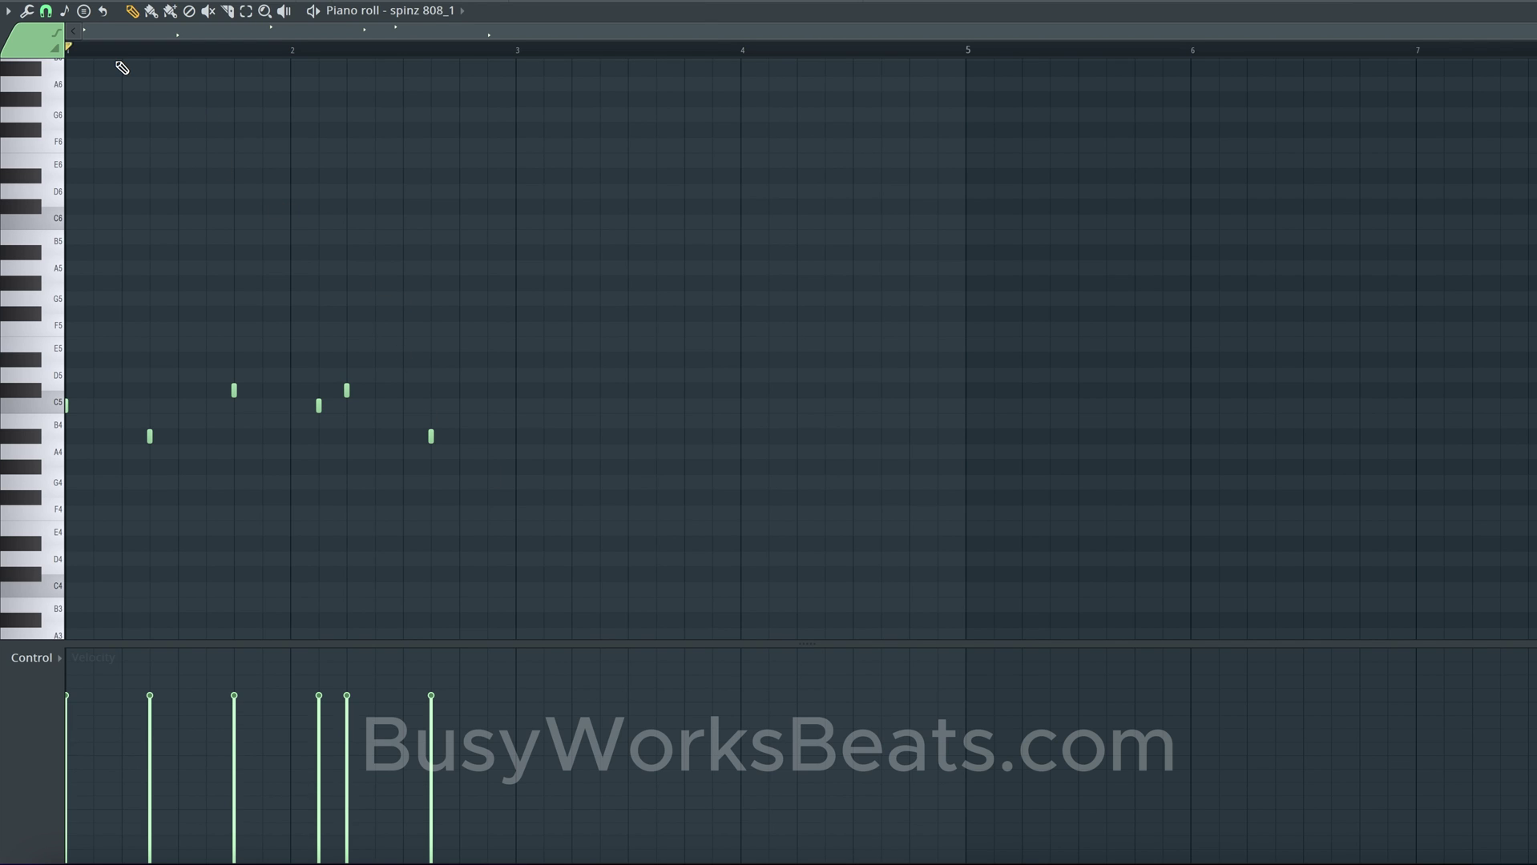
Step: Look through the piano roll's view options, including the keyboard styles
click(8, 11)
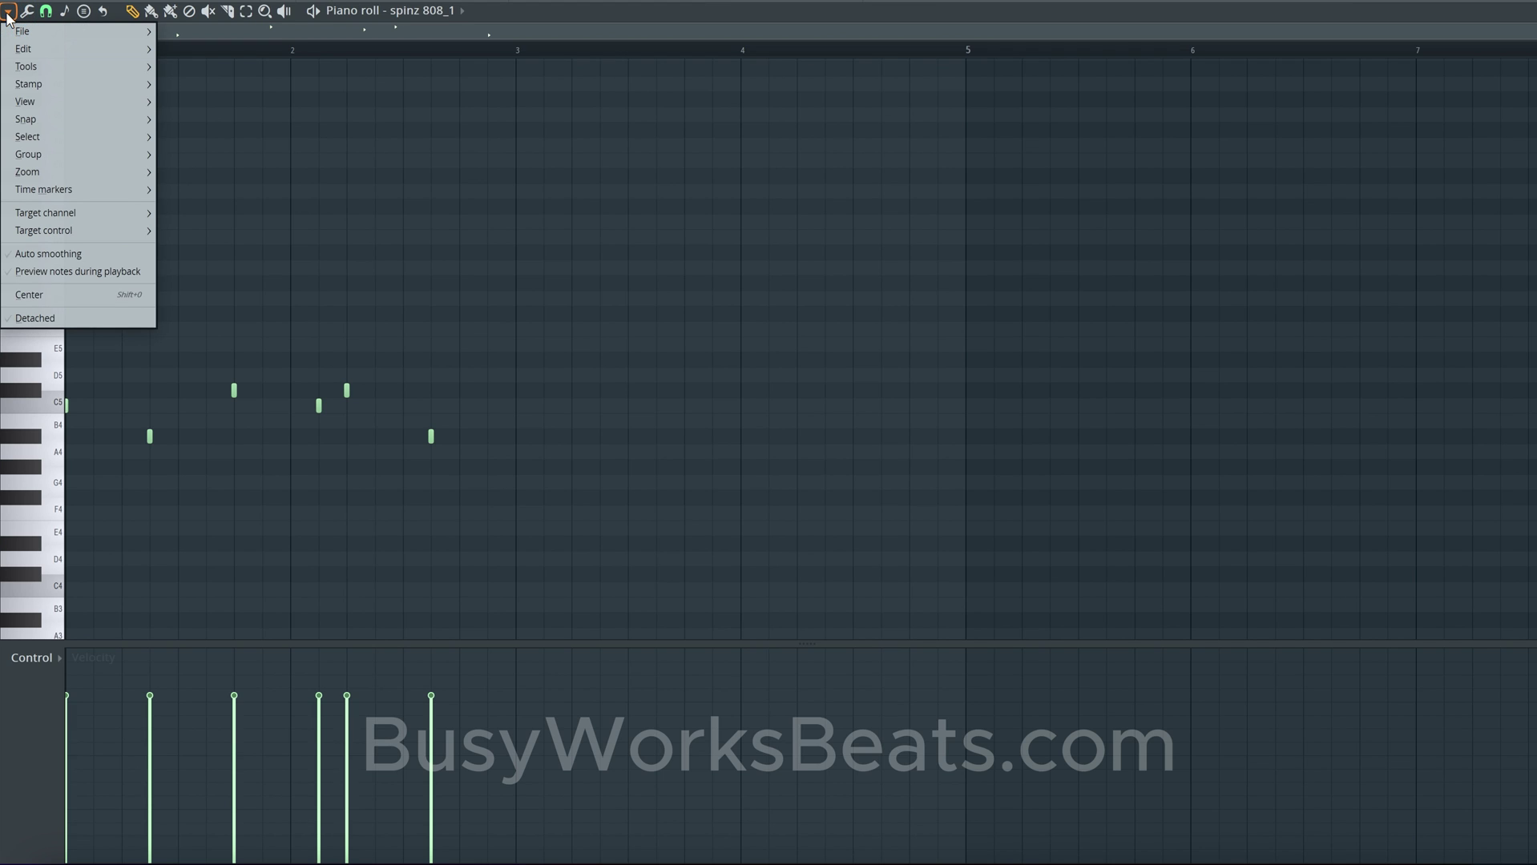
mouse_move(60, 99)
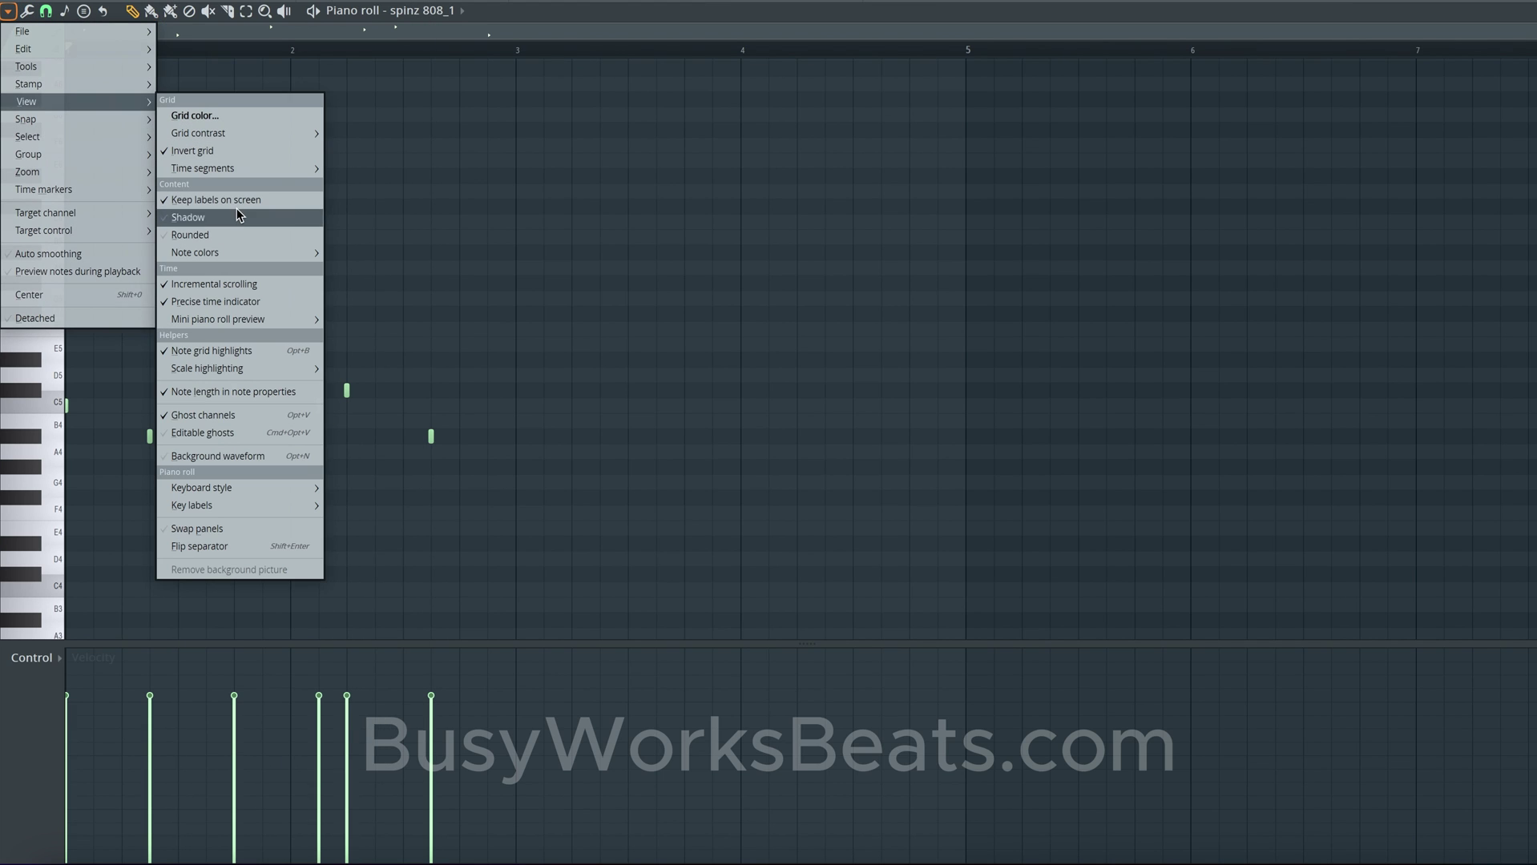
mouse_move(233, 492)
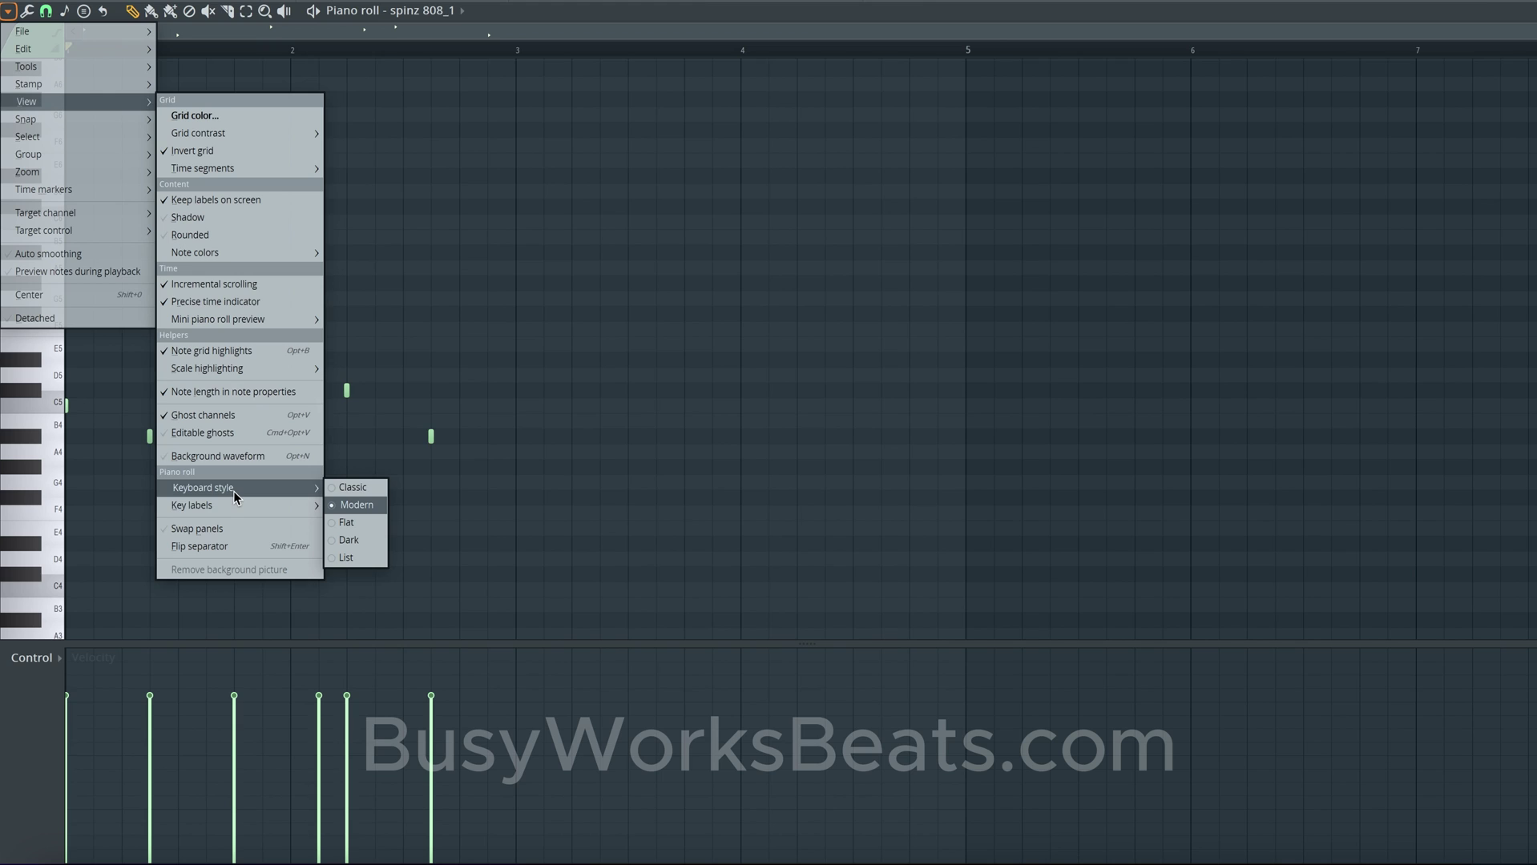
mouse_move(308, 503)
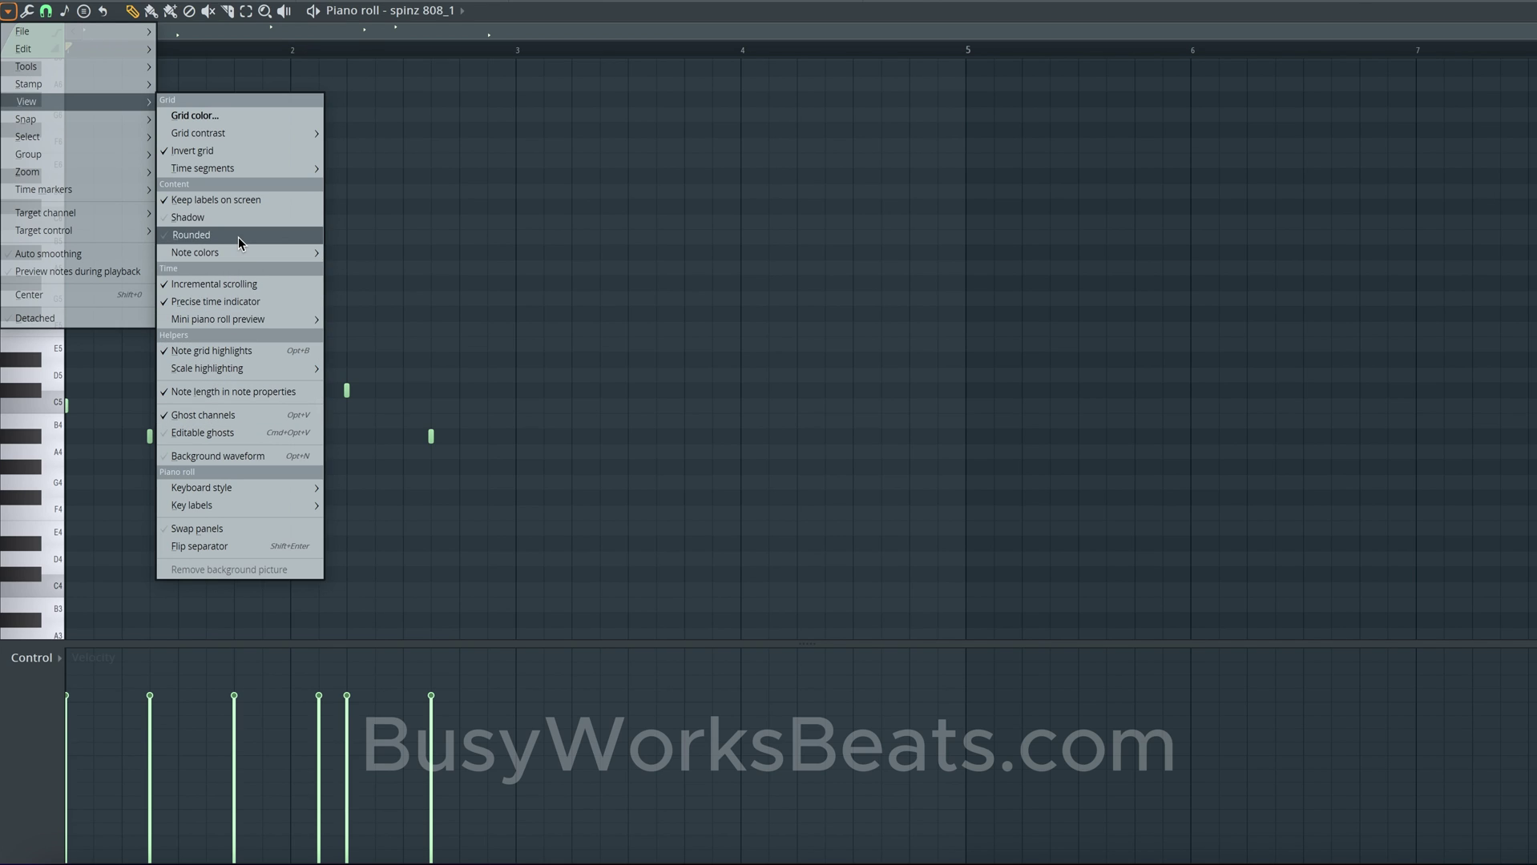
click(431, 239)
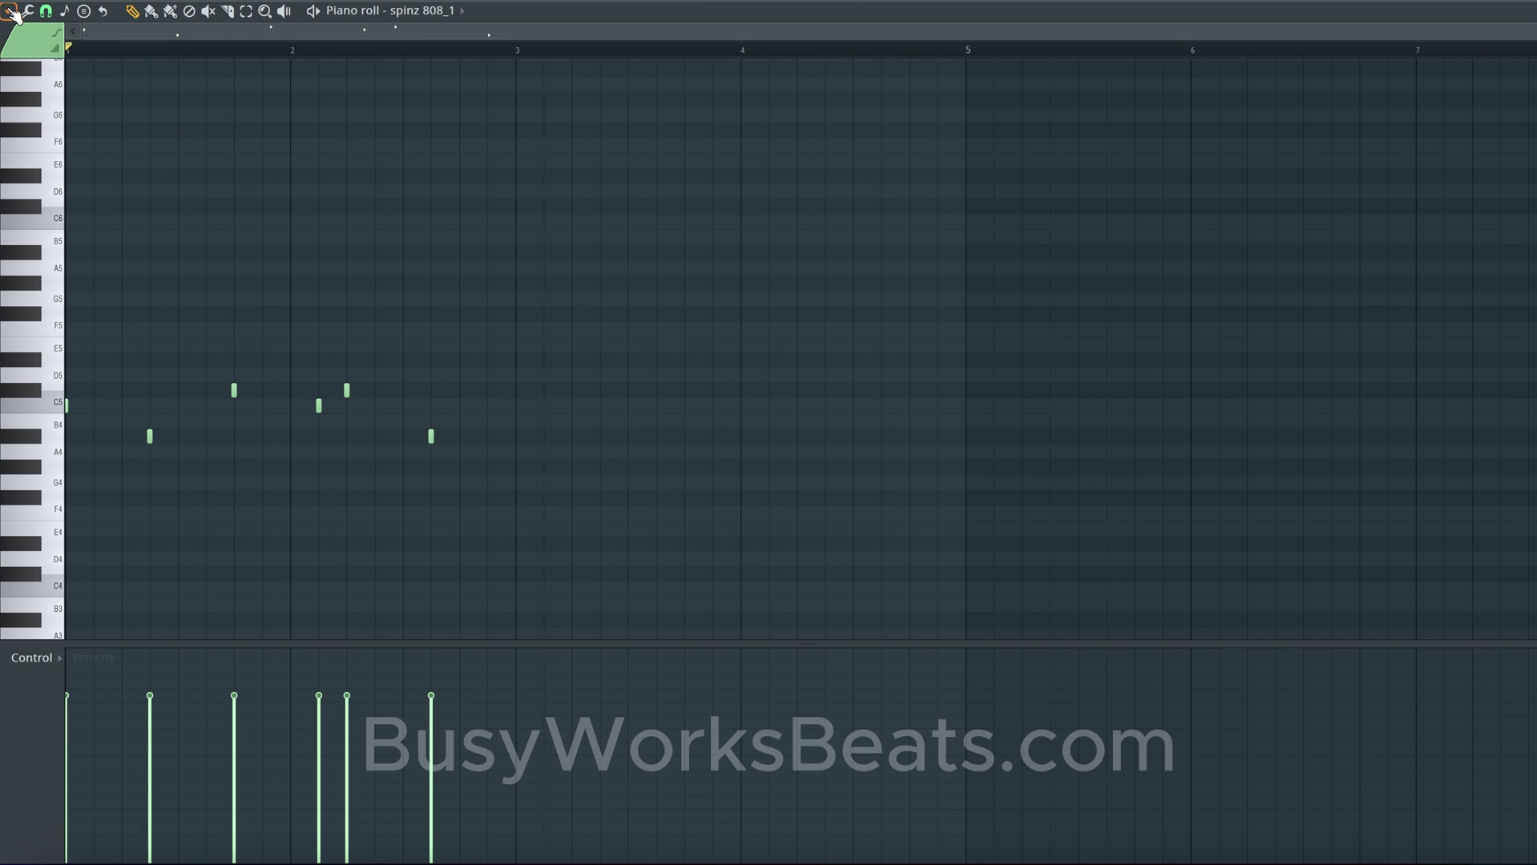
Step: Open the piano roll's grid color selector and accept the current color
click(13, 12)
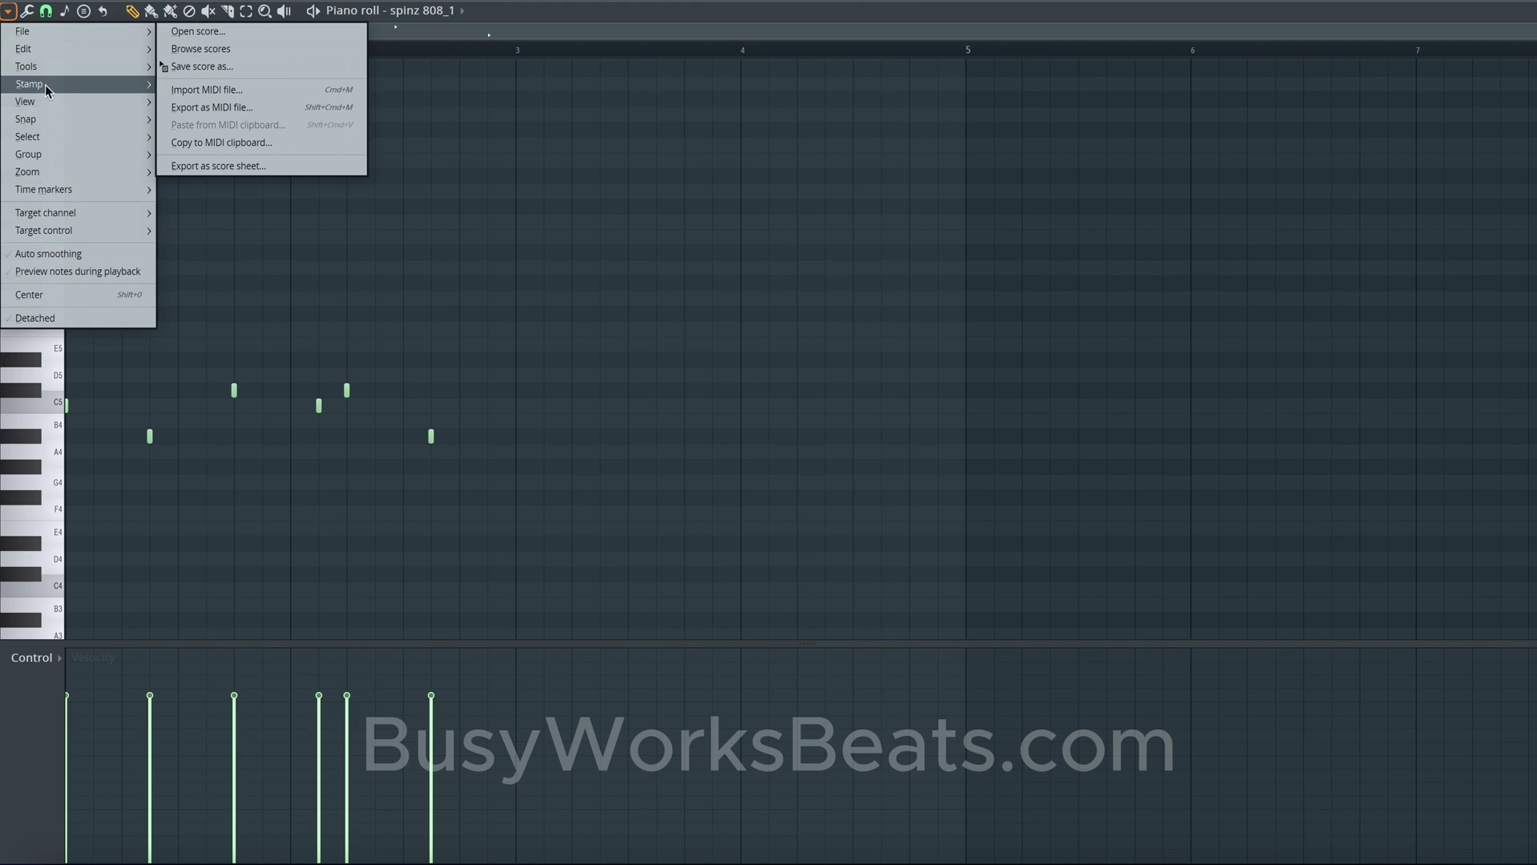
click(200, 118)
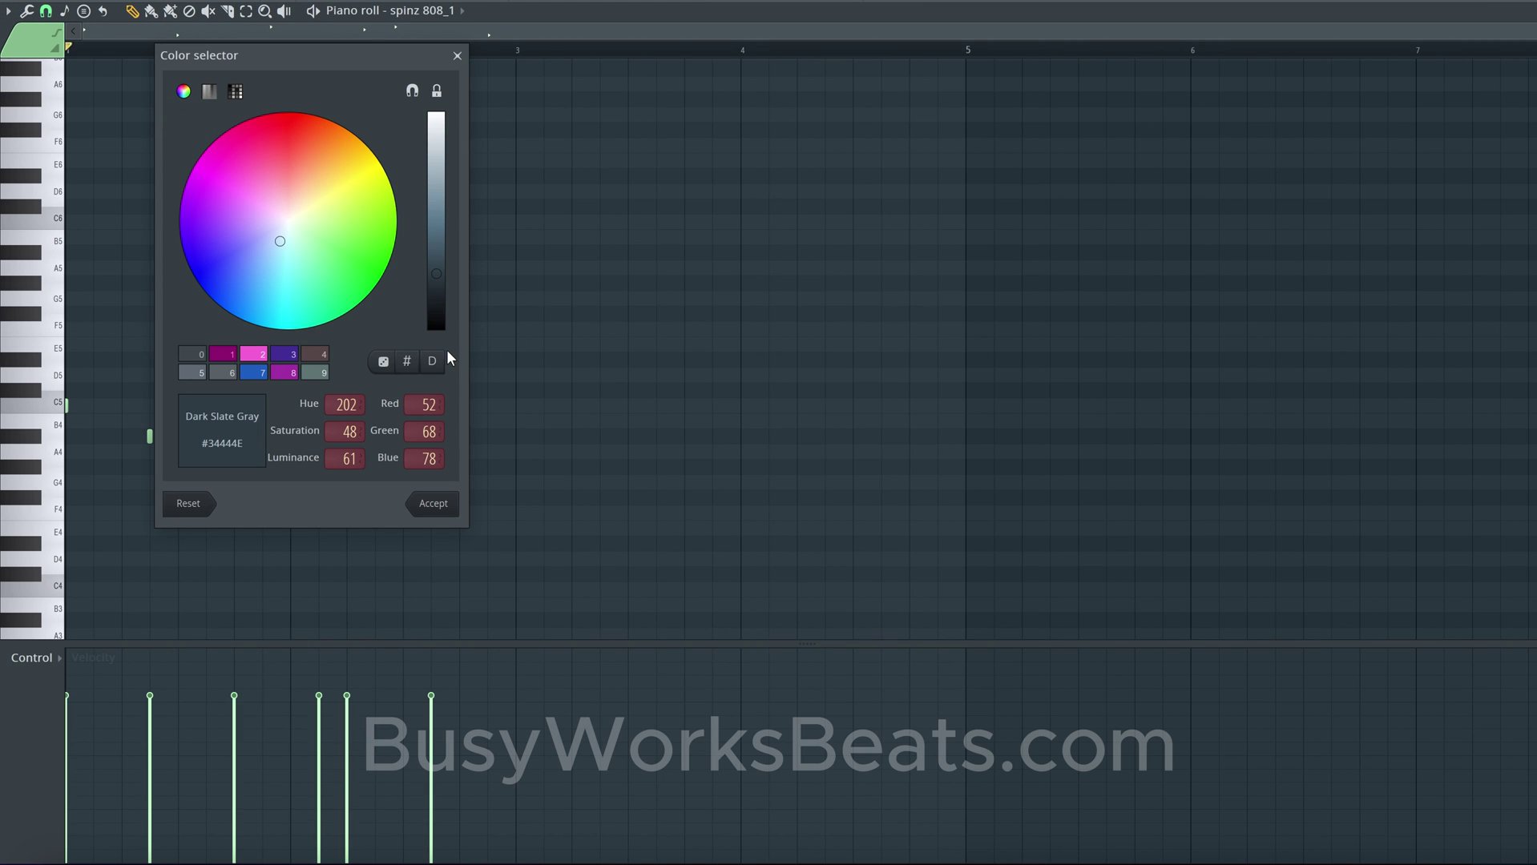
click(433, 504)
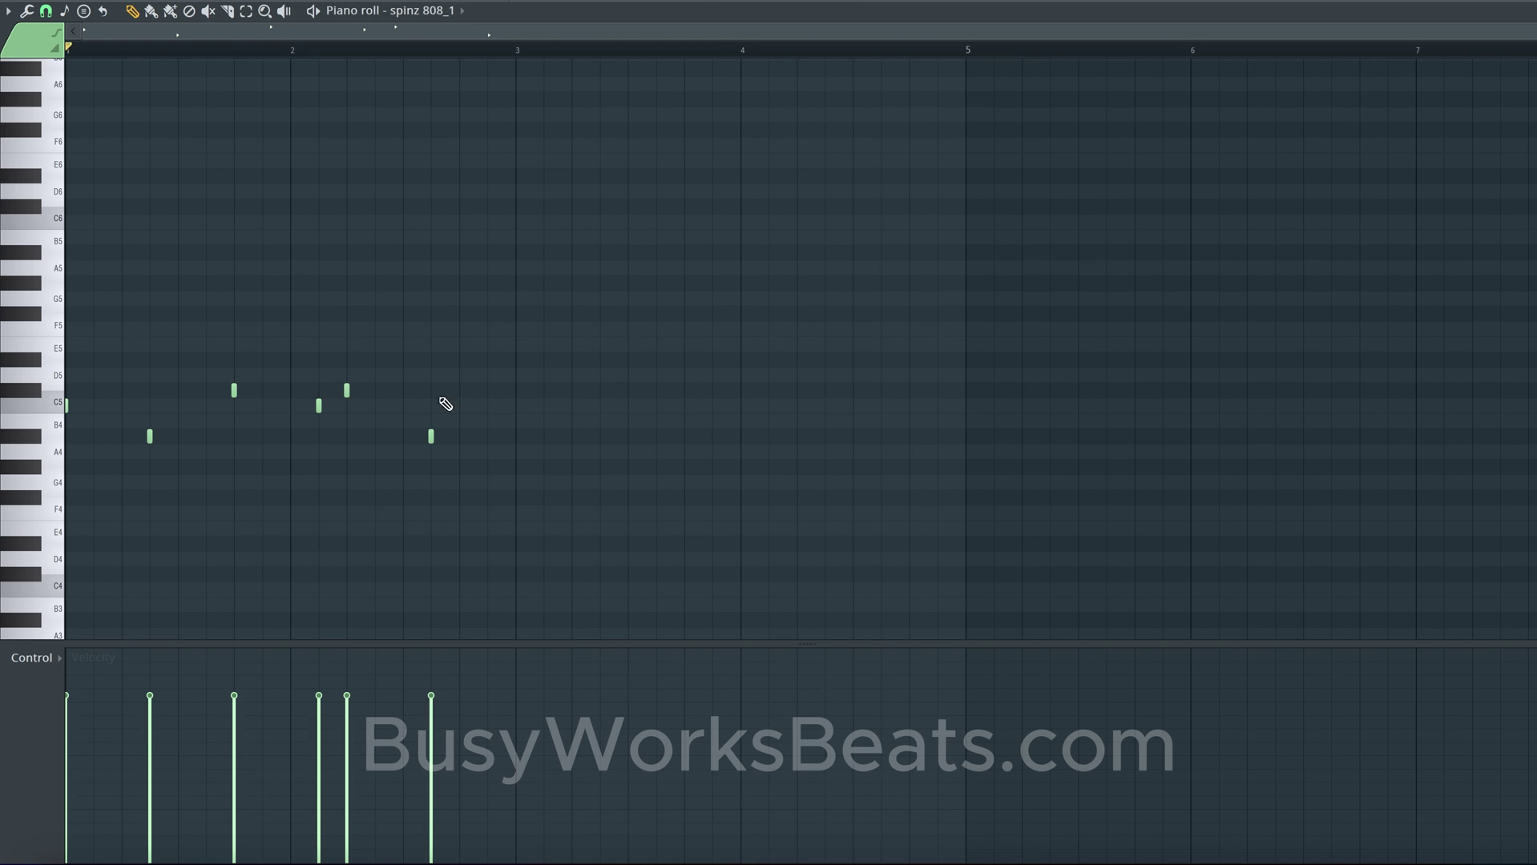
Step: Select all the 808 notes and nudge them slightly later, off the grid
drag(554, 521, 65, 197)
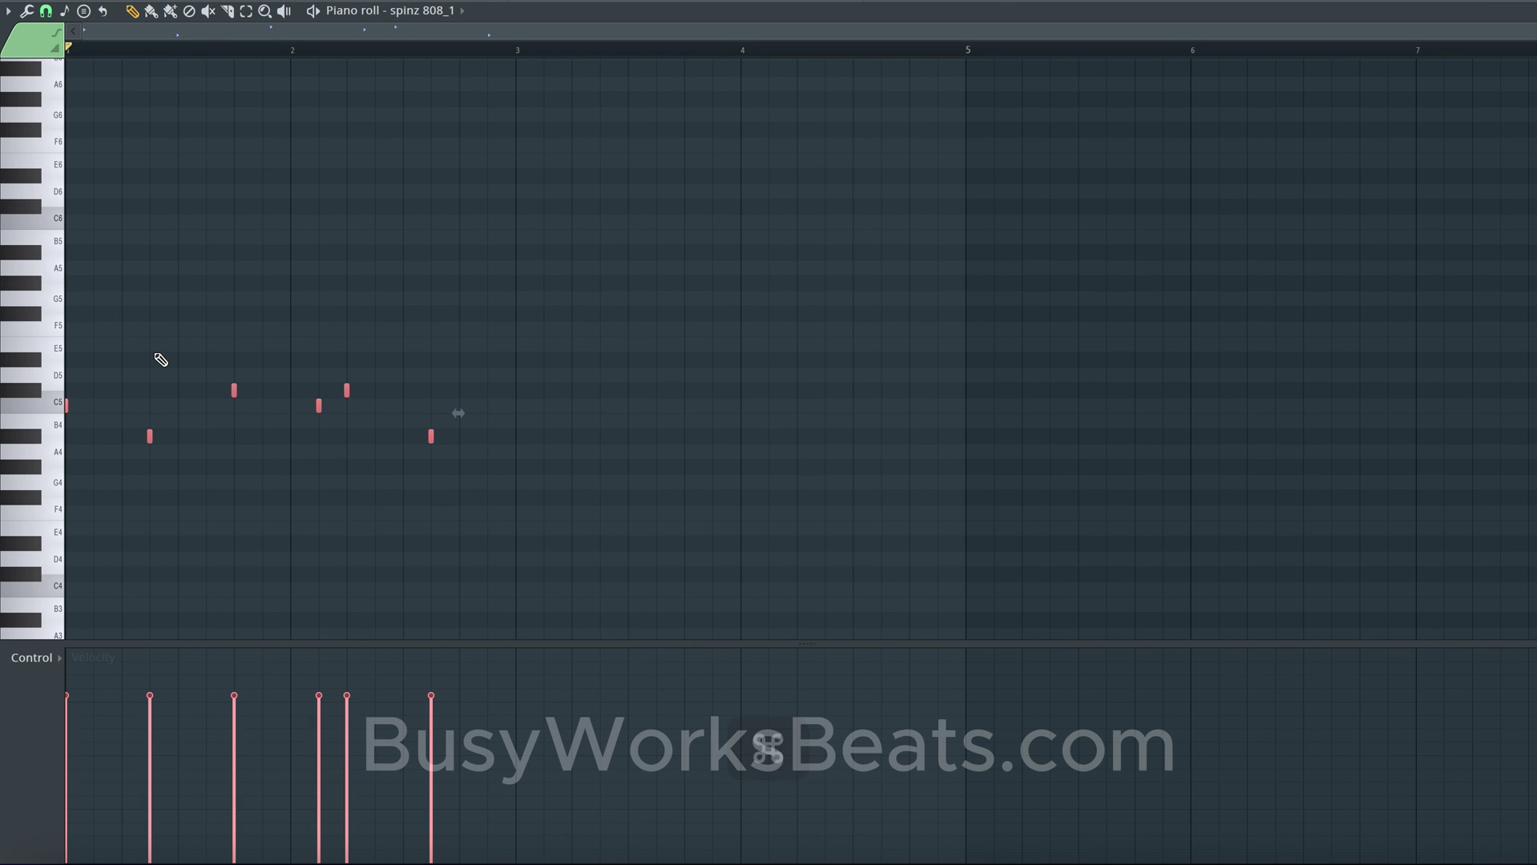
scroll(158, 356, up, 3)
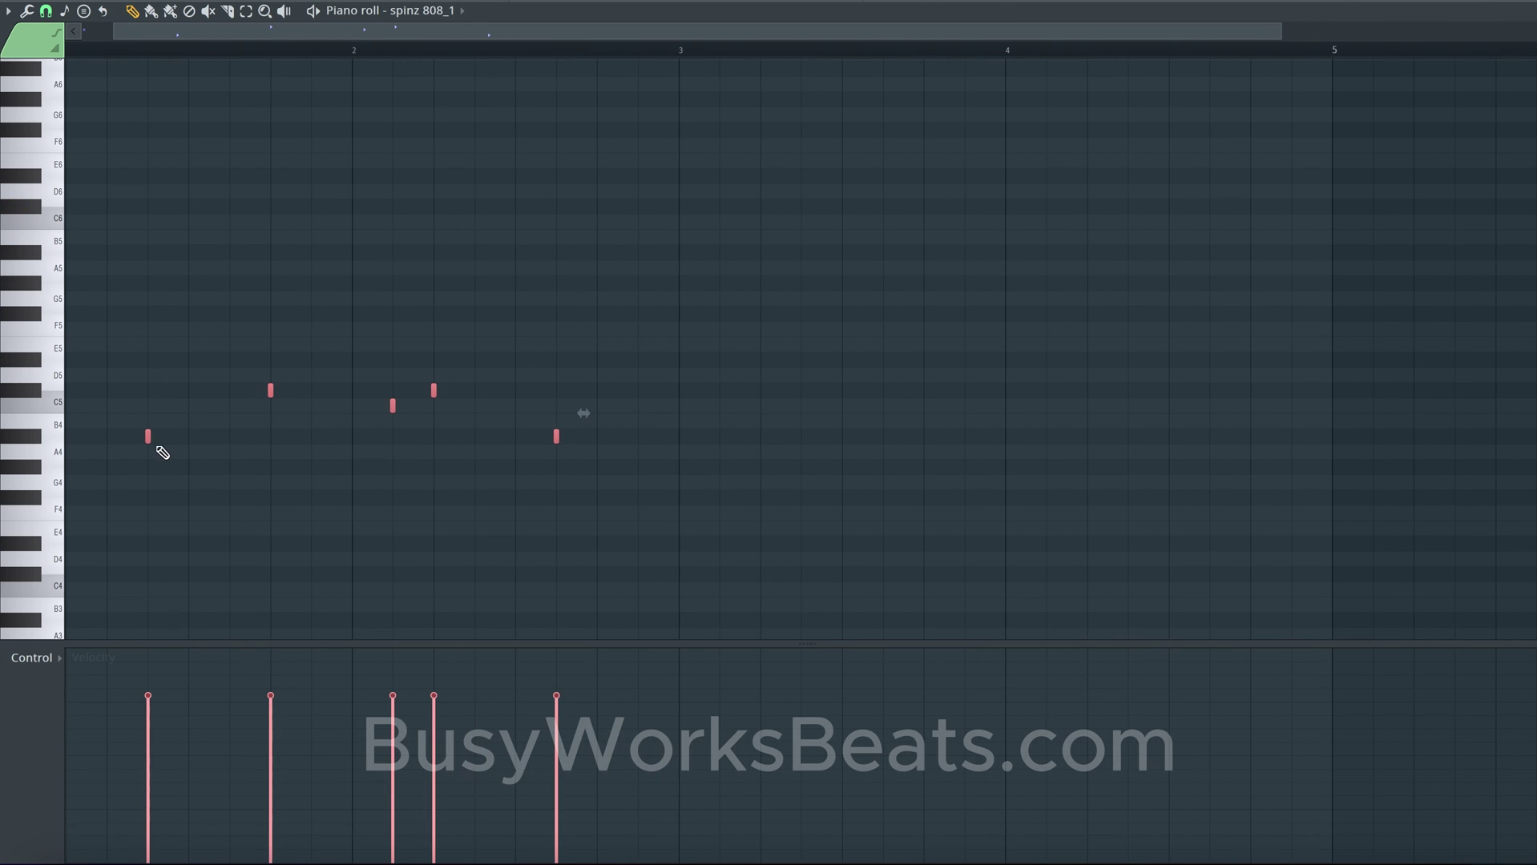
drag(147, 435, 155, 438)
scroll(156, 438, up, 2)
scroll(155, 438, left, 2)
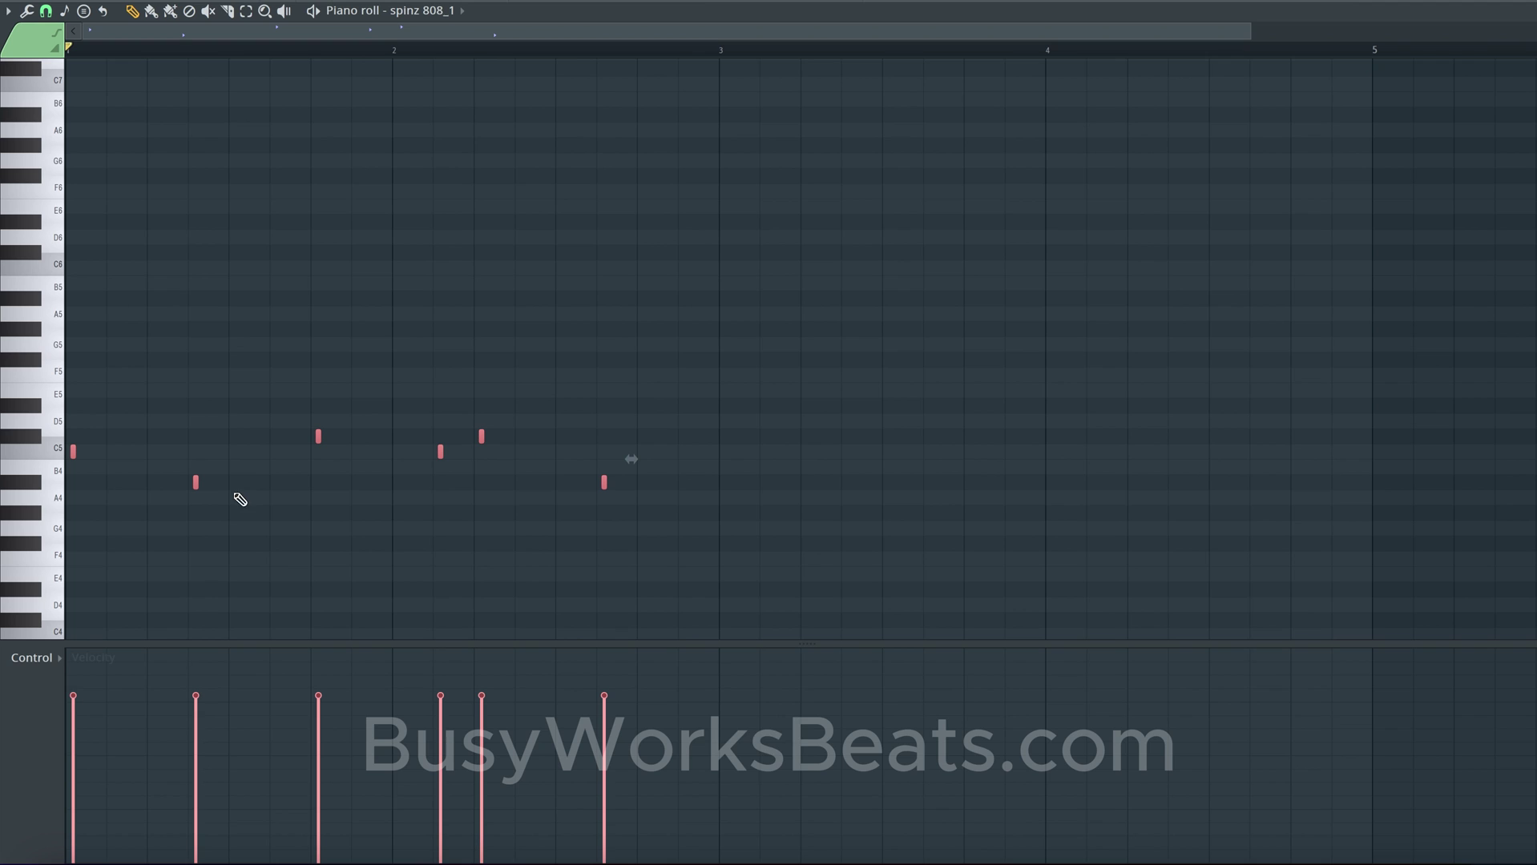
drag(659, 537, 57, 351)
key(alt+Right)
key(alt+Right)
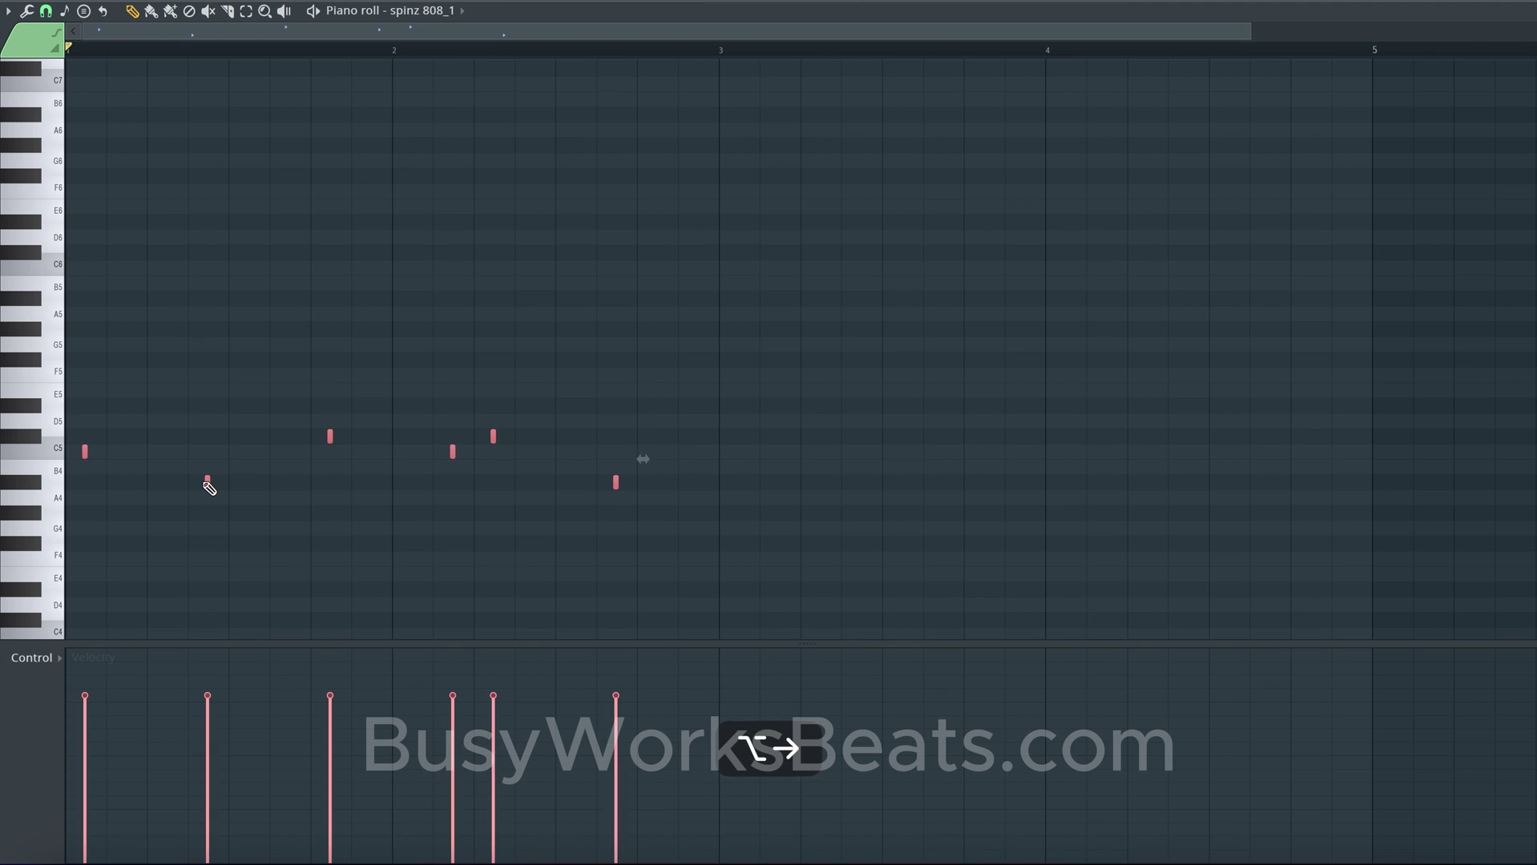
Step: Nudge the selected 808 notes earlier in small increments and quantize them to the grid
key(alt+Left)
key(alt+Left)
key(alt+Left)
key(alt+Left)
key(alt+Left)
key(alt+Left)
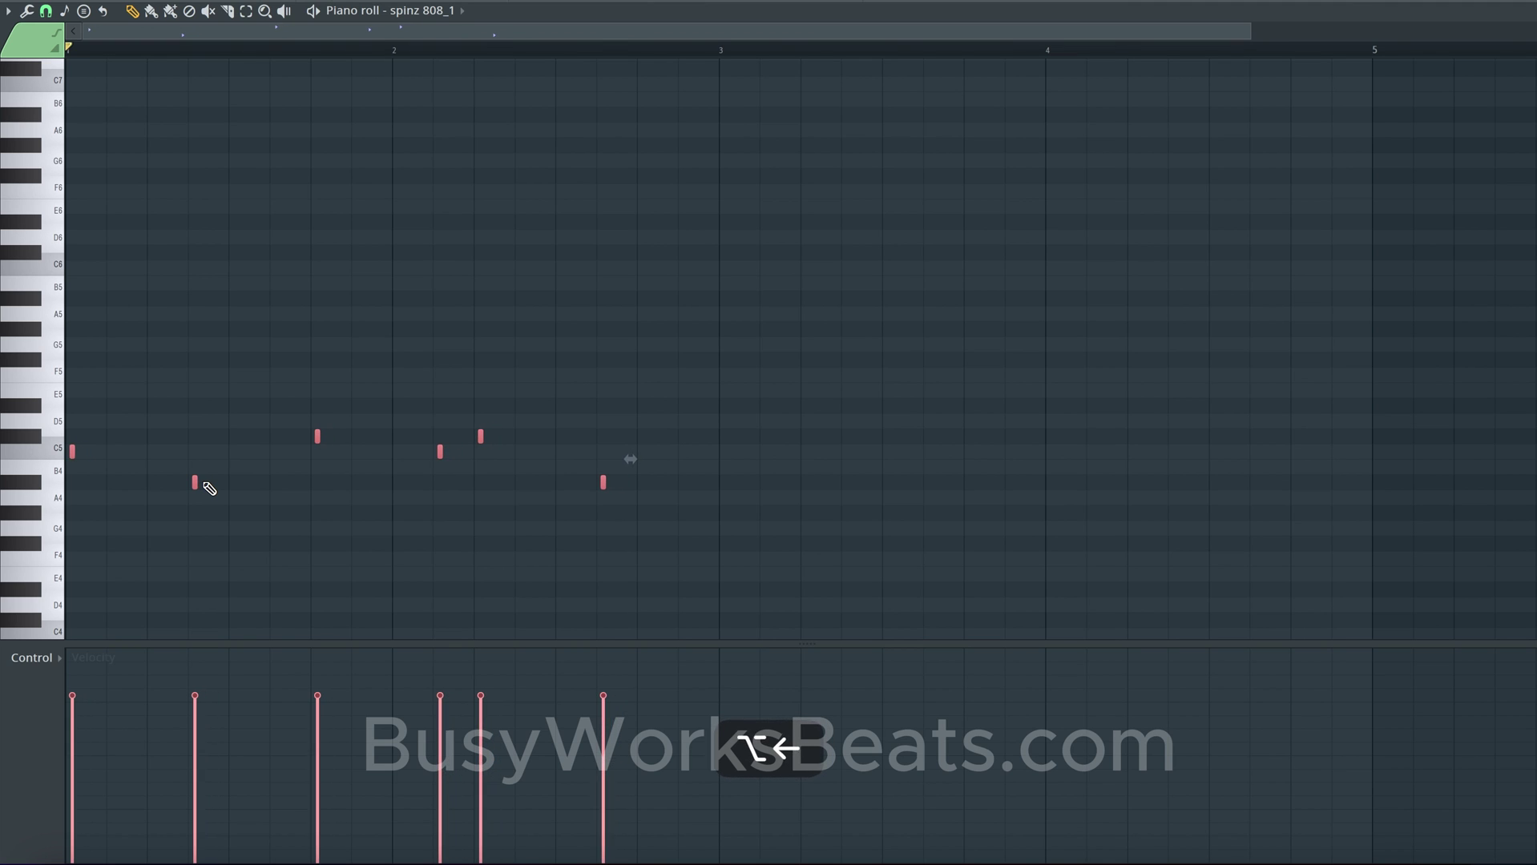
key(alt+Right)
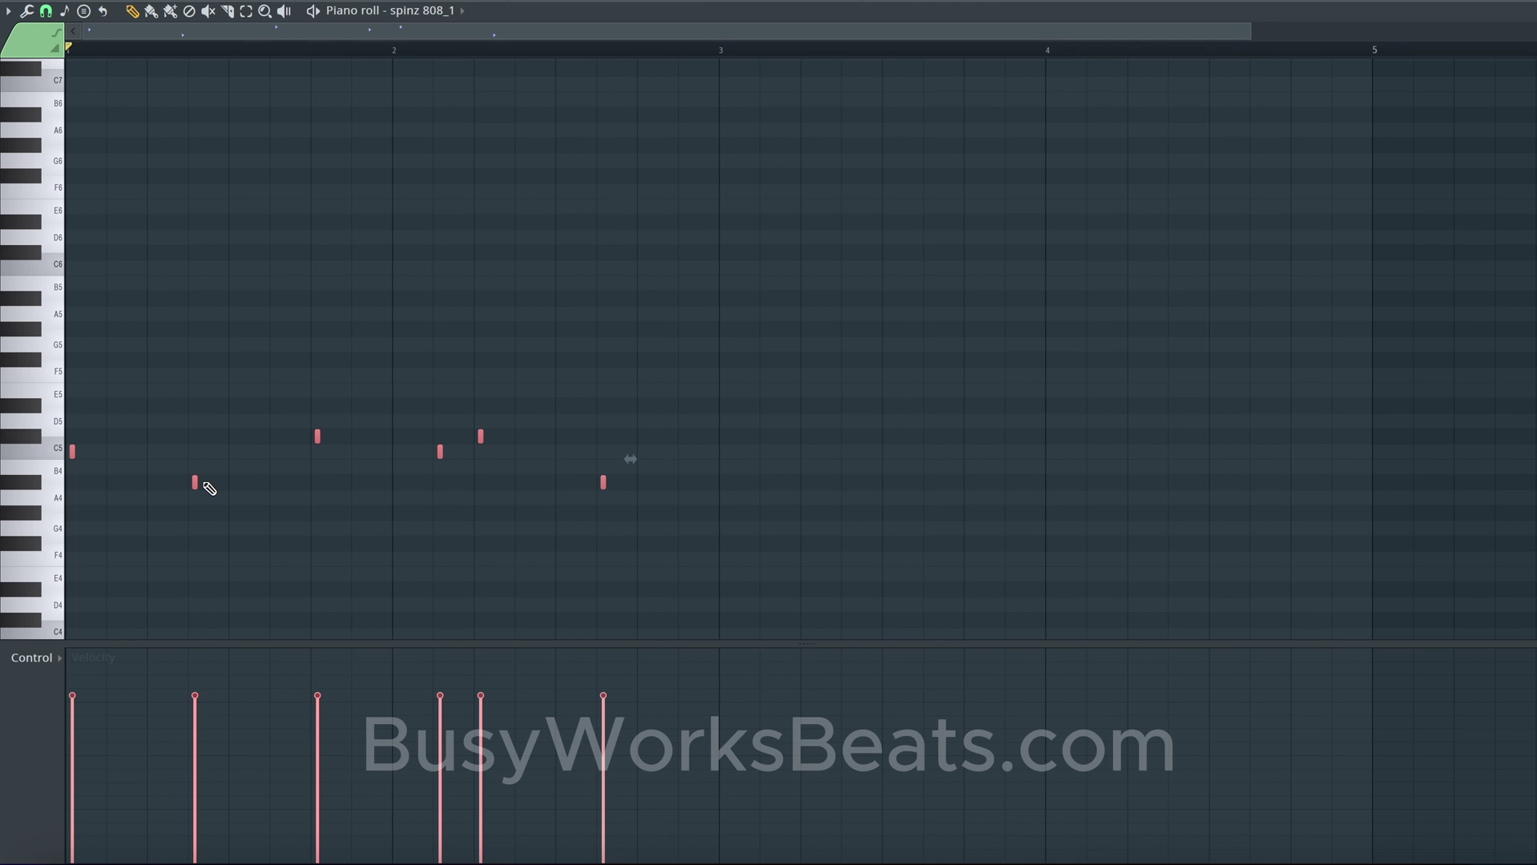
key(super+q)
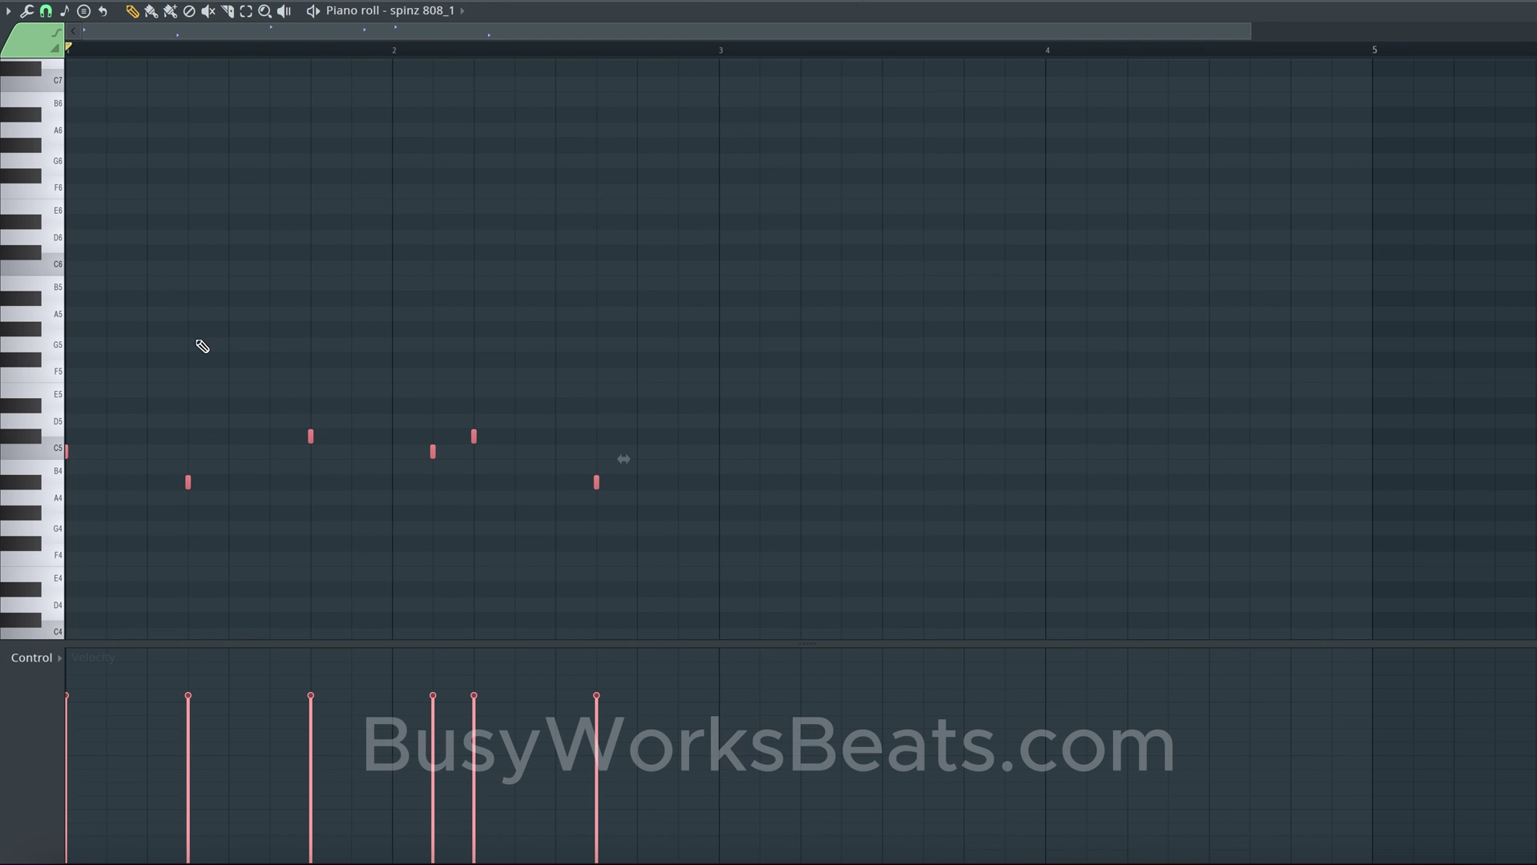
Step: Set the piano roll's snap to 1/4 beat and return it to 1/2 beat
click(46, 12)
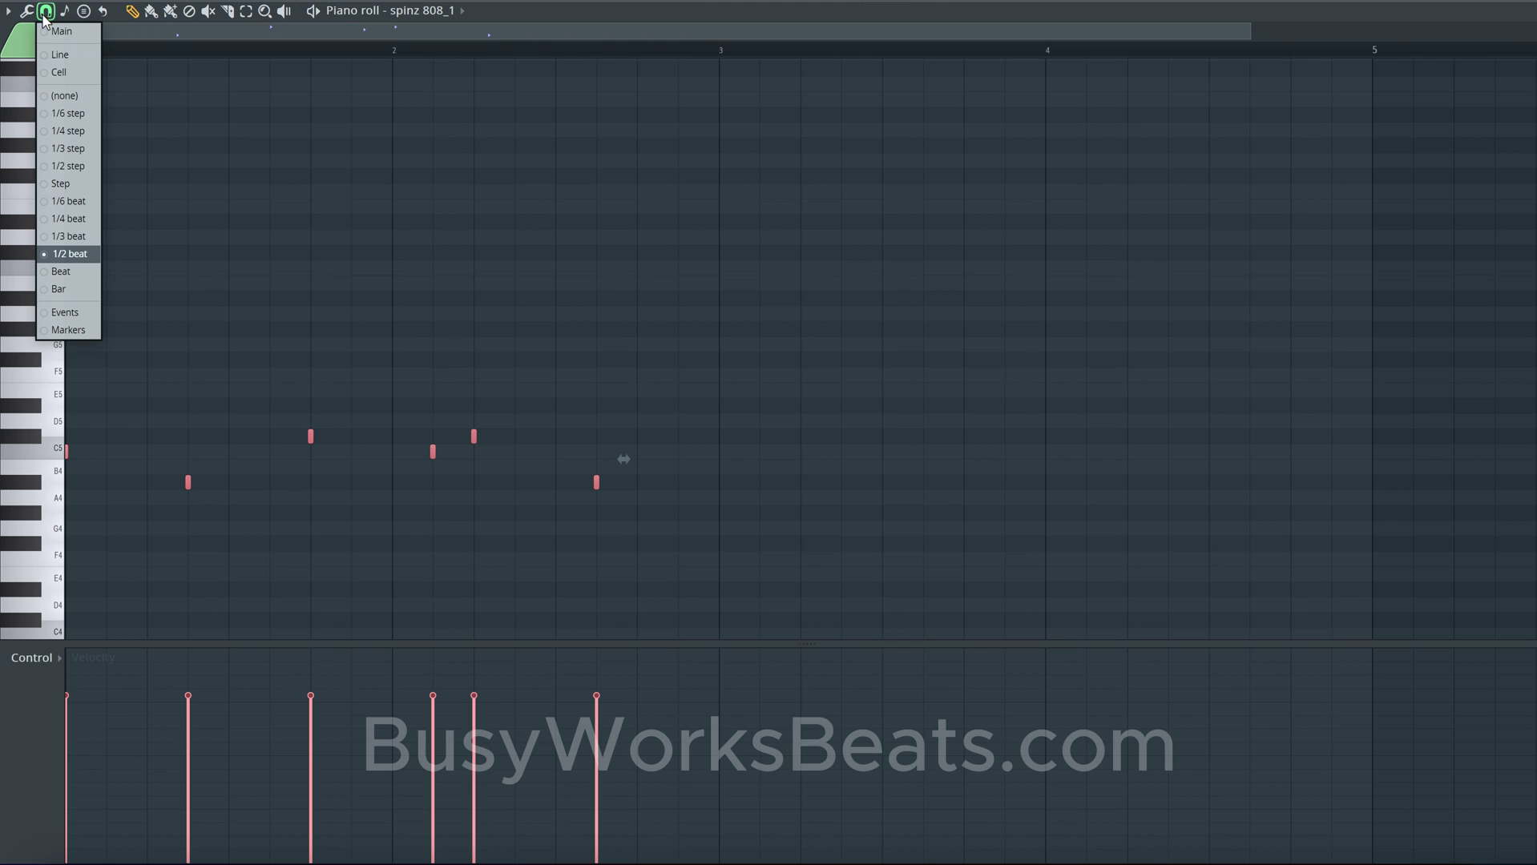
click(76, 218)
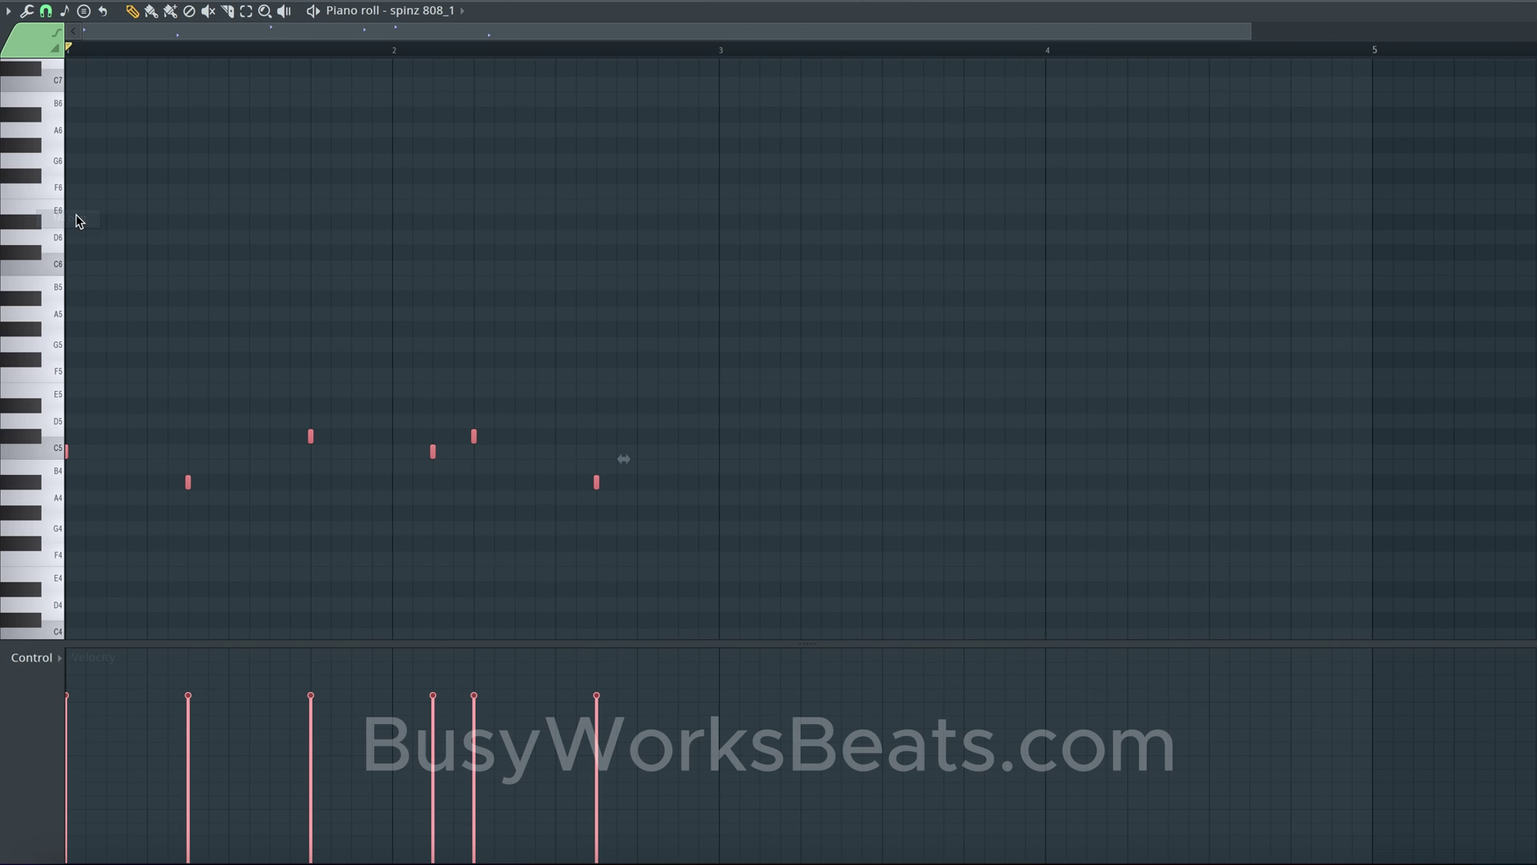
click(57, 10)
click(72, 255)
click(46, 10)
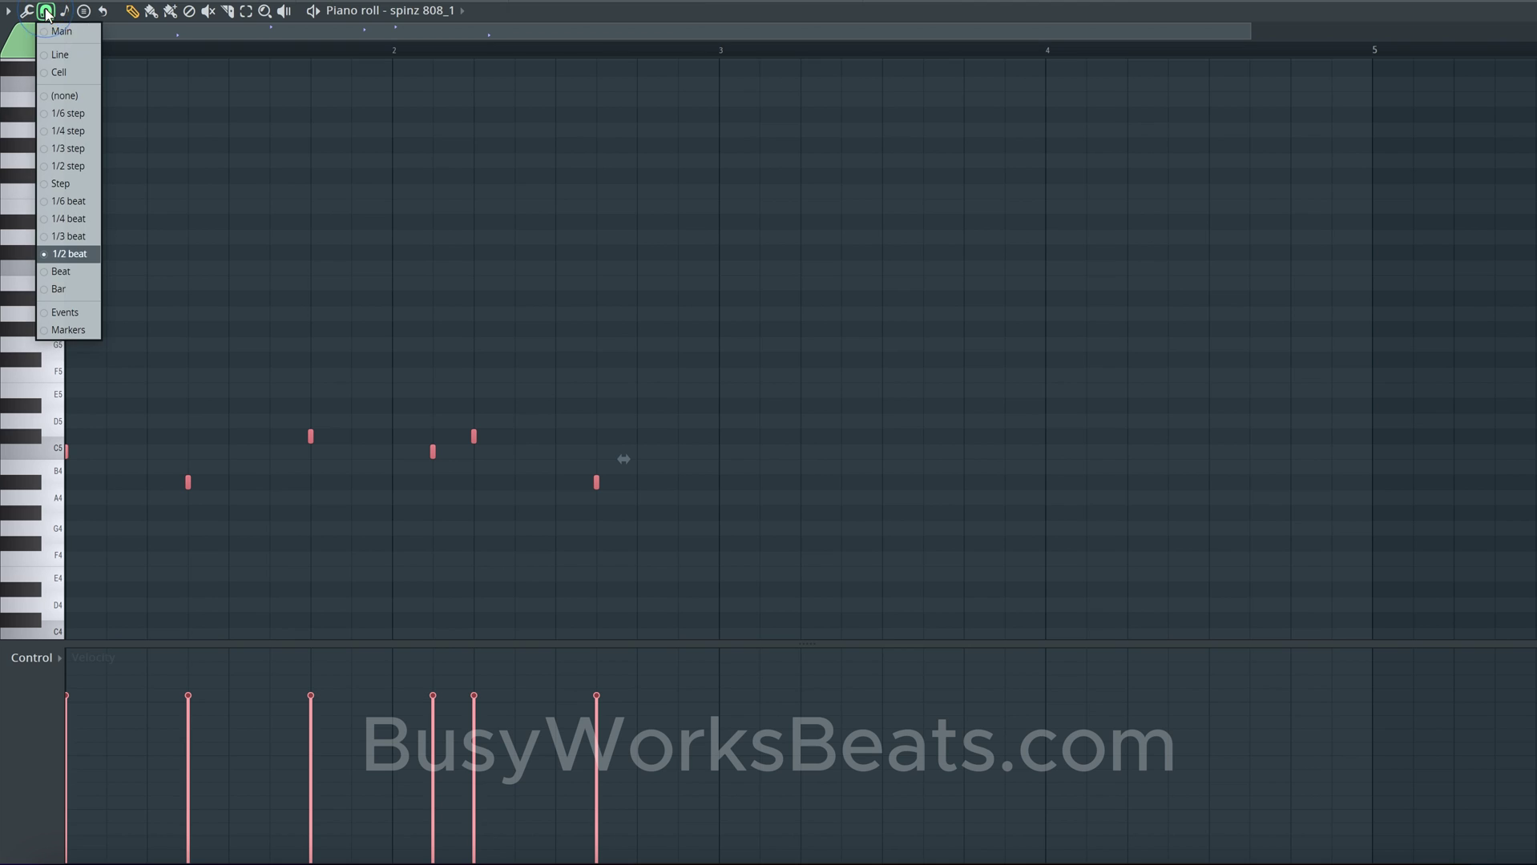
click(80, 257)
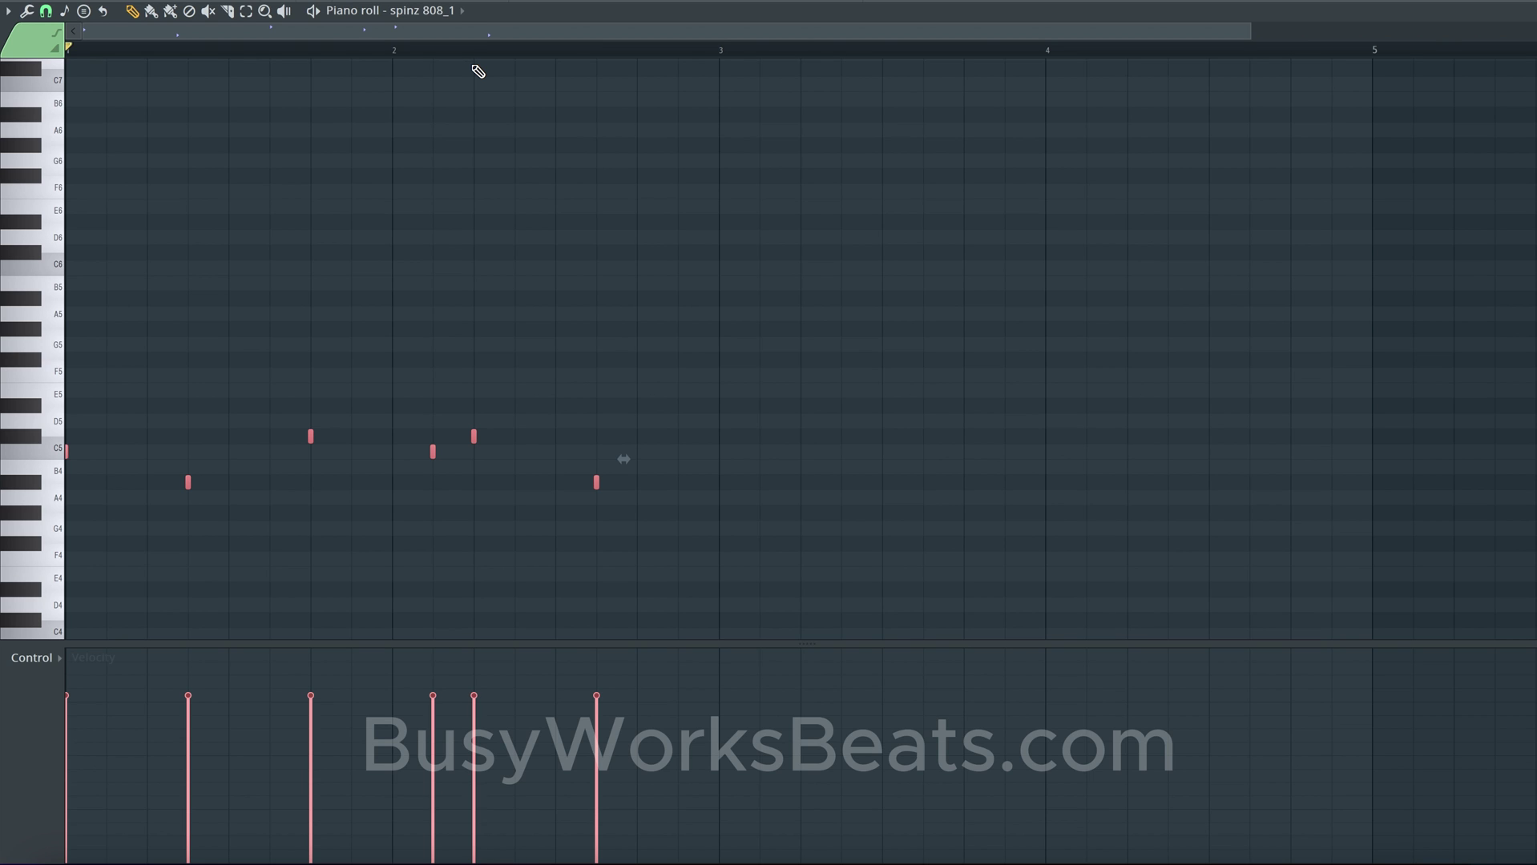
click(45, 10)
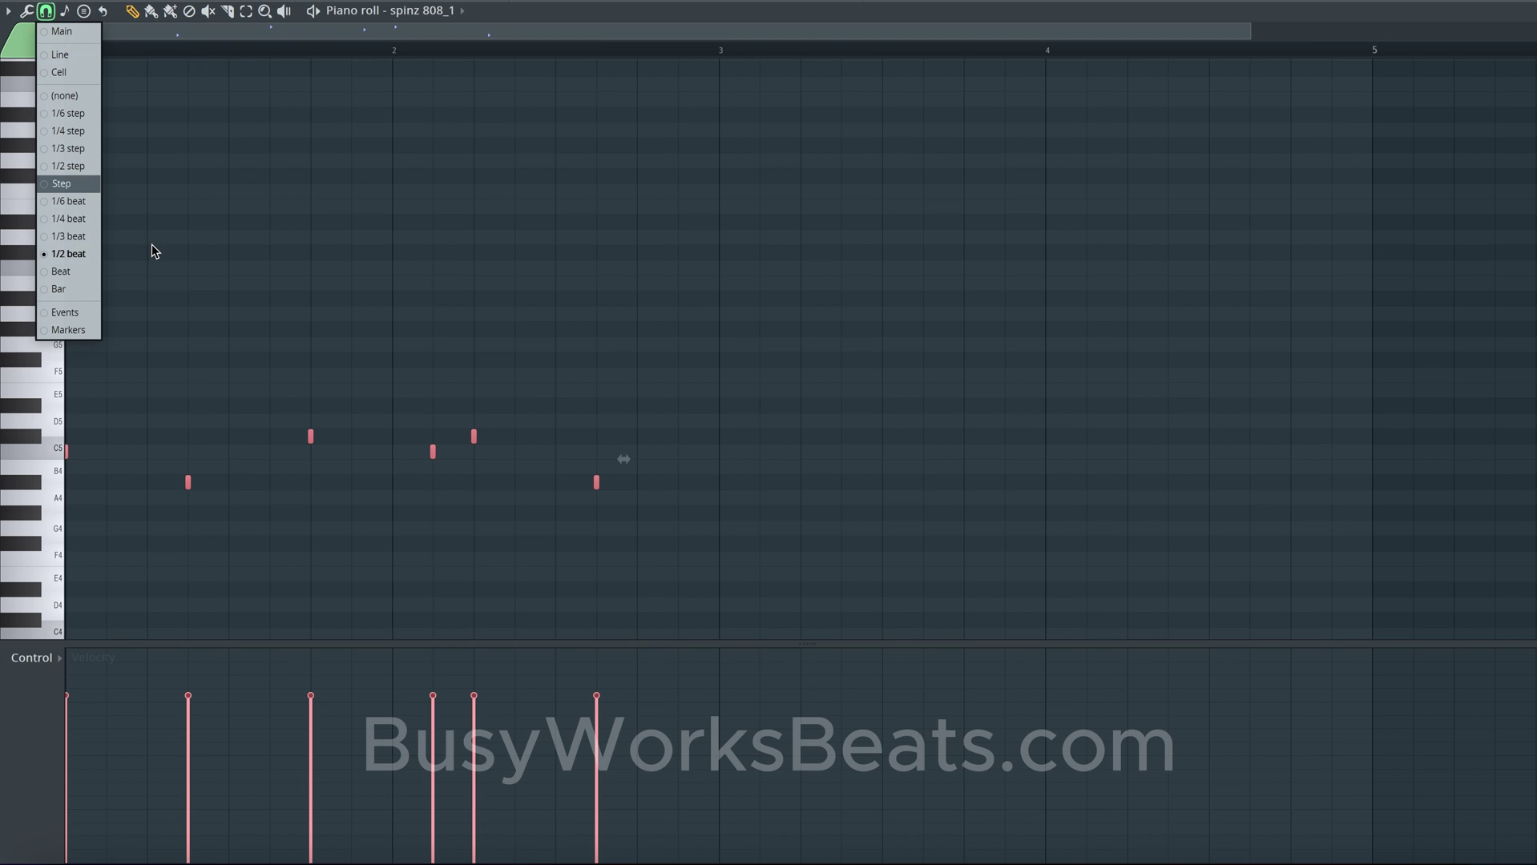
click(305, 278)
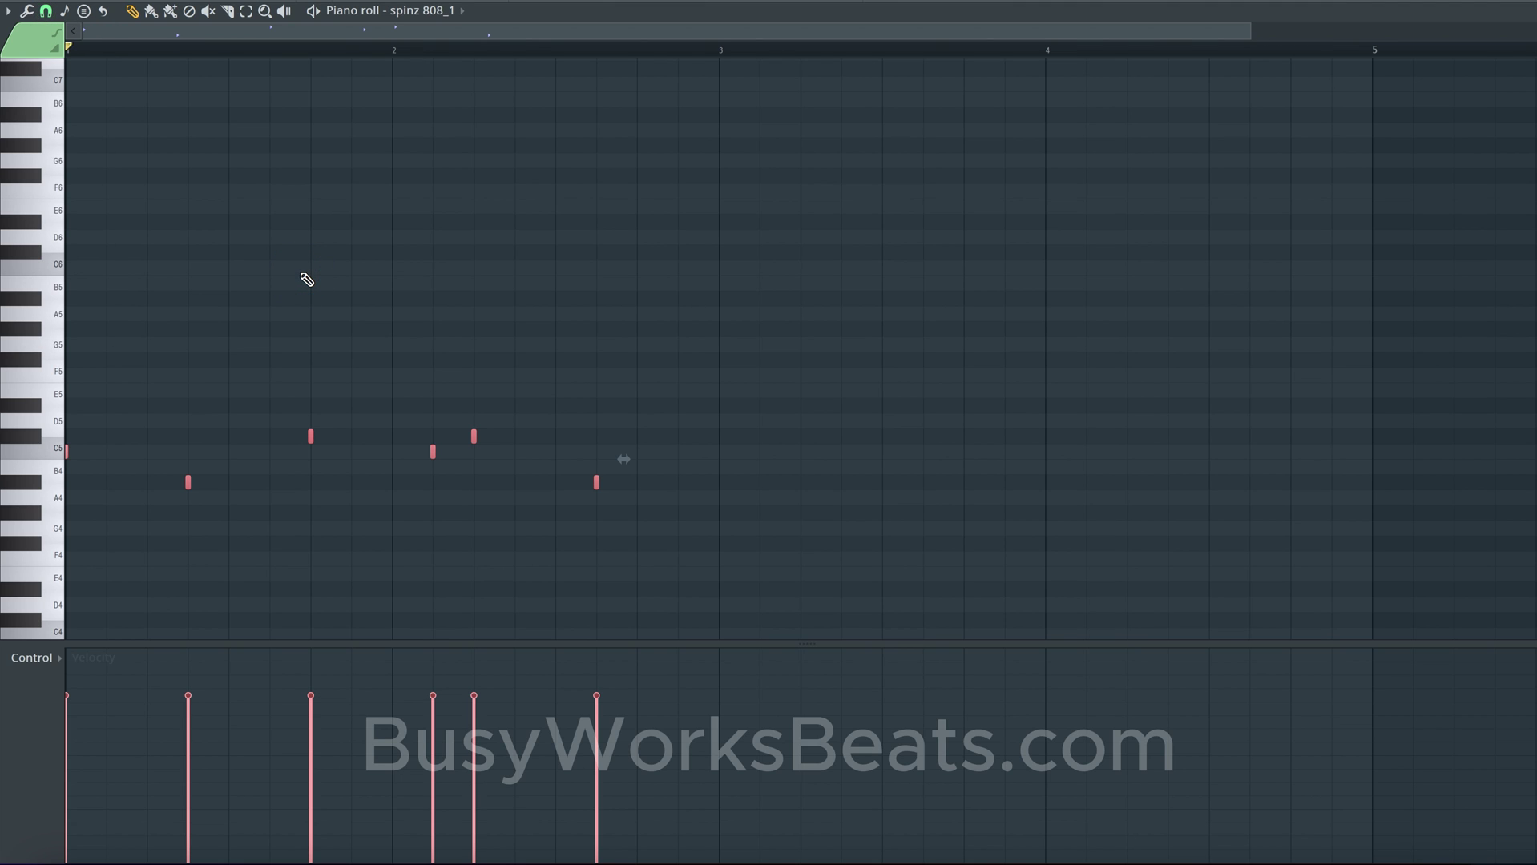
Step: Compare the 1/4 beat and 1/2 beat snap grids again, leaving the snap at 1/2 beat
click(46, 10)
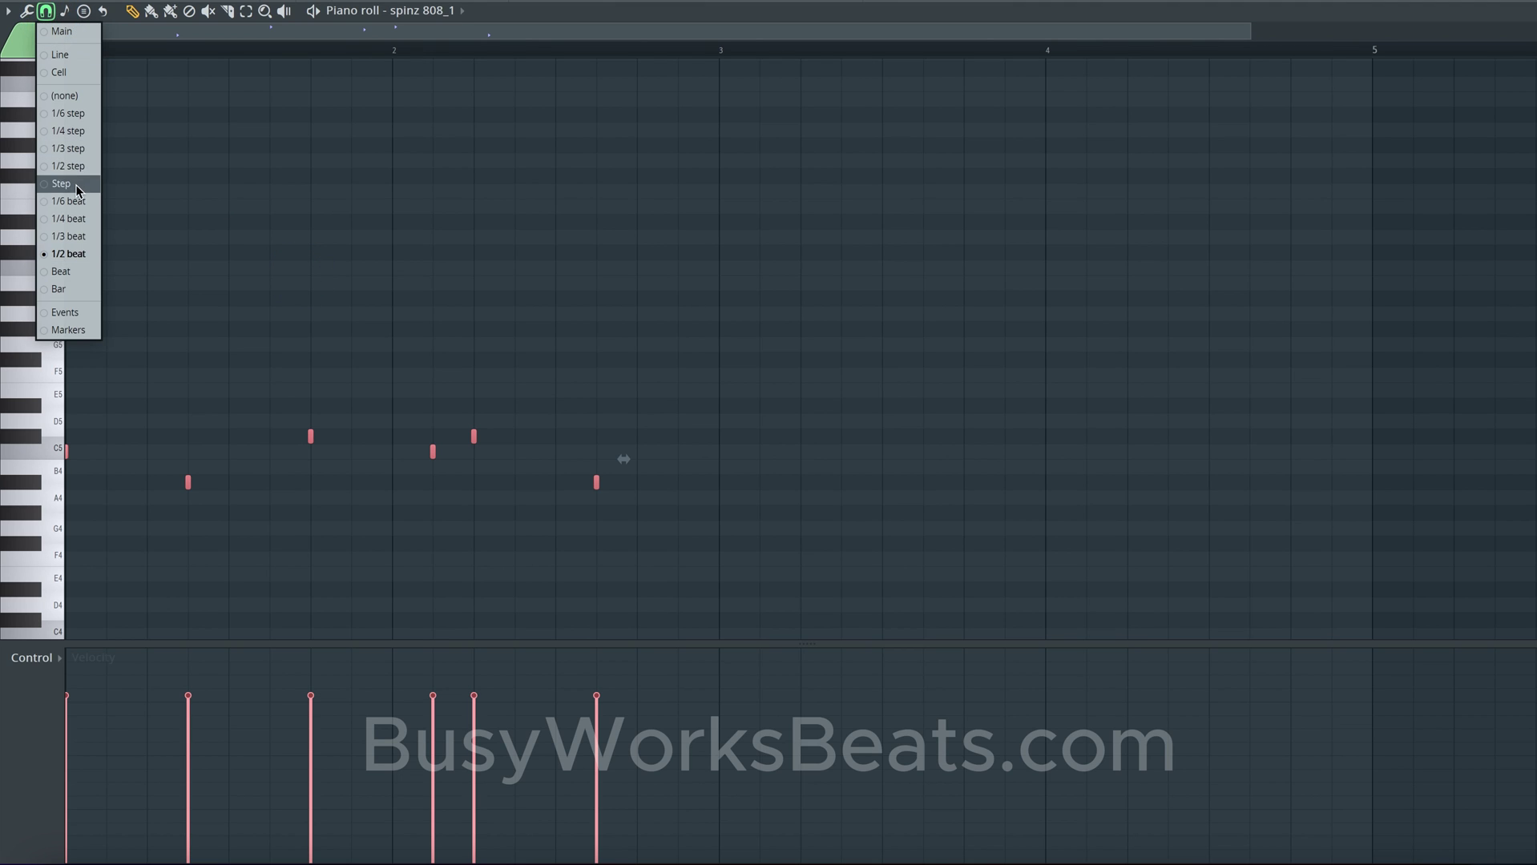
click(76, 220)
click(45, 10)
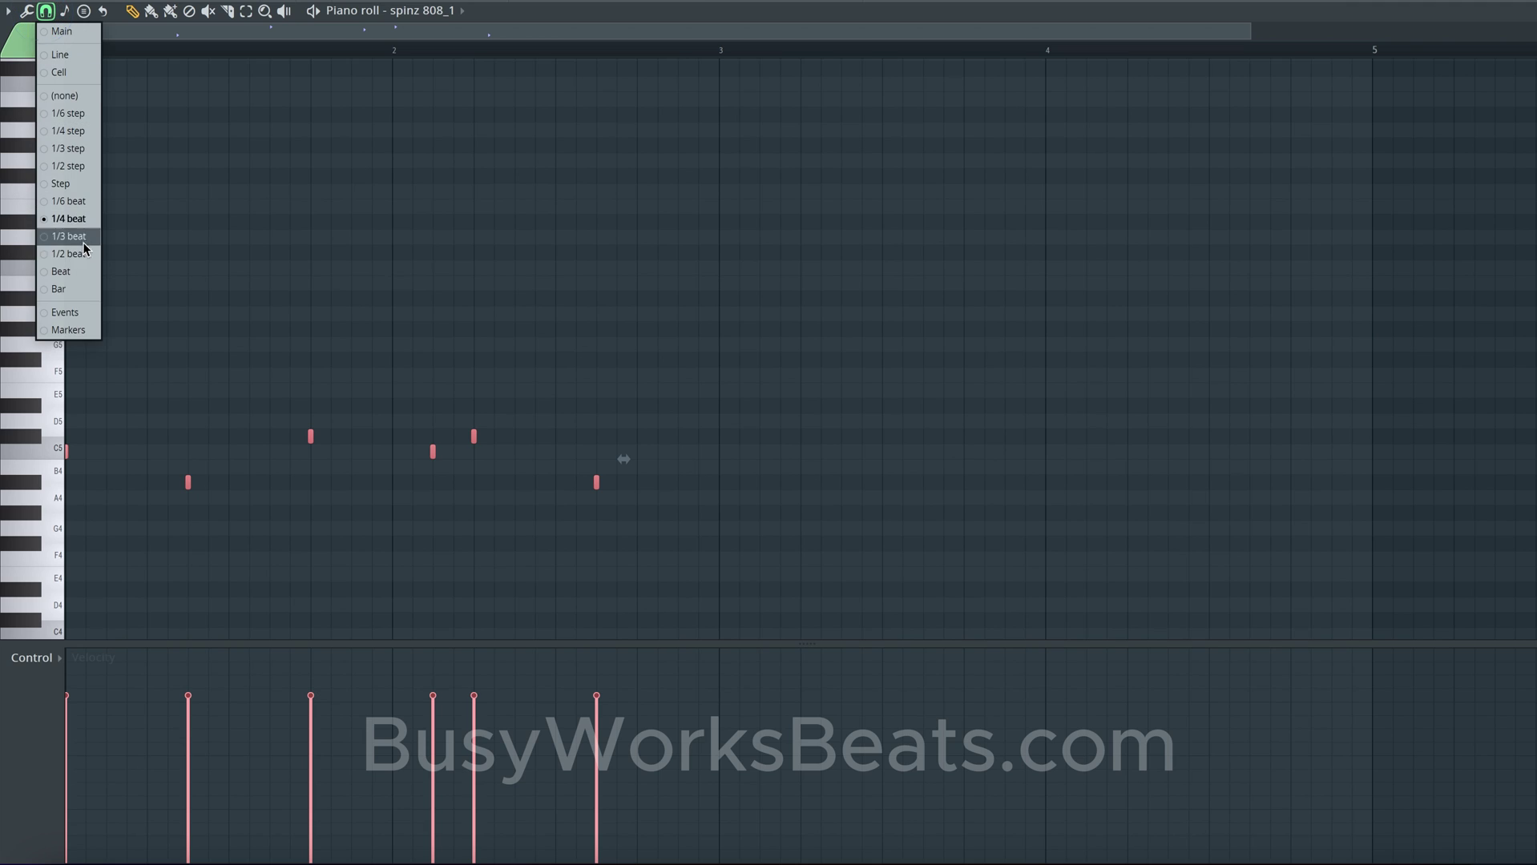
click(82, 253)
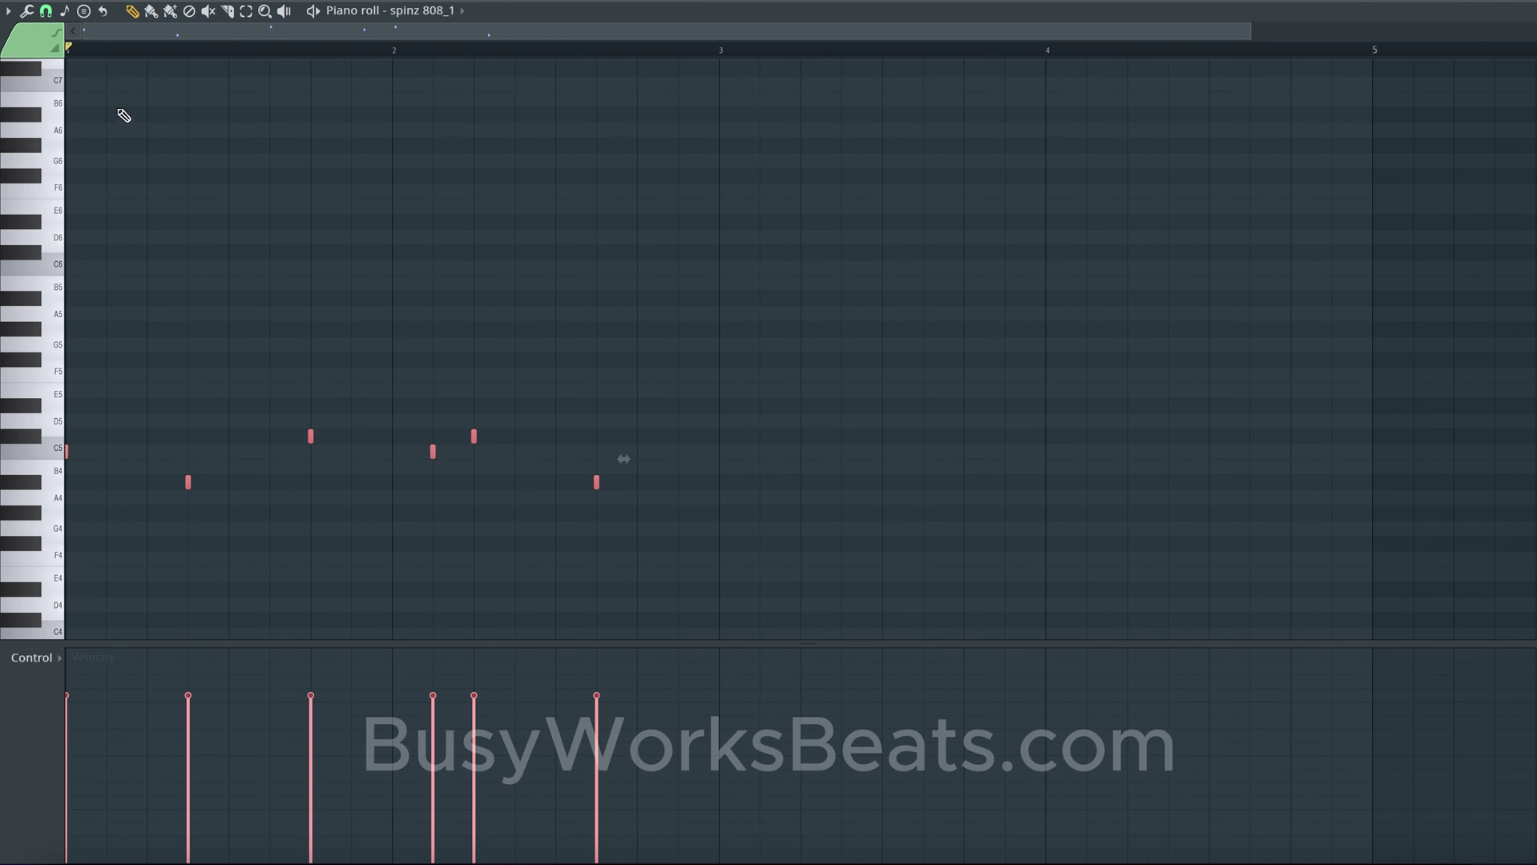
click(46, 10)
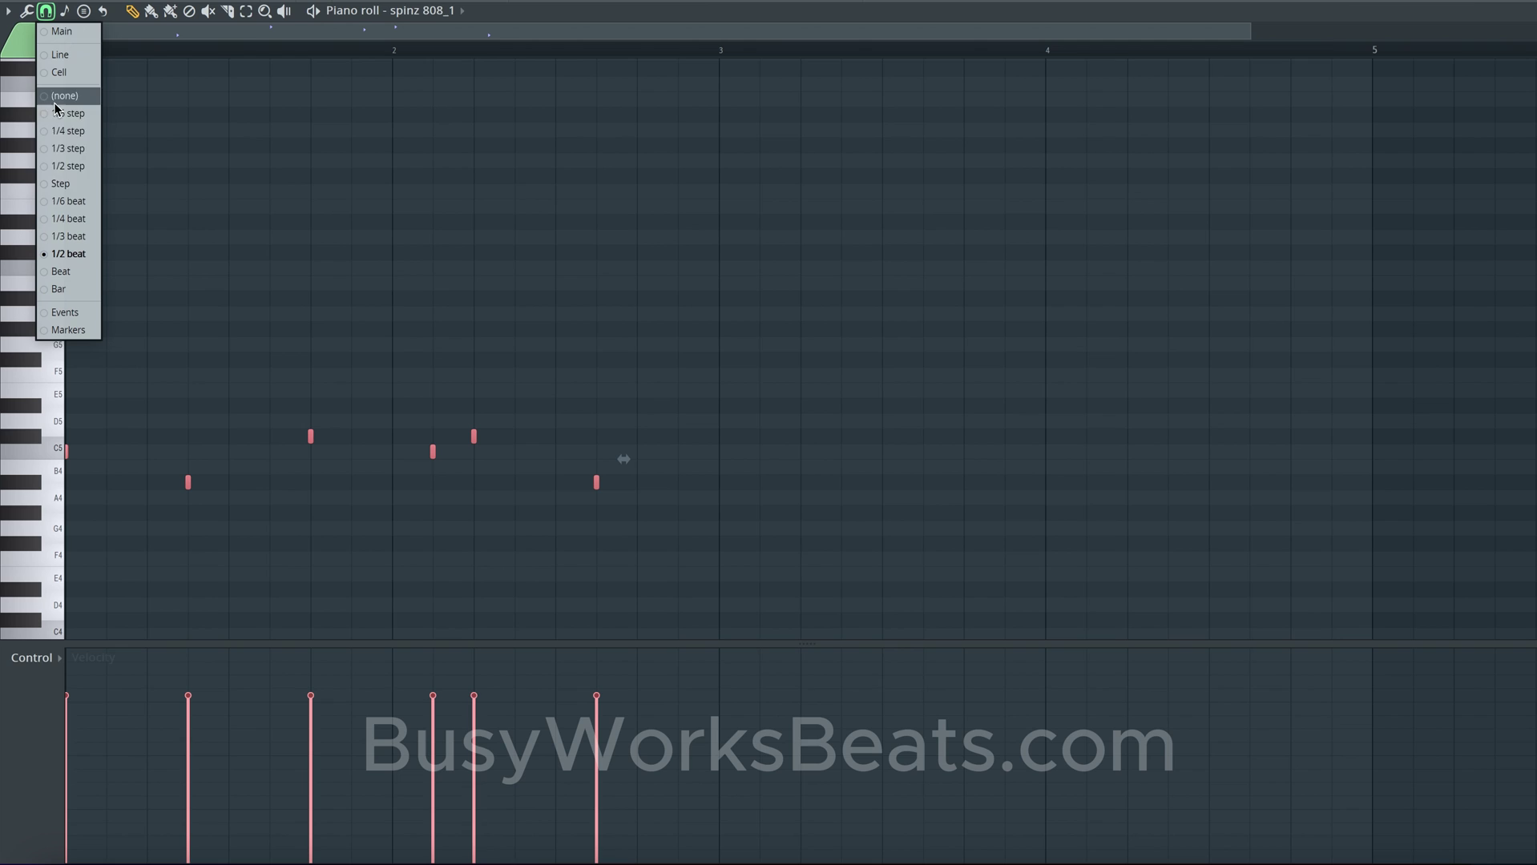
click(77, 253)
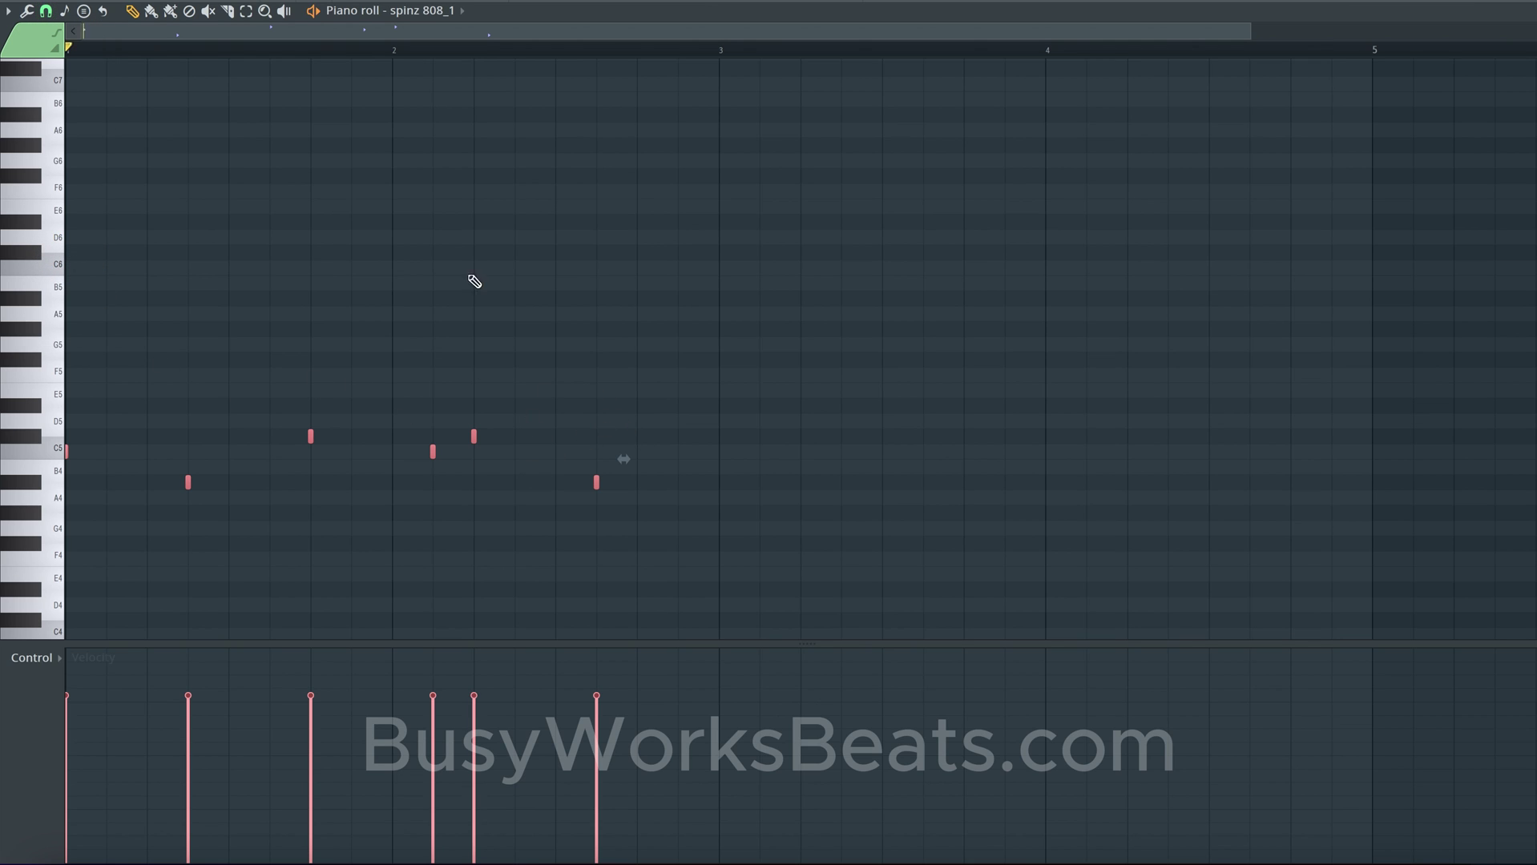
Step: Check the spinz 808_1 steps in the Channel rack and play the pattern
key(space)
key(space)
key(F6)
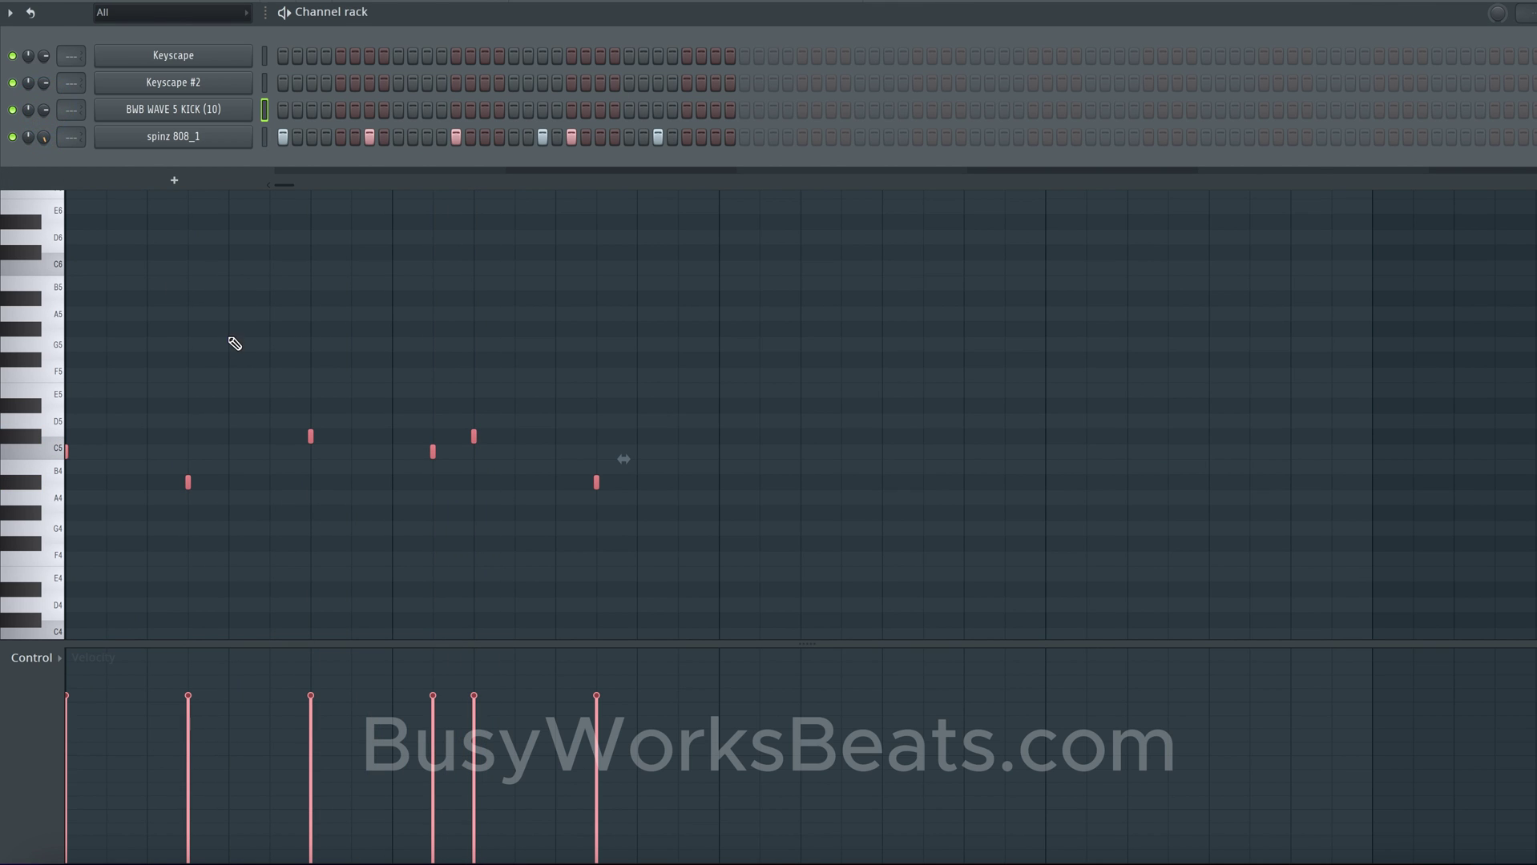
key(F6)
key(space)
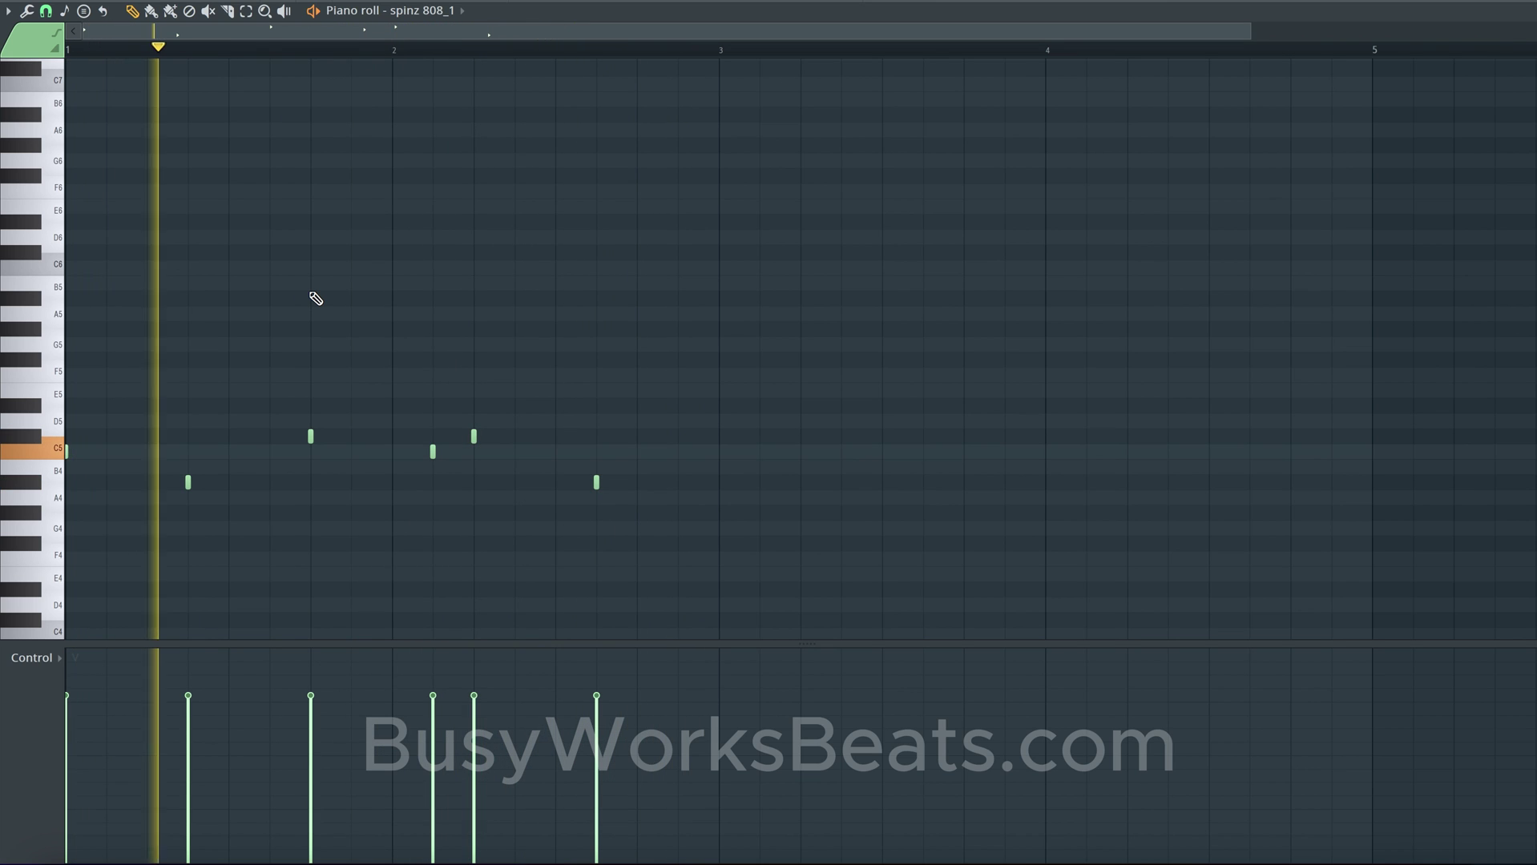
key(space)
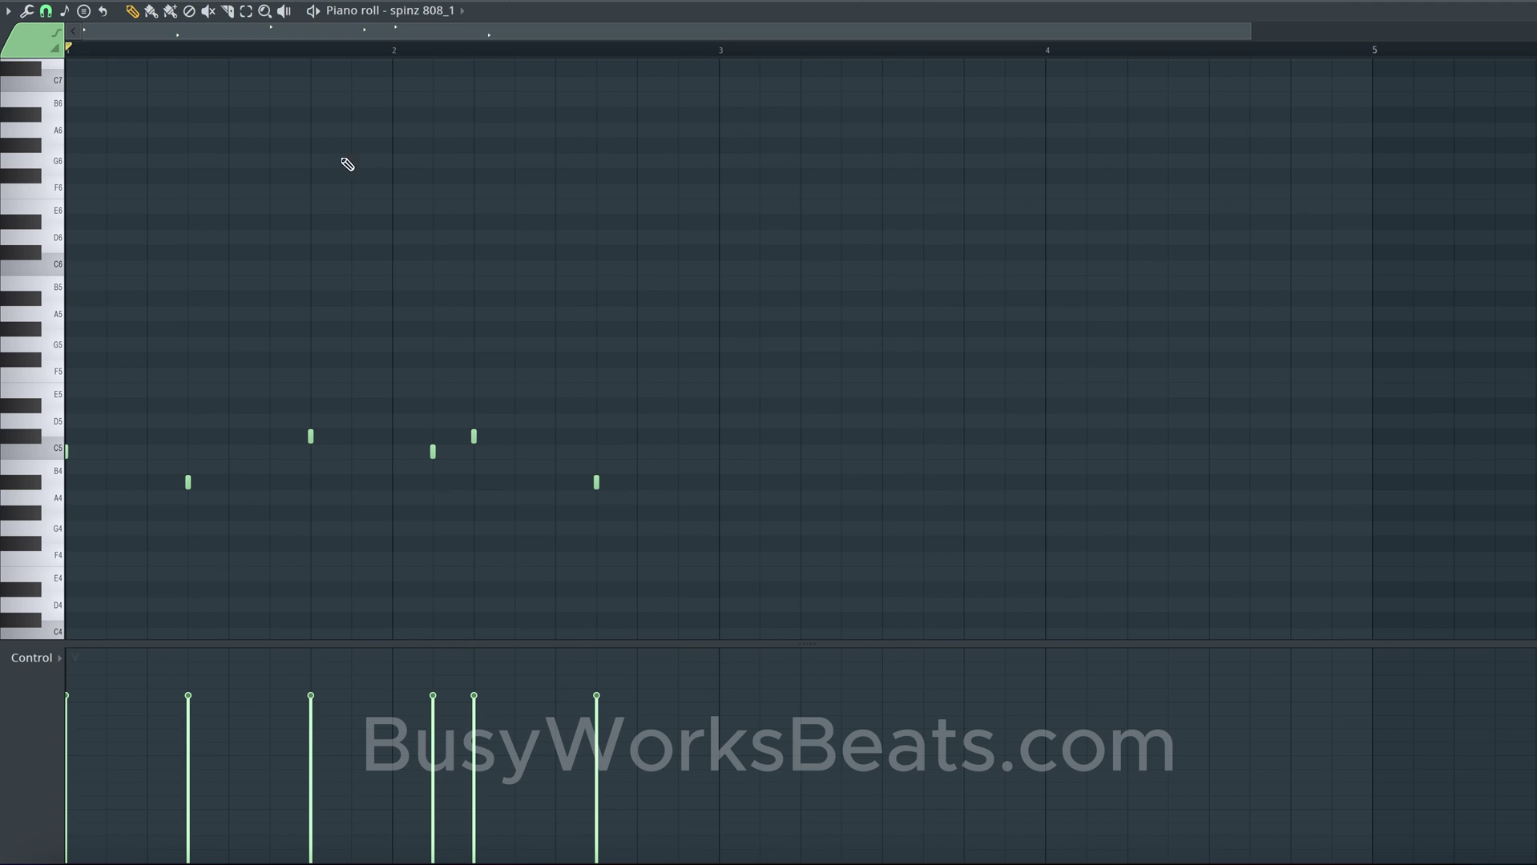
Step: With the snap at 1/3 beat, add triplet notes D5, E5 and D5 on bar 2's last beat and play the pattern
click(46, 10)
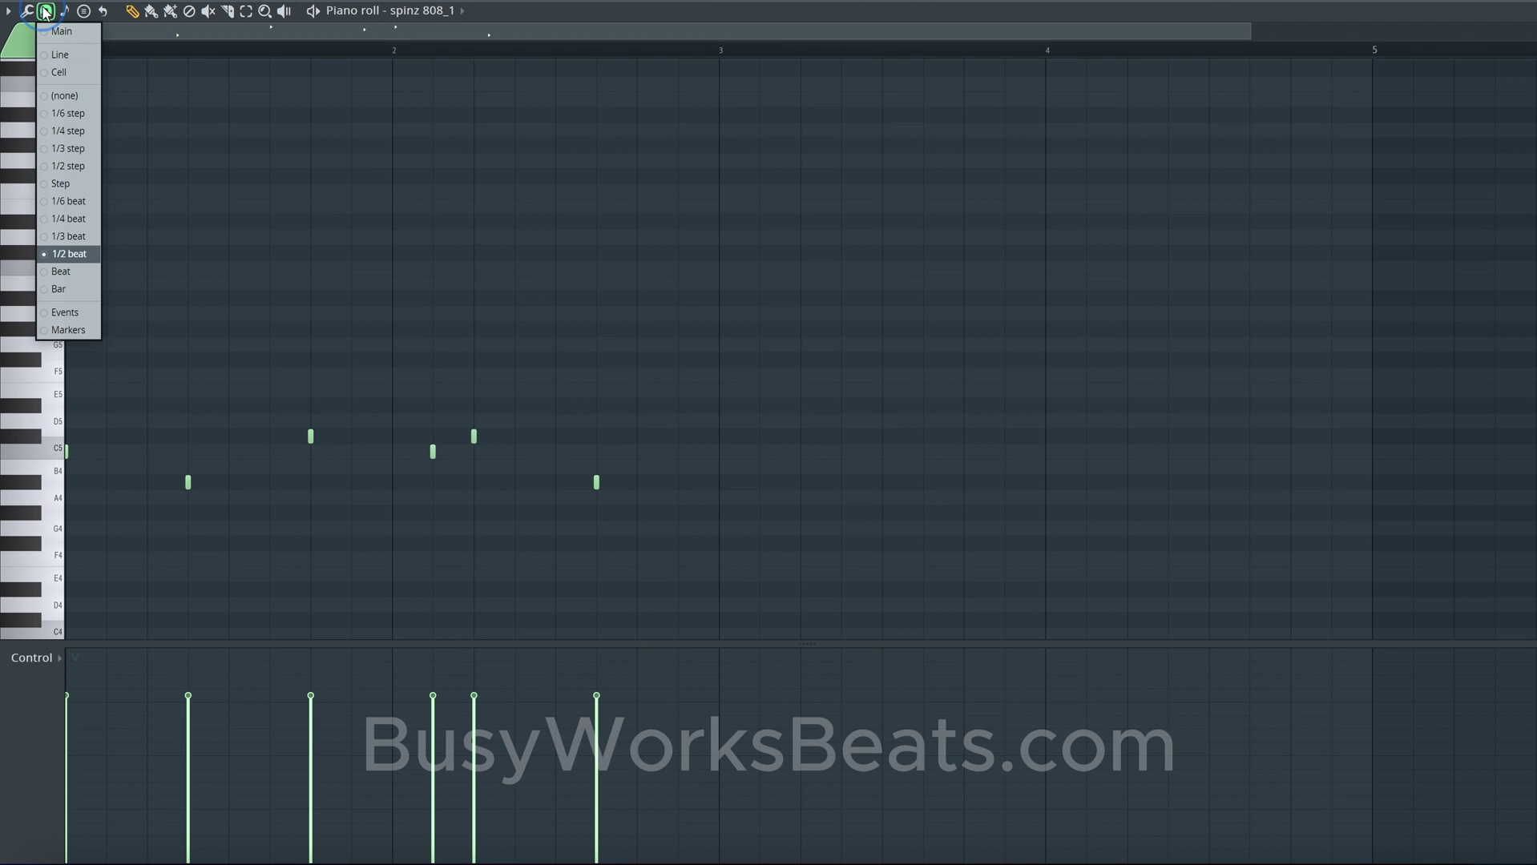
click(85, 235)
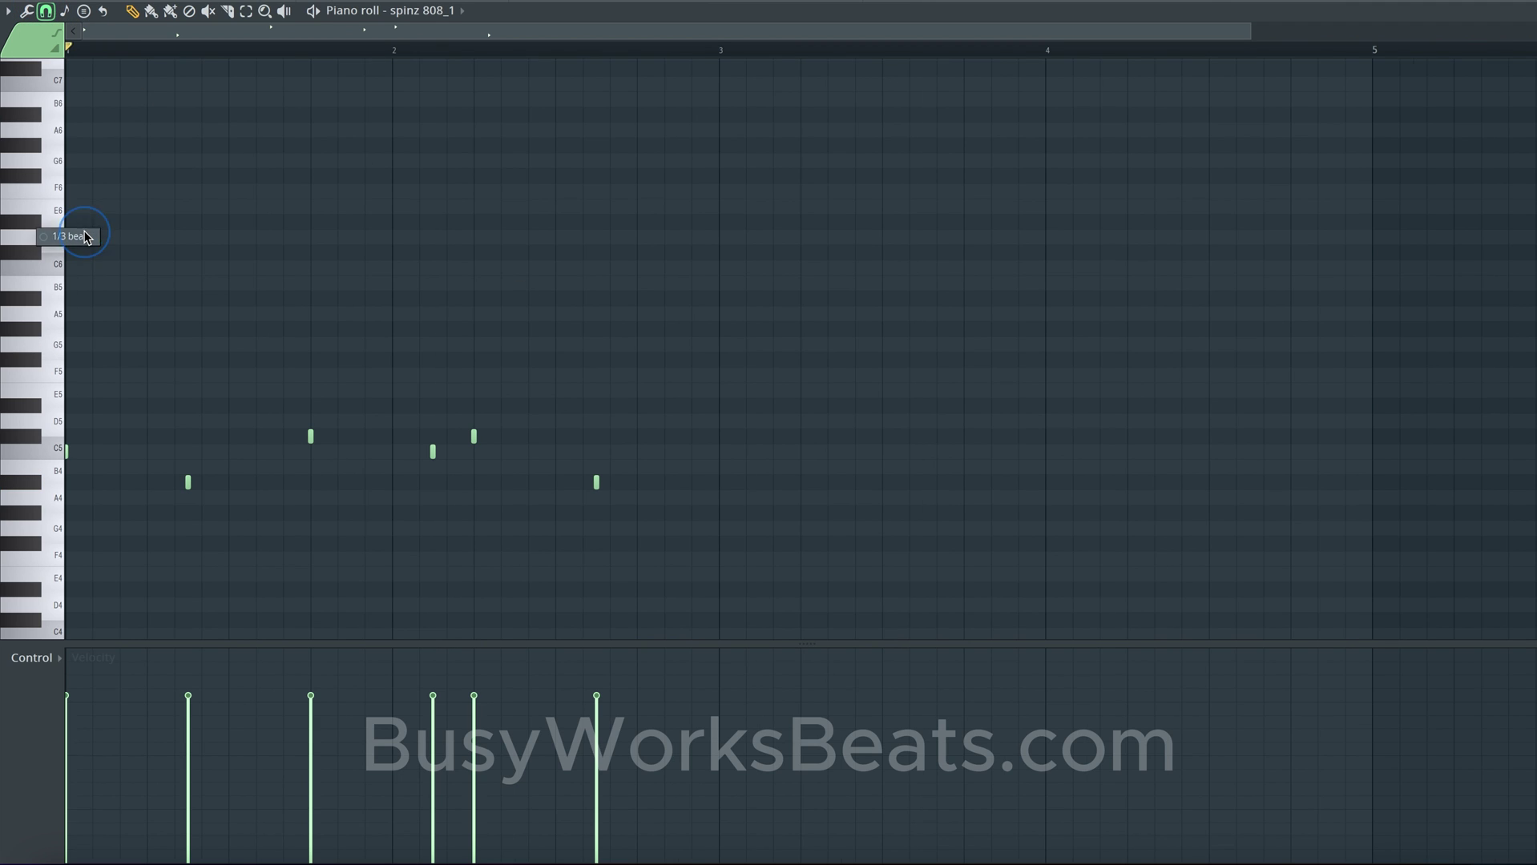
click(637, 421)
click(664, 388)
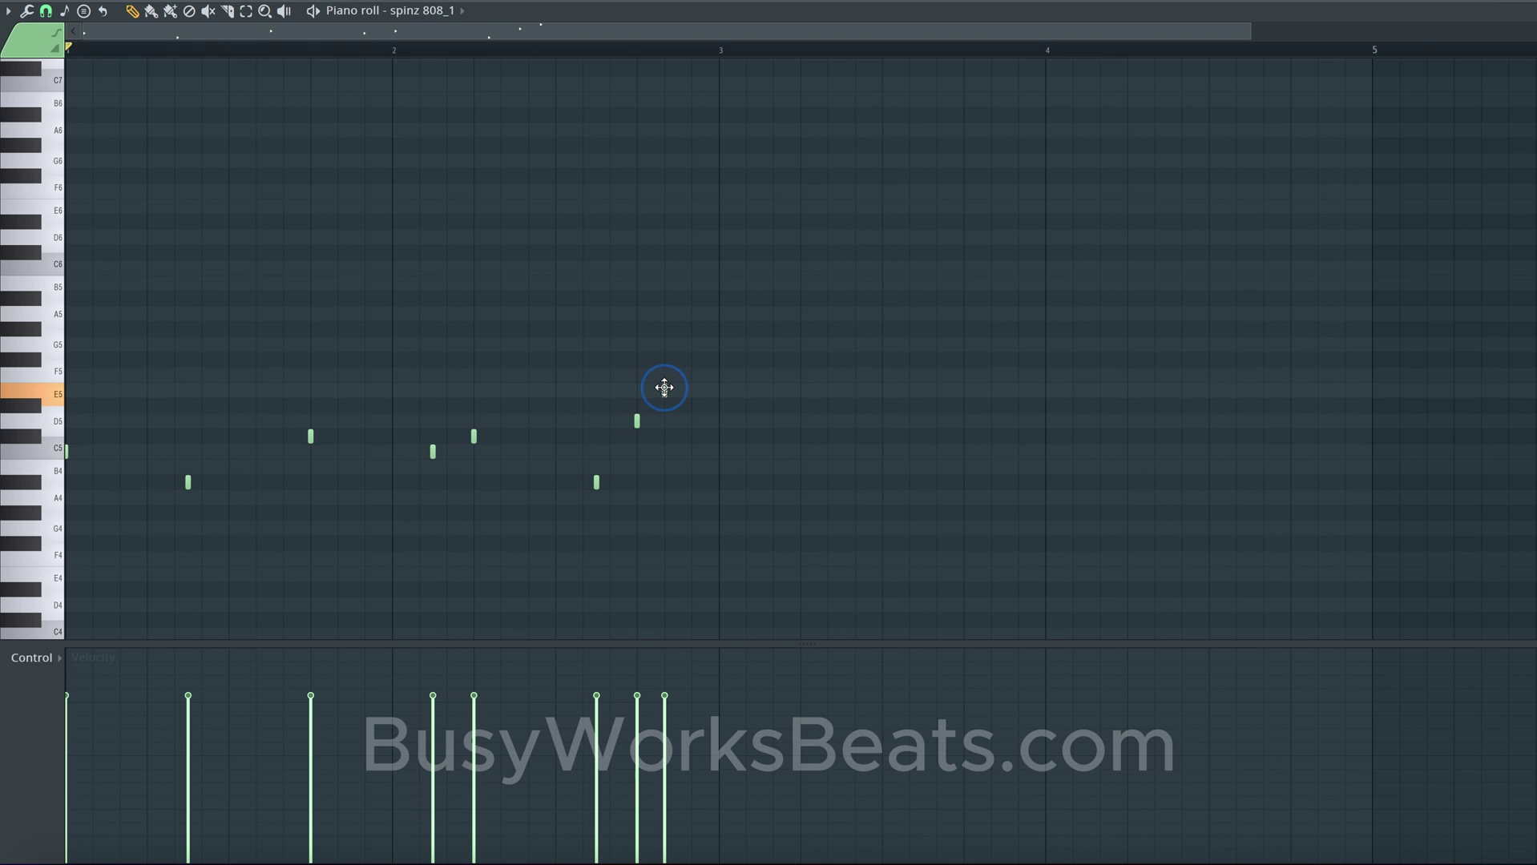
click(691, 421)
key(space)
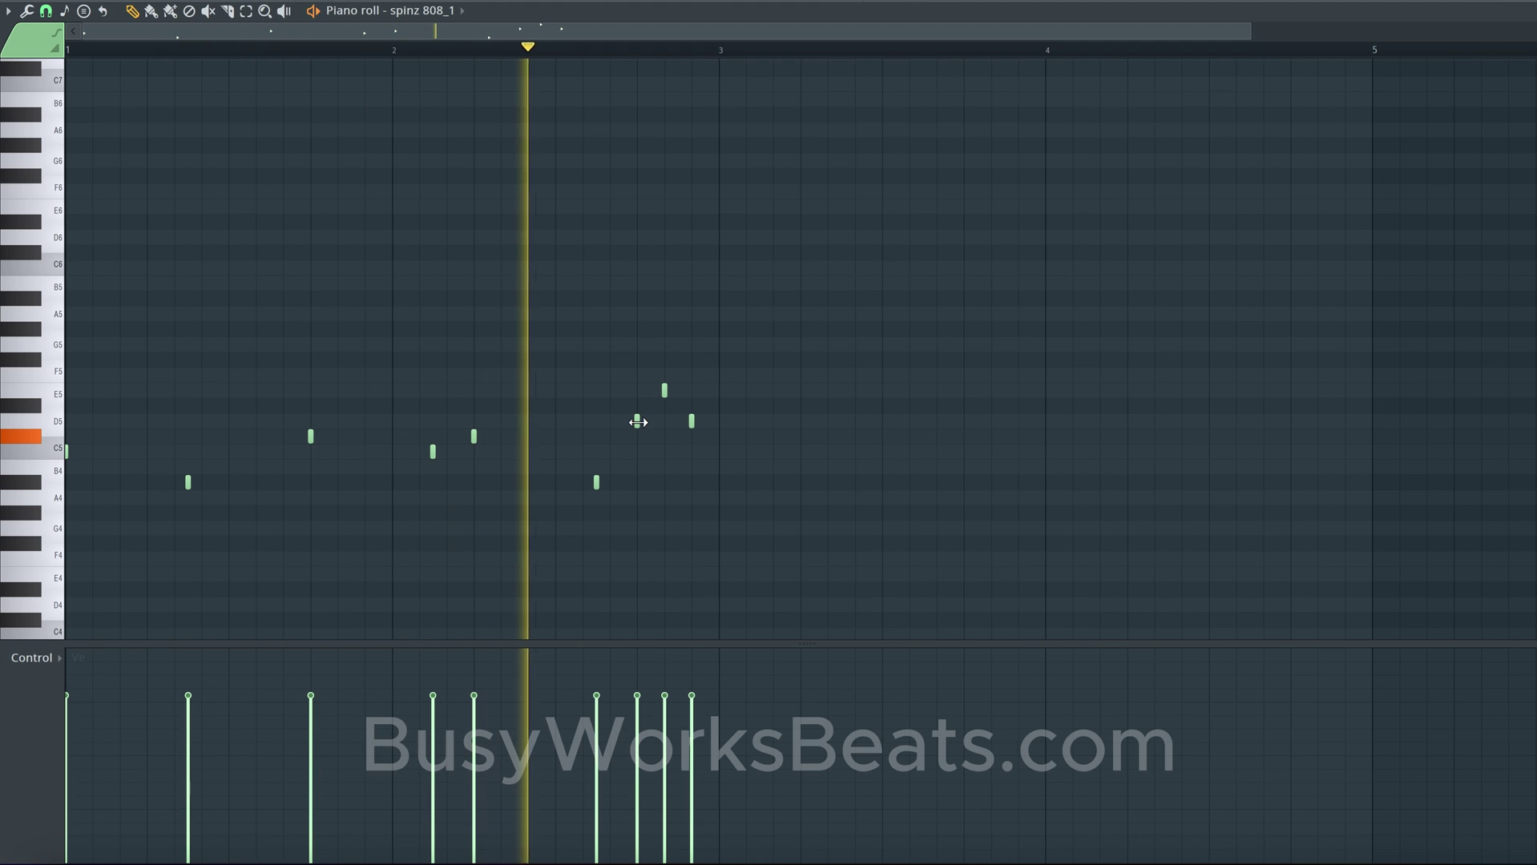
key(space)
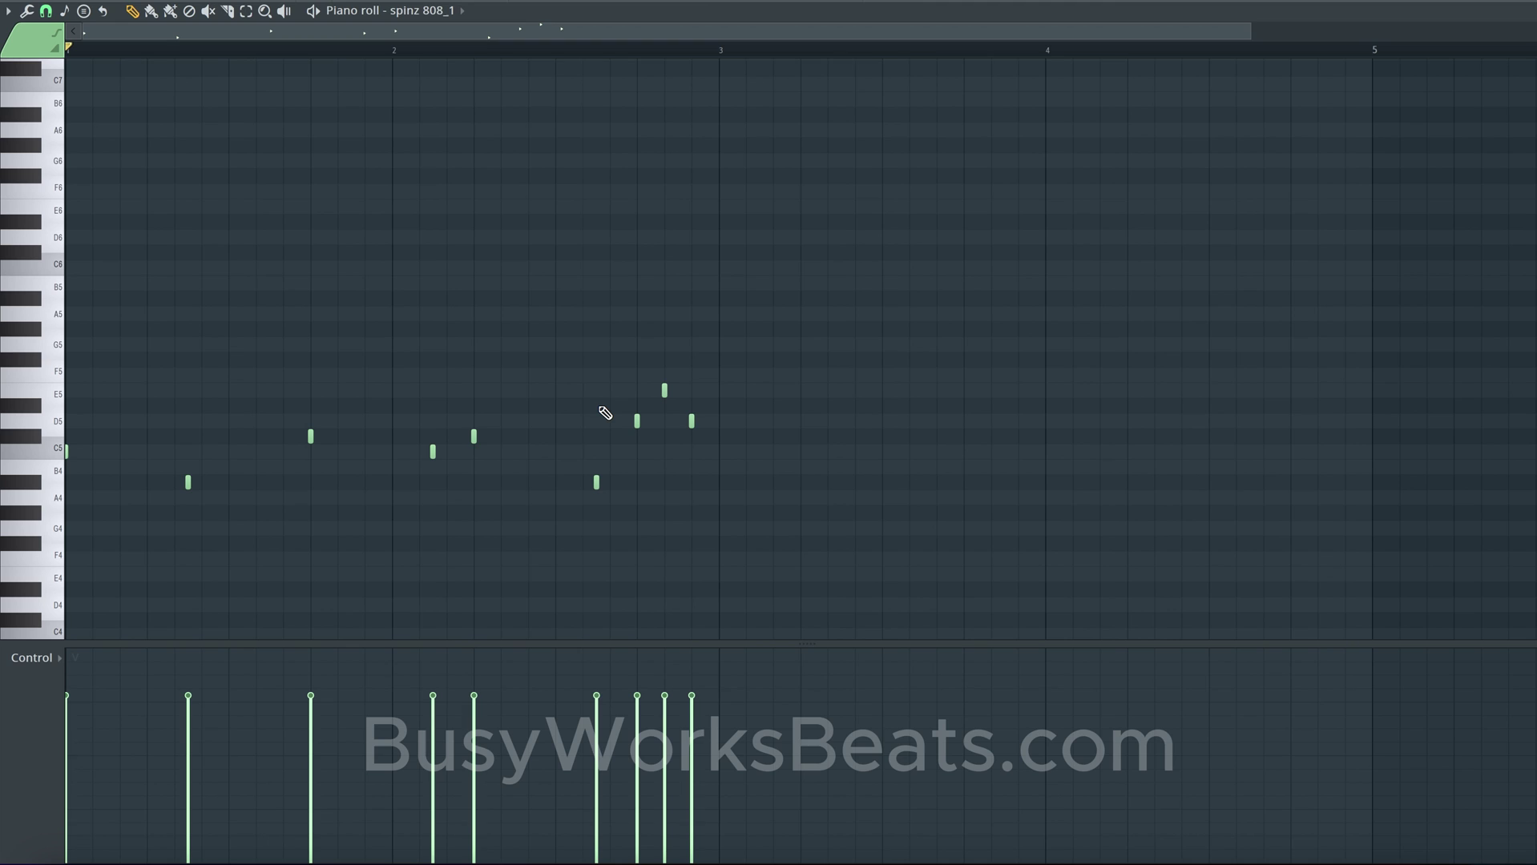
Step: Set the piano roll's snap to 1/2 beat, quantize all the notes and undo the quantize
click(47, 12)
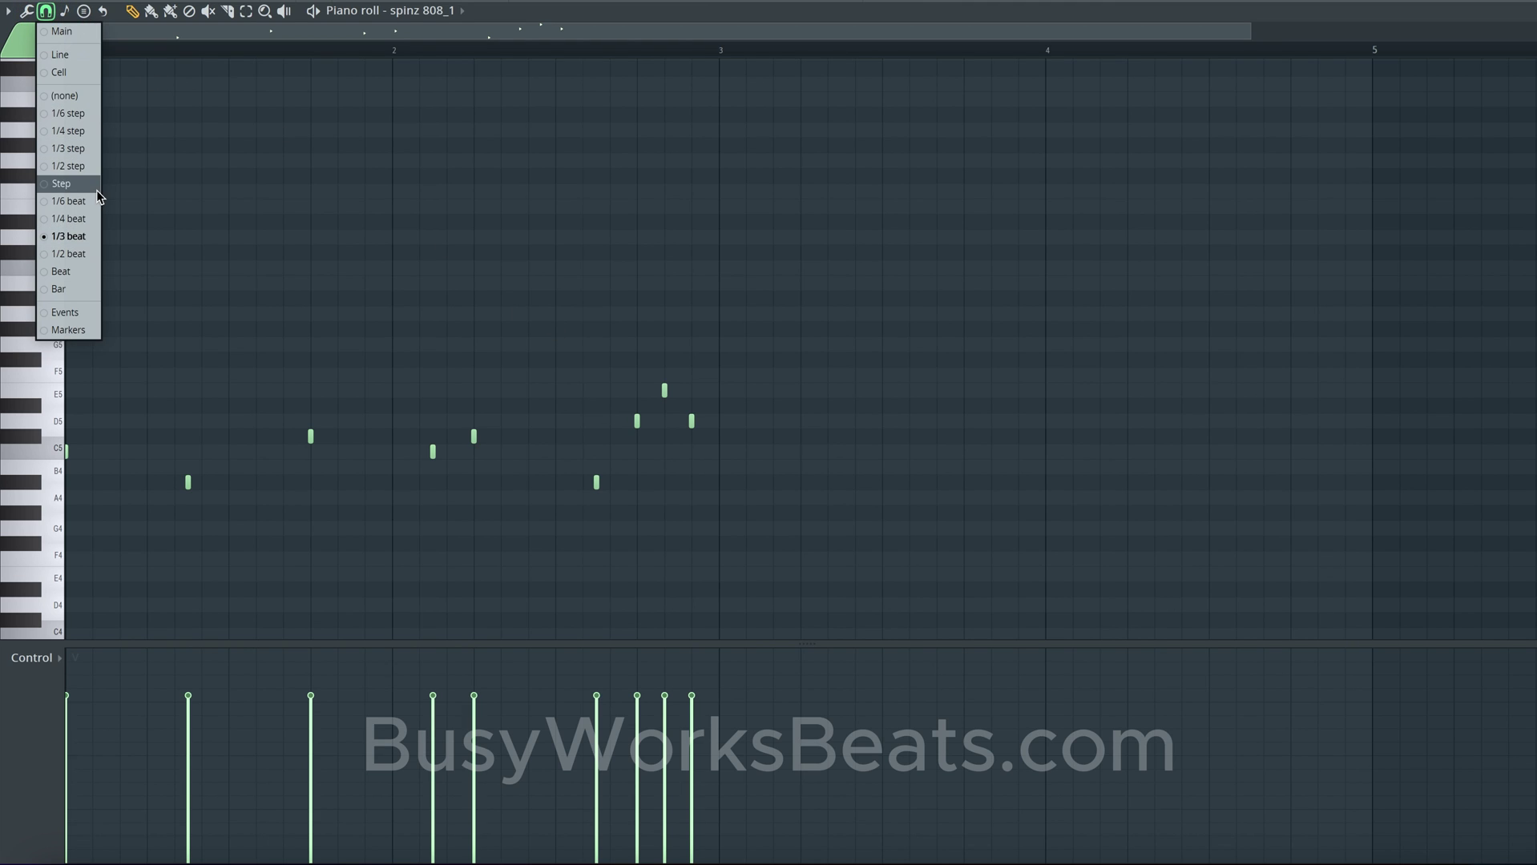
click(80, 251)
drag(745, 517, 69, 284)
click(221, 286)
key(super+q)
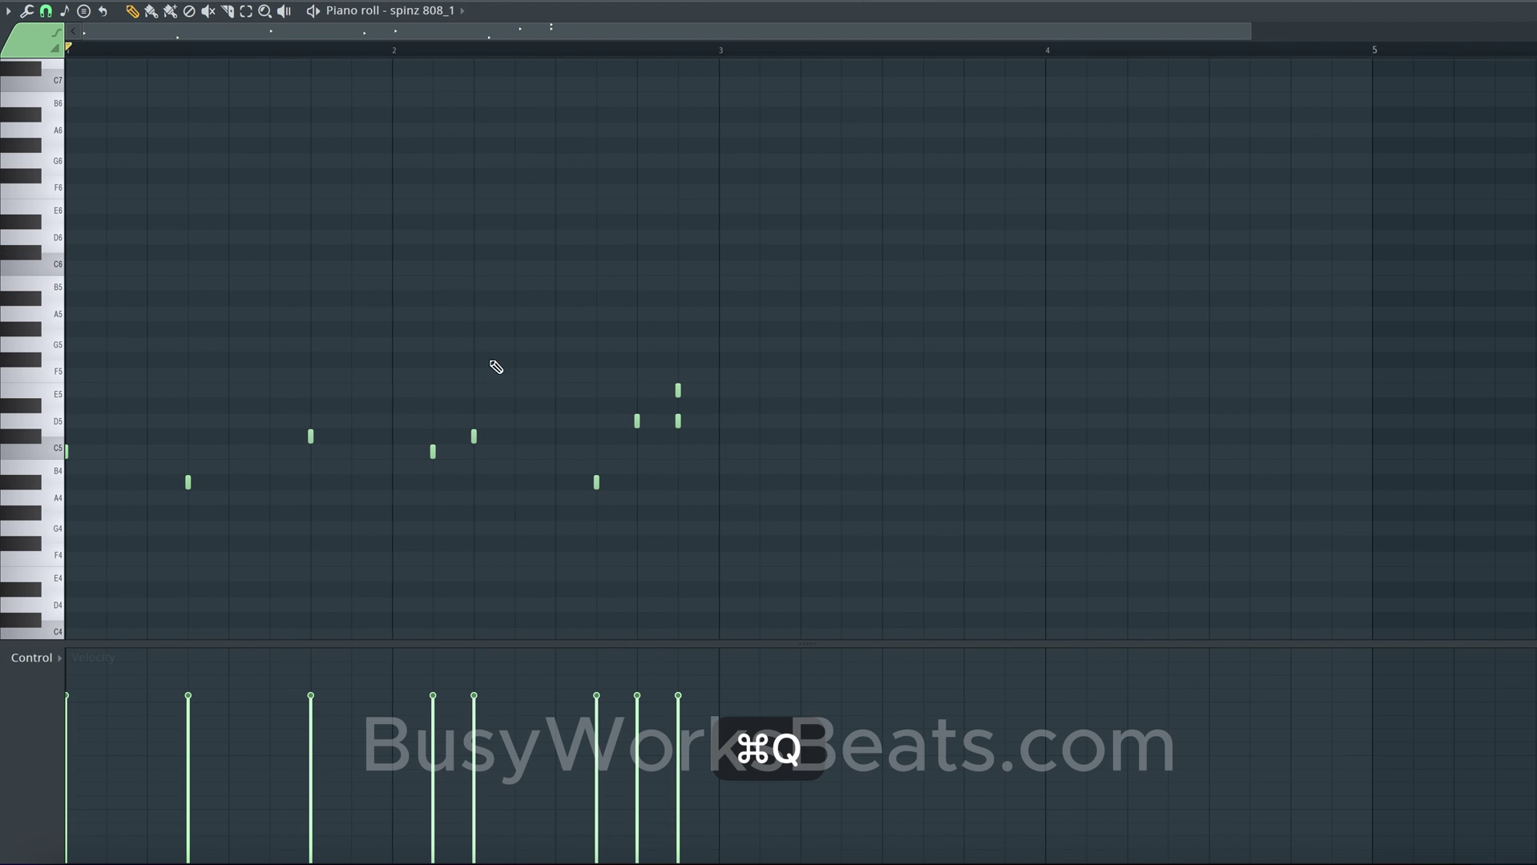
key(super+z)
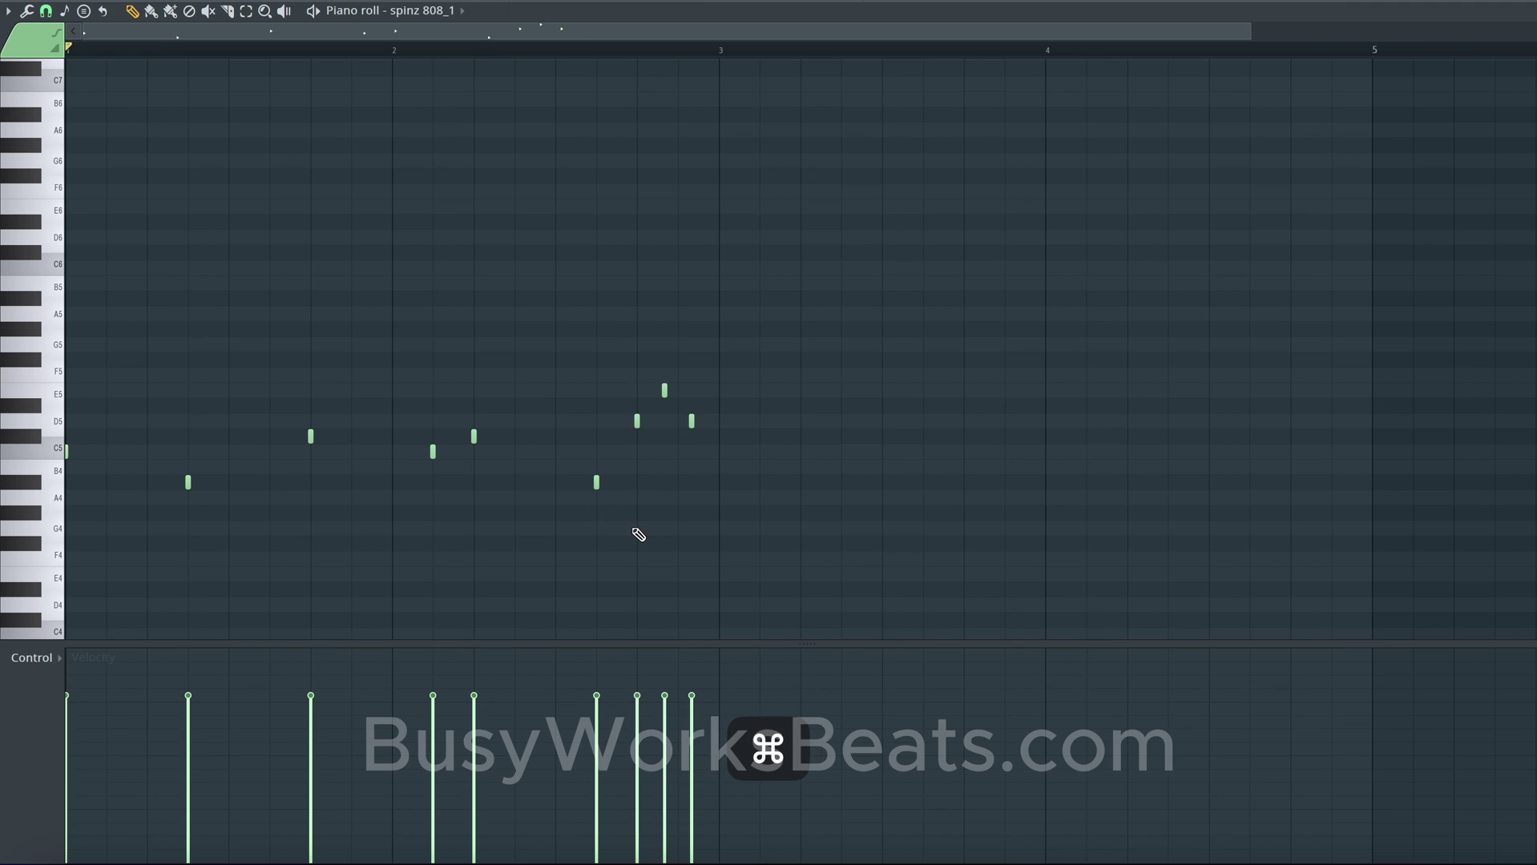
Step: Quantize only the first six notes at 1/2 beat snap, and only the three triplet notes at 1/3 beat snap
drag(629, 534, 32, 370)
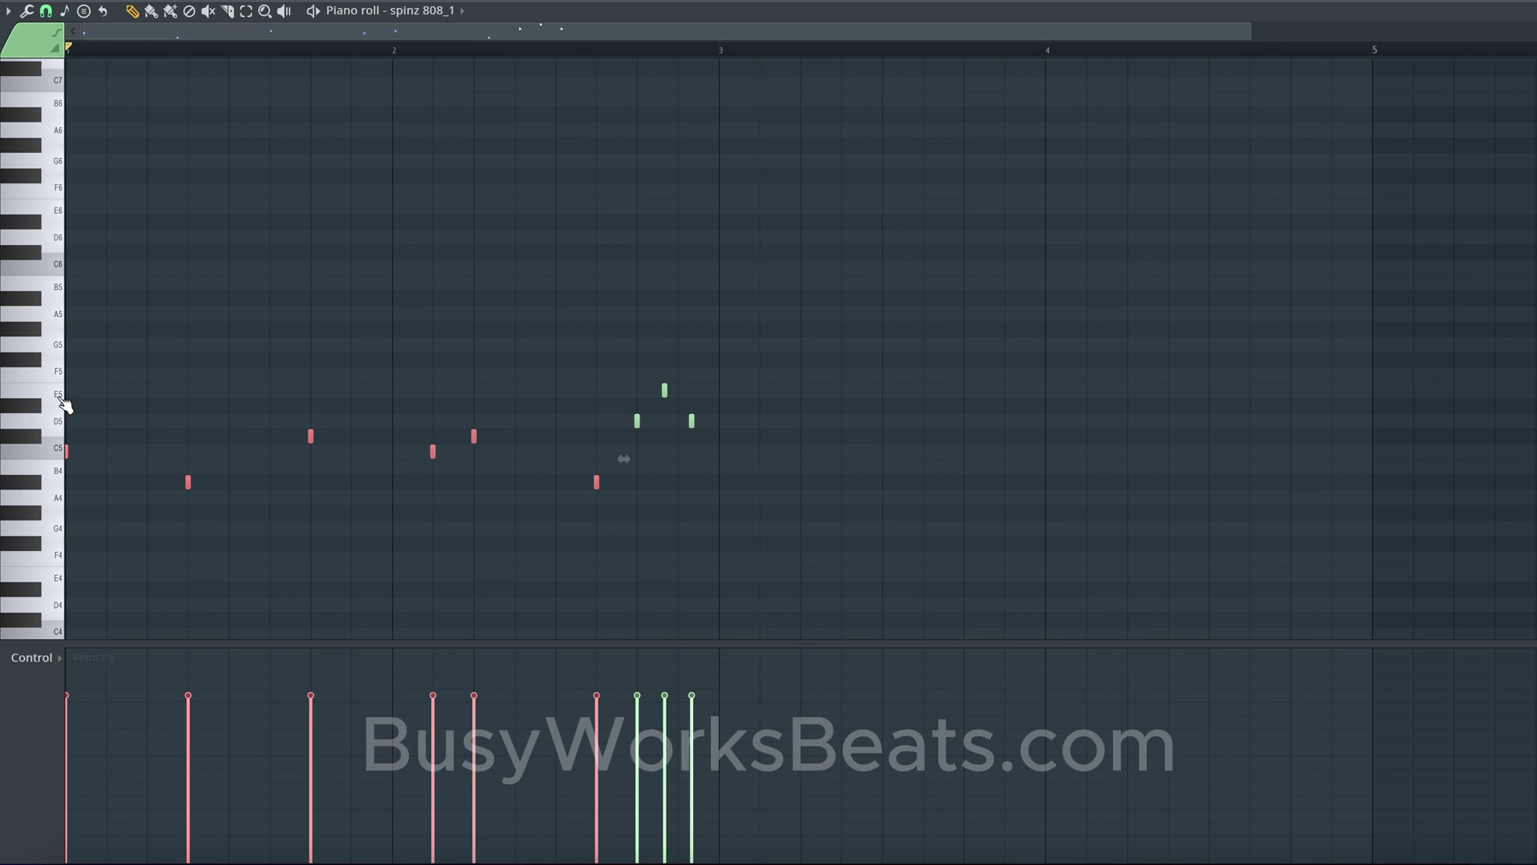
key(super+q)
click(46, 10)
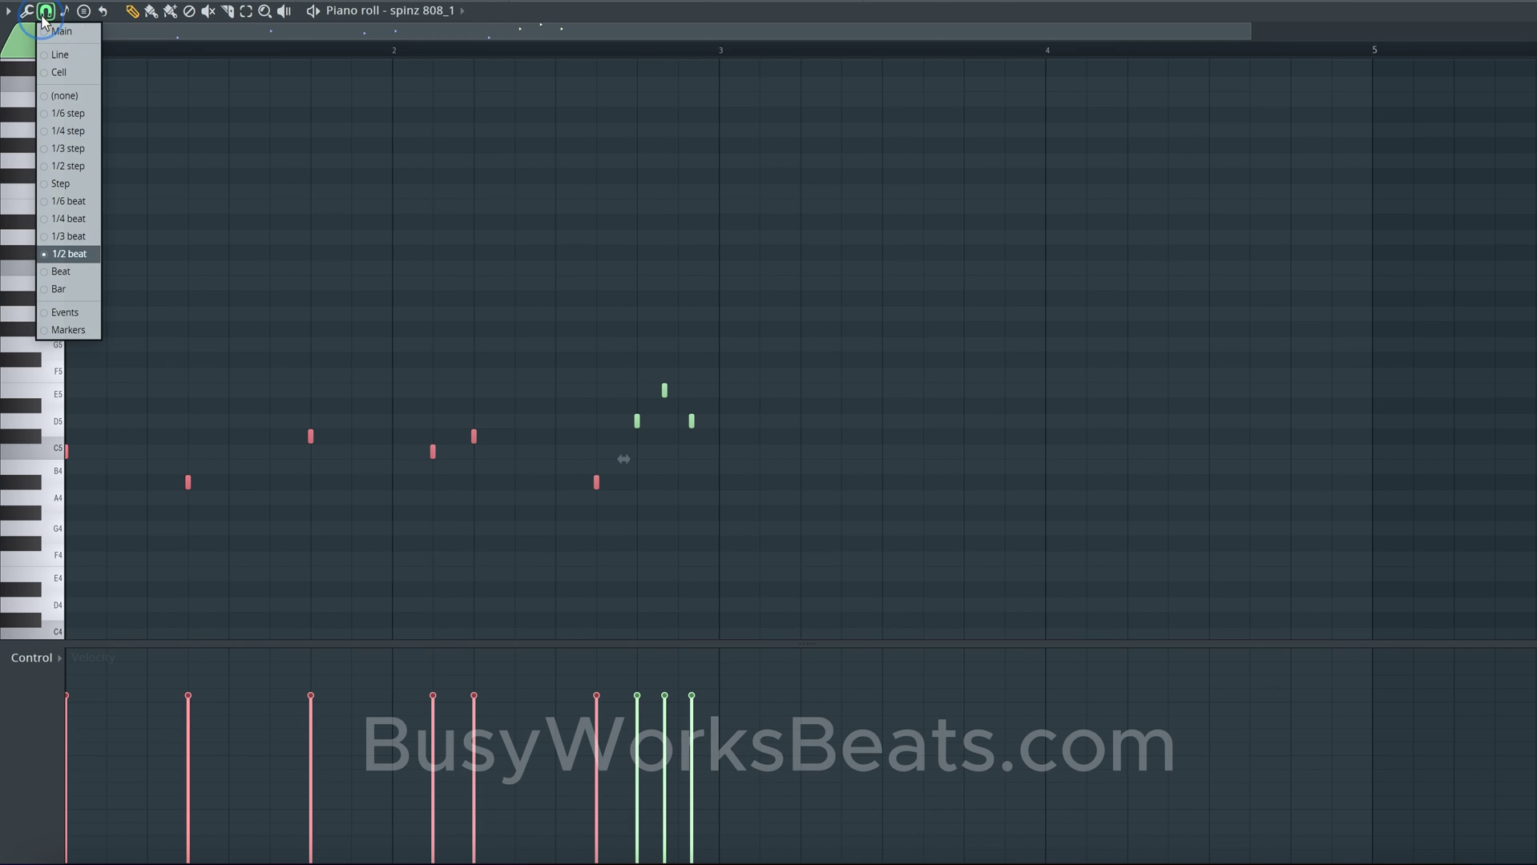
click(61, 219)
drag(759, 458, 604, 357)
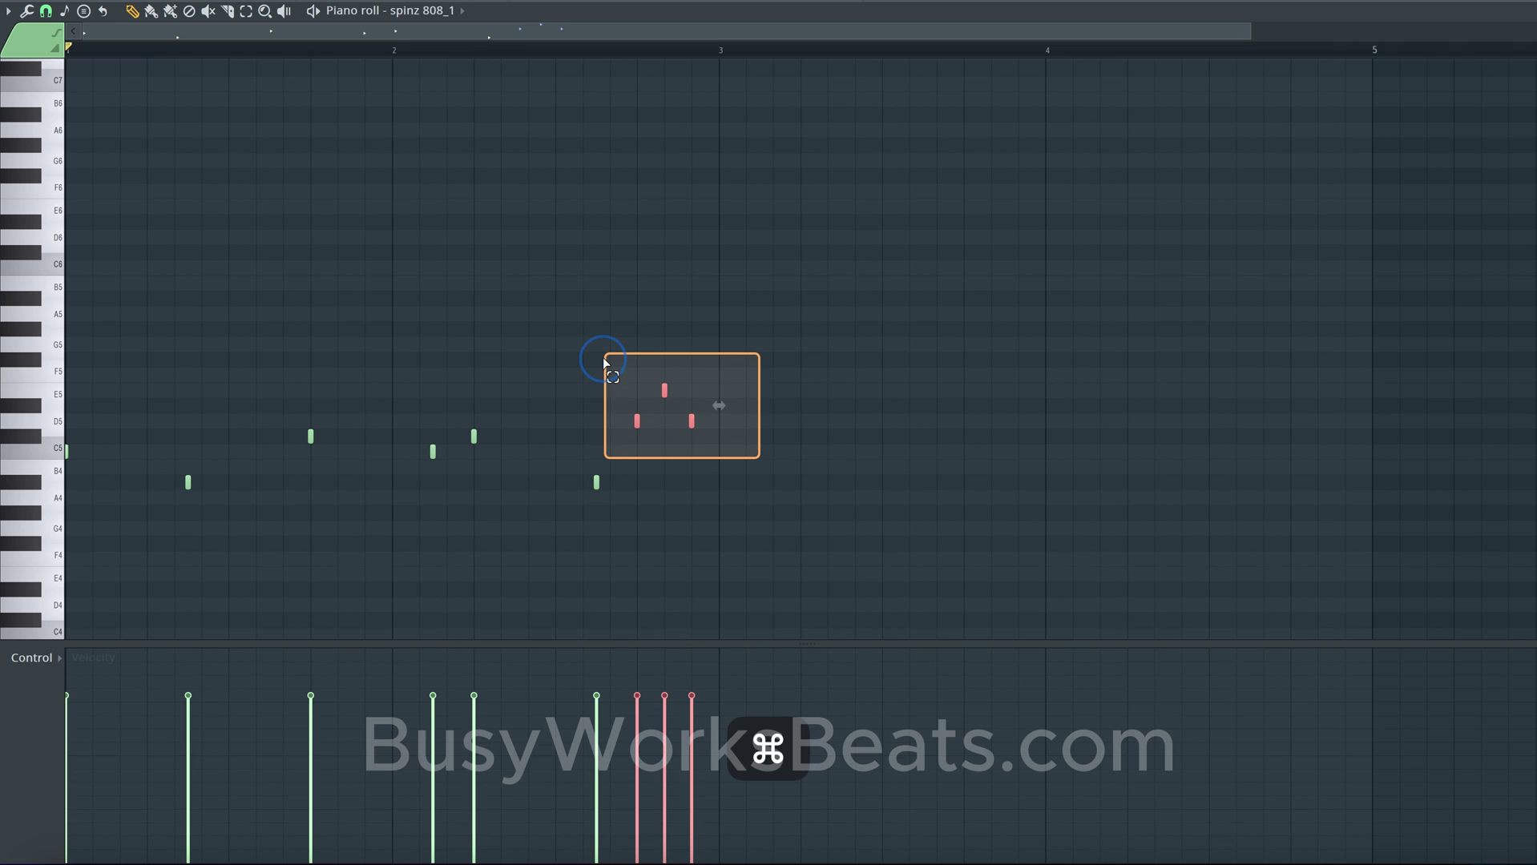
key(super+q)
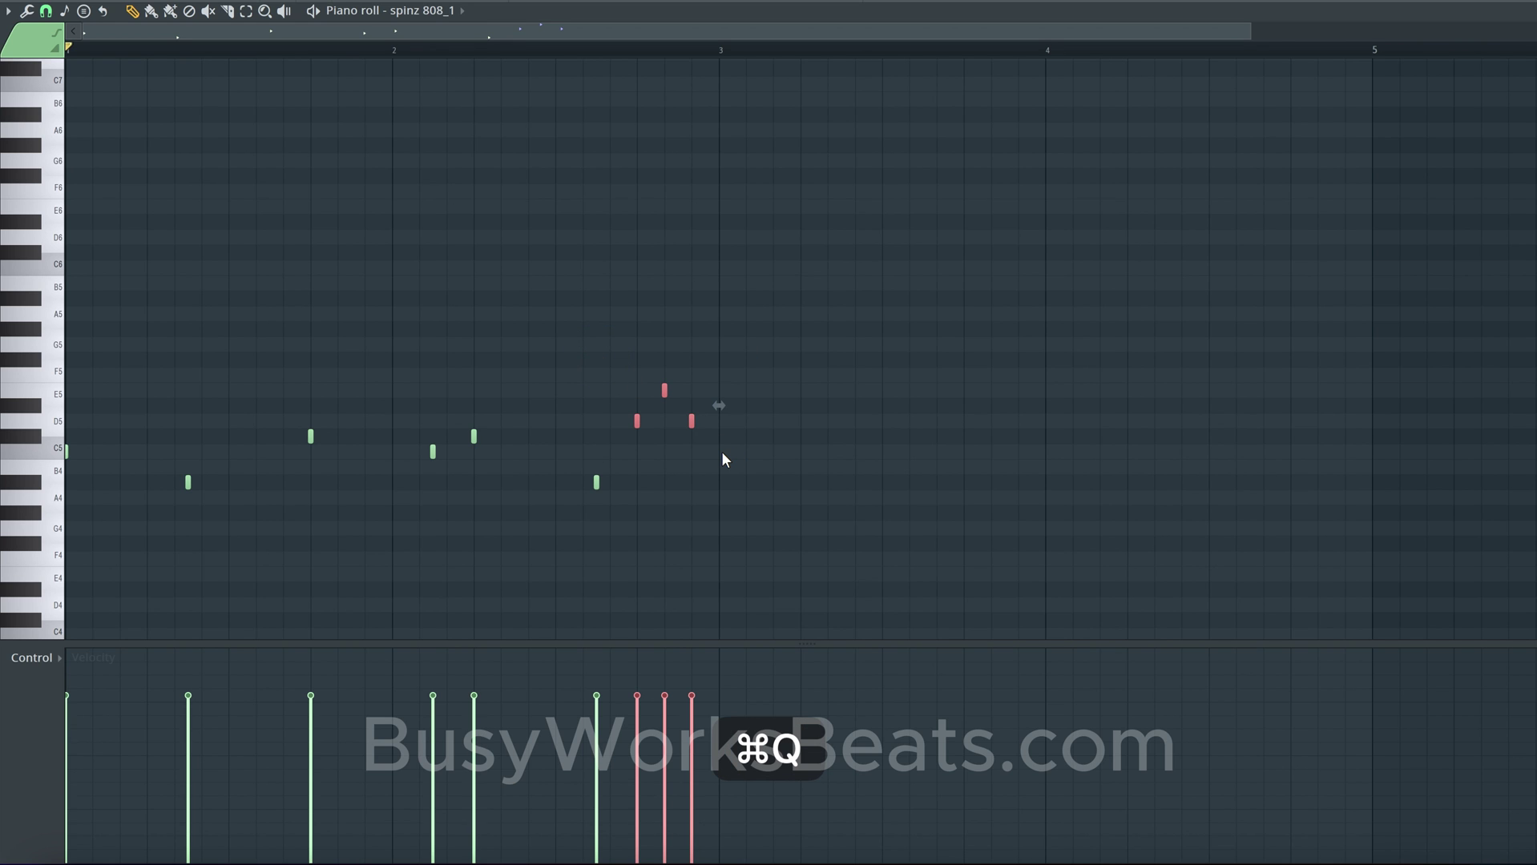
Step: Deselect the notes, quantize the whole pattern at 1/3 beat snap and undo the quantize
scroll(722, 451, up, 5)
scroll(626, 400, down, 2)
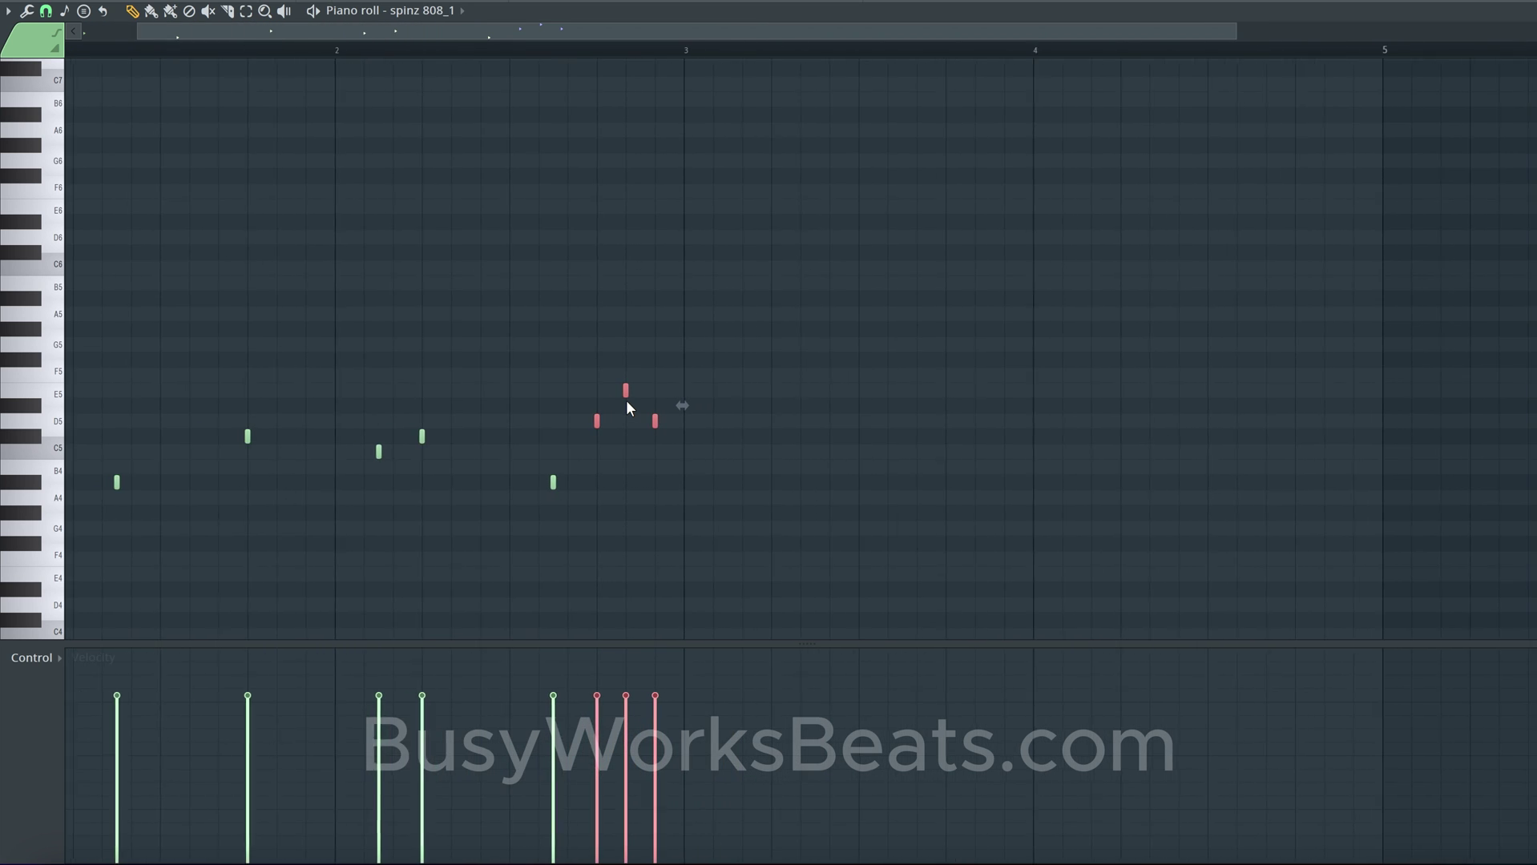
scroll(626, 399, down, 3)
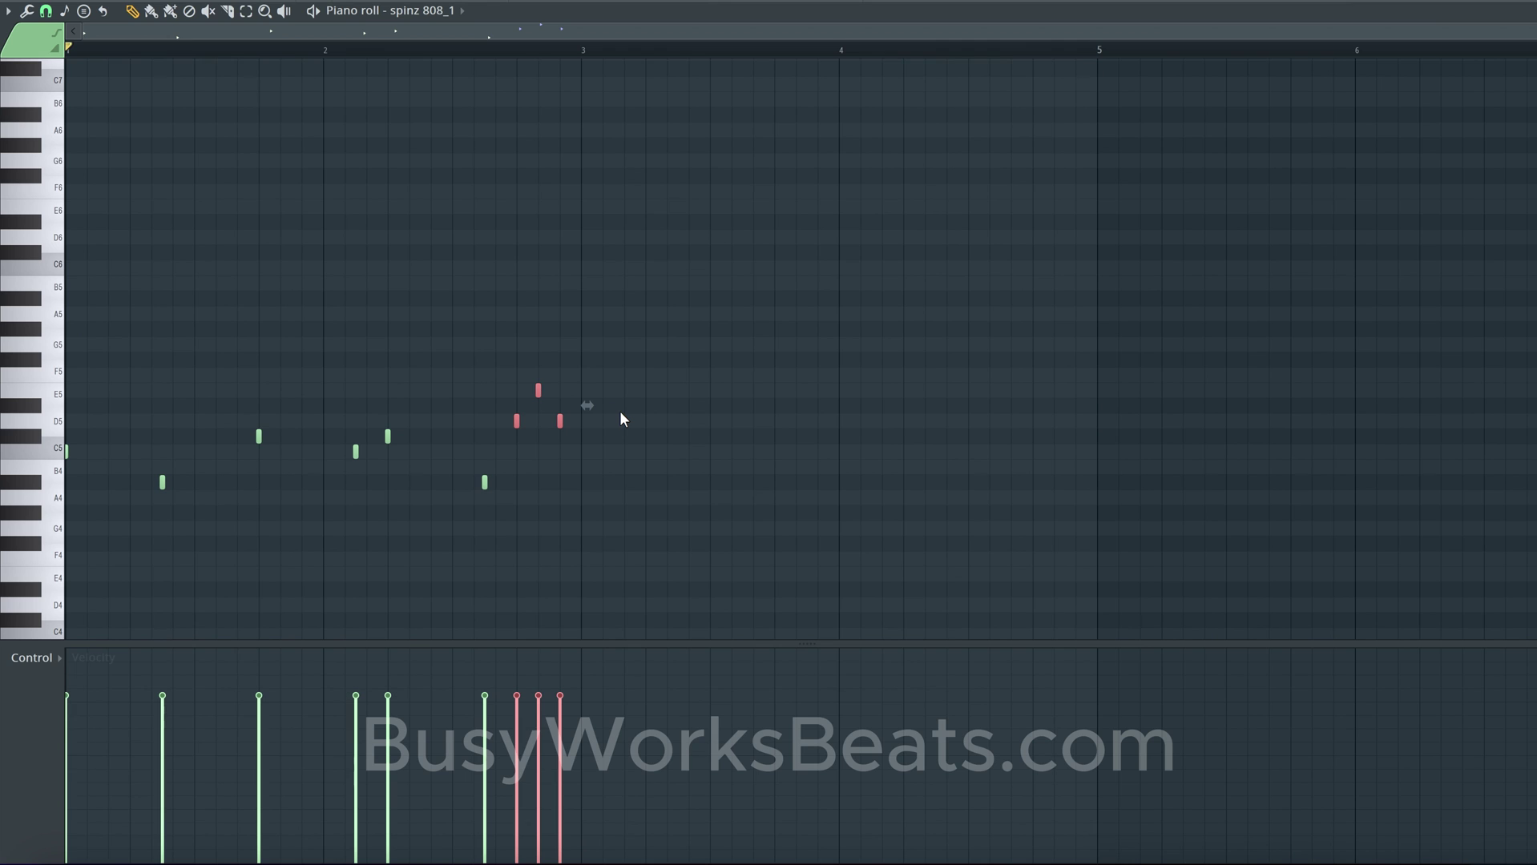
key(space)
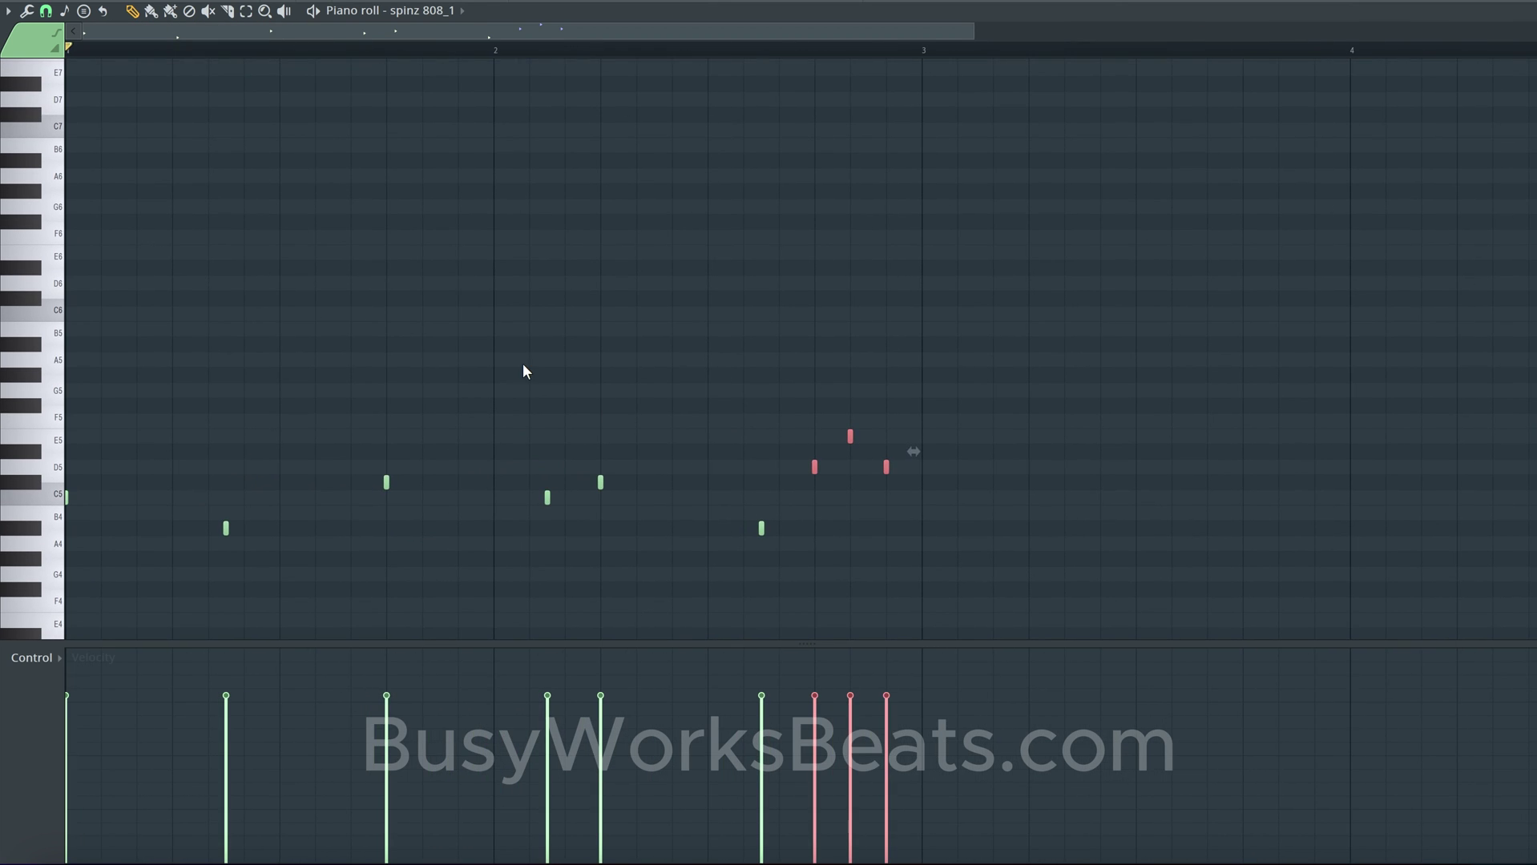
click(522, 364)
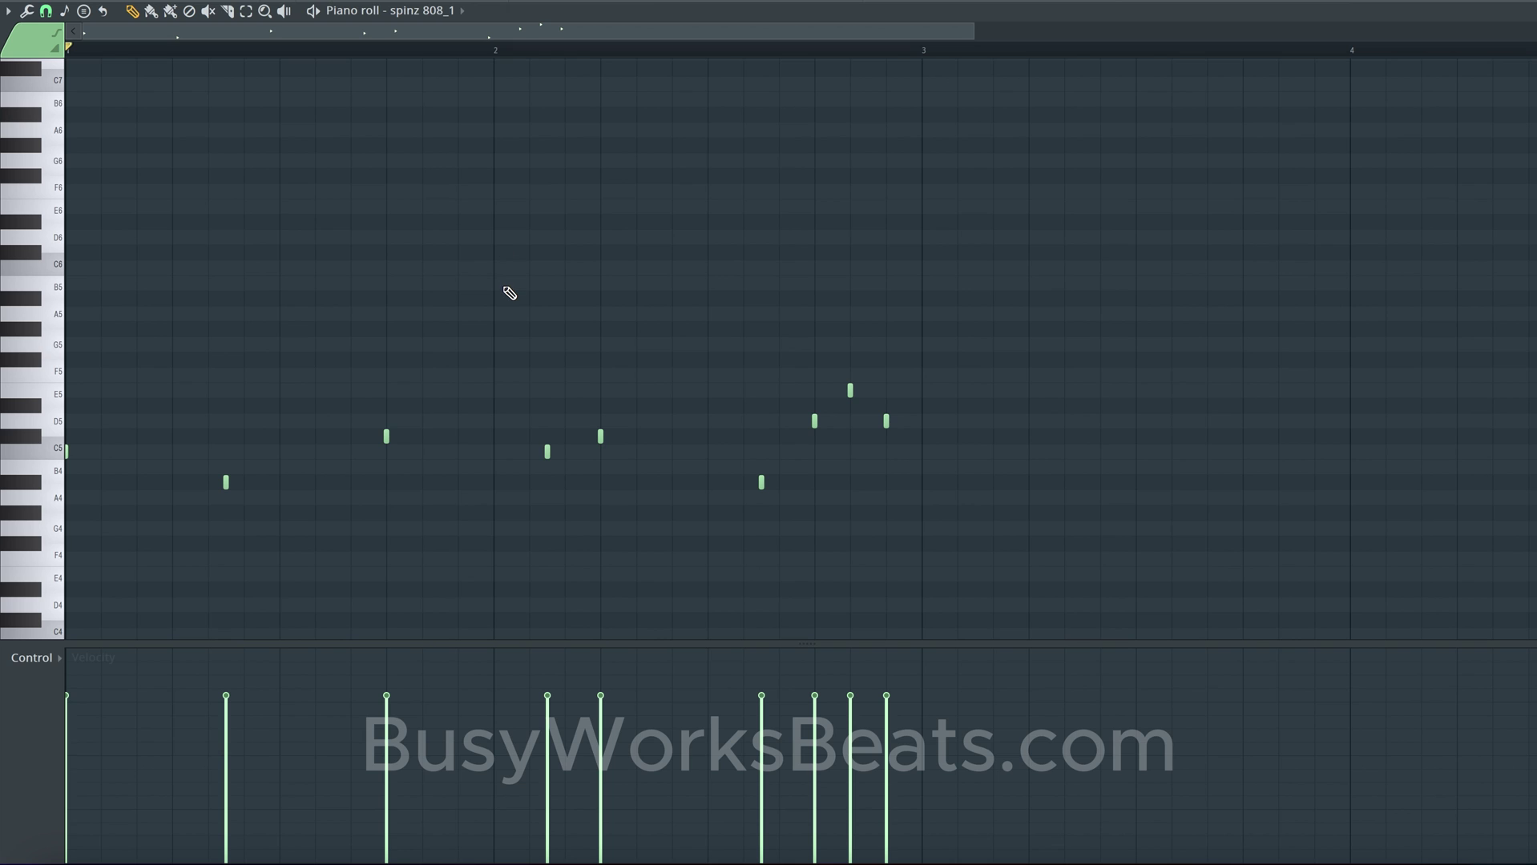
scroll(509, 293, down, 1)
key(super+q)
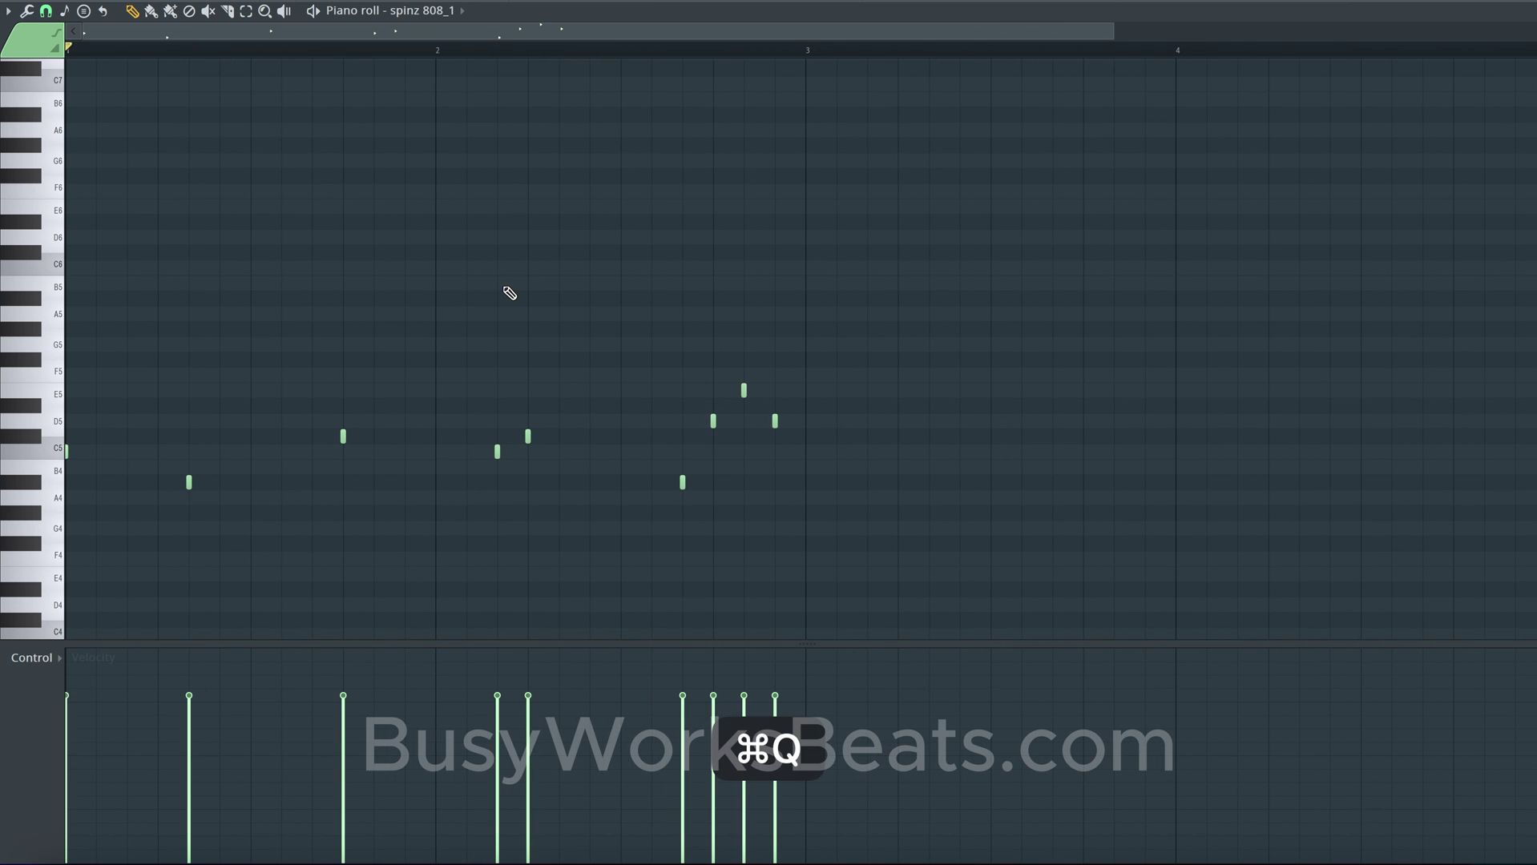
key(super+z)
Step: Change the piano roll's snap setting and preview the notes in the quantizer, closing it without accepting
click(45, 10)
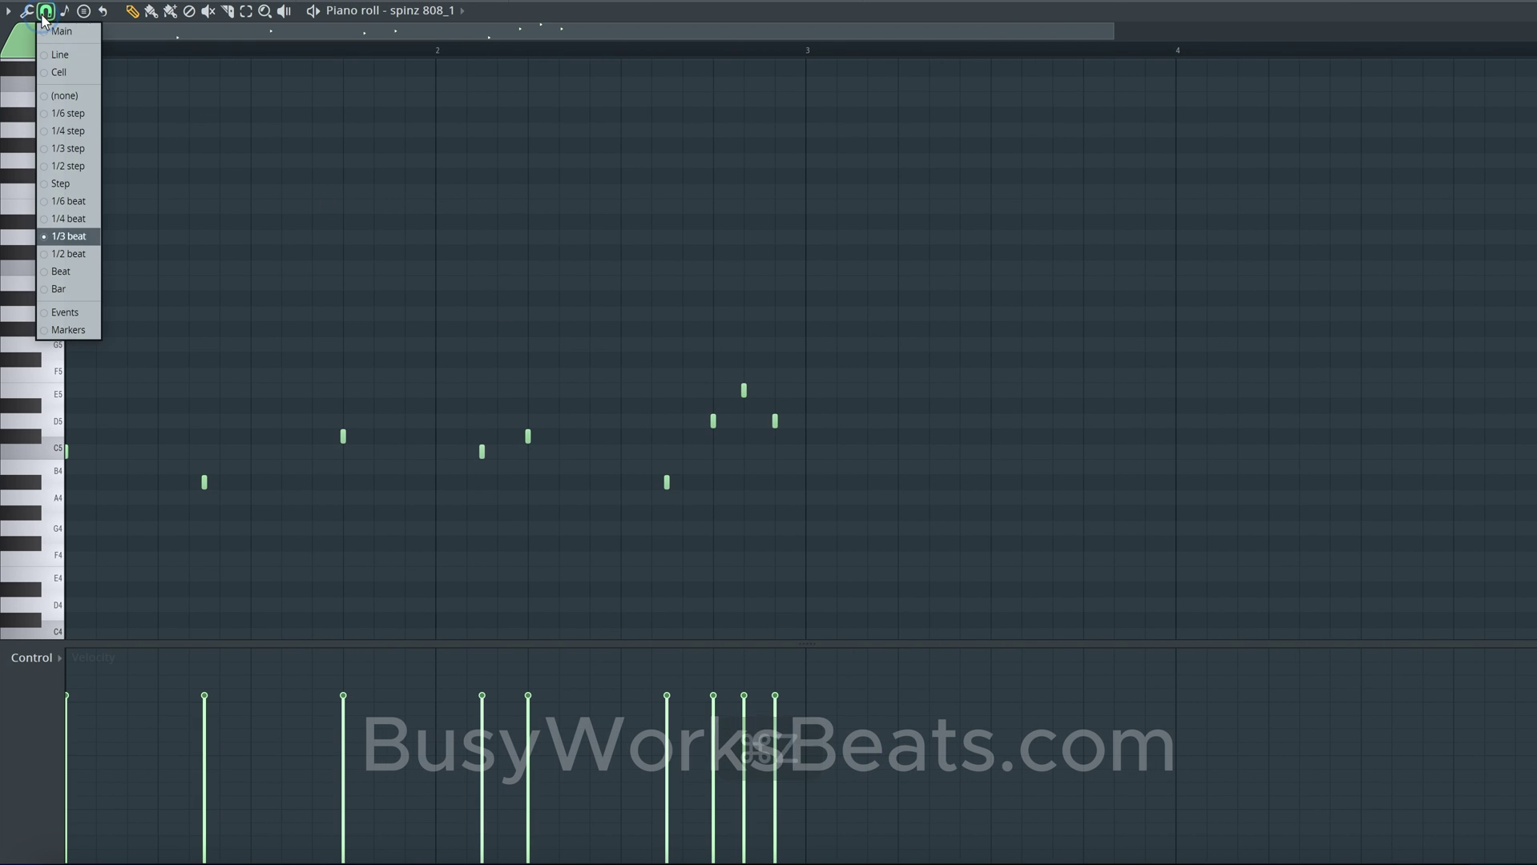
click(90, 219)
key(alt+q)
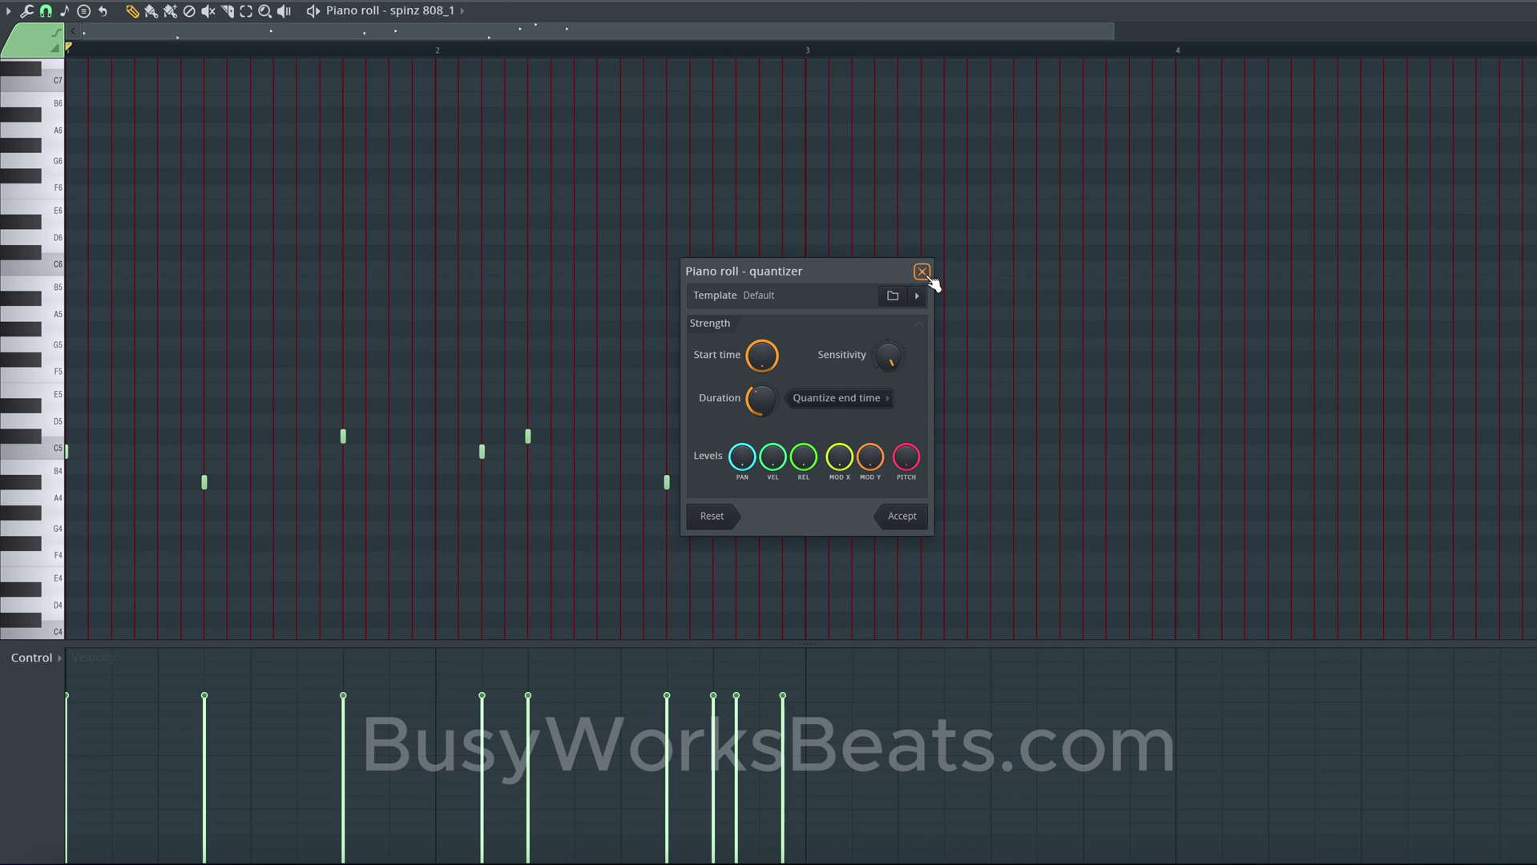
click(928, 275)
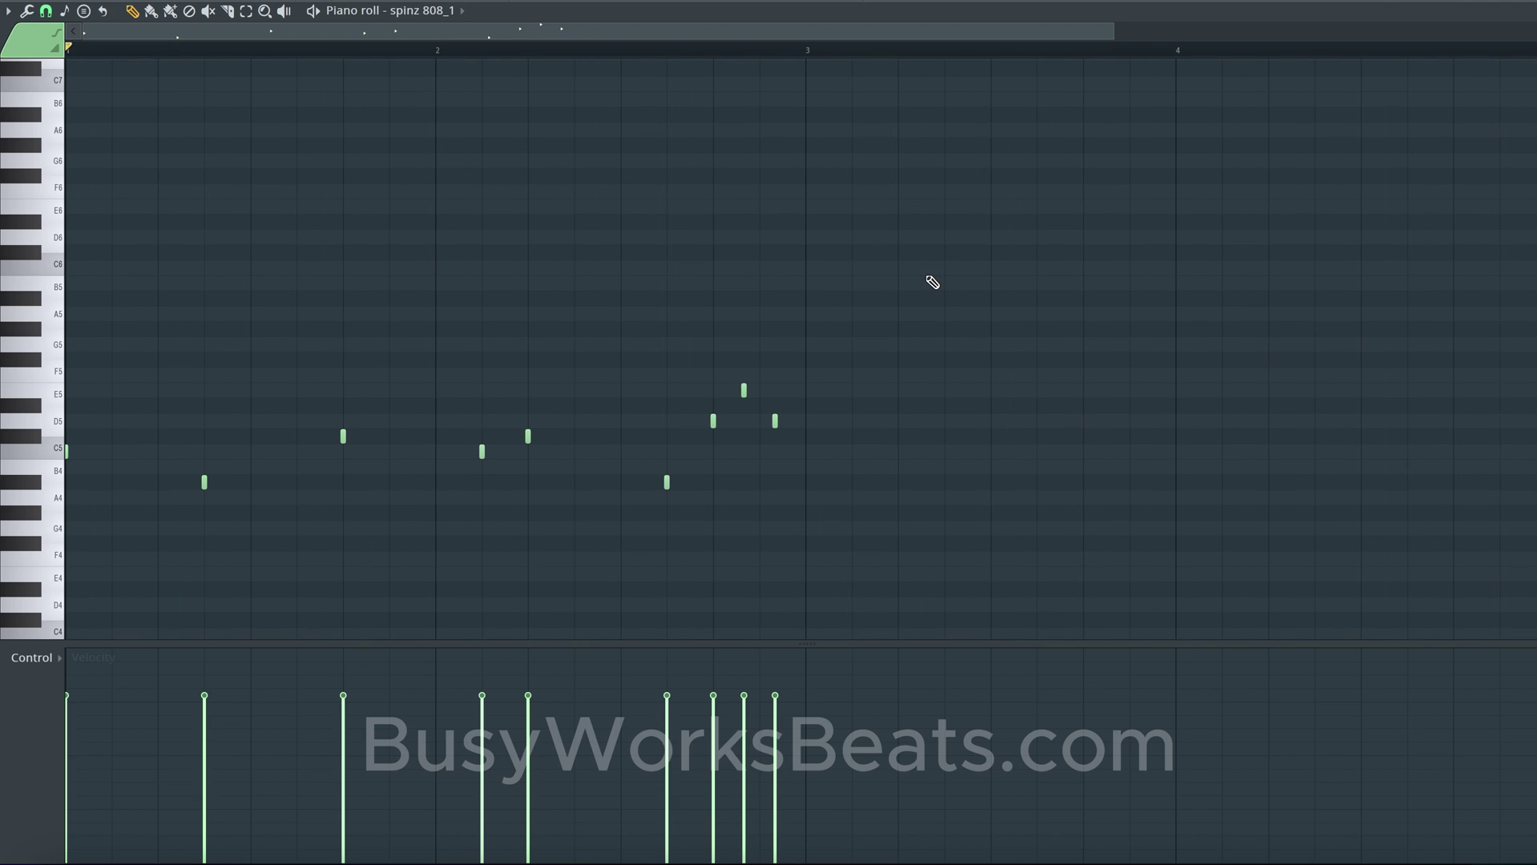
Step: Select every note except the two C#5 notes and the C5 note in bar 2, cut the selection and undo the cut
drag(944, 260, 15, 539)
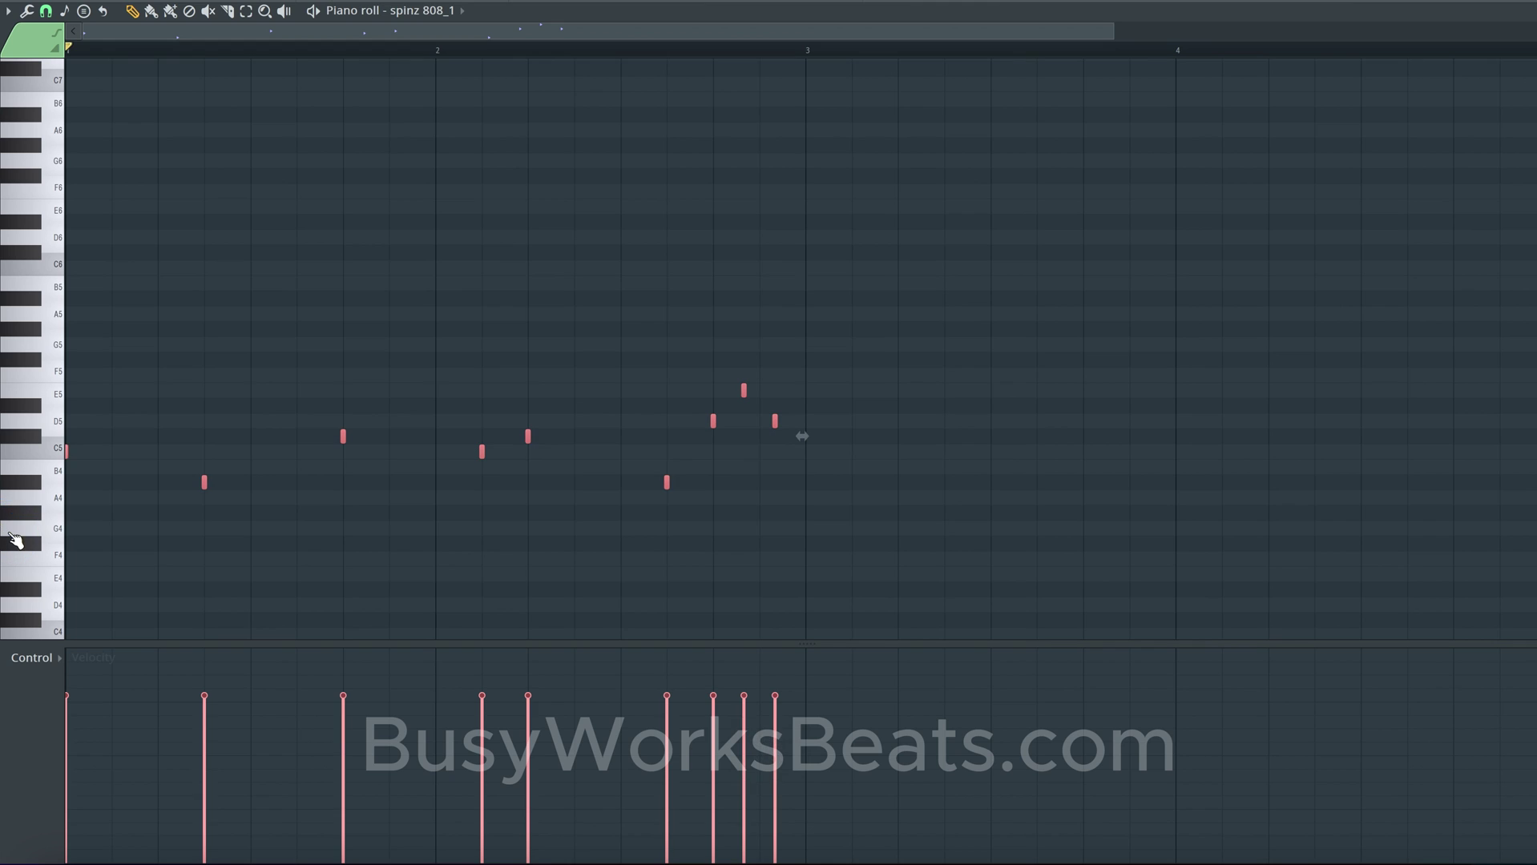
shift+super+click(343, 436)
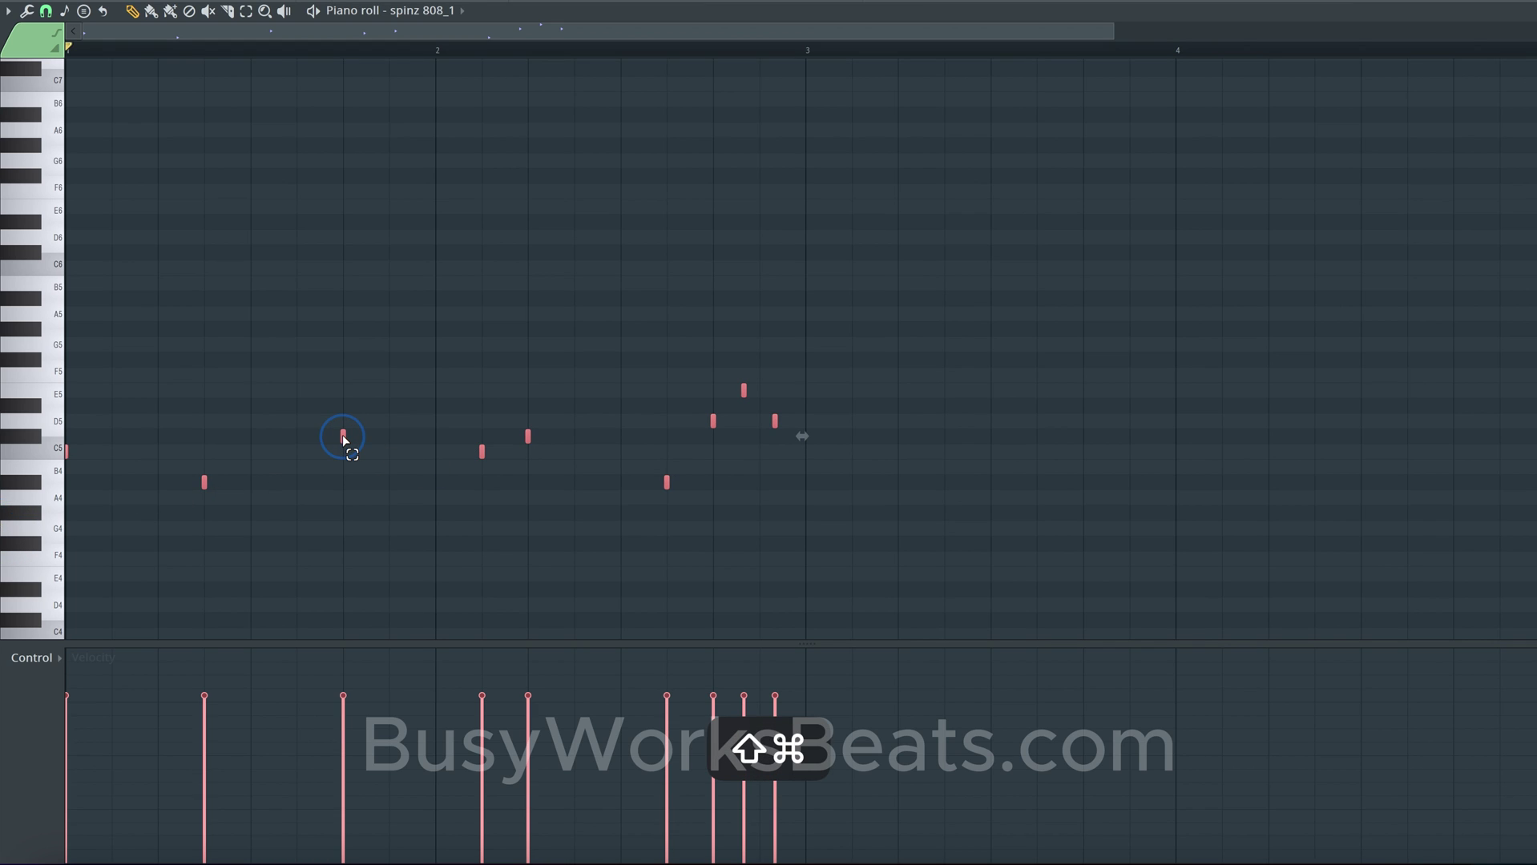
shift+super+click(481, 453)
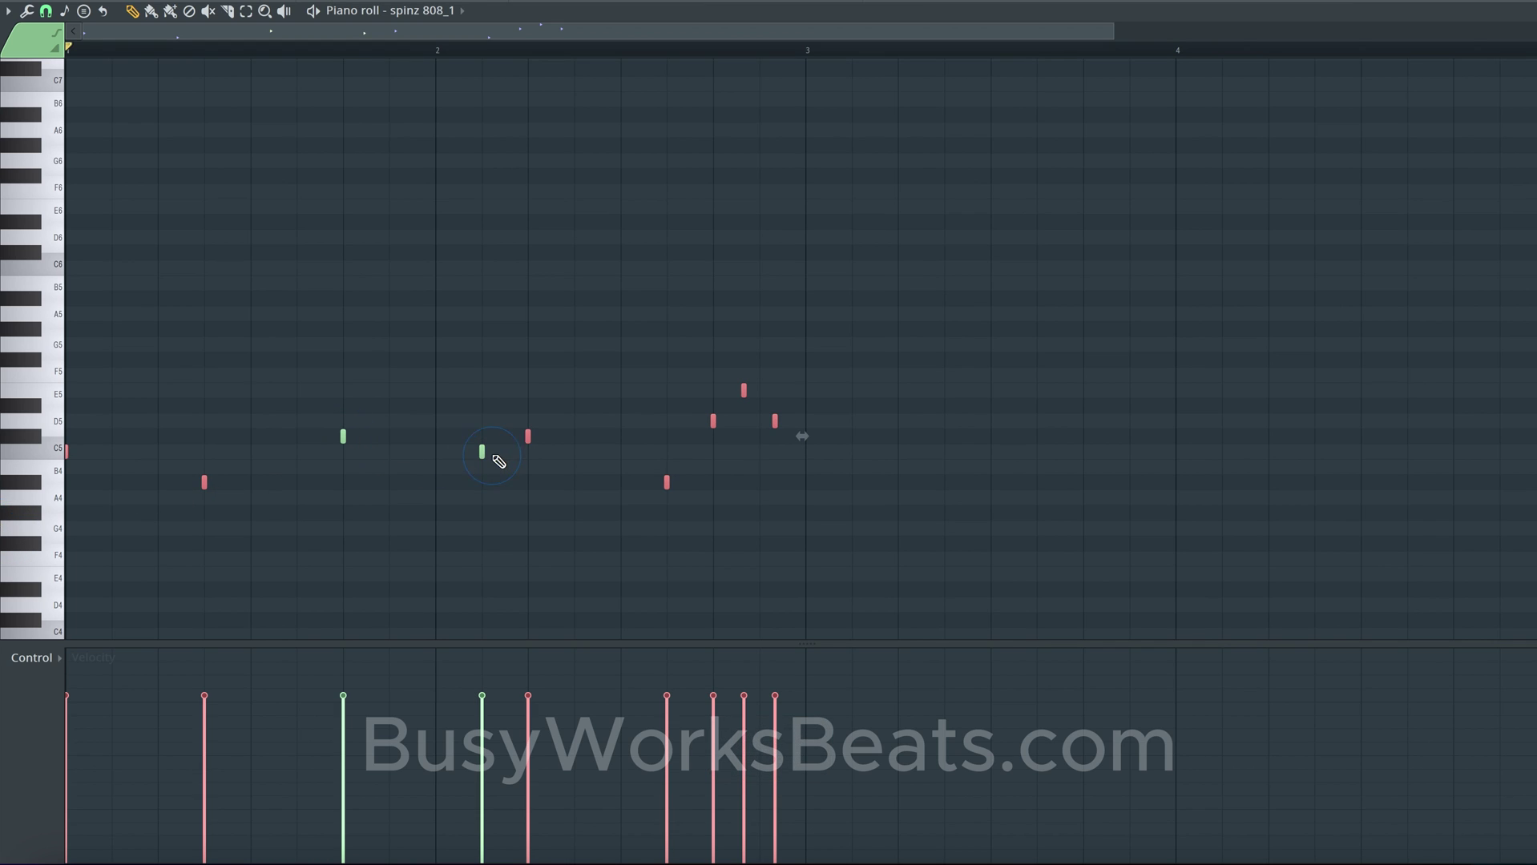
shift+super+click(529, 436)
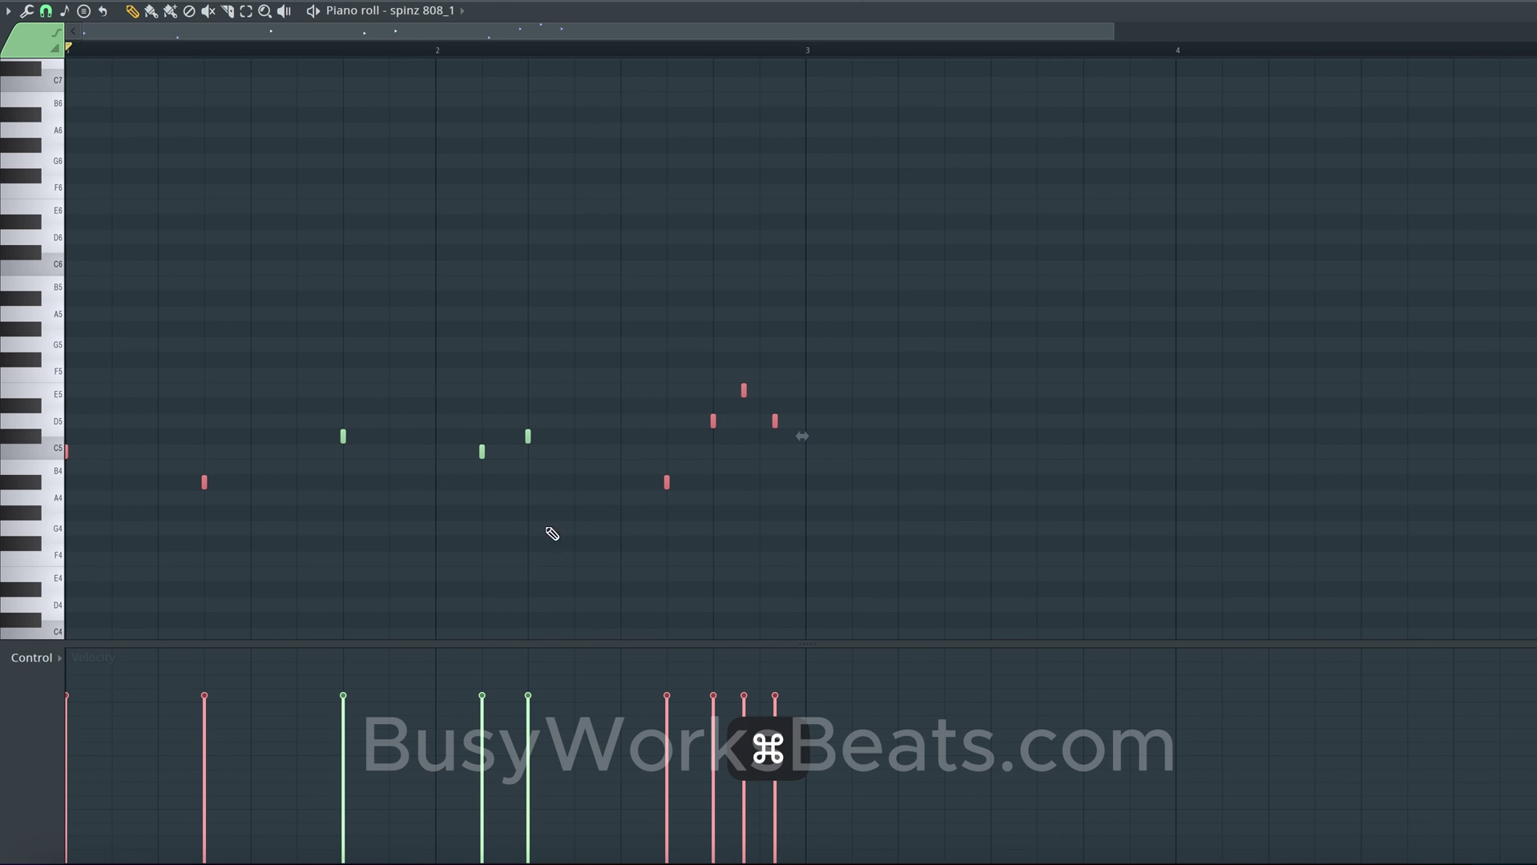
key(super+x)
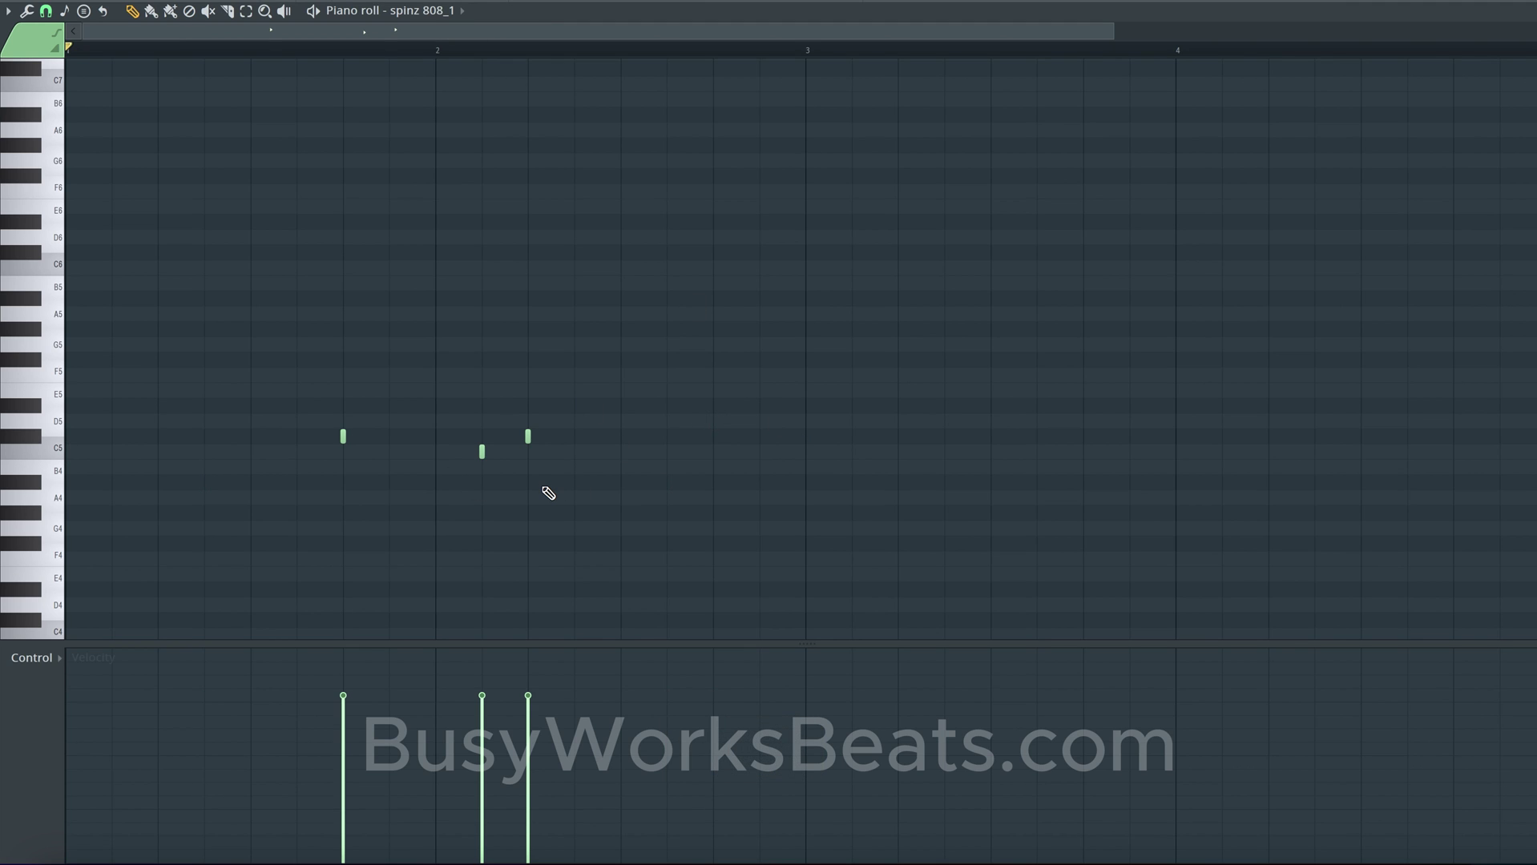
key(super+z)
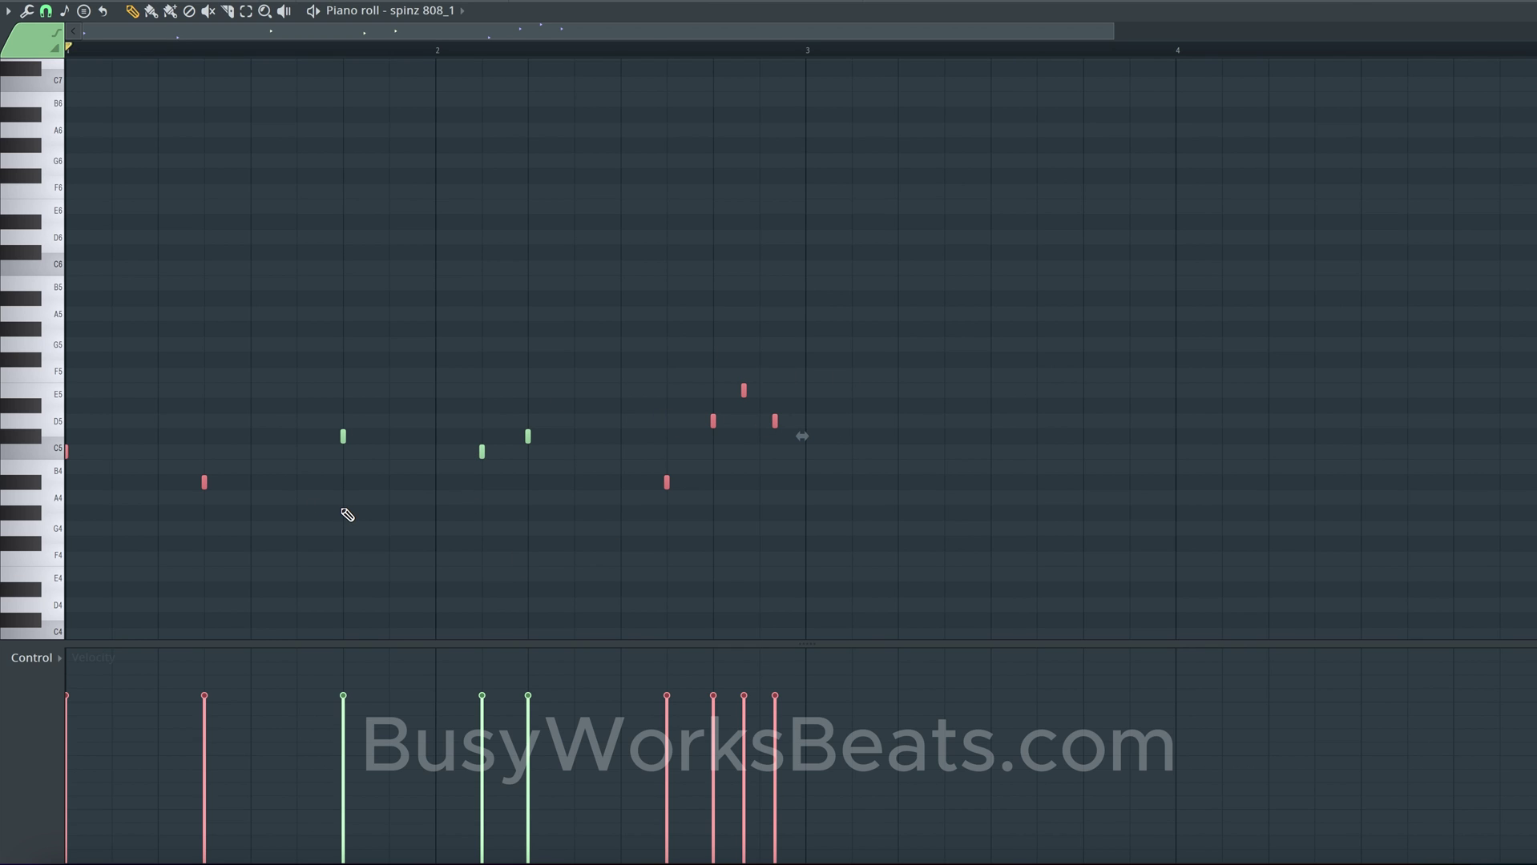
Step: Draw lower, varied velocities for all the 808 notes and briefly play the pattern
drag(665, 750, 774, 763)
click(538, 593)
mouse_move(535, 717)
mouse_down()
mouse_move(319, 737)
mouse_move(62, 731)
mouse_up()
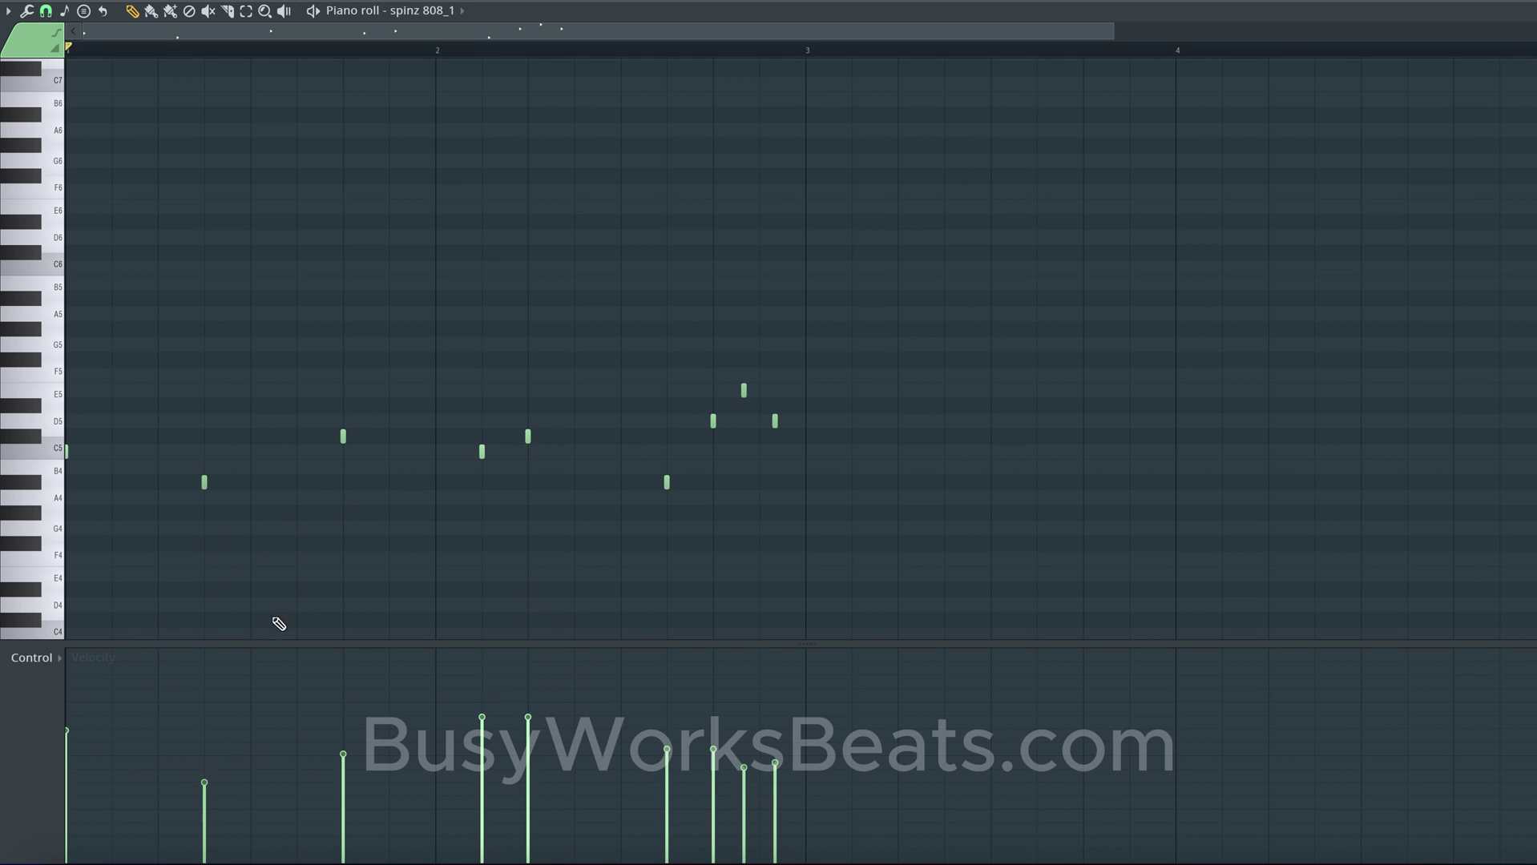
key(space)
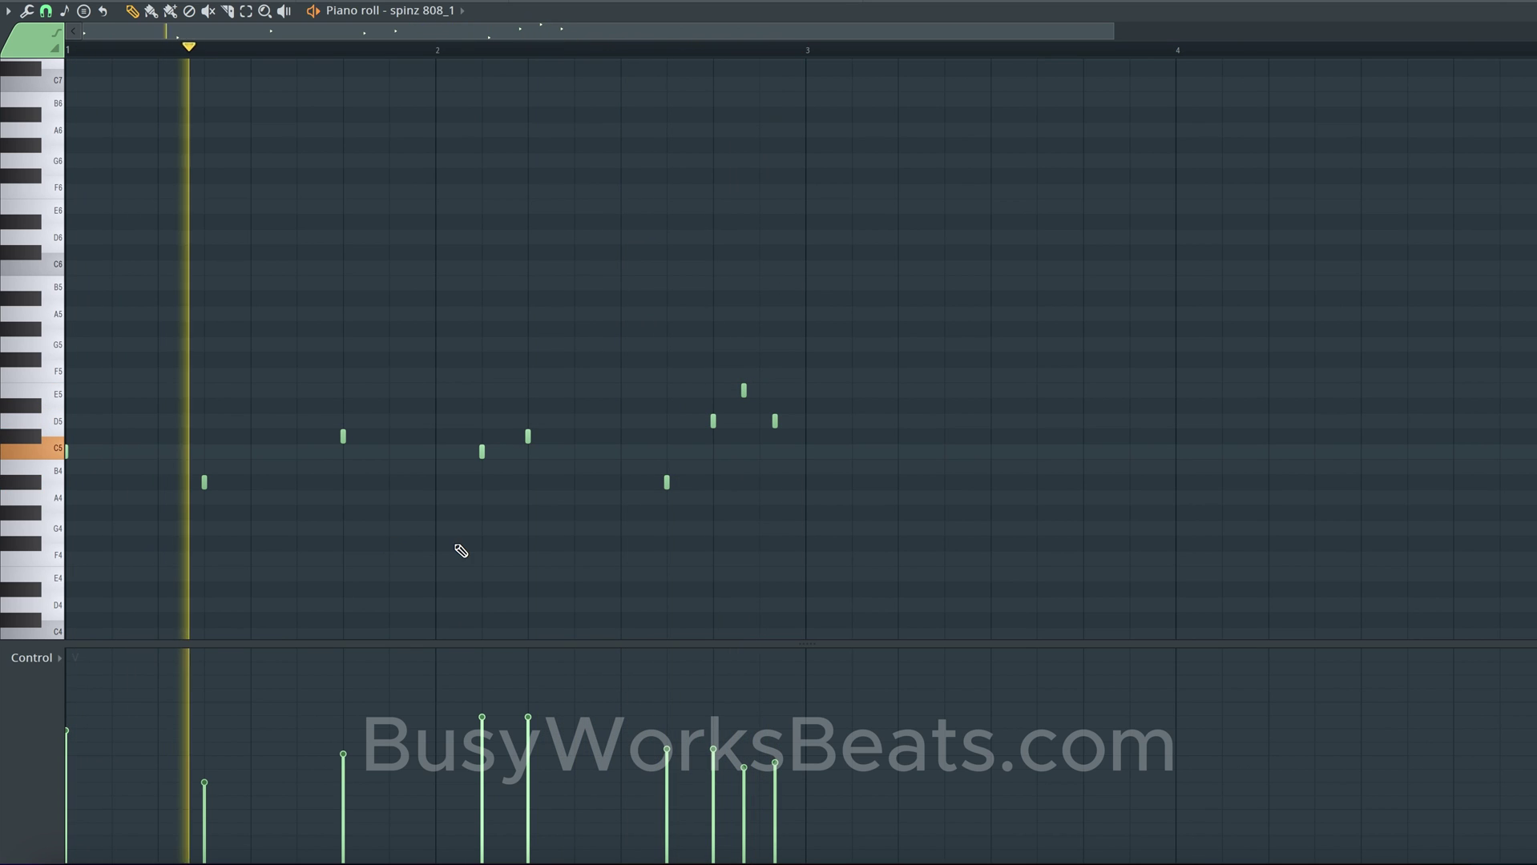
key(space)
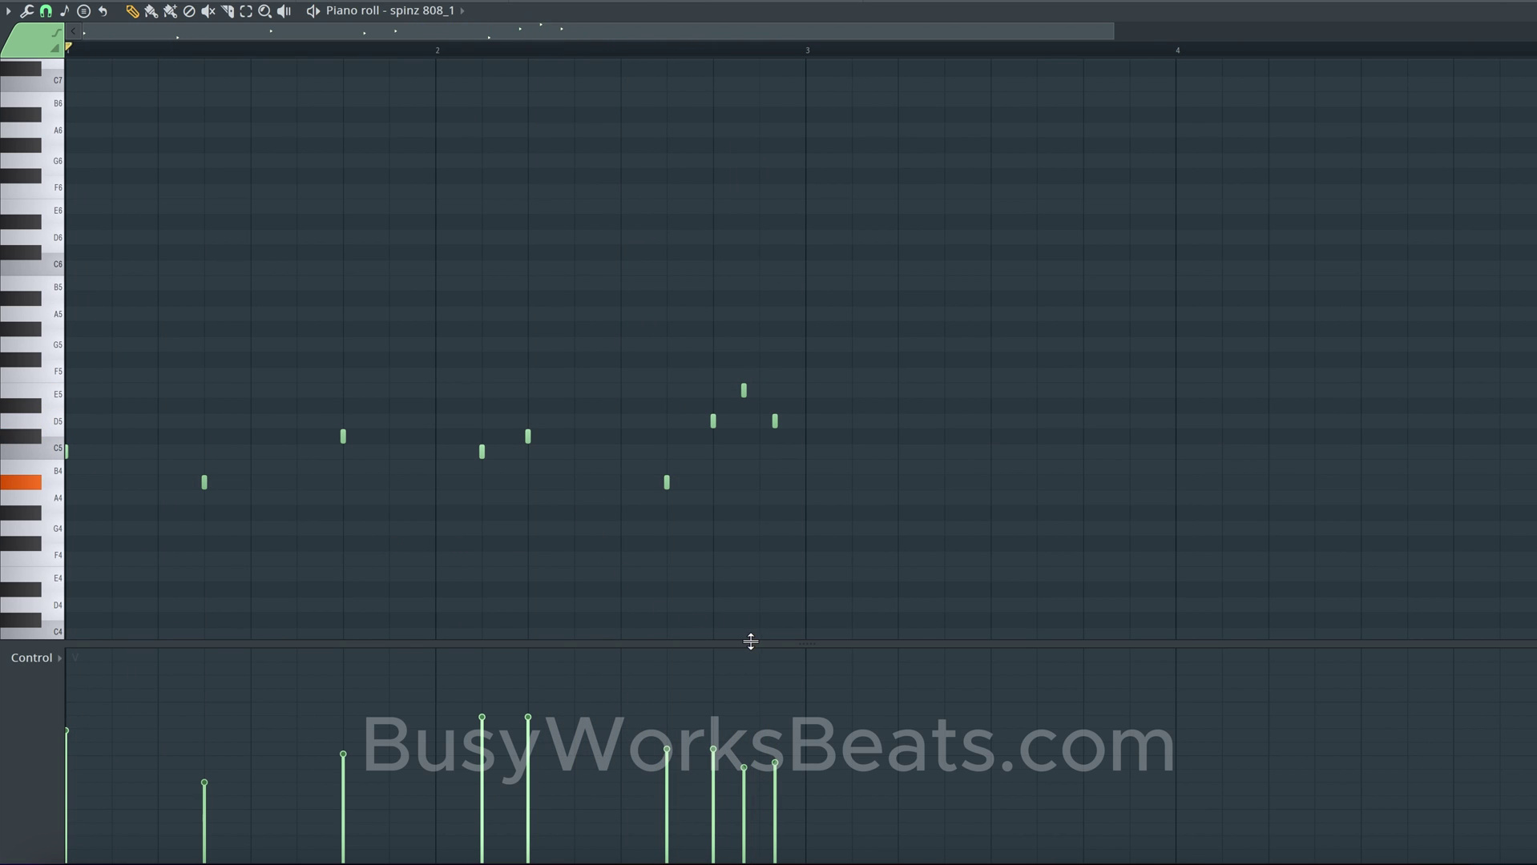
Step: Enlarge the control lane below the notes and review the note properties and channel controls it can show
drag(814, 645, 808, 601)
click(49, 615)
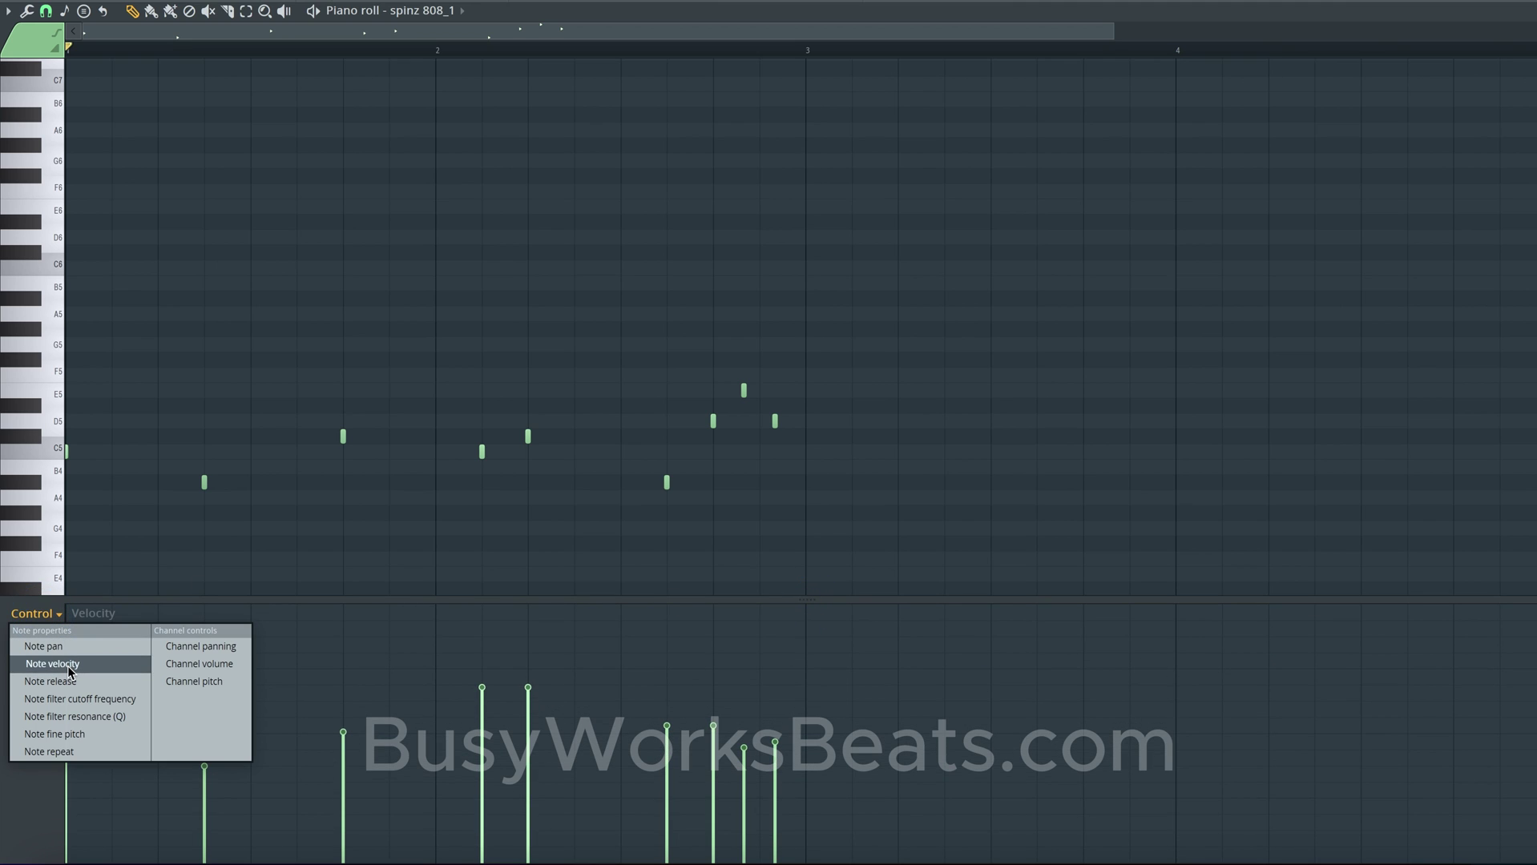
click(395, 497)
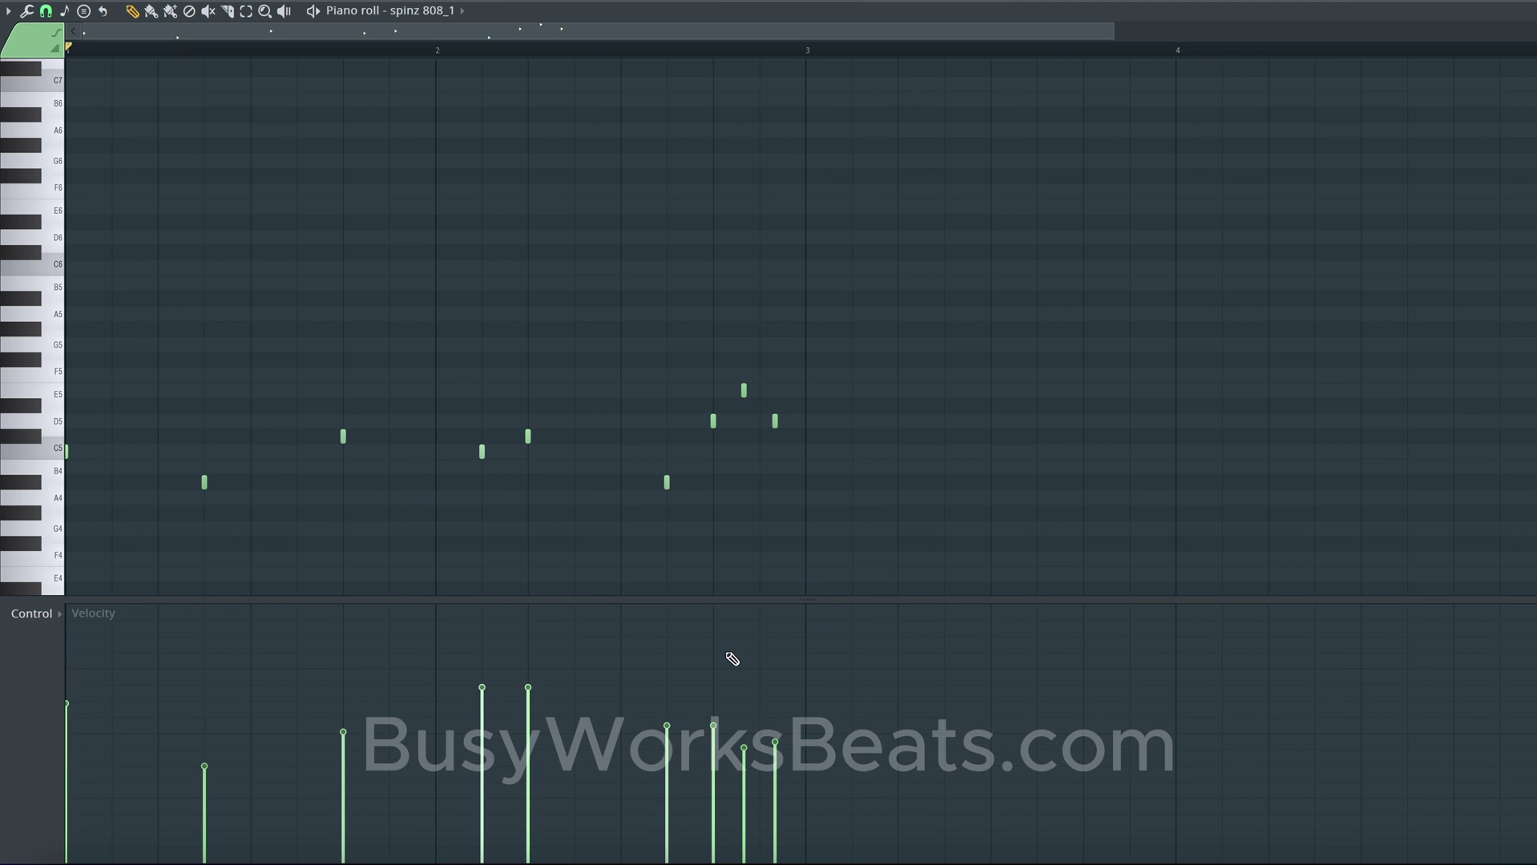
Step: Reset the velocities of all the 808 notes to their default level
key(alt)
mouse_move(784, 657)
mouse_down()
mouse_move(538, 642)
mouse_move(244, 704)
mouse_move(50, 671)
mouse_up()
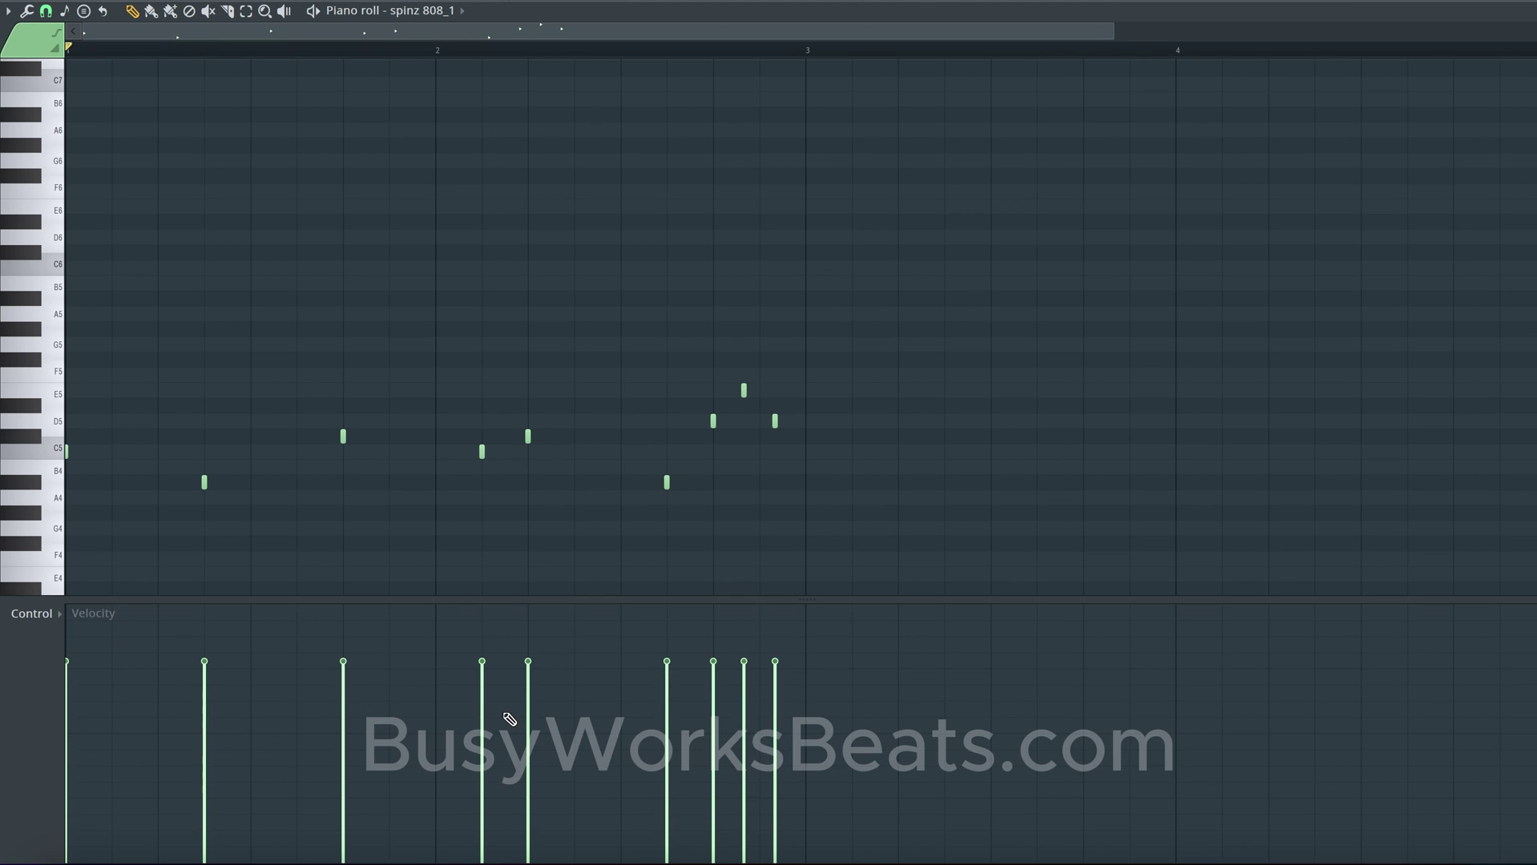
Step: Try drawing lower velocity levels and ramps across the notes and undo those velocity changes
mouse_move(775, 723)
mouse_down()
mouse_move(796, 720)
mouse_move(627, 720)
mouse_move(686, 716)
mouse_up()
key(super+z)
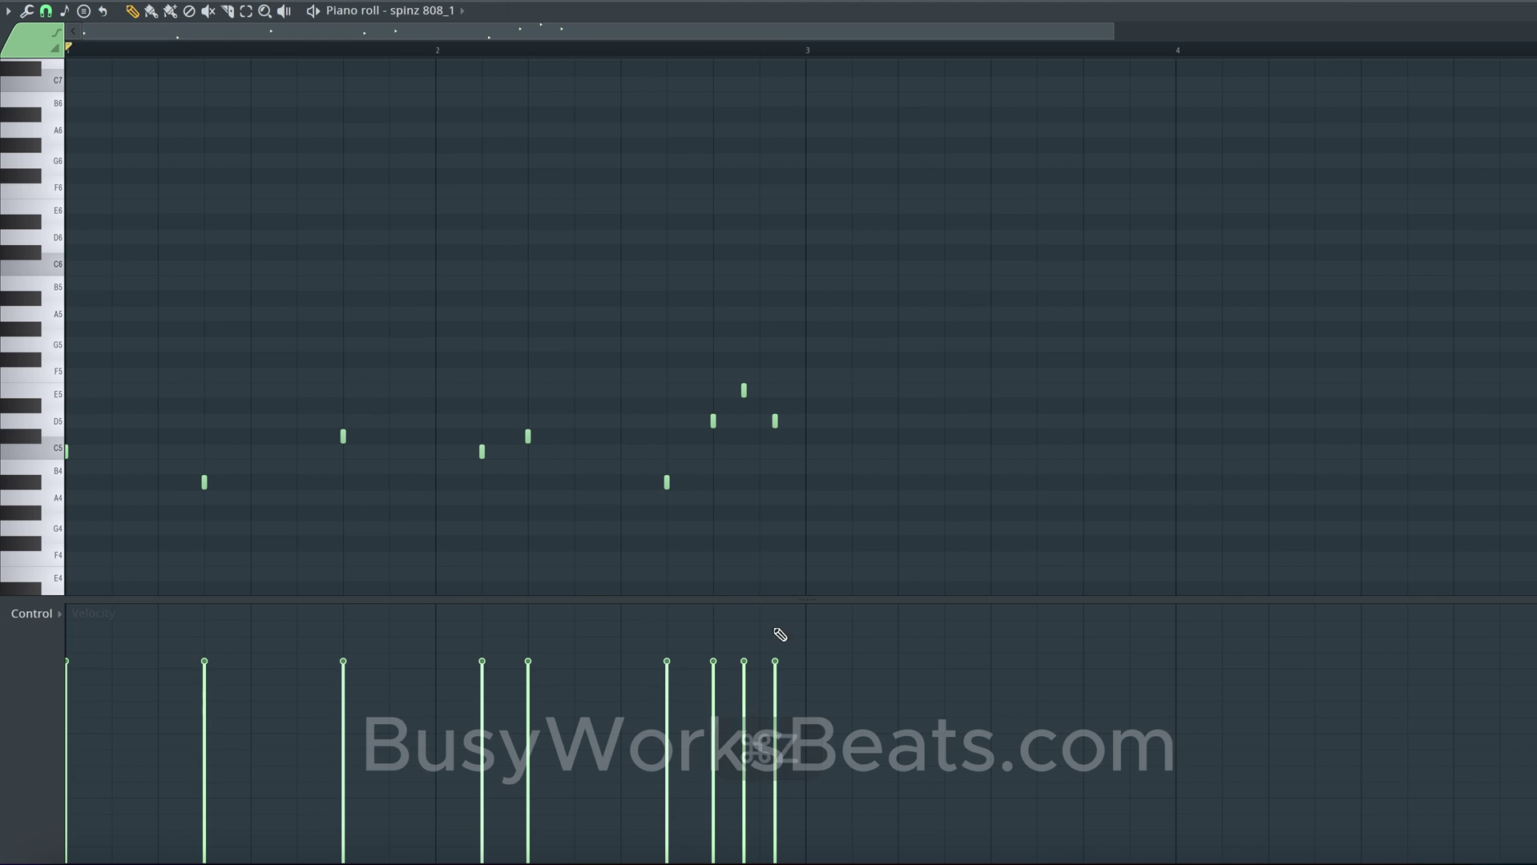
mouse_move(778, 712)
mouse_down()
mouse_move(274, 725)
mouse_move(126, 703)
mouse_move(133, 717)
mouse_move(822, 809)
mouse_up()
key(super+z)
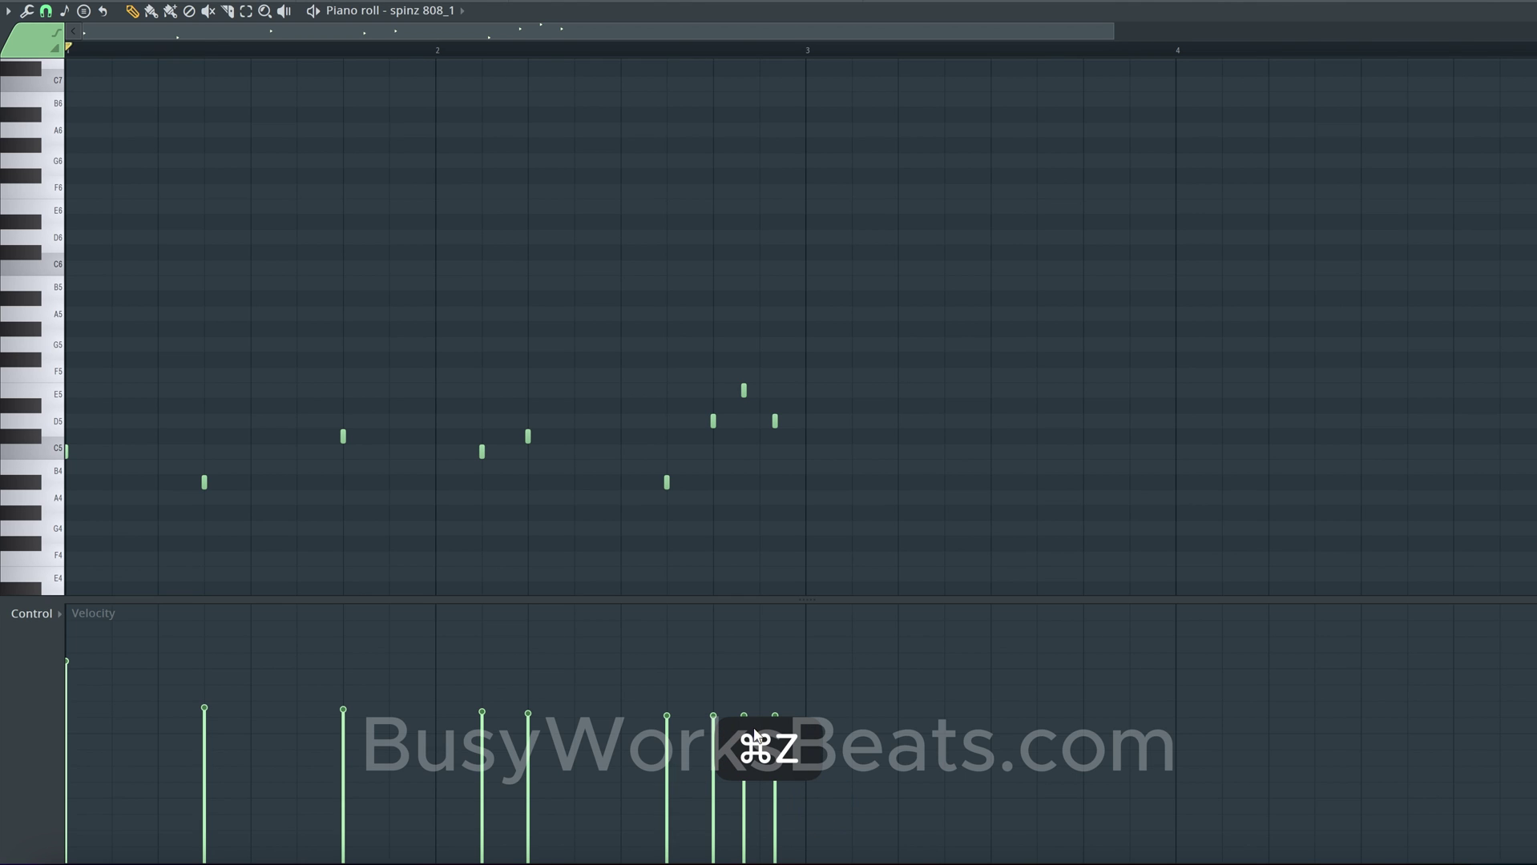
key(super+z)
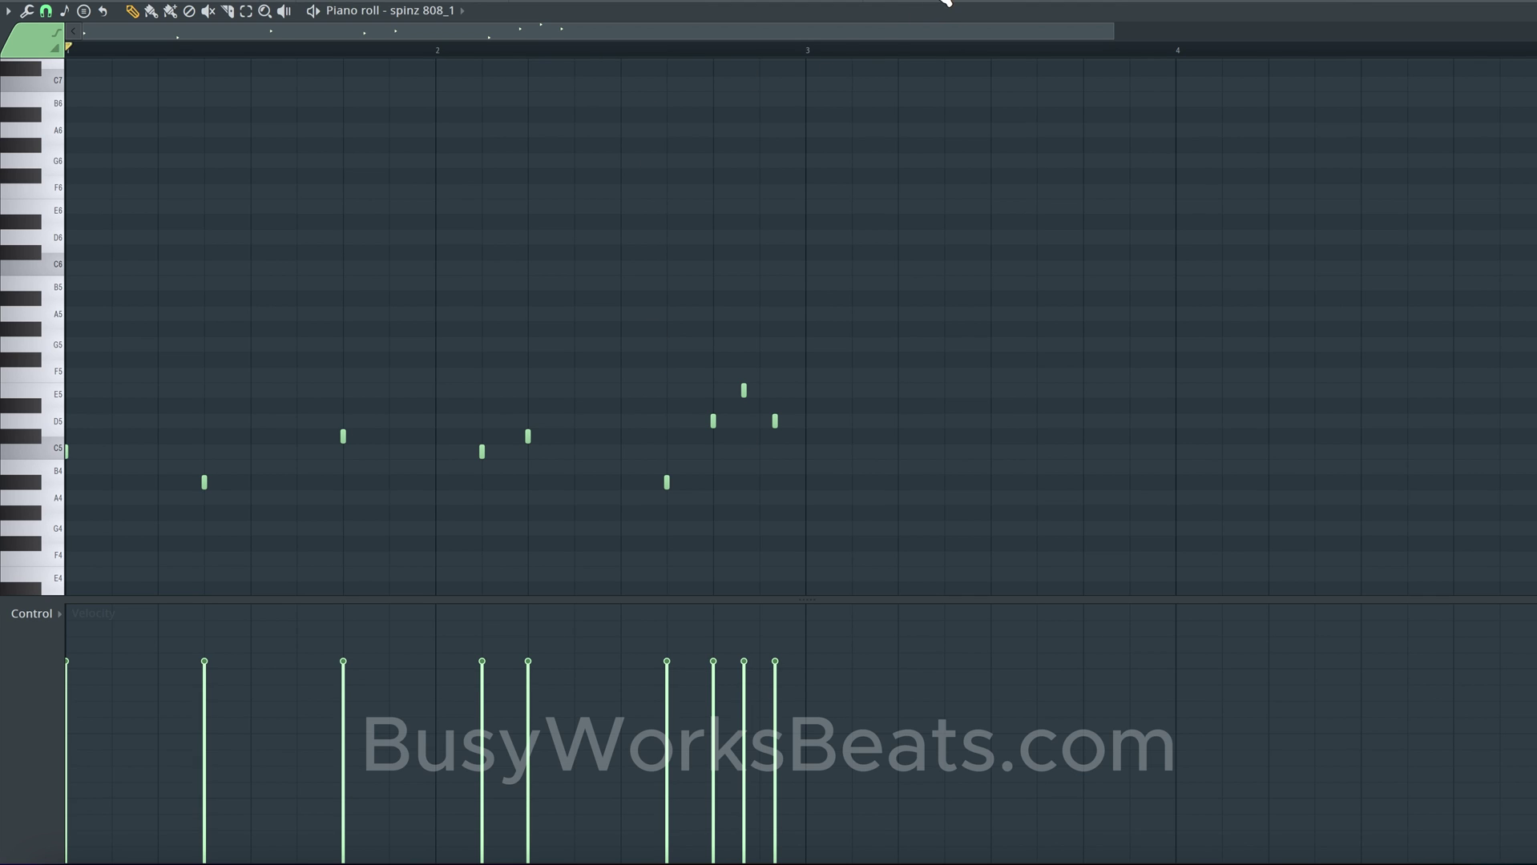
Step: Switch the piano roll to the Keyscape channel and reopen Keyscape's piano roll from the Channel rack
click(449, 20)
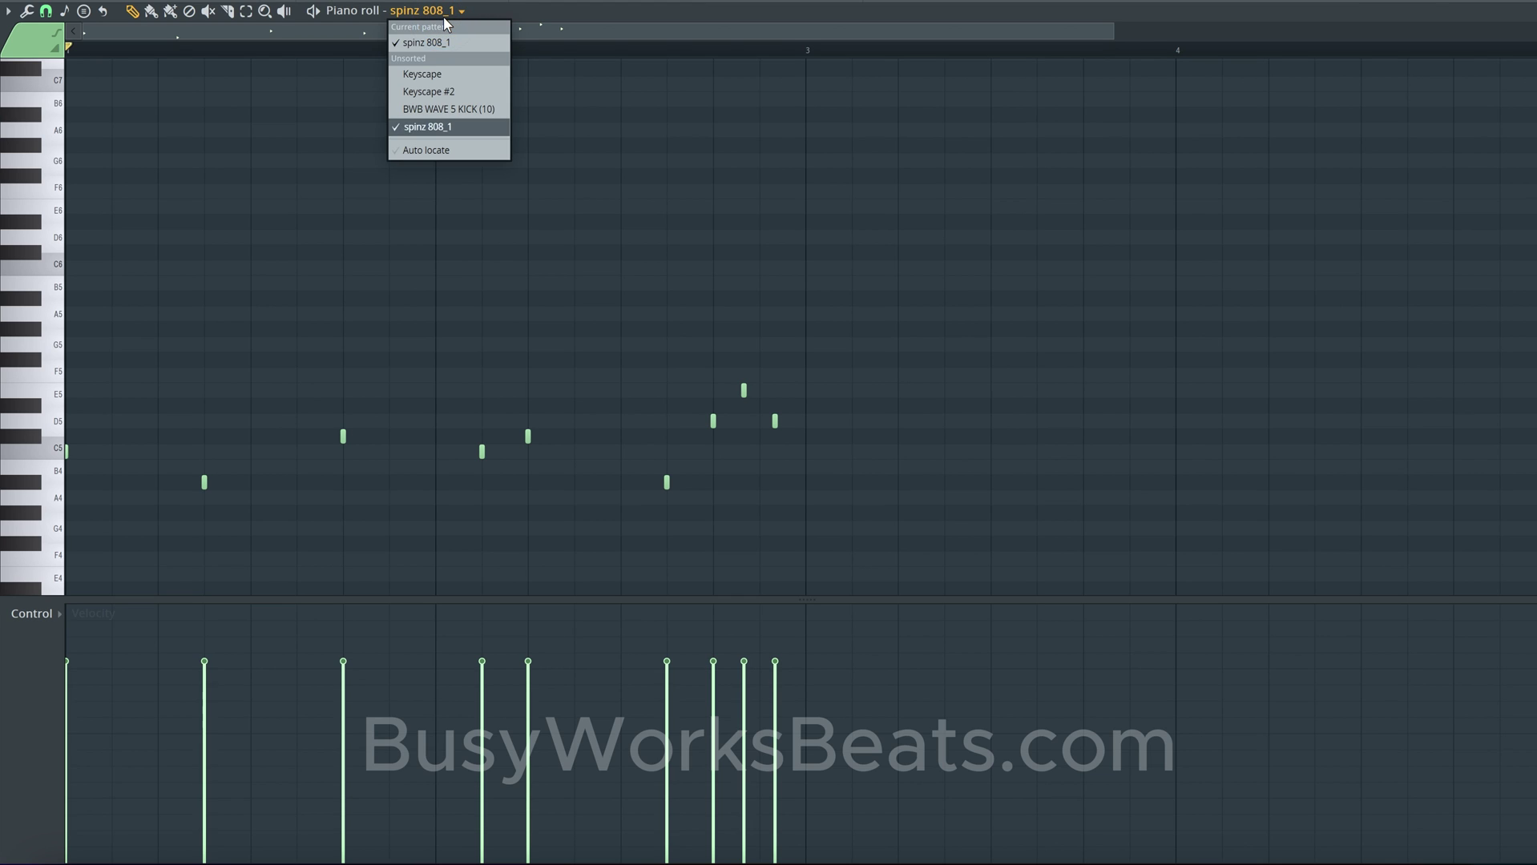
click(452, 69)
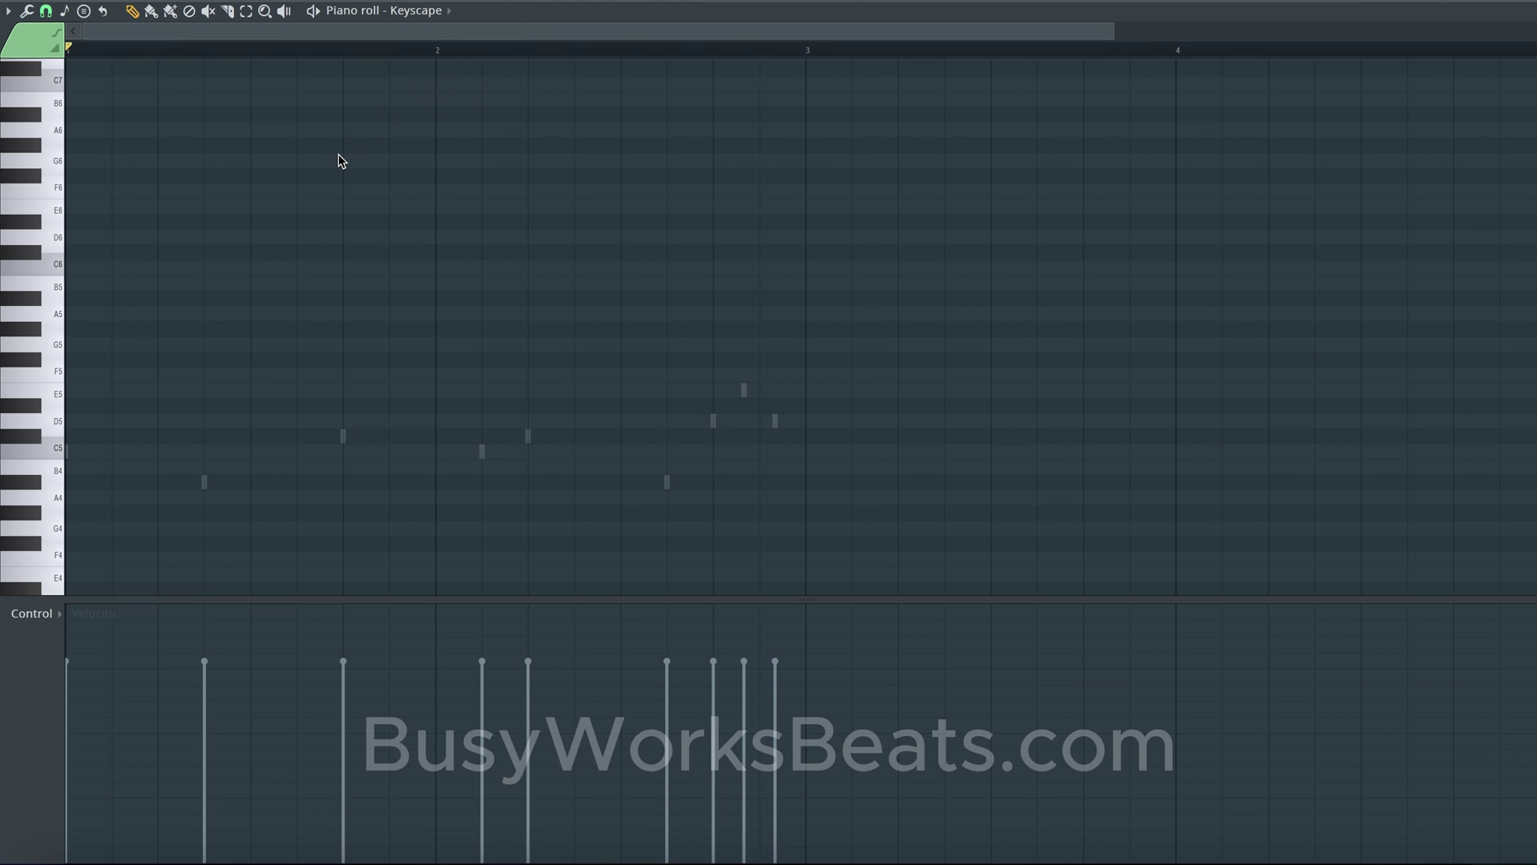
key(F6)
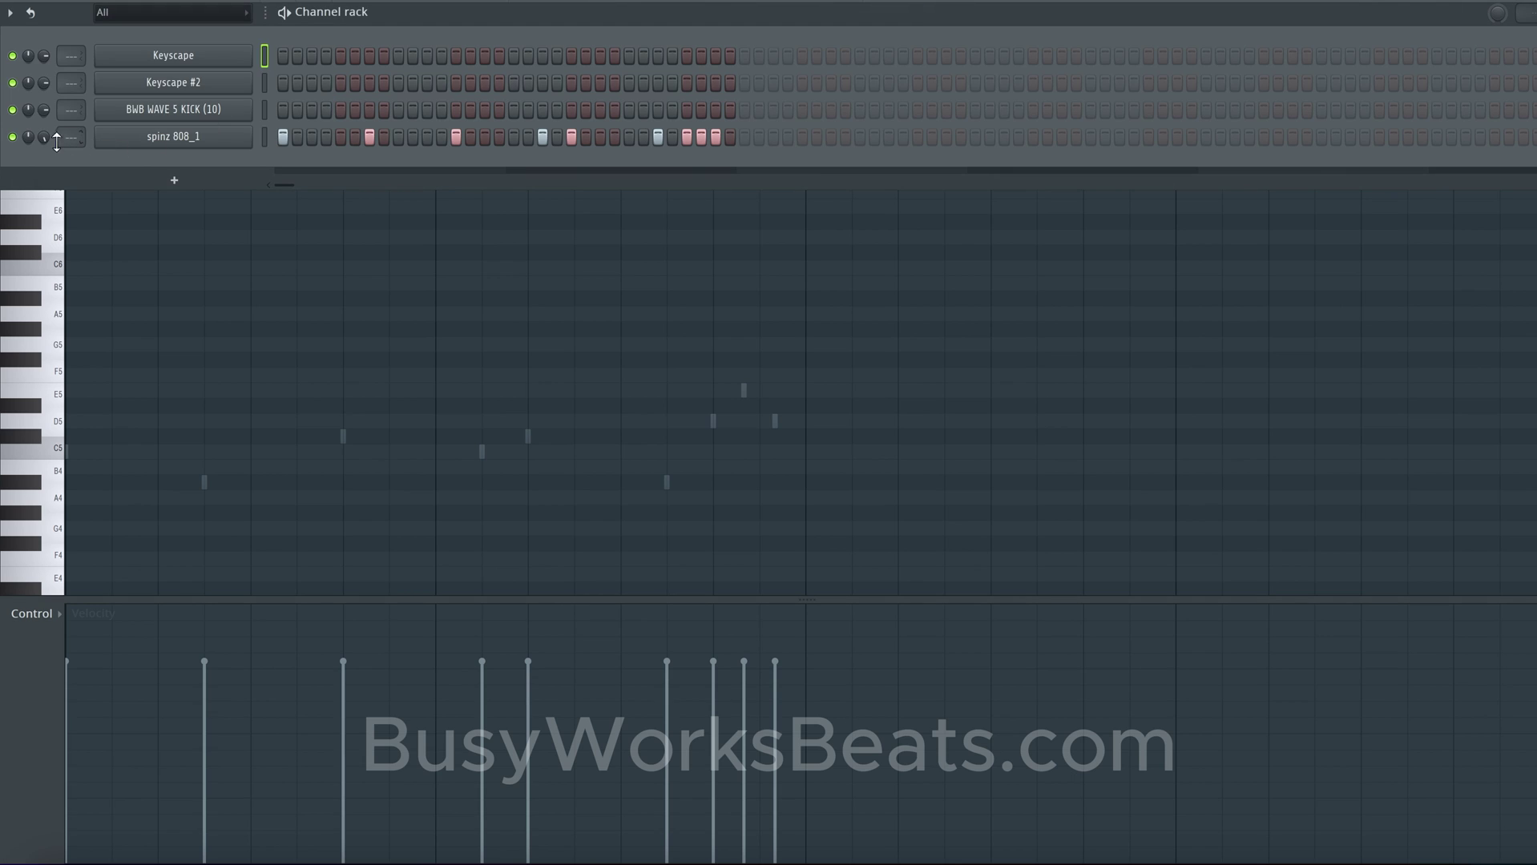
right_click(226, 56)
click(288, 54)
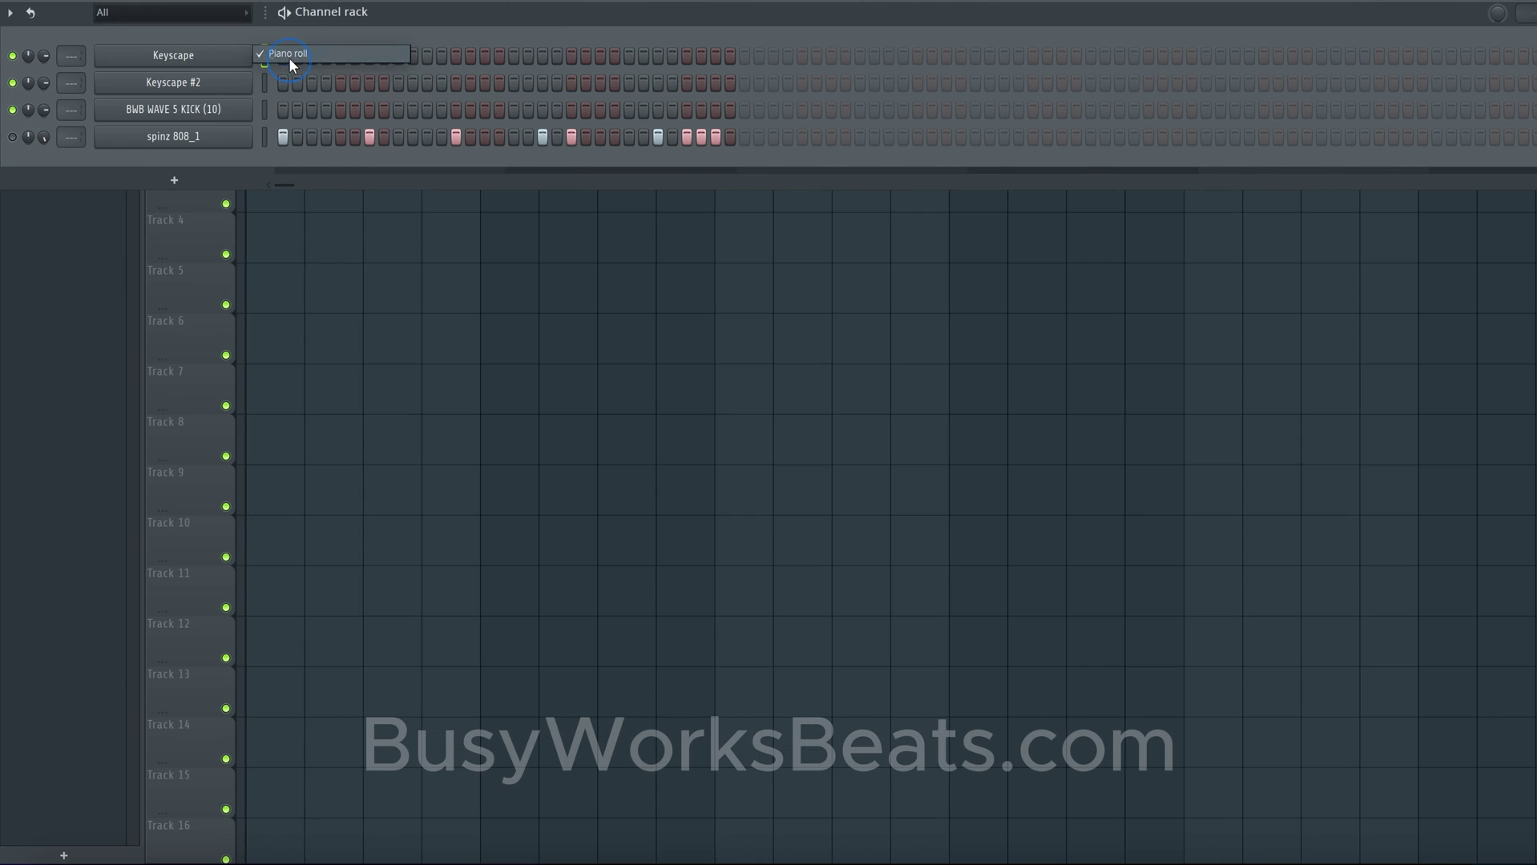
right_click(238, 58)
click(289, 58)
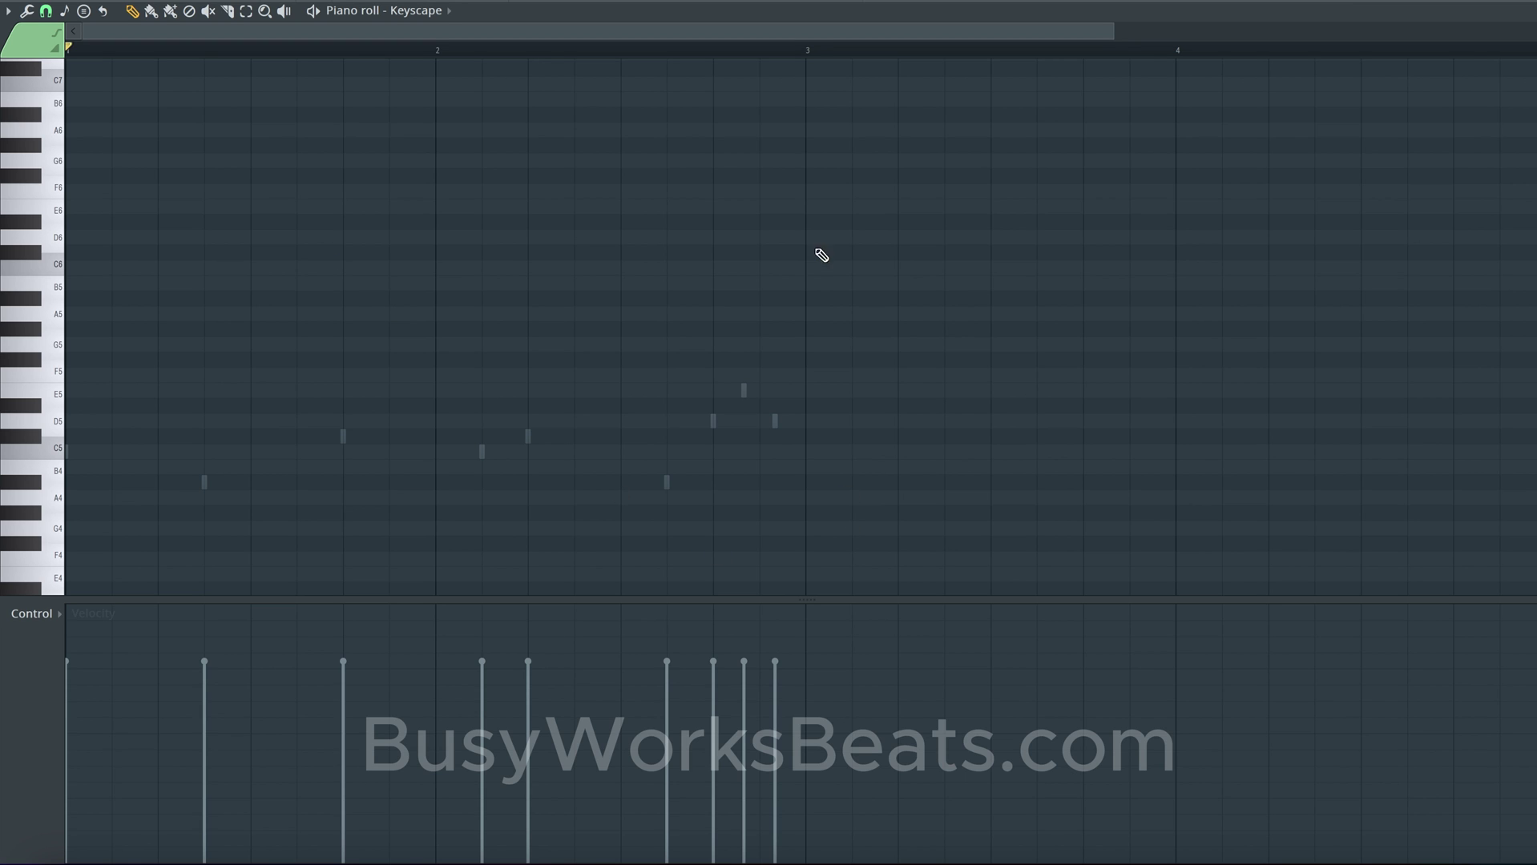
Step: Select all notes in the Keyscape piano roll and delete them
key(ctrl+a)
key(Delete)
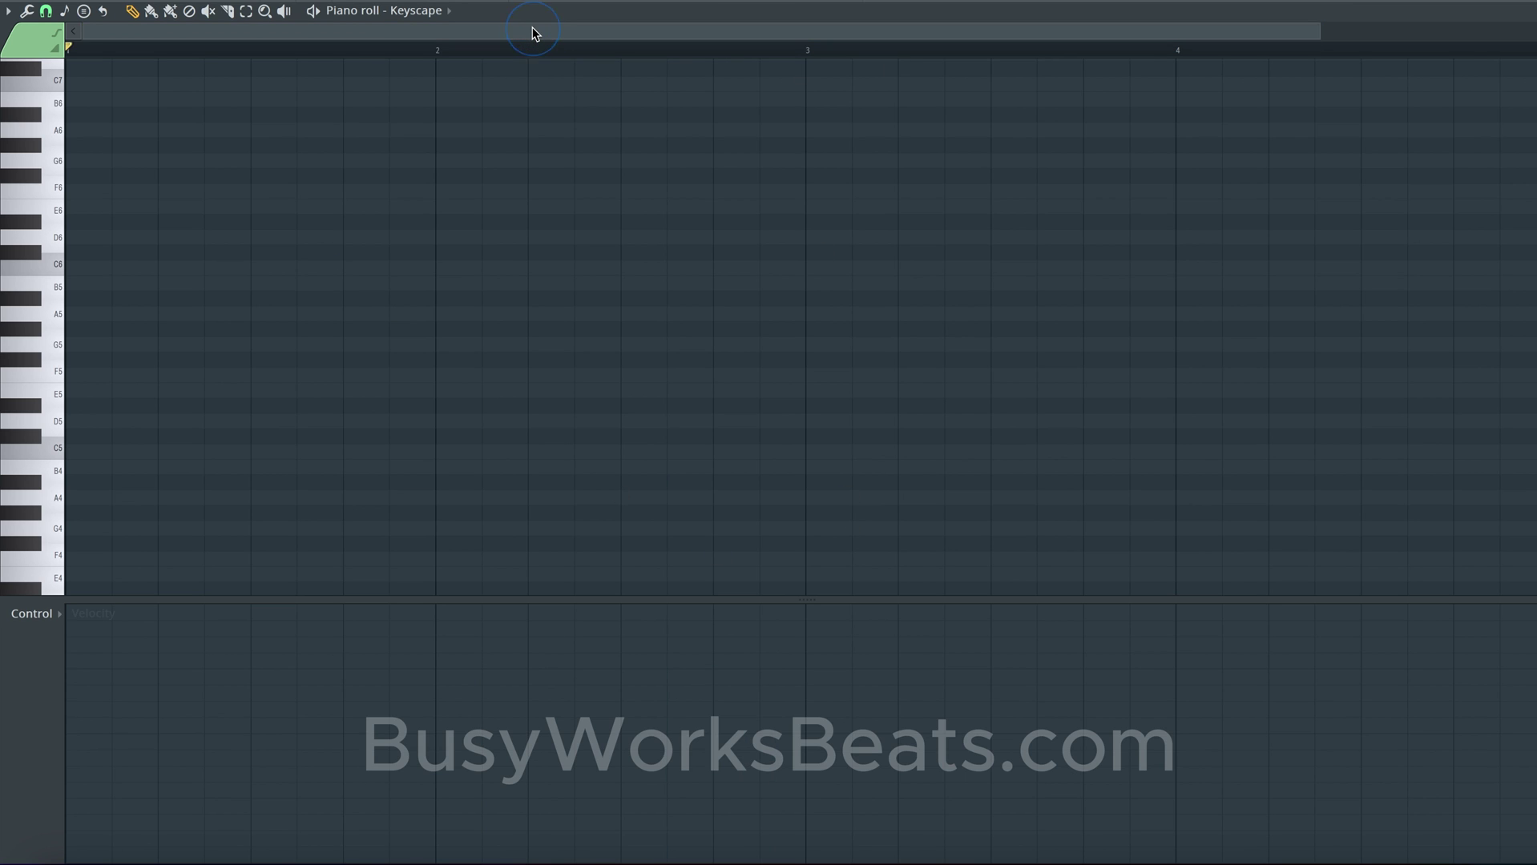
Step: Review the note colour selector and the palette of 16 note colour groups, closing both
click(39, 47)
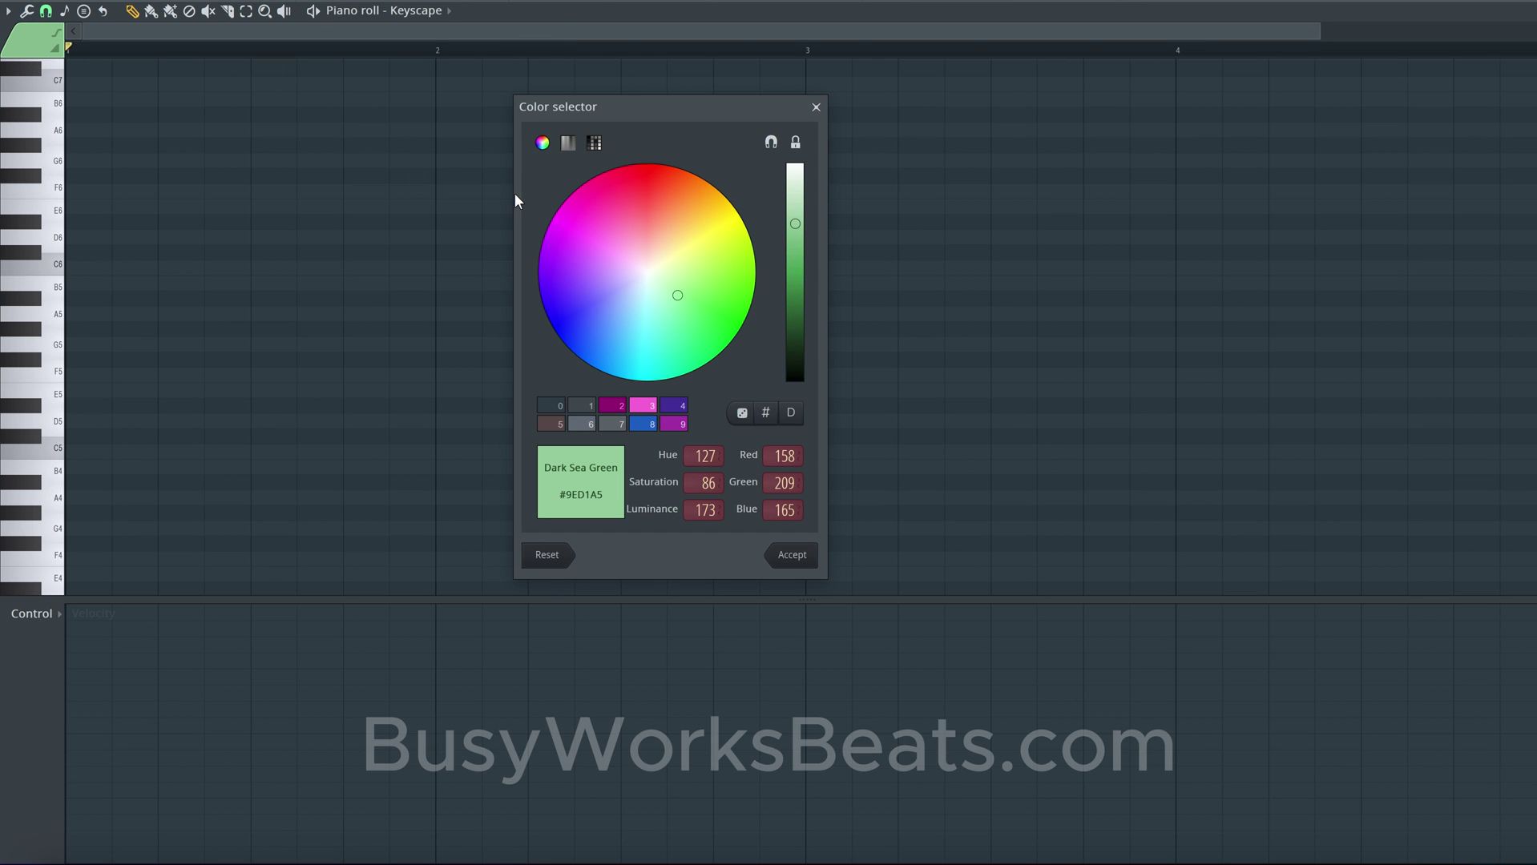
click(815, 107)
click(29, 45)
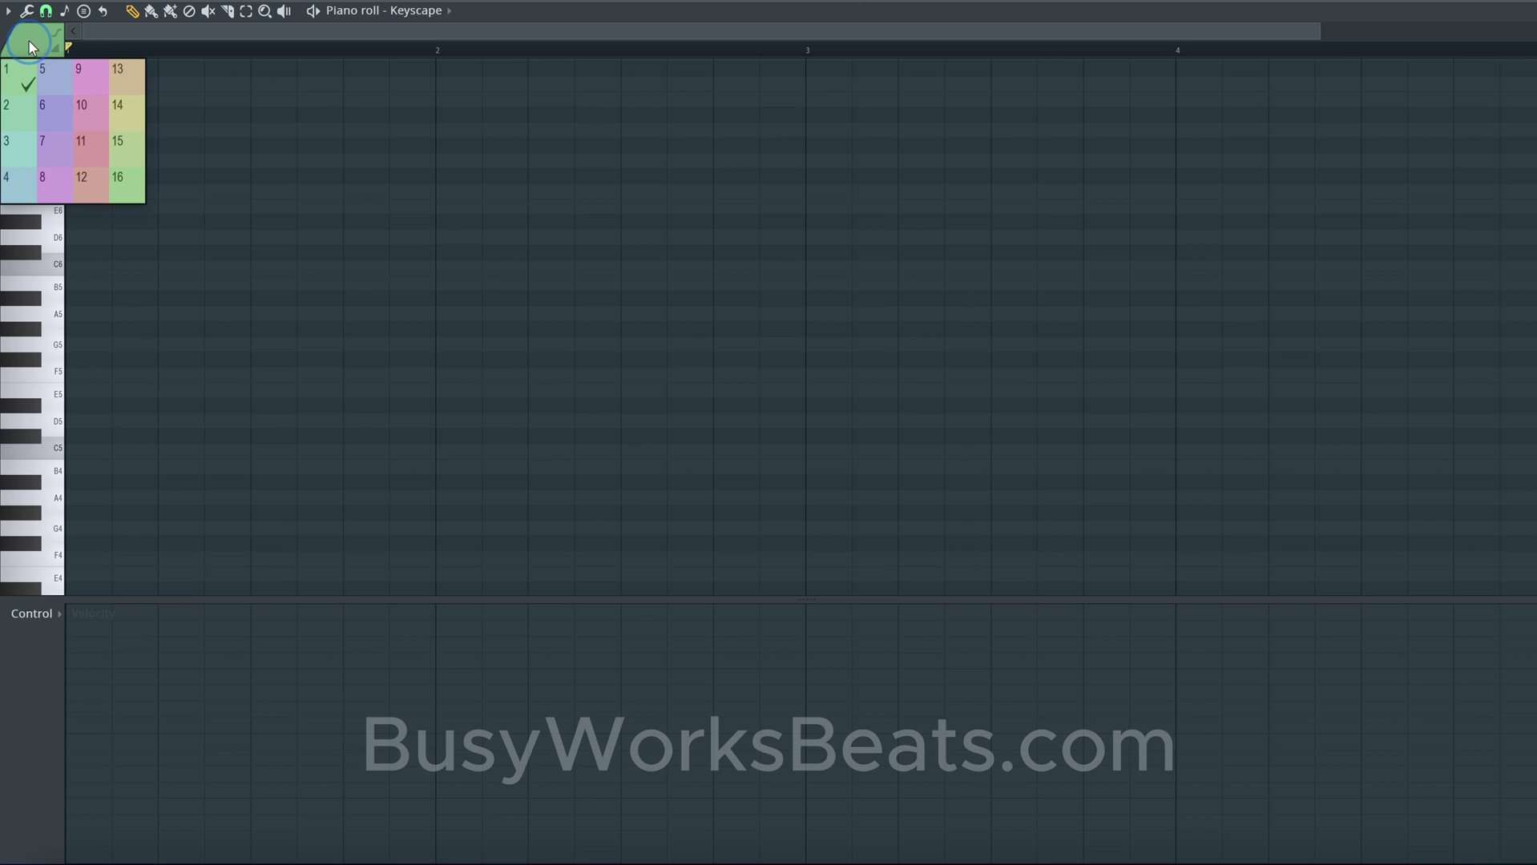
click(34, 104)
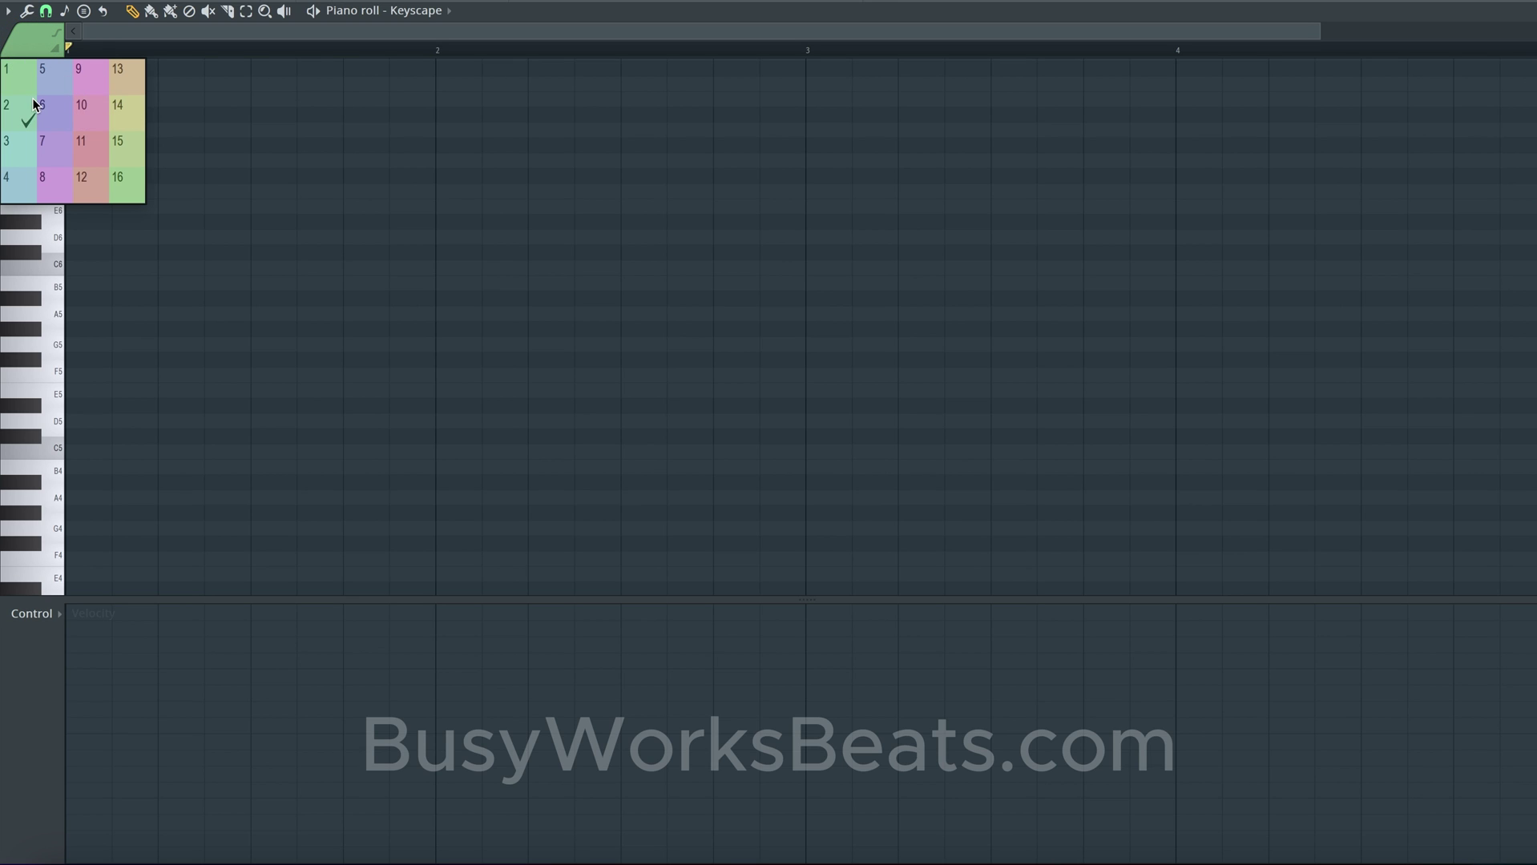
click(177, 133)
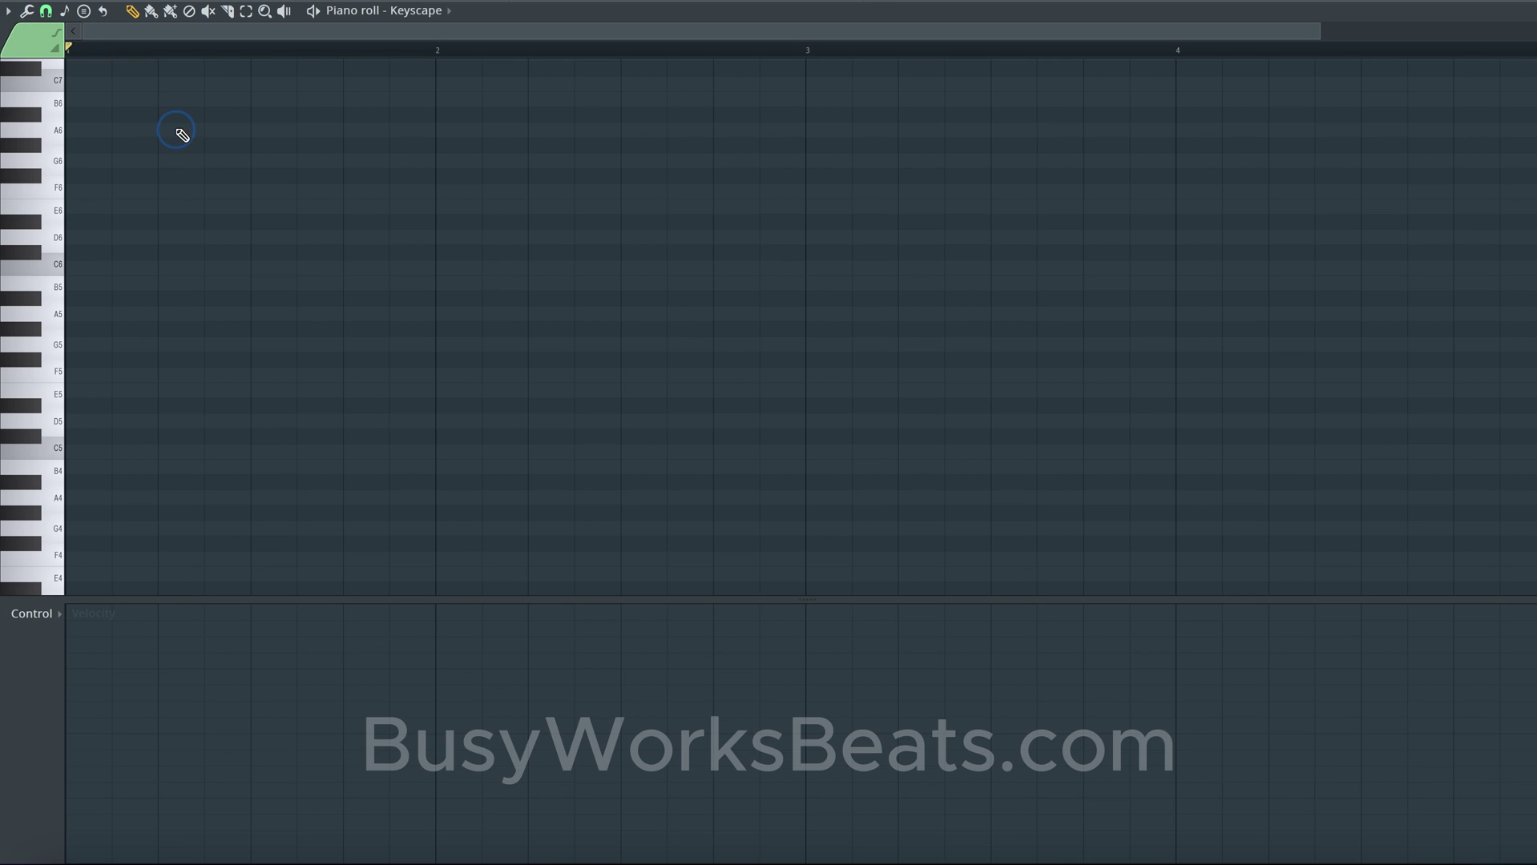
Step: Change the note colour to hot pink #DC5BAC
click(35, 44)
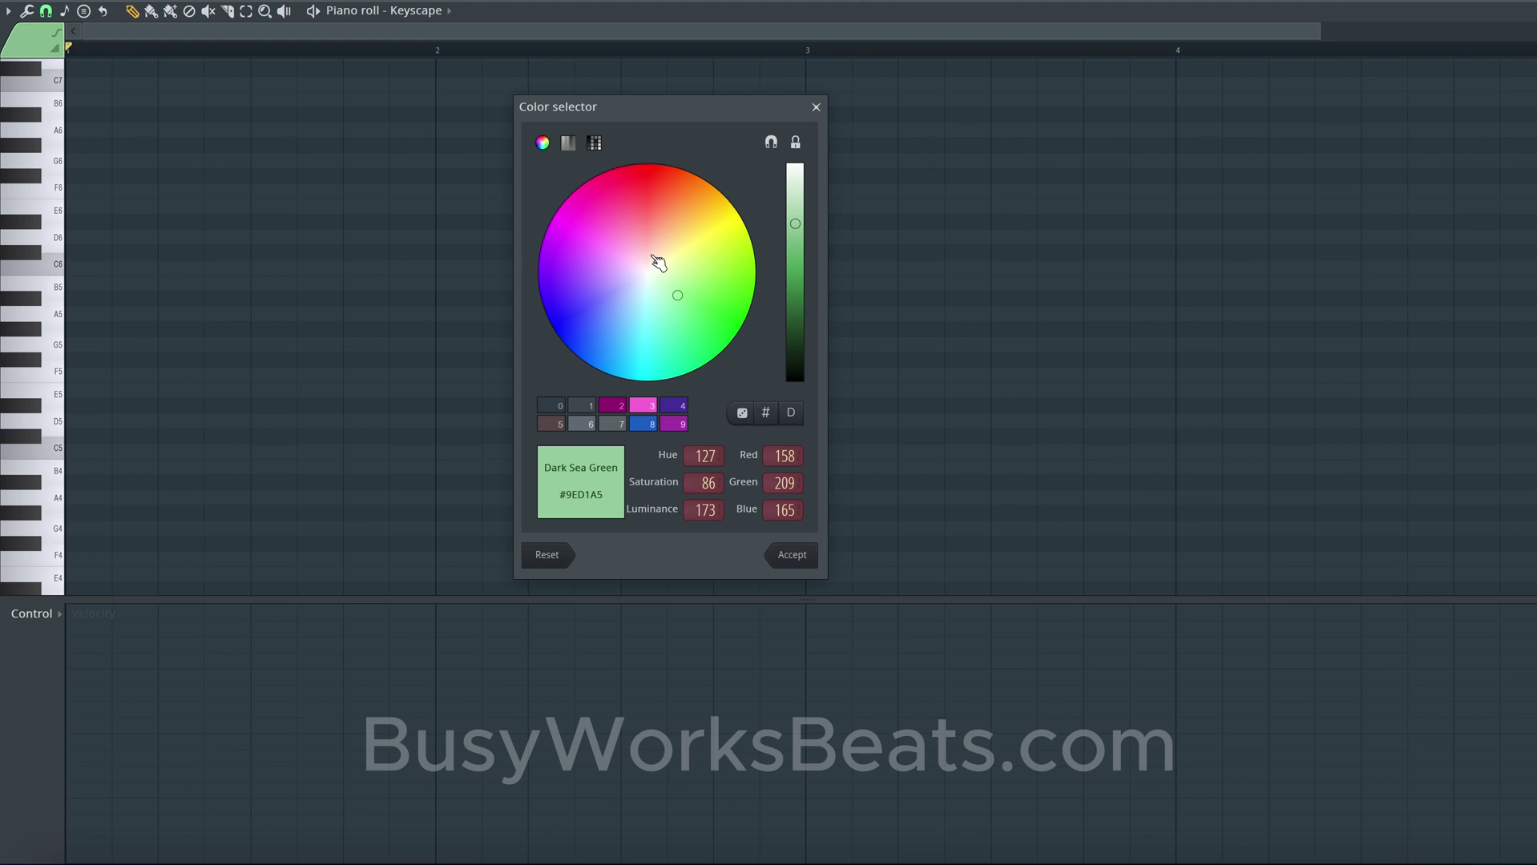
drag(619, 234, 605, 217)
click(808, 272)
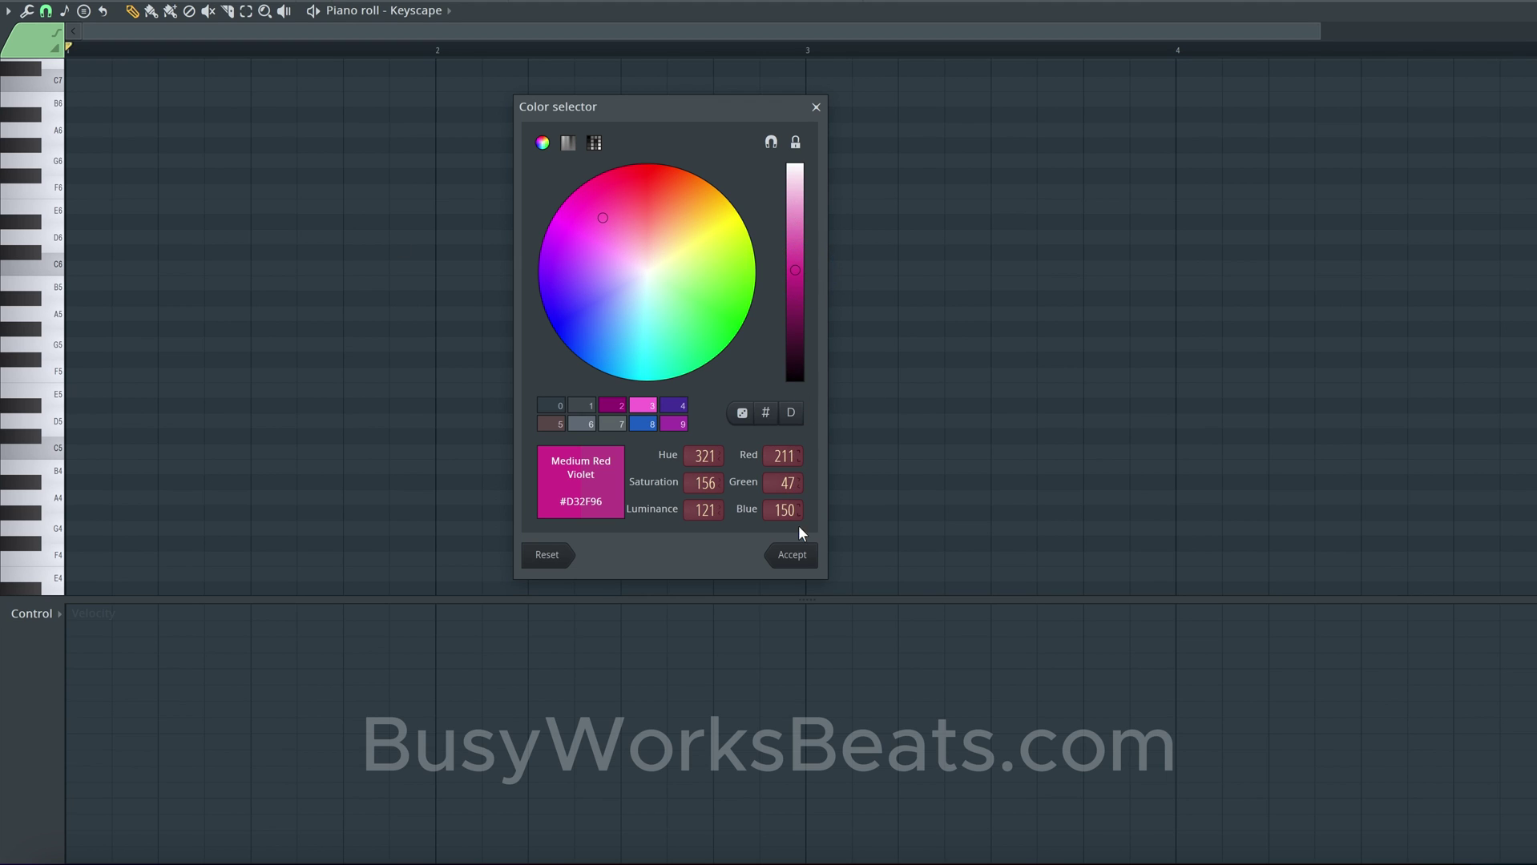
click(806, 248)
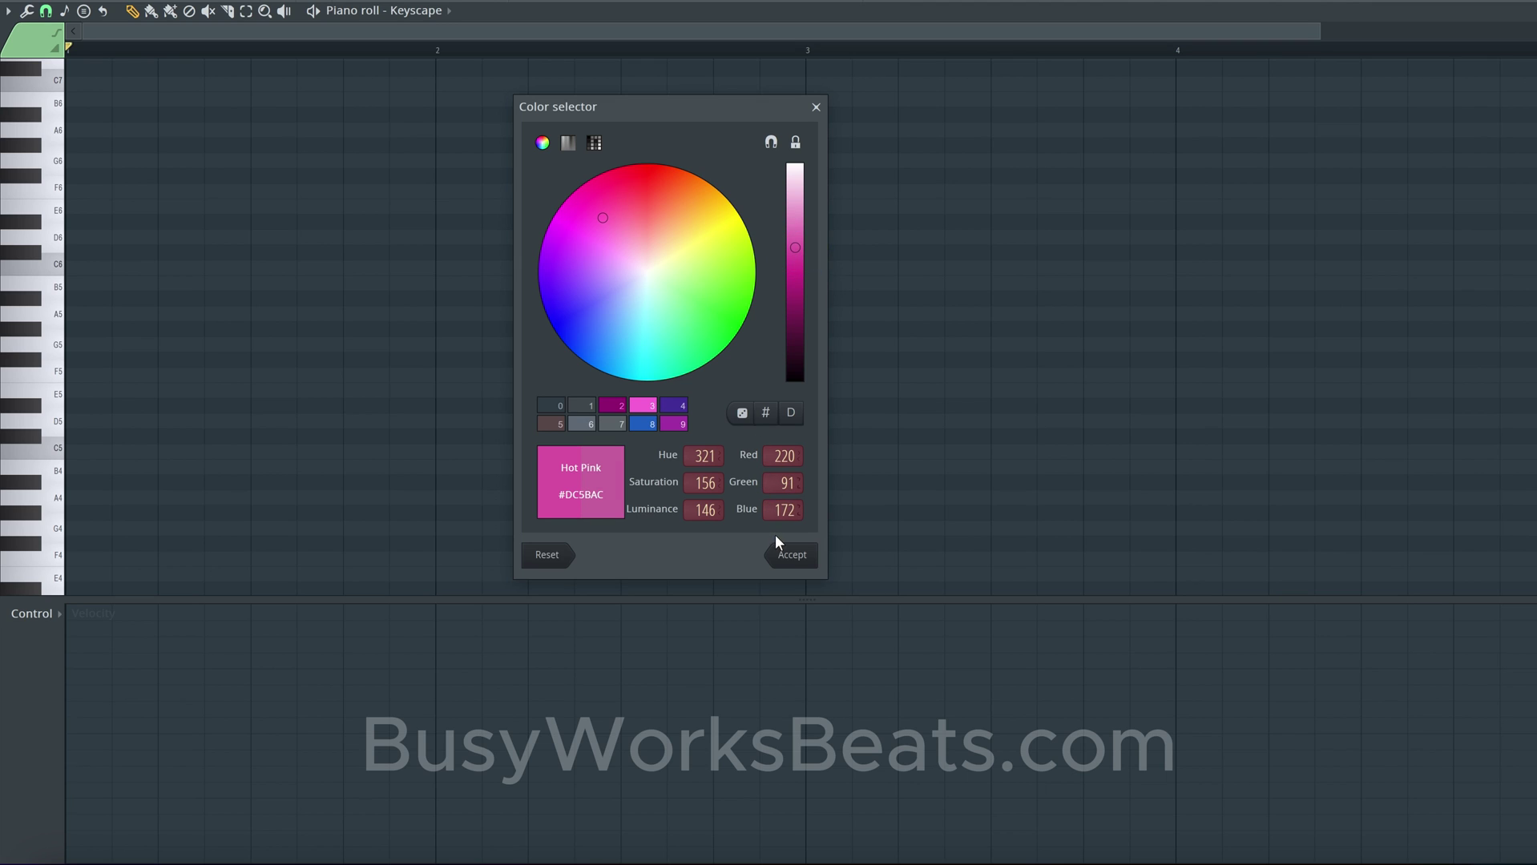
click(782, 554)
Step: Place a B5 note at the start of bar 1, stretch it to a full bar and reset its velocity to default
click(40, 287)
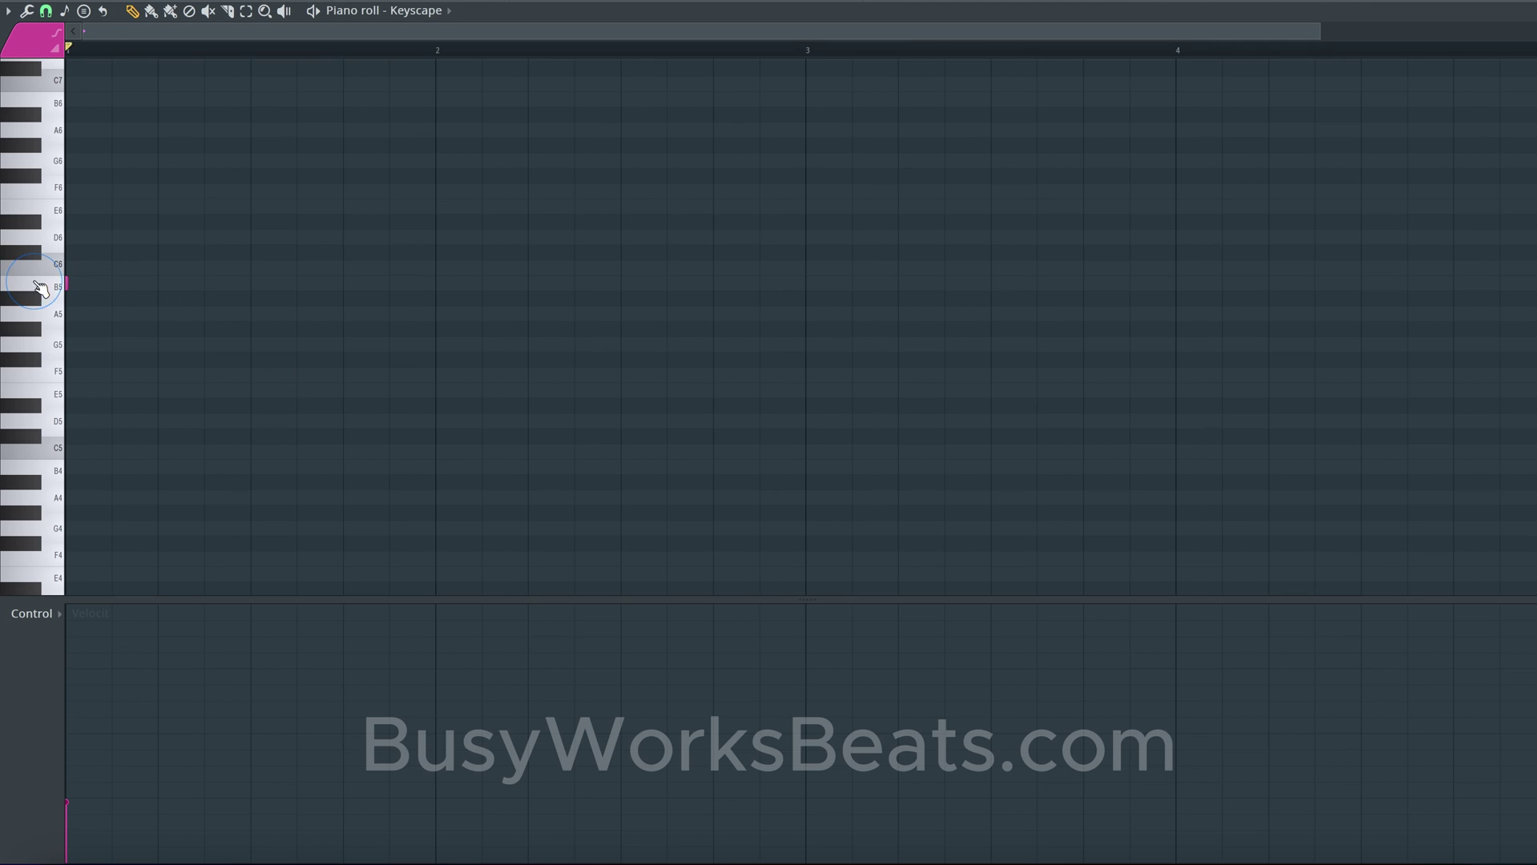
click(66, 282)
drag(83, 280, 425, 278)
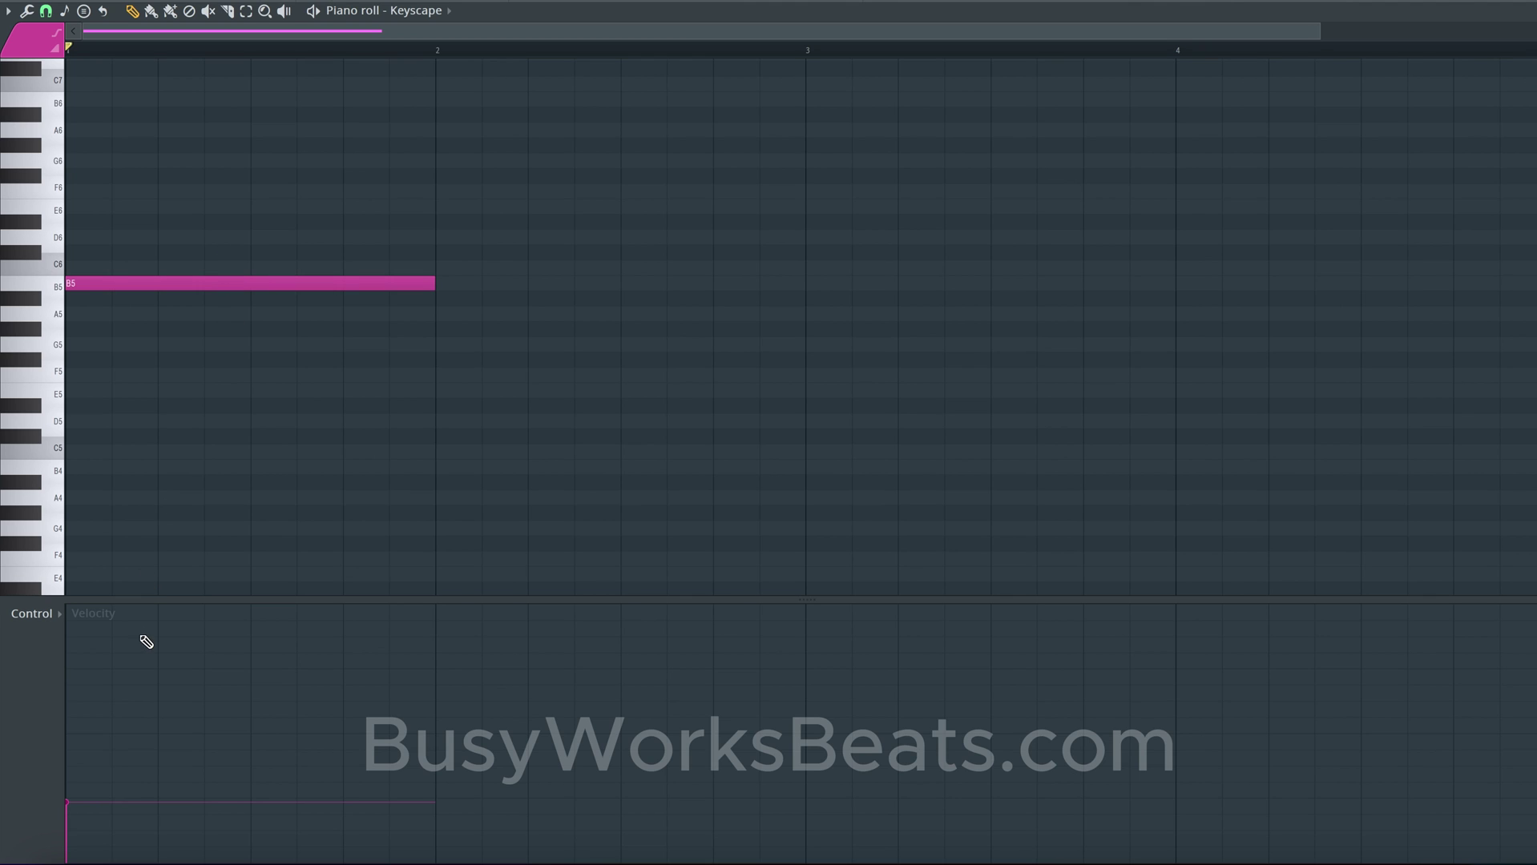
alt+click(60, 659)
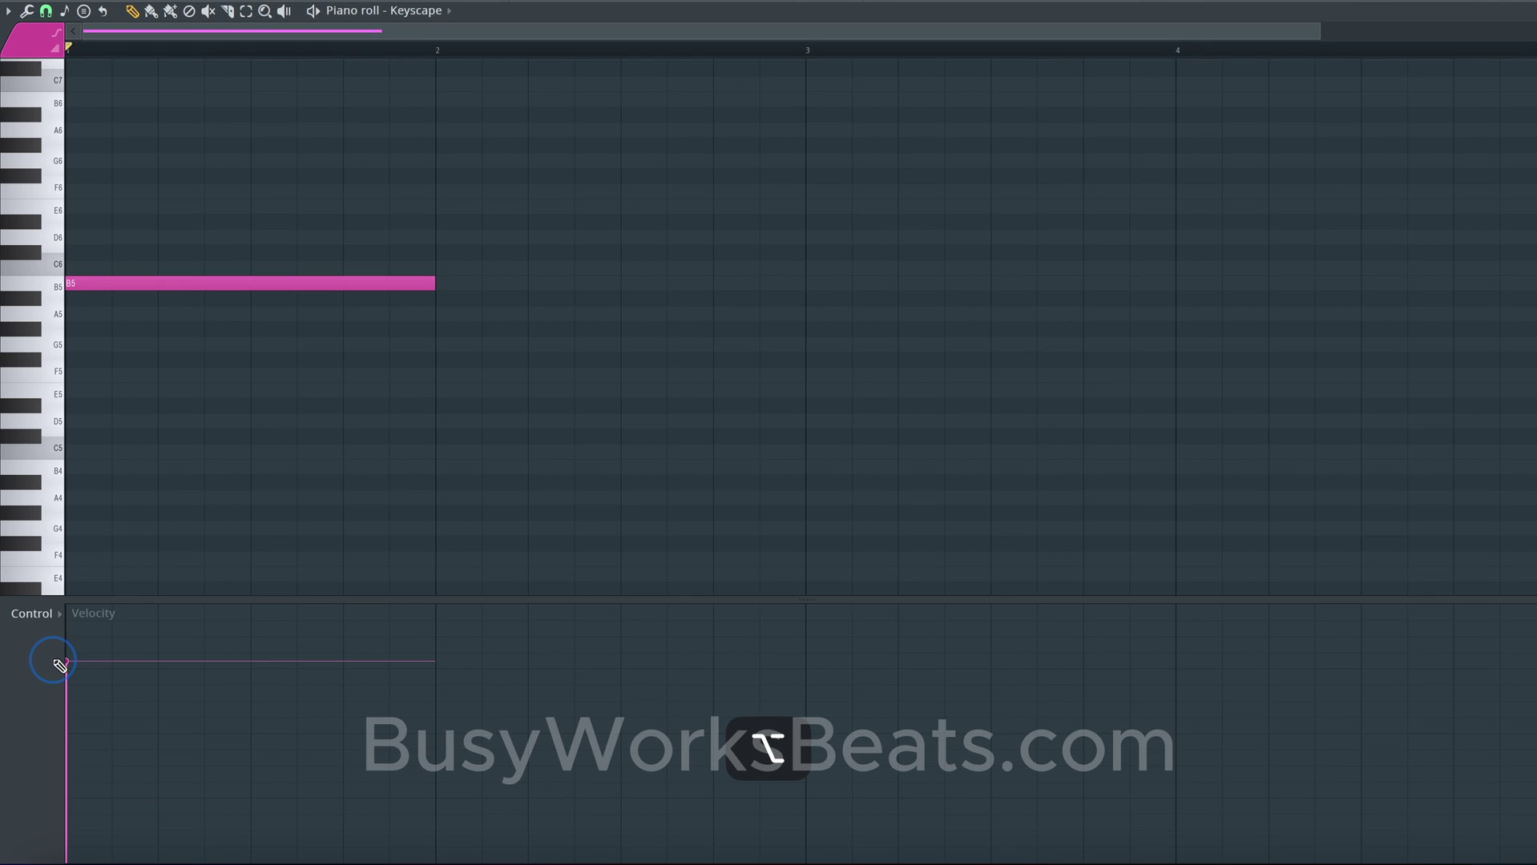
Step: Show note pan in the control lane and return the lane to note velocity
click(37, 612)
click(58, 652)
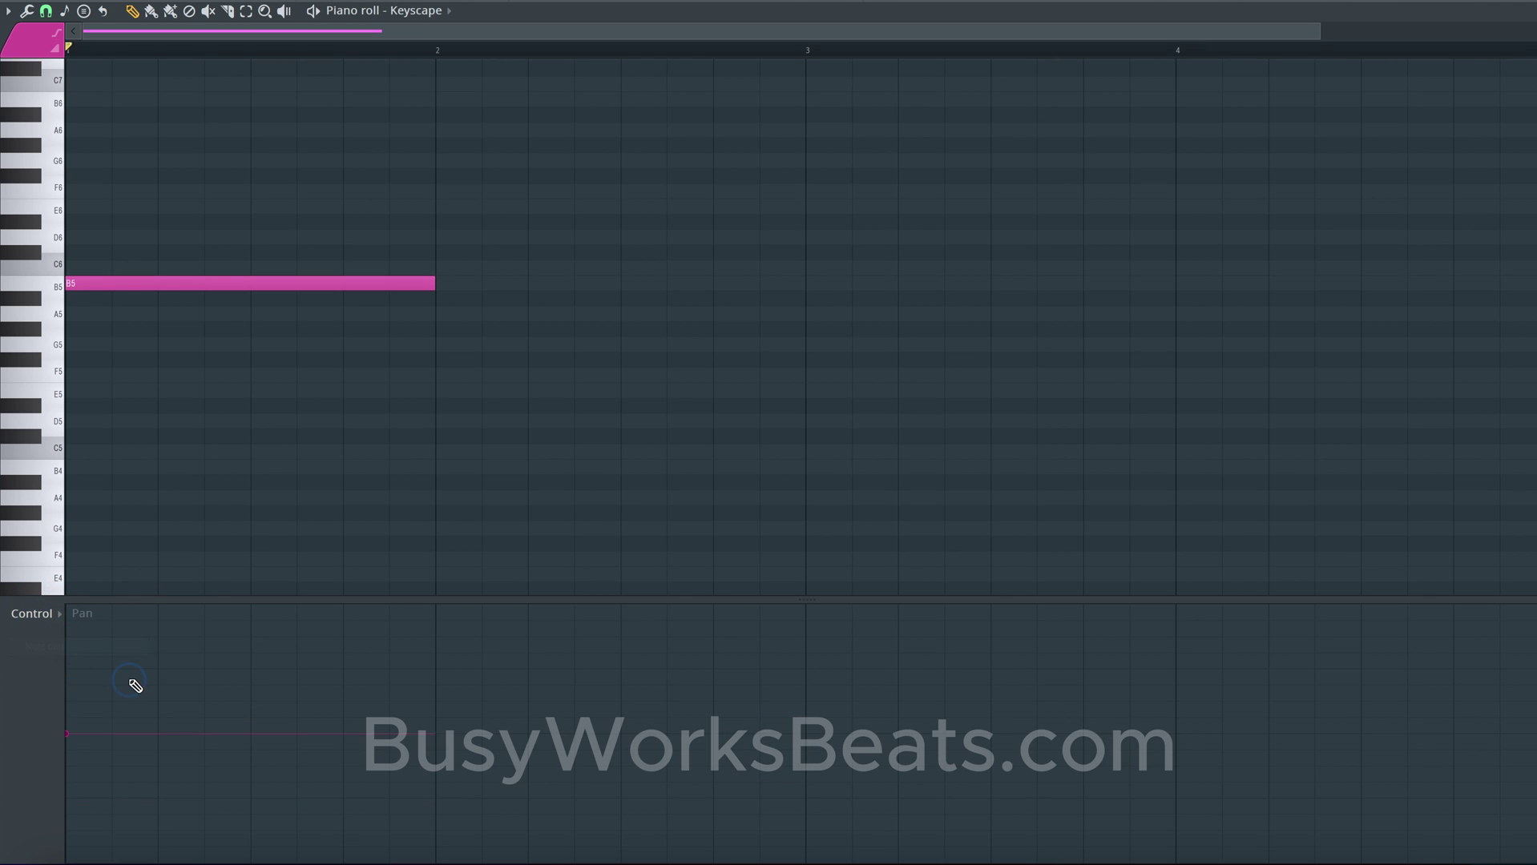
click(58, 613)
click(56, 643)
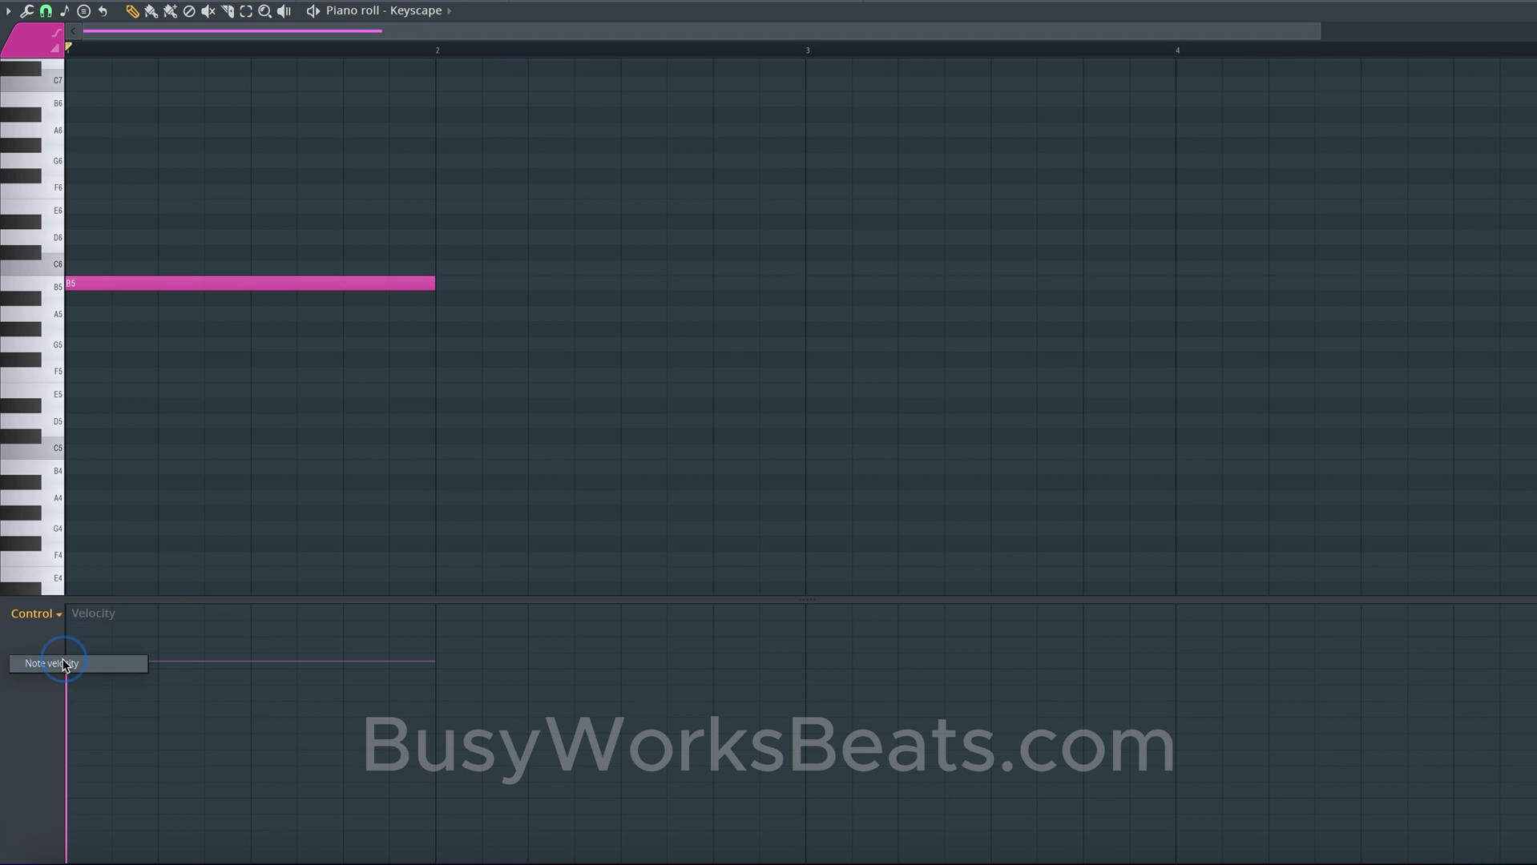
Step: Try changing the B5 note's pan, reset it to centre and switch the control lane back to note velocity
click(36, 615)
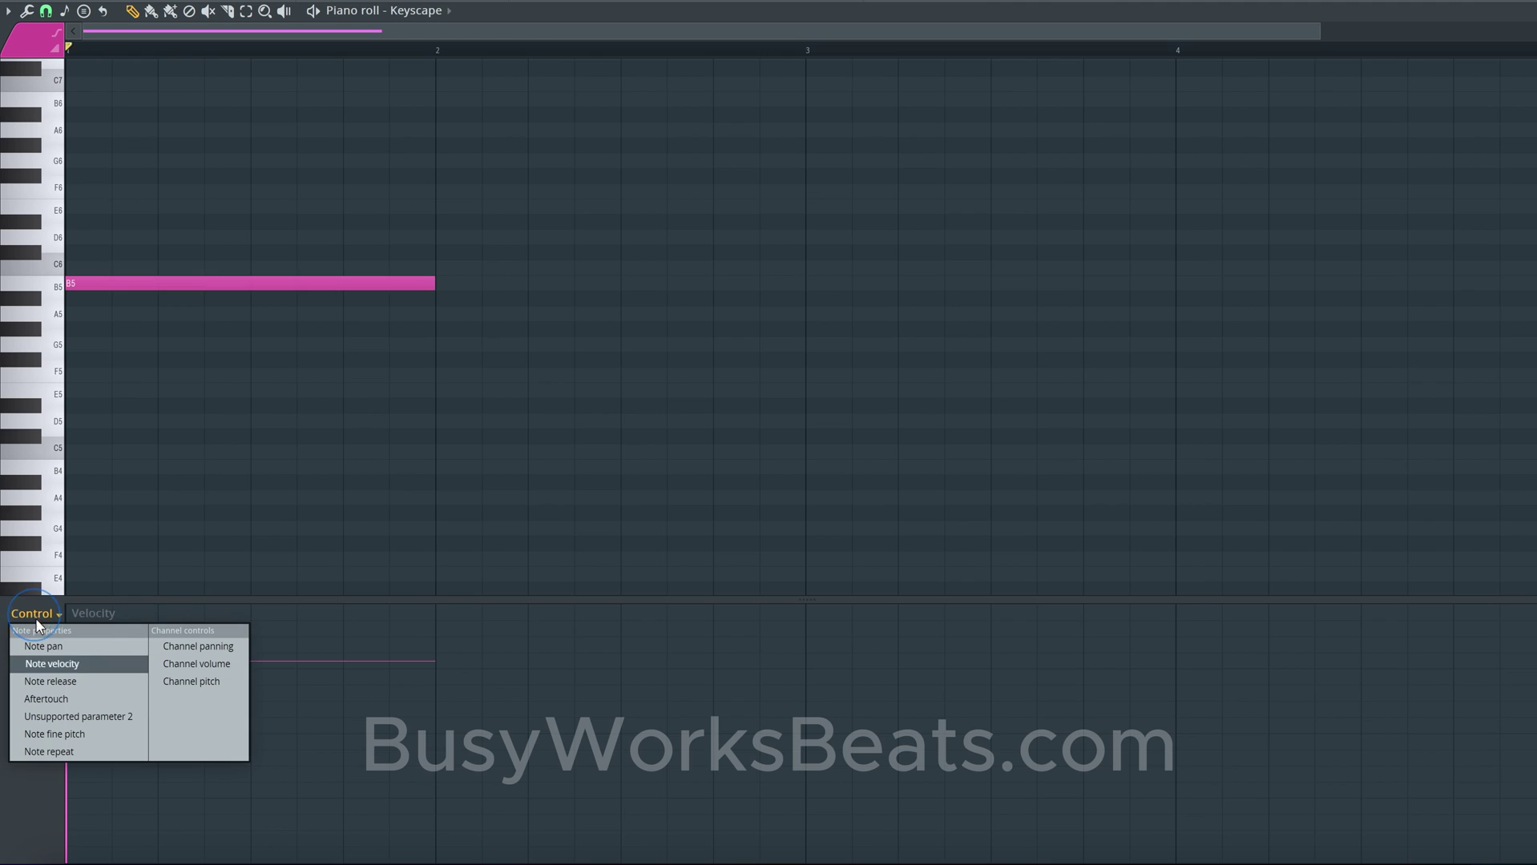
click(56, 645)
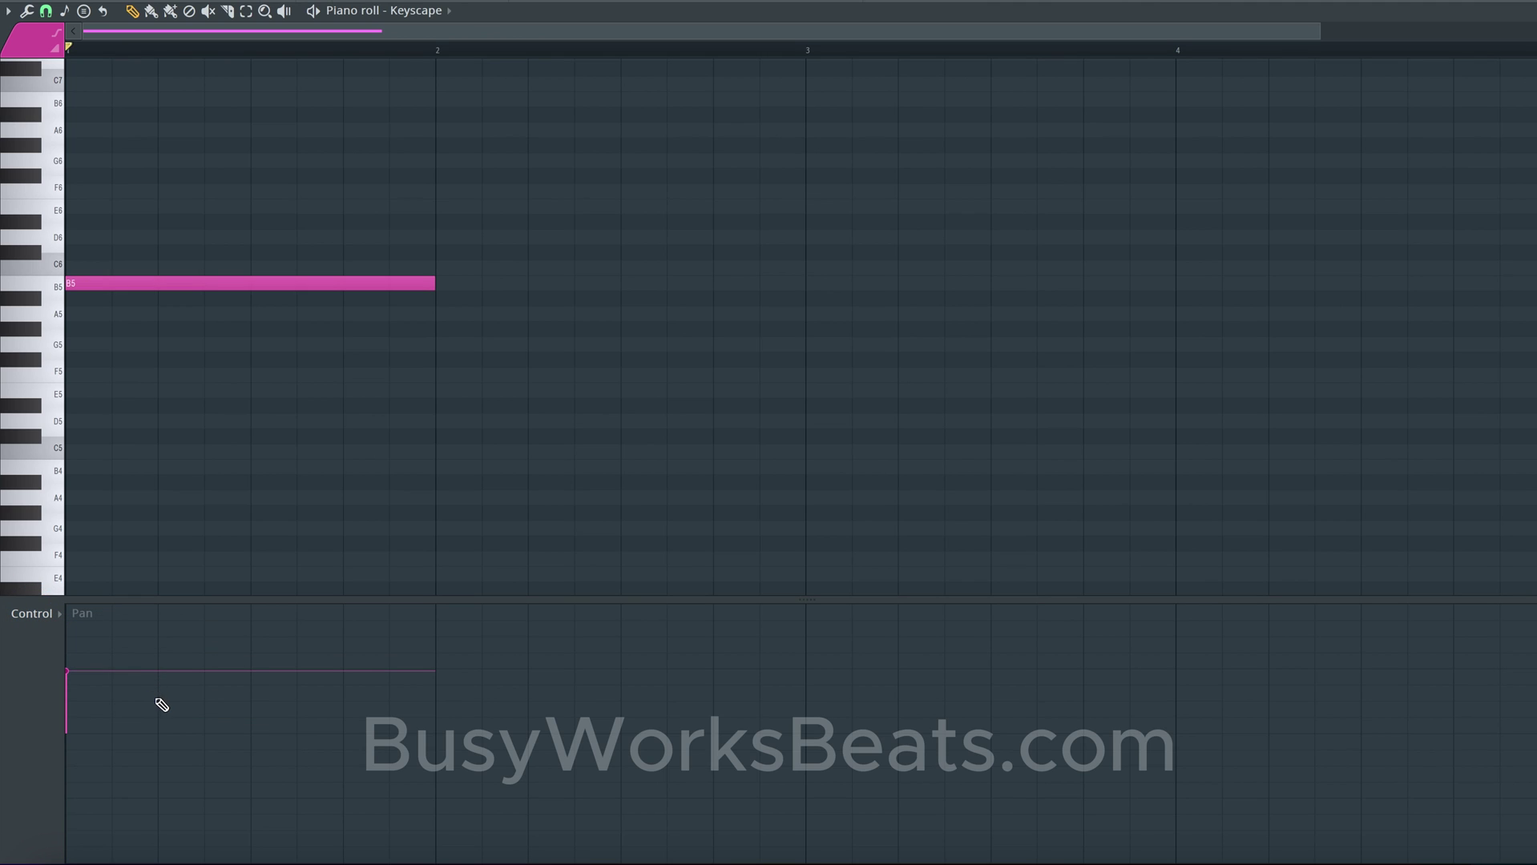
right_click(84, 709)
click(56, 615)
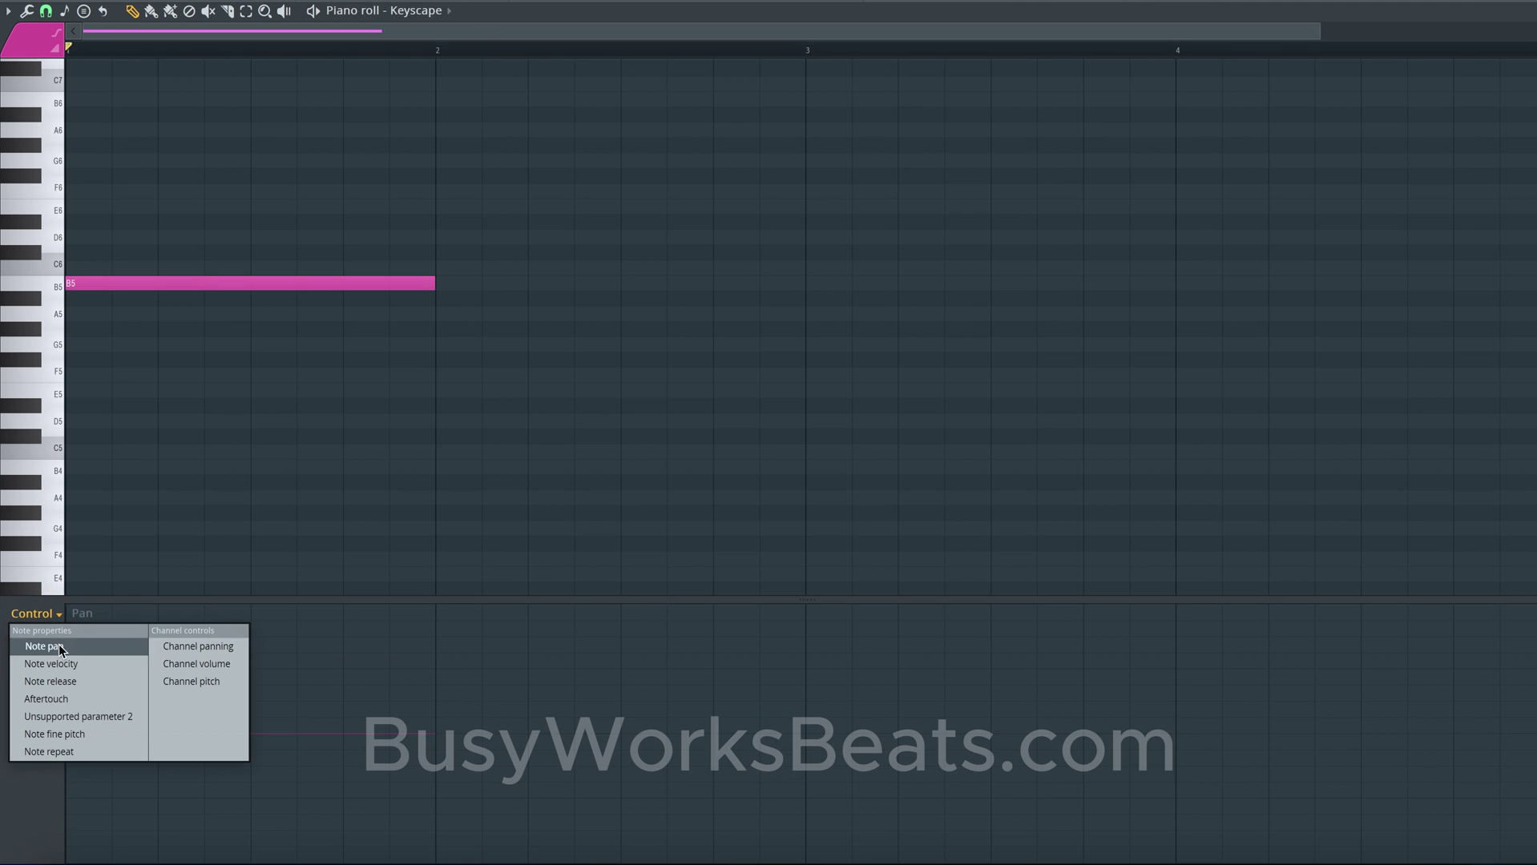
click(49, 664)
click(36, 614)
click(69, 660)
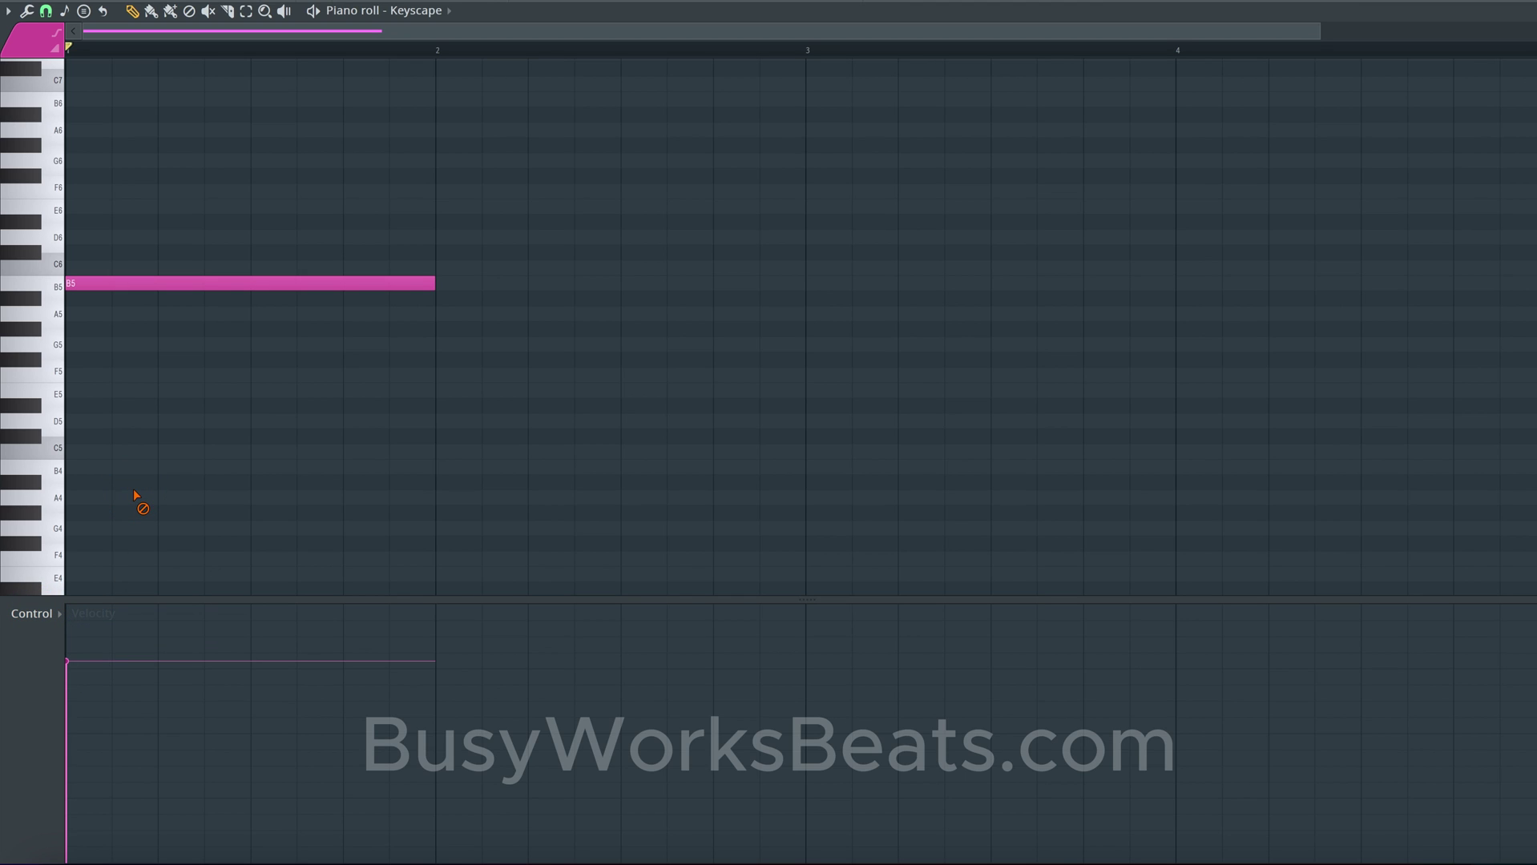
Step: Shorten the B5 note so it ends slightly before bar 2
click(257, 281)
mouse_move(435, 282)
mouse_down()
mouse_move(258, 281)
mouse_move(426, 287)
mouse_up()
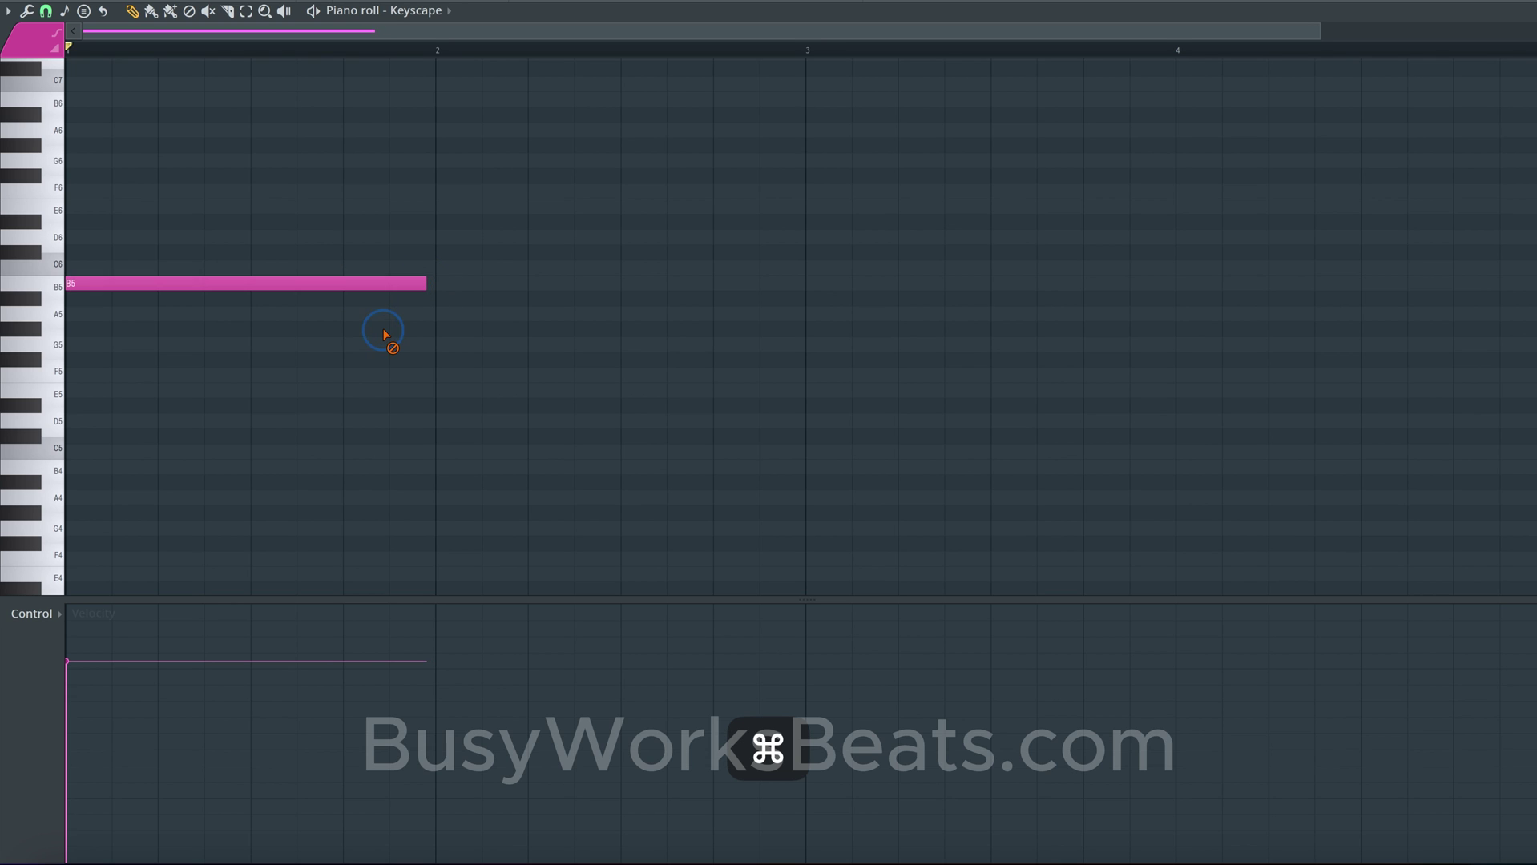
Step: Try notes of the same shortened length on F#6 and A#5 at bar 2, deleting each one
scroll(429, 302, up, 1)
click(467, 170)
right_click(497, 177)
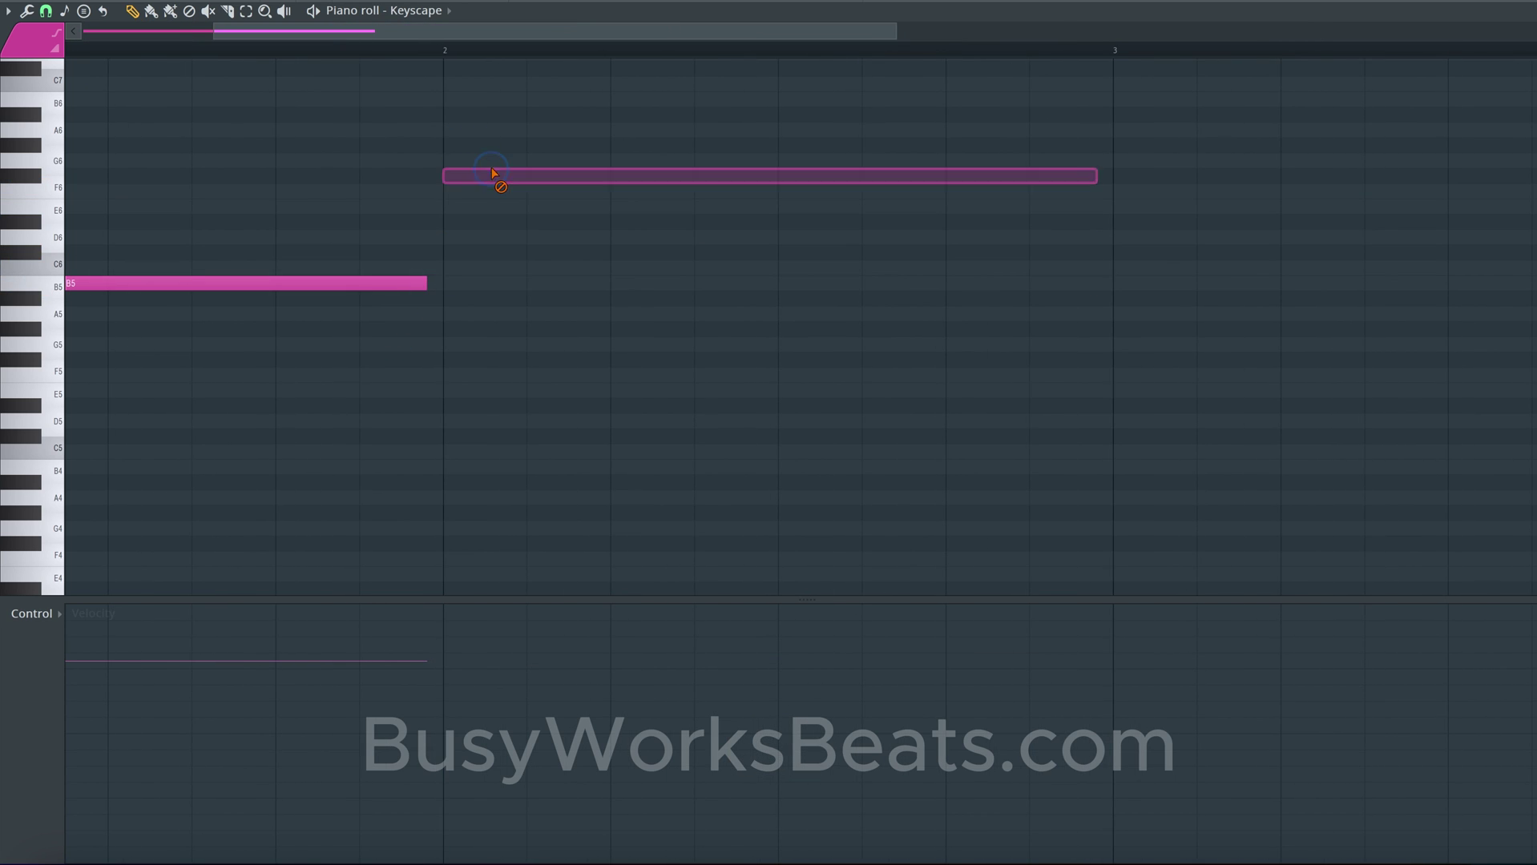
scroll(407, 278, up, 1)
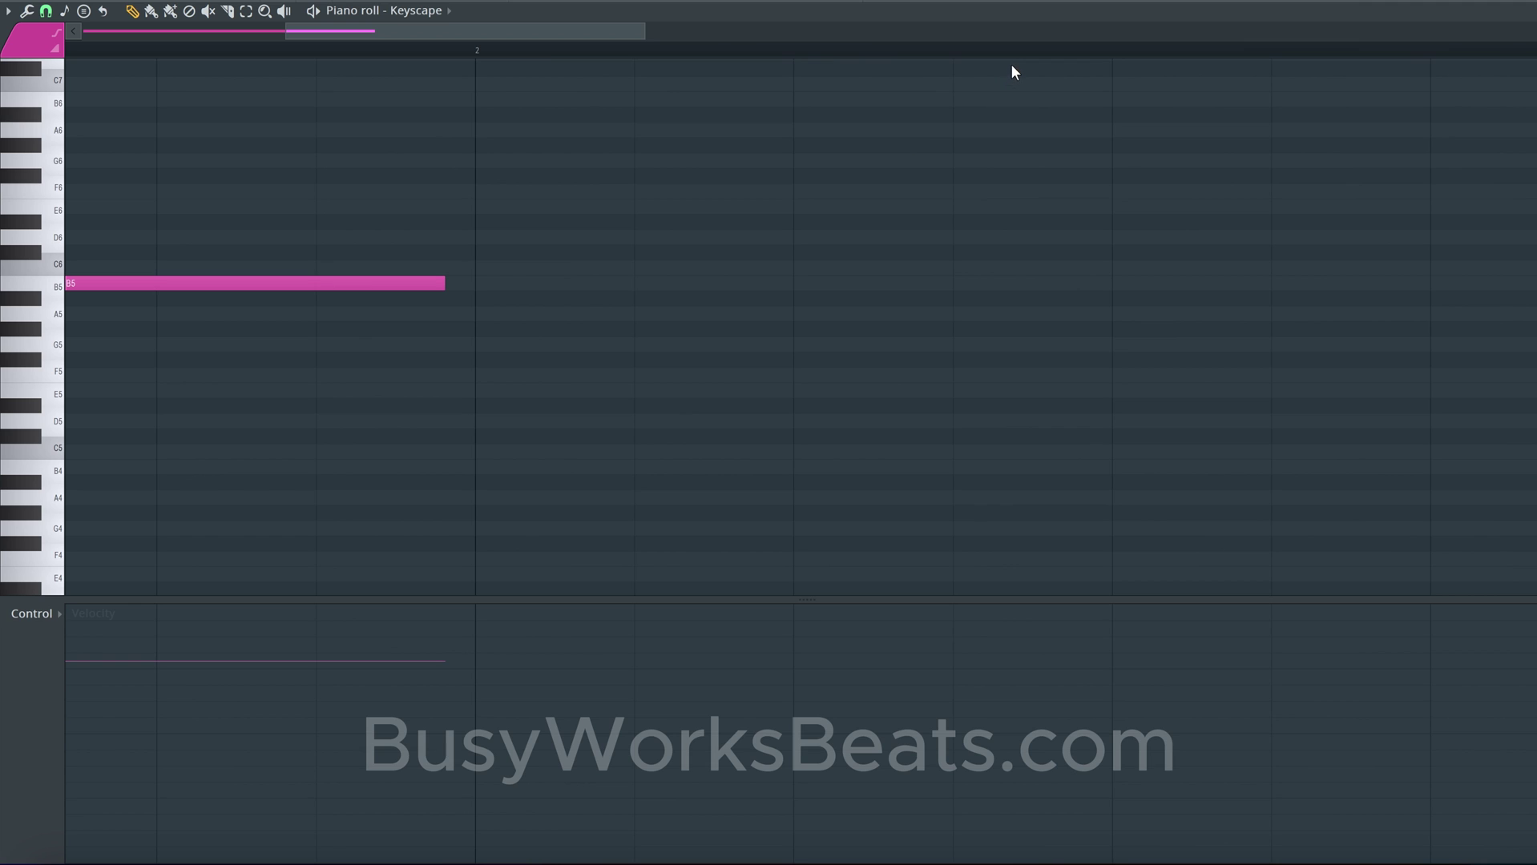
click(407, 299)
scroll(481, 298, down, 2)
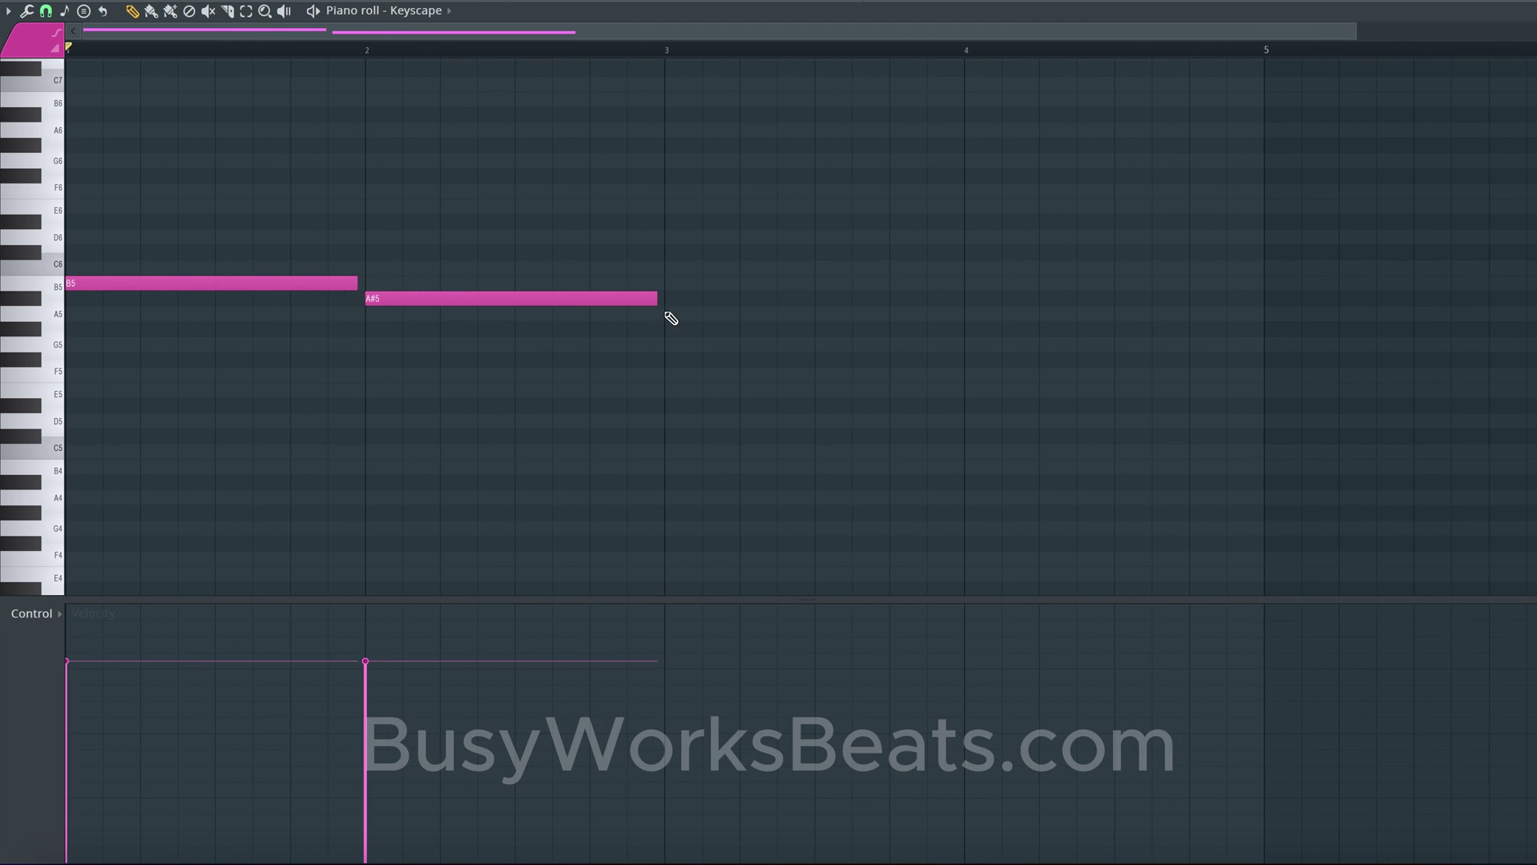
right_click(404, 297)
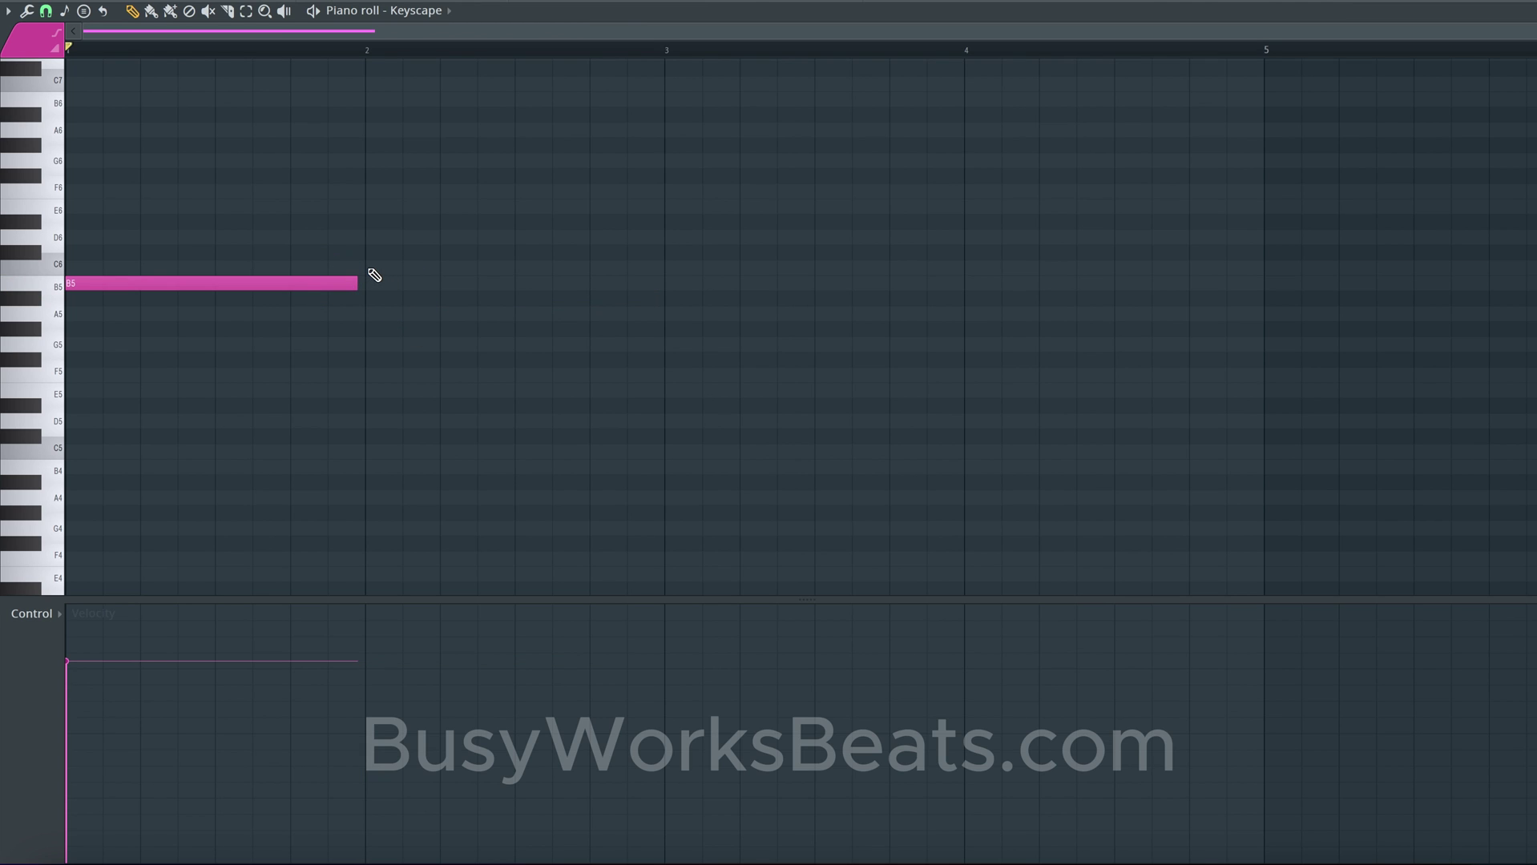
Step: Place a C6 note of the same shortened length at the start of bar 2
click(373, 269)
scroll(697, 288, up, 3)
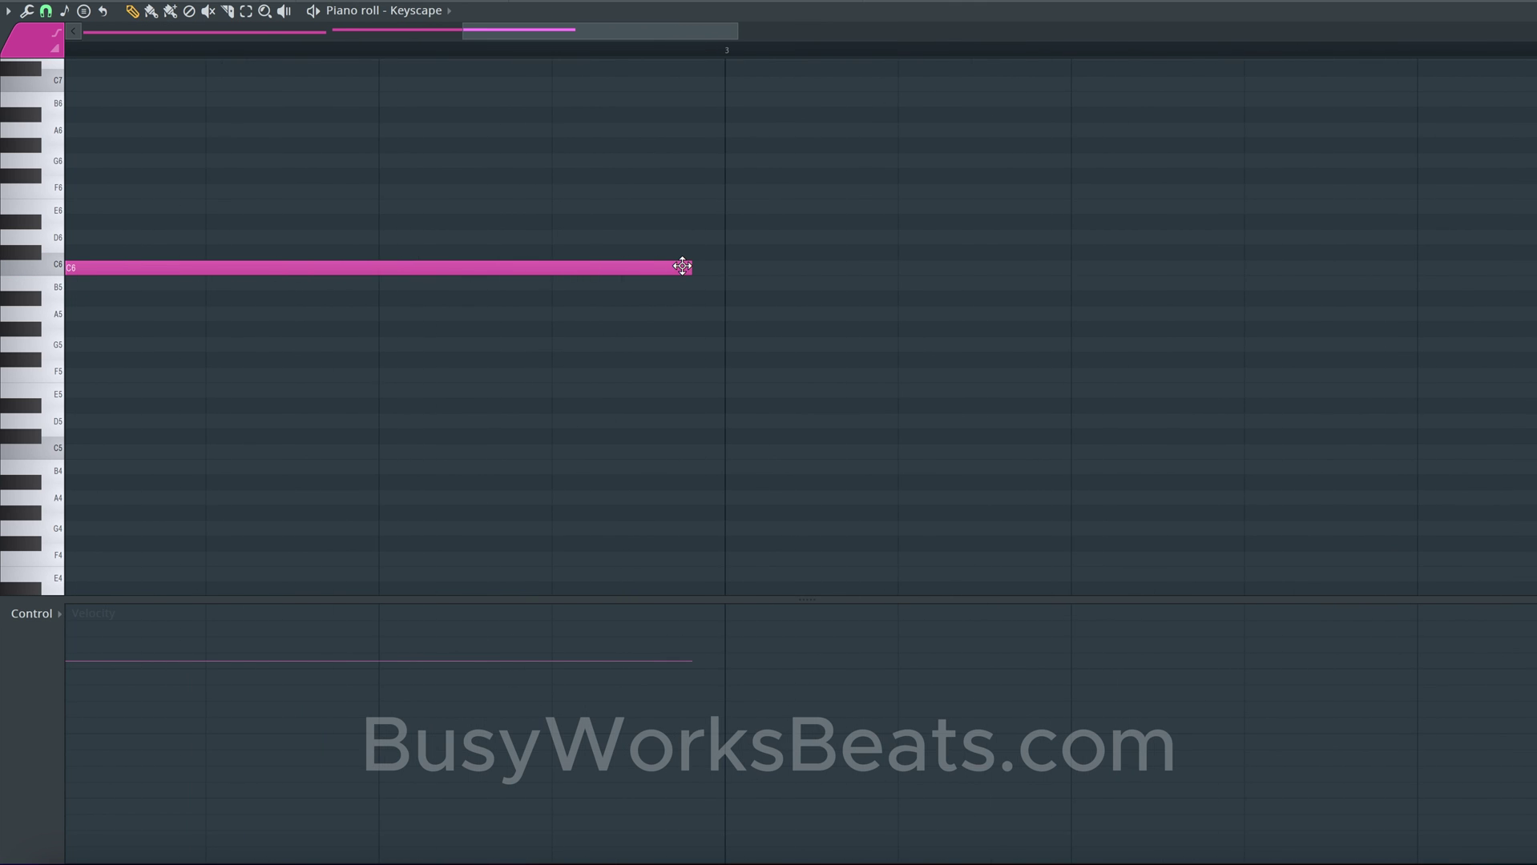
scroll(681, 266, down, 3)
scroll(398, 314, up, 2)
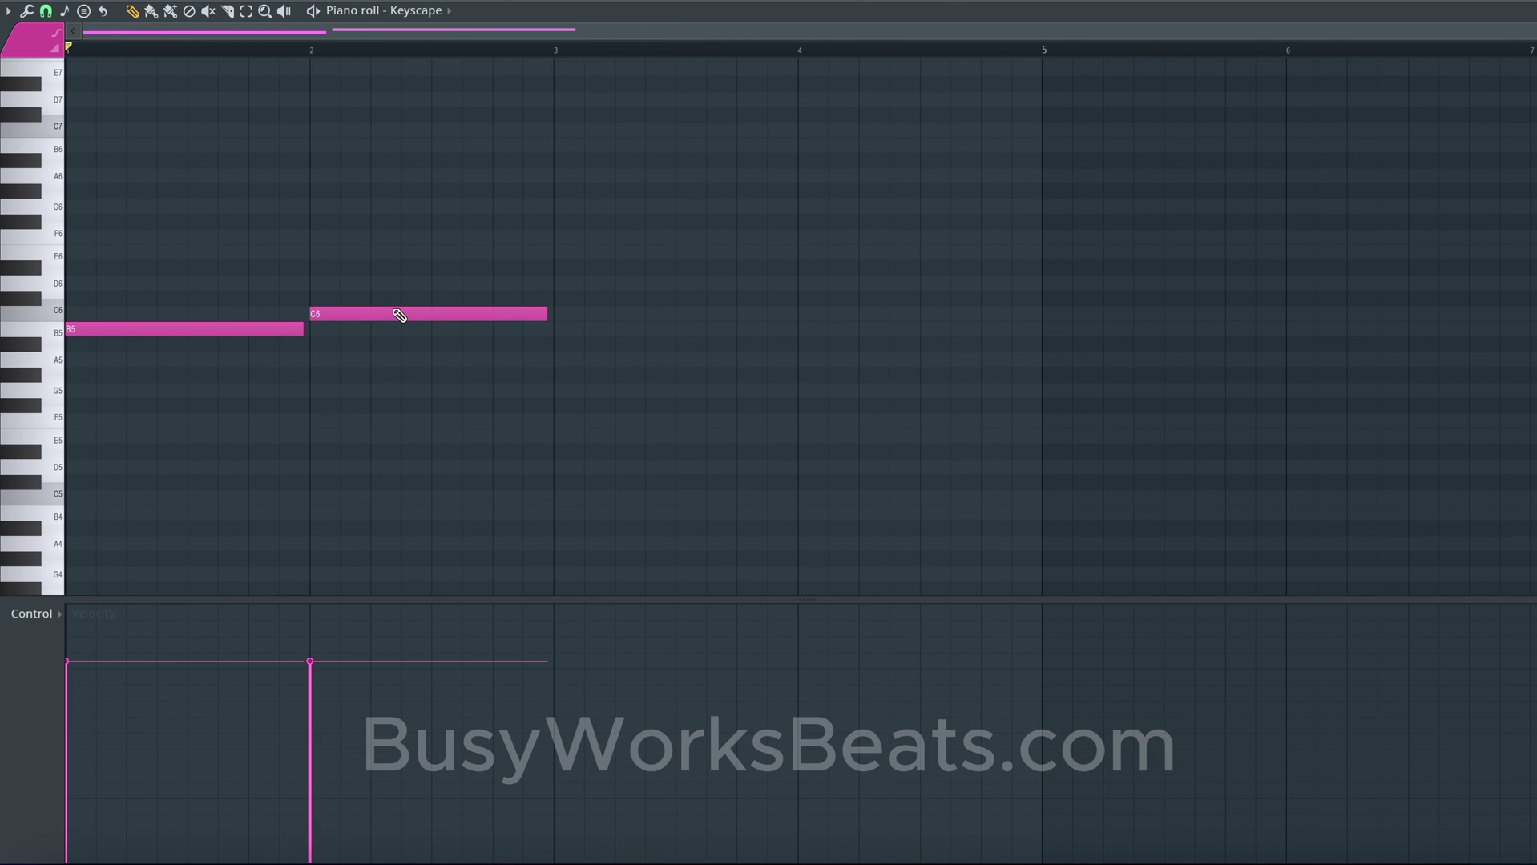
Step: Apply quick legato to close the gaps after the B5 and C6 notes, undoing and redoing it to compare
key(super+l)
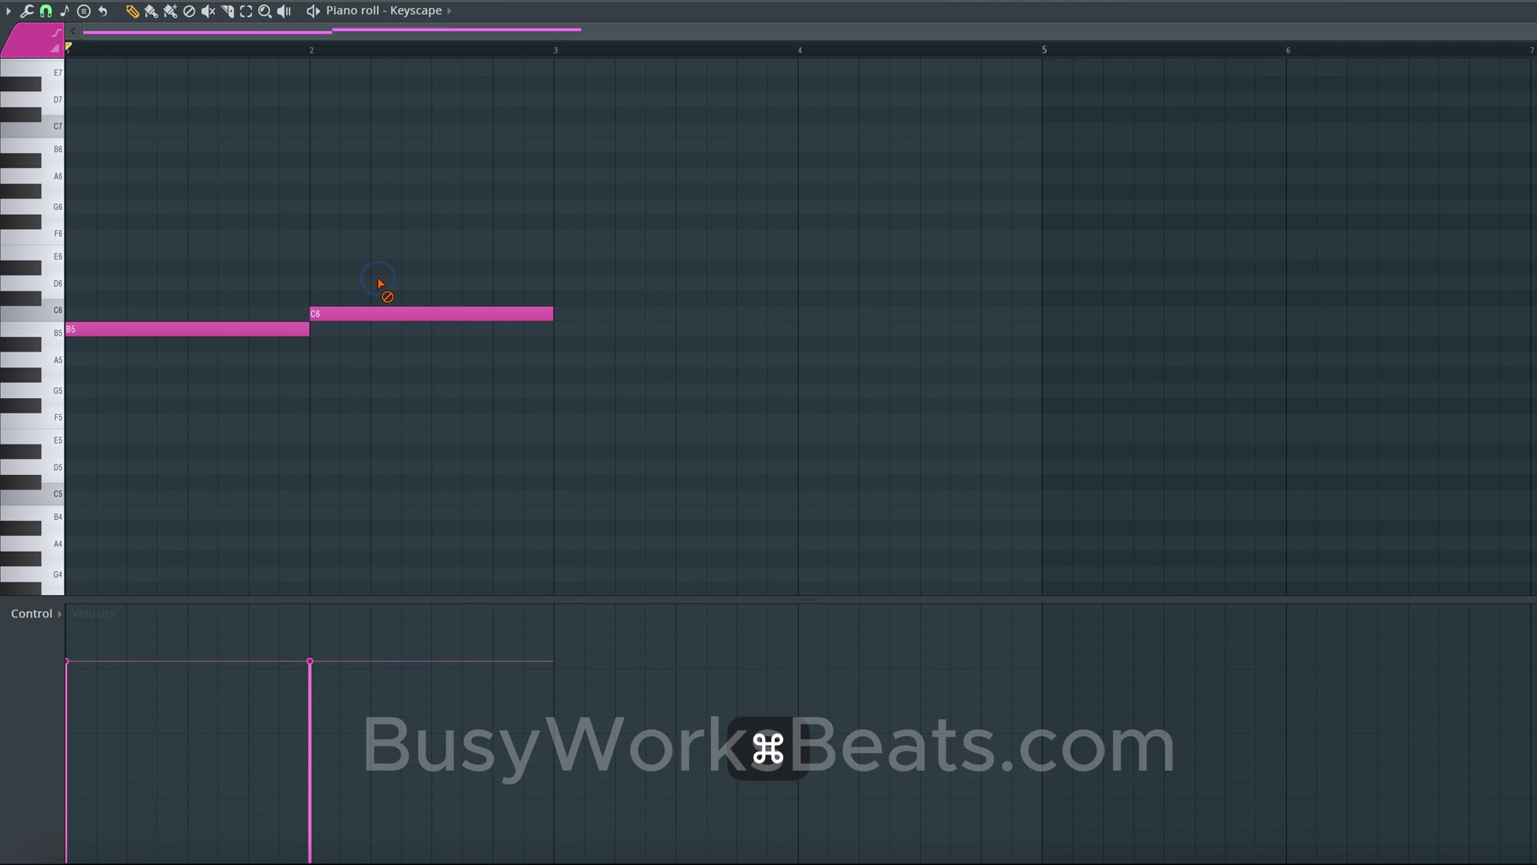
key(super+z)
key(super+z)
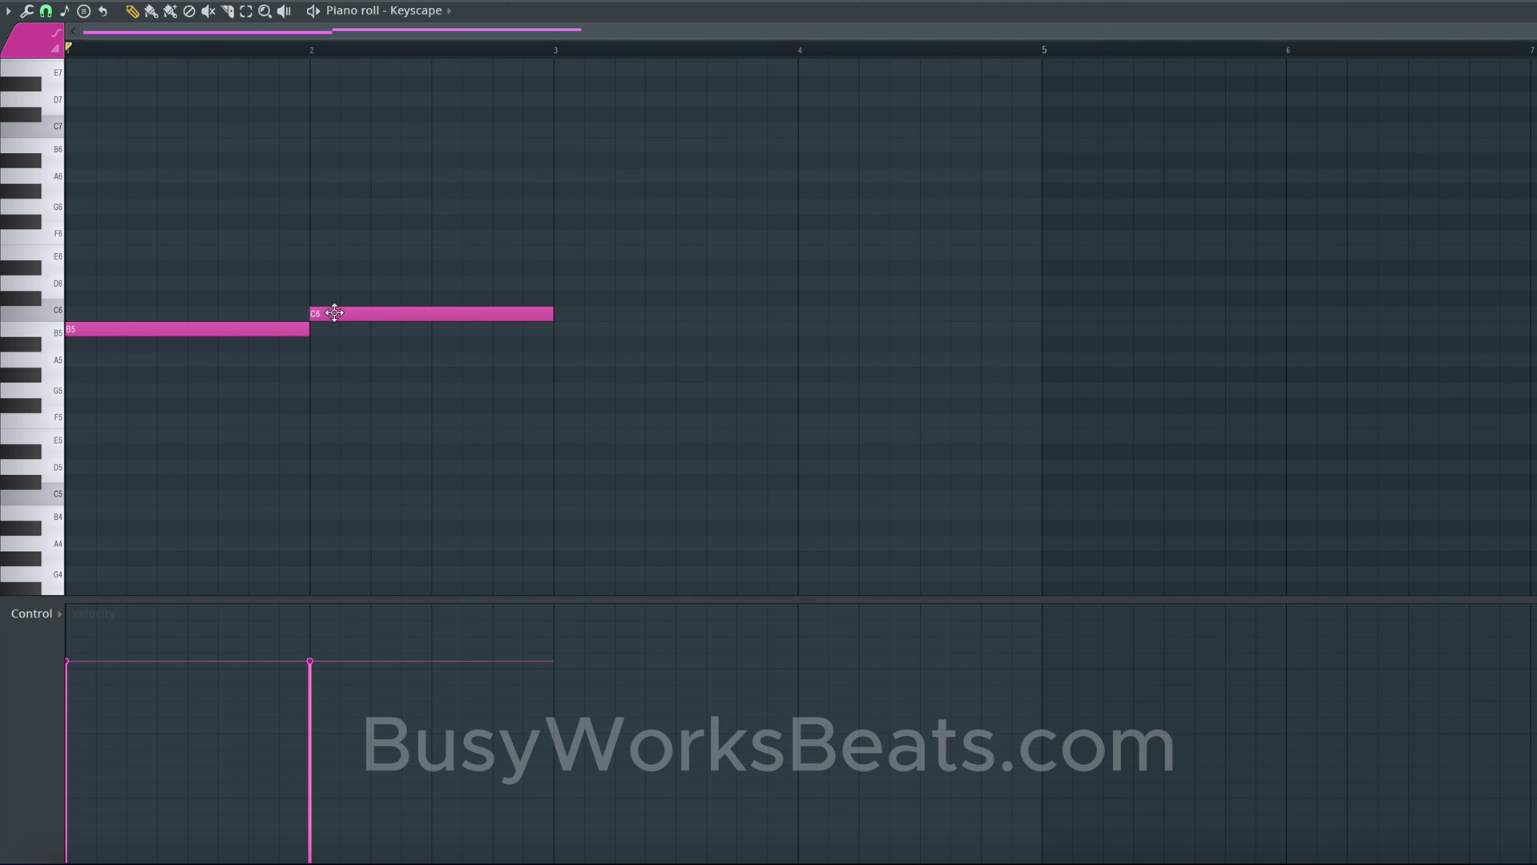
Step: Move the bar 2 note down to B5 and slightly earlier so it overlaps the first note, and play the result
drag(334, 317, 317, 326)
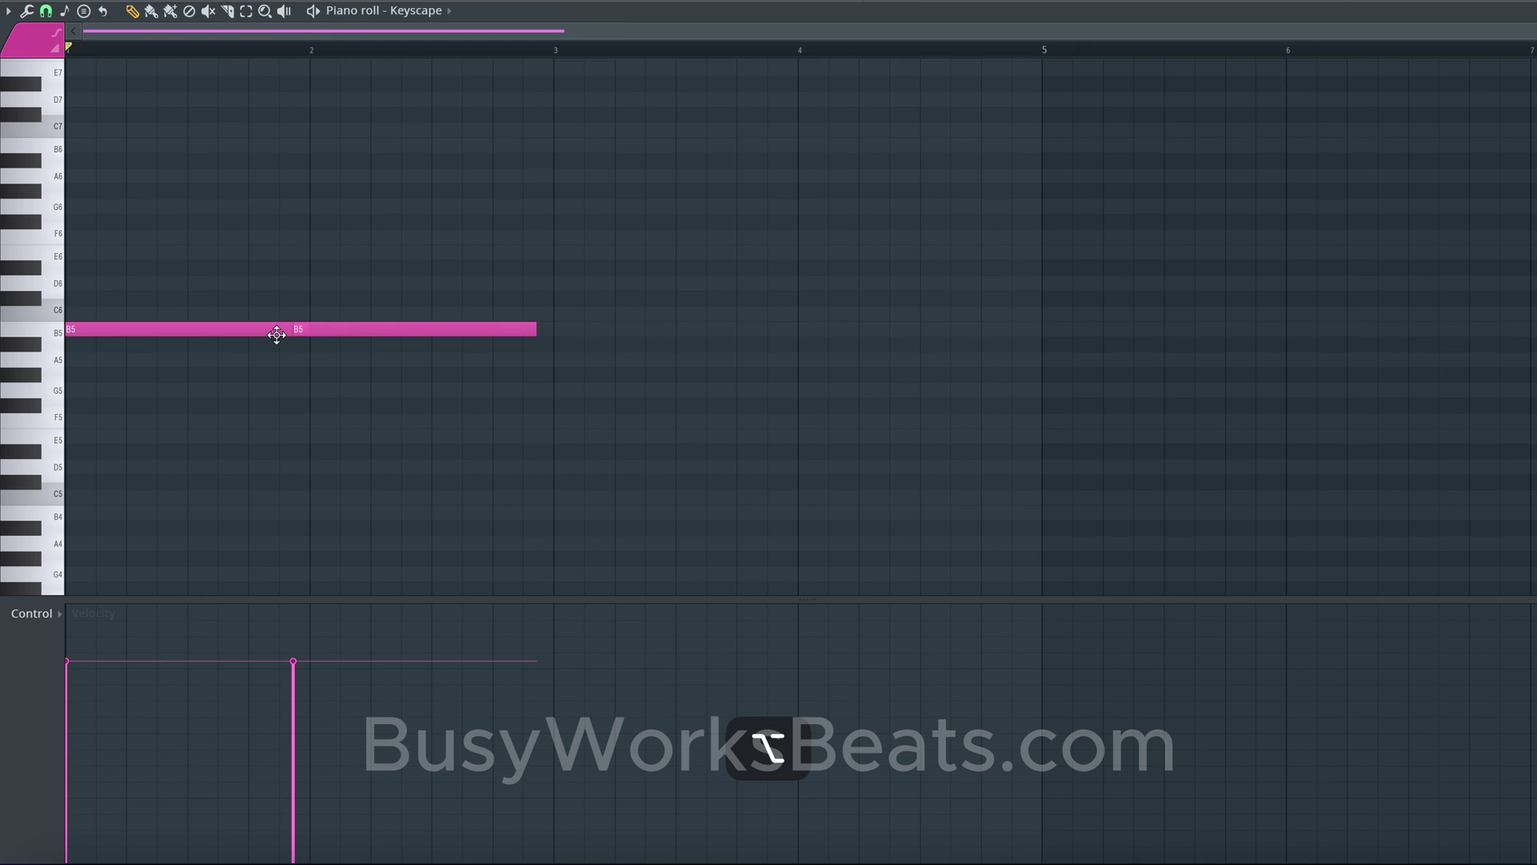
key(space)
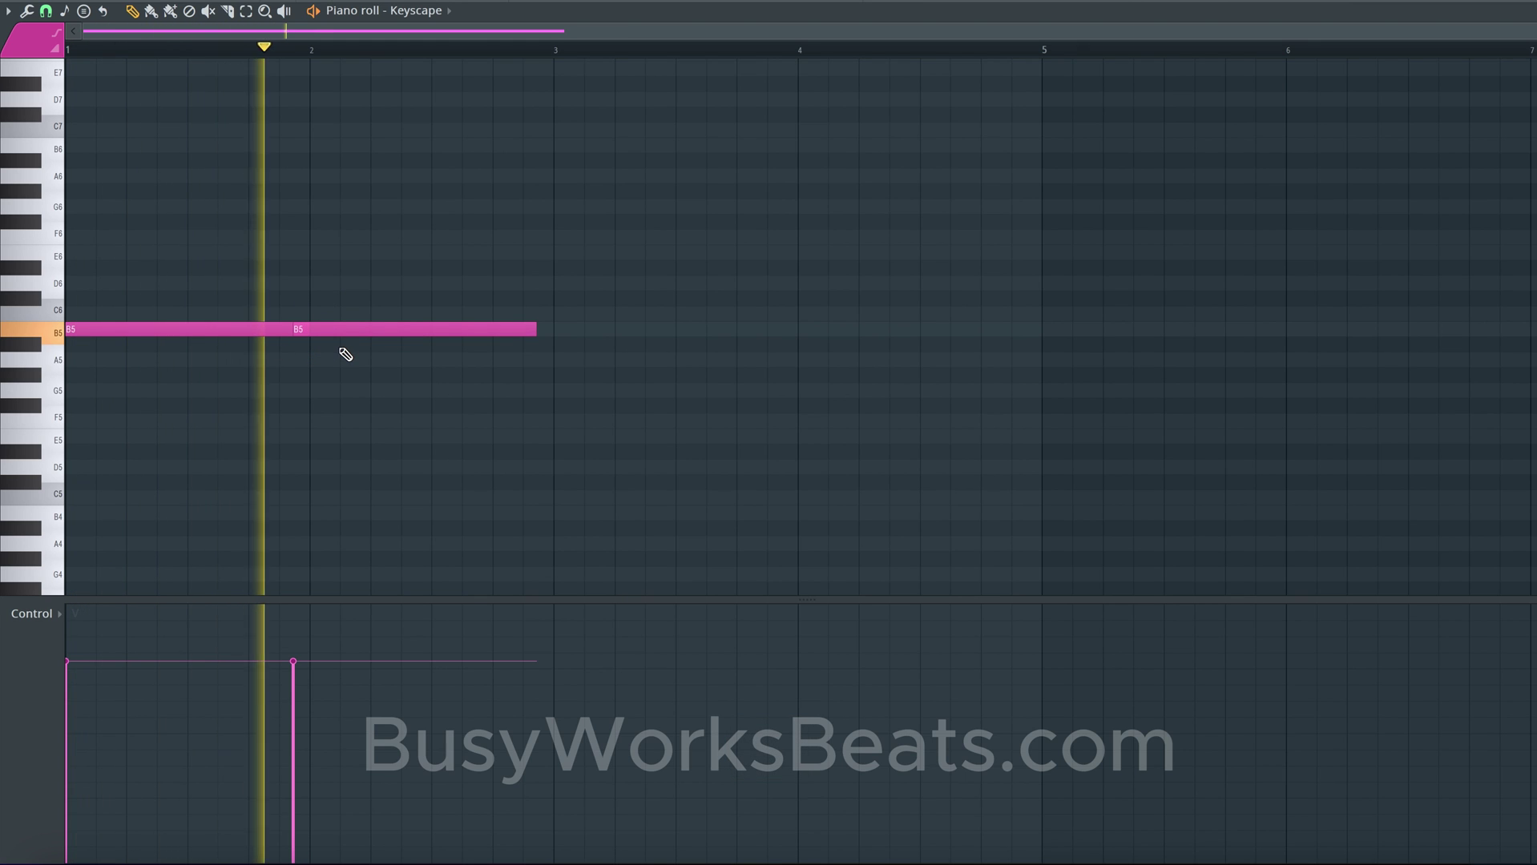
key(space)
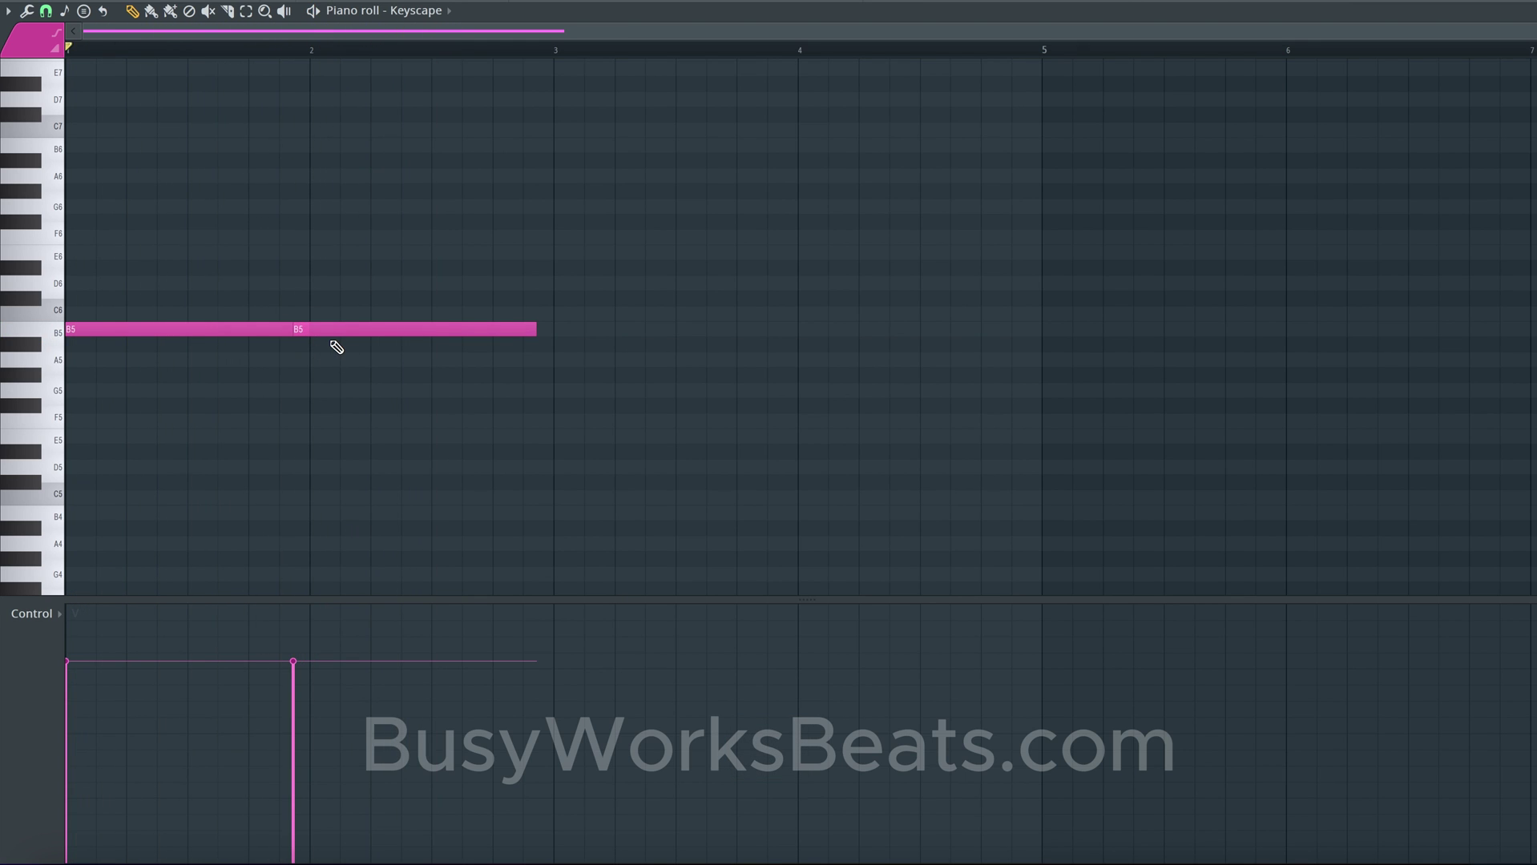
key(space)
key(space)
Step: Select both overlapping notes, clear the selection, and select every note on the B5 pitch using its piano key
drag(343, 322, 254, 330)
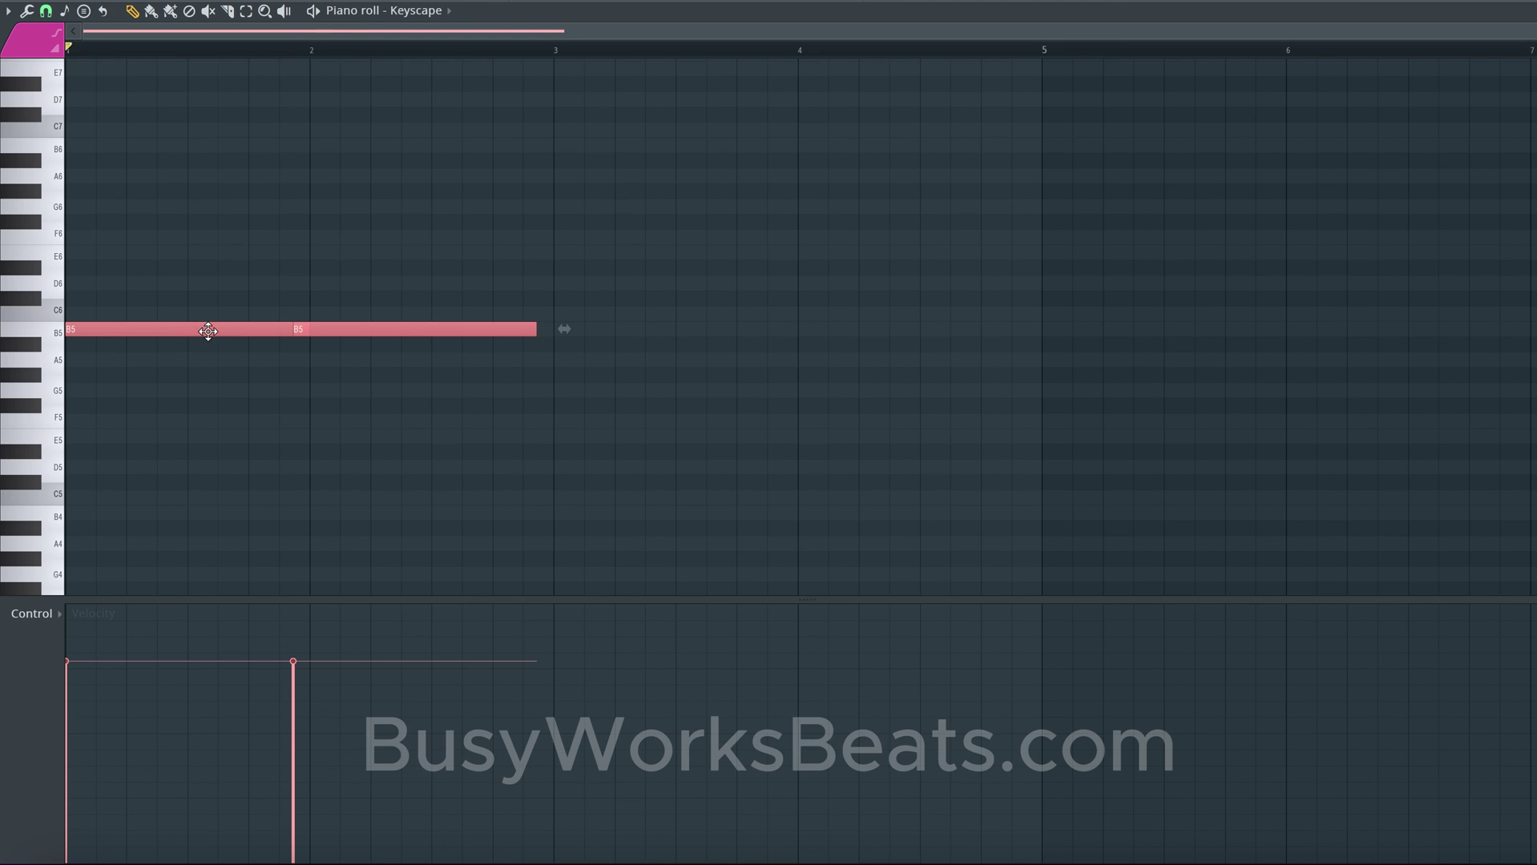
click(185, 291)
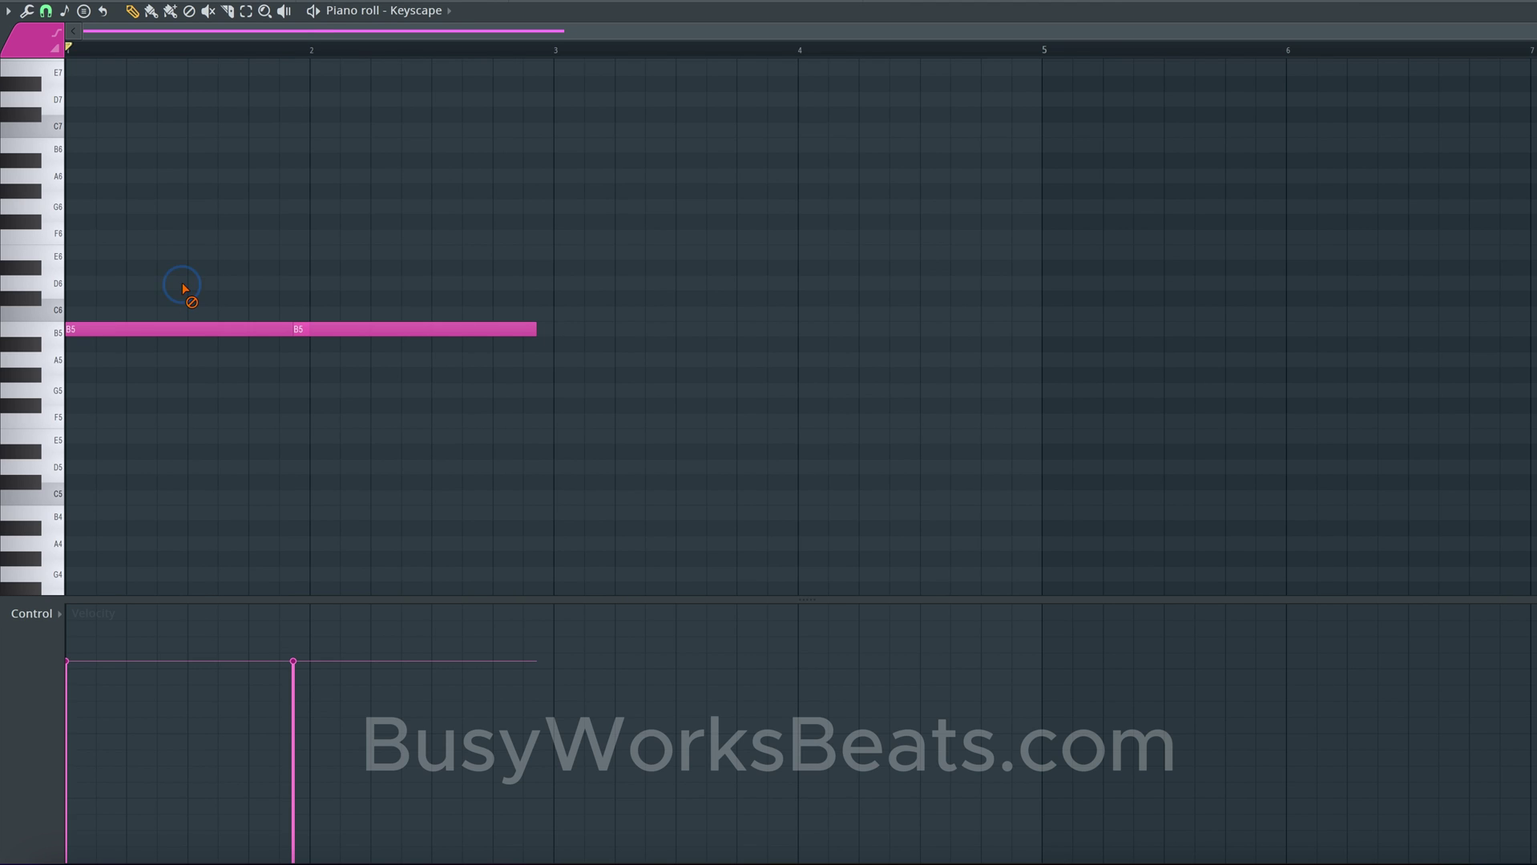
super+click(59, 334)
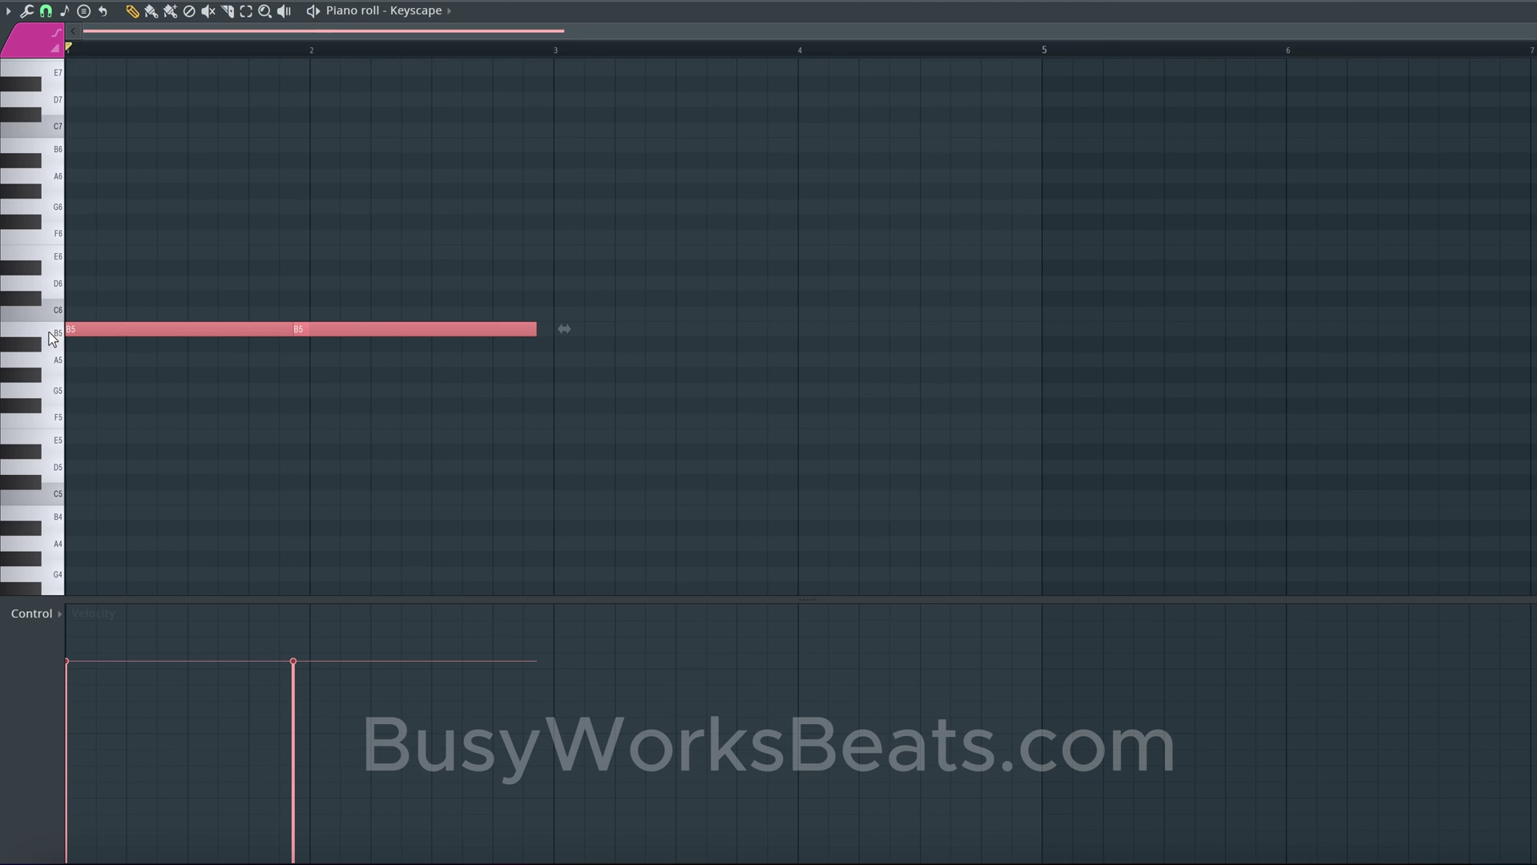
super+click(48, 334)
super+click(47, 334)
mouse_move(51, 332)
mouse_down()
mouse_move(40, 175)
mouse_move(42, 329)
mouse_up()
super+click(48, 332)
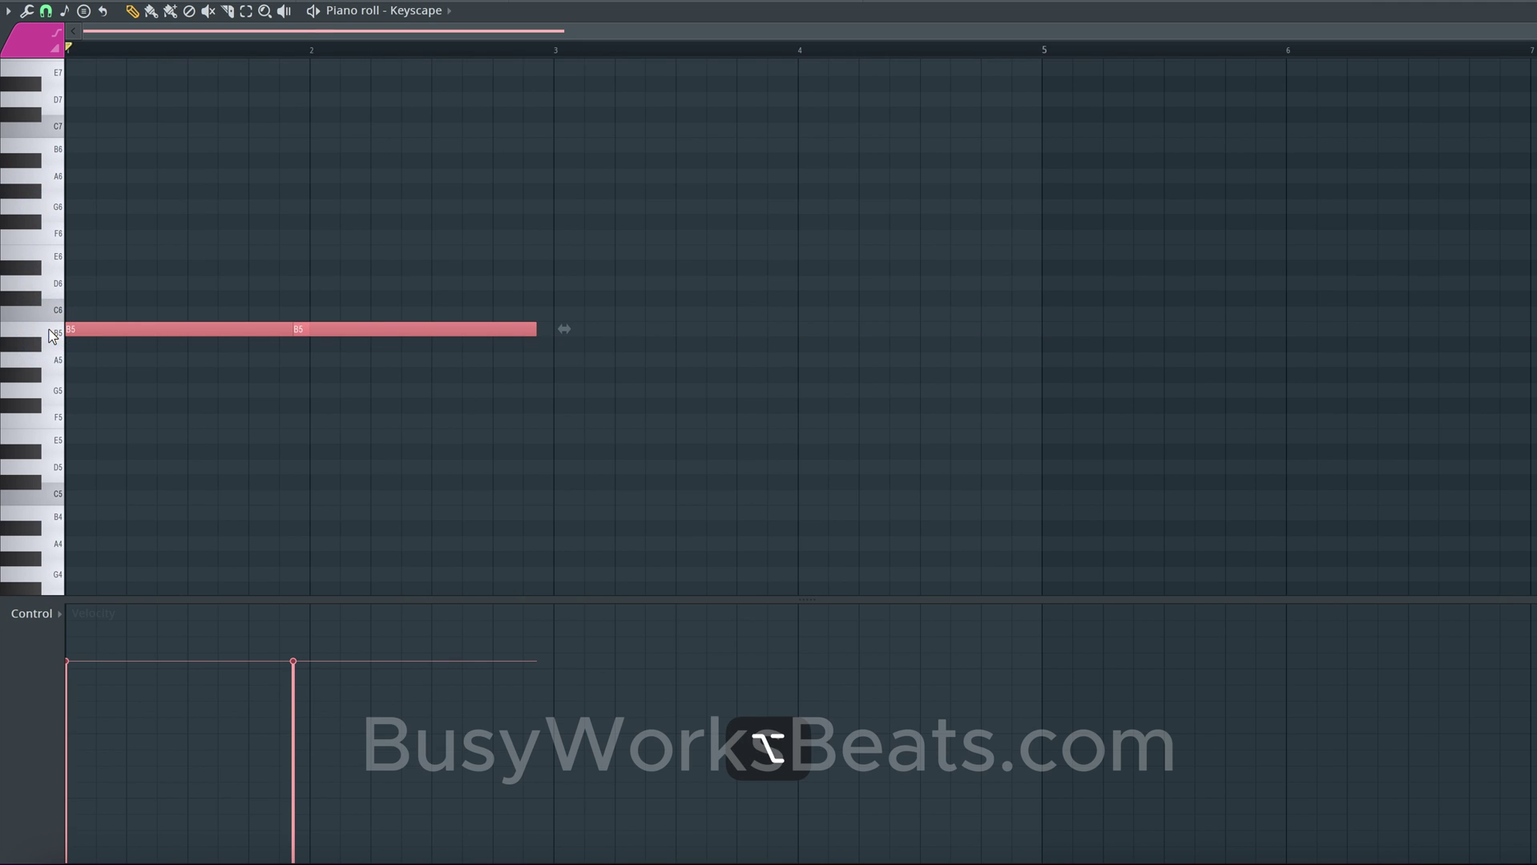
Step: Apply the Articulator with Multiply at maximum to the B5 notes, toggling its selection-only option, and deselect the notes
key(alt+l)
drag(781, 310, 584, 294)
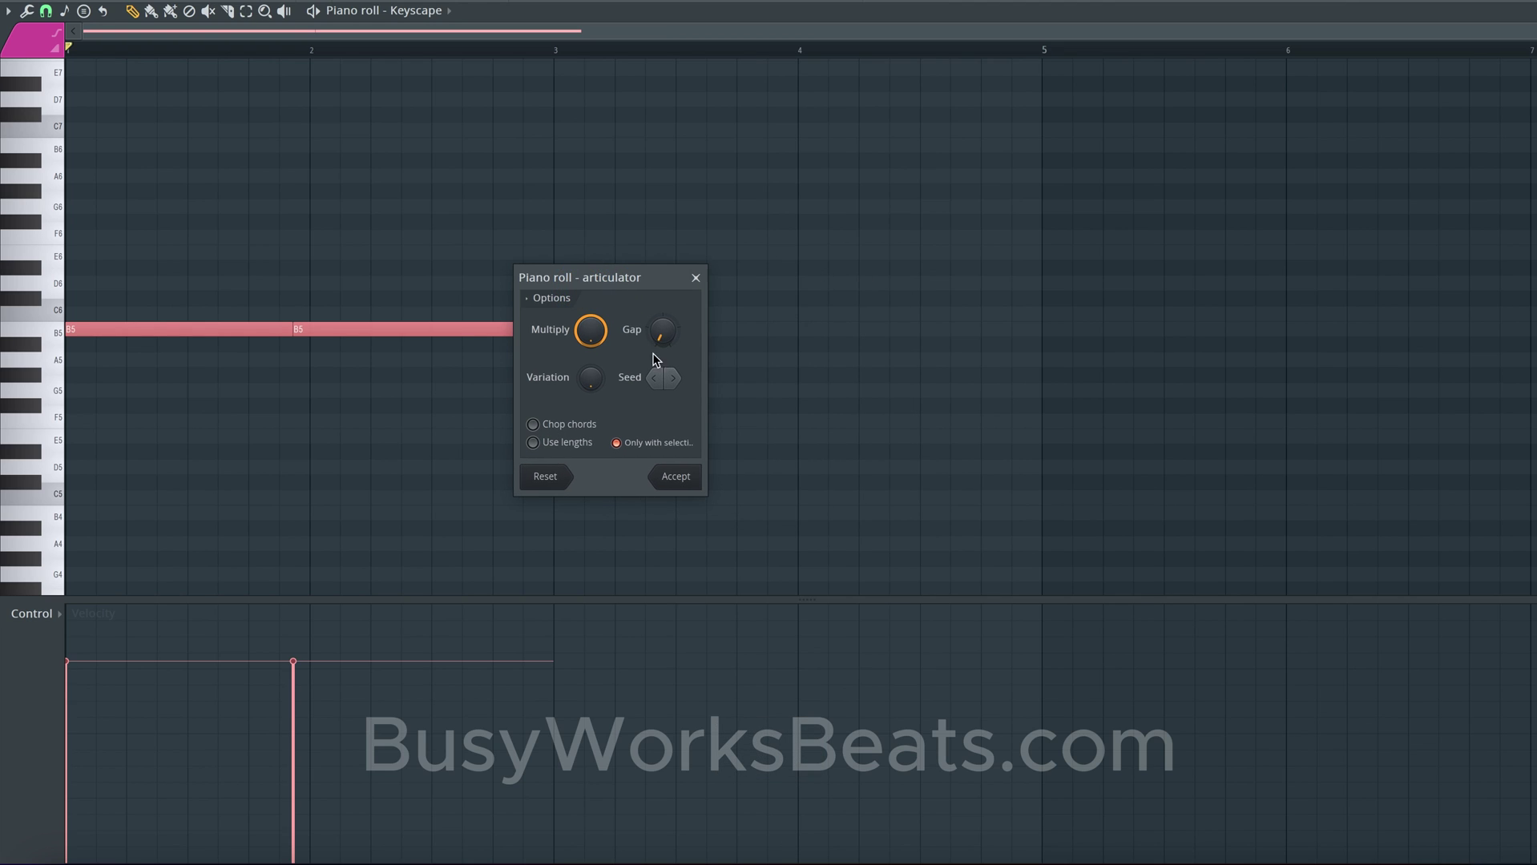
click(639, 443)
click(675, 477)
key(ctrl+d)
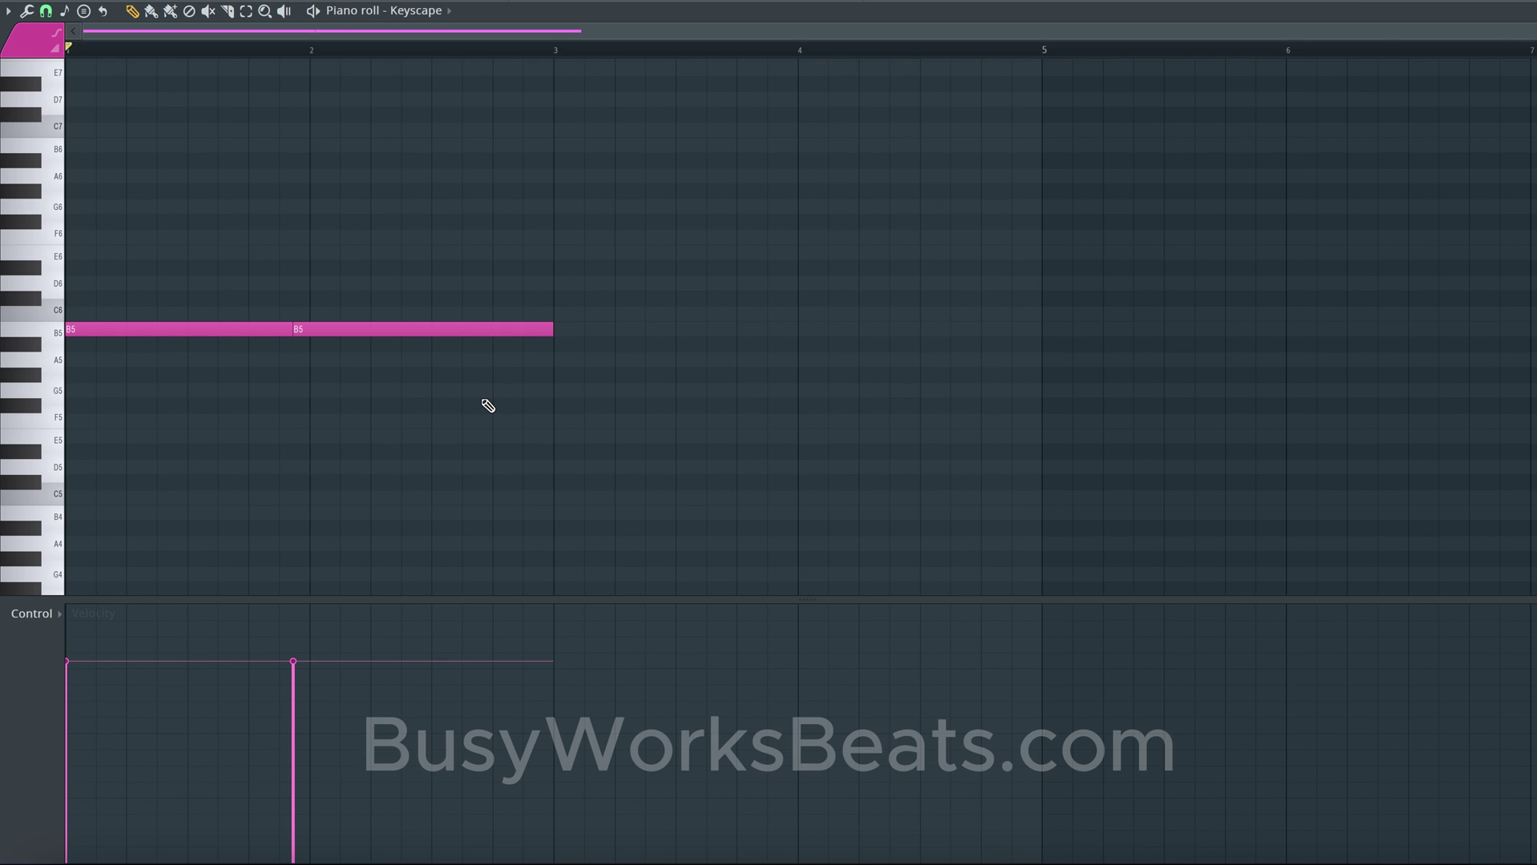
Step: Play back the two adjoining B5 notes and stop playback
key(space)
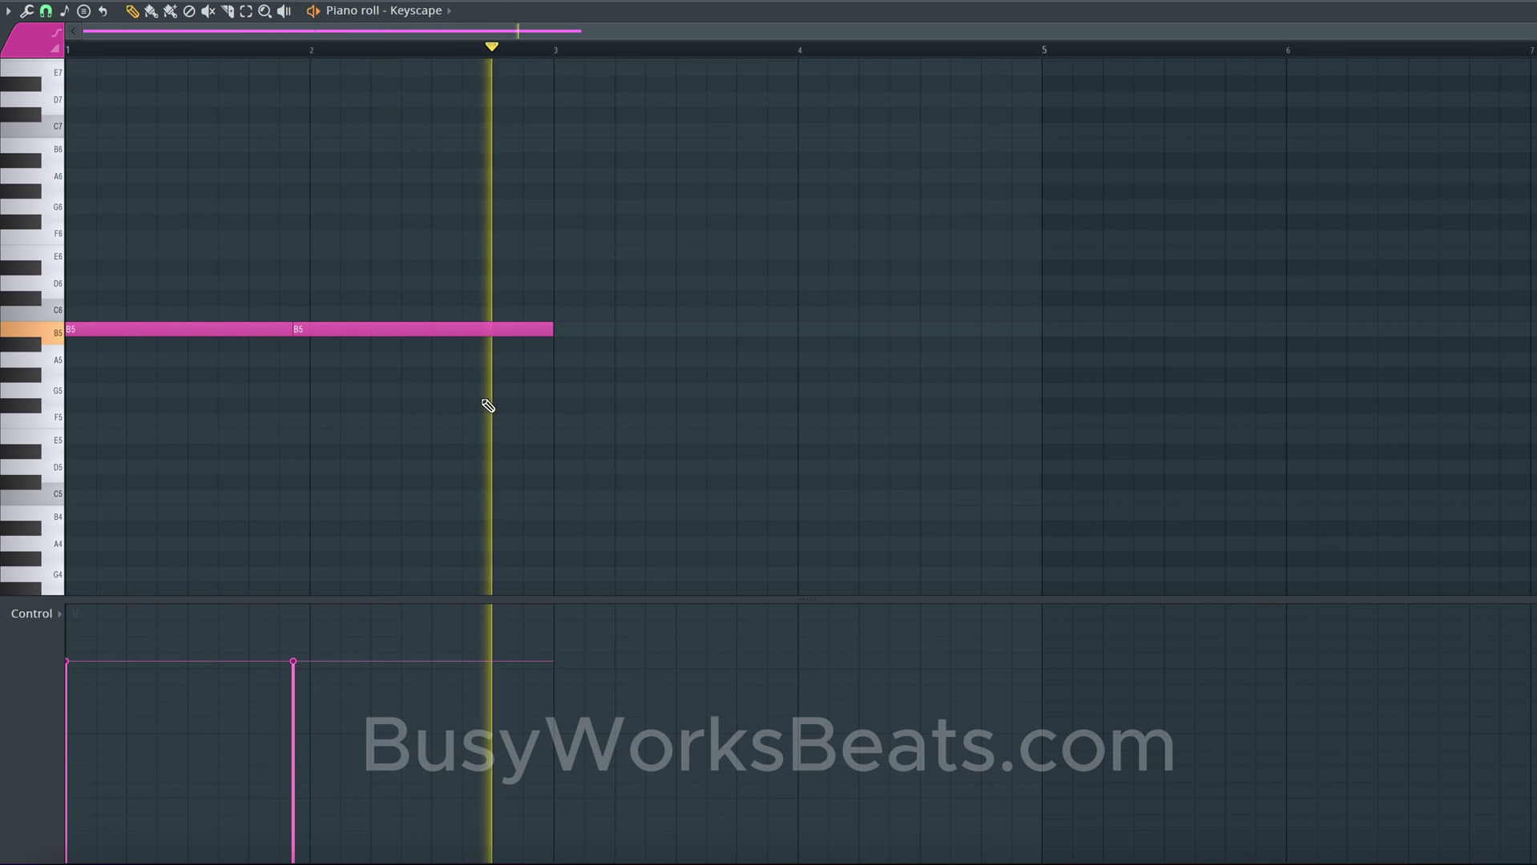
key(space)
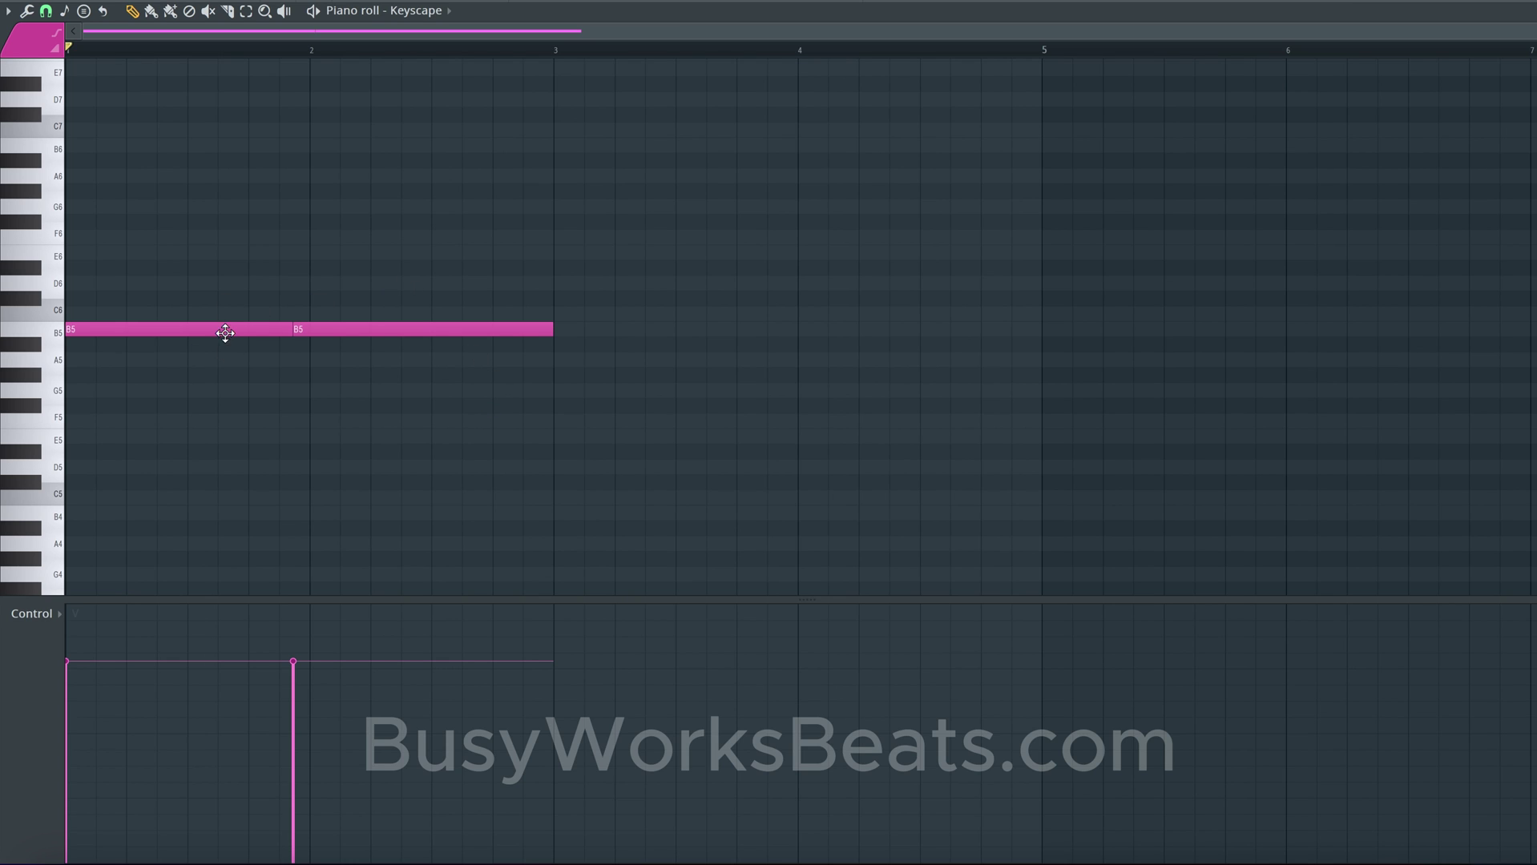
Step: Change the piano roll's grid color to a very dark red (#1A0708)
click(8, 11)
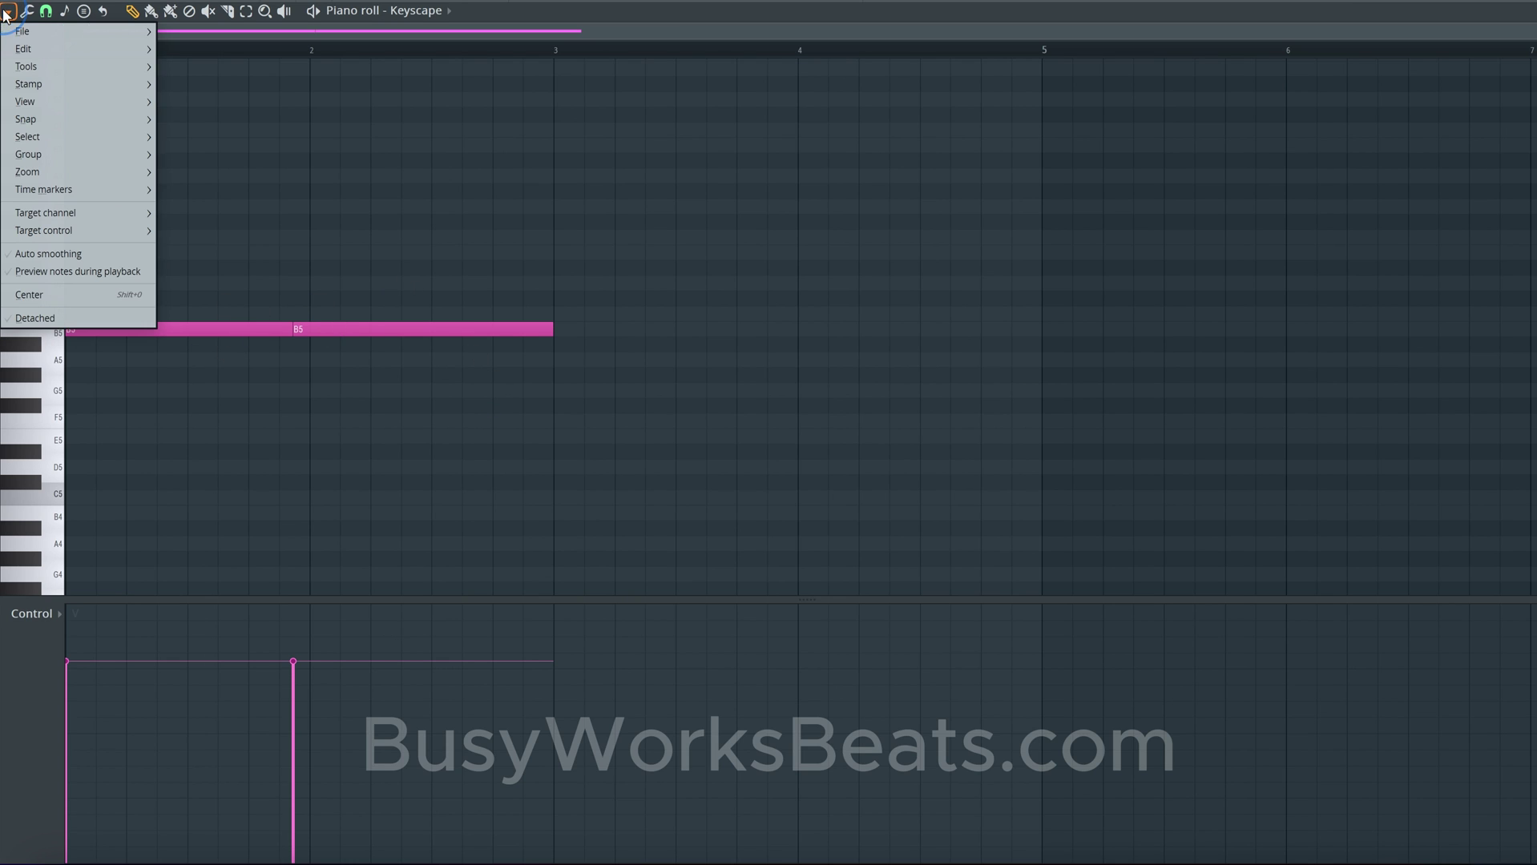
mouse_move(56, 80)
mouse_move(102, 99)
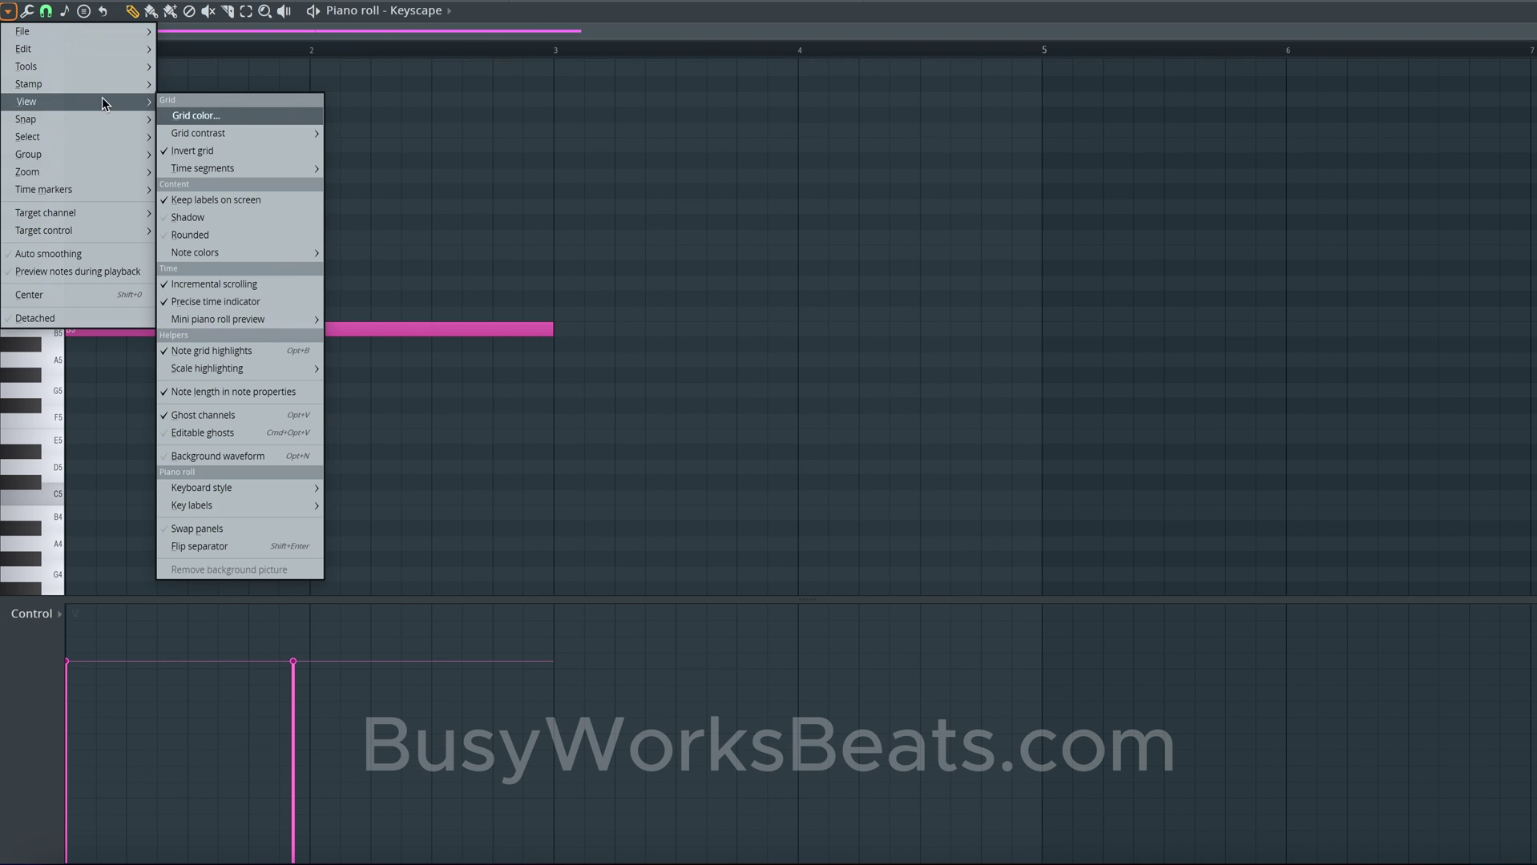
click(263, 119)
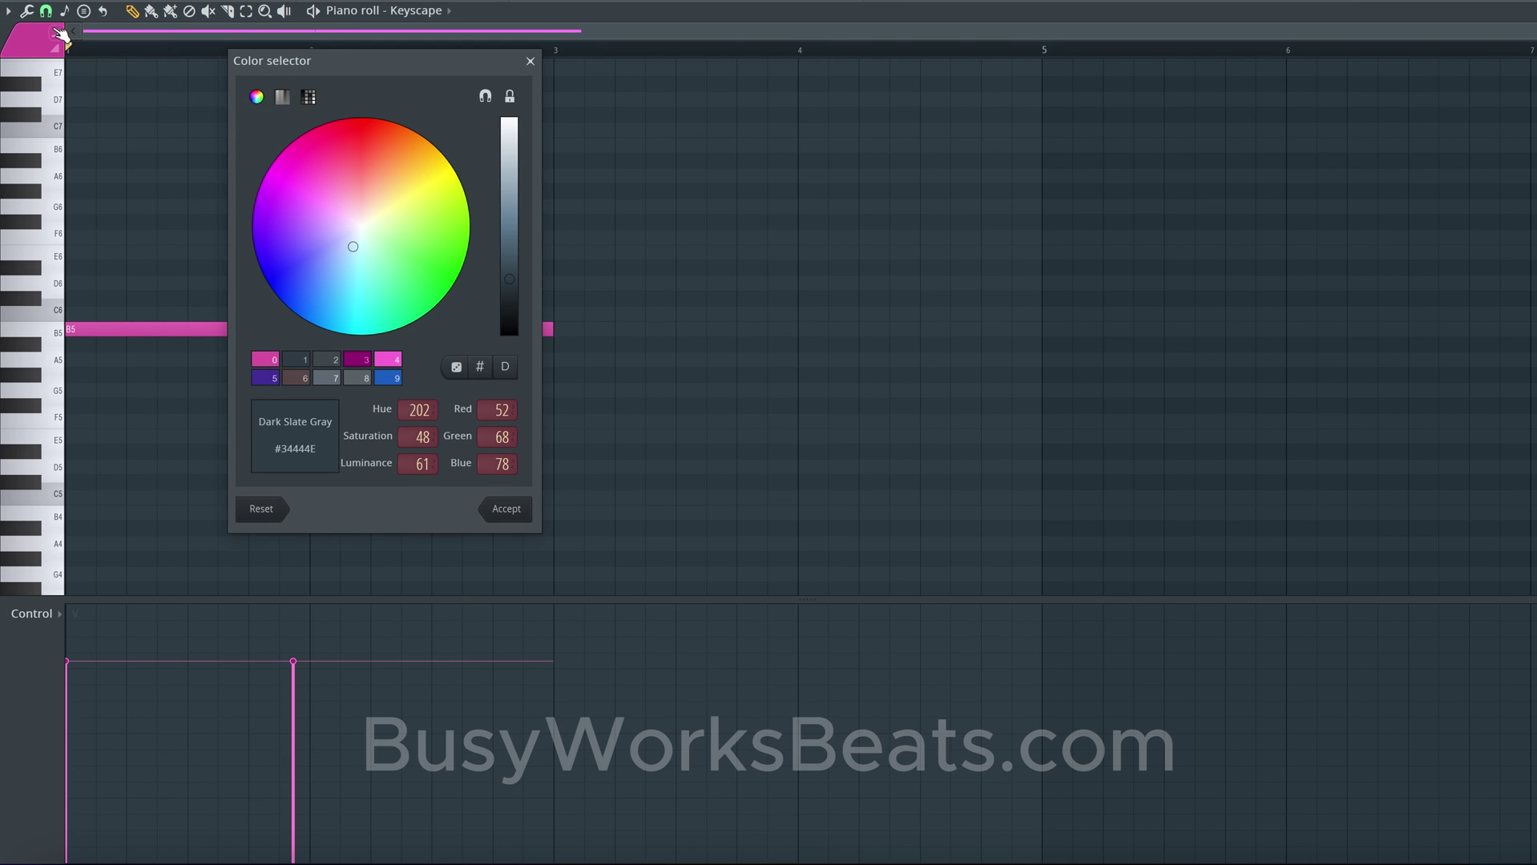
click(356, 173)
mouse_move(519, 309)
mouse_down()
mouse_move(516, 290)
mouse_move(510, 329)
mouse_up()
click(393, 243)
drag(399, 213, 360, 168)
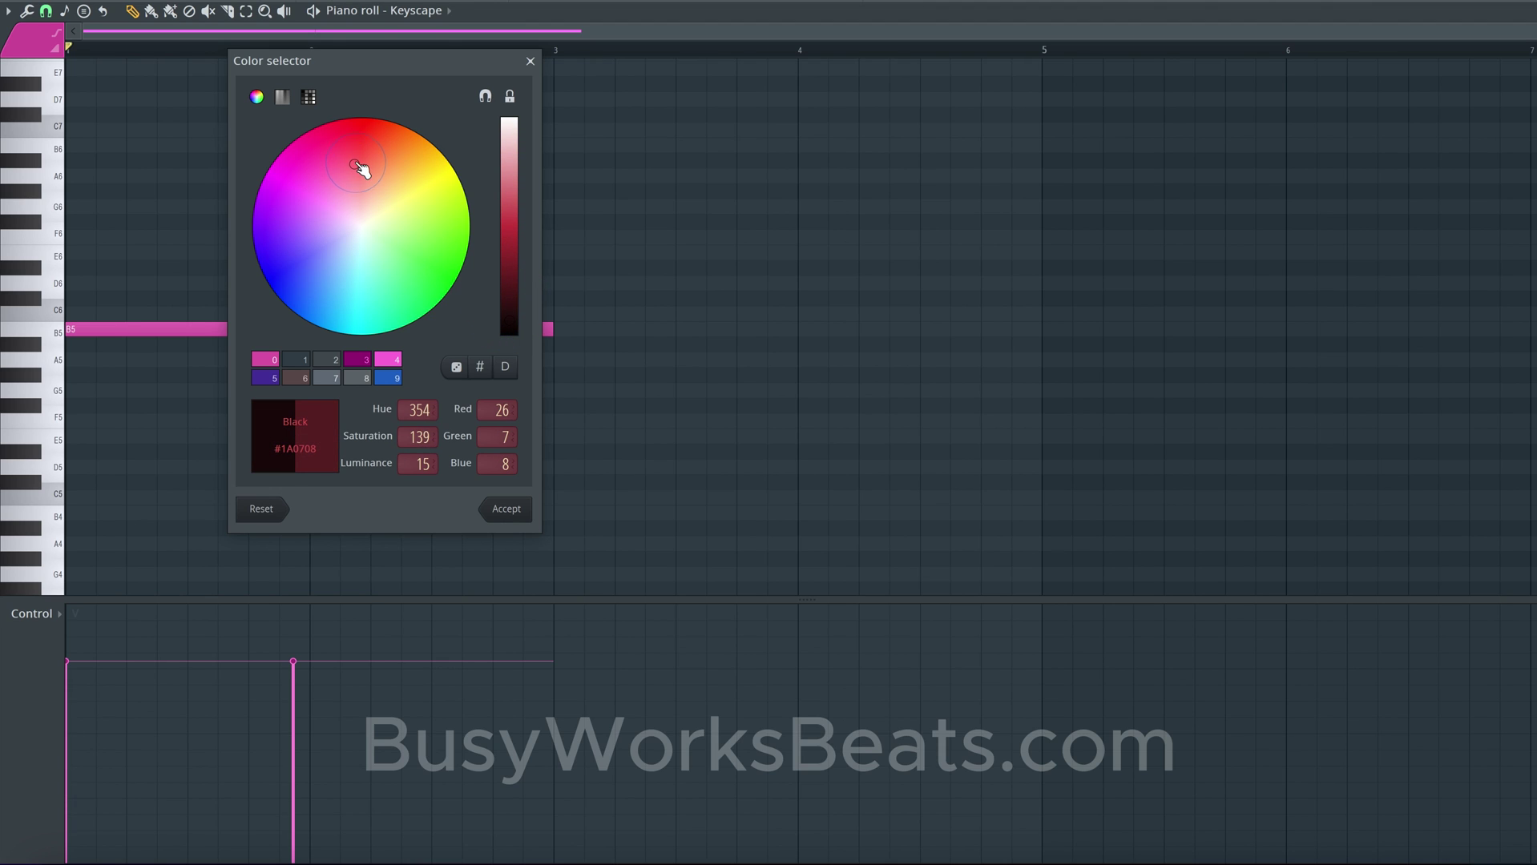
click(503, 508)
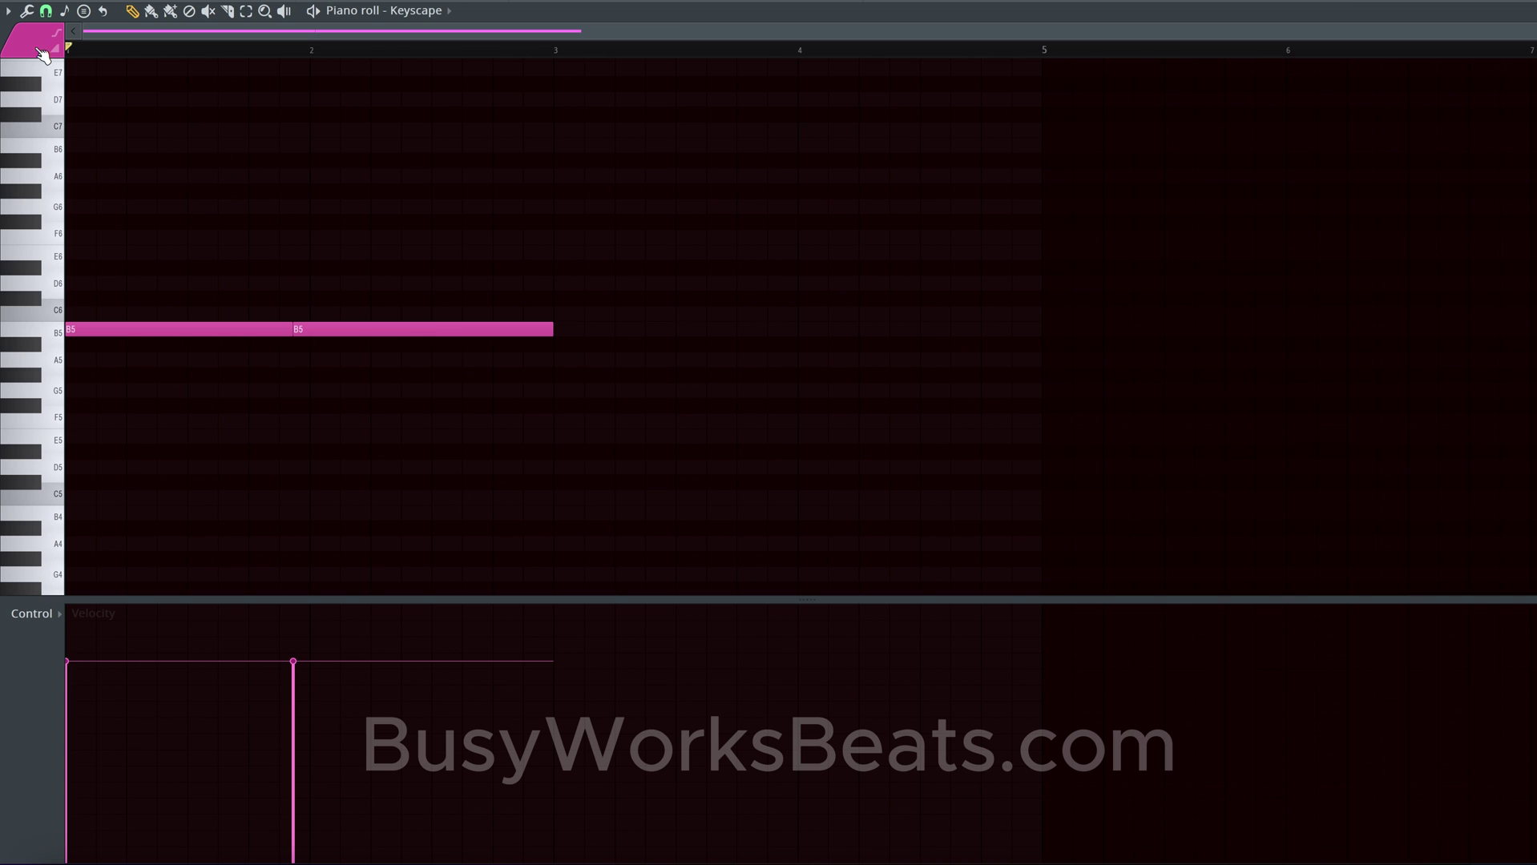
Step: Reset the piano roll's grid color to its default
click(8, 12)
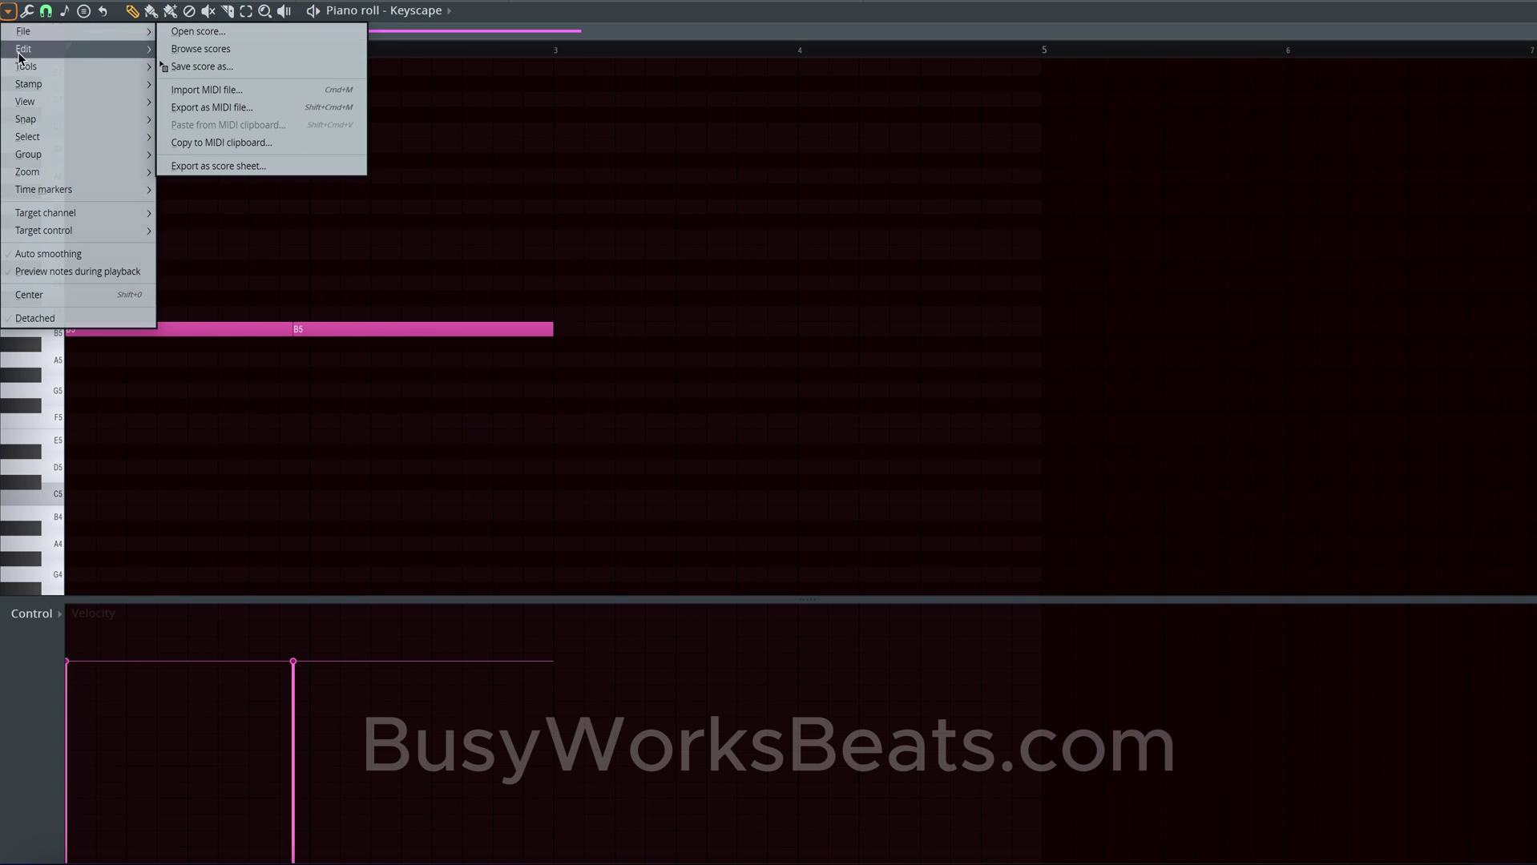
mouse_move(41, 85)
click(233, 118)
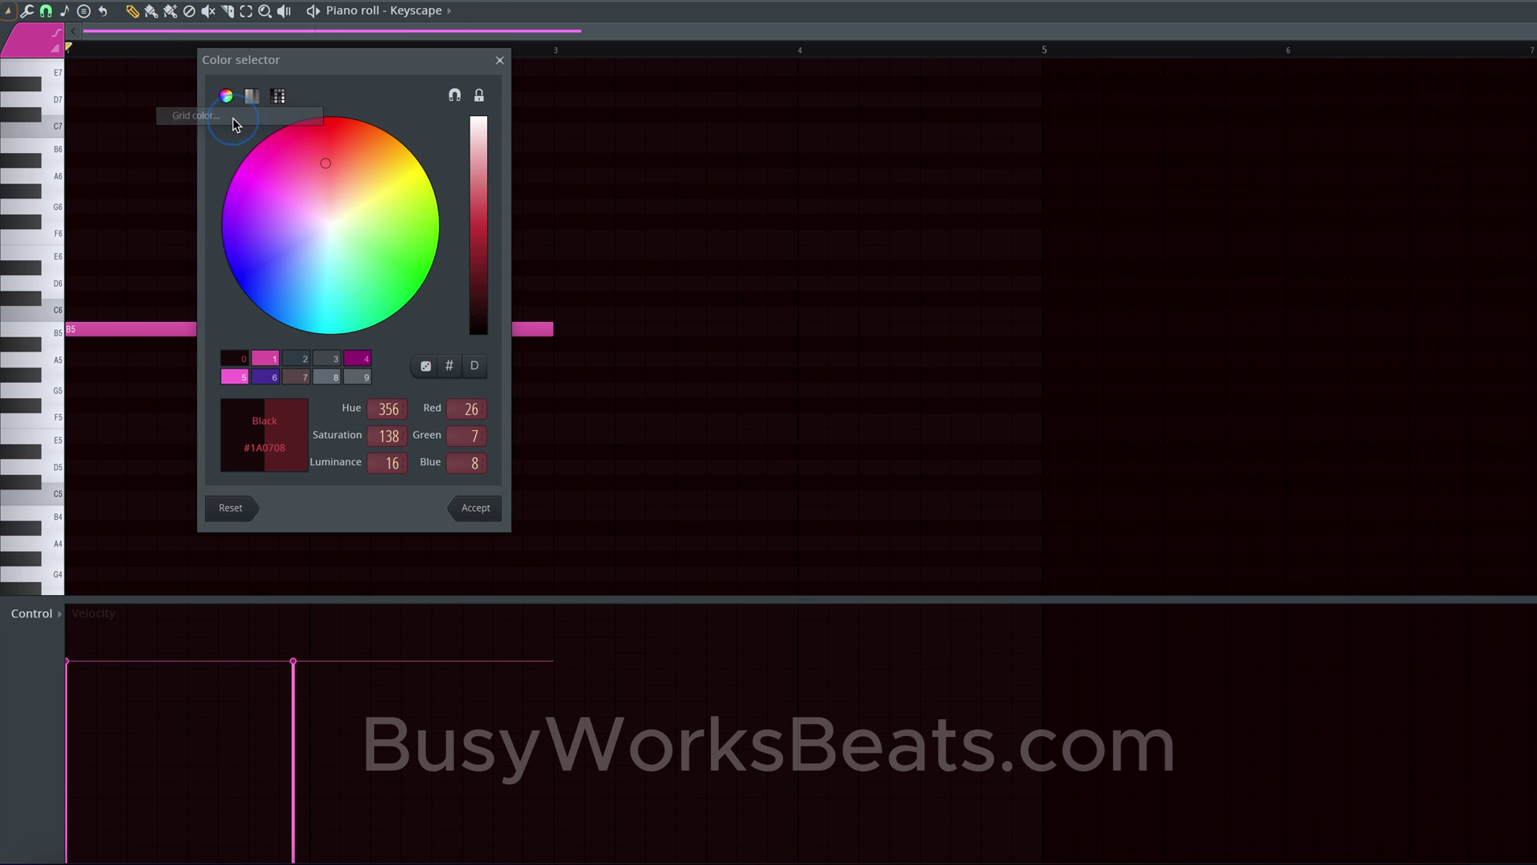
click(477, 365)
click(484, 505)
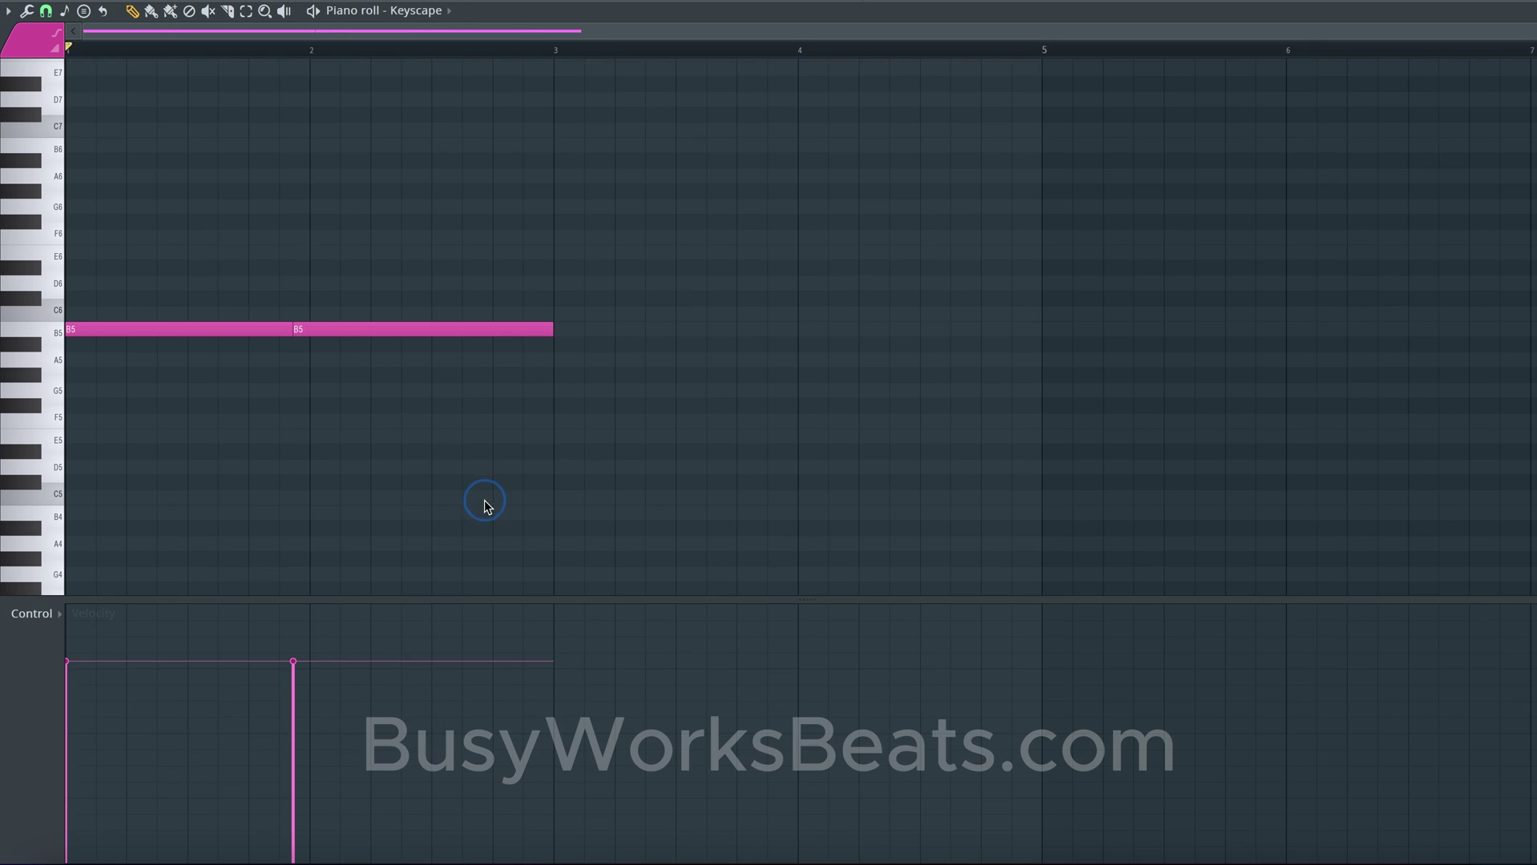
Step: Reset the current note color from its color selector to the default
click(36, 40)
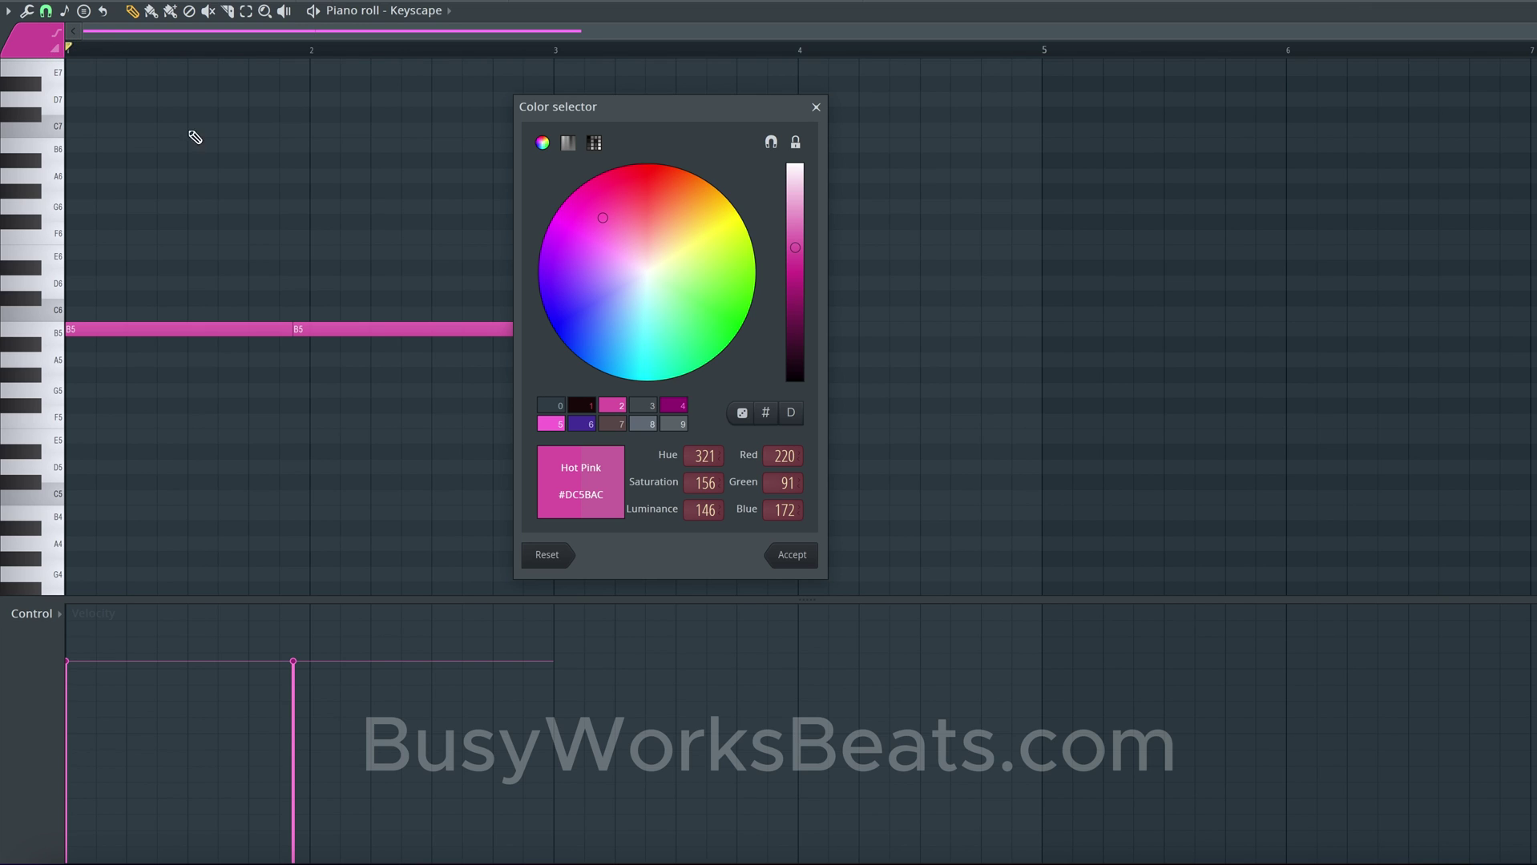
click(794, 414)
click(792, 554)
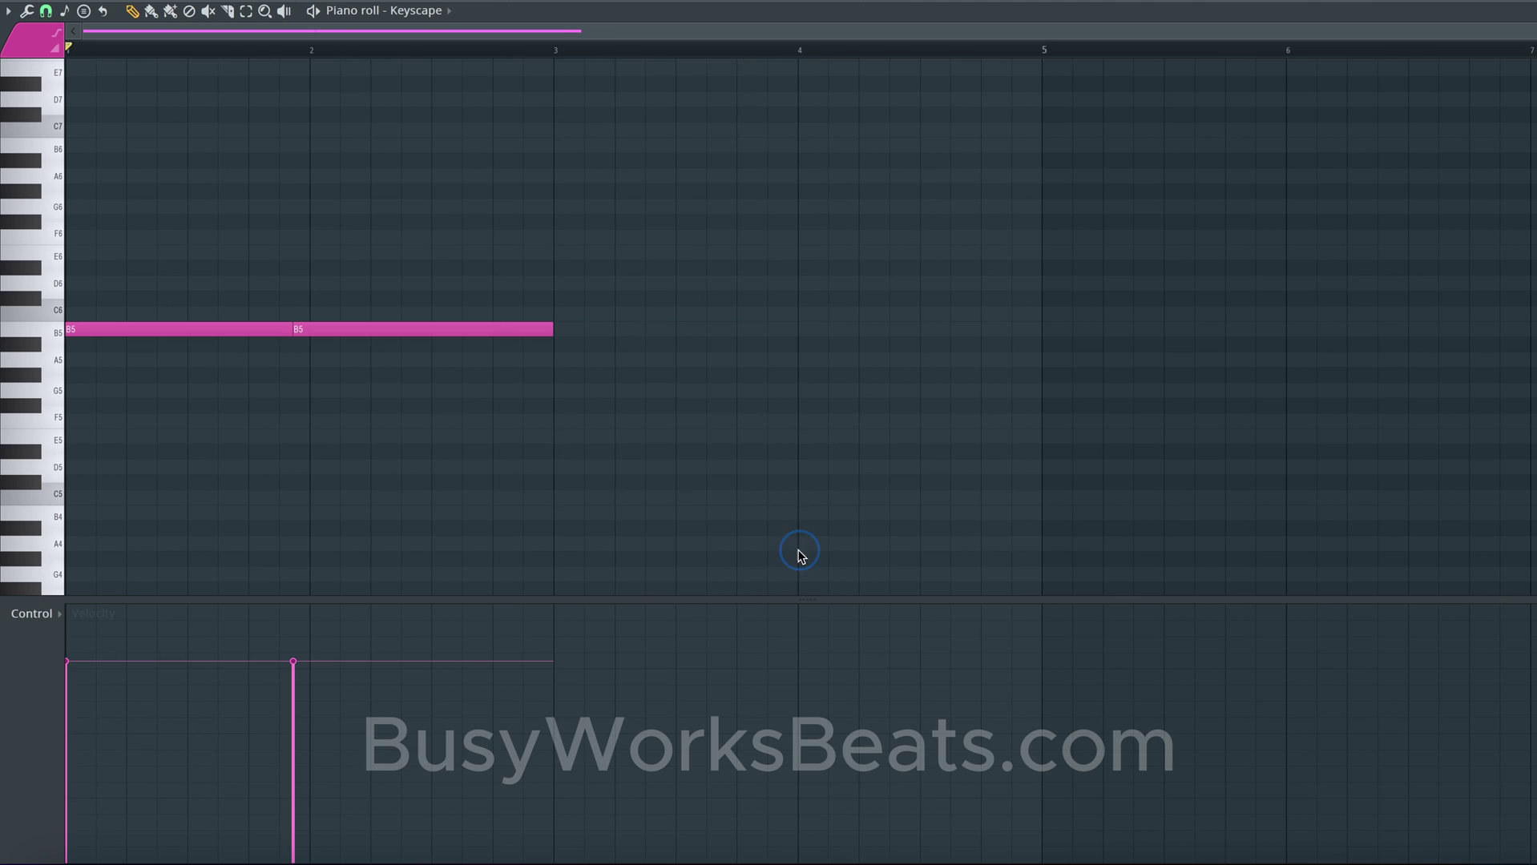
Step: Delete the second B5 note and redraw it at bar 2, finishing by clearing both B5 notes
click(355, 333)
right_click(356, 334)
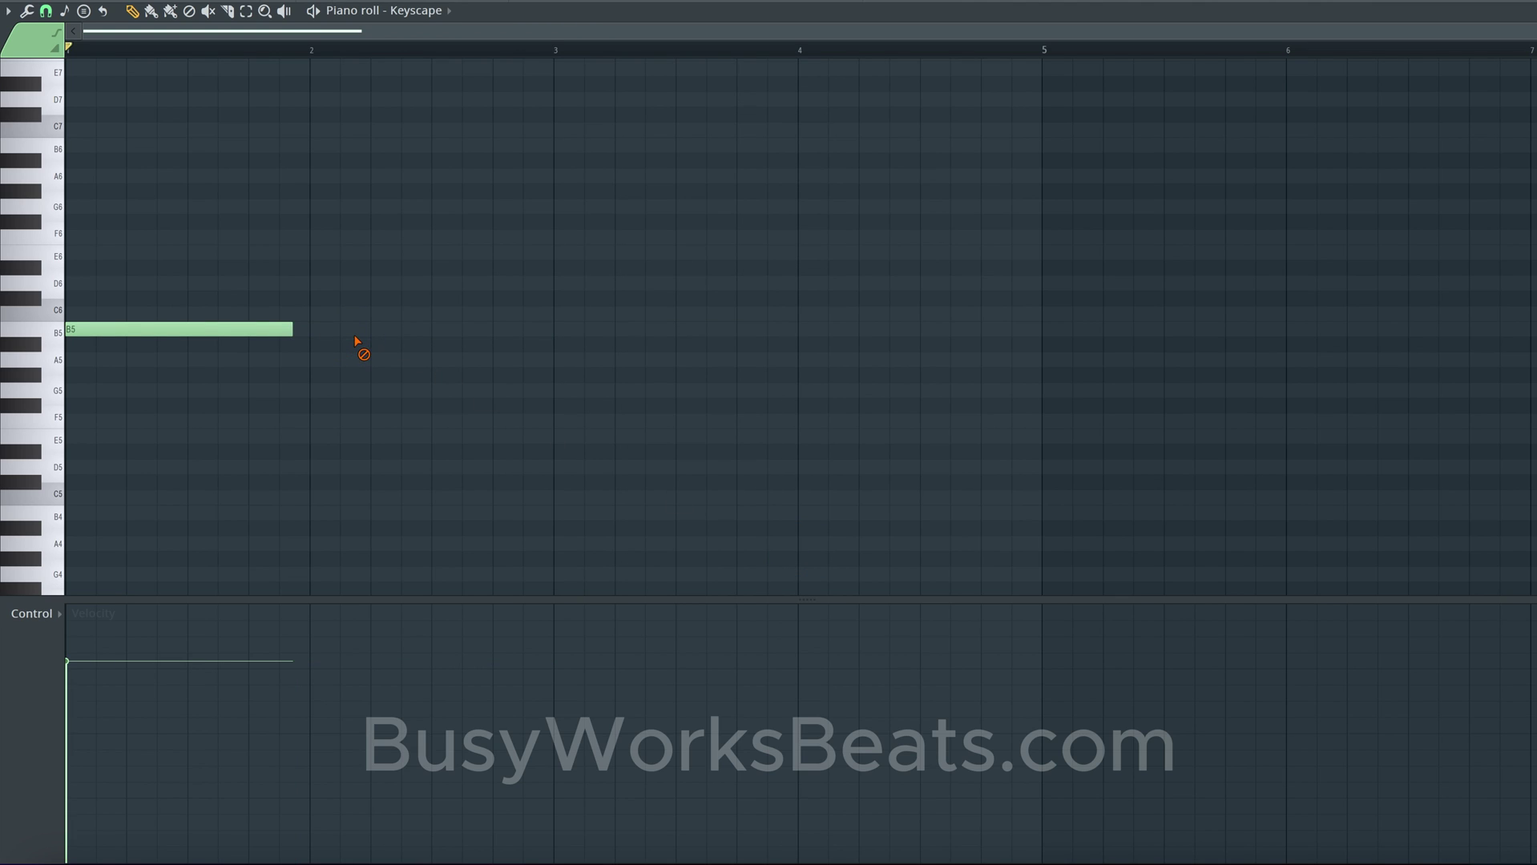
key(p)
click(315, 329)
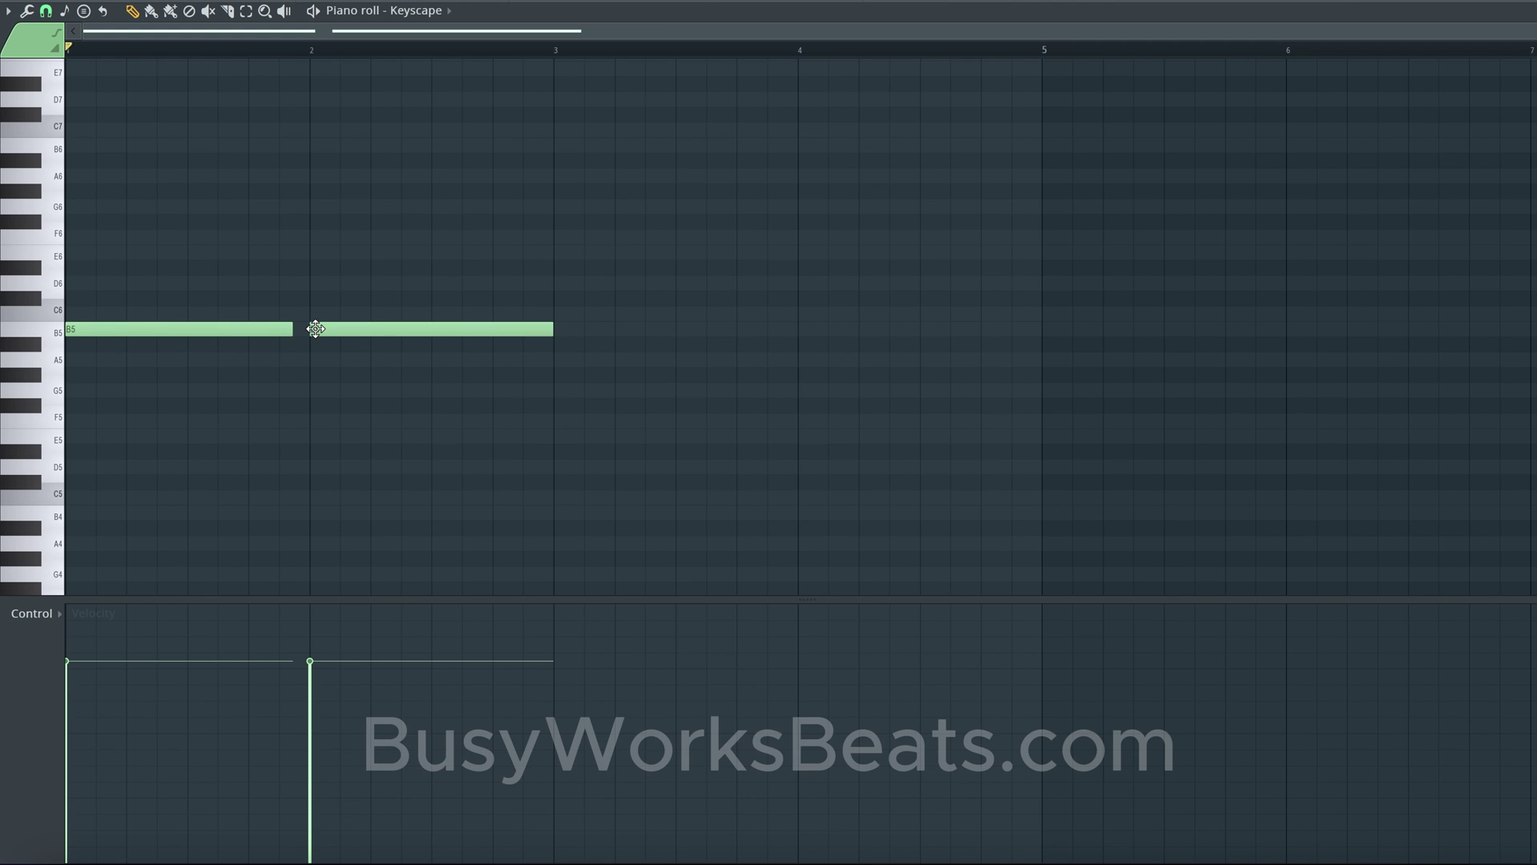
right_click(316, 328)
right_click(202, 328)
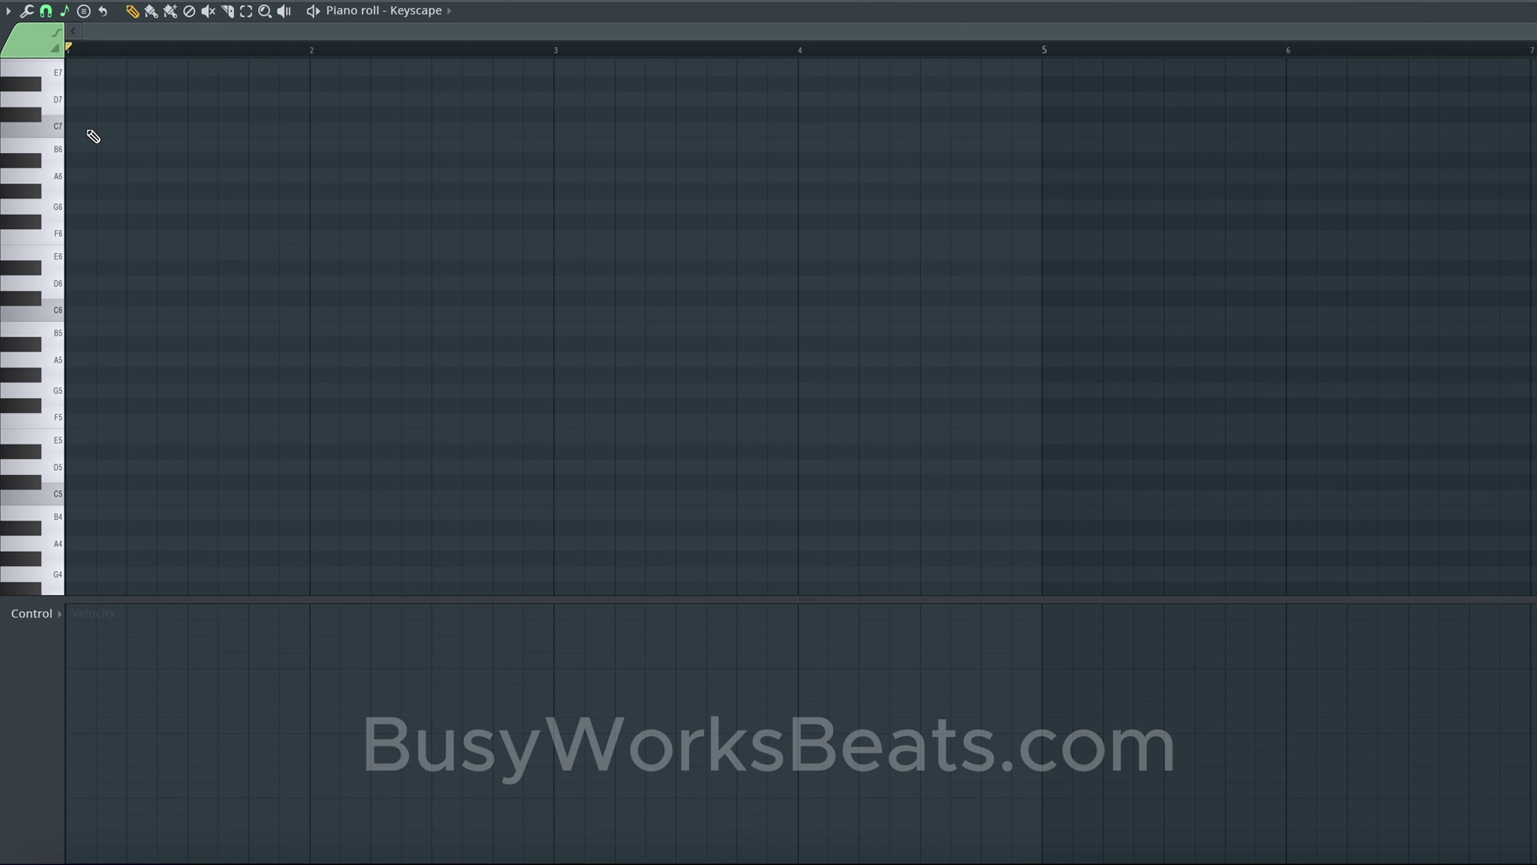
Step: Turn off snap to scale and set the scale highlighting to Minor Natural (Aeolian) with root note C
click(64, 15)
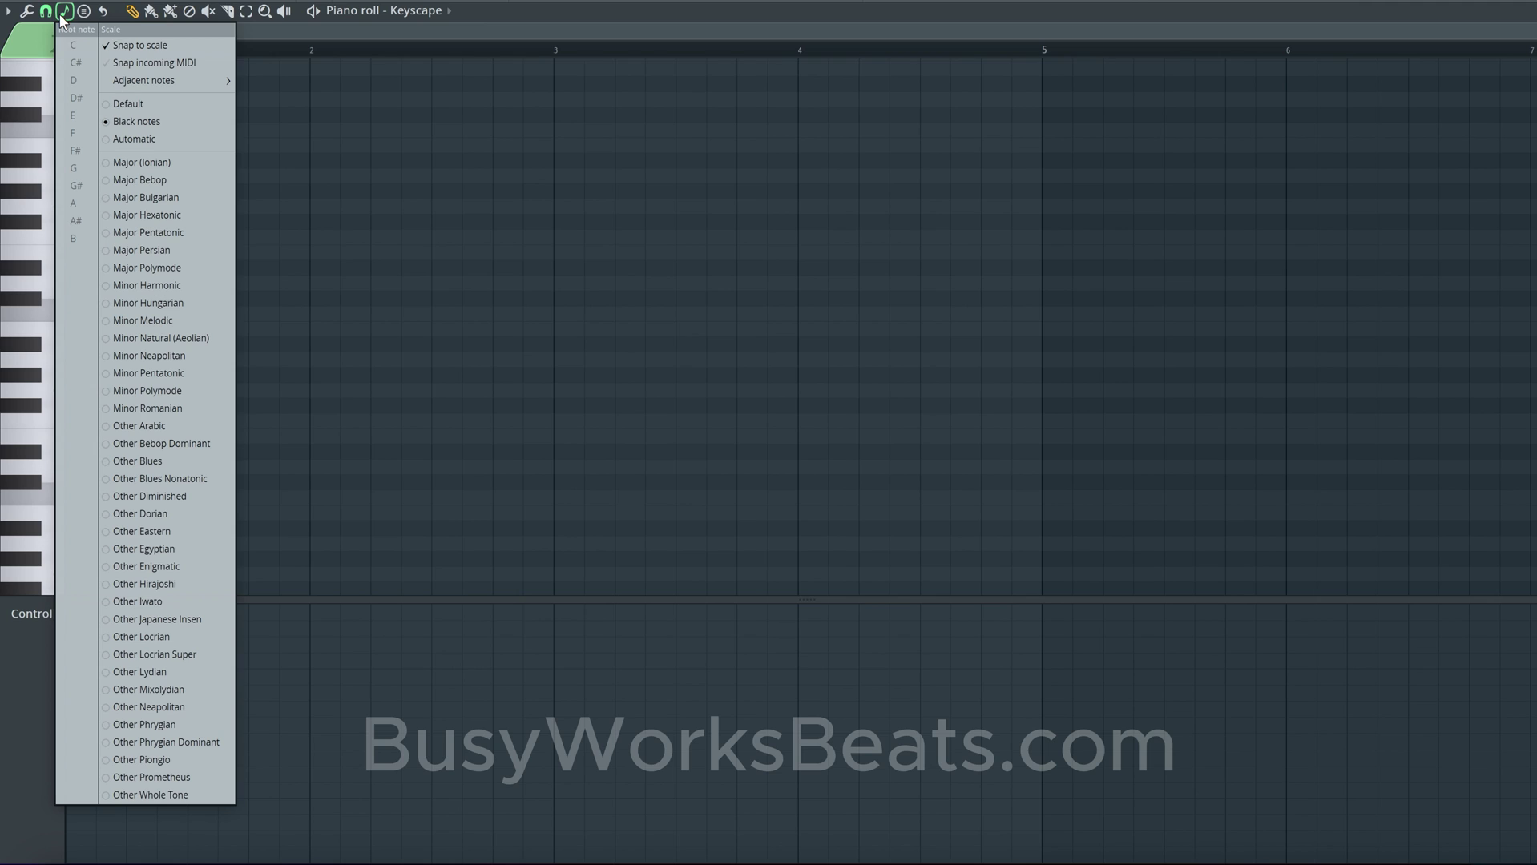
click(142, 60)
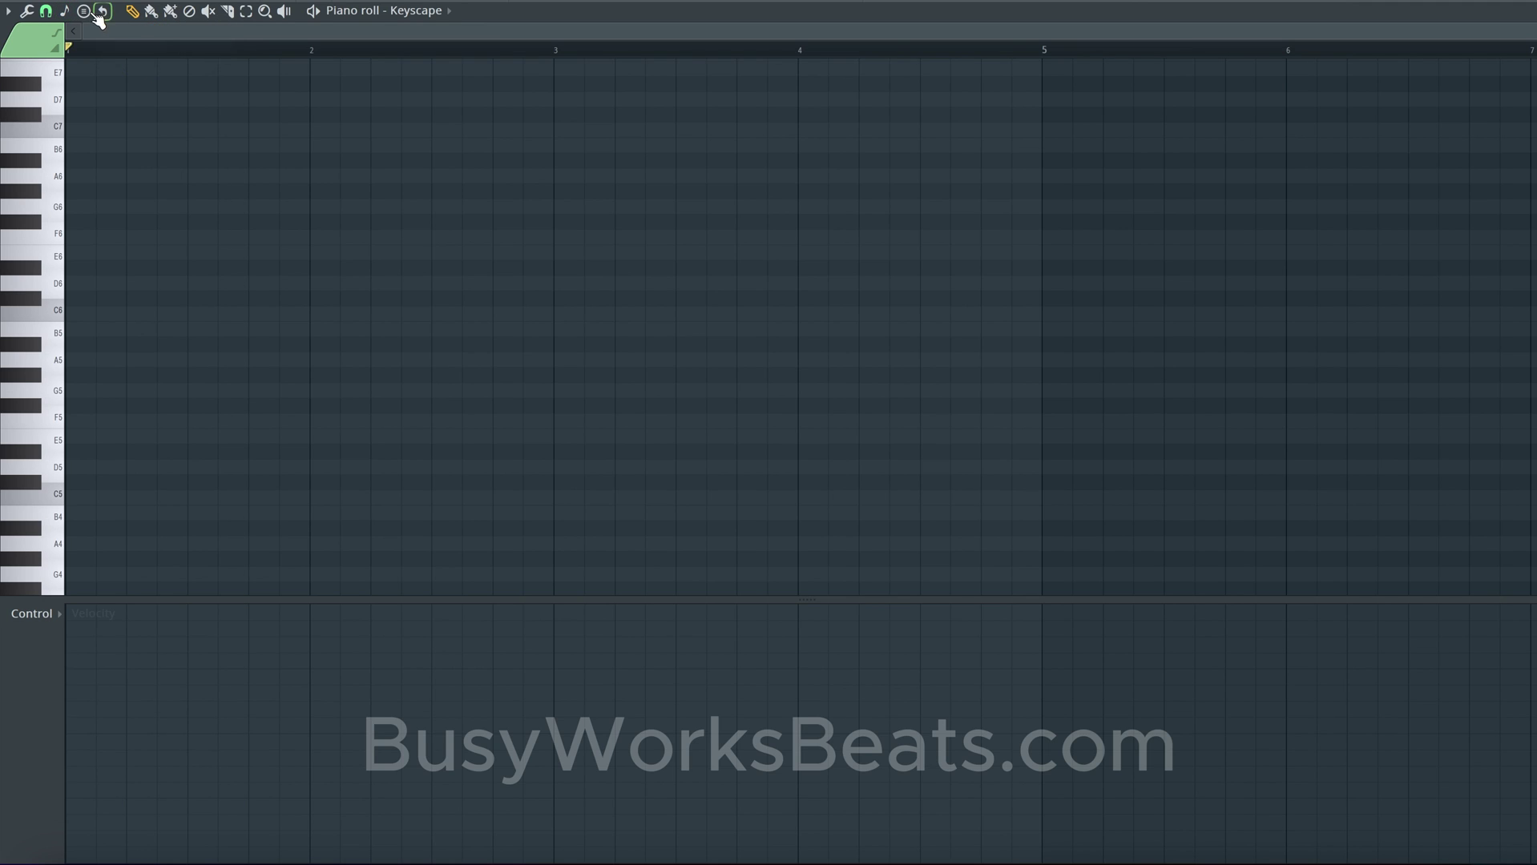
click(64, 12)
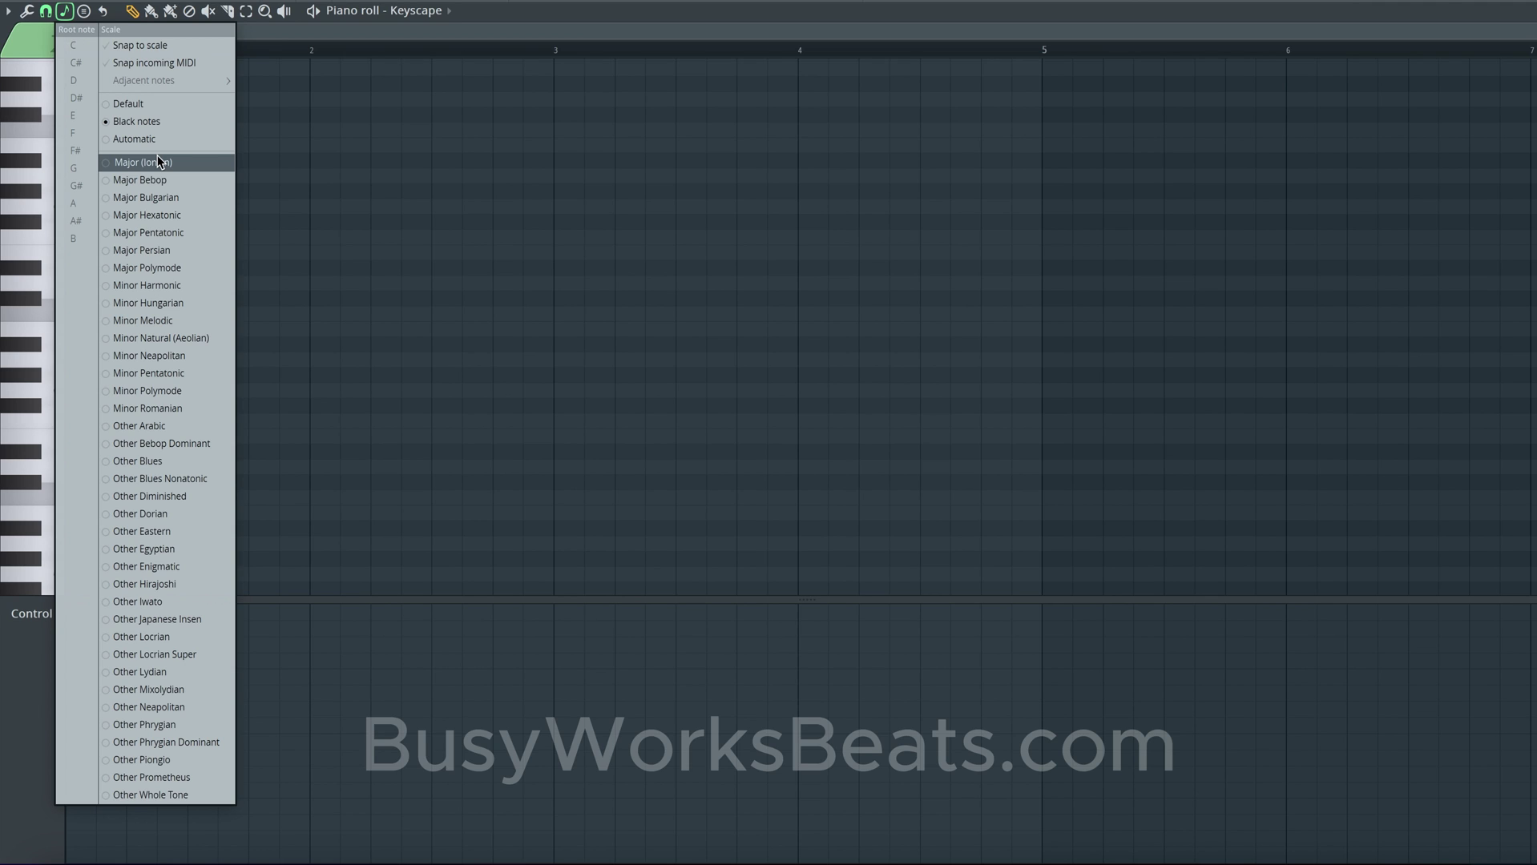
click(68, 15)
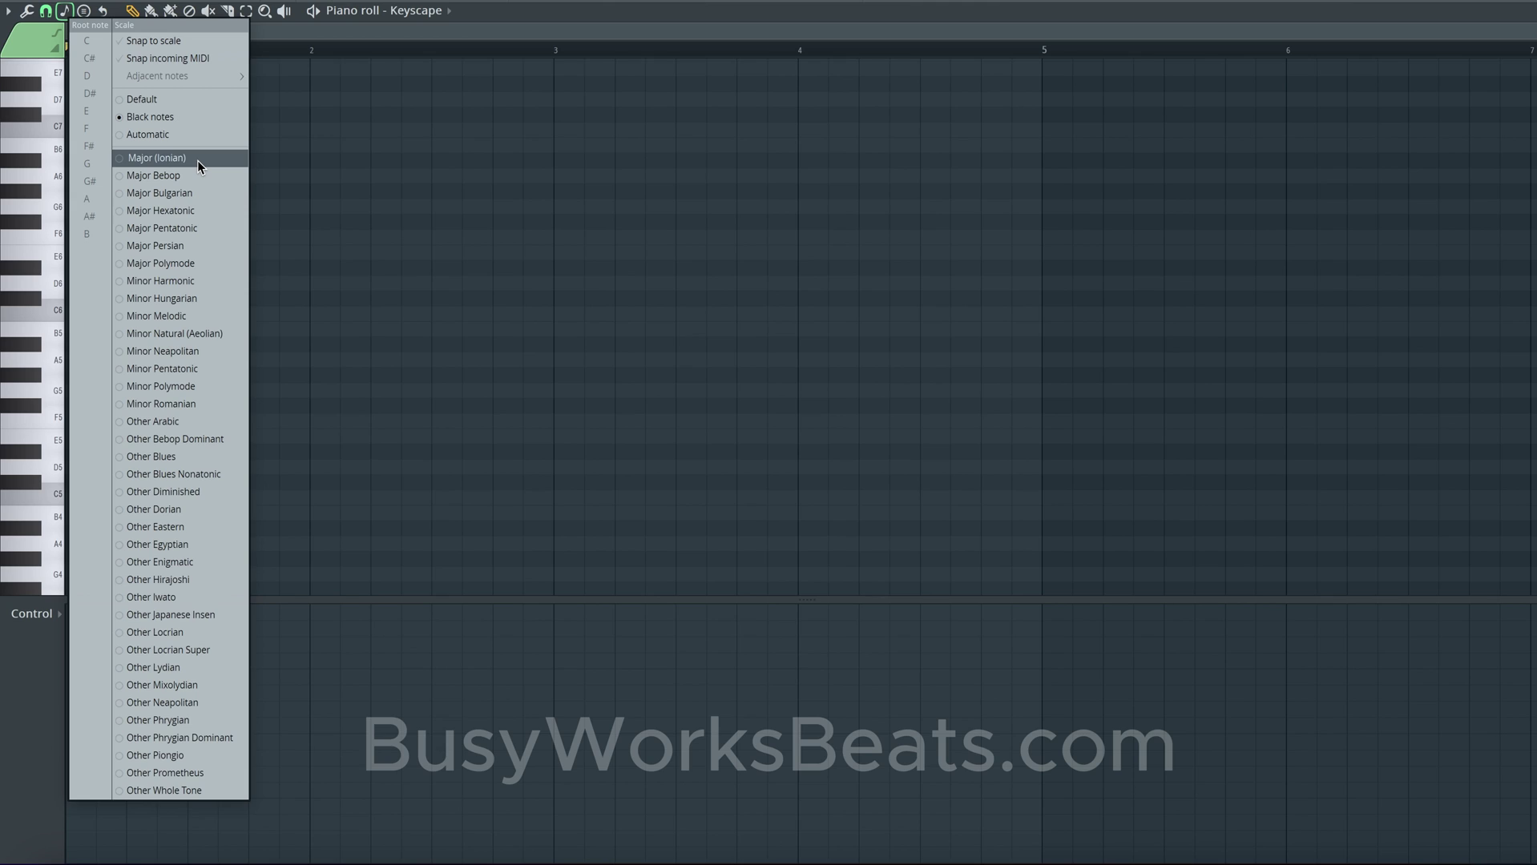
click(177, 334)
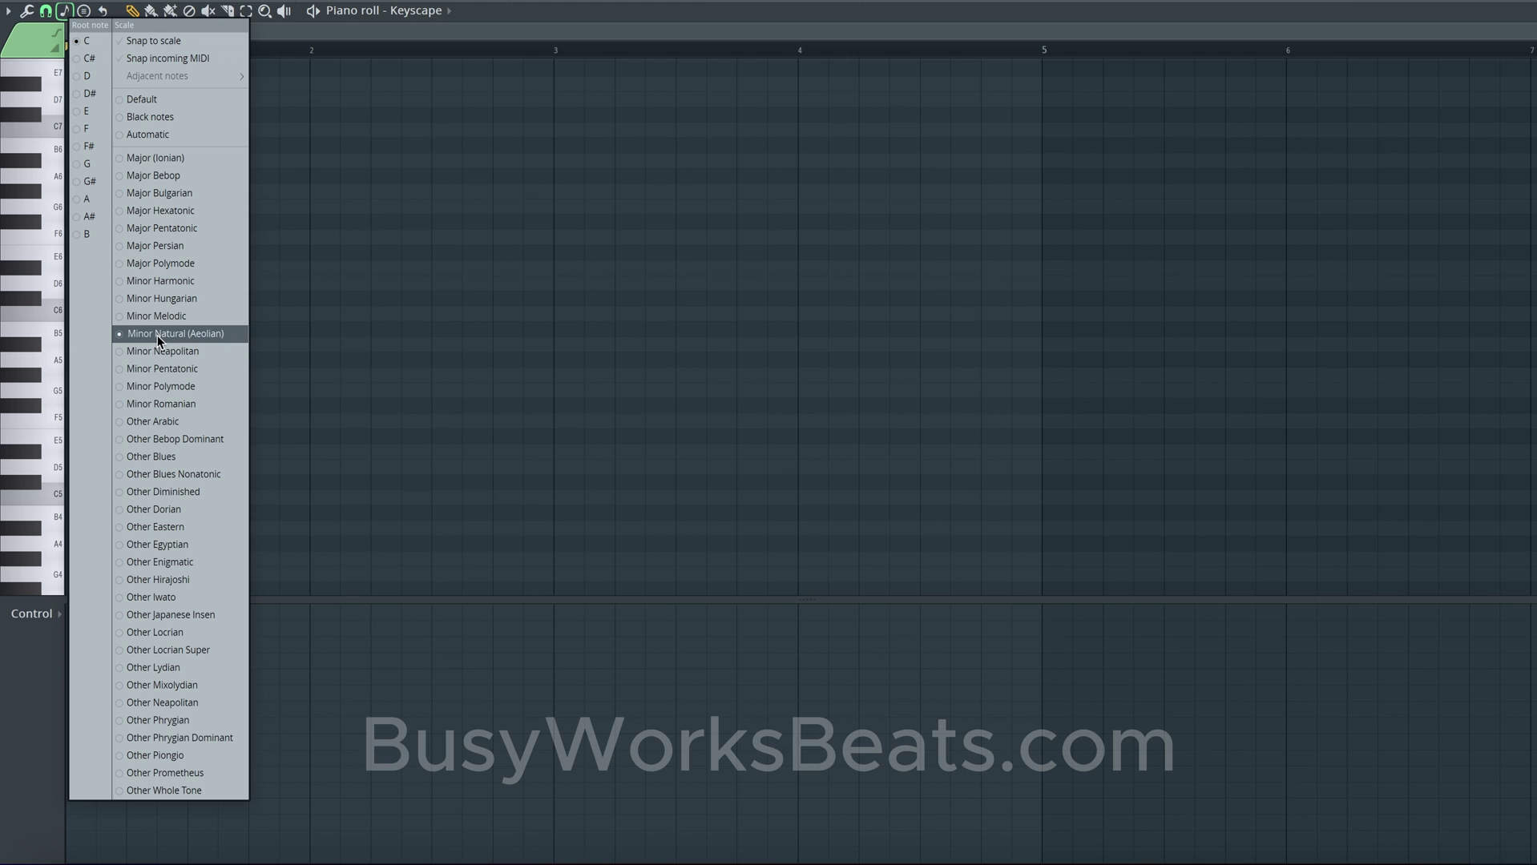
click(329, 338)
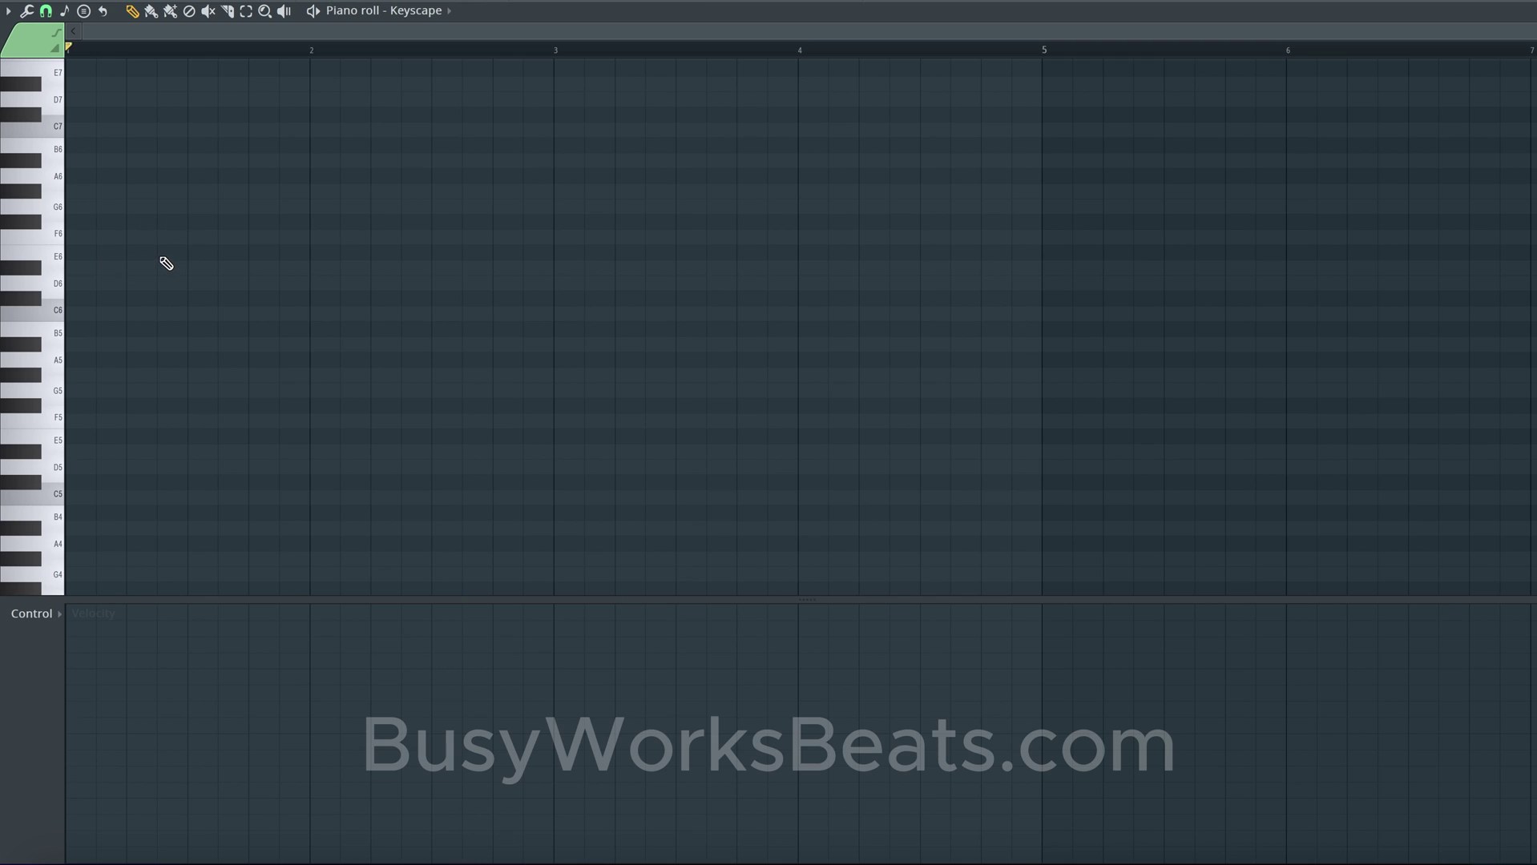
Step: Review the scale options and turn on snap to scale for the C minor scale
click(68, 10)
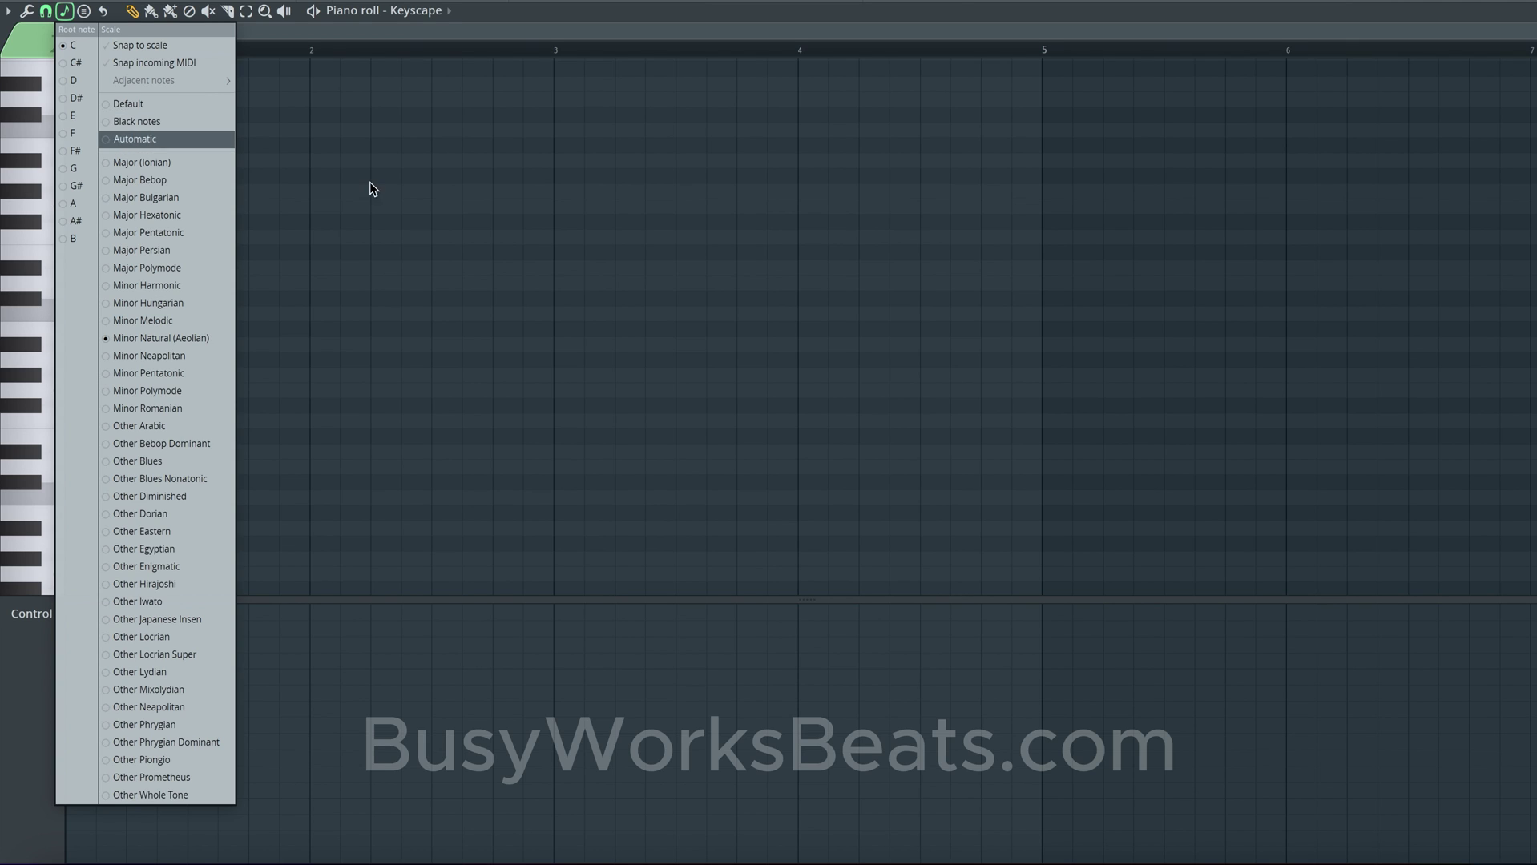
click(515, 372)
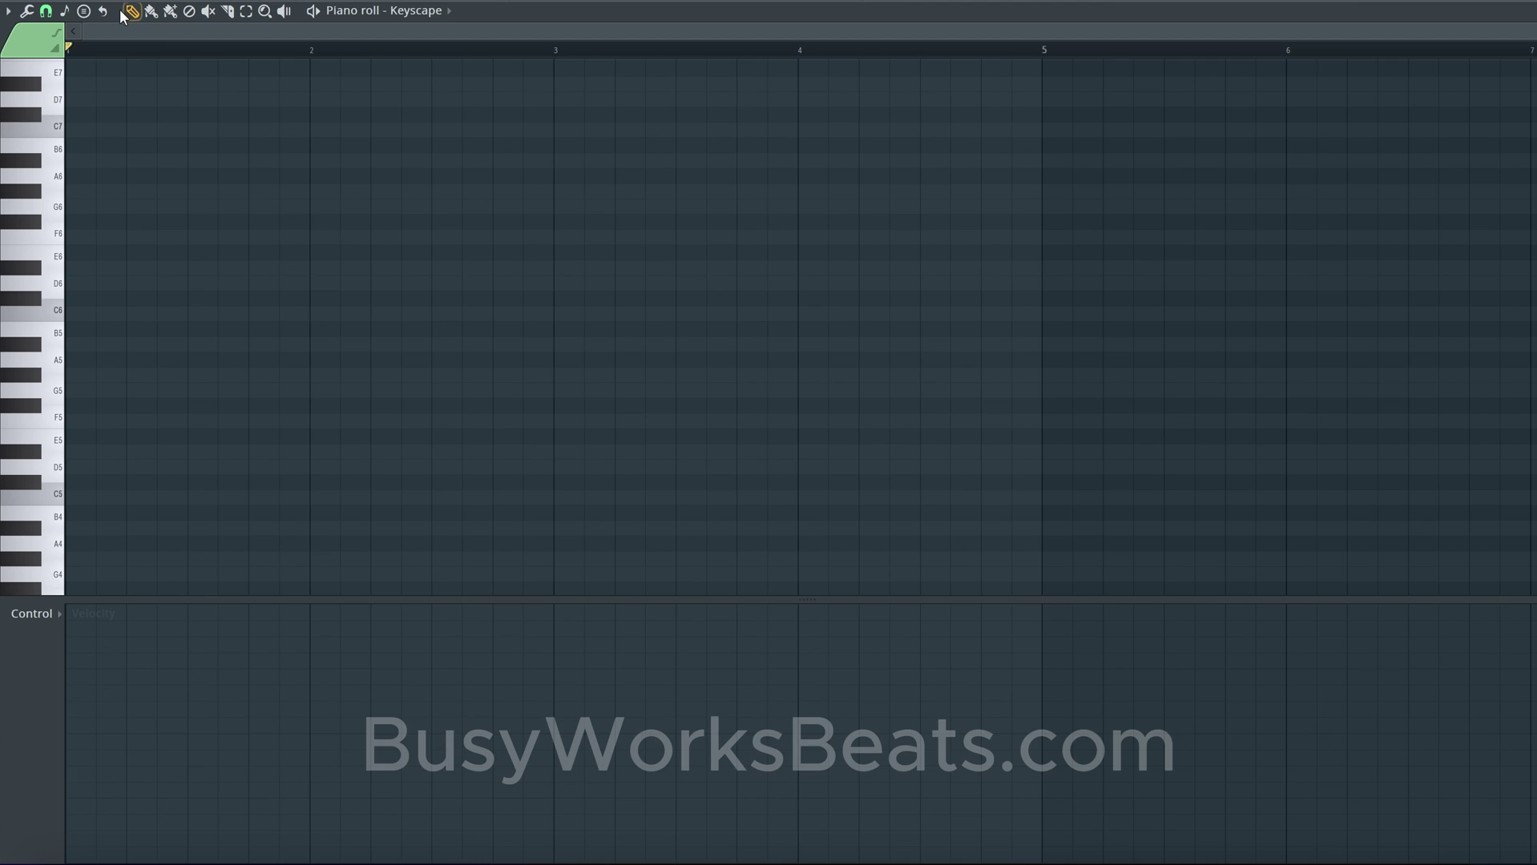
click(64, 11)
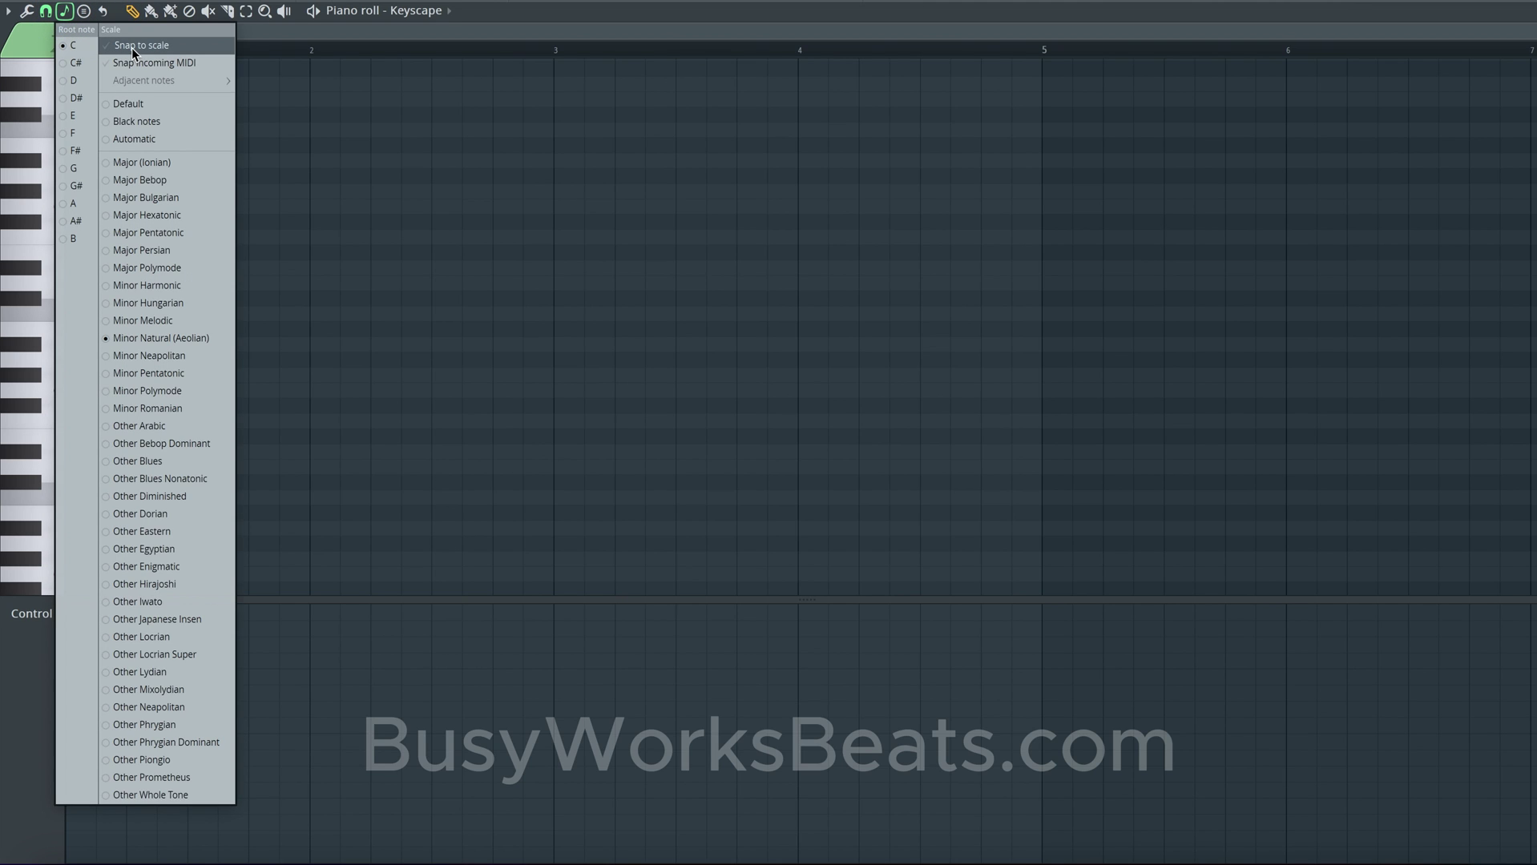
click(132, 47)
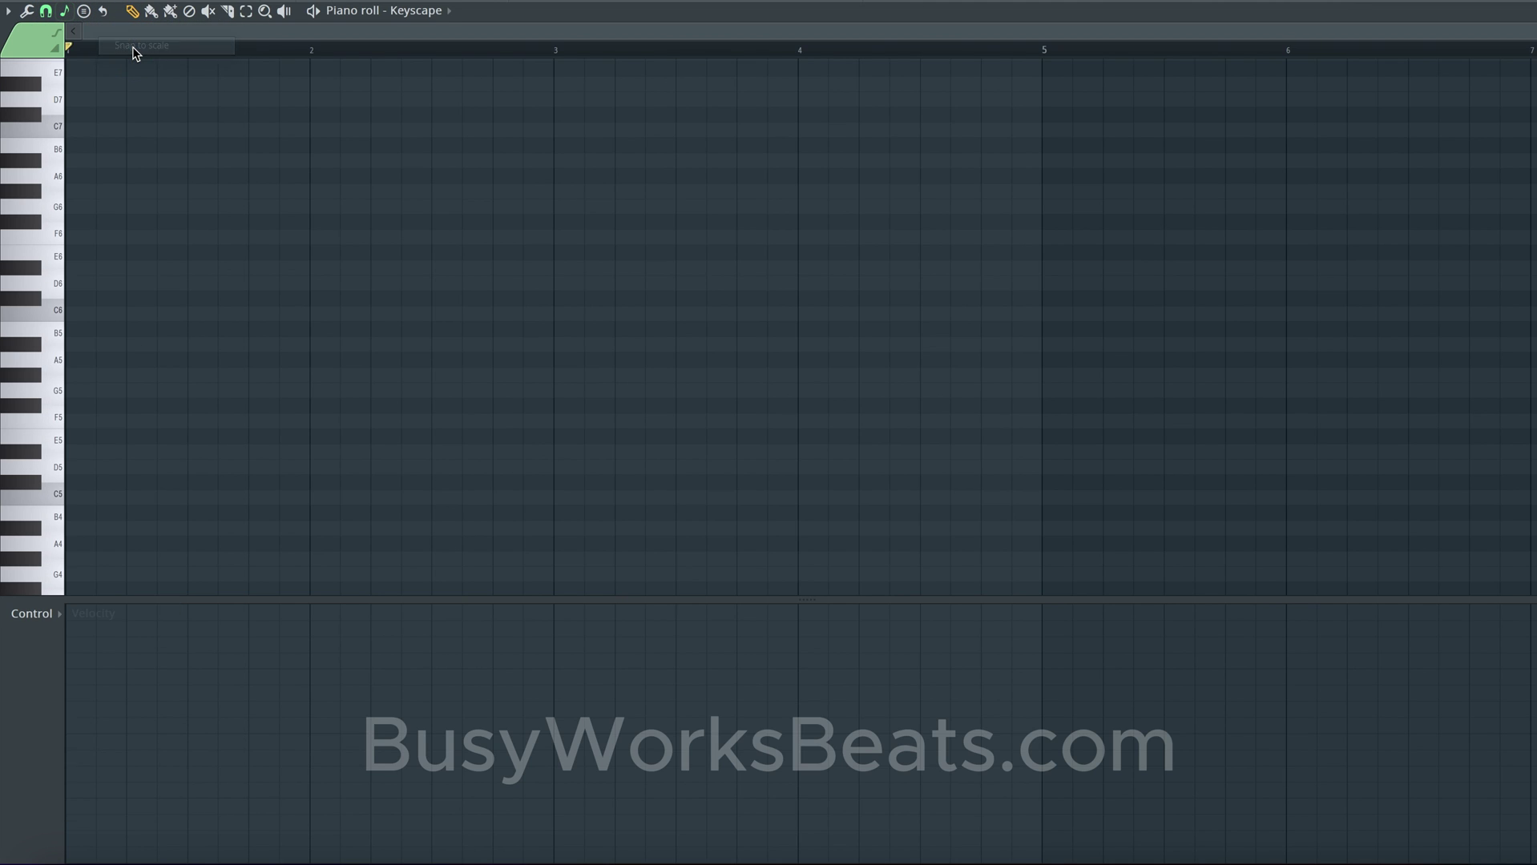
Step: Draw a one-bar C6 note at bar 1, try a D6 note one beat in, and delete the D6 note
click(78, 314)
click(124, 299)
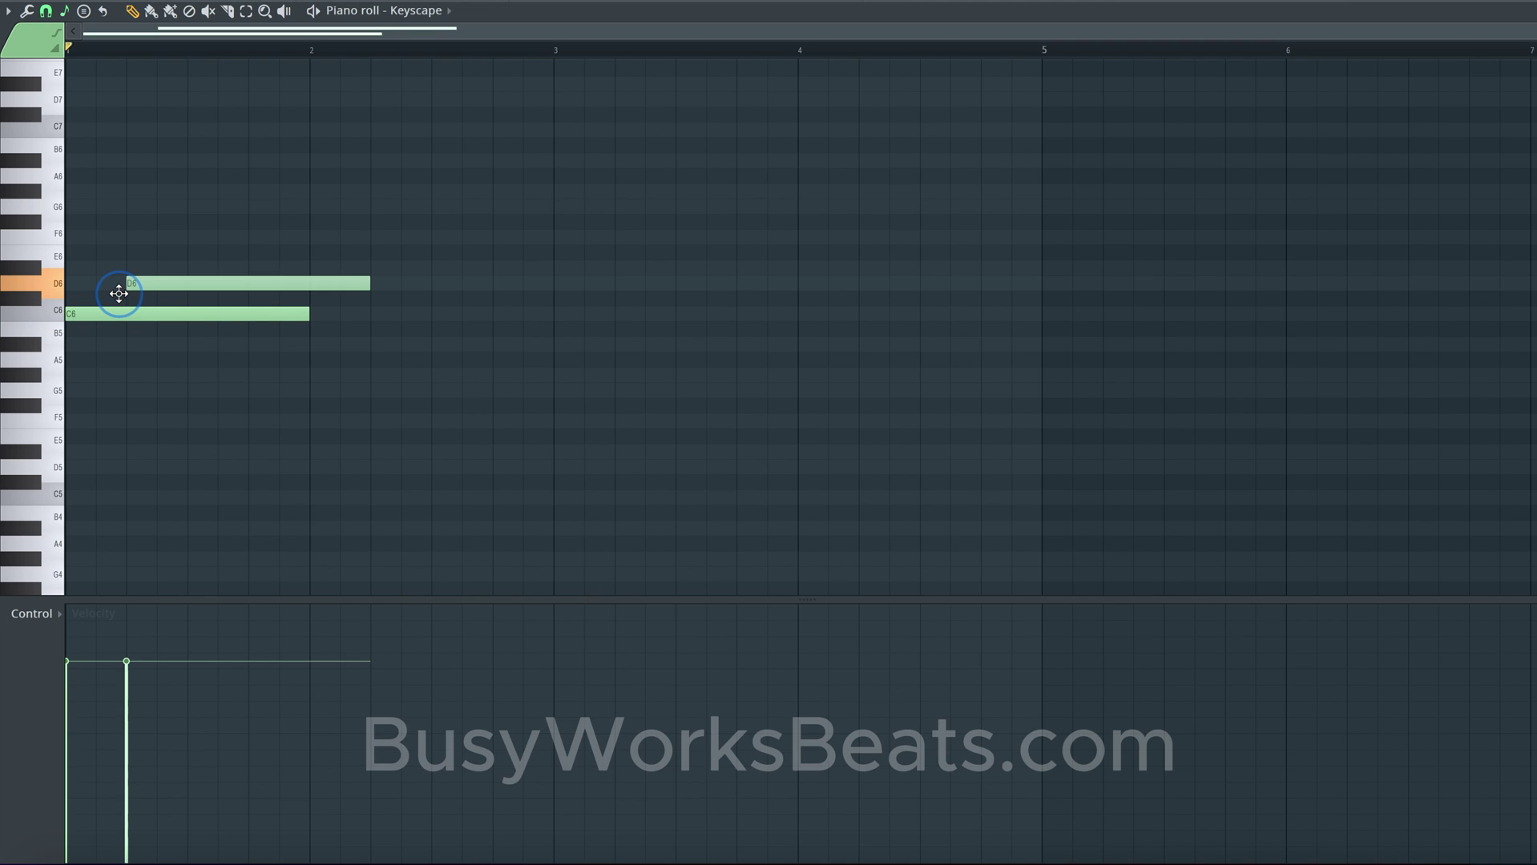
right_click(142, 282)
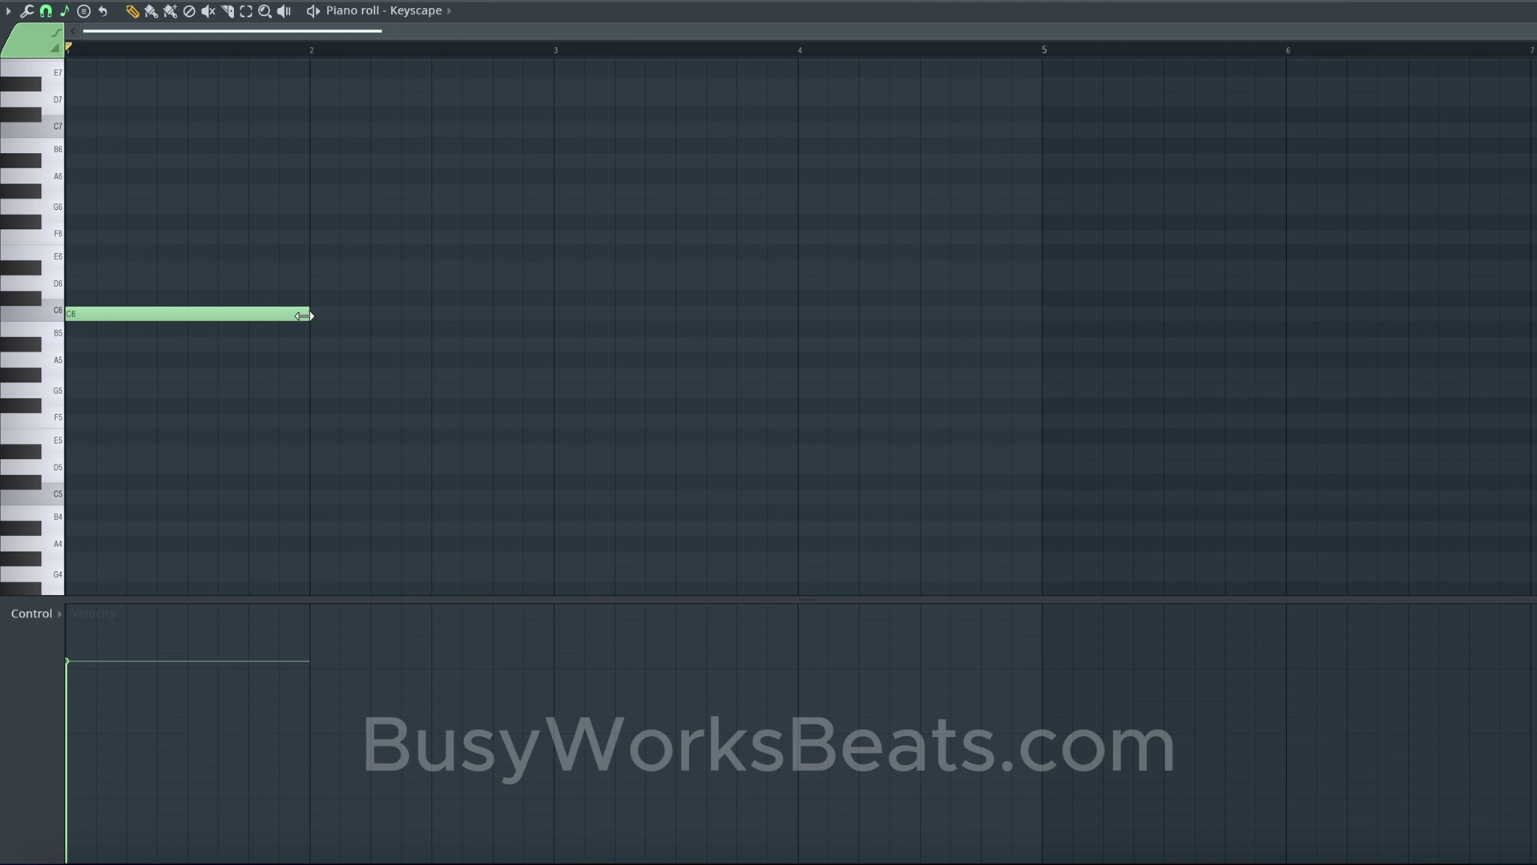
Step: Shorten the C6 note to half a bar and transpose it down one octave to C5
drag(302, 315, 196, 320)
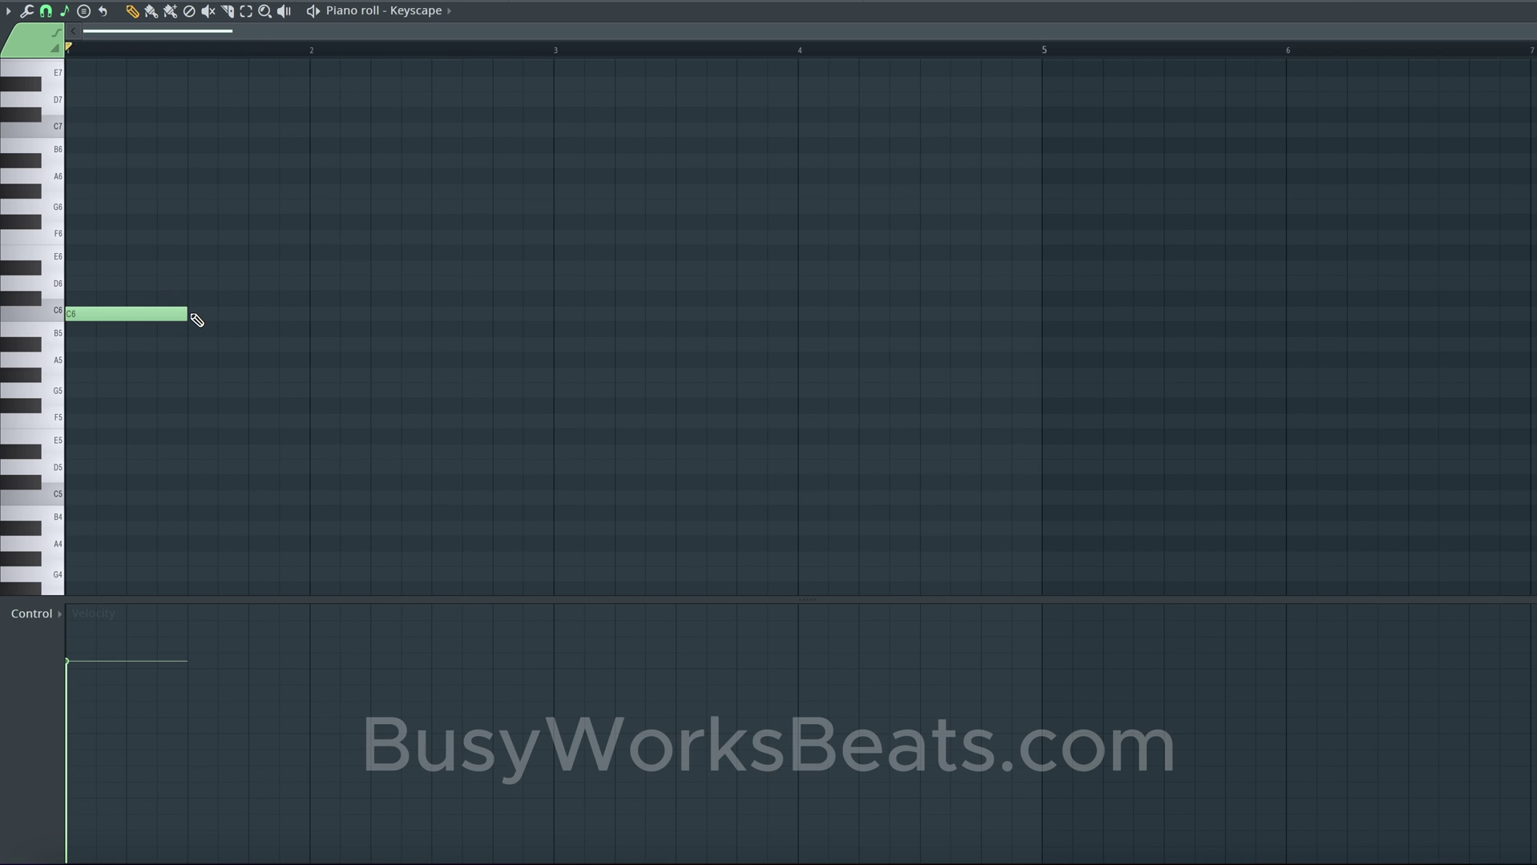
key(super+Down)
scroll(151, 398, down, 3)
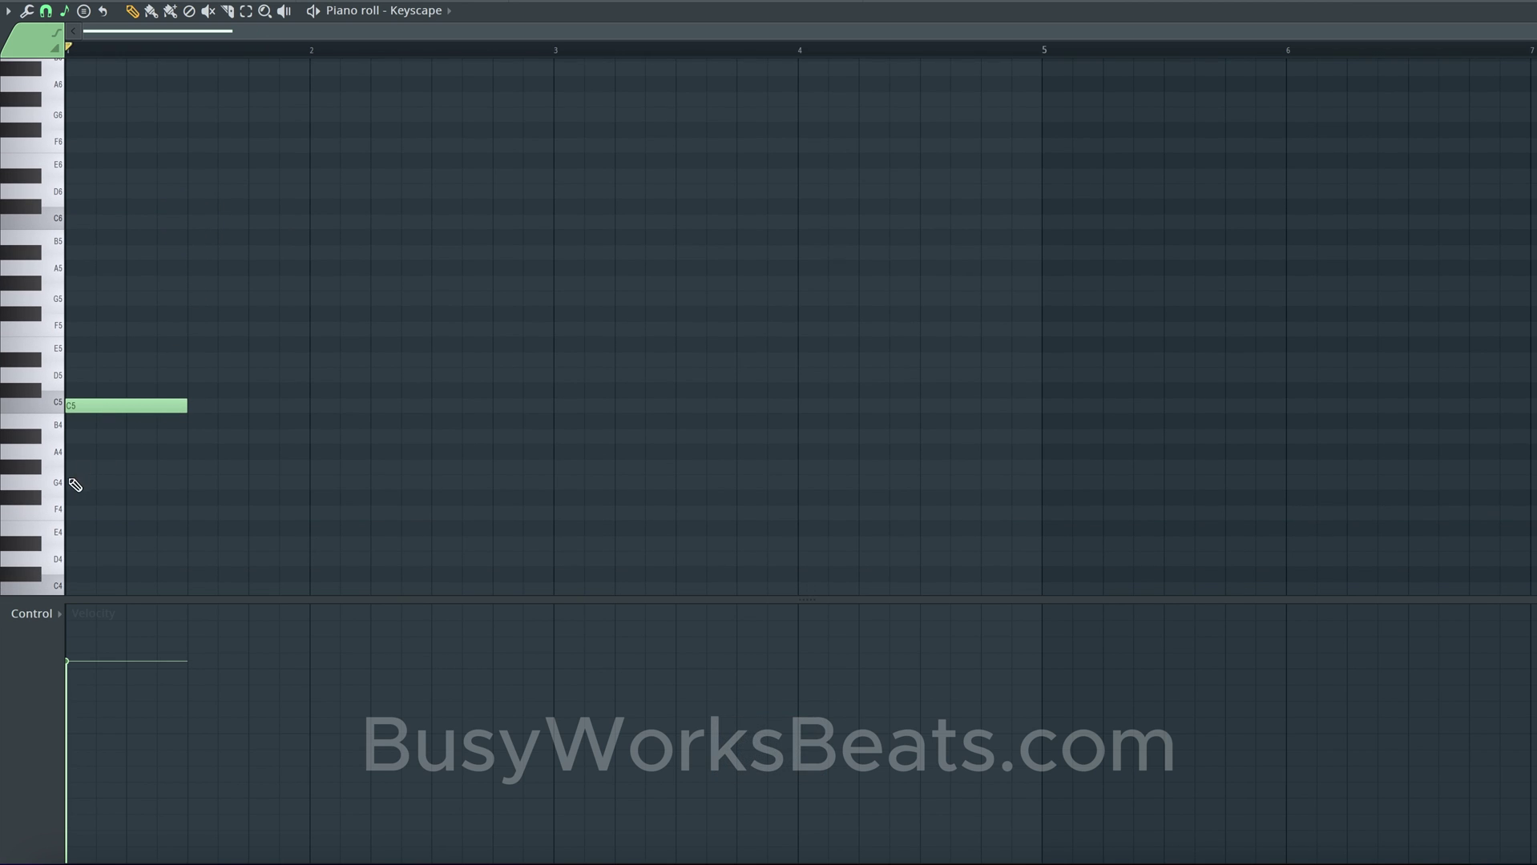
Step: Draw a second half-bar note after the C5 note, move it up the scale to A#5, and delete it
click(194, 403)
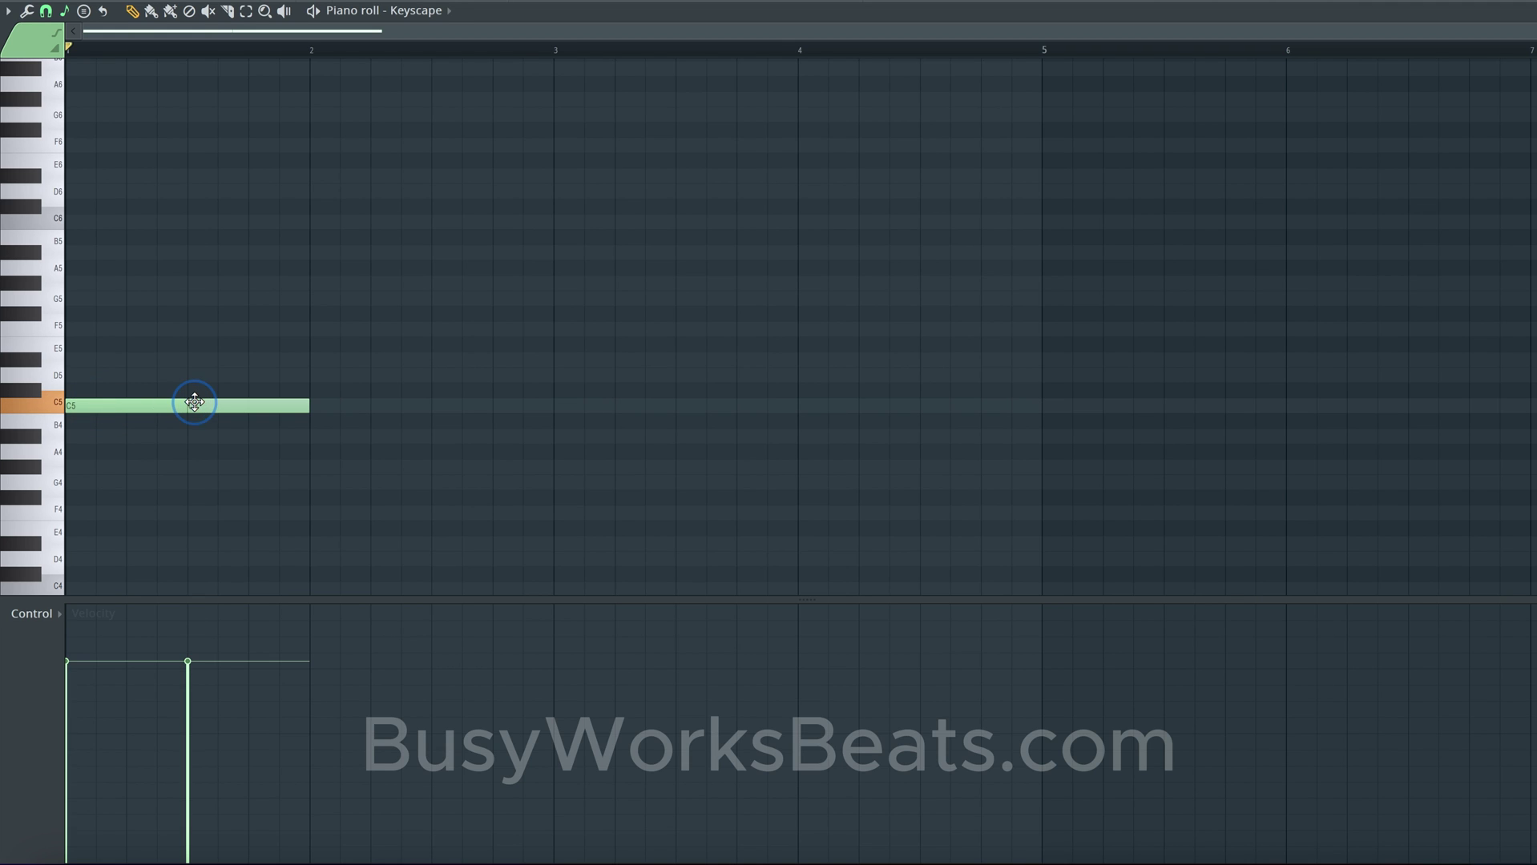
drag(194, 403, 189, 254)
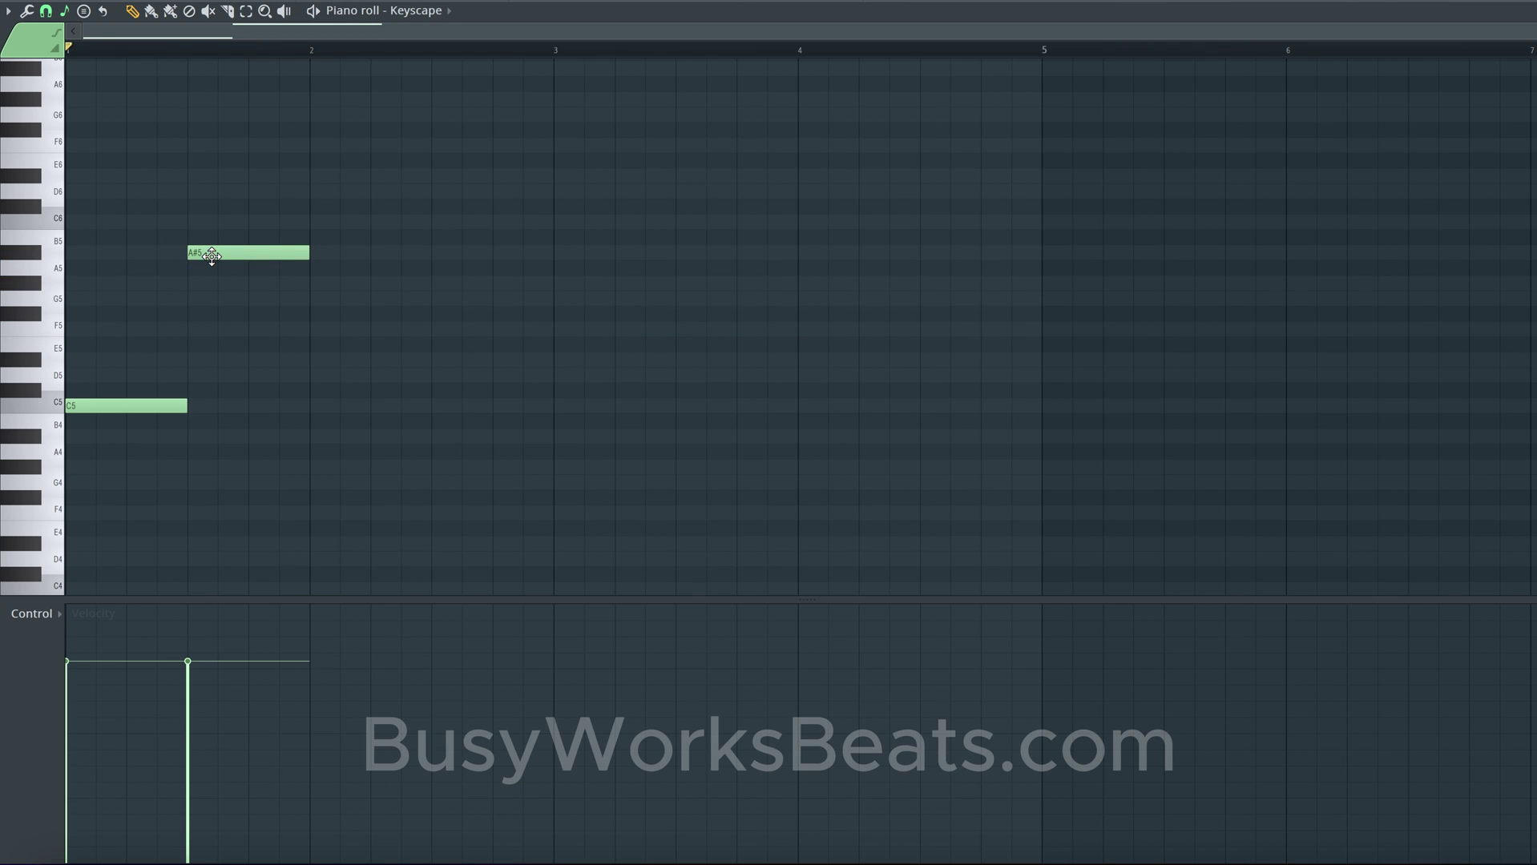
right_click(211, 255)
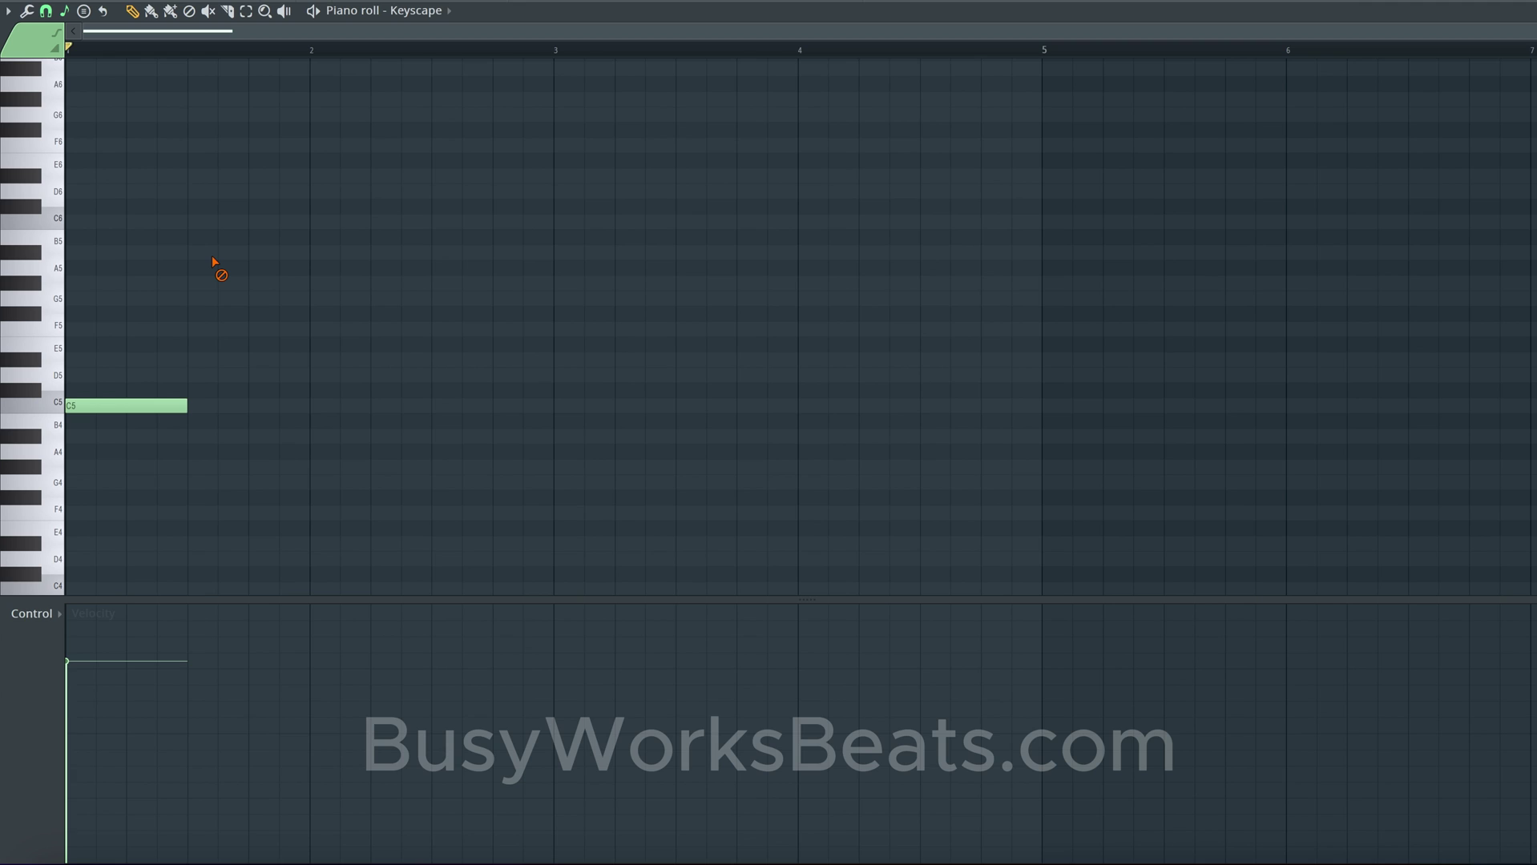
Step: Add a half-bar C5 note after the first and stack D#5, G5 and A#5 notes at the start of bar 1
click(198, 406)
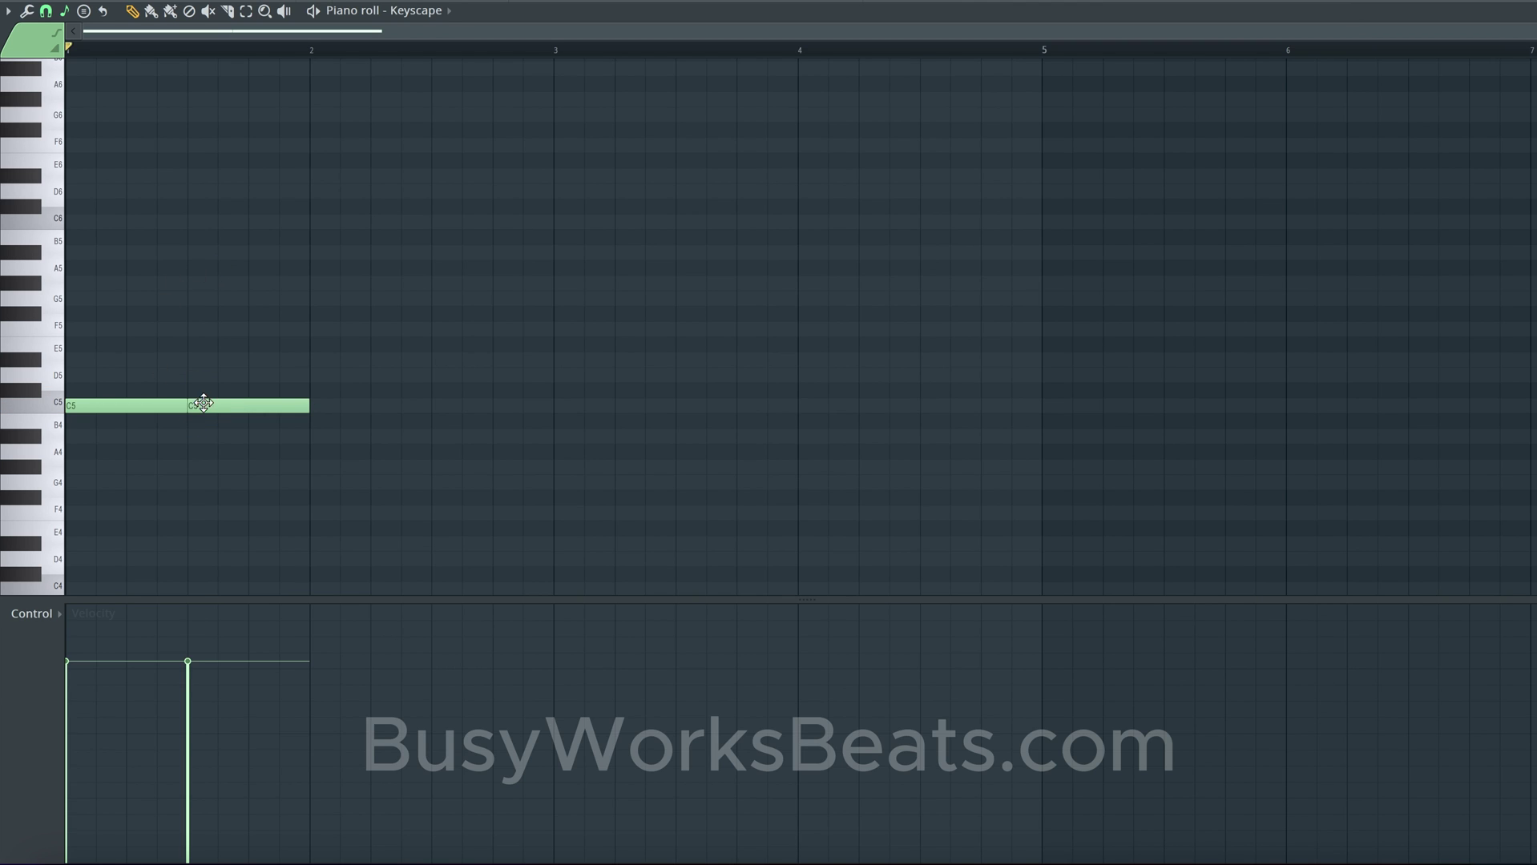
mouse_move(99, 360)
mouse_down()
mouse_move(63, 358)
mouse_move(68, 282)
mouse_move(72, 305)
mouse_up()
click(75, 327)
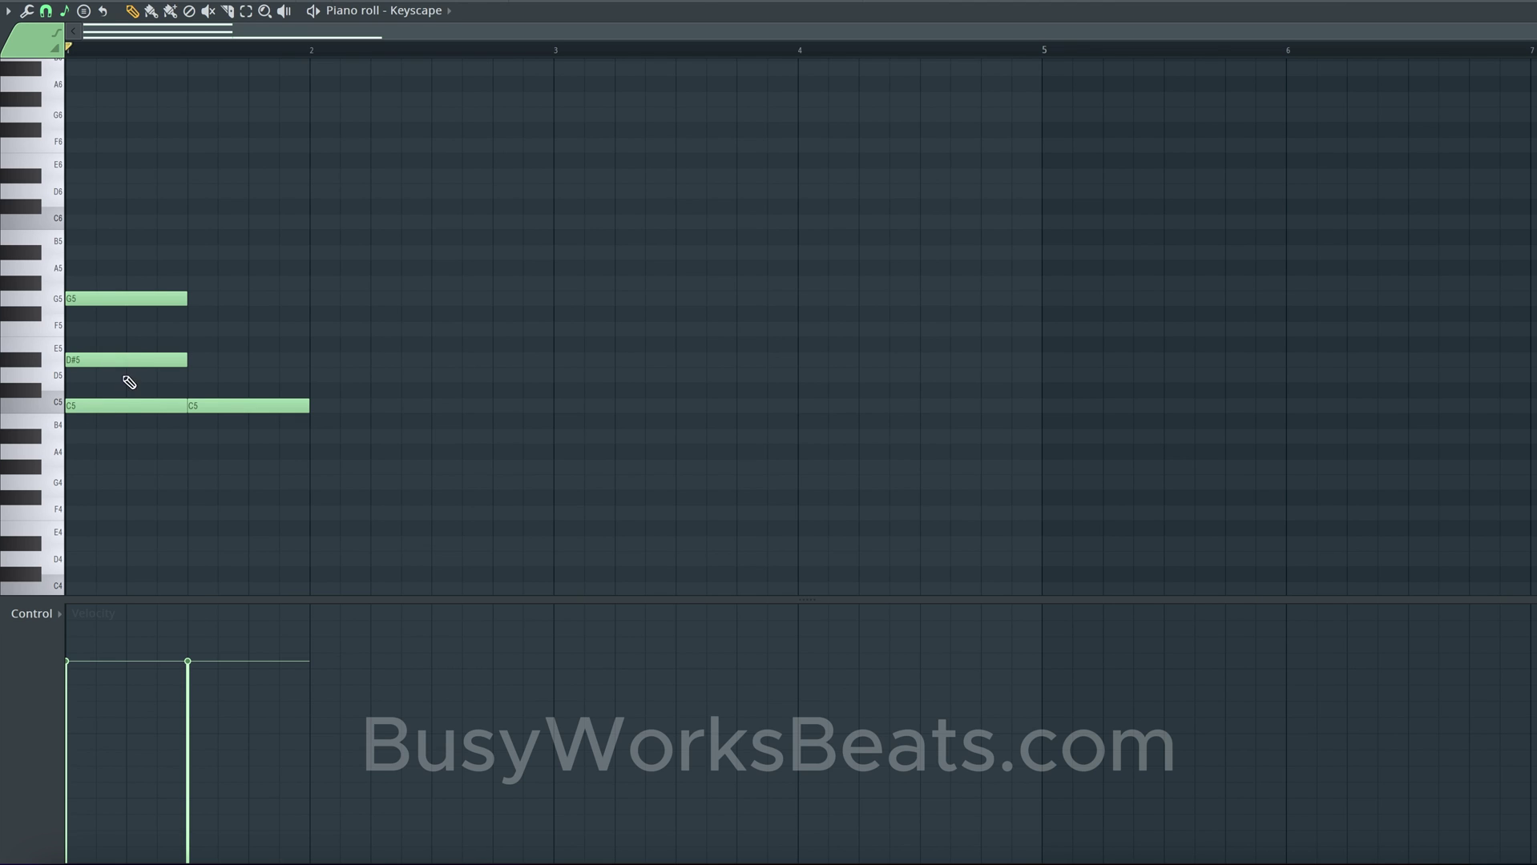
click(84, 253)
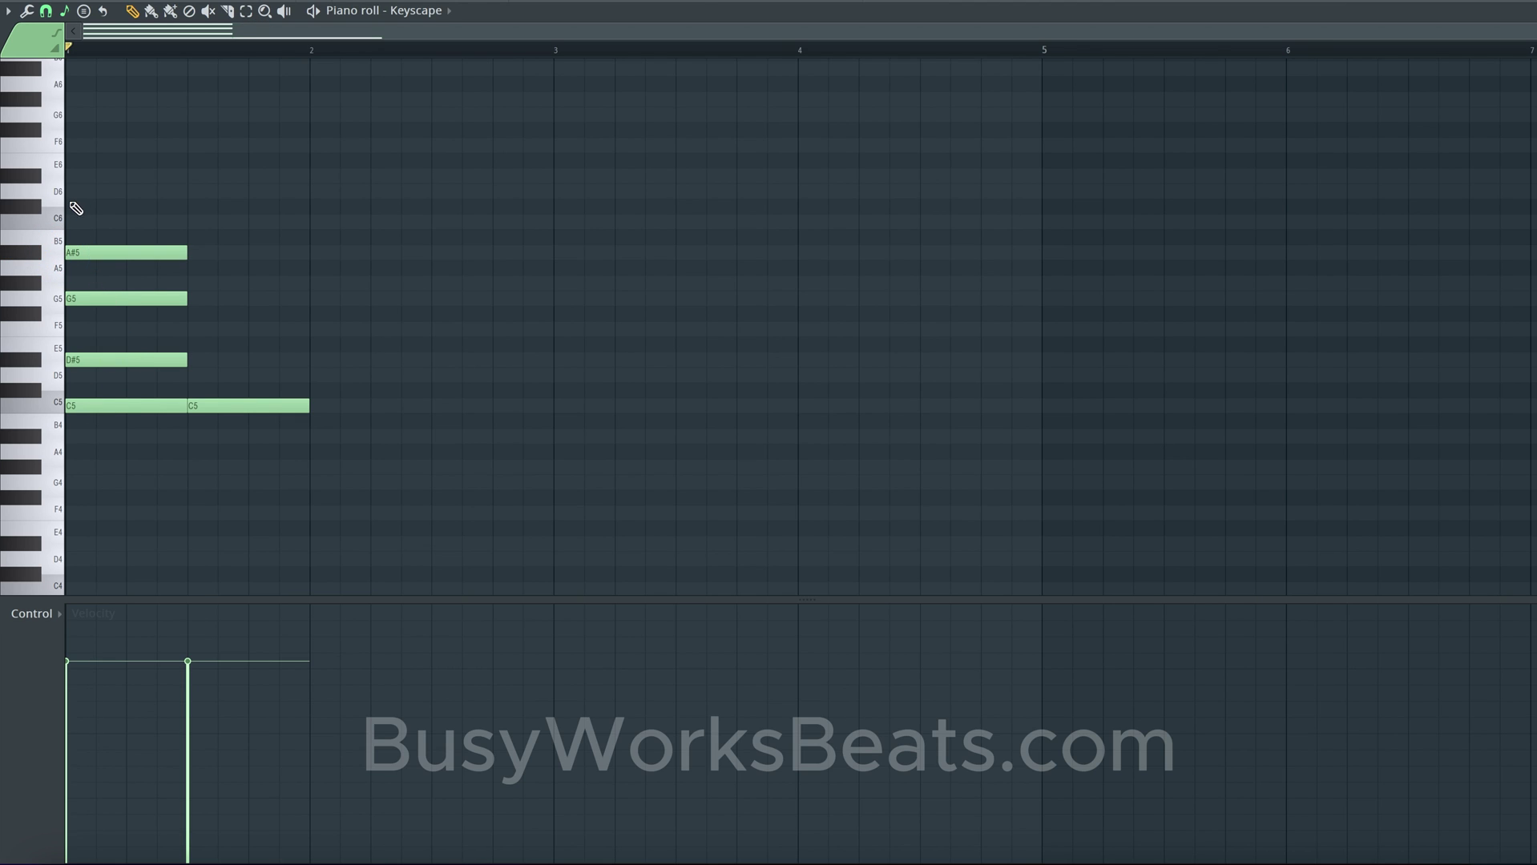
Step: Add a D6 note to the top of the chord, transpose the whole chord down one octave, and play it
click(73, 192)
drag(154, 439, 105, 172)
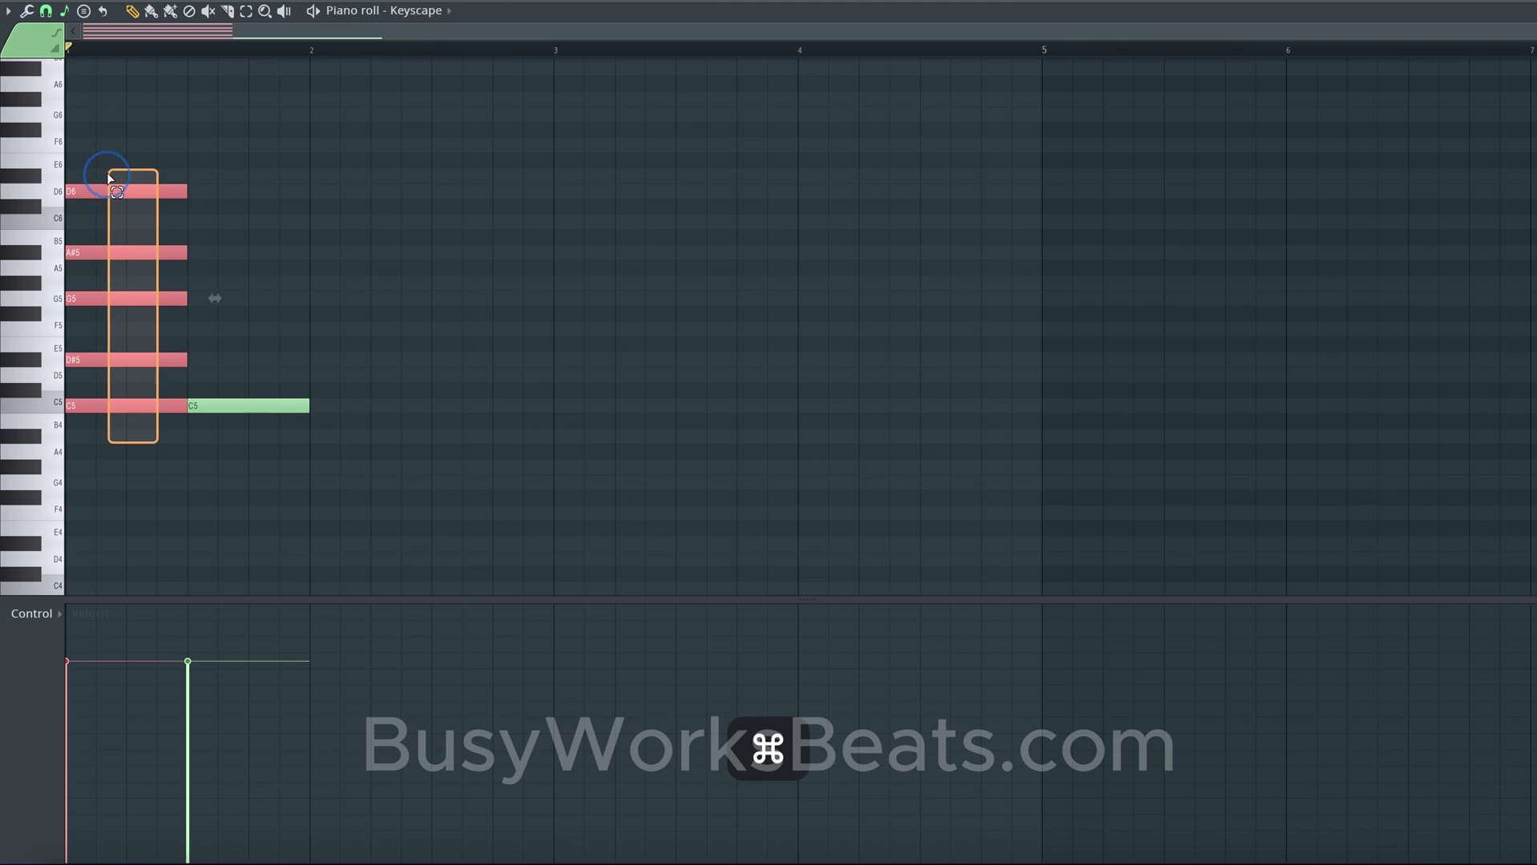
key(super+Down)
key(space)
key(space)
Step: Delete the leftover C5 note after the chord, lengthen all chord notes to two bars, and play them
right_click(251, 396)
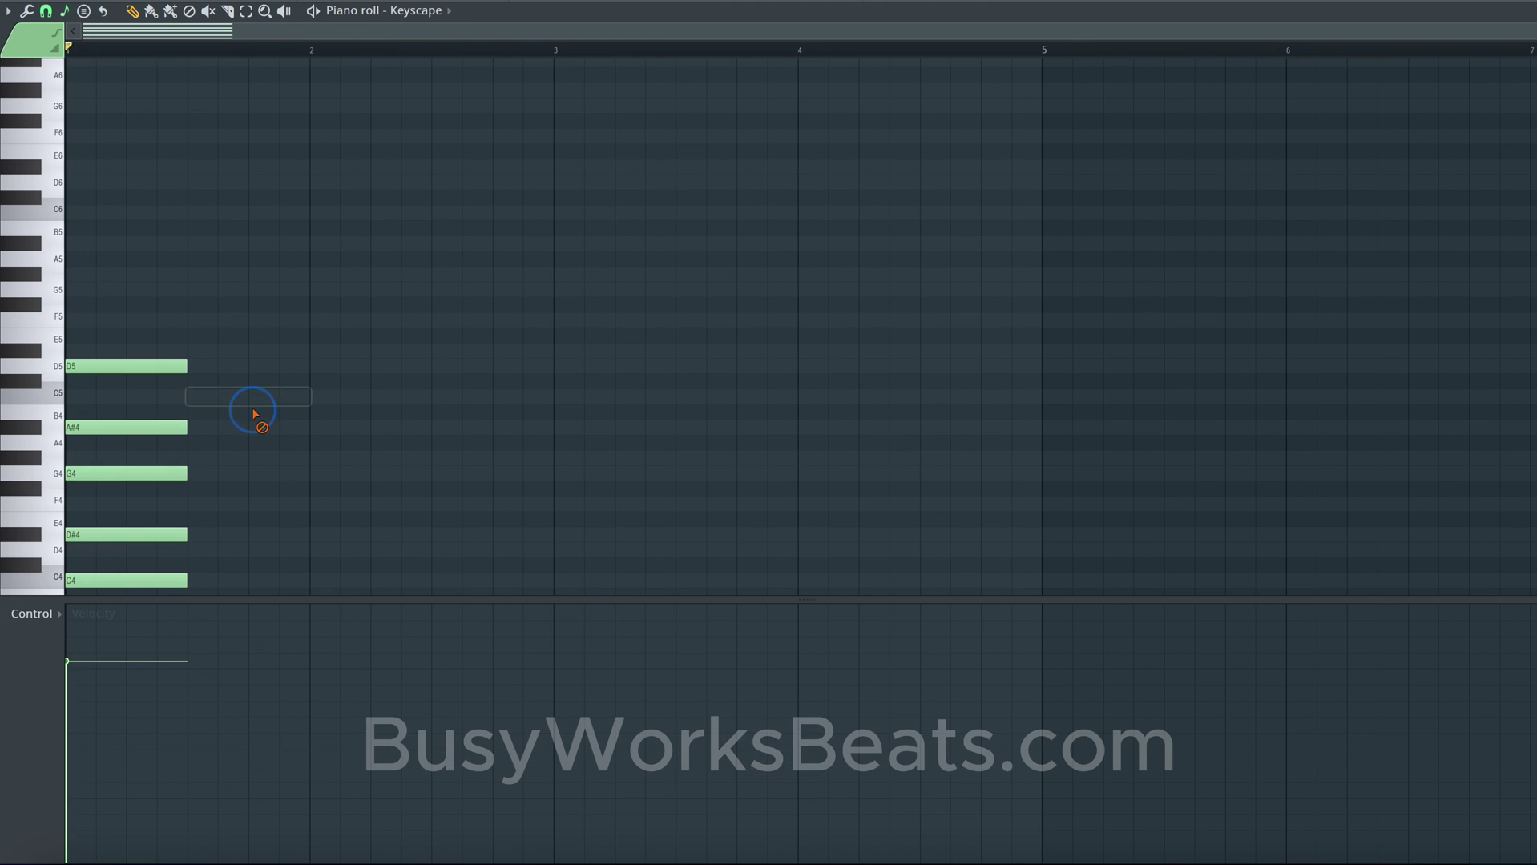
scroll(255, 417, down, 3)
key(super+a)
drag(187, 230, 553, 231)
key(space)
click(627, 360)
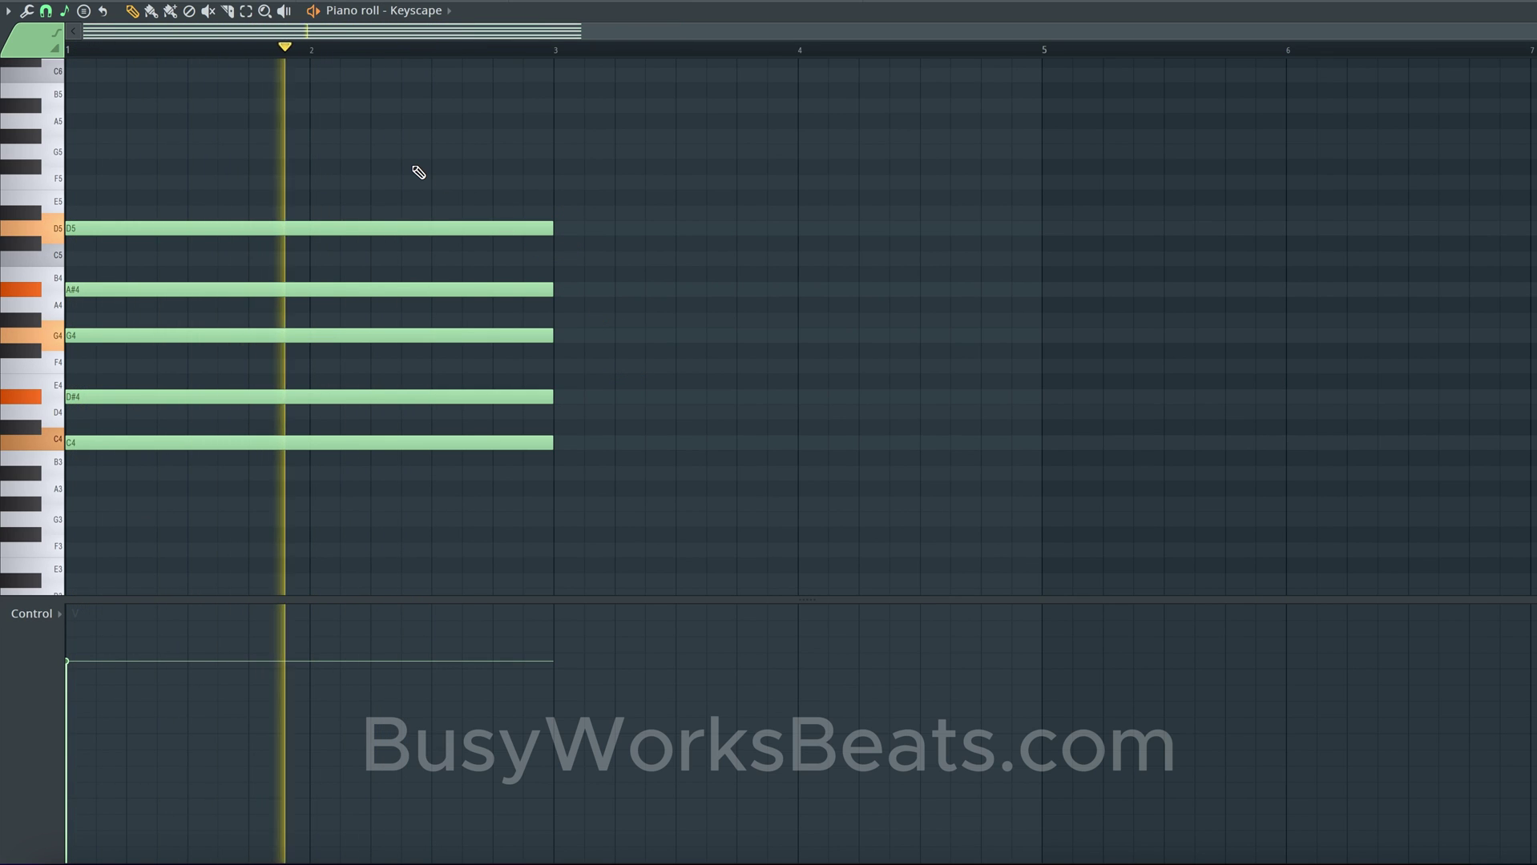
key(space)
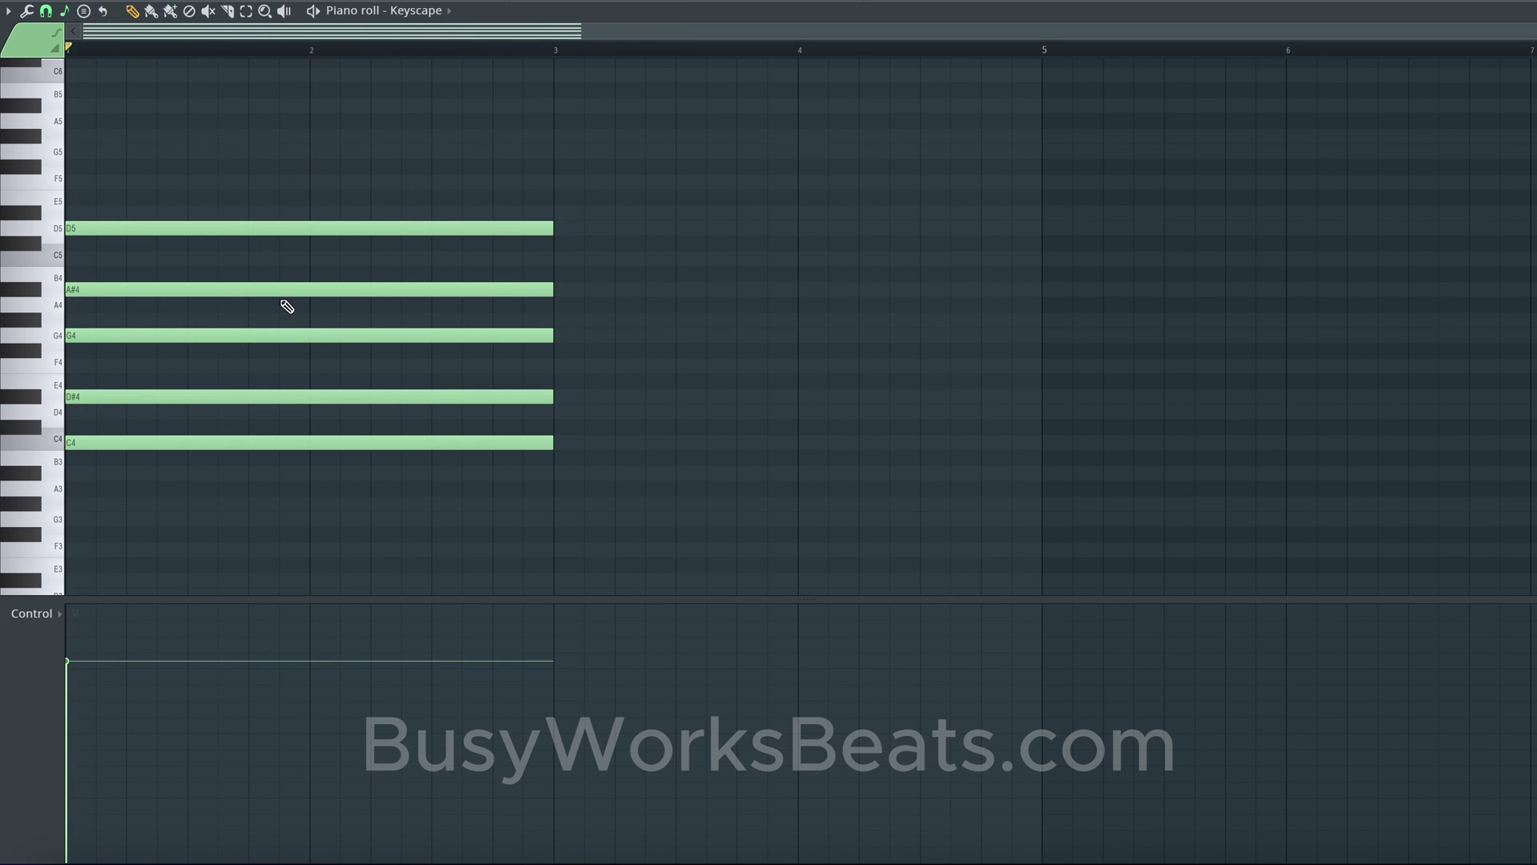
Step: Slice all five chord notes at the start of bar 2 and play back the split chord
click(227, 10)
drag(311, 158, 312, 484)
key(space)
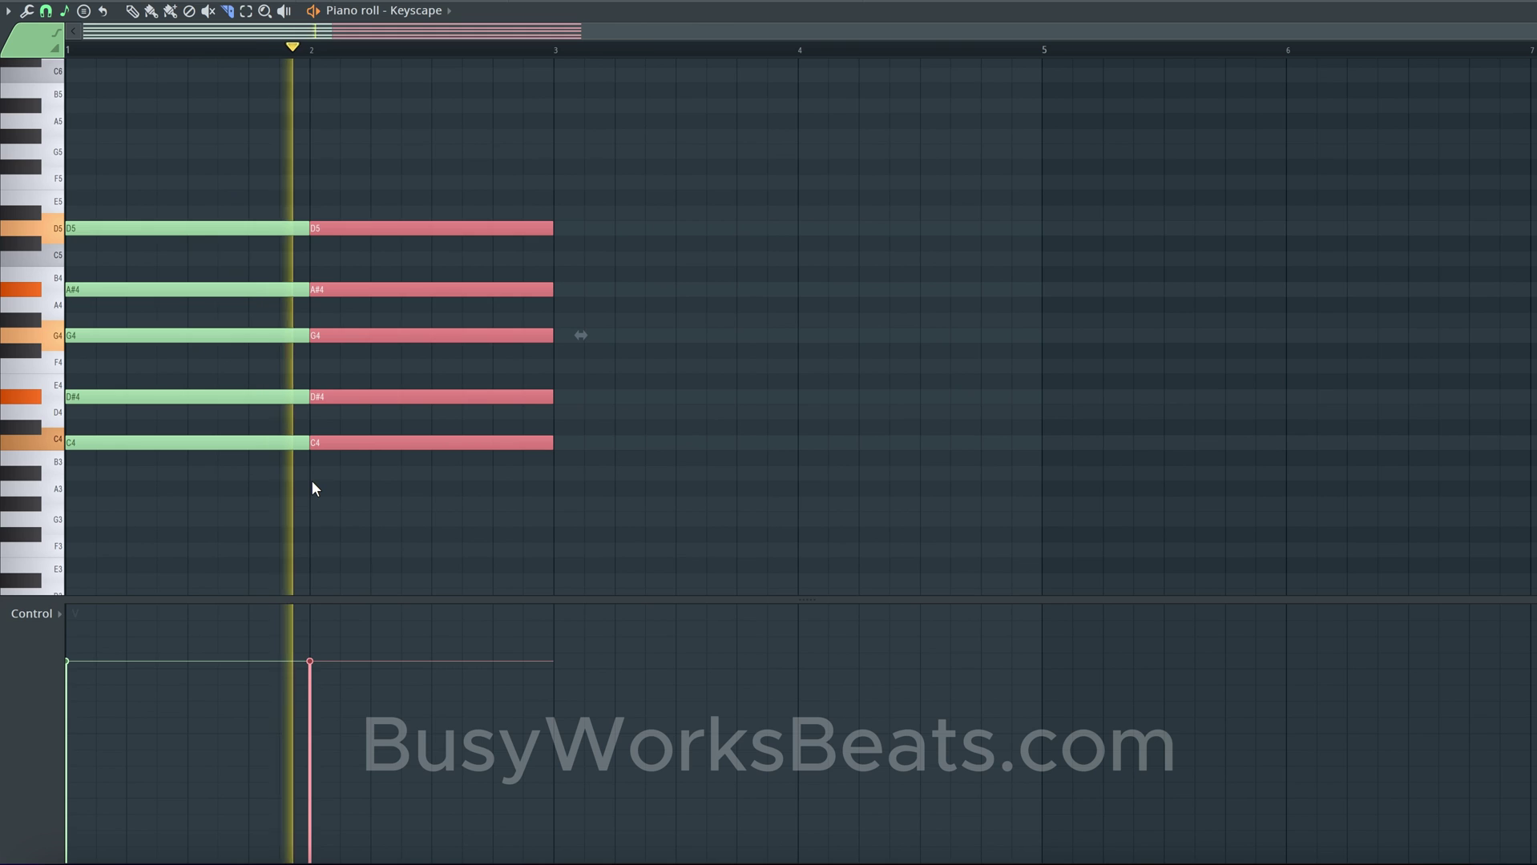
key(space)
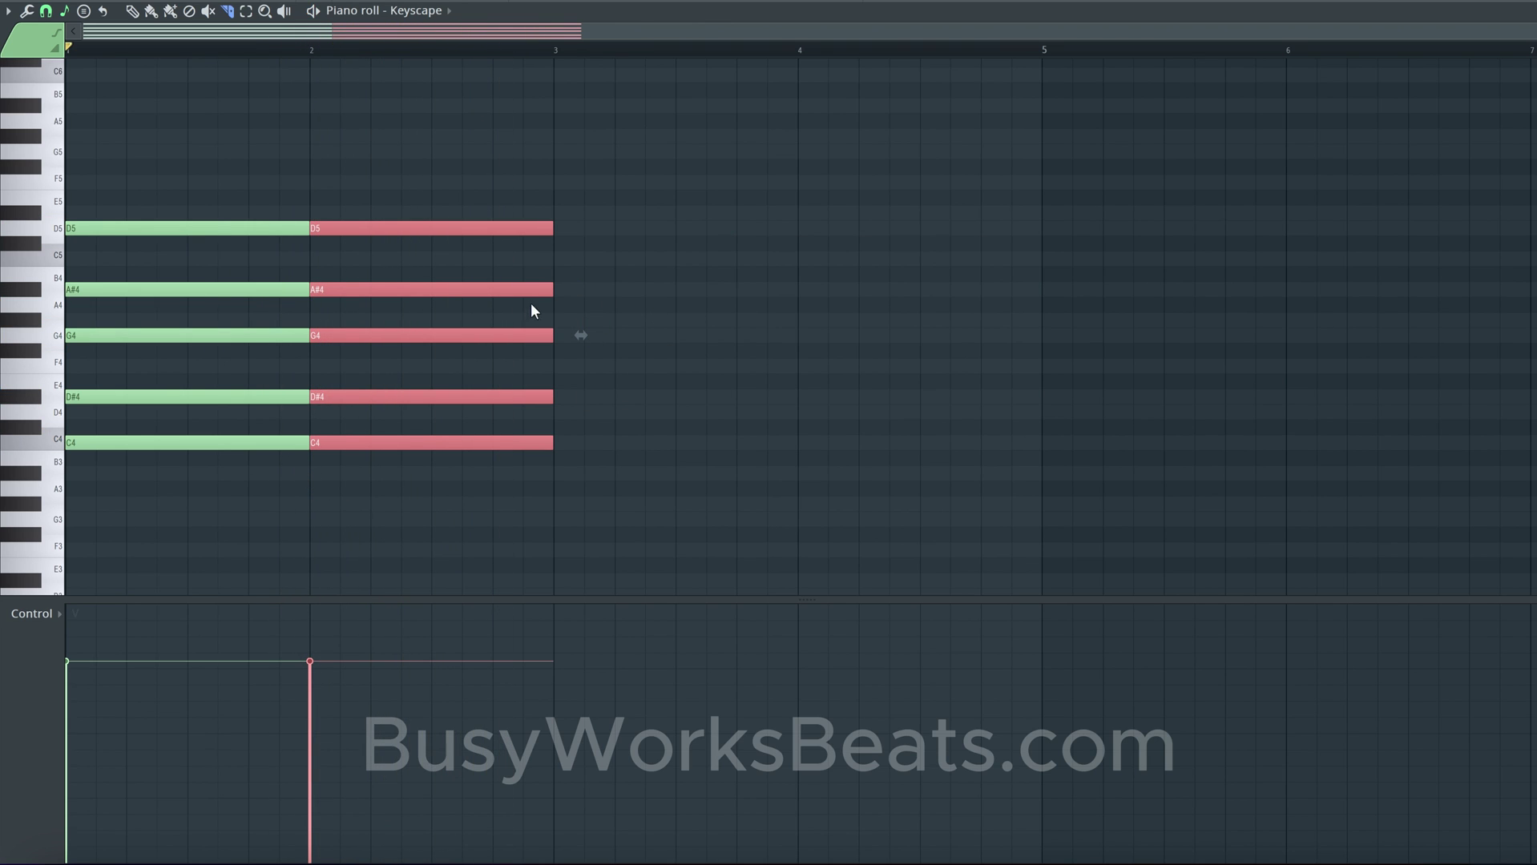
key(space)
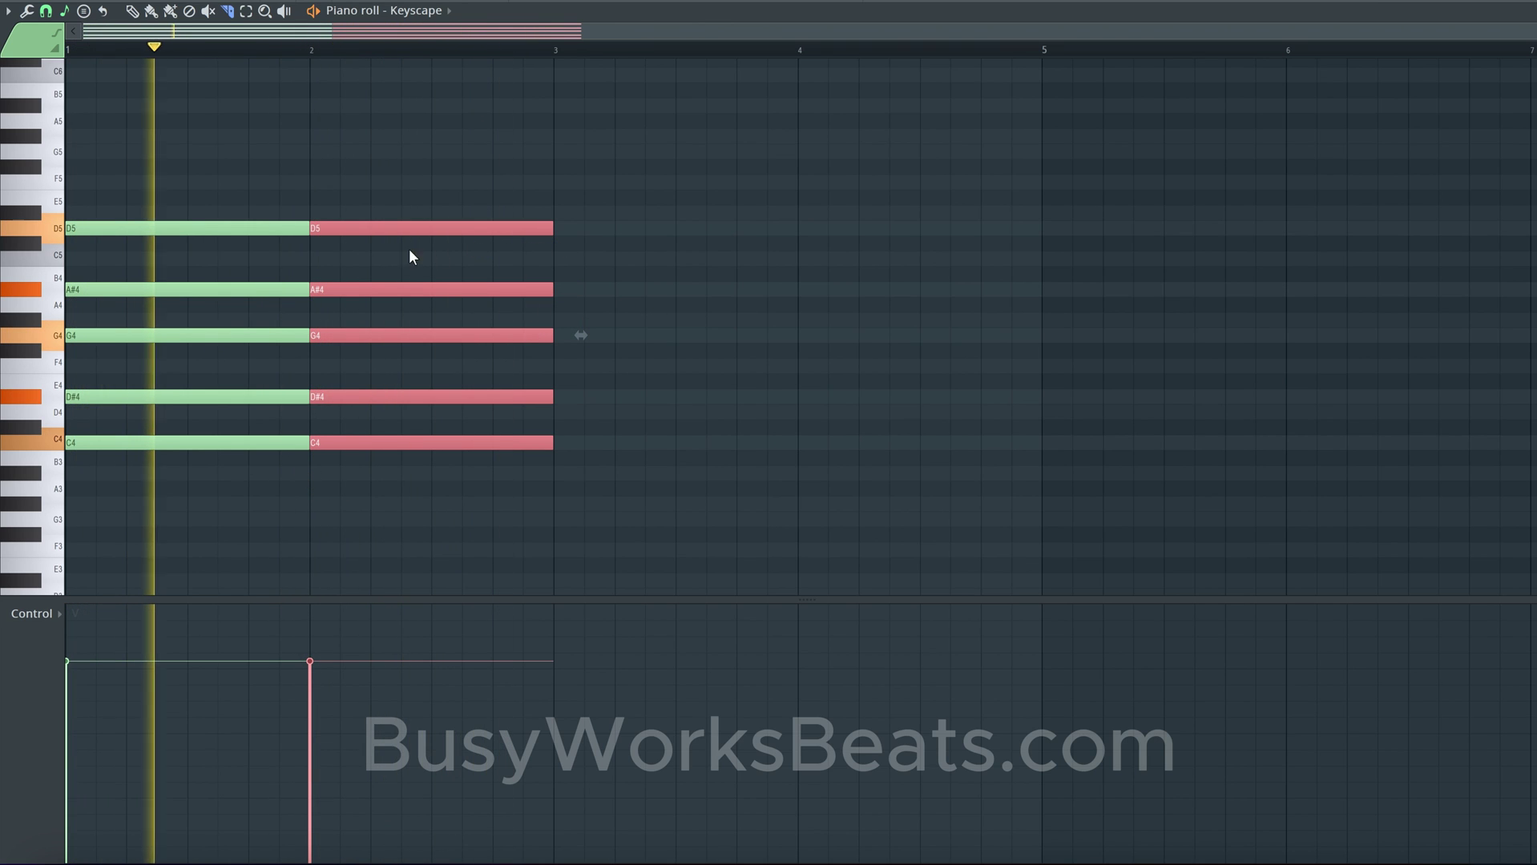
key(space)
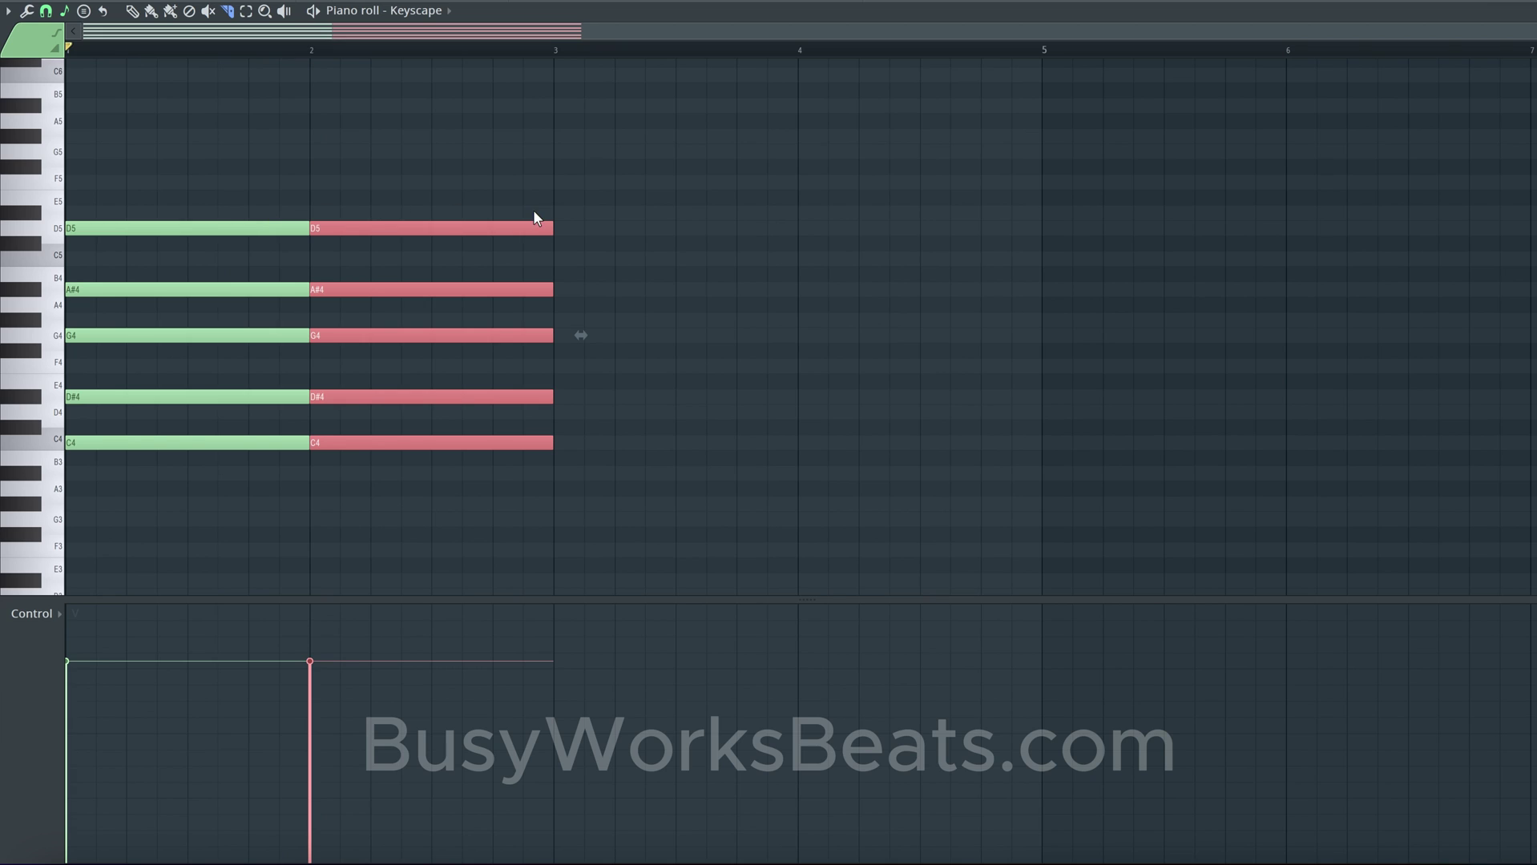
Step: Try slicing off the end of the second chord with two slanted cuts, undoing each one
drag(523, 187, 431, 469)
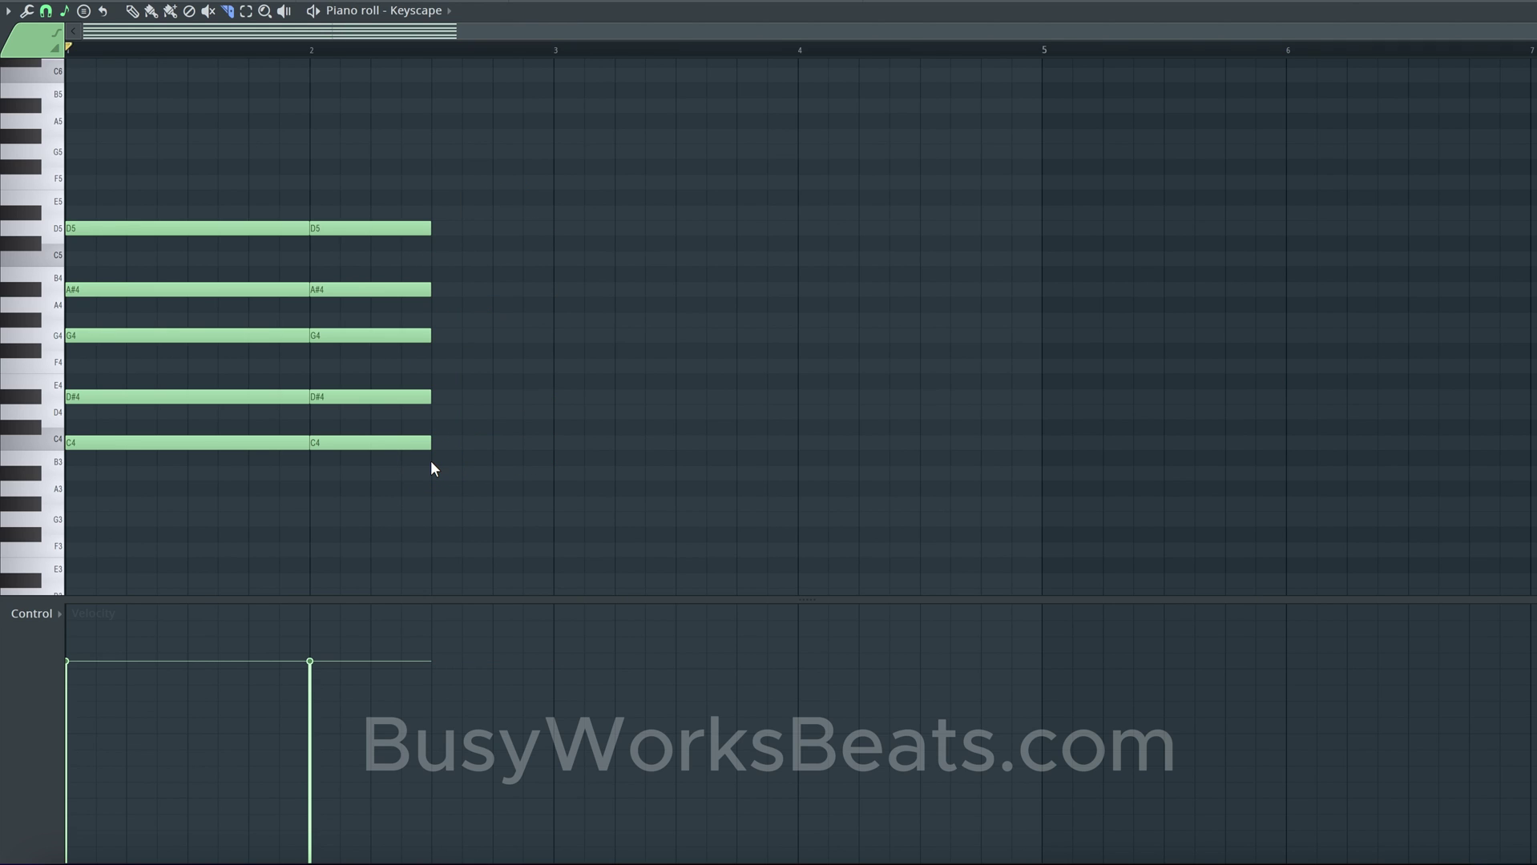
key(super+z)
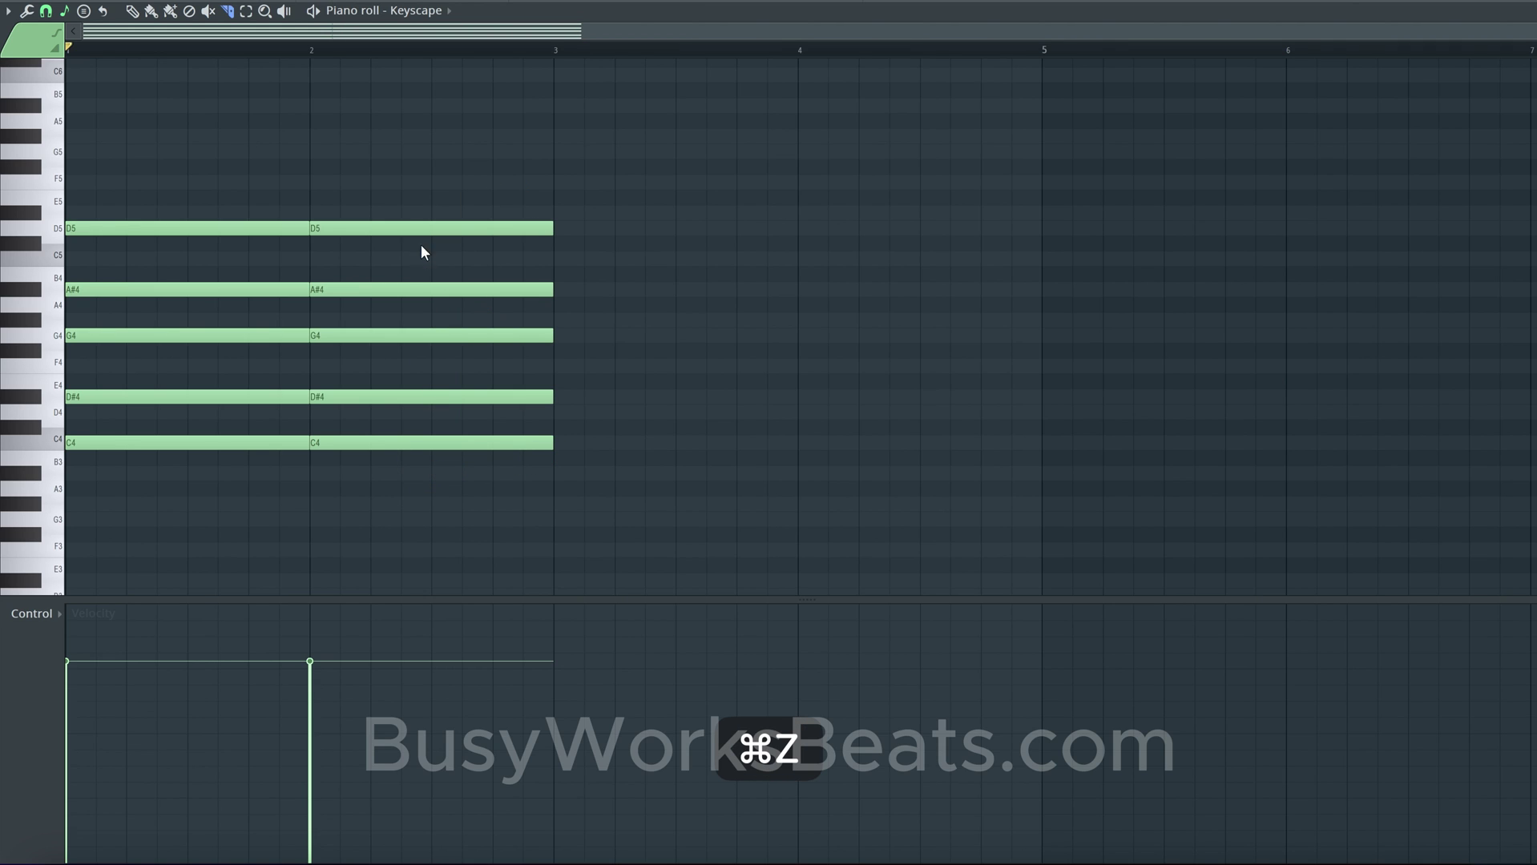
drag(408, 241, 363, 455)
key(super+z)
Step: Make the second chord's note ends uneven, with D5, A#4 and C4 running past bar 3 and G4 and D#4 ending before it
click(131, 10)
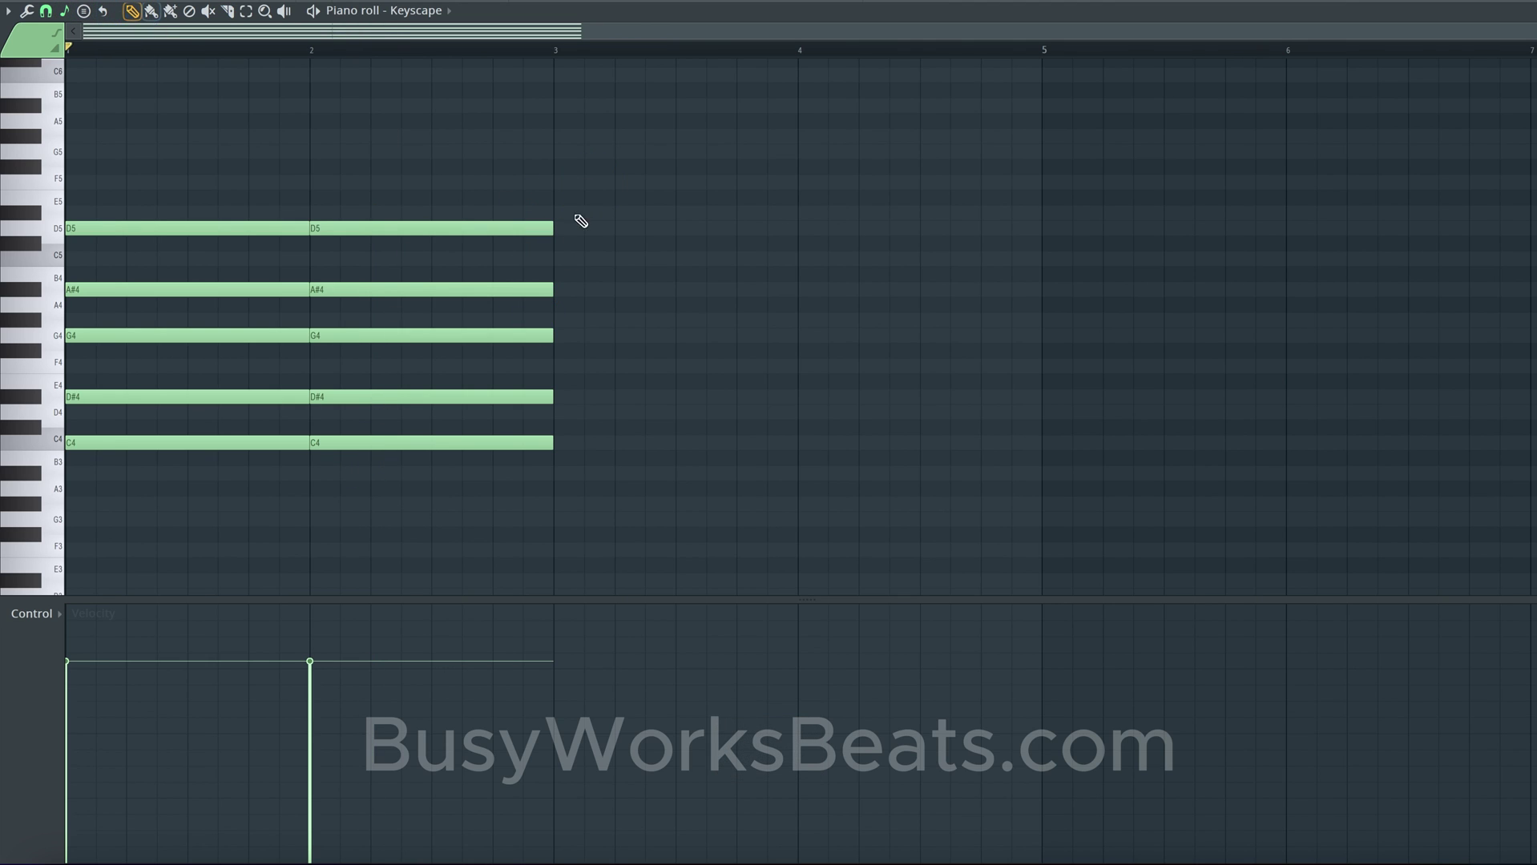
drag(579, 193, 519, 437)
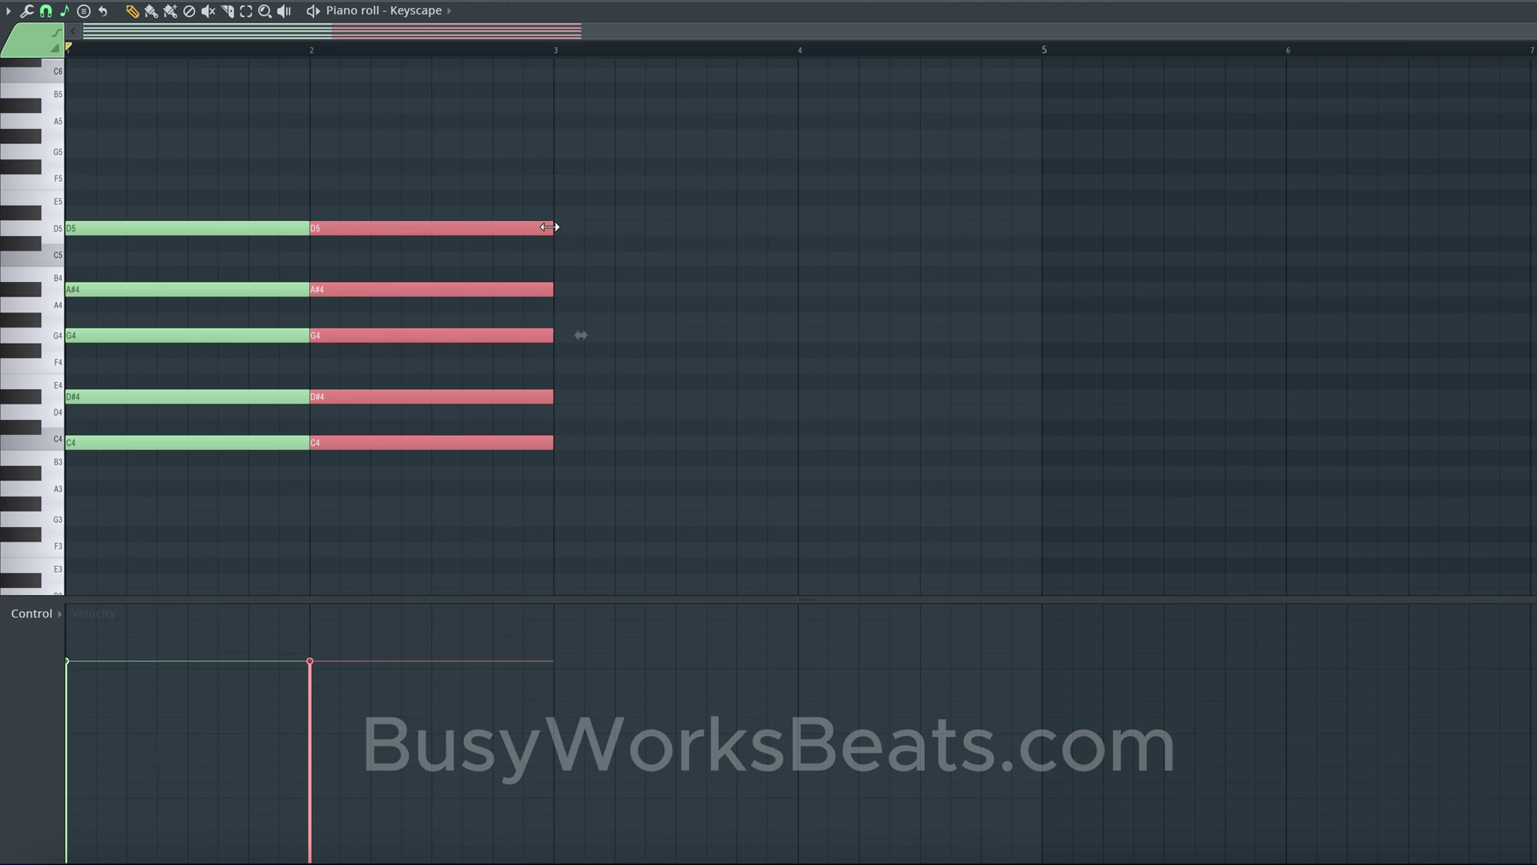
drag(555, 228, 566, 227)
click(583, 295)
drag(569, 289, 536, 335)
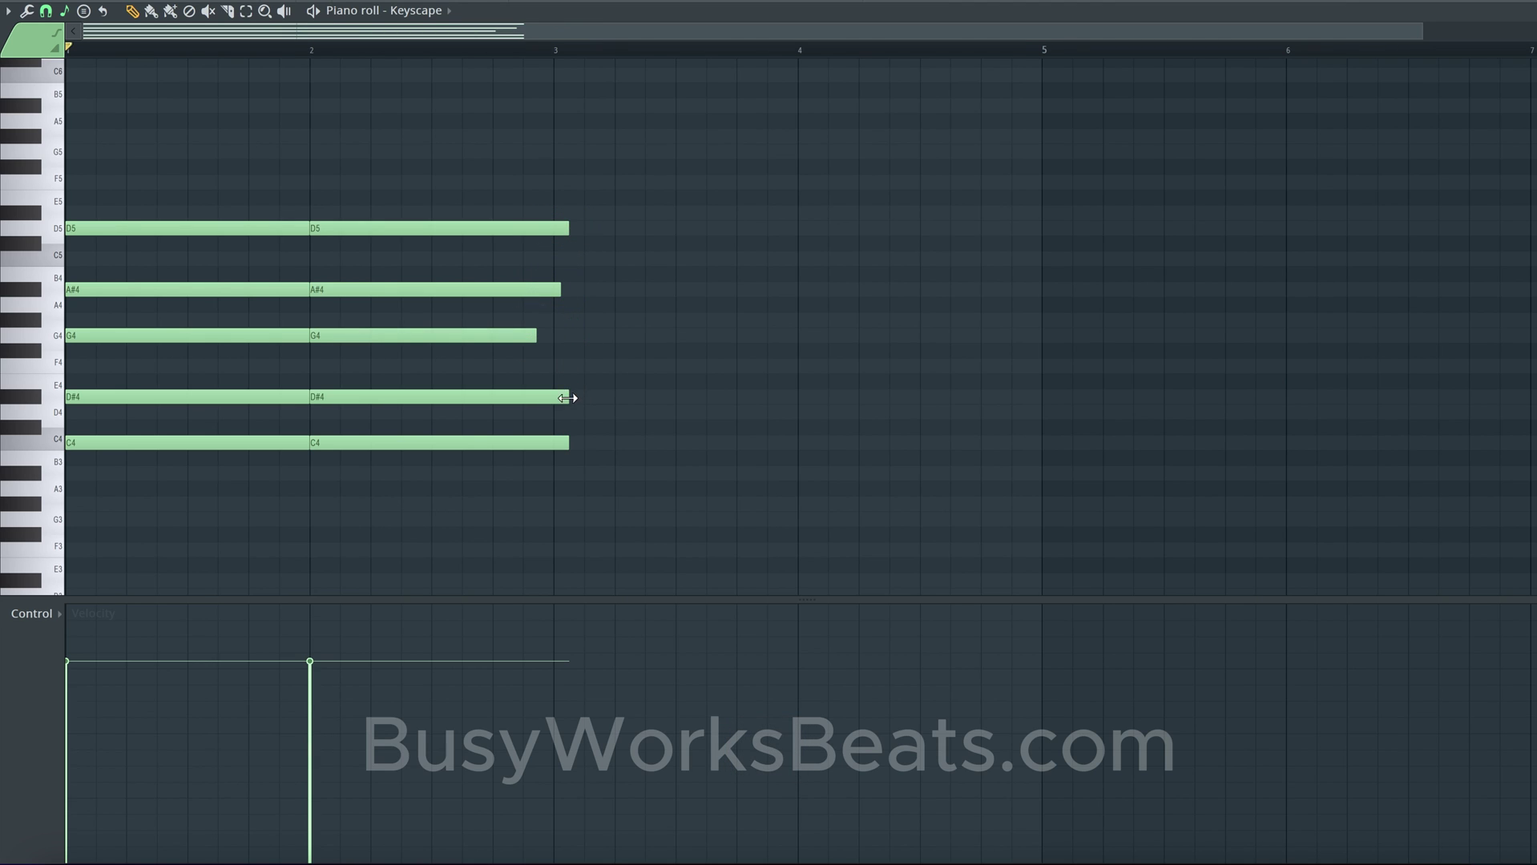
drag(569, 397, 530, 400)
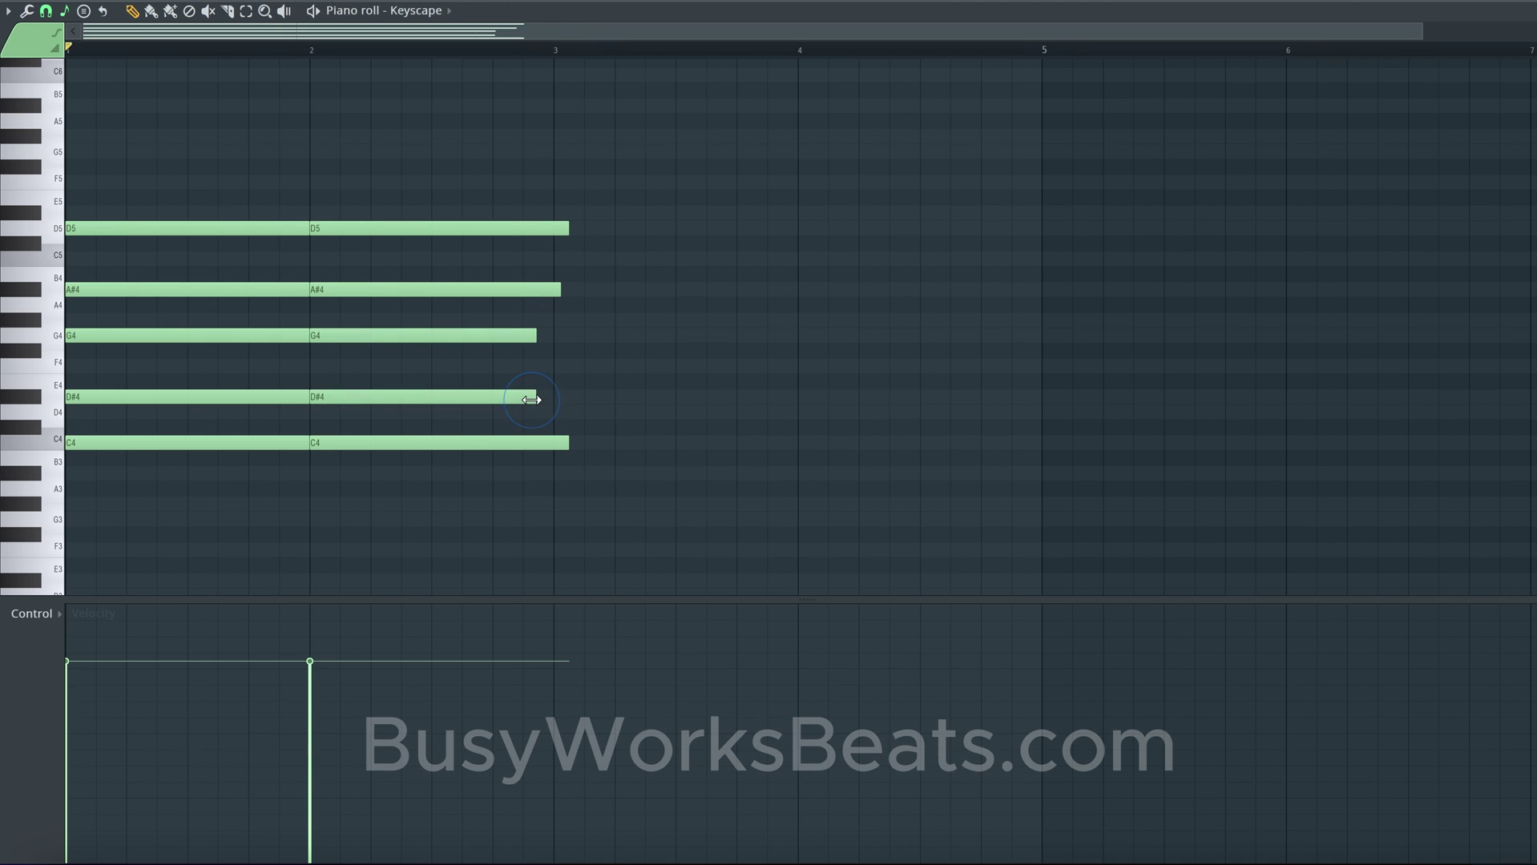
Step: Slice off the note tails that overhang the start of bar 3, comparing playback before and after the trim
click(228, 11)
drag(556, 205, 556, 465)
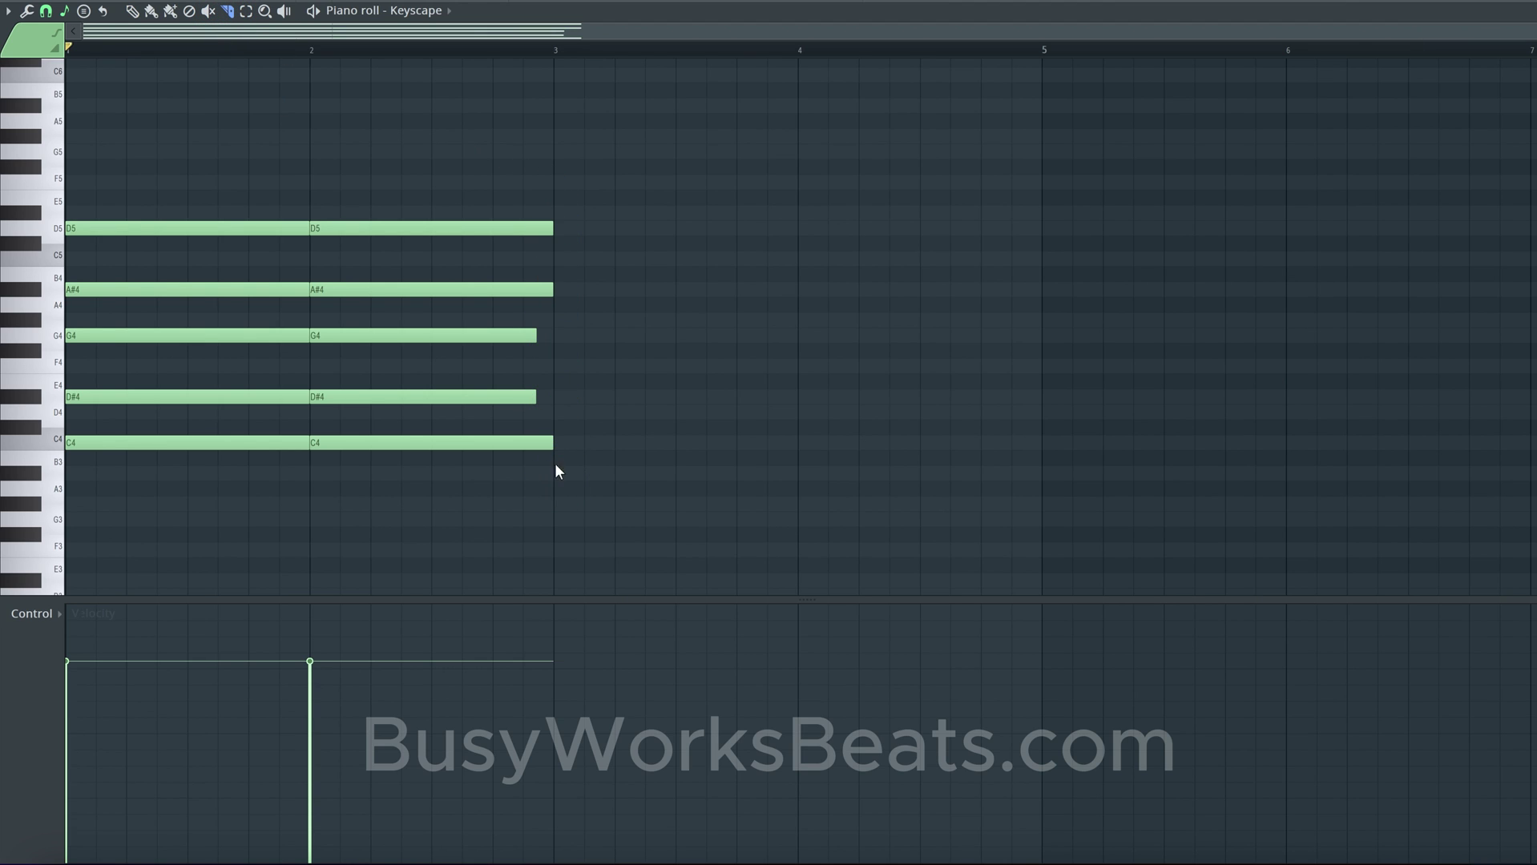
key(super+z)
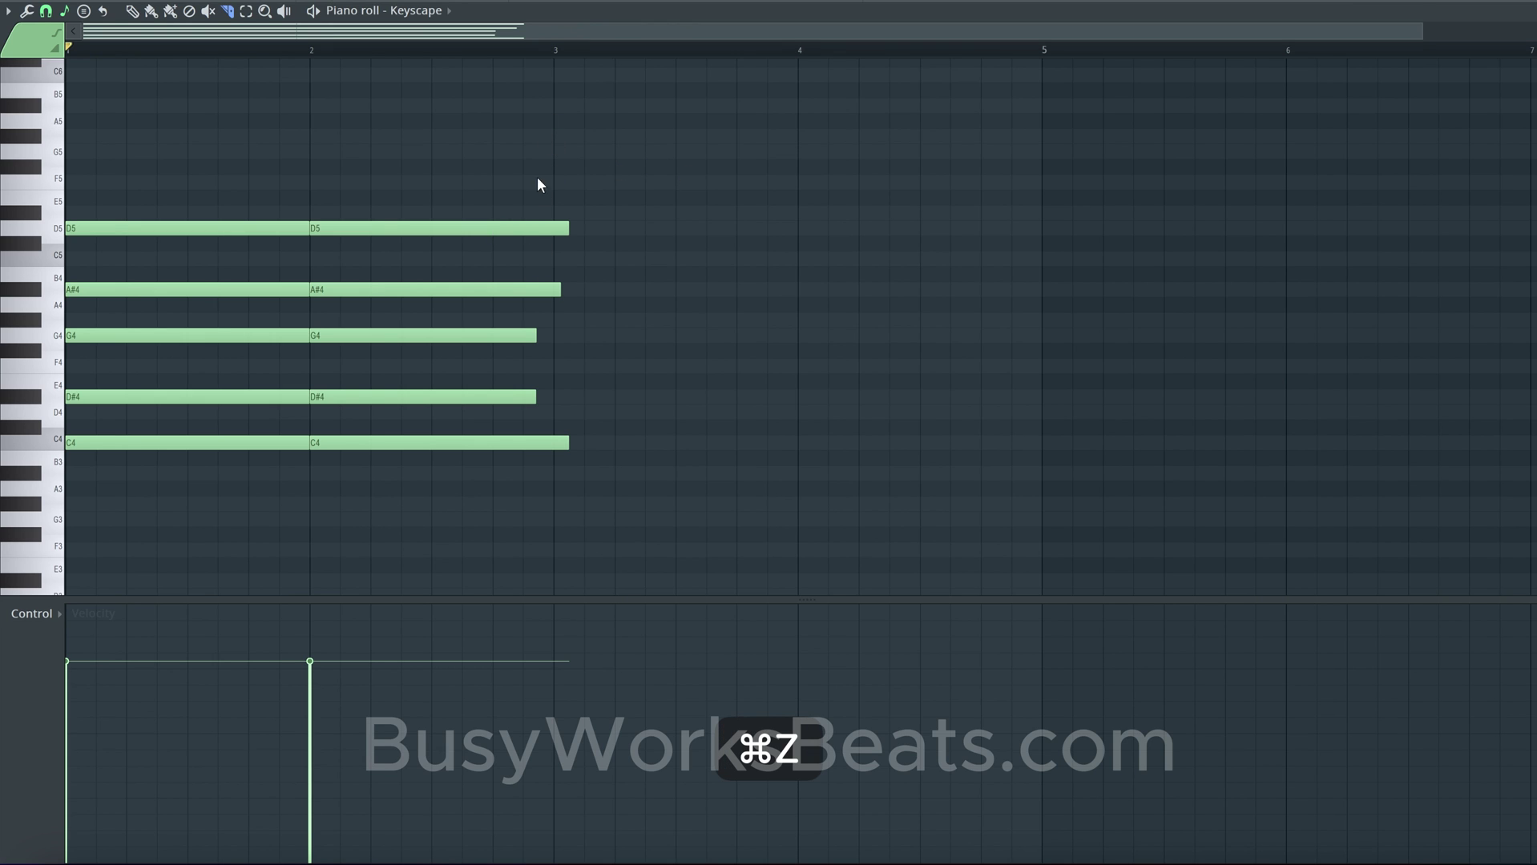
key(space)
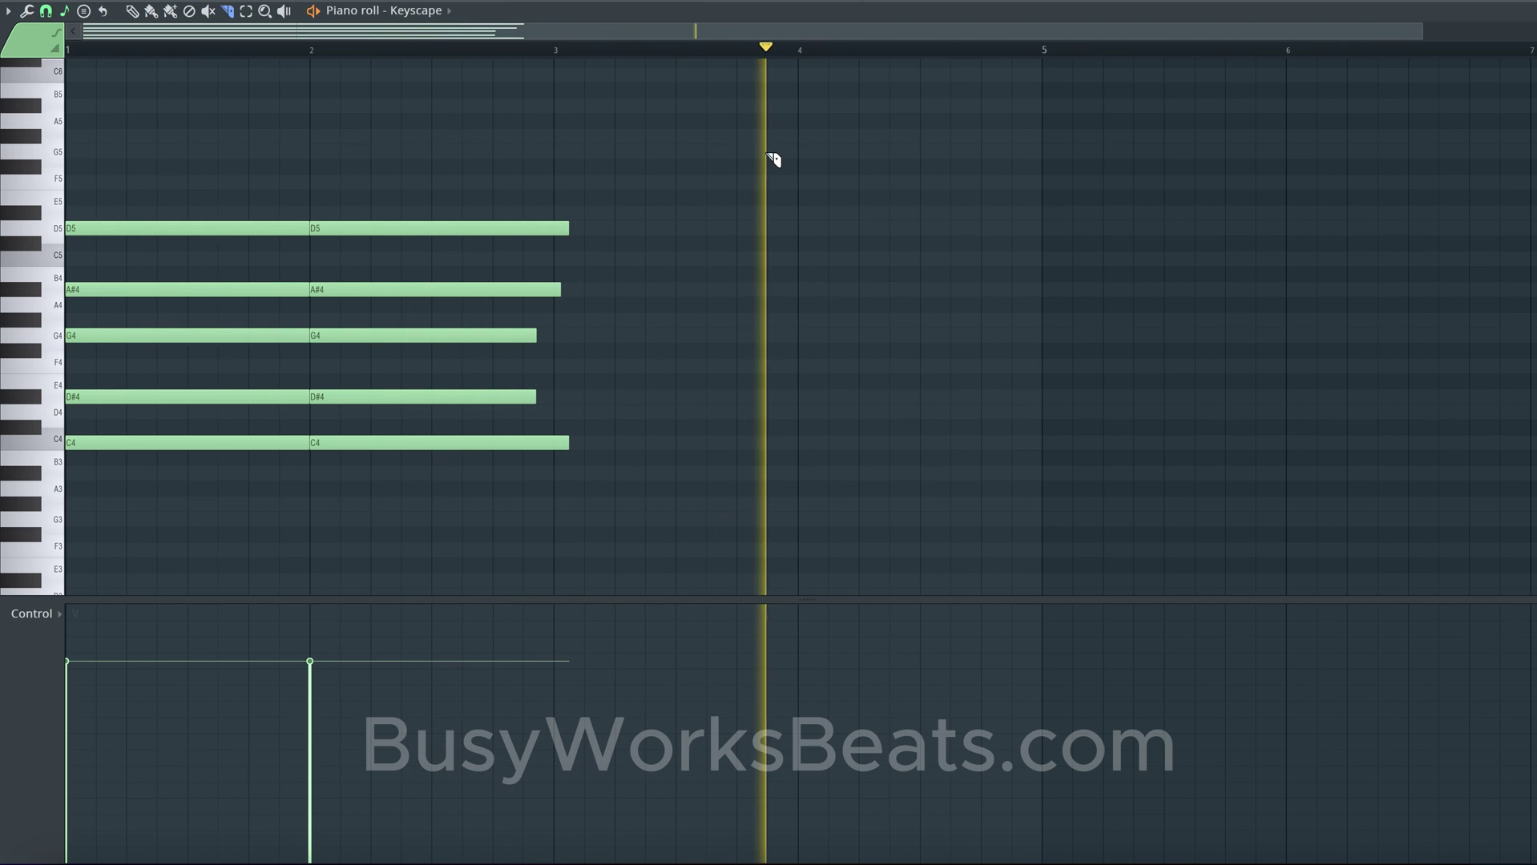
key(space)
key(space)
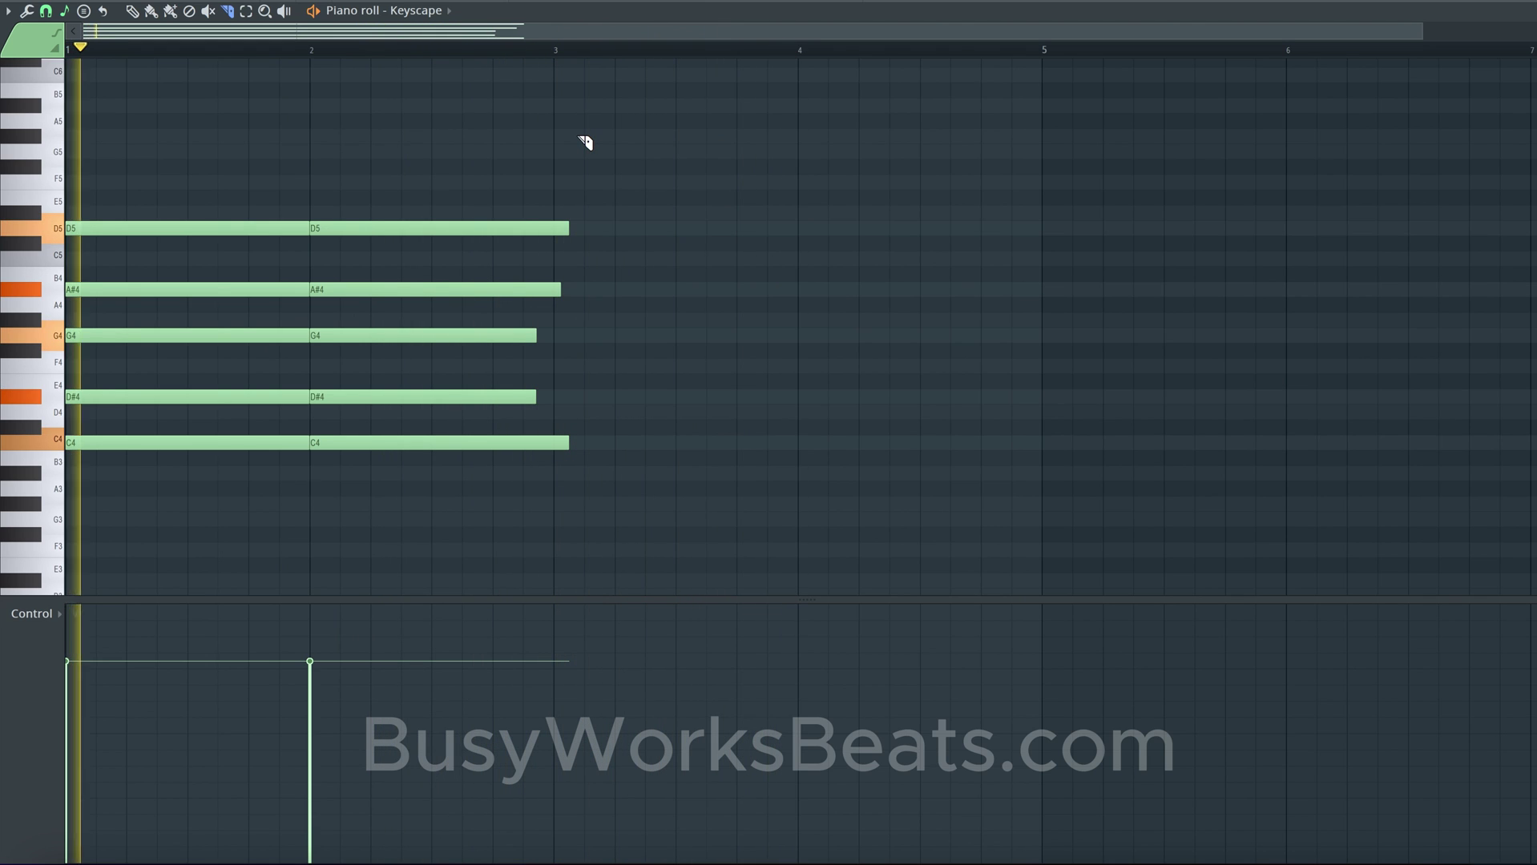
key(space)
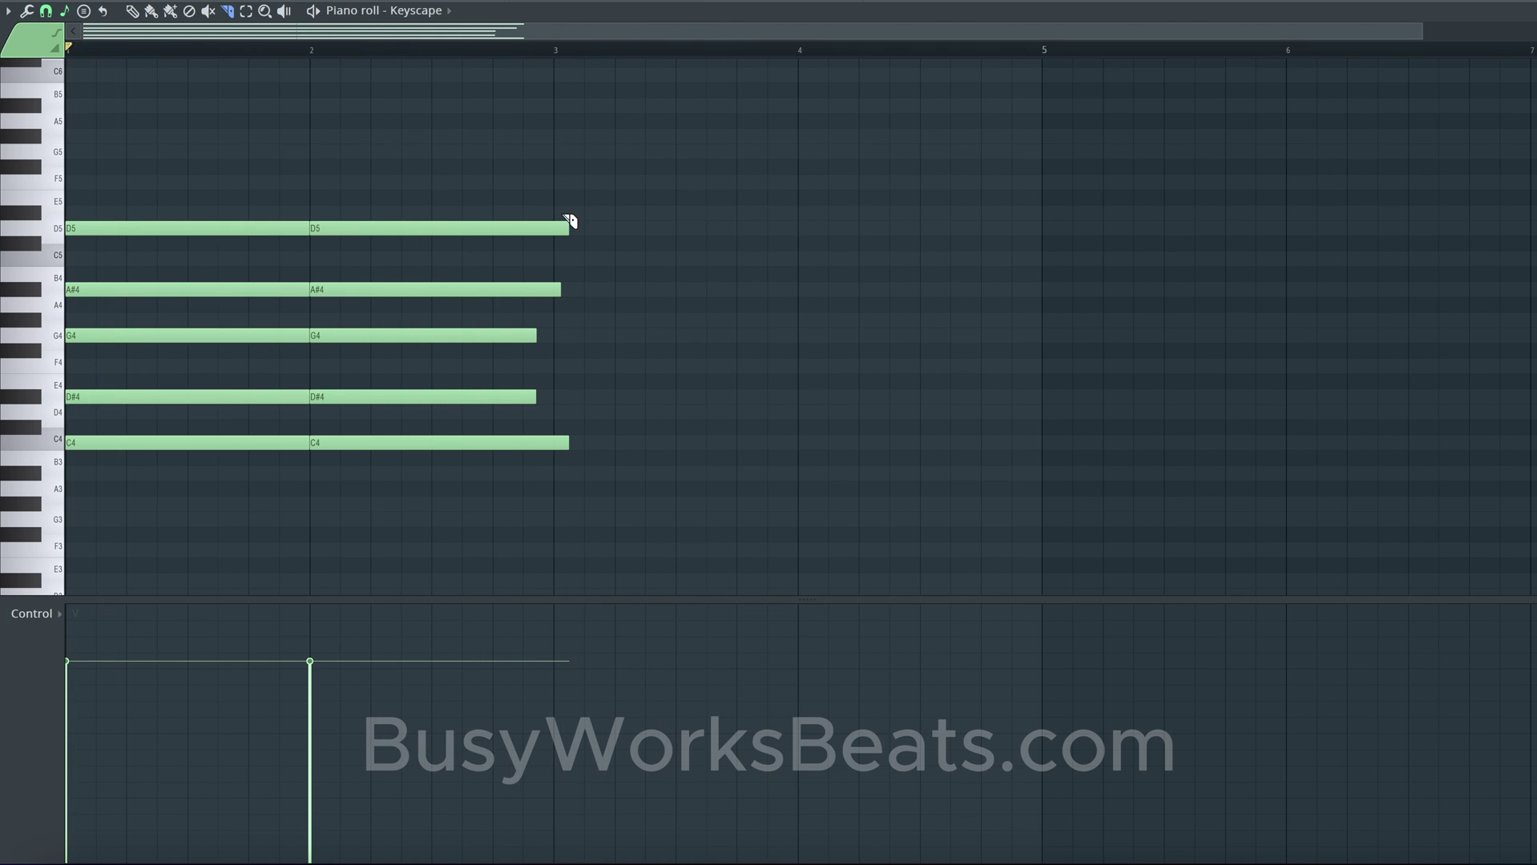
drag(561, 202, 559, 472)
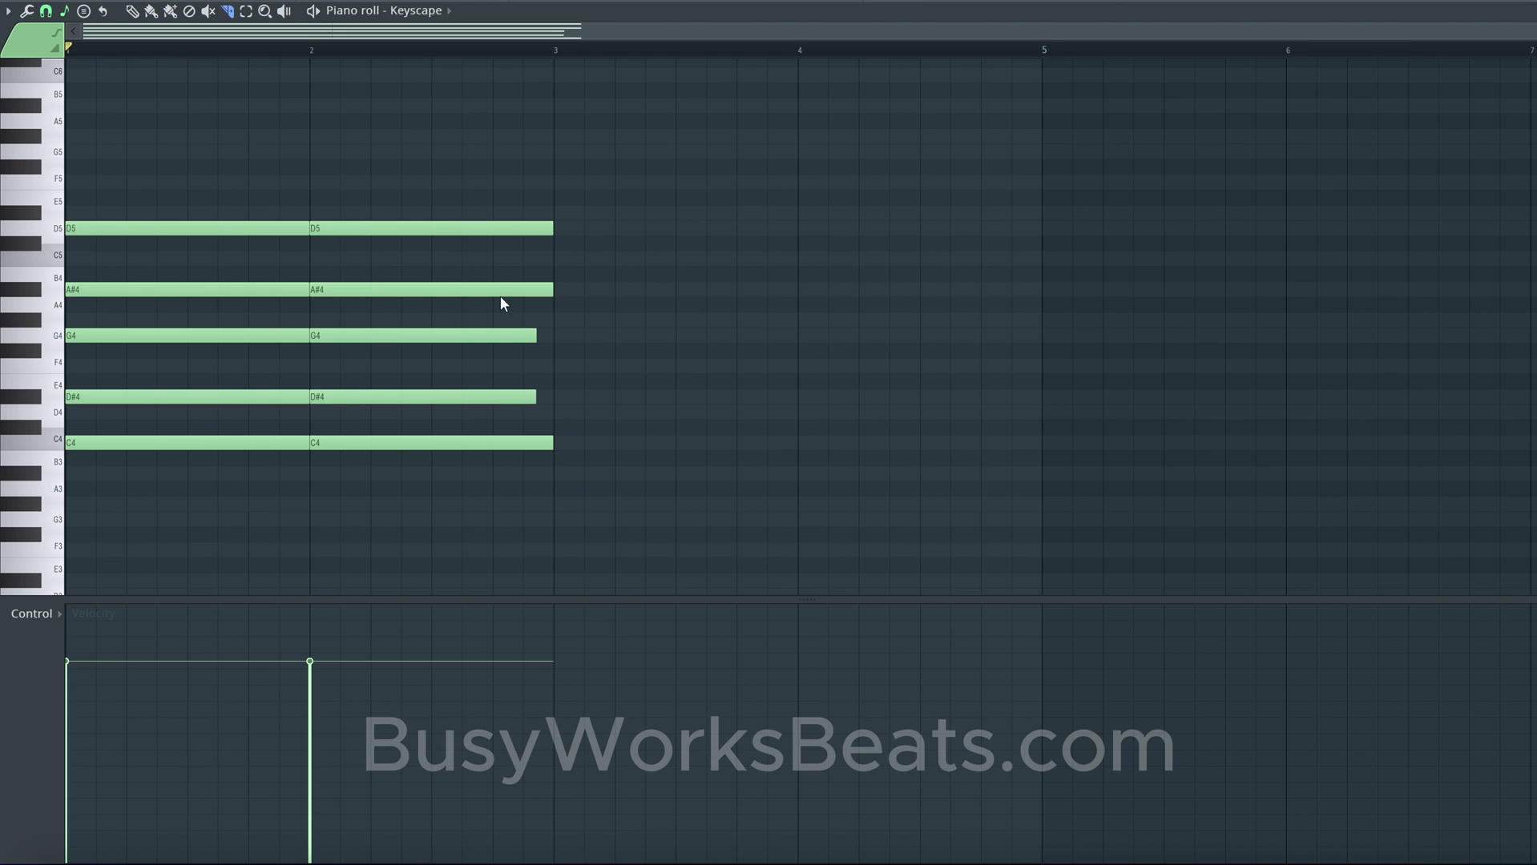
key(space)
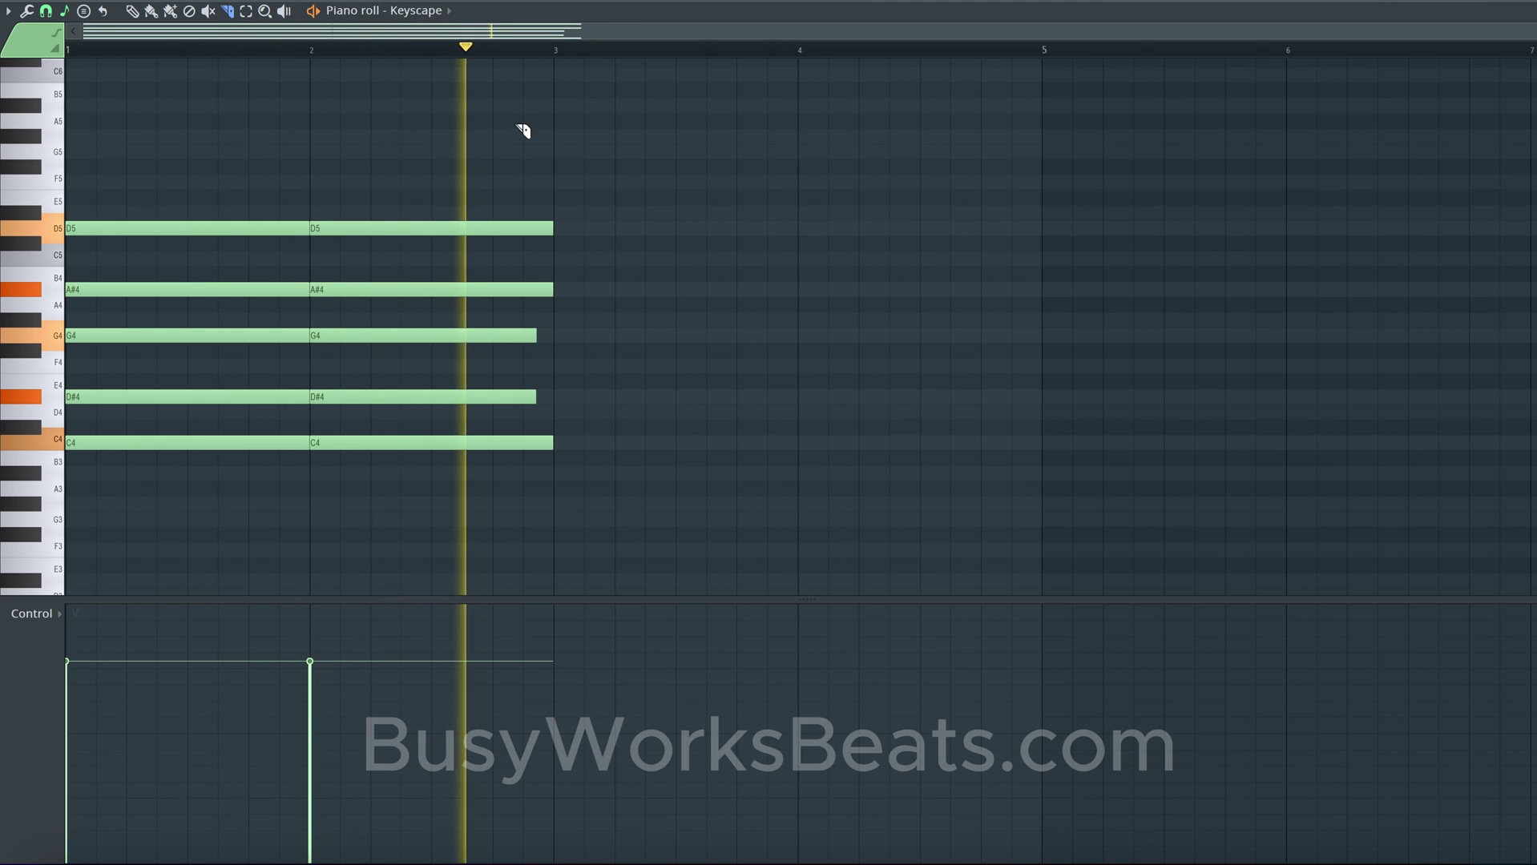
key(space)
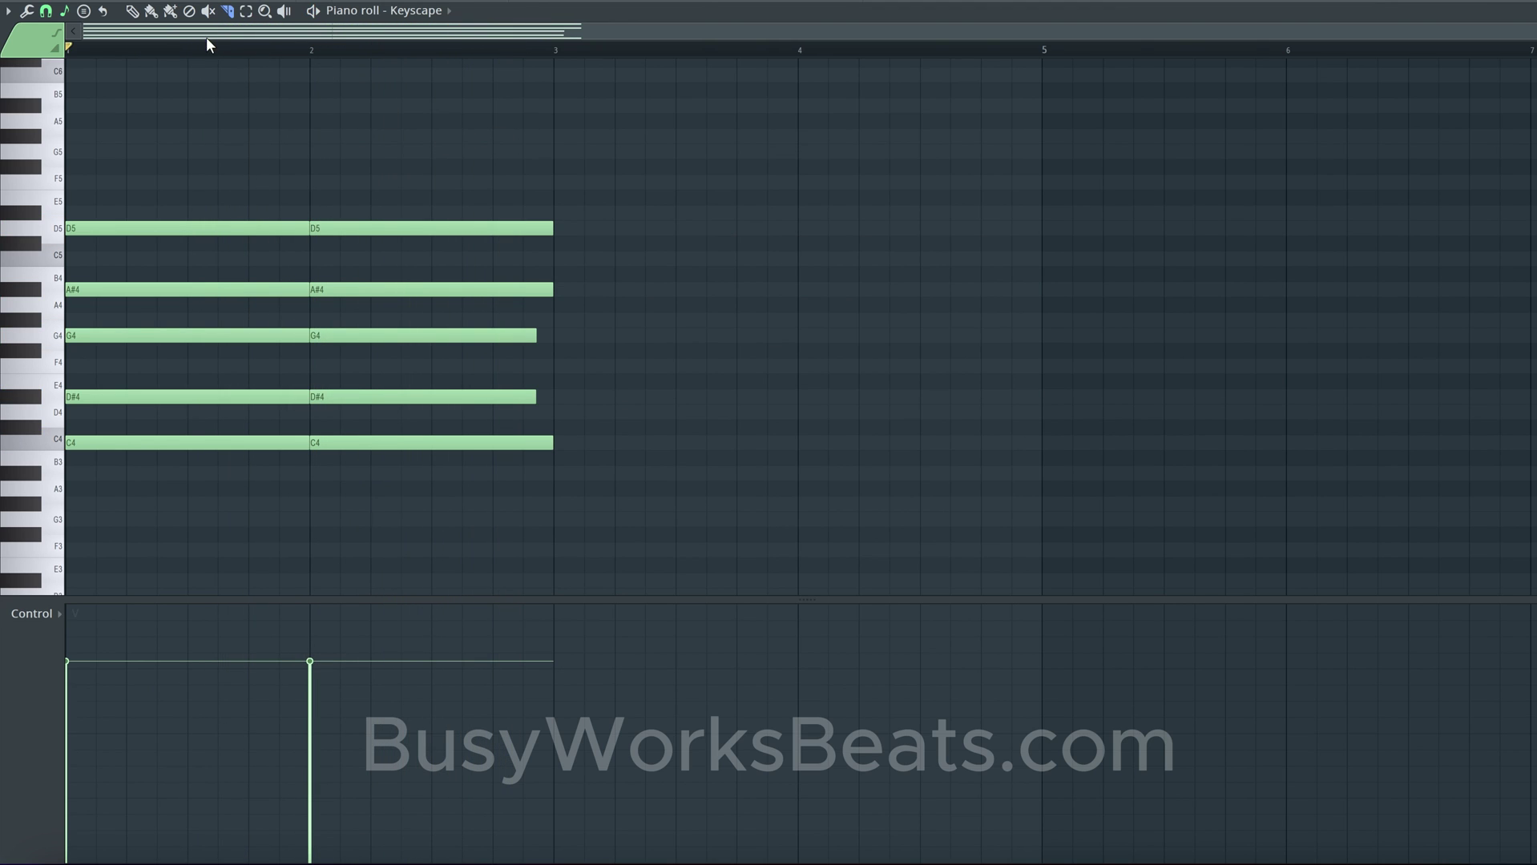
Step: Randomize only the velocities of the chord notes, with the randomizer's pattern section turned off, and play back the result
click(132, 11)
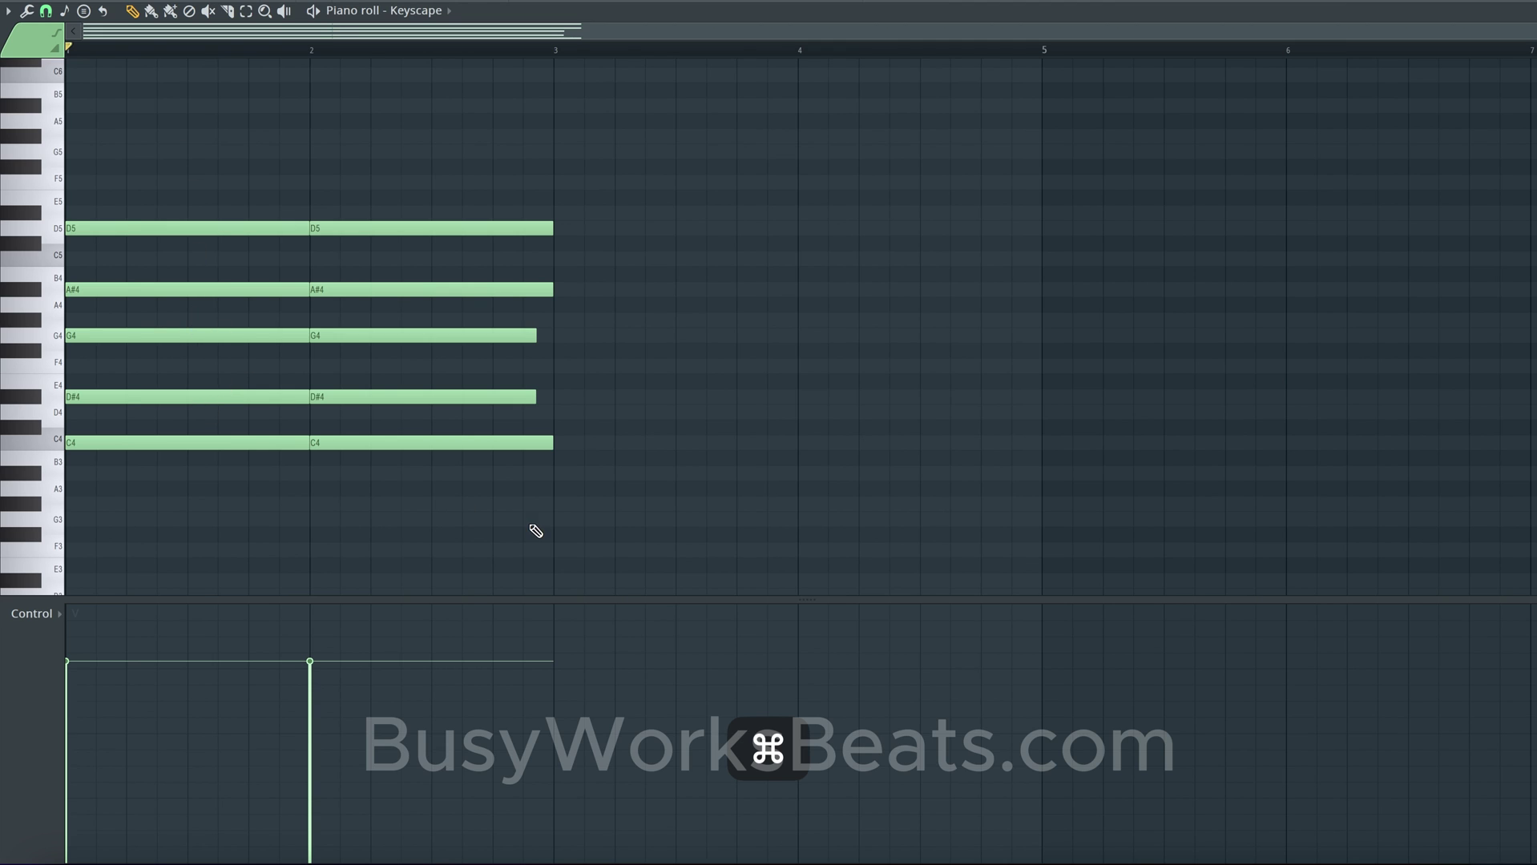
ctrl+drag(481, 511, 151, 230)
click(271, 511)
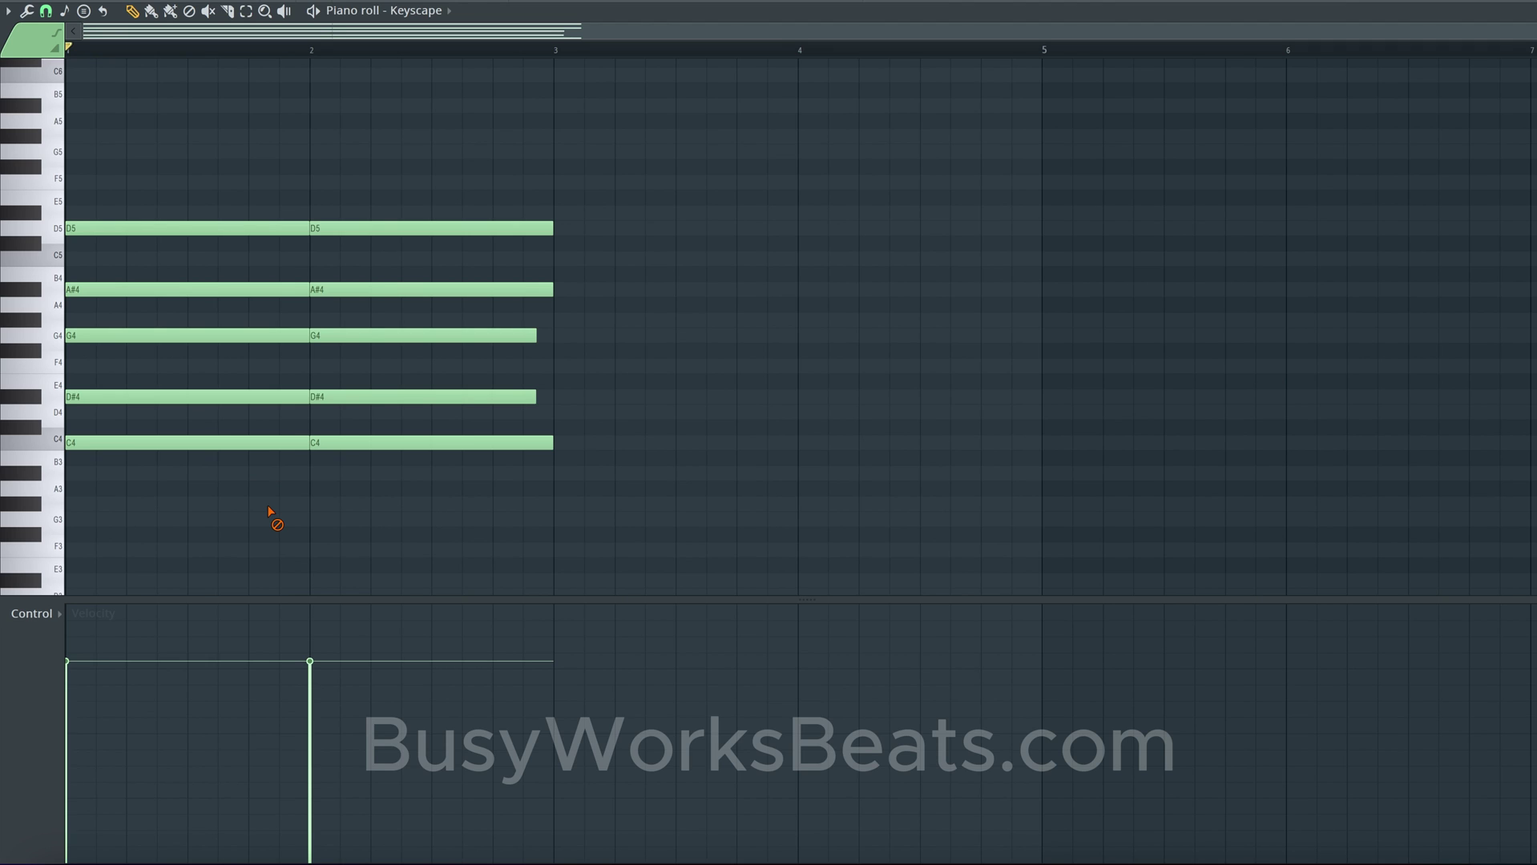
key(alt+r)
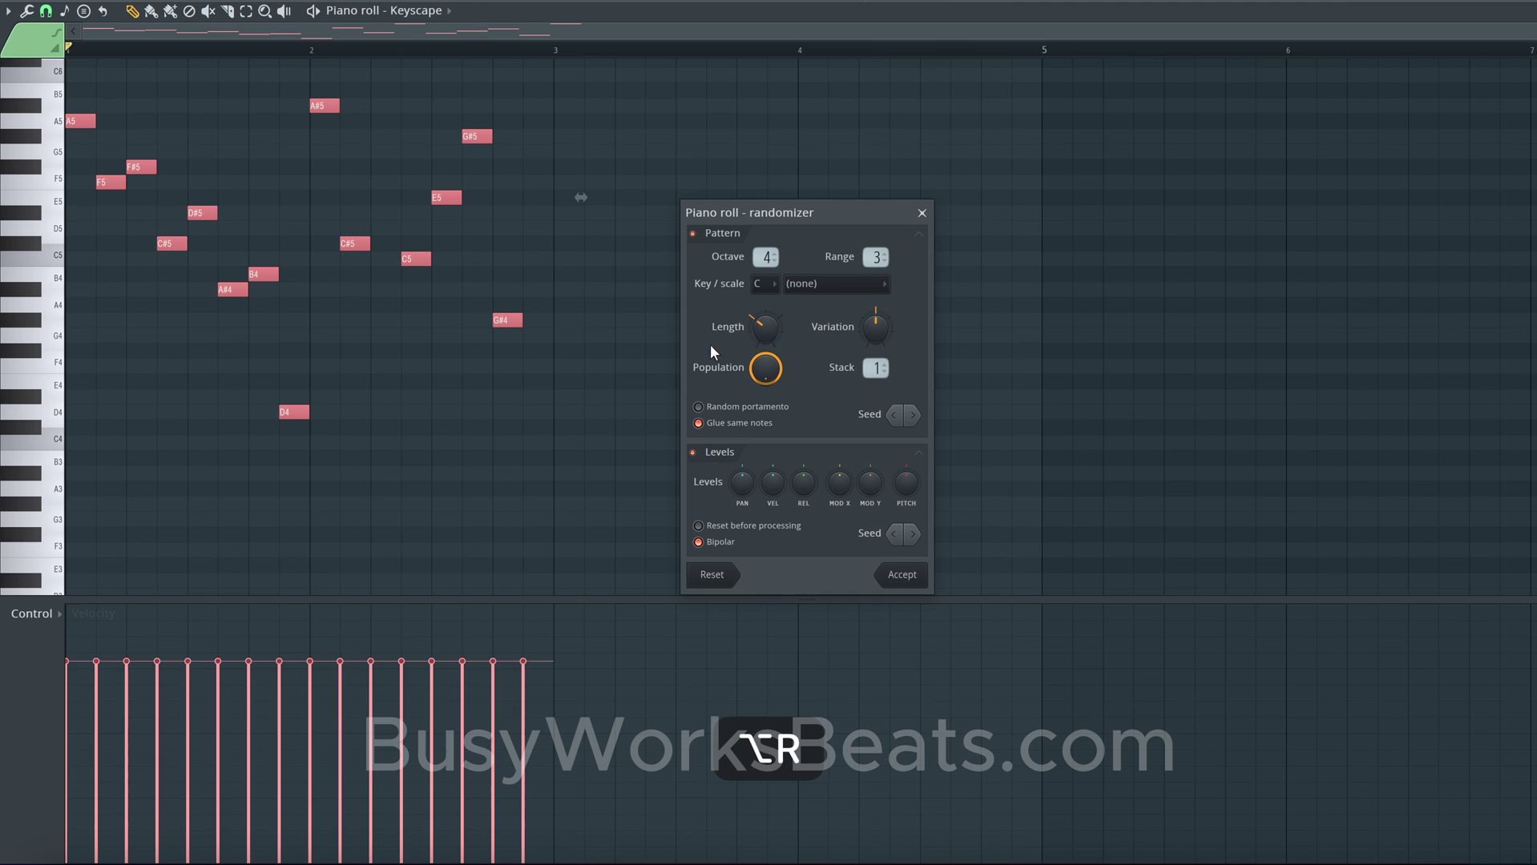
click(712, 235)
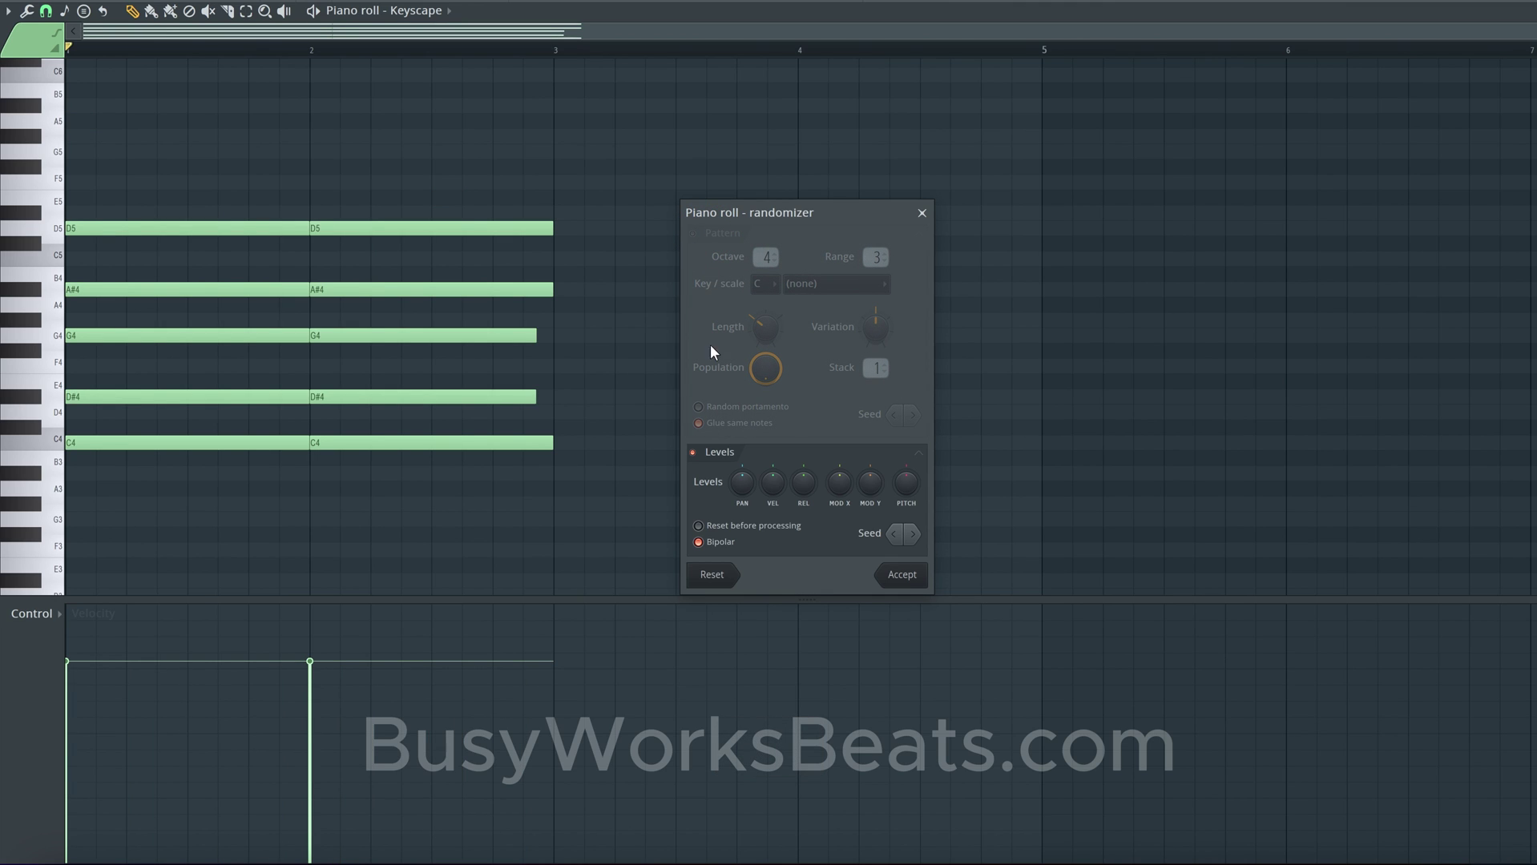
drag(772, 482, 773, 463)
click(895, 581)
key(space)
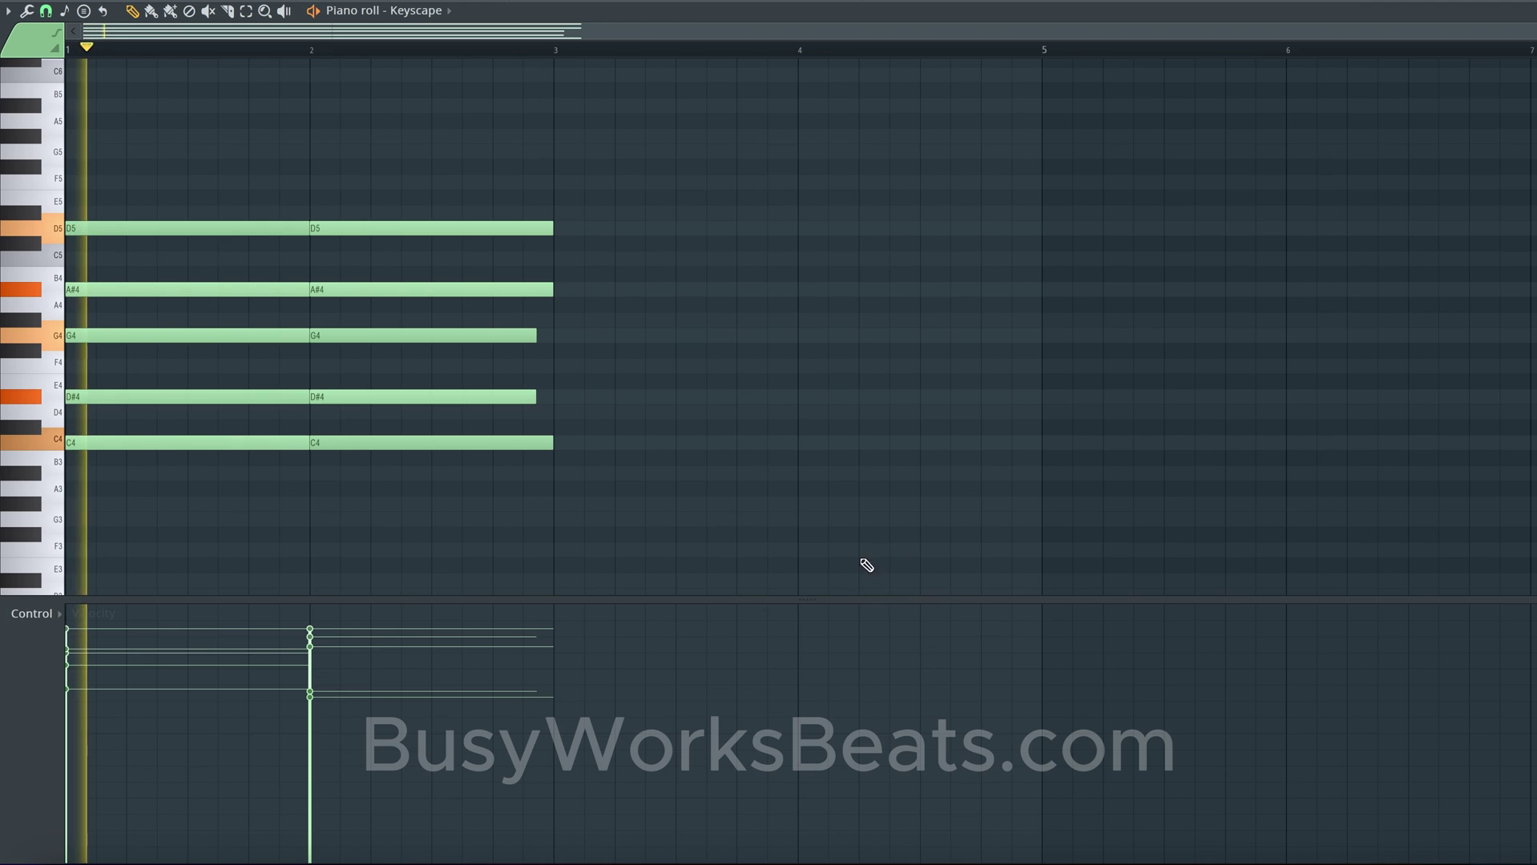
key(space)
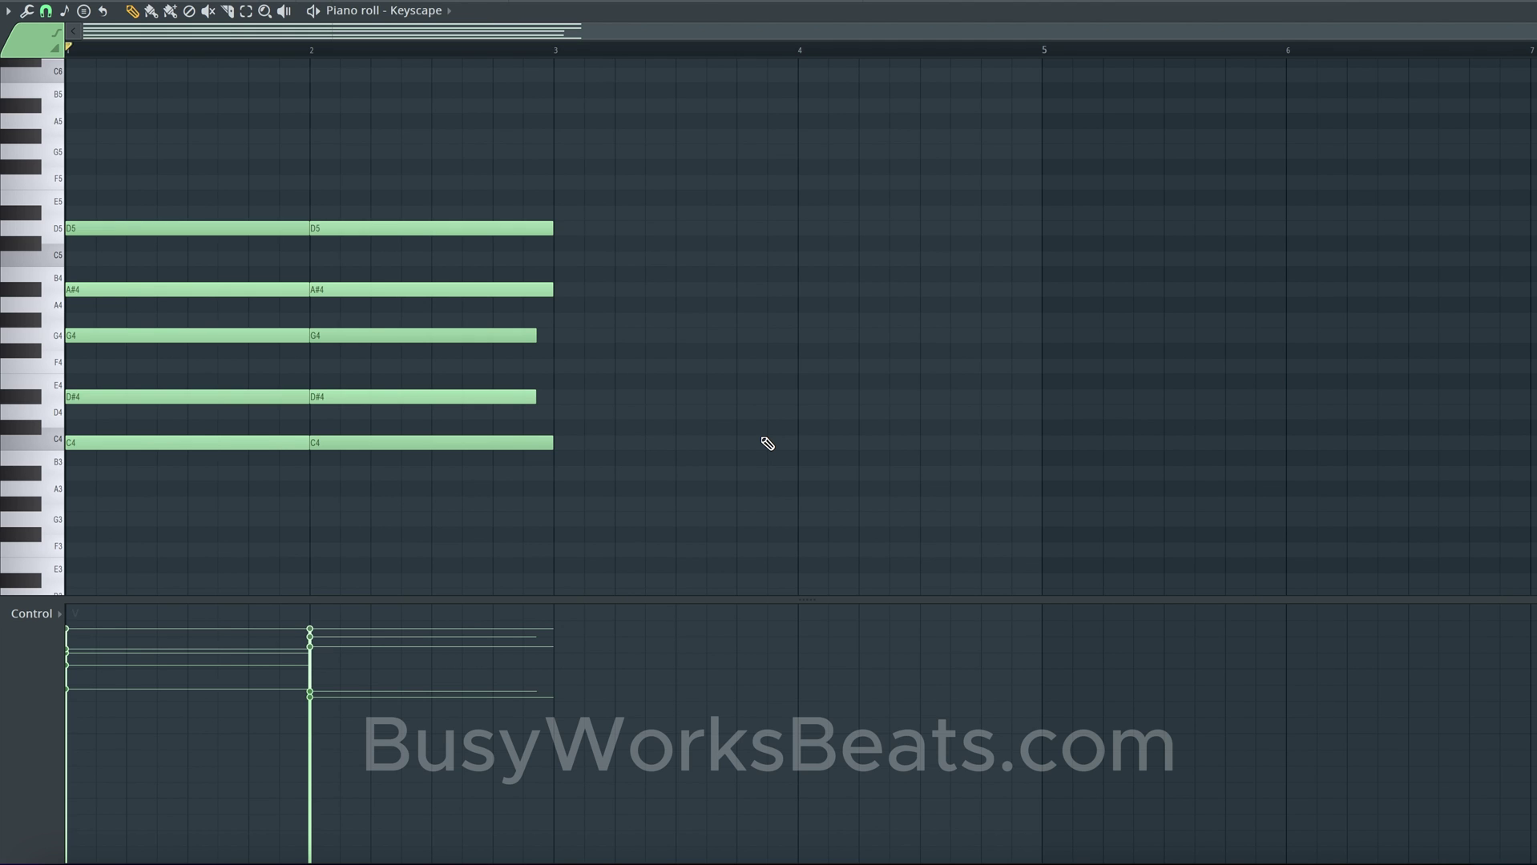
key(space)
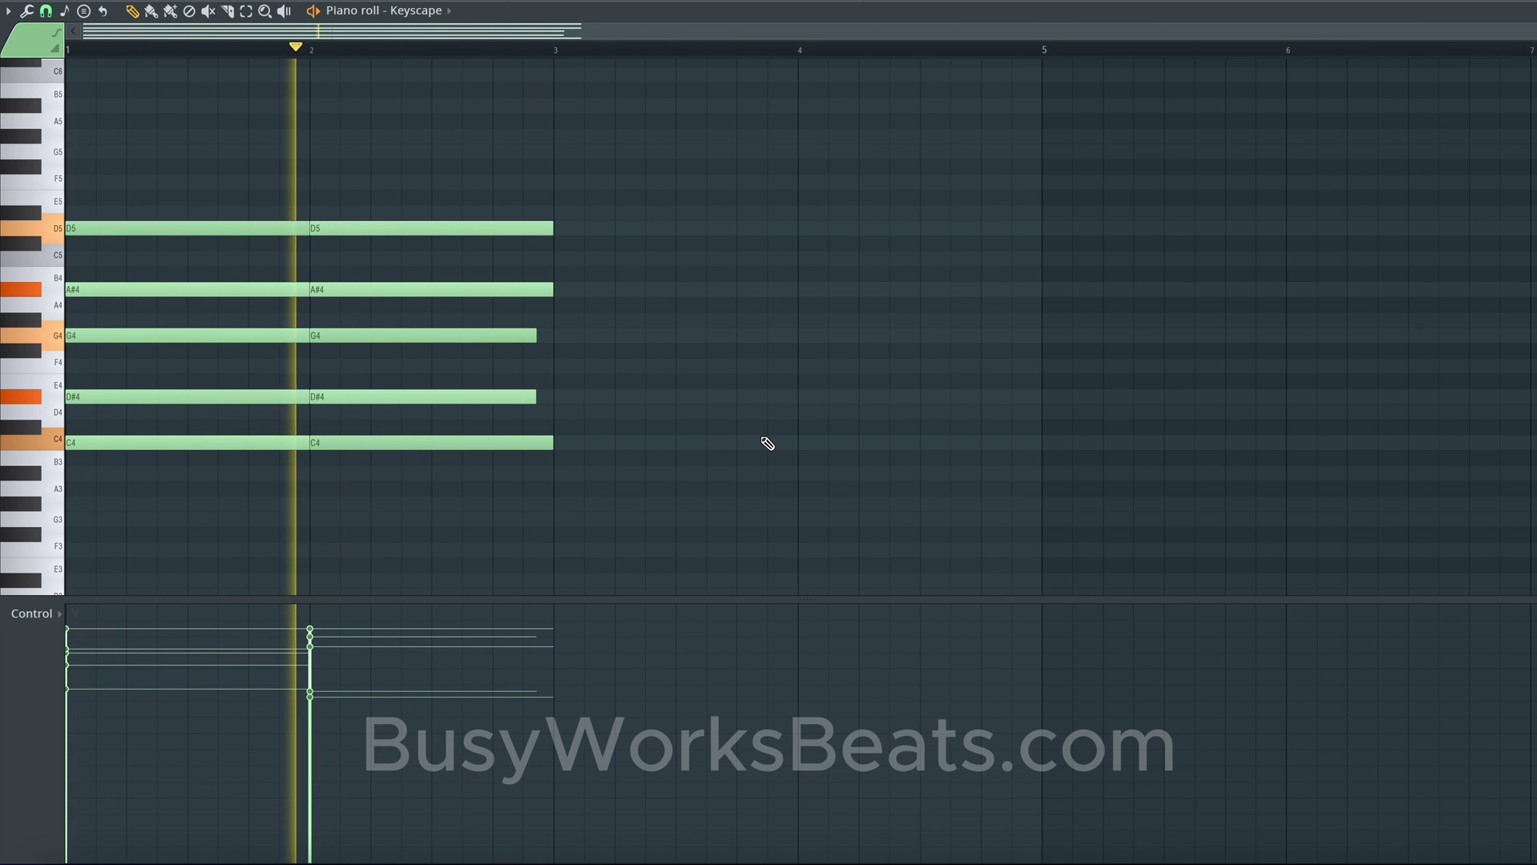
key(space)
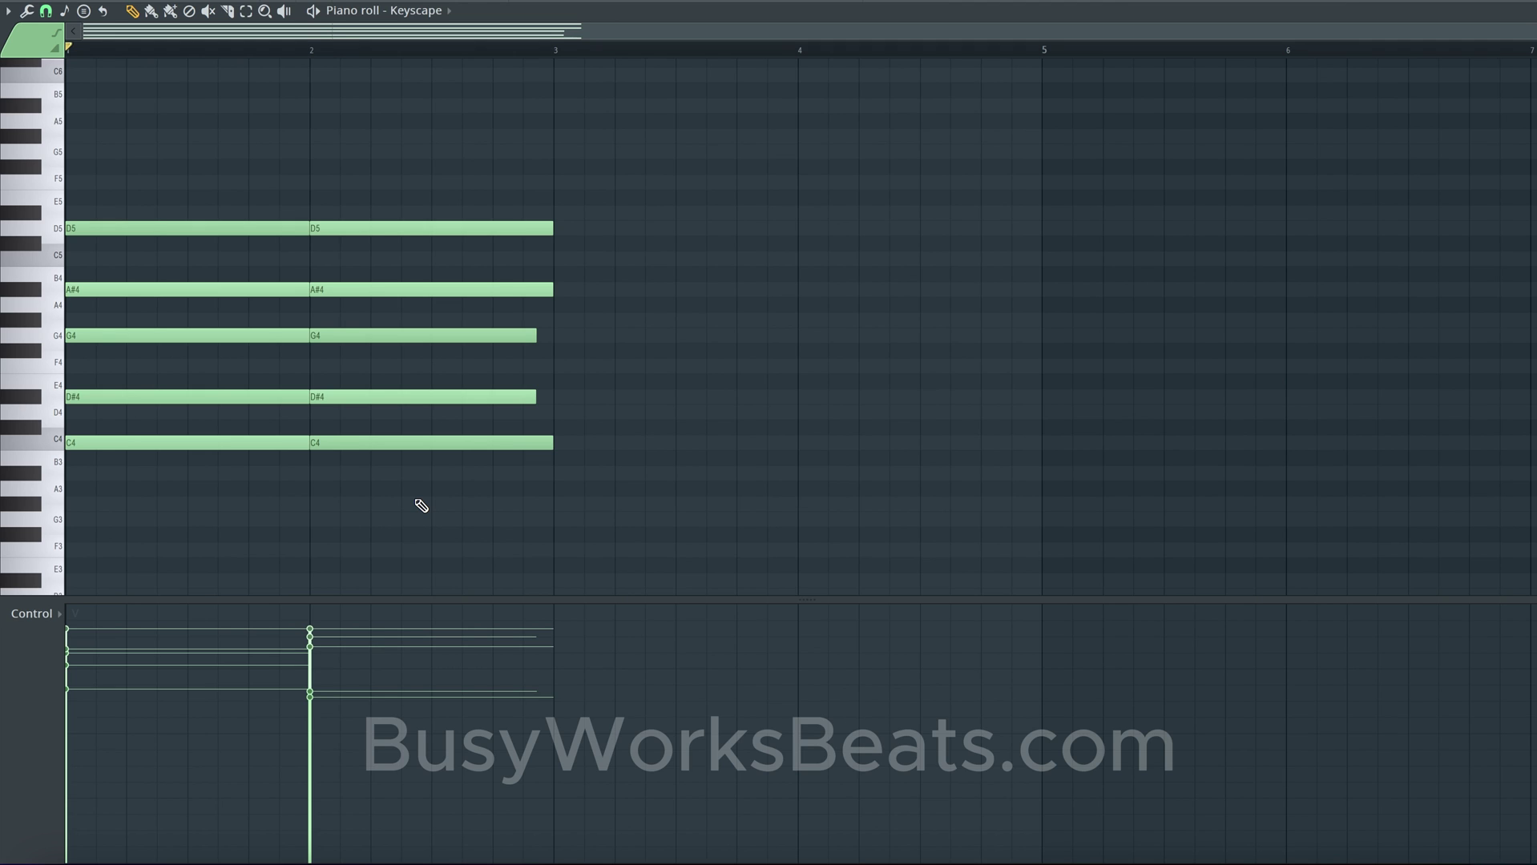
Step: Open level scaling for the chord notes, lower Multiply until the velocities are very low, and play back the chords
key(alt+x)
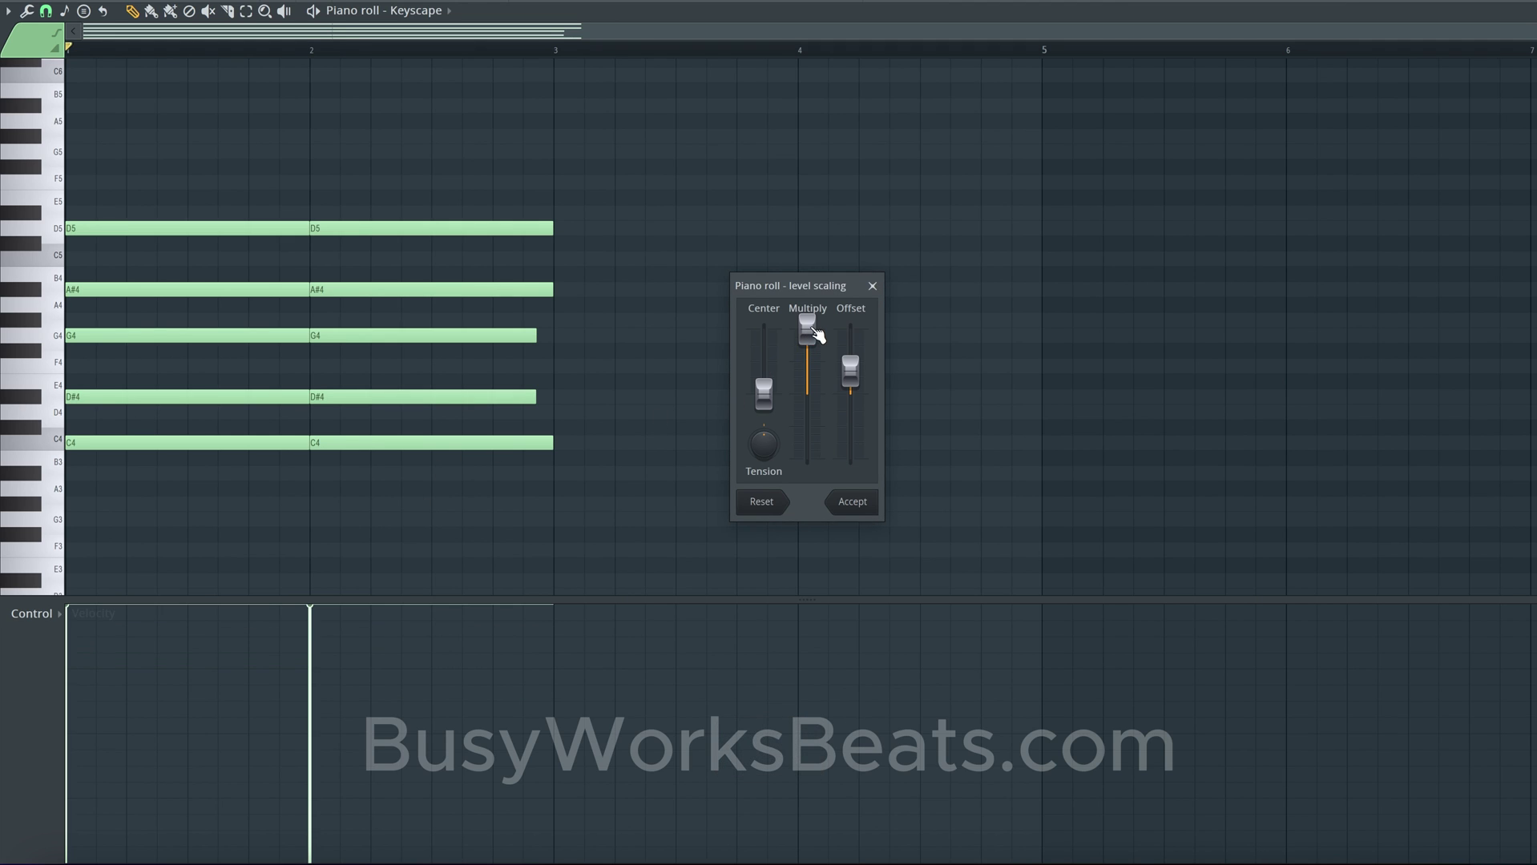
drag(816, 334, 750, 620)
drag(807, 378, 797, 475)
key(space)
key(space)
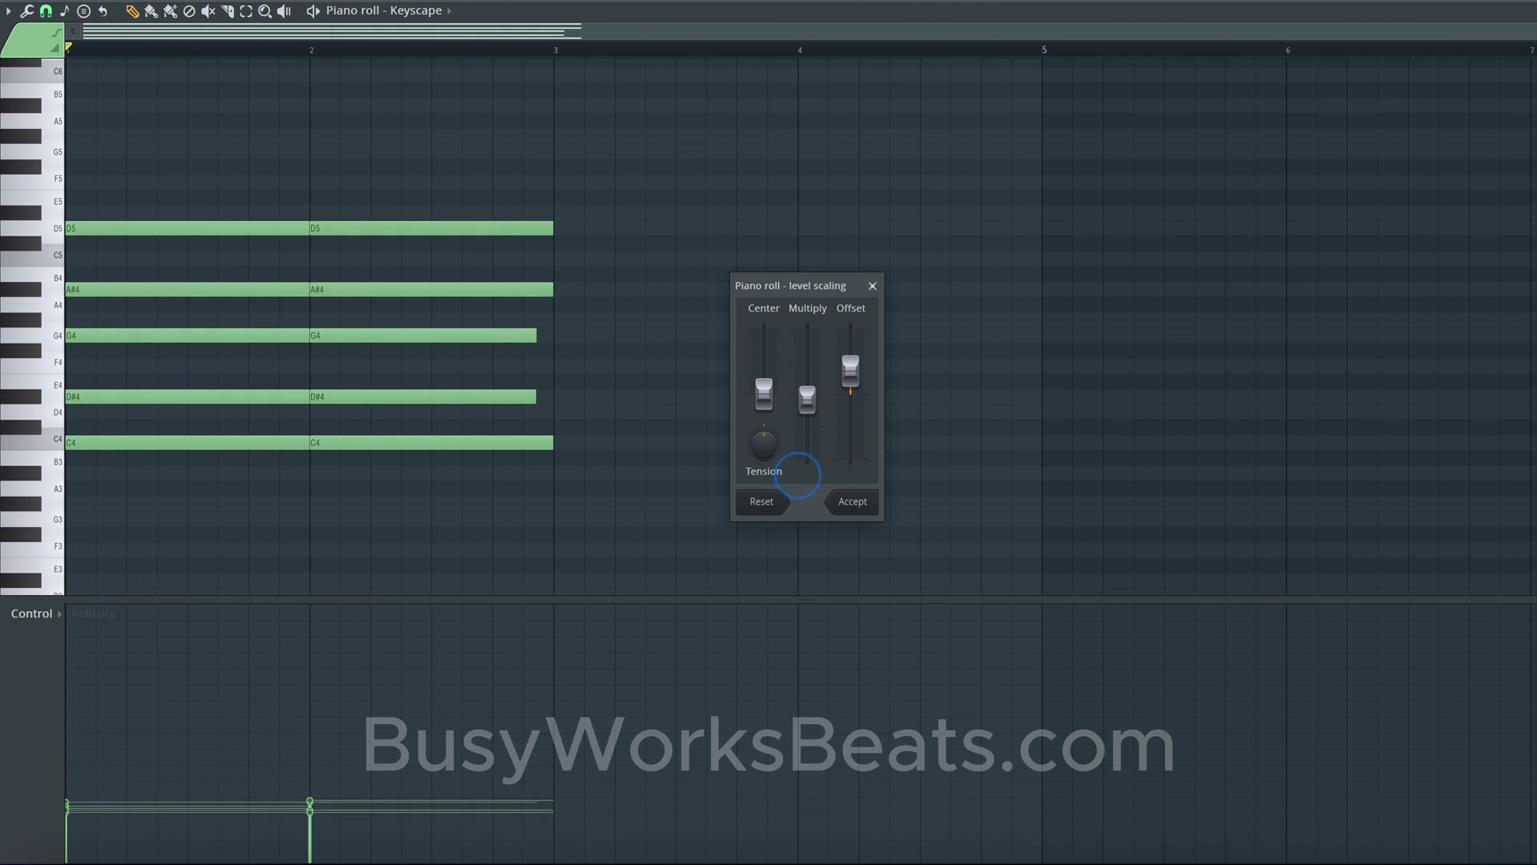
key(space)
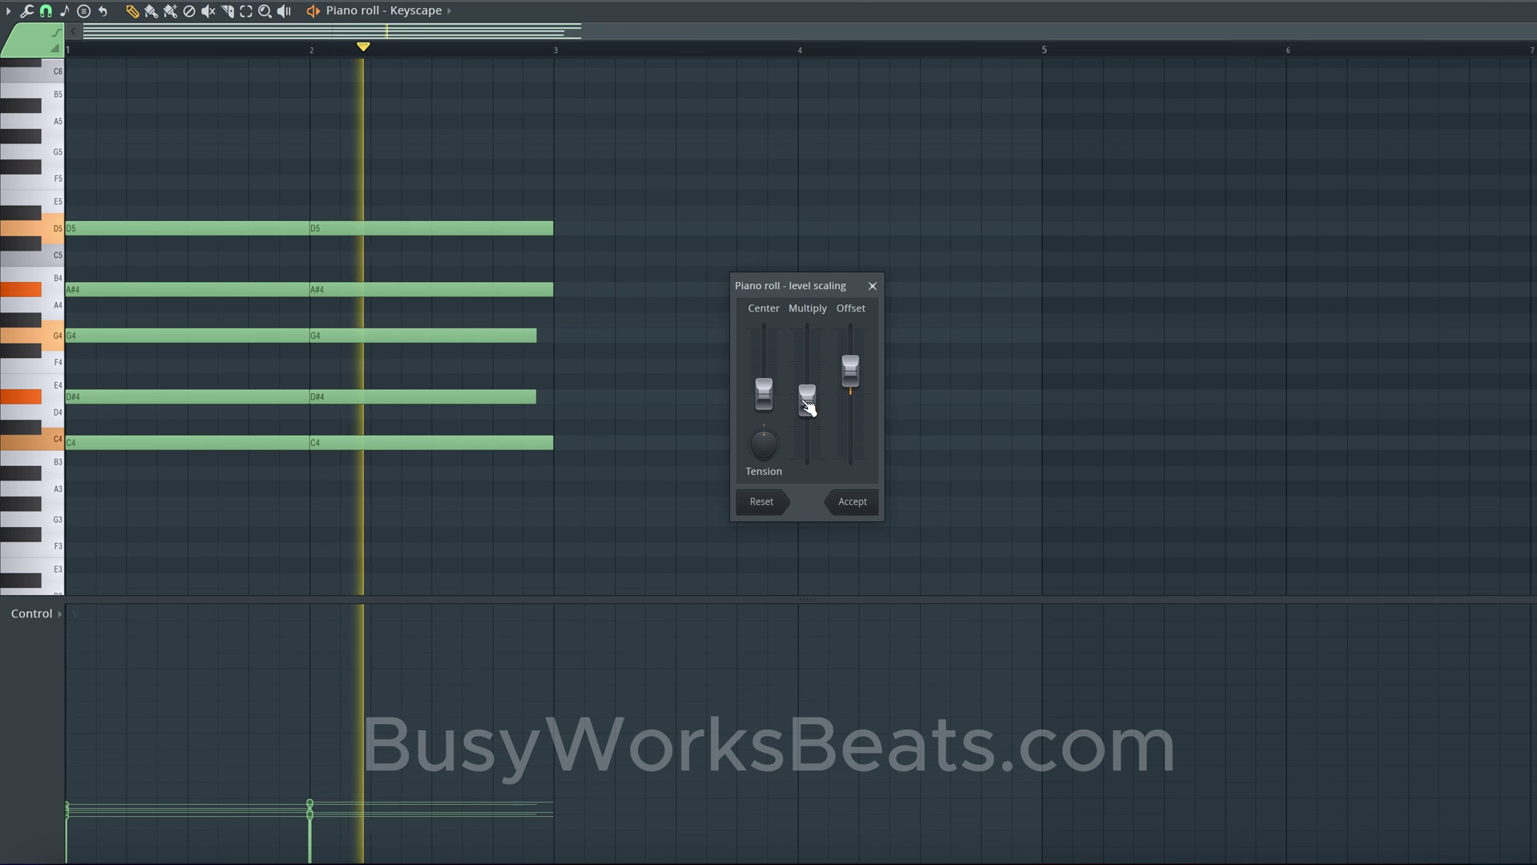
key(space)
Step: Raise the level scaling Multiply so the chord velocities sit at a moderately high level, and play back the chords
drag(808, 404, 807, 377)
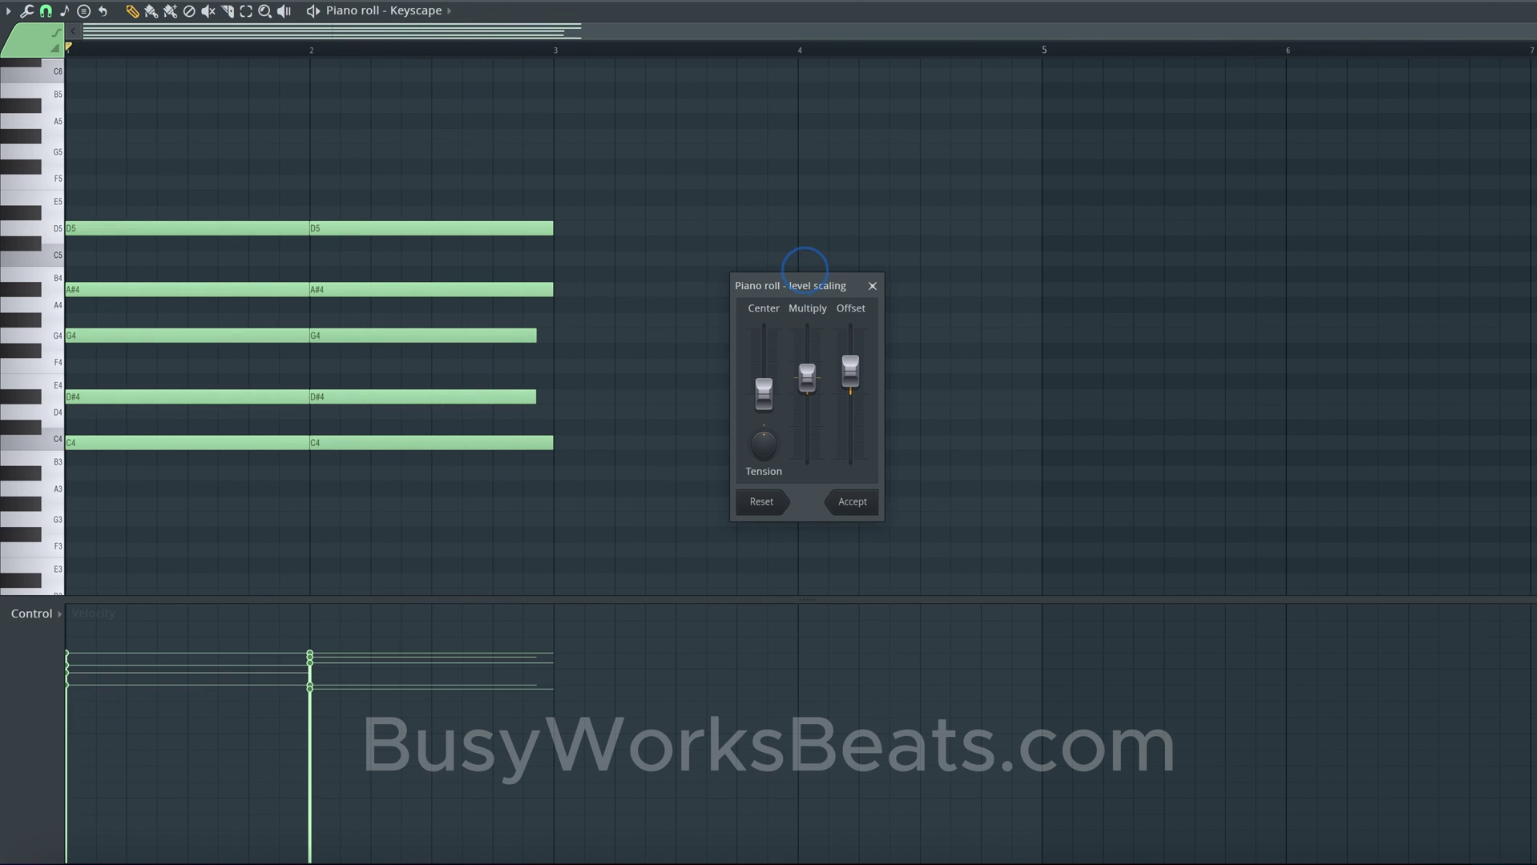
drag(804, 268, 807, 382)
key(space)
key(space)
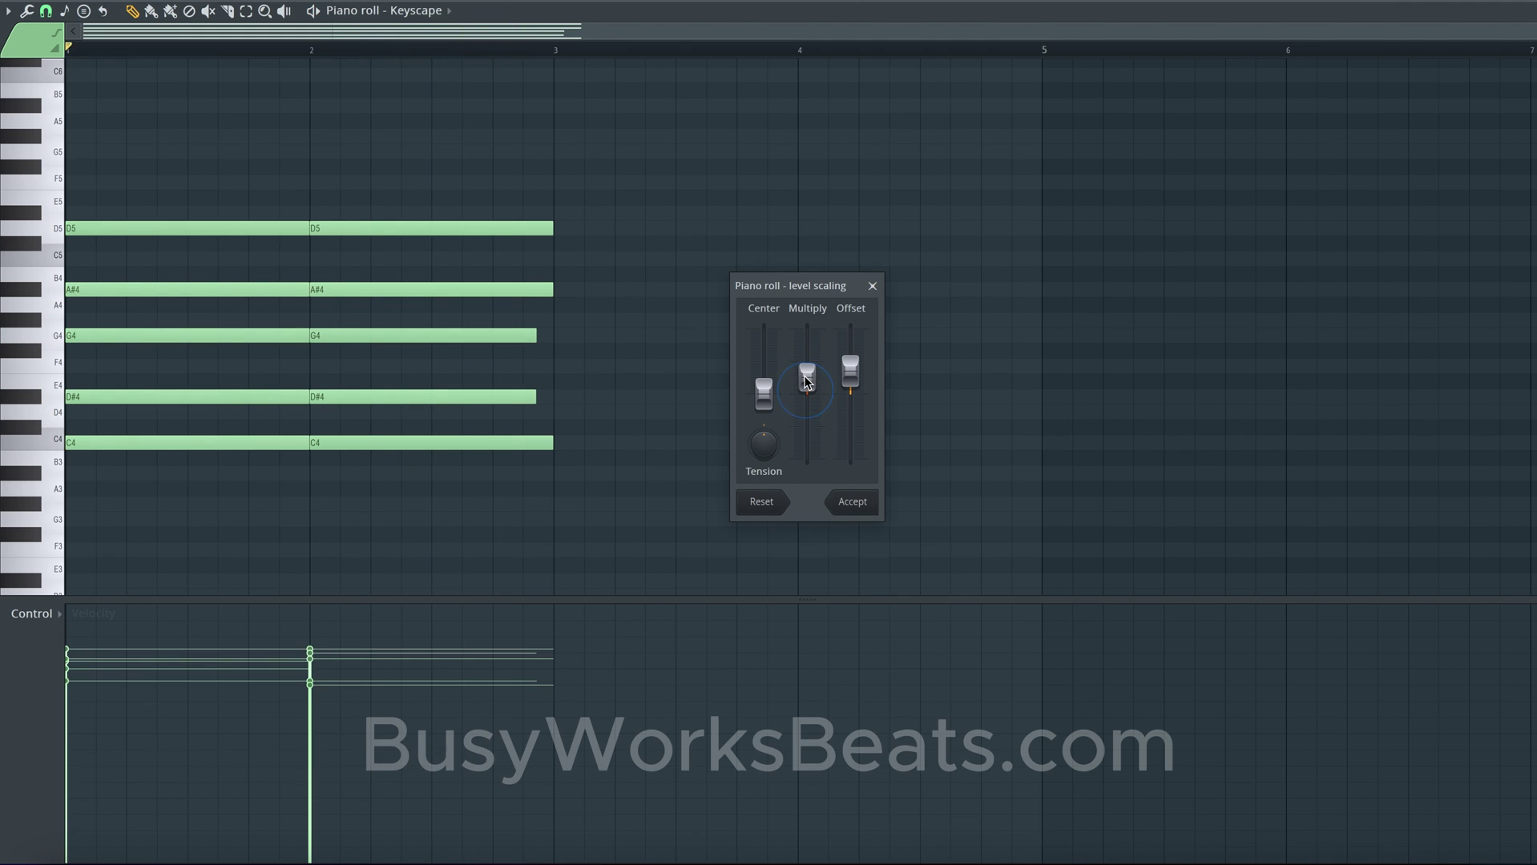
Step: Discard the level scaling changes to the chords and check which note and channel properties the control lane can display
click(872, 286)
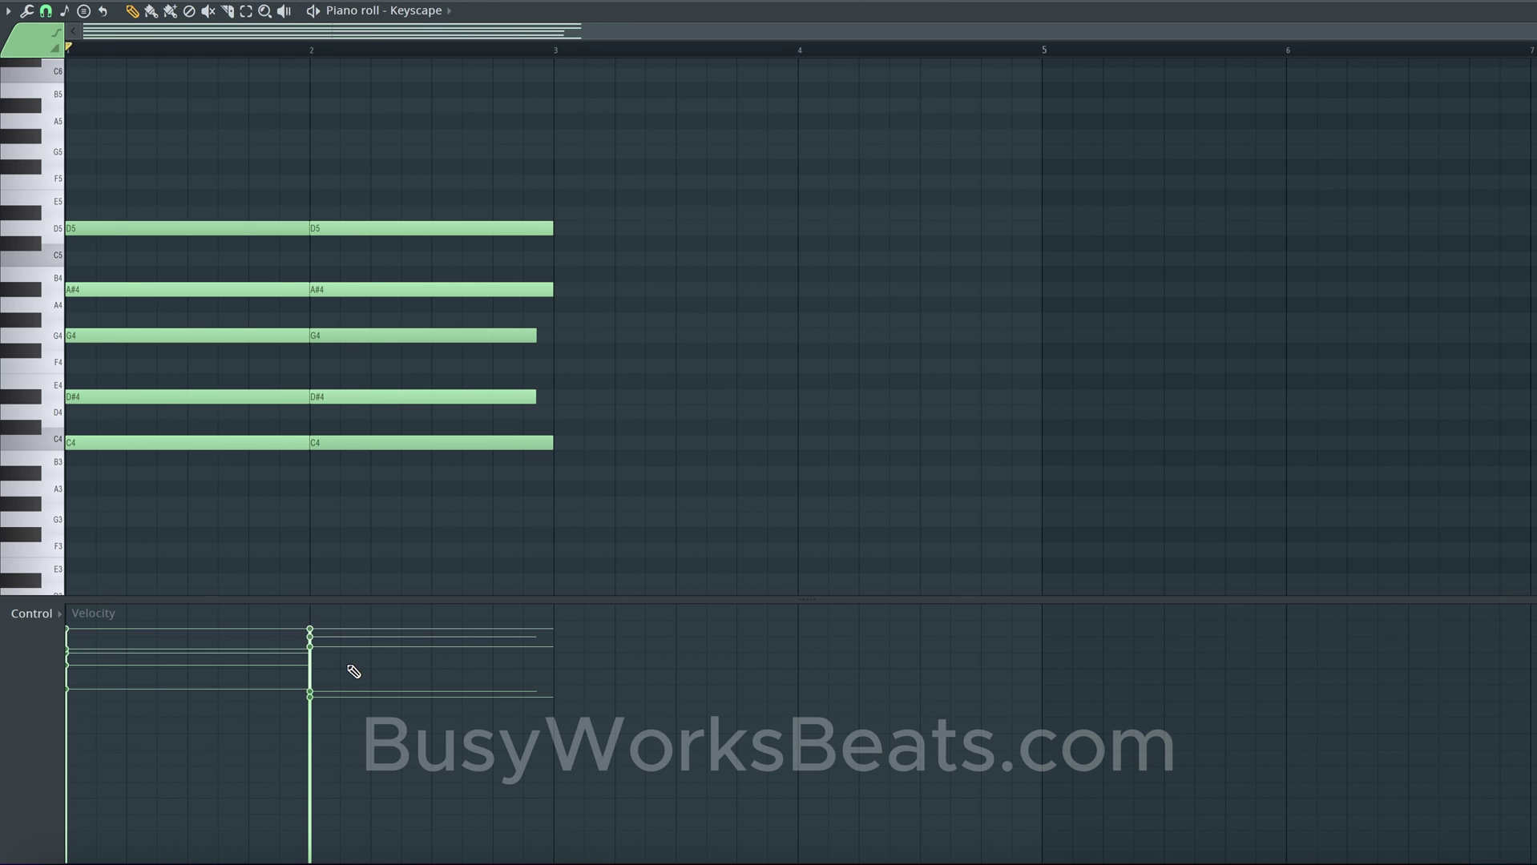
click(59, 613)
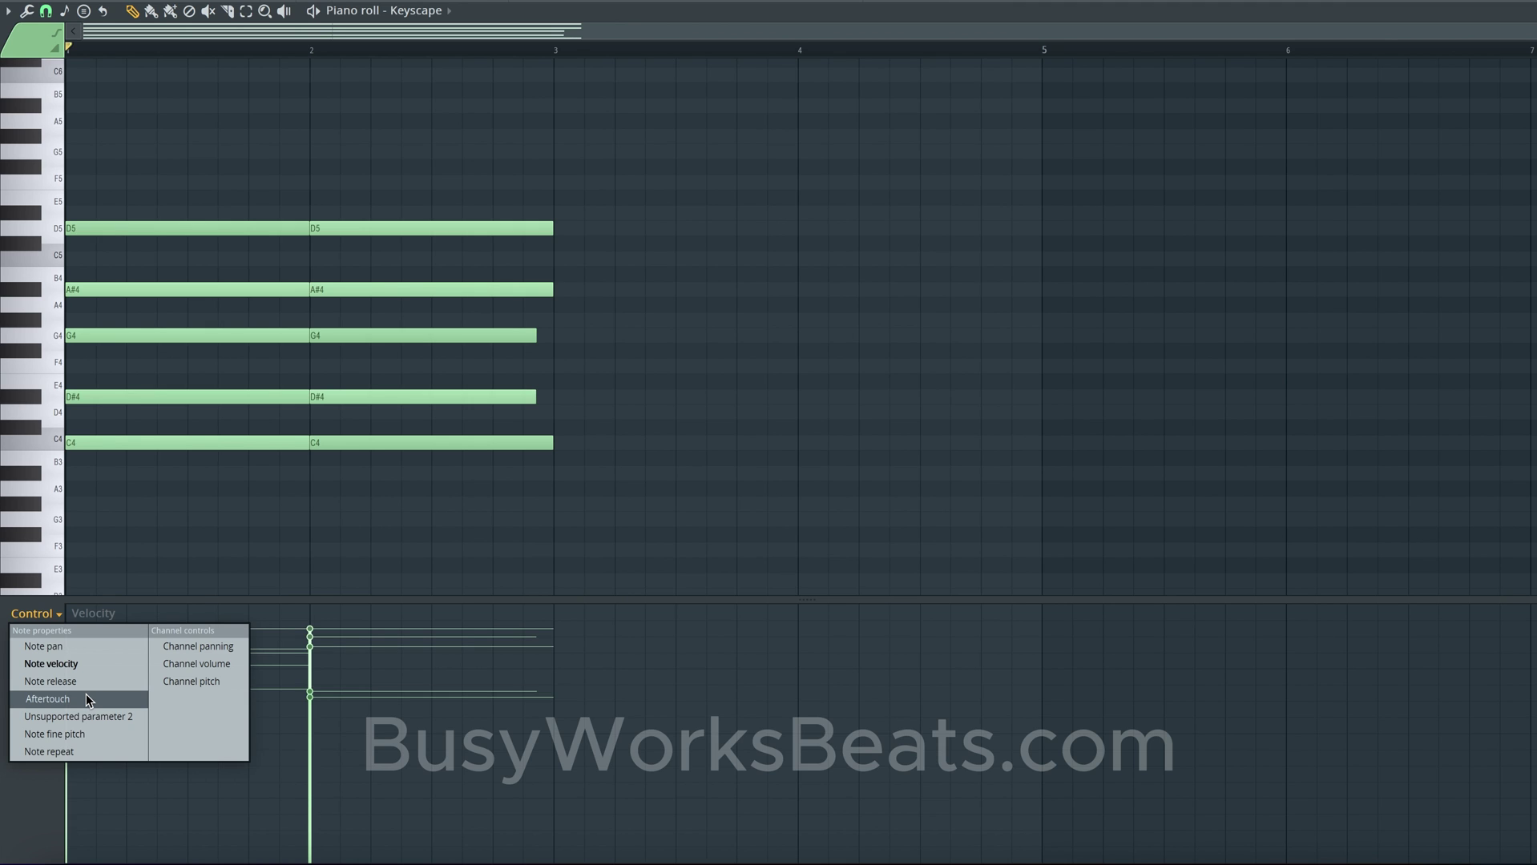
click(193, 535)
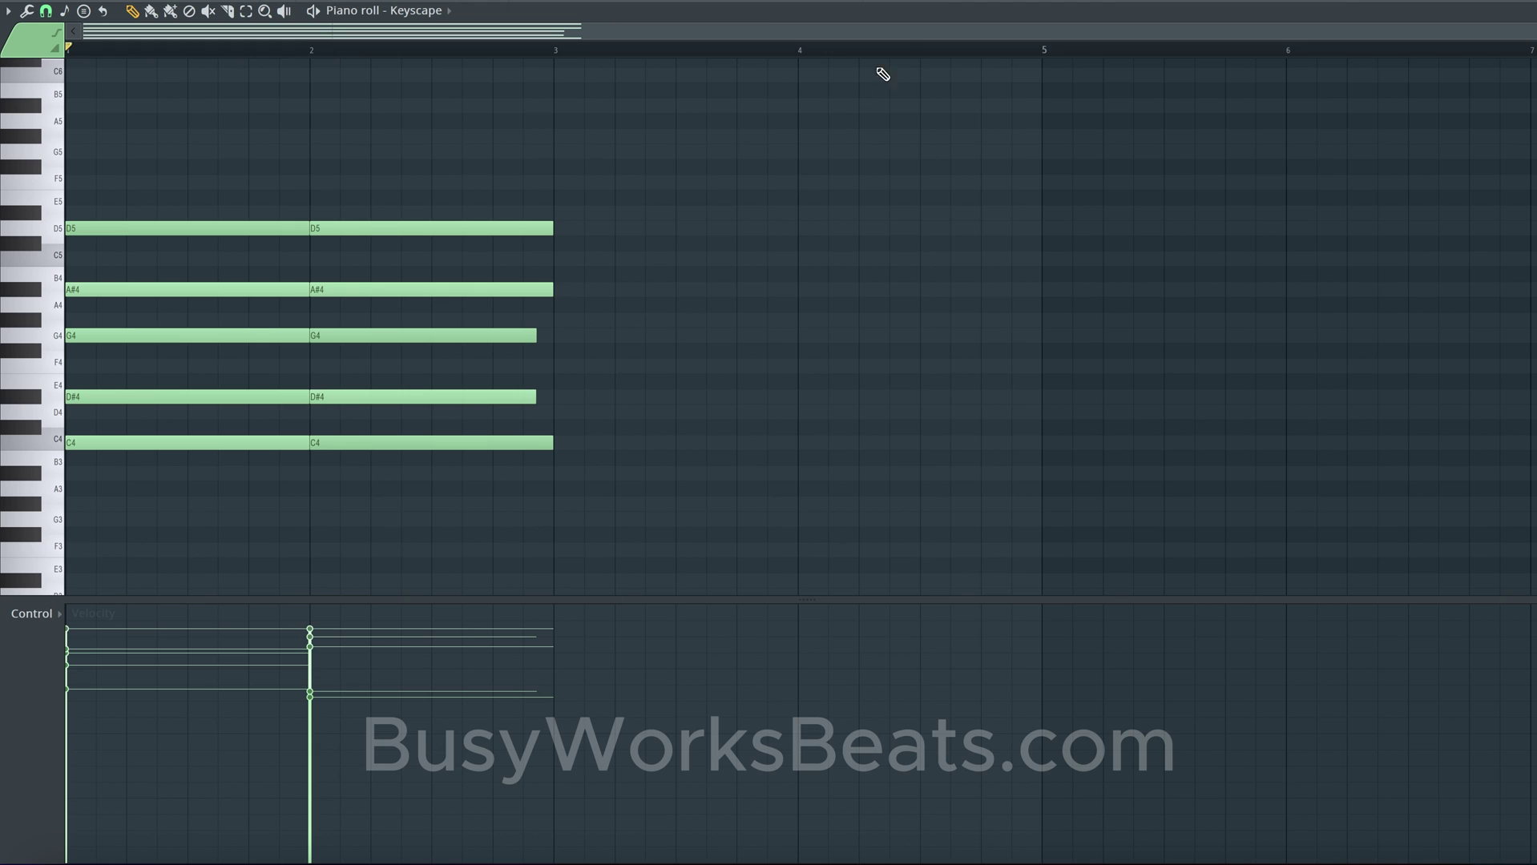
Step: Switch to the 808 pattern, show the spinz 808_1 notes in the piano roll, and briefly play it
click(800, 0)
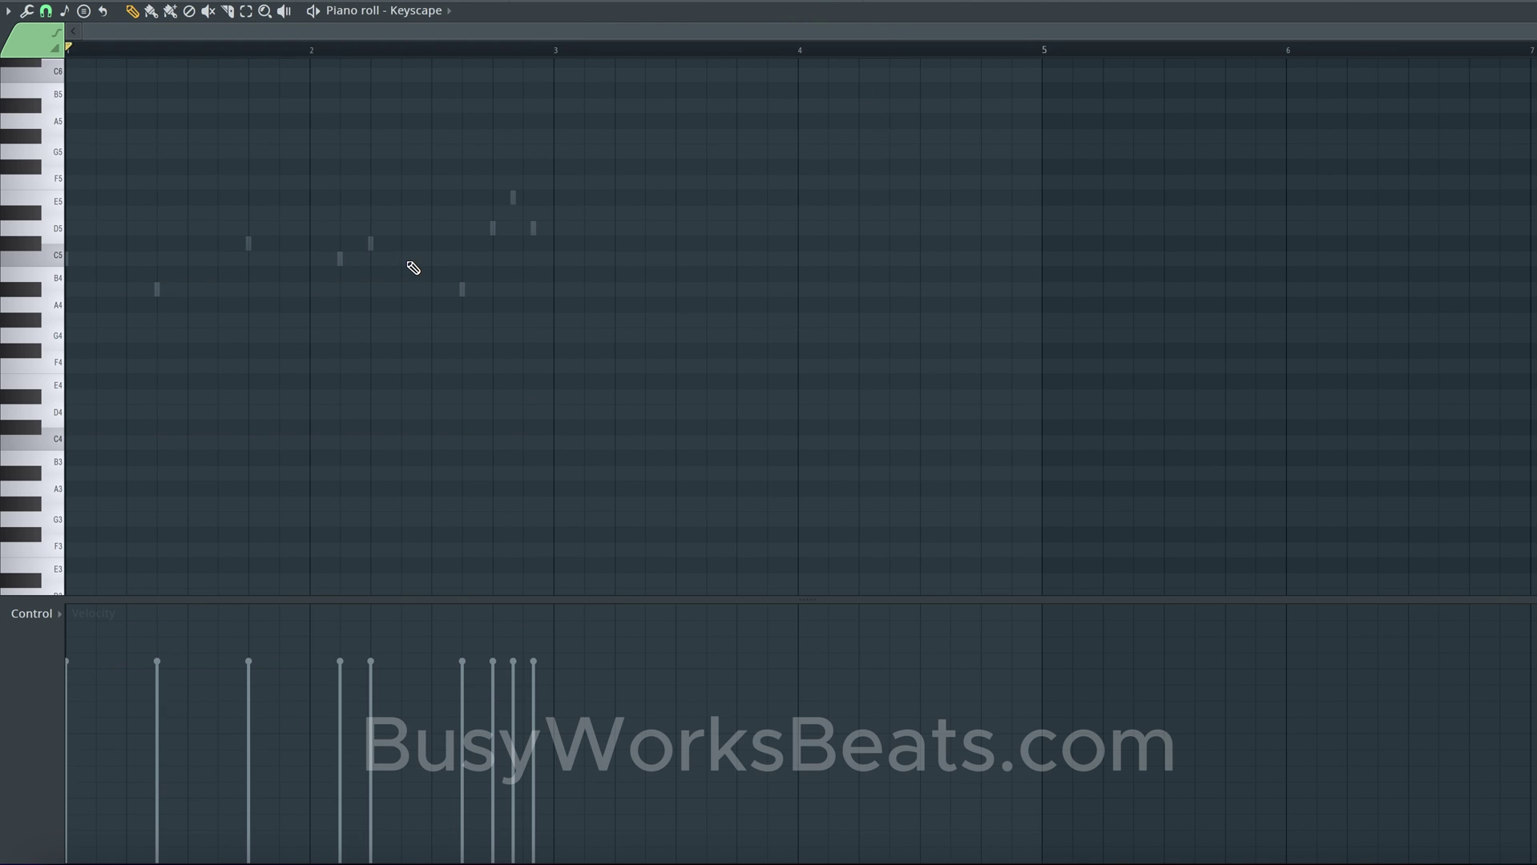
click(433, 10)
click(439, 131)
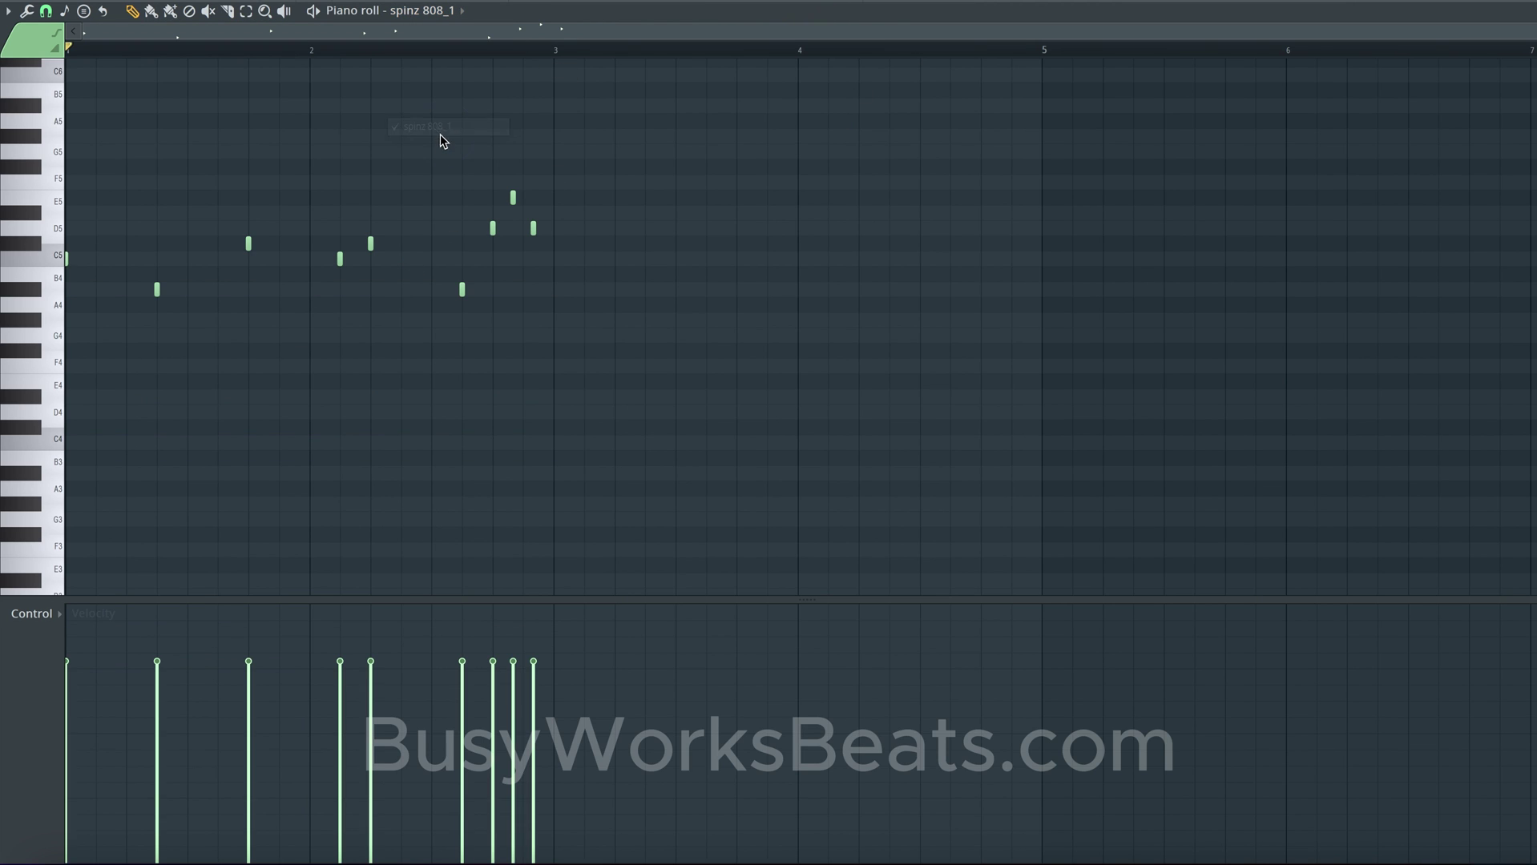
key(space)
key(space)
Step: Unmute the spinz 808_1 channel and cut the three short high notes at the end of bar 2
click(937, 2)
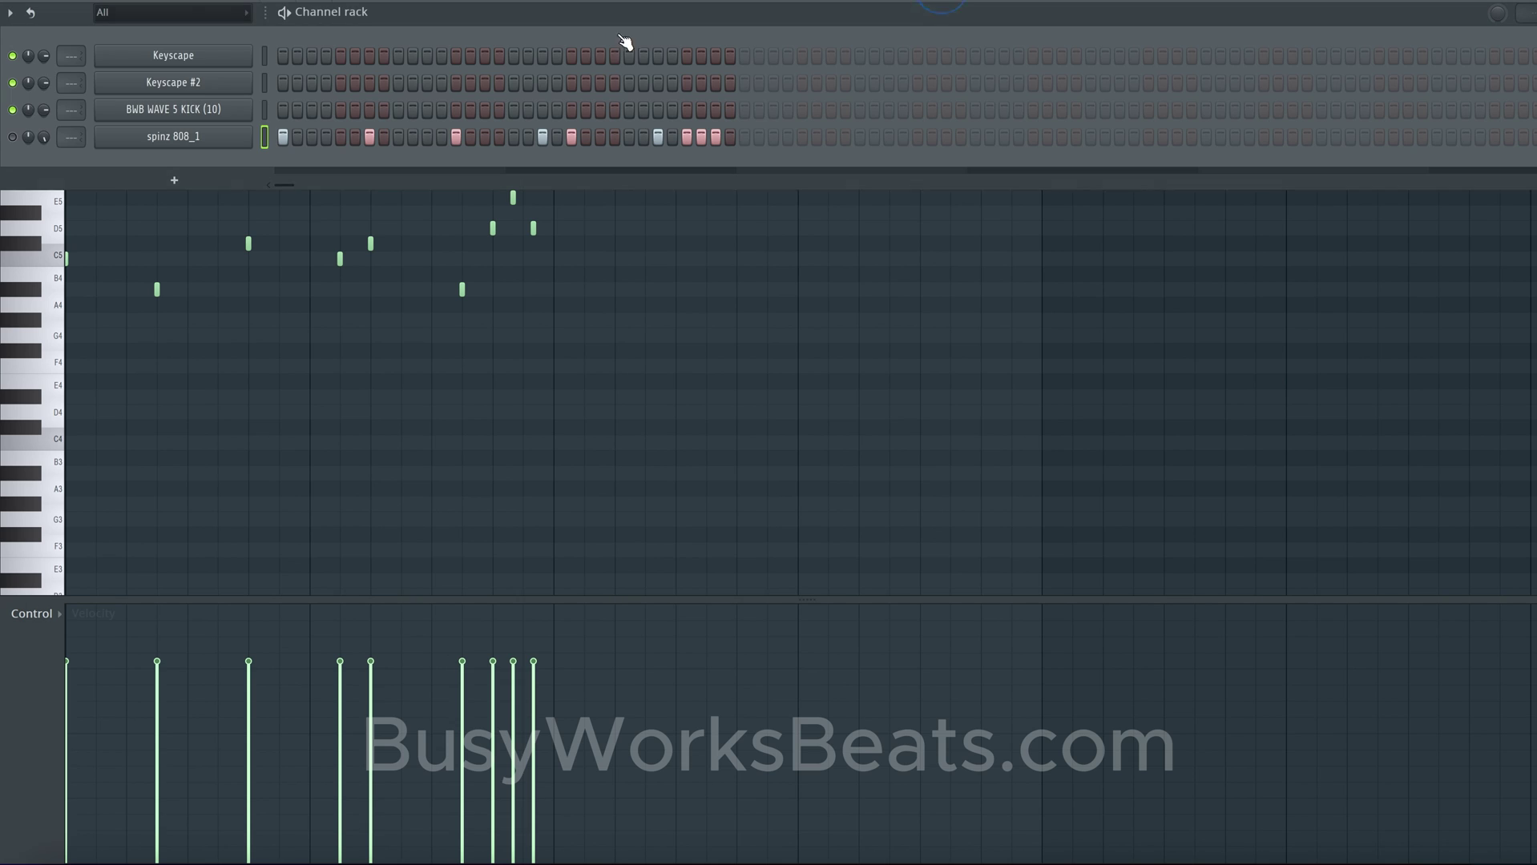
key(space)
click(422, 455)
drag(604, 298, 493, 180)
key(super+x)
scroll(561, 320, up, 2)
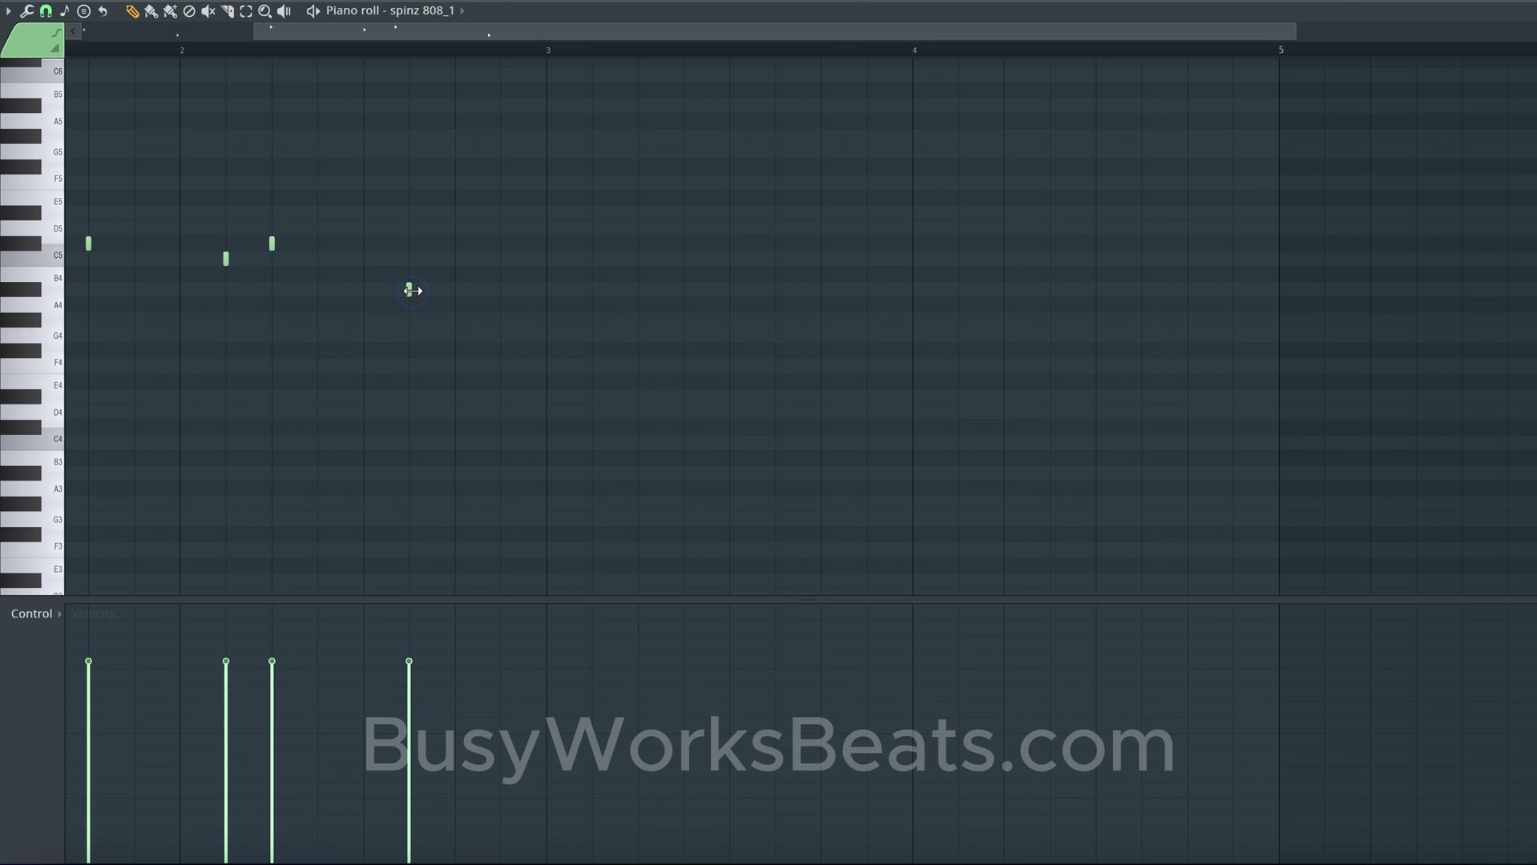
drag(410, 290, 454, 301)
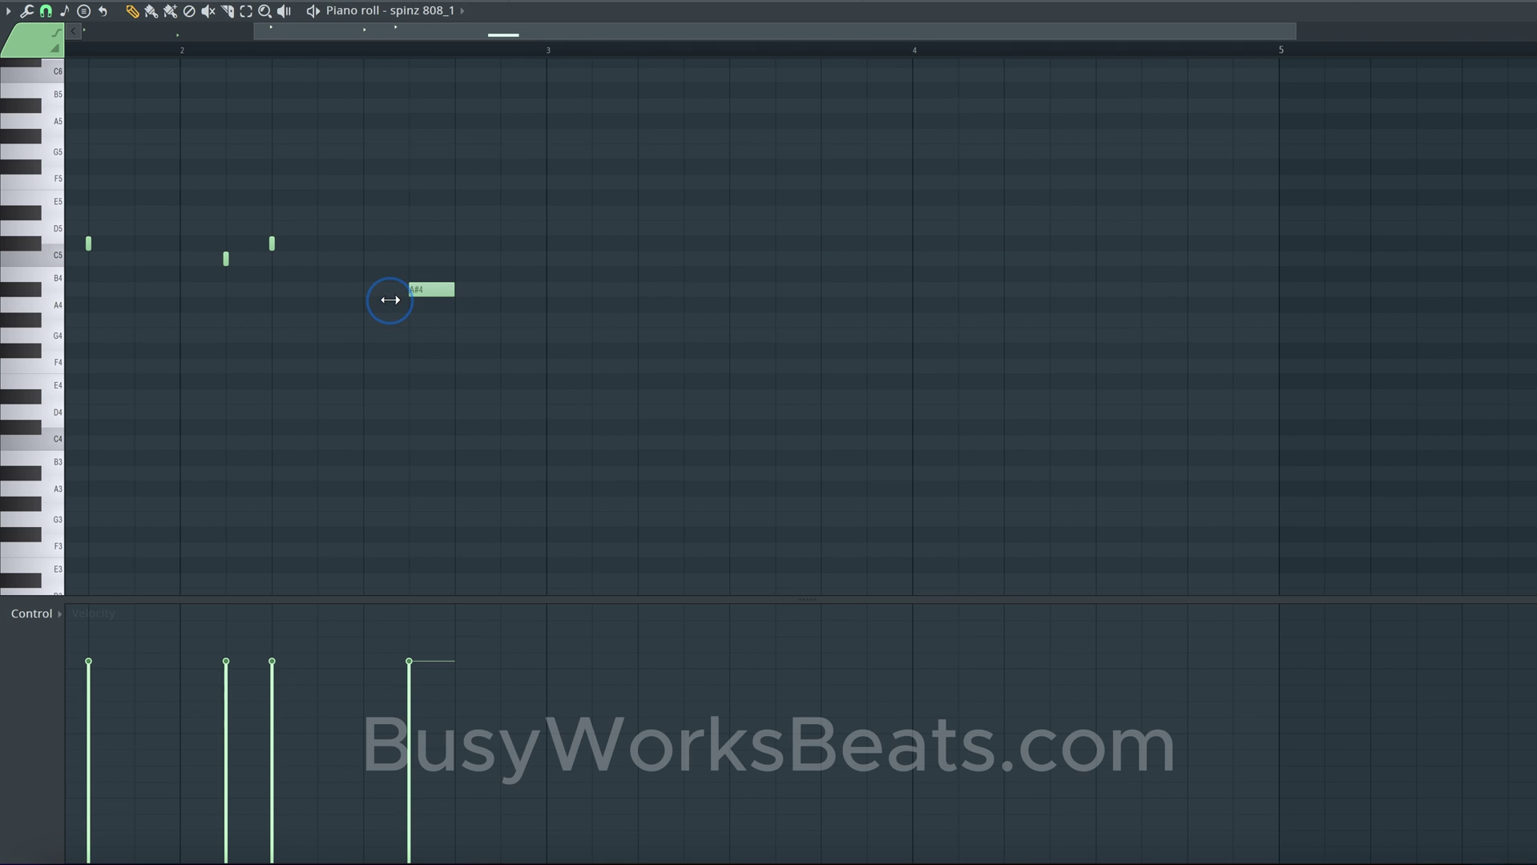
key(super+z)
click(939, 1)
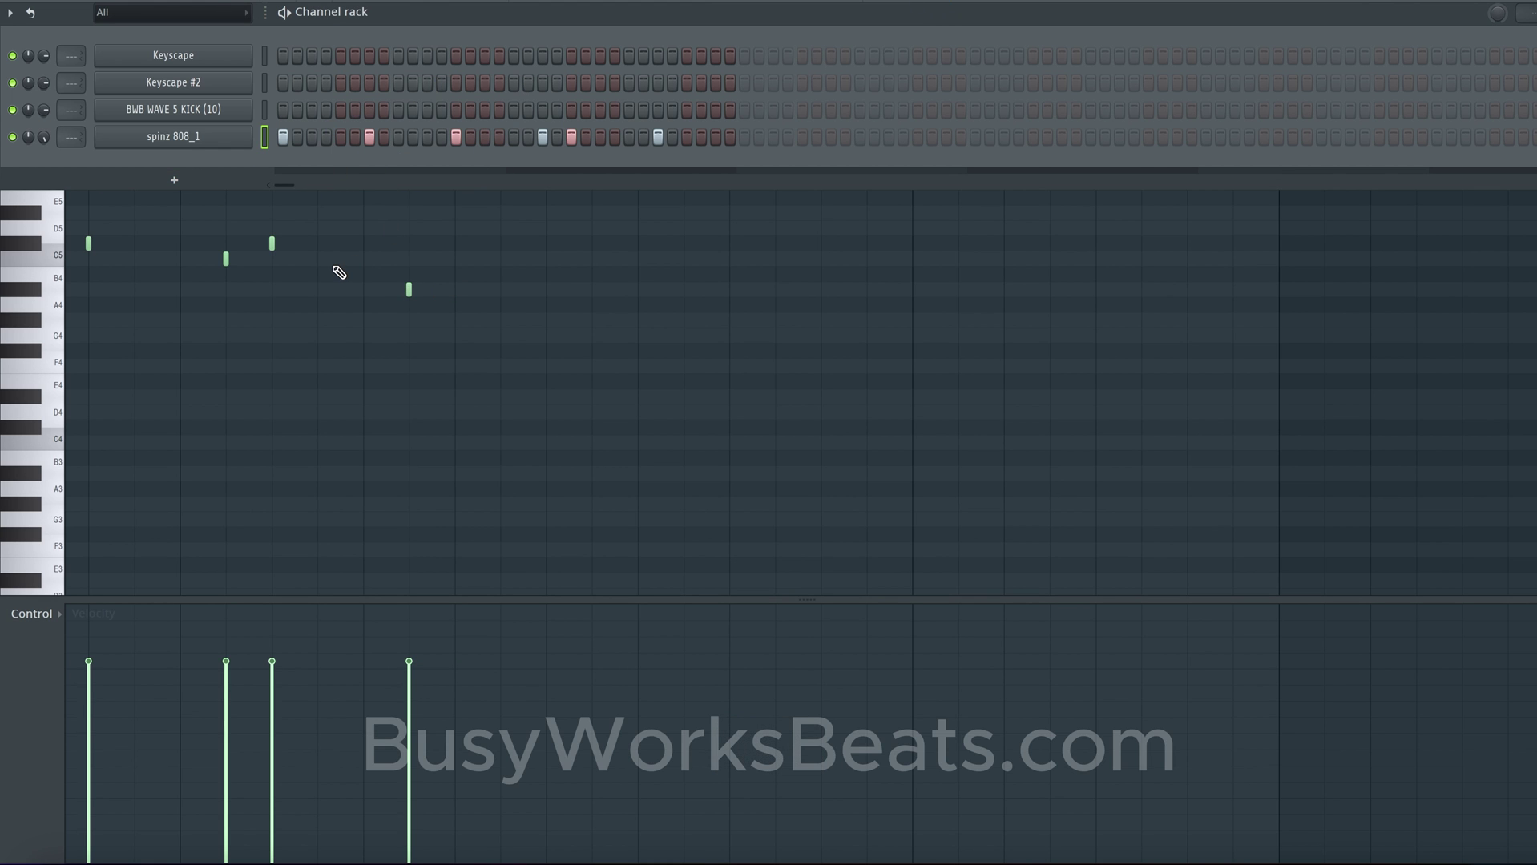
scroll(372, 333, up, 3)
right_click(373, 333)
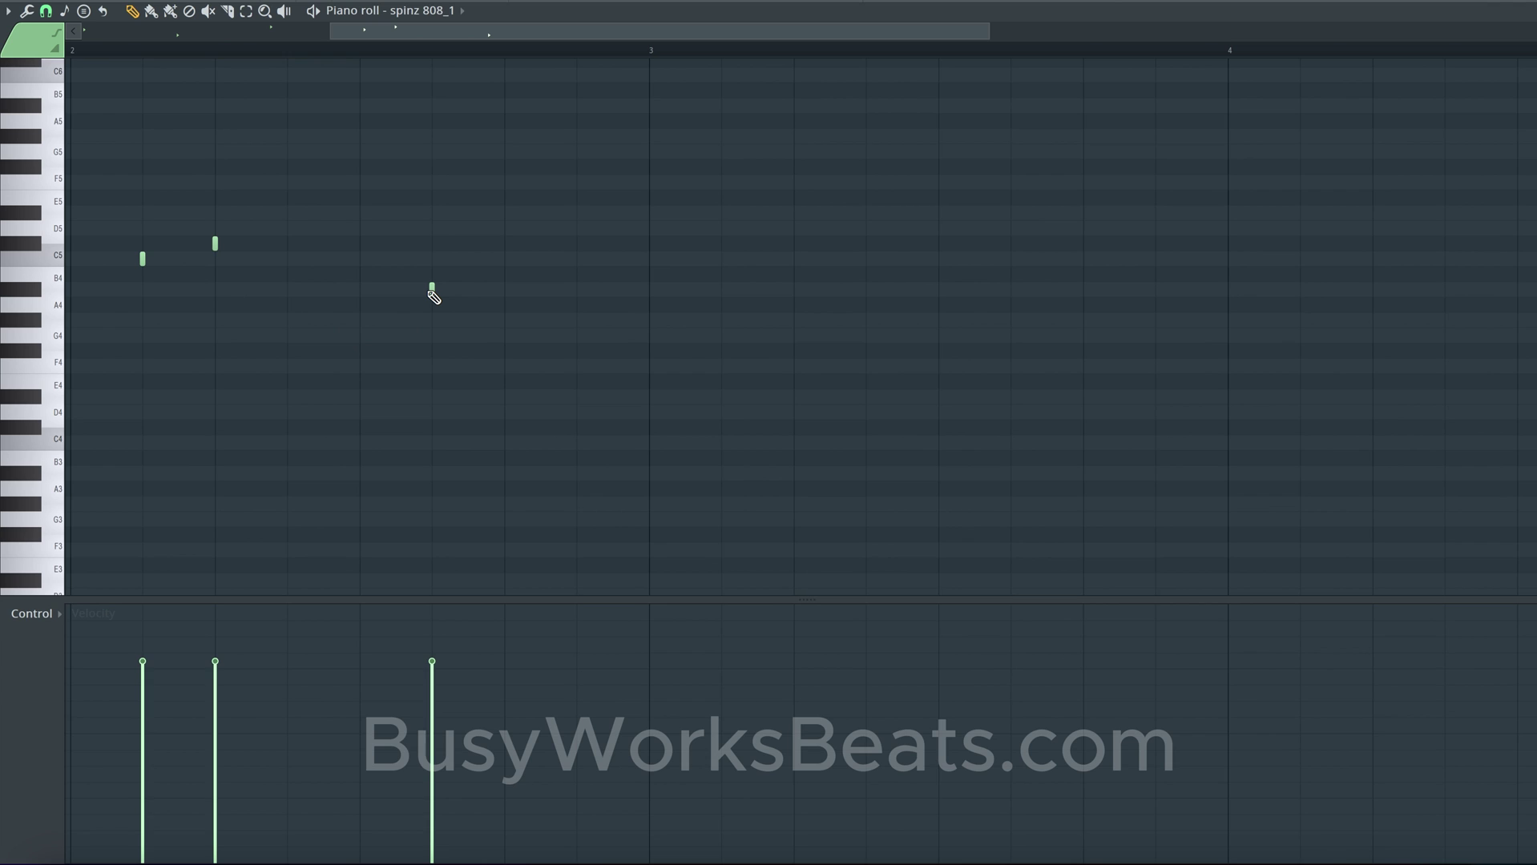
scroll(430, 293, up, 3)
scroll(433, 296, up, 2)
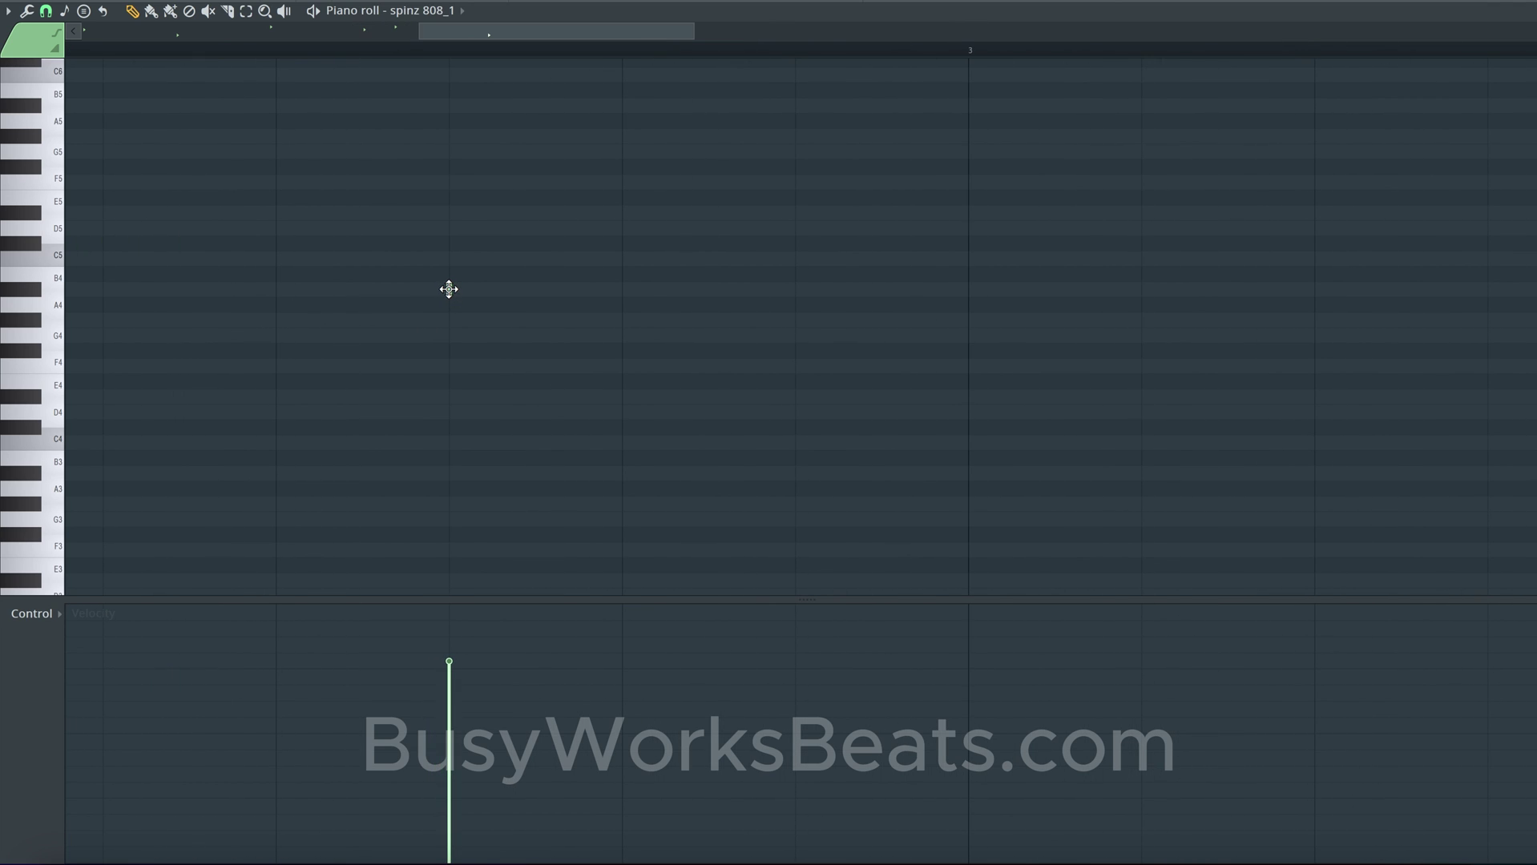
scroll(449, 289, down, 4)
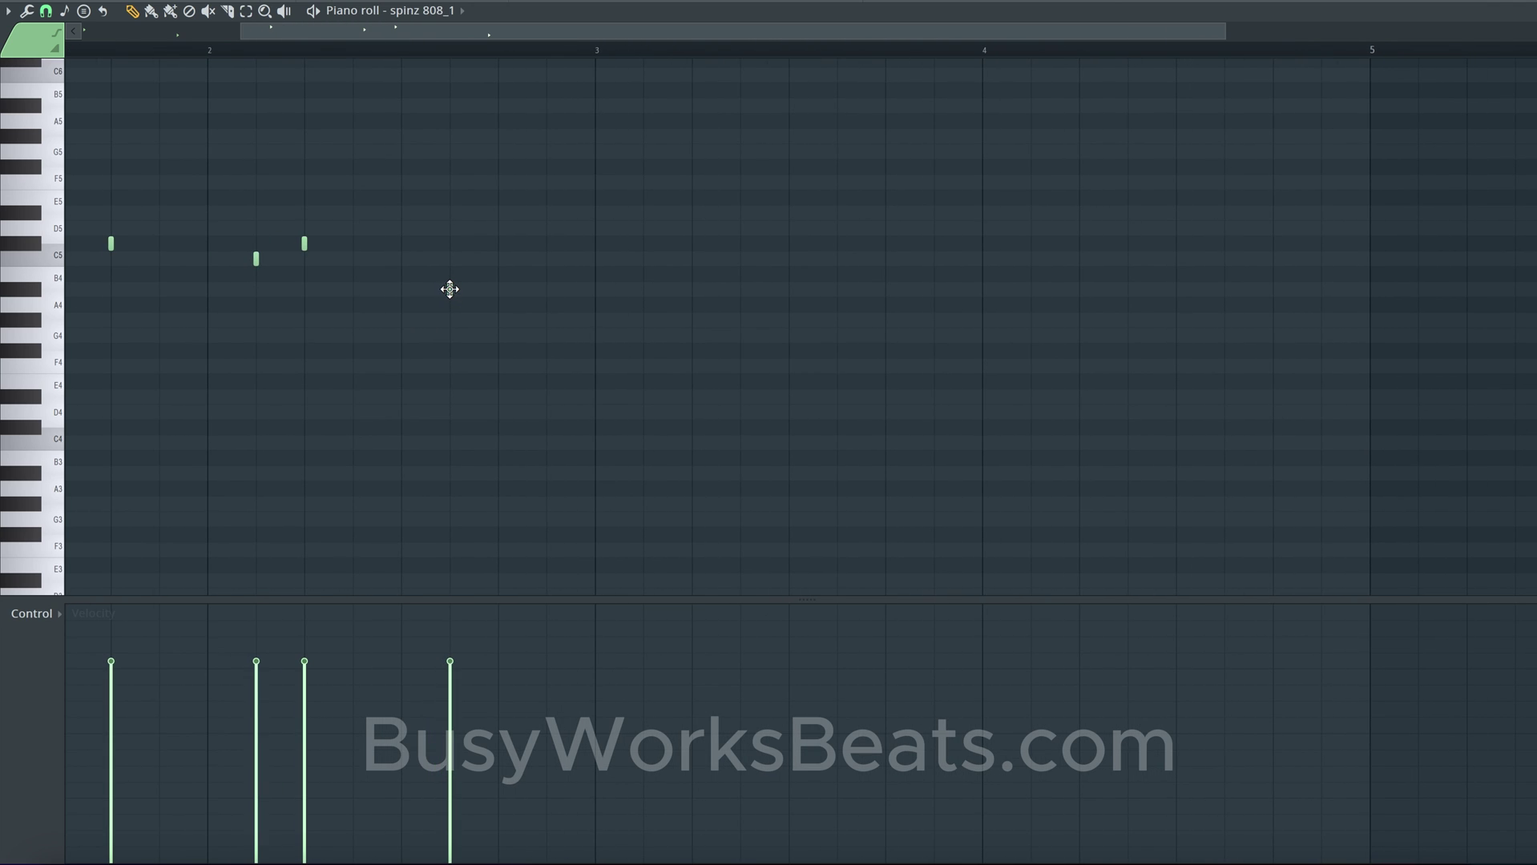
scroll(449, 290, down, 2)
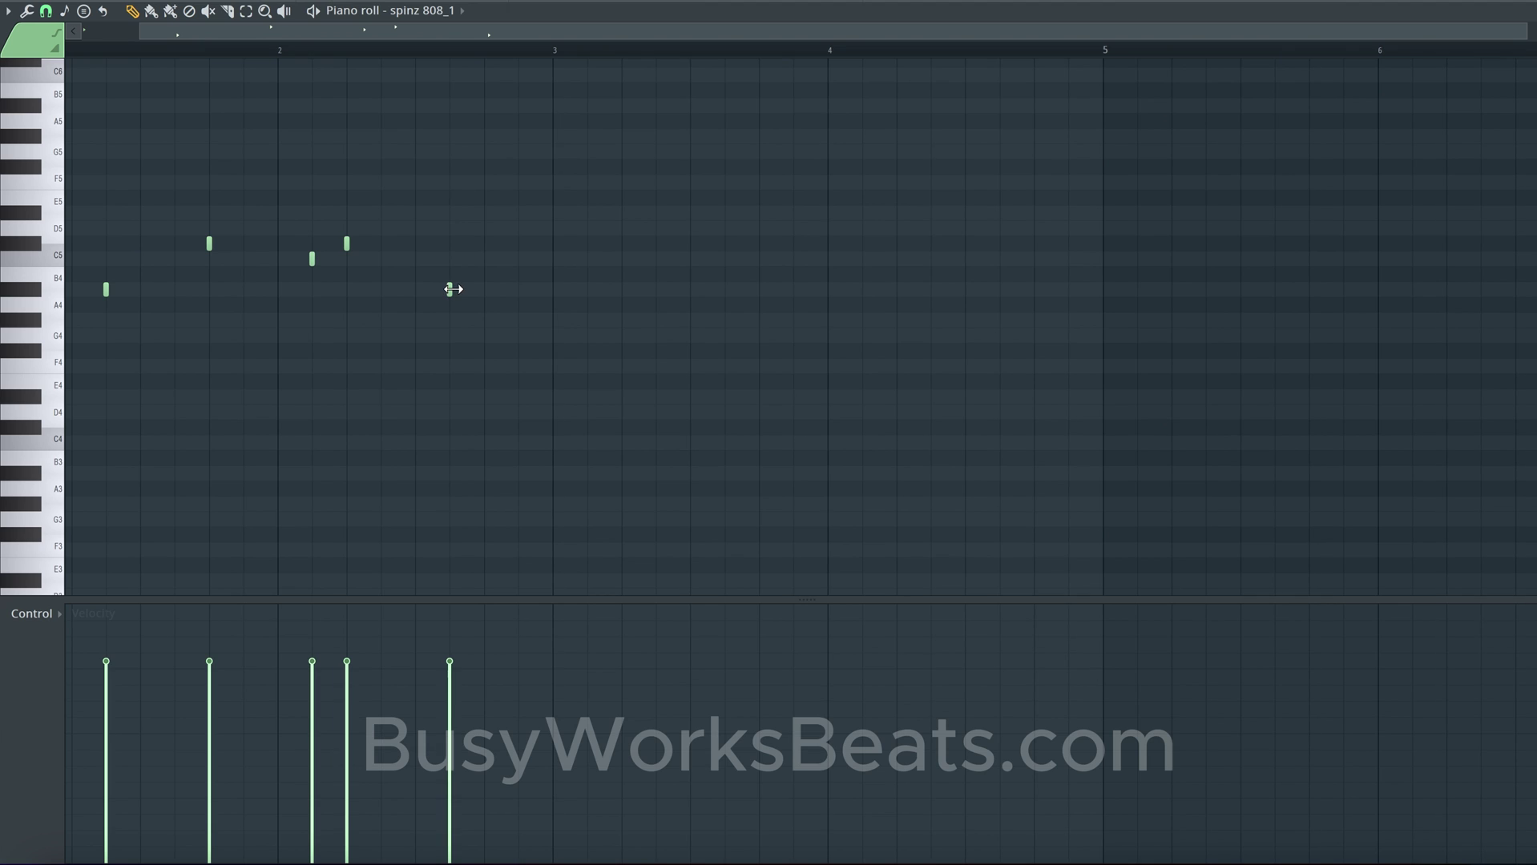
drag(453, 290, 484, 289)
key(super+z)
Step: Lengthen the last A#4 note in bar 2 to about an eighth of a bar and play the pattern
mouse_move(453, 290)
mouse_down()
mouse_move(549, 291)
mouse_move(439, 295)
mouse_move(481, 296)
mouse_up()
key(space)
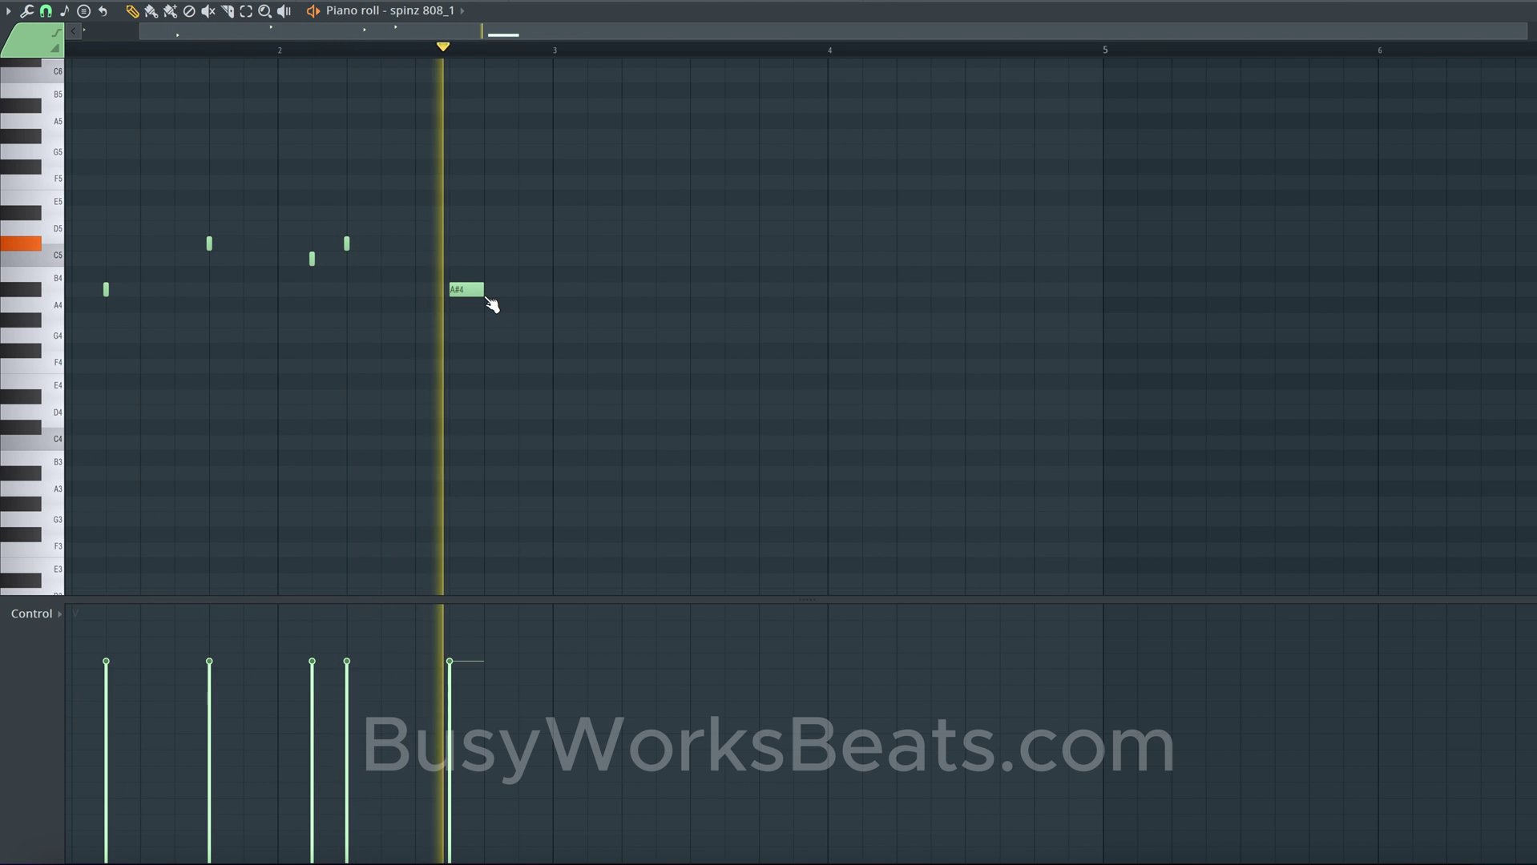
key(space)
Step: Select the lengthened A#4 note, enlarge the control lane slightly, and show Note repeat in it
super+click(471, 293)
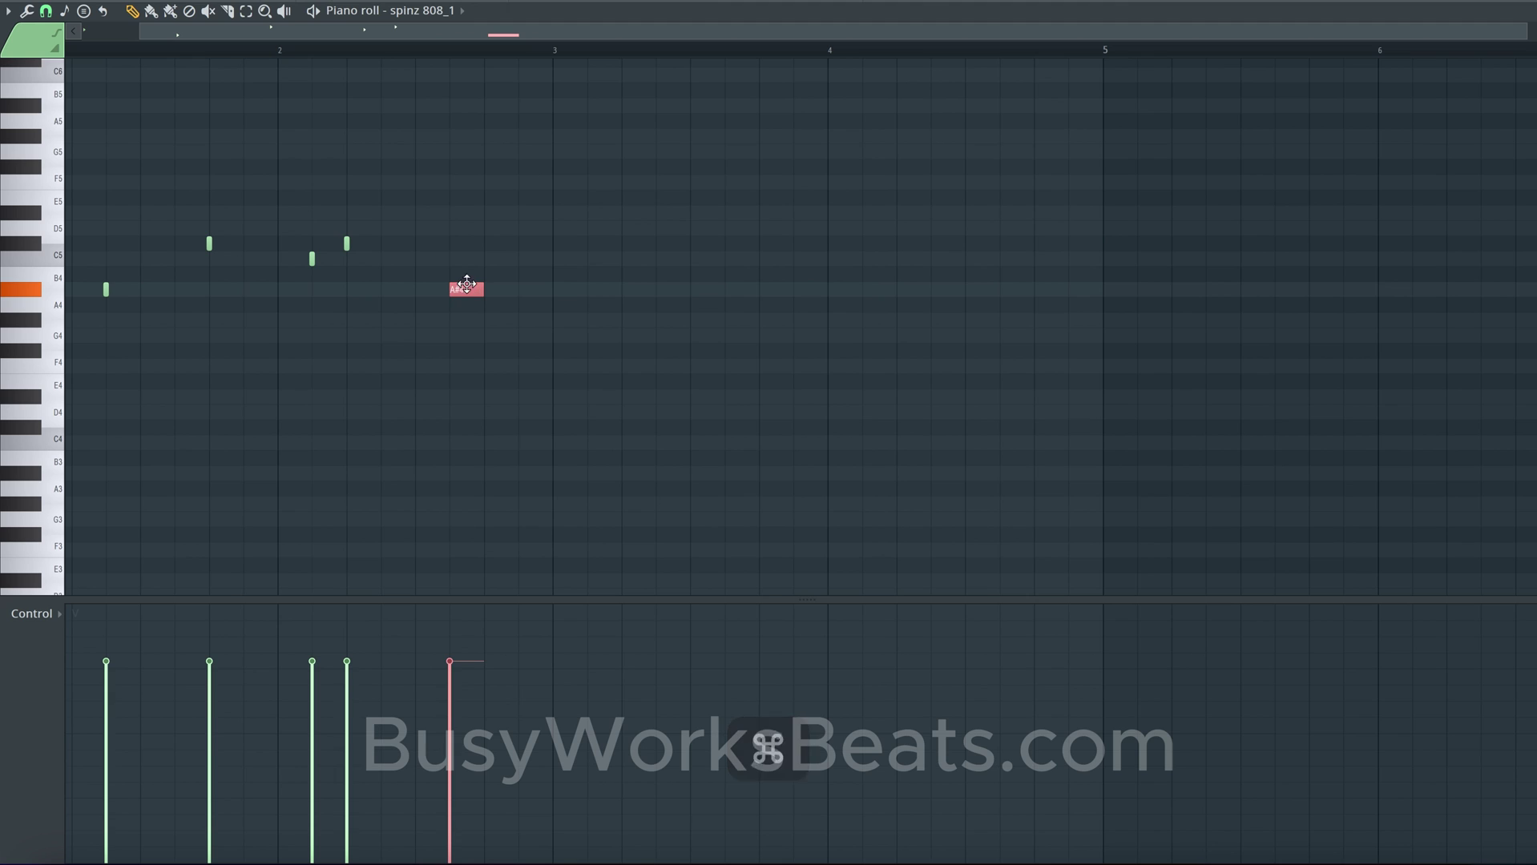
super+click(454, 288)
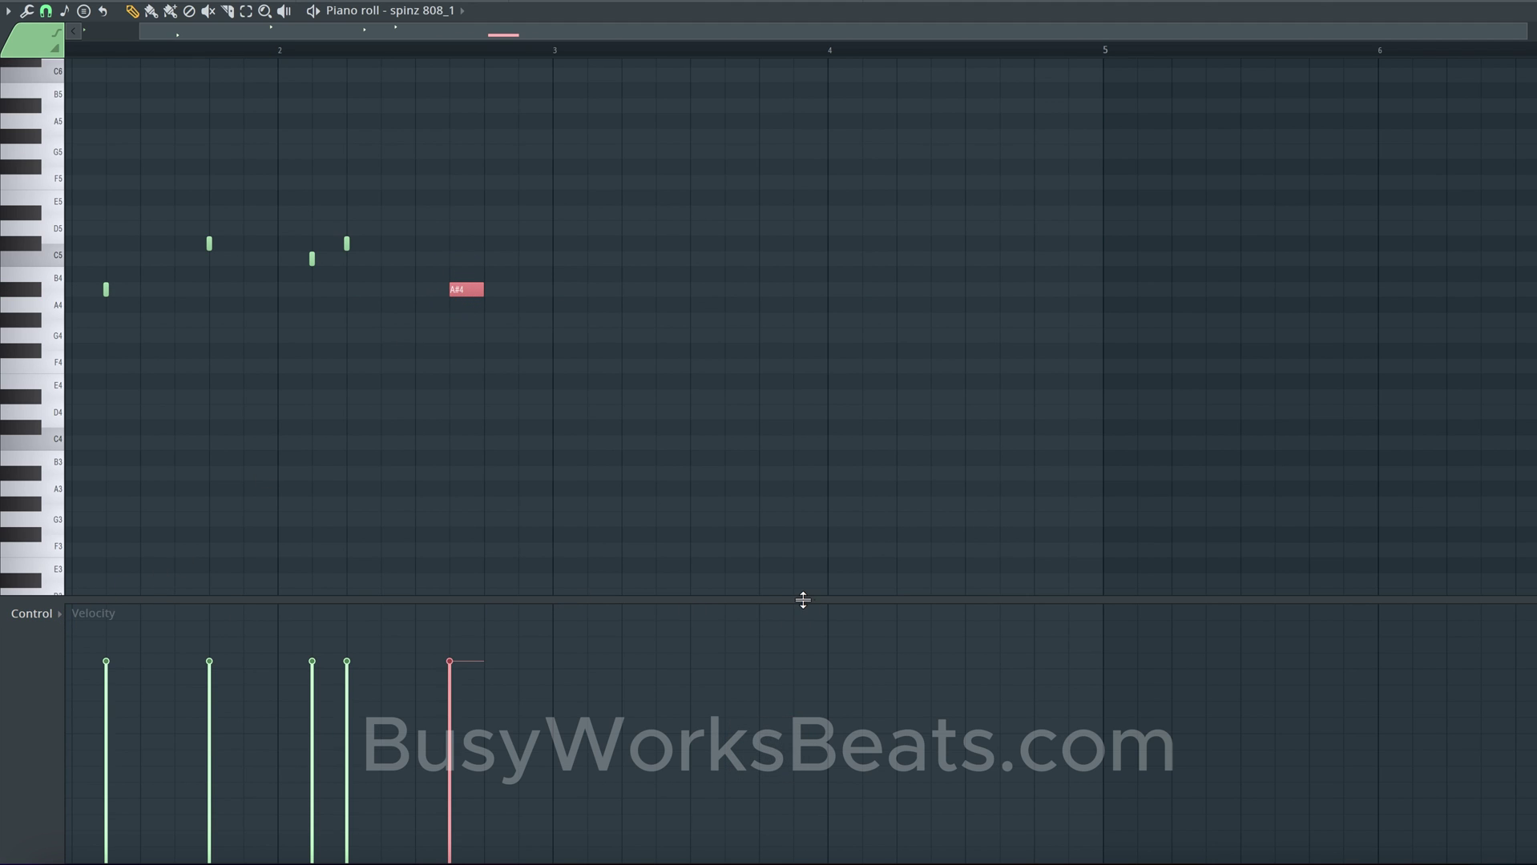
drag(803, 599, 782, 567)
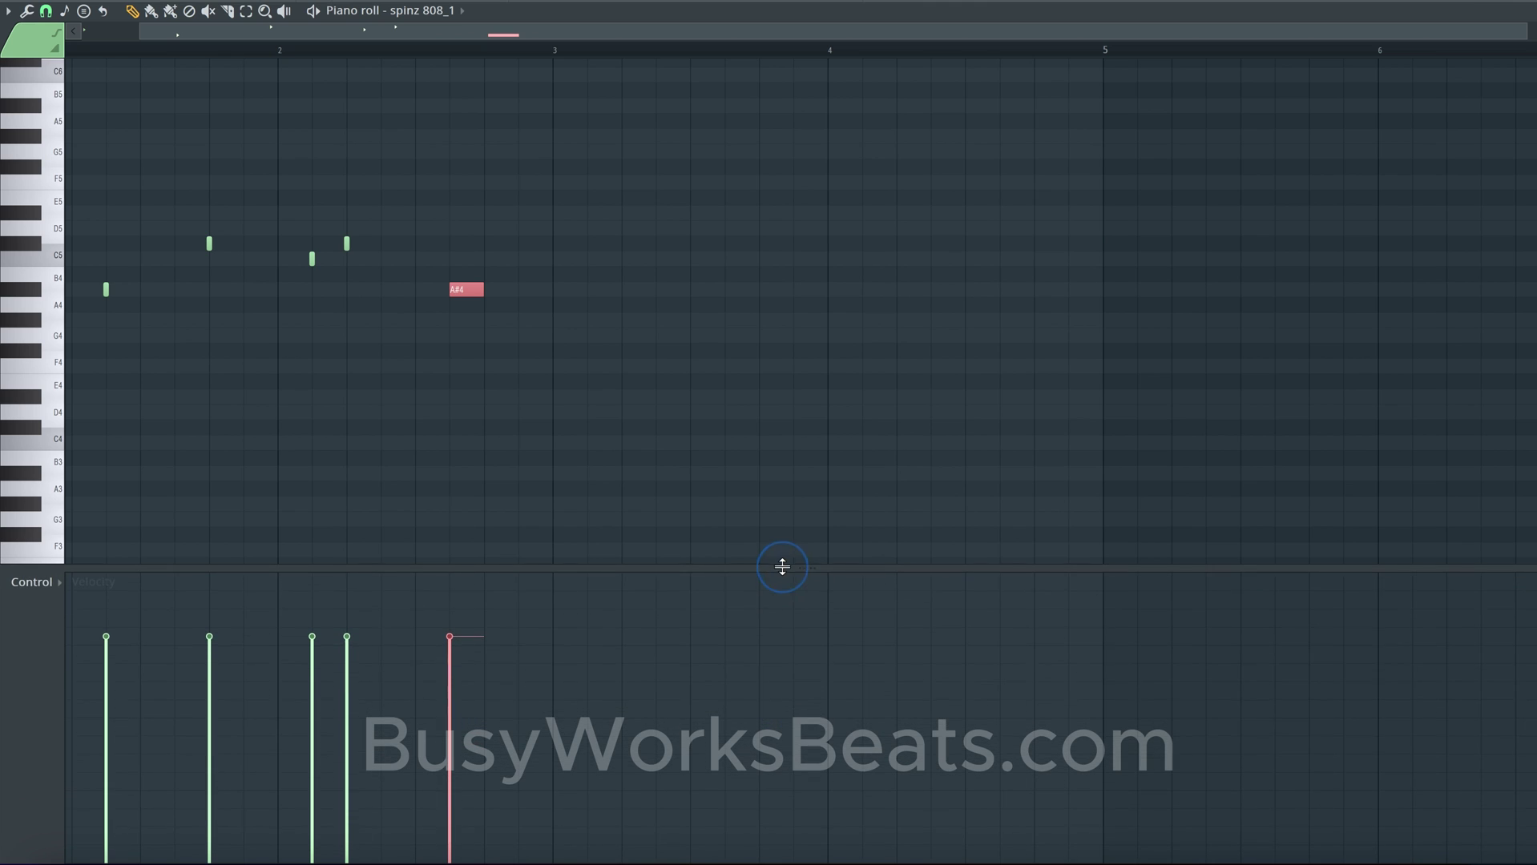
click(62, 588)
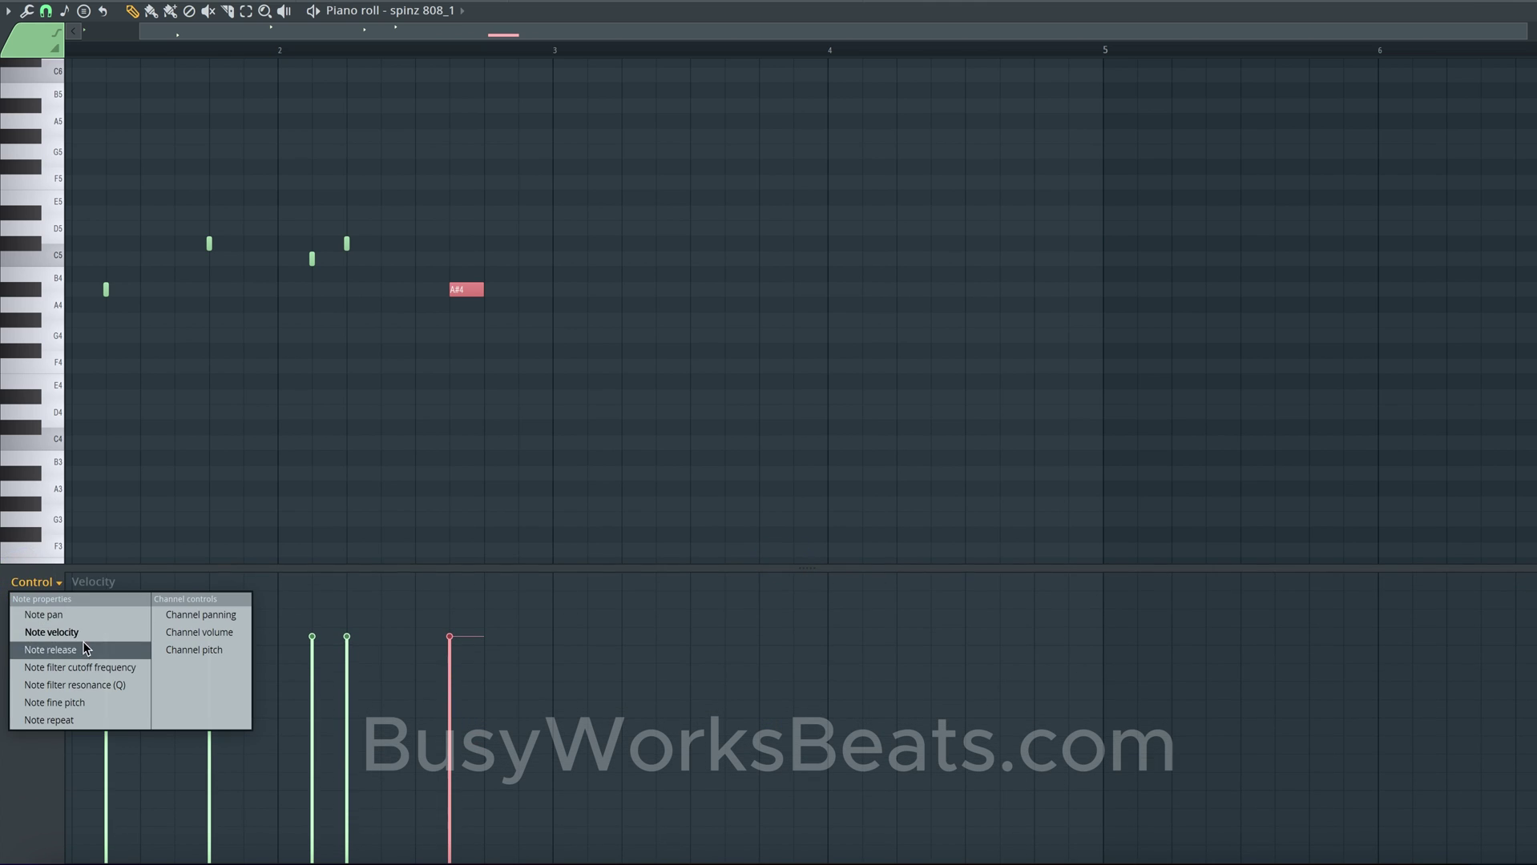
click(85, 720)
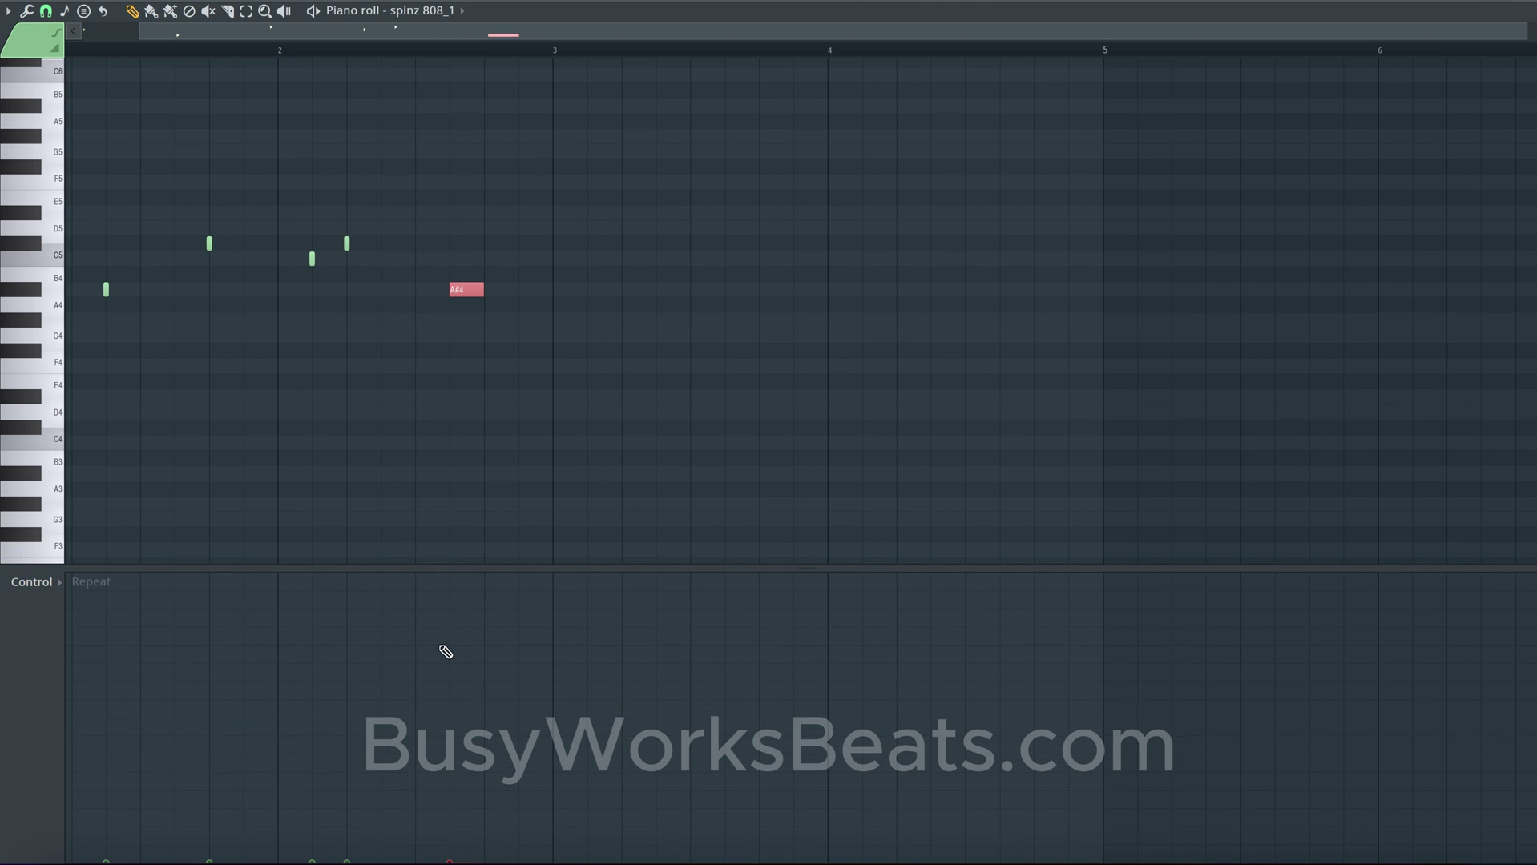
Step: Raise the selected A#4 note's repeat value until it divides into four, play the pattern, and deselect the note
mouse_move(453, 814)
mouse_down()
mouse_move(451, 715)
mouse_move(537, 615)
mouse_up()
scroll(435, 228, up, 5)
key(space)
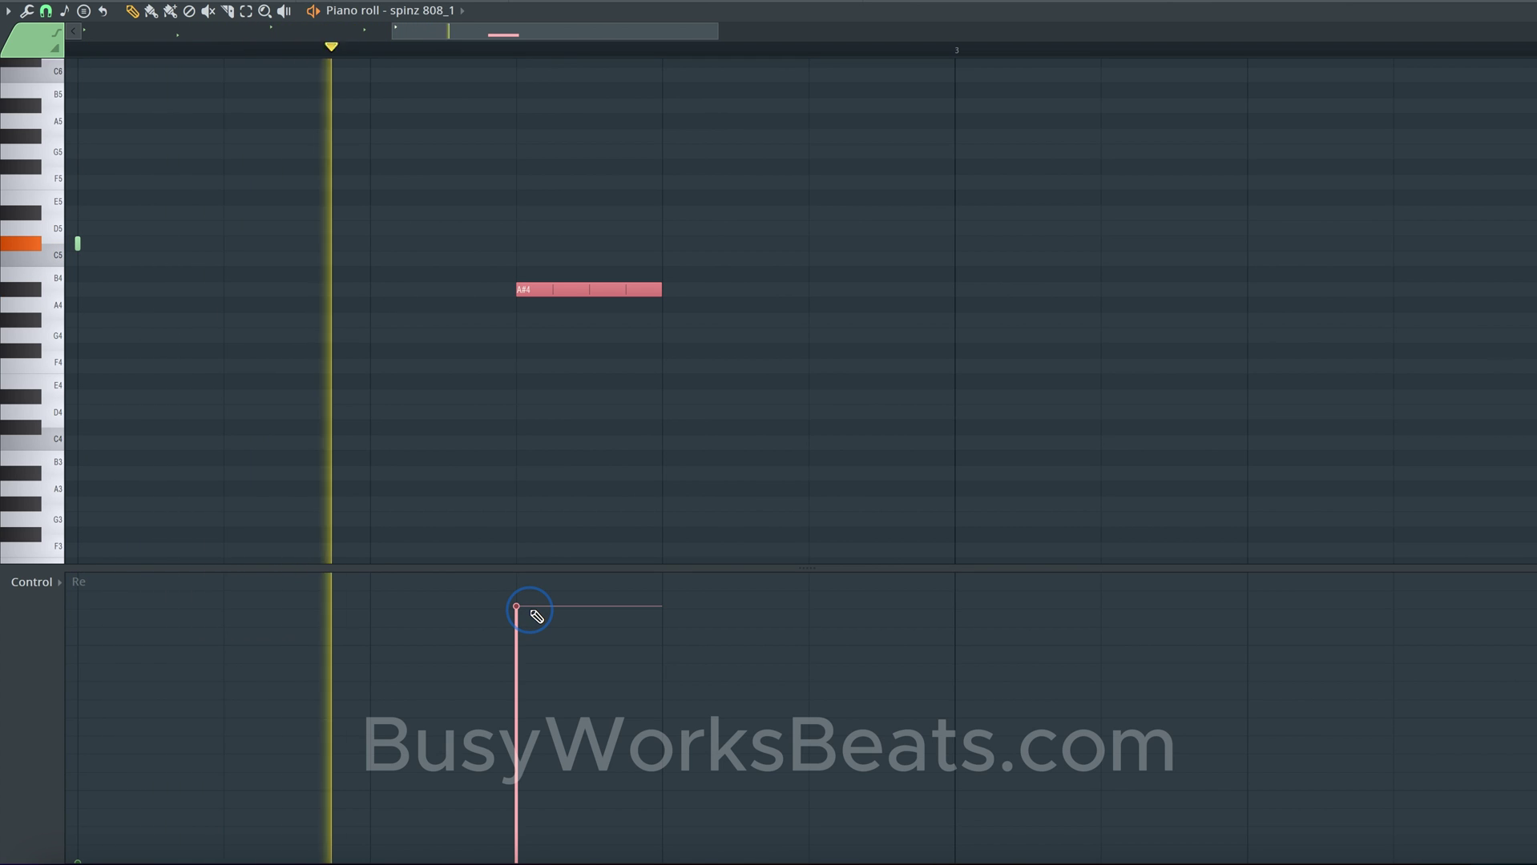
right_click(614, 435)
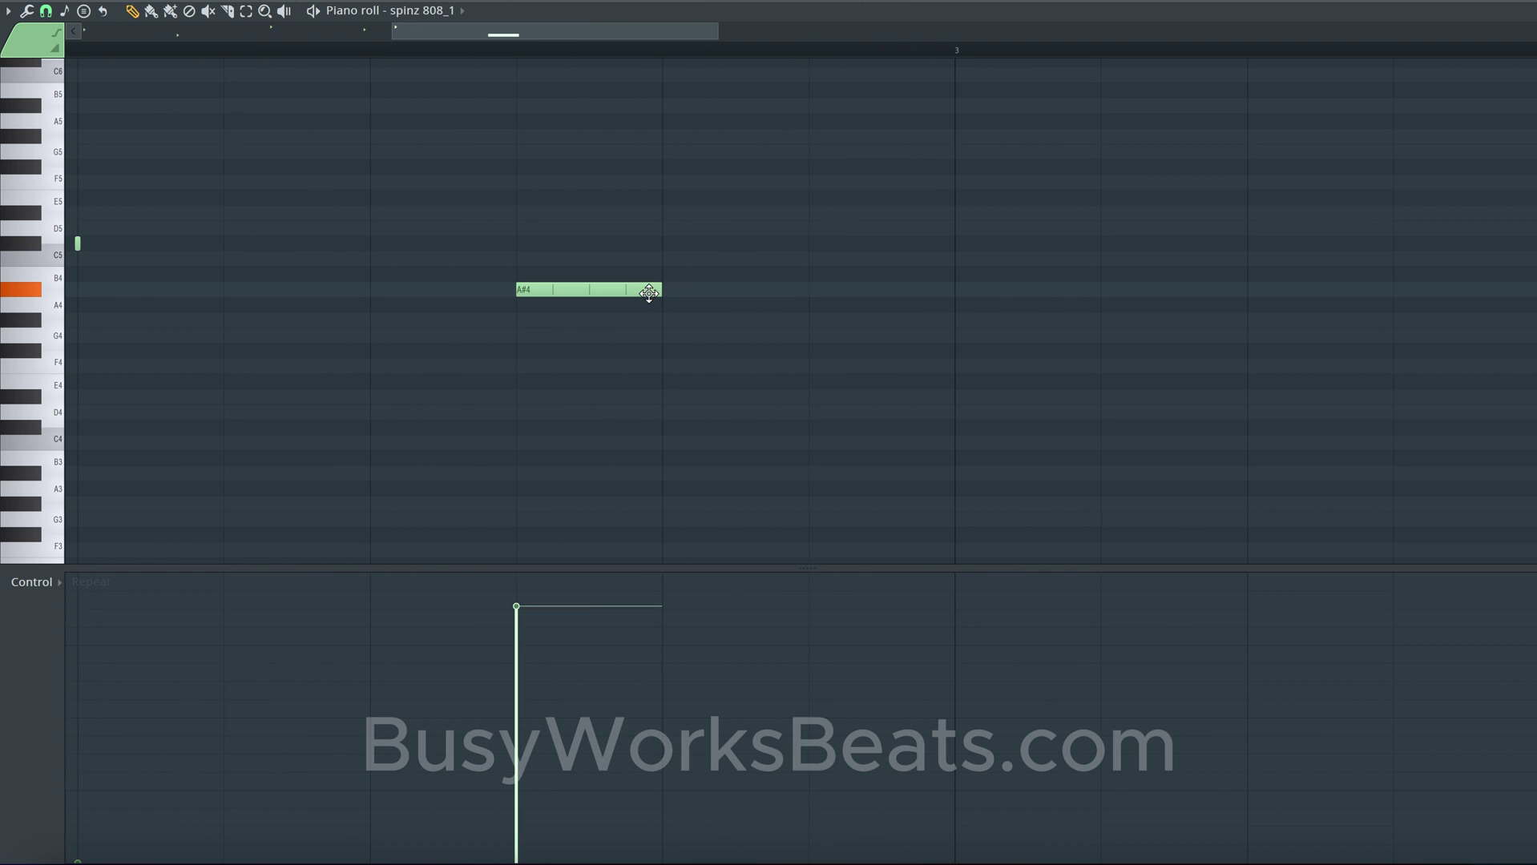
Step: Shorten the repeating A#4 note so it holds only three repeats, and play the pattern
mouse_move(660, 290)
mouse_down()
mouse_move(627, 318)
mouse_move(632, 292)
mouse_up()
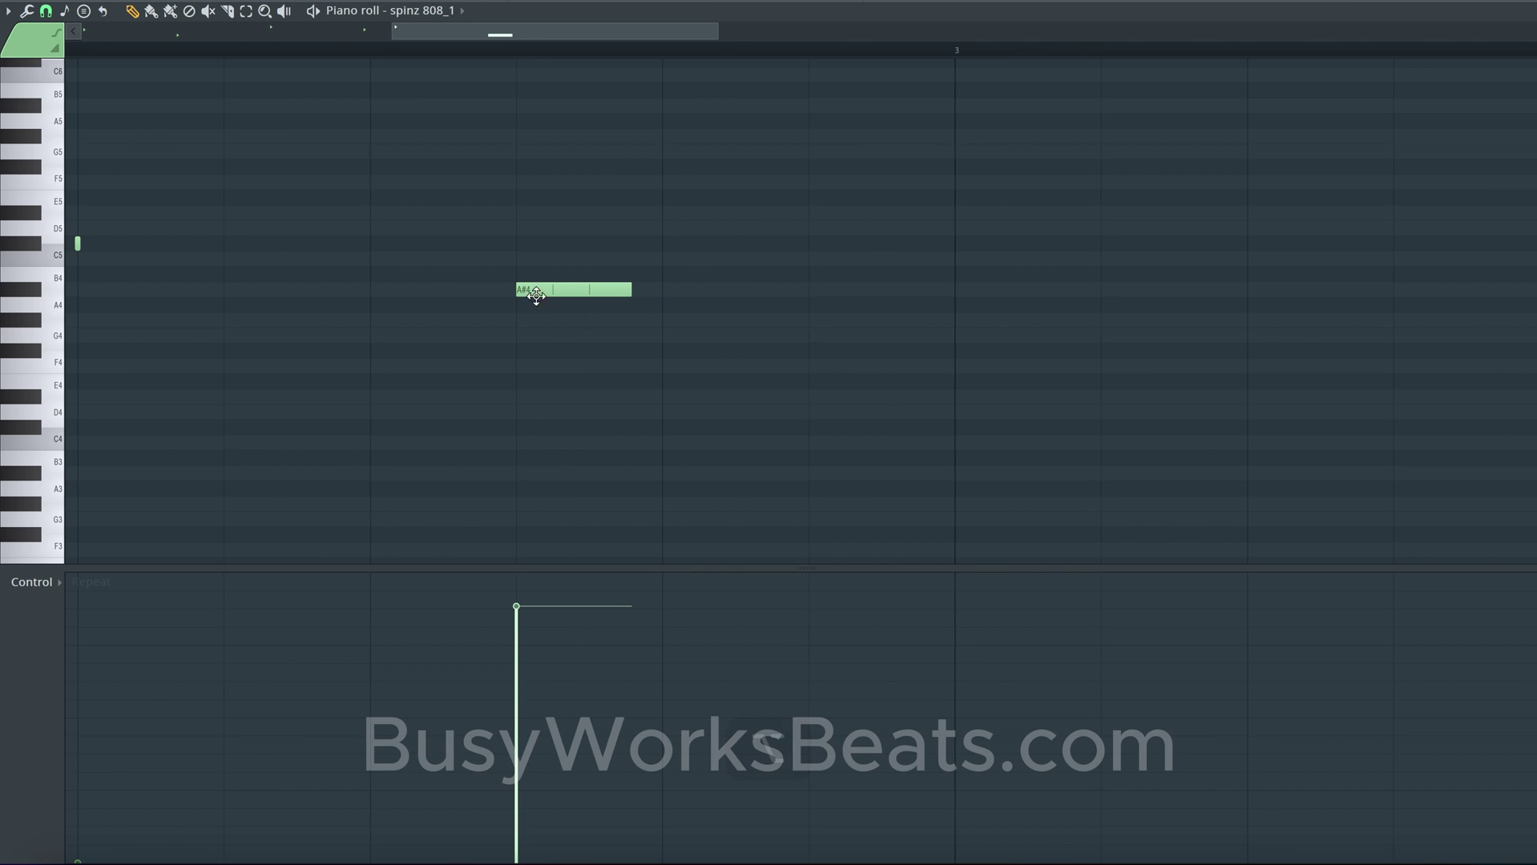
scroll(569, 302, down, 1)
key(space)
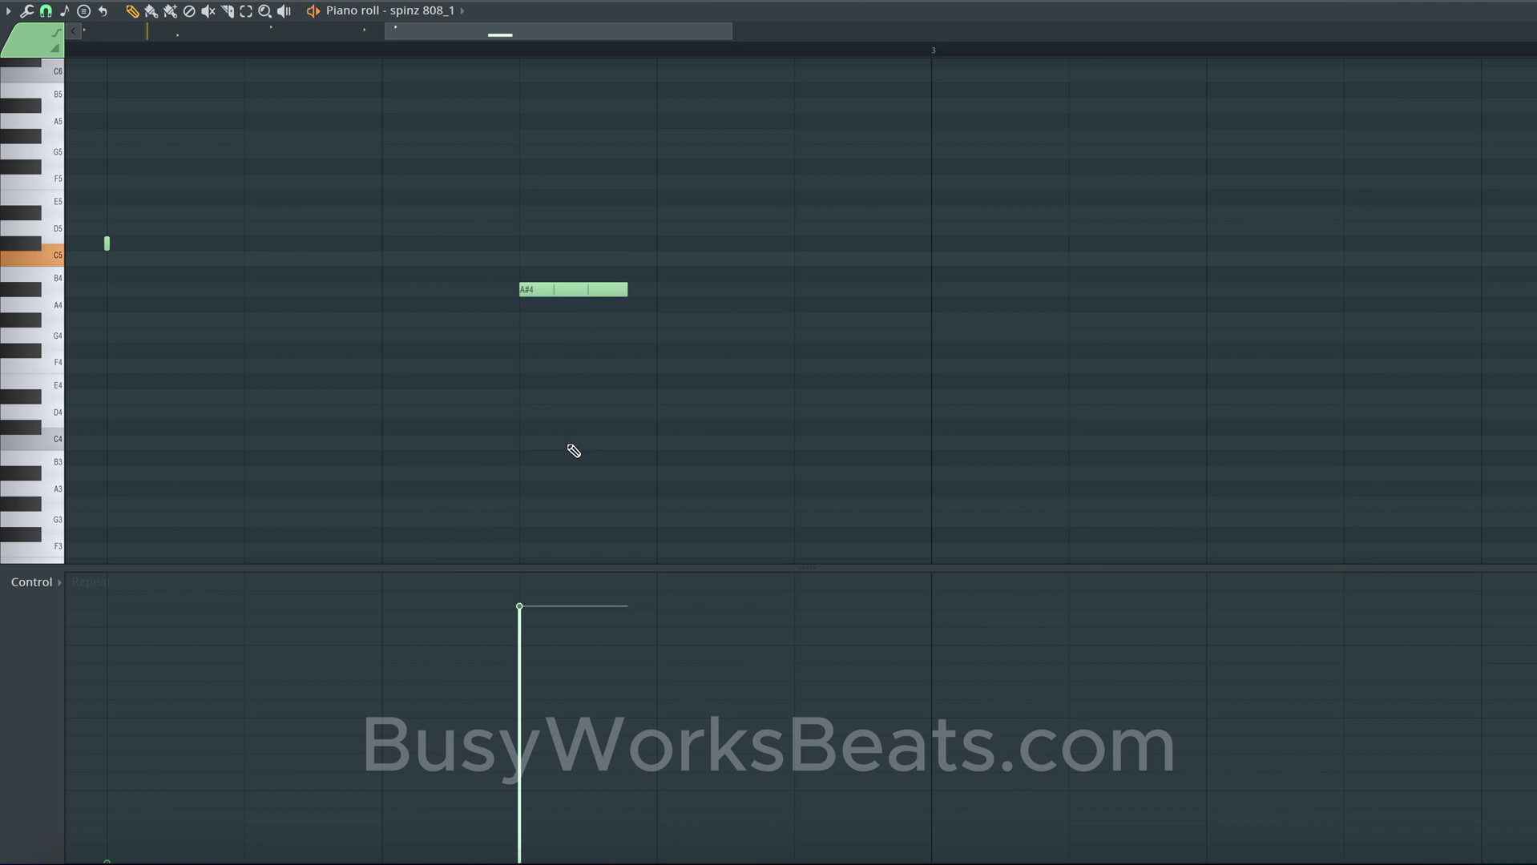
scroll(574, 451, down, 1)
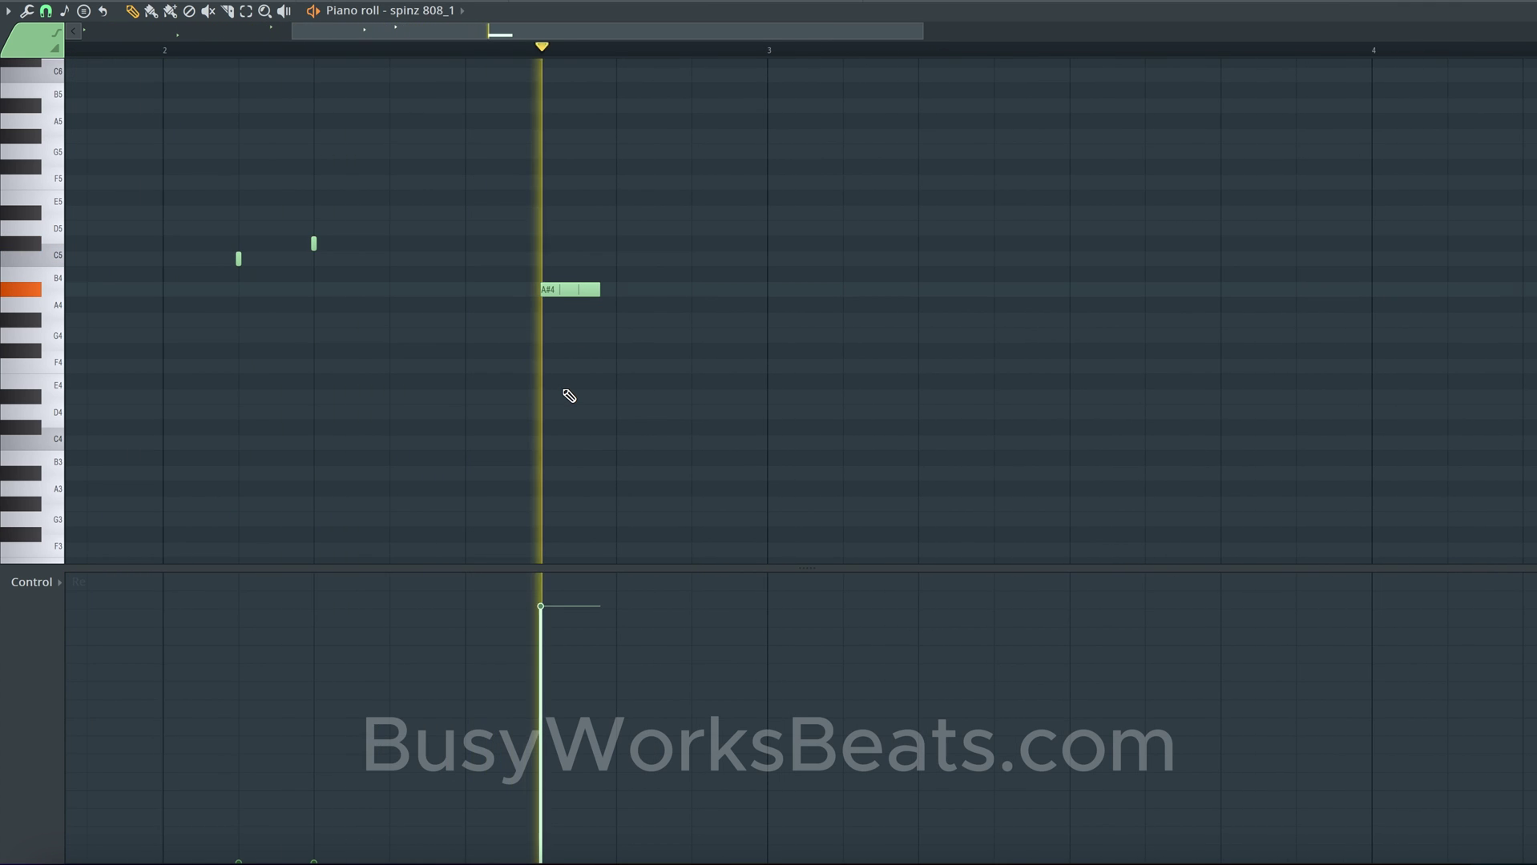
Step: Add another A#4 note just before bar 3 and switch the control lane back to Note velocity
click(692, 290)
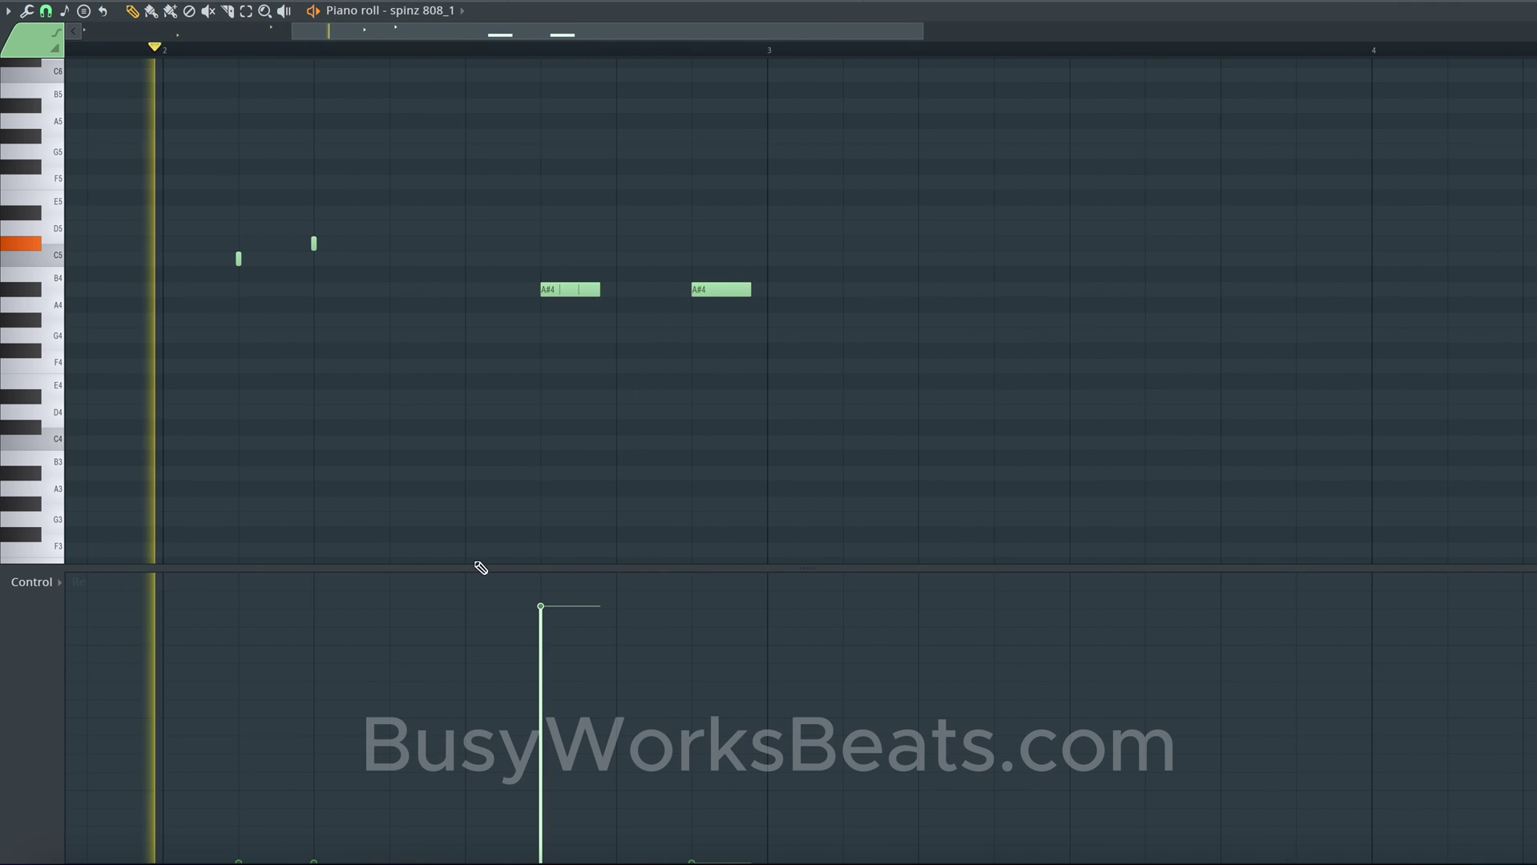
click(79, 585)
click(48, 632)
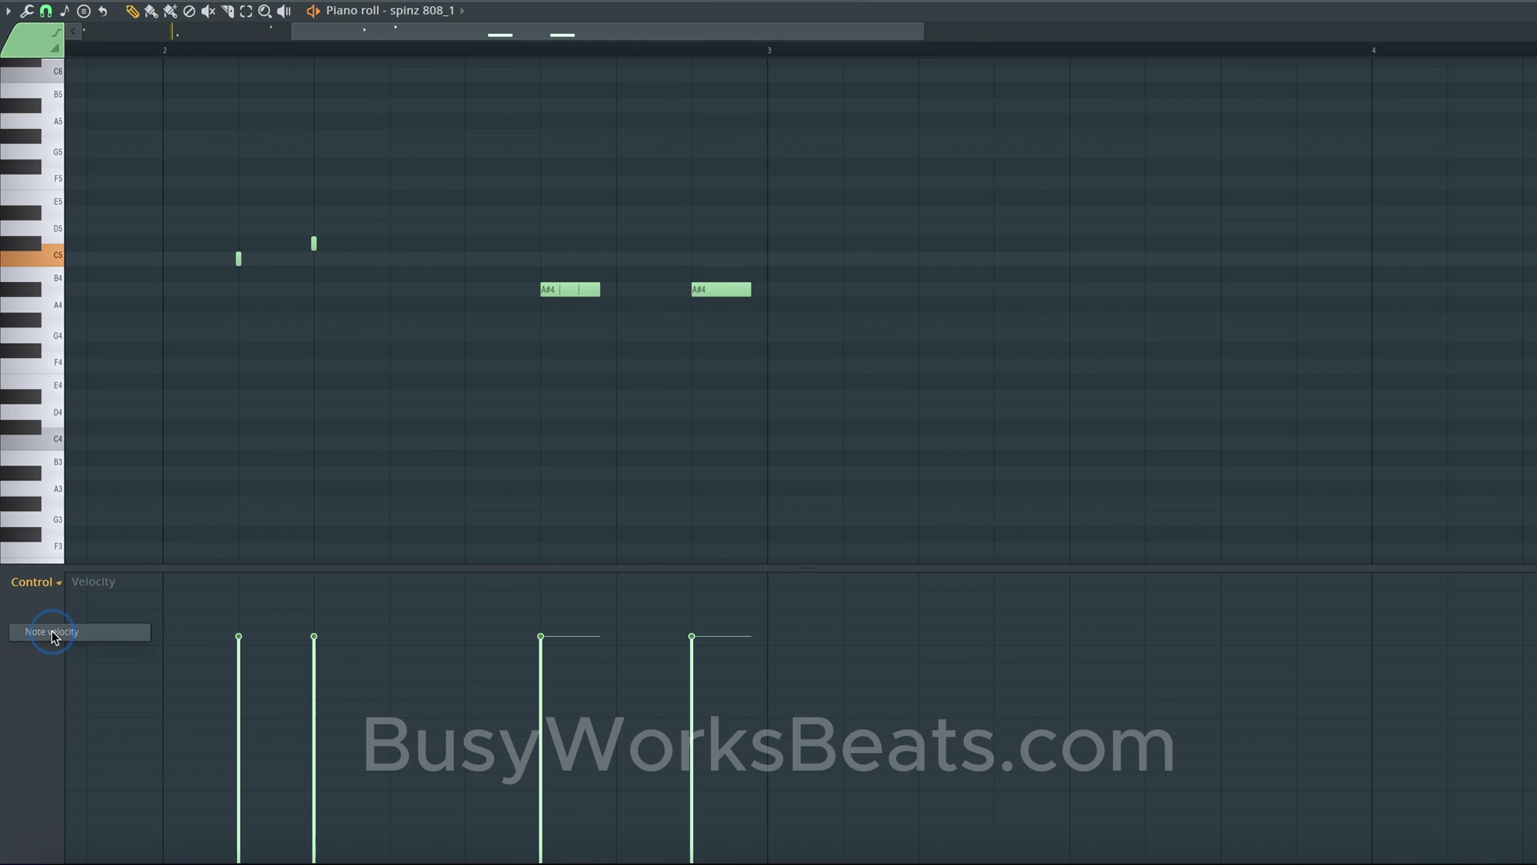
scroll(626, 449, down, 3)
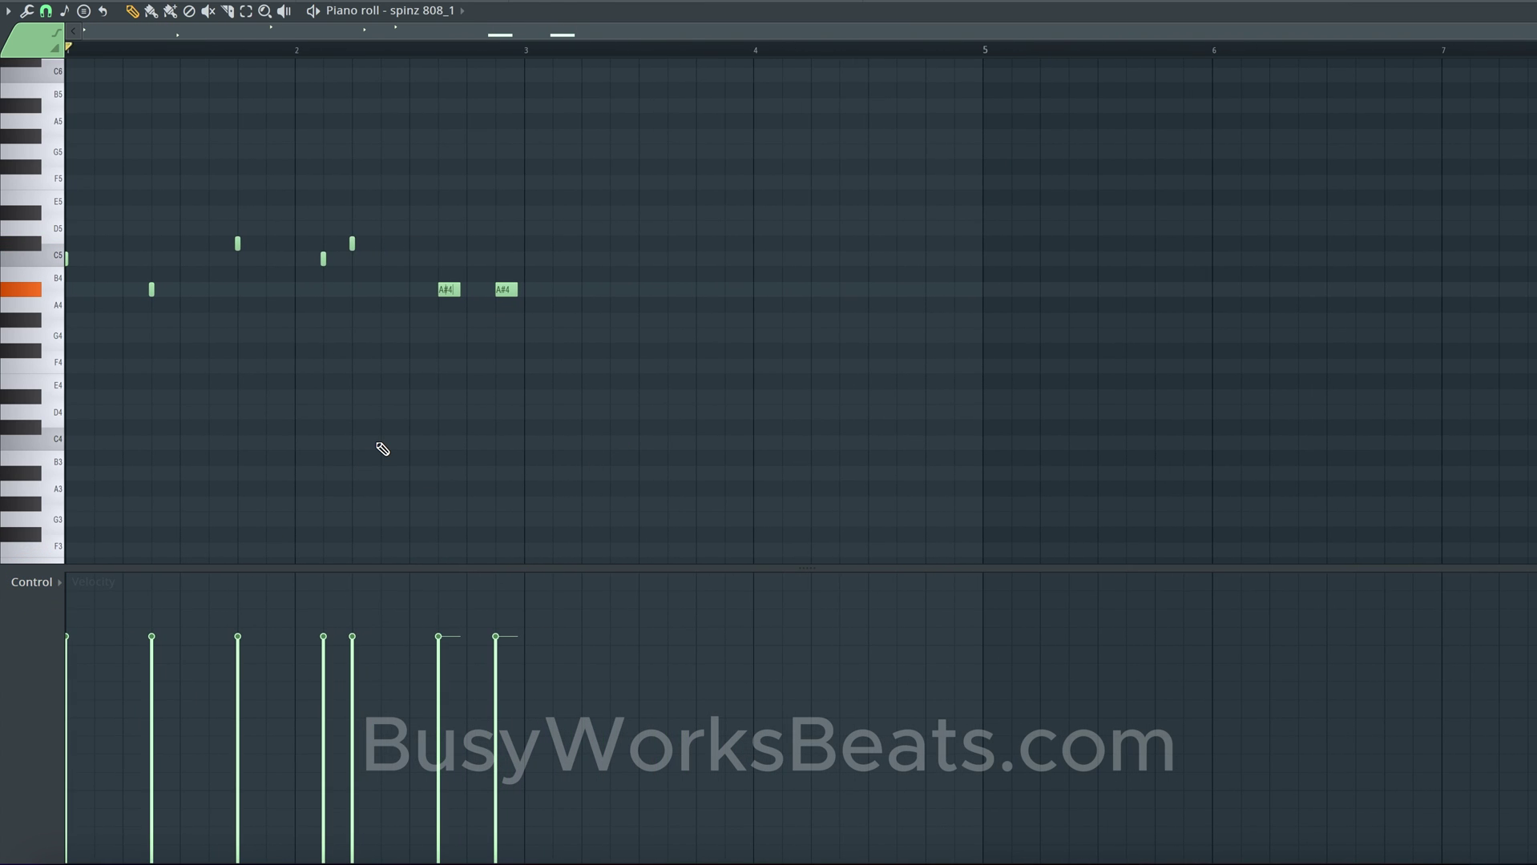
click(44, 593)
click(48, 631)
Step: Lower the velocities of the newly added A#4 note and the C5 note early in bar 2, and play the pattern
drag(495, 658, 496, 691)
key(space)
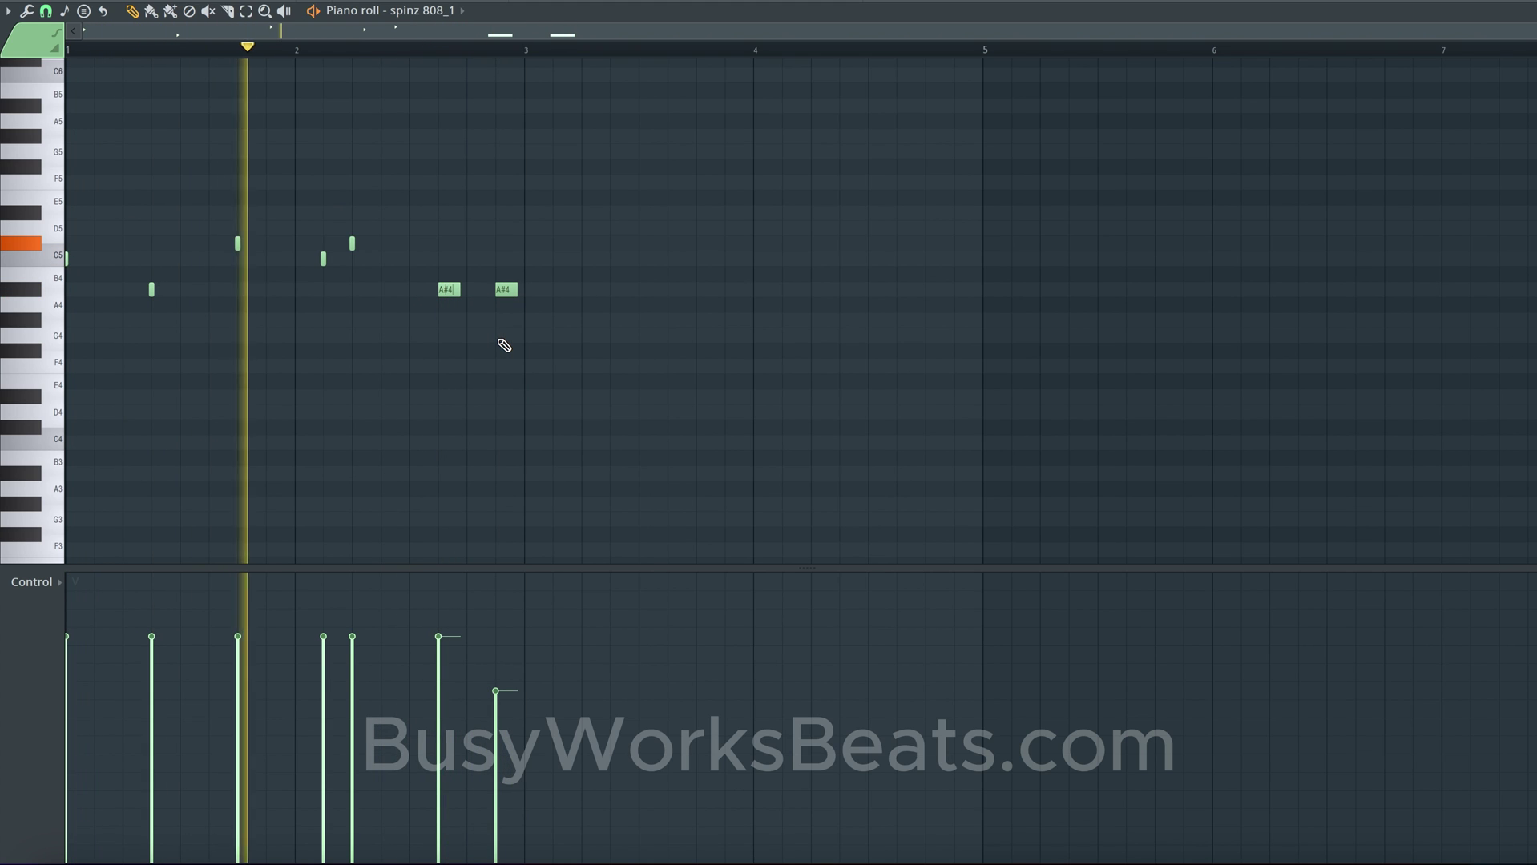
drag(318, 683, 317, 725)
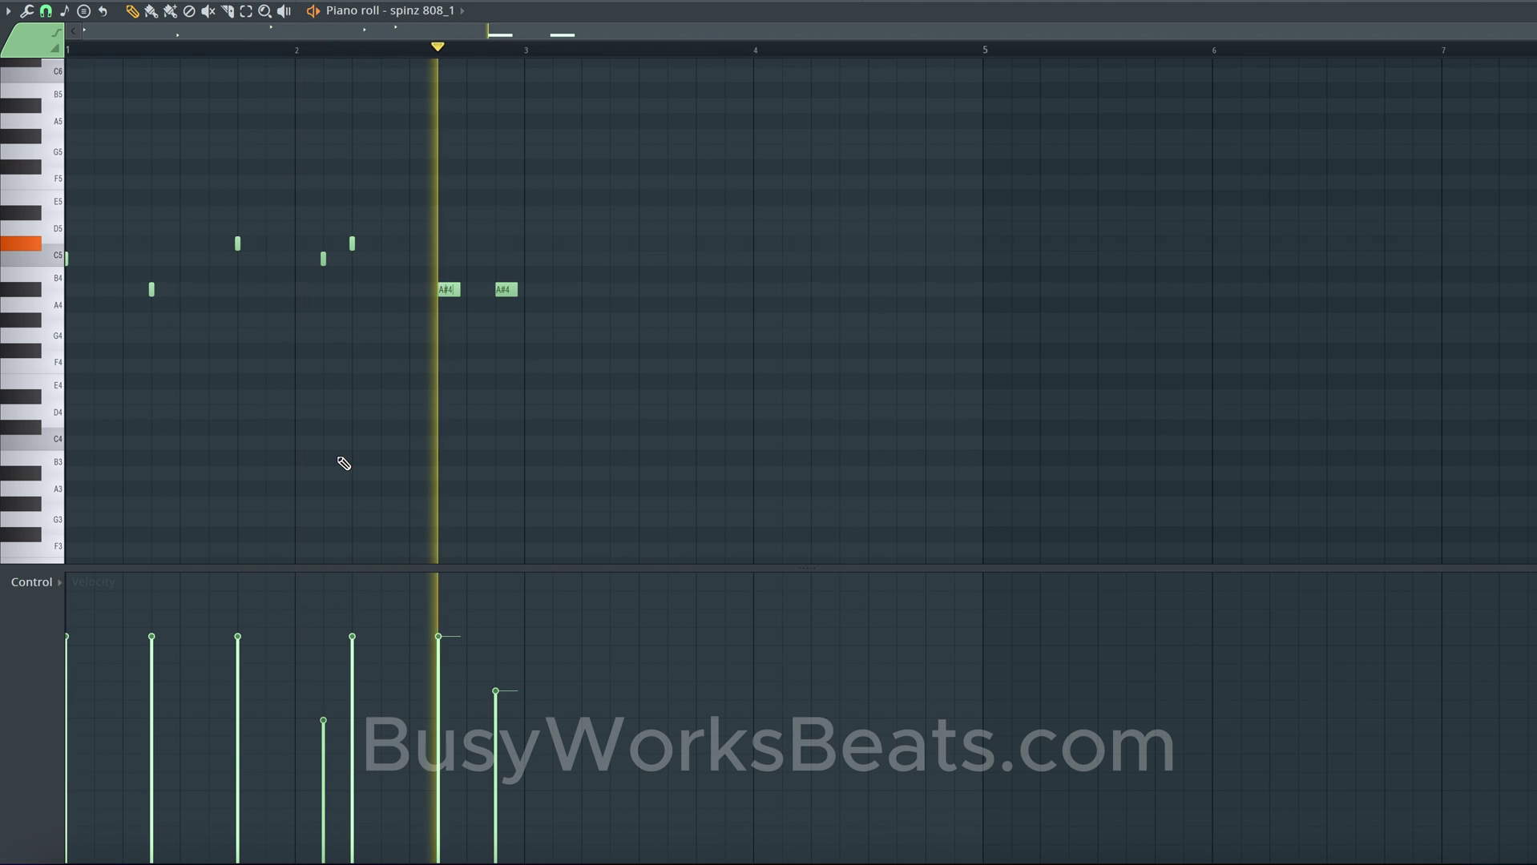
key(space)
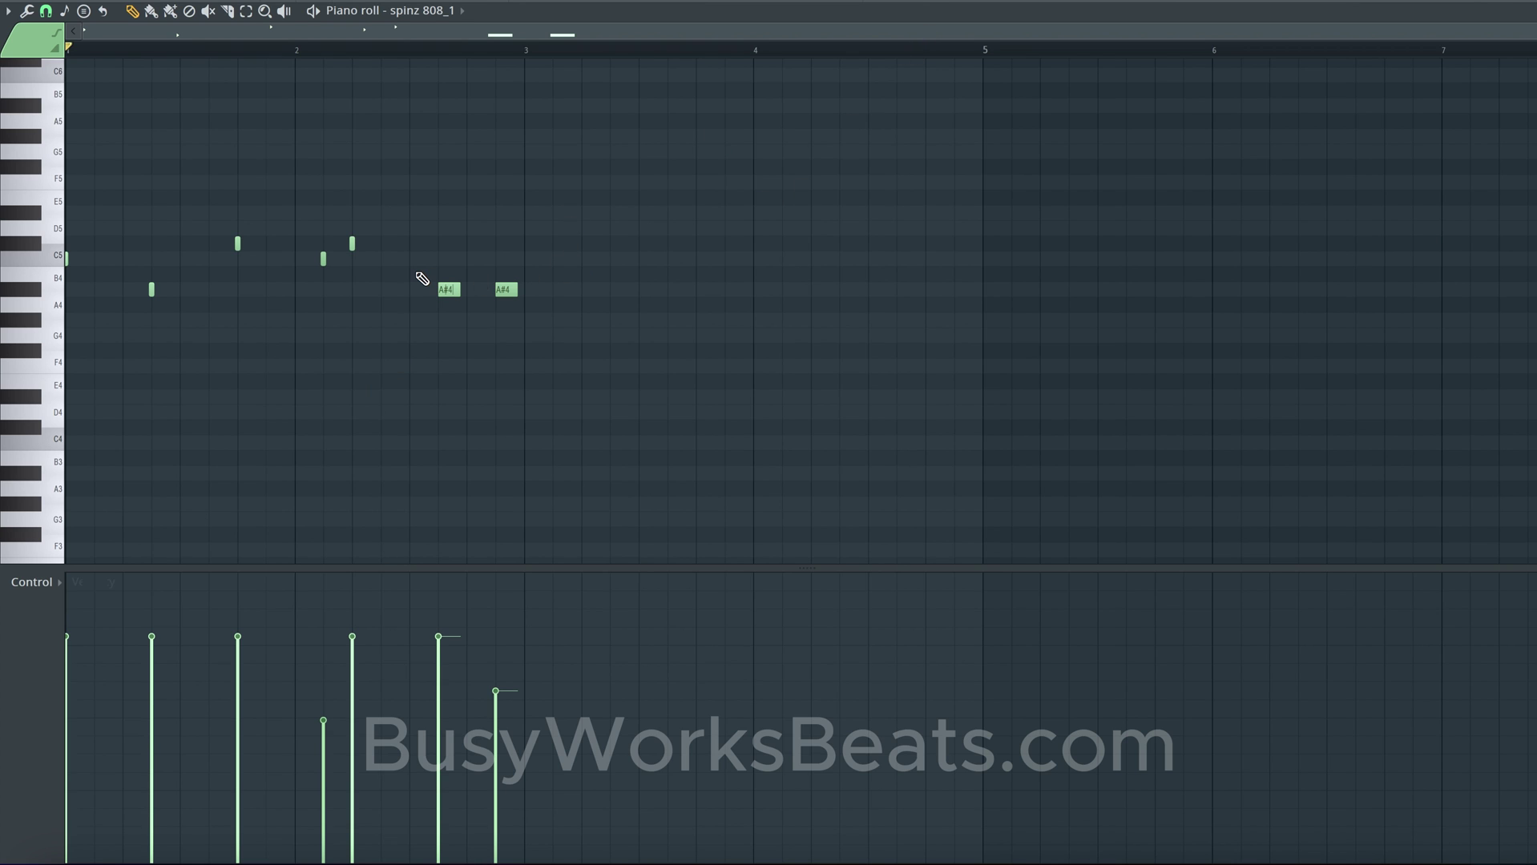
Step: Replace the repeating A#4 note with a plain A#4 note in the same position, and reset its velocity to the default
scroll(422, 279, up, 2)
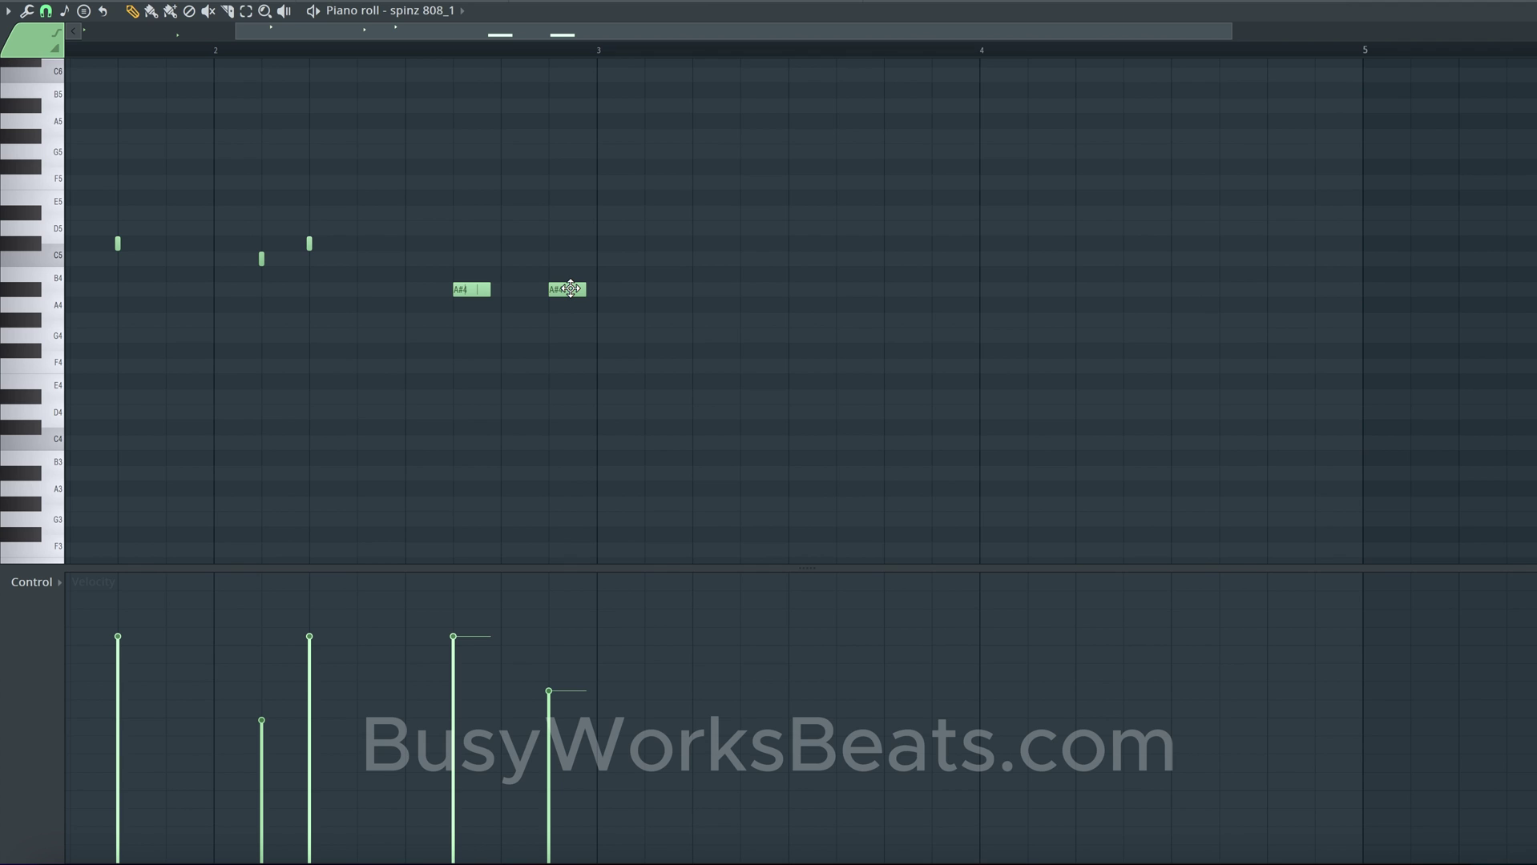
scroll(526, 297, down, 2)
right_click(390, 290)
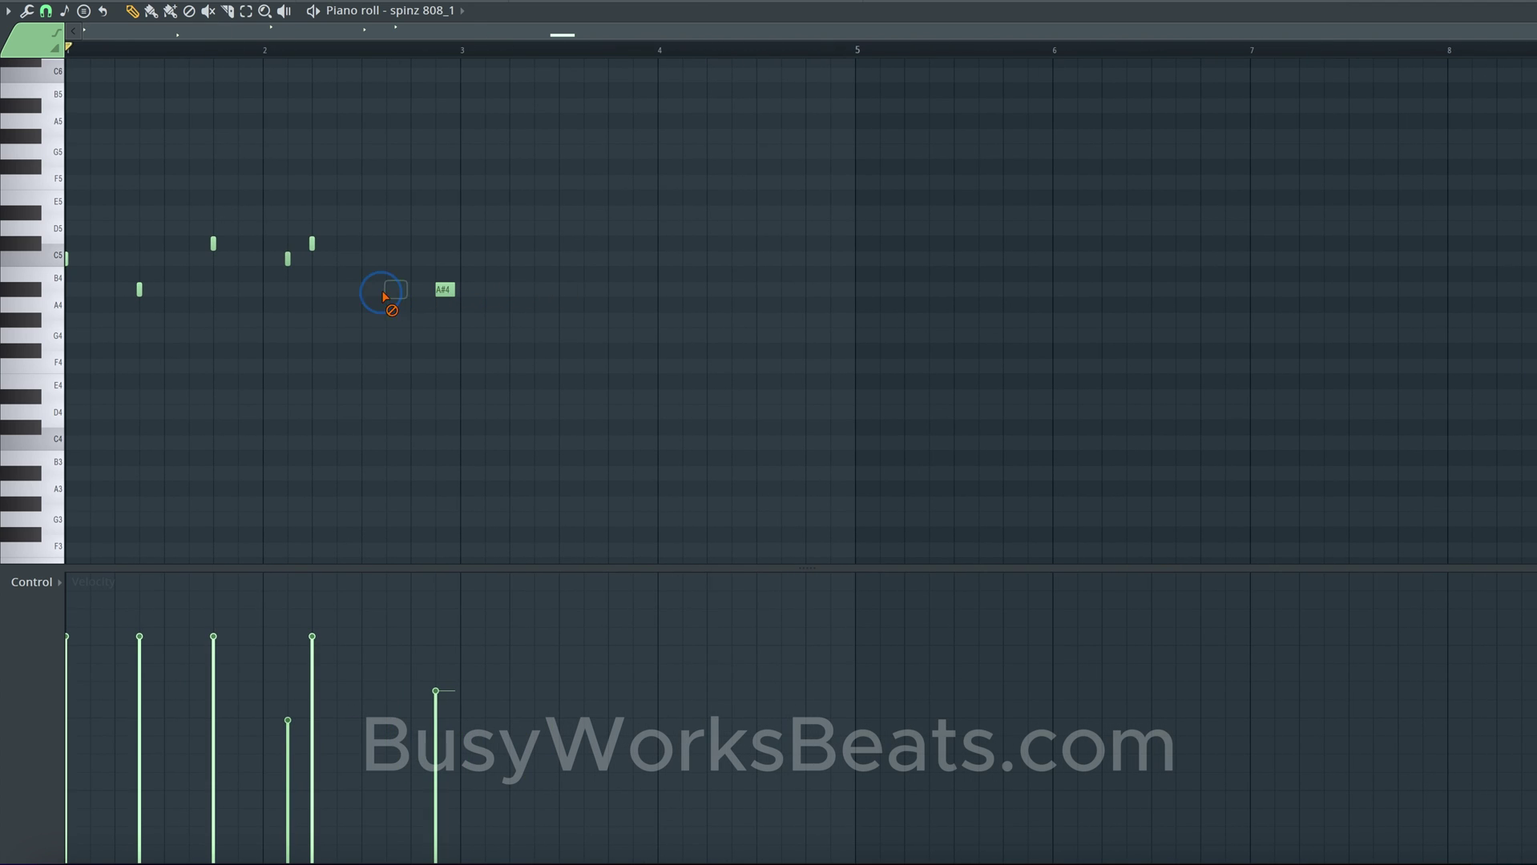
click(439, 288)
click(378, 287)
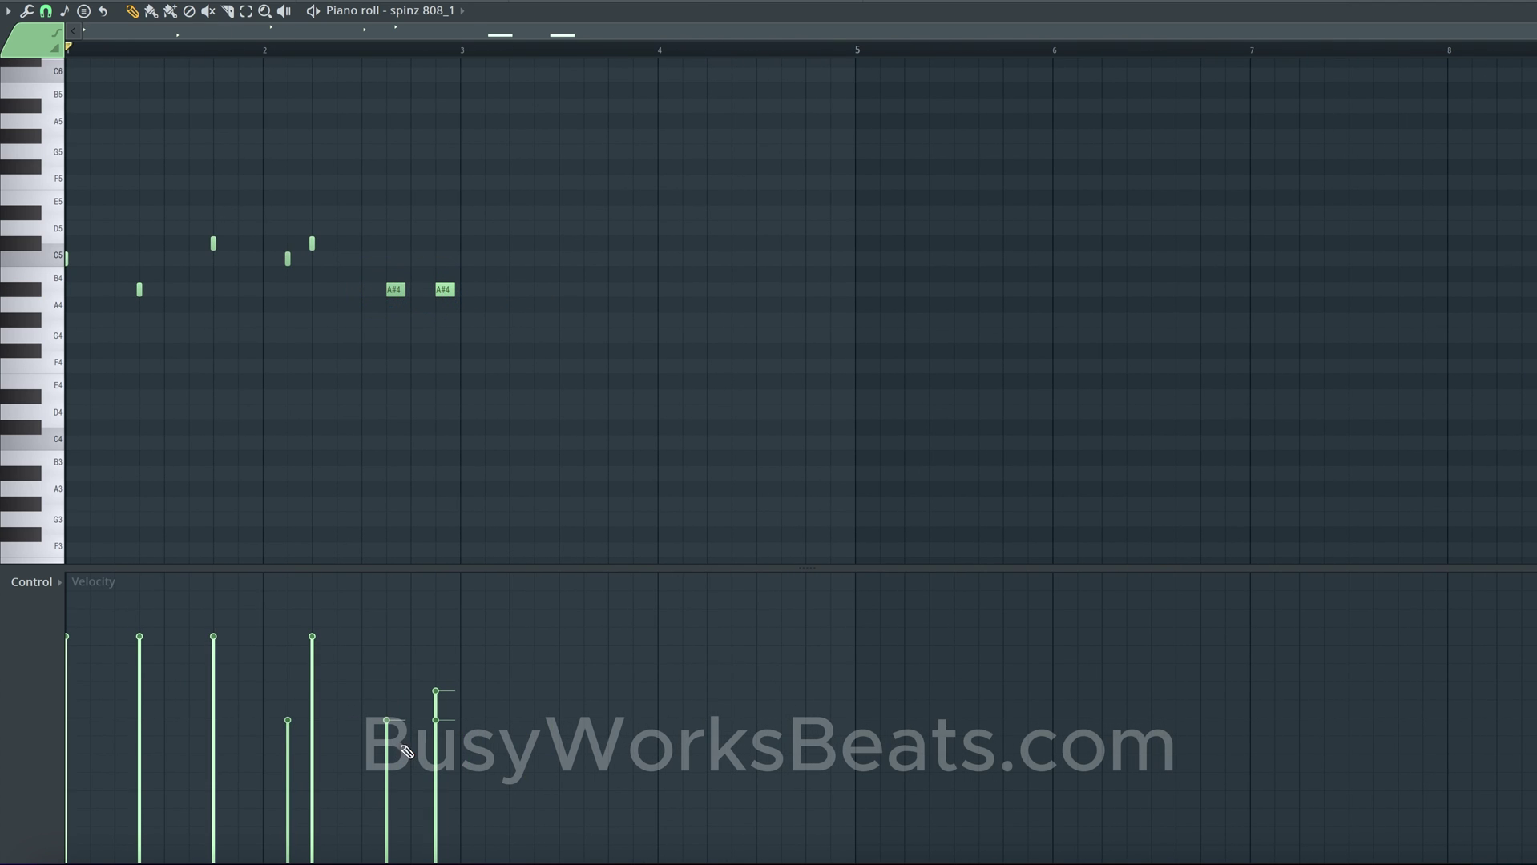
alt+click(394, 640)
scroll(412, 319, up, 3)
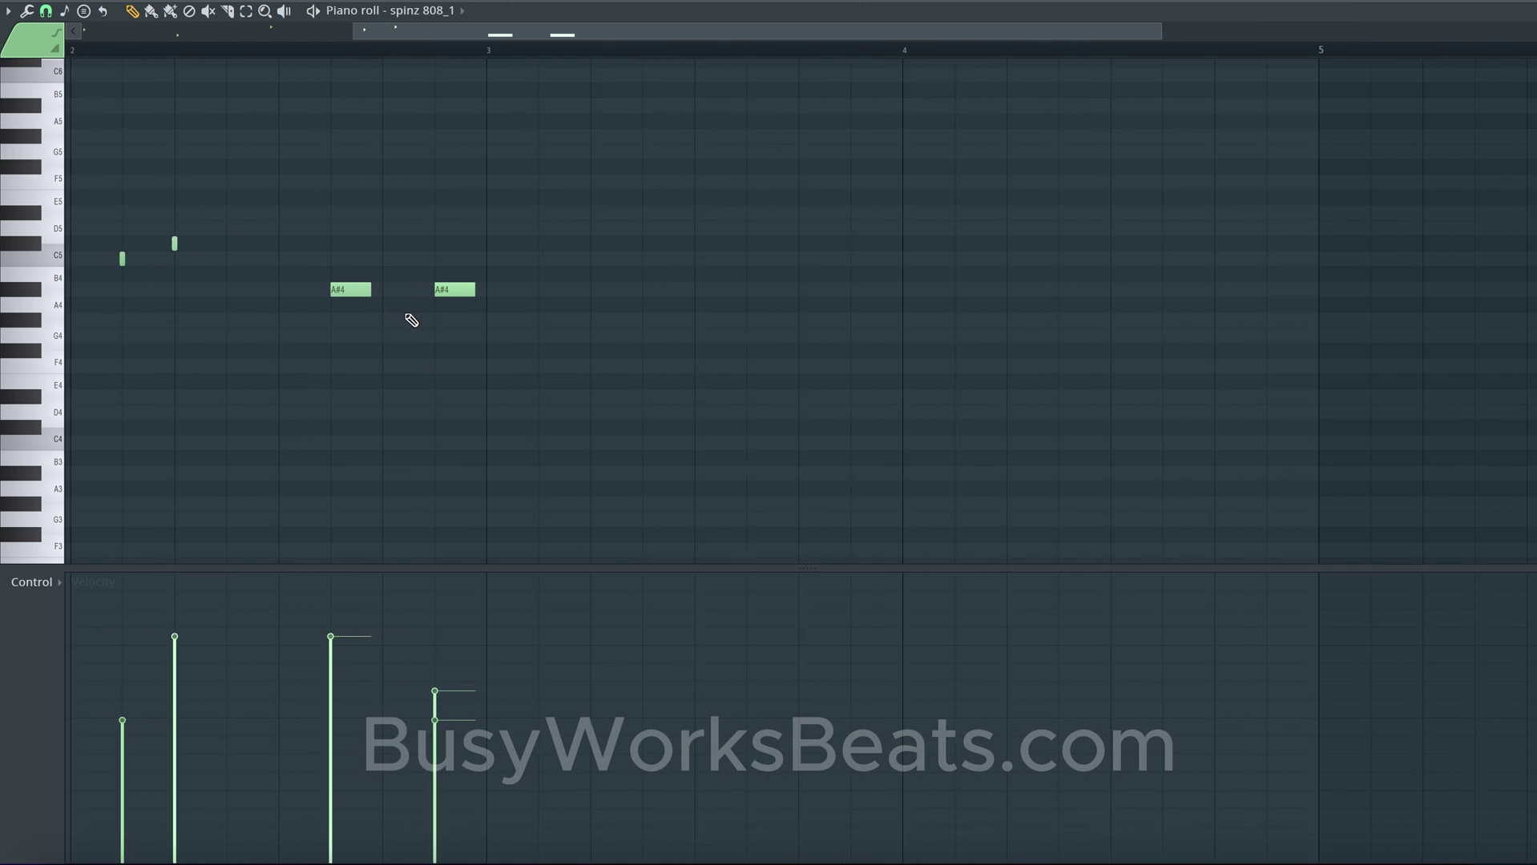
scroll(250, 341, down, 1)
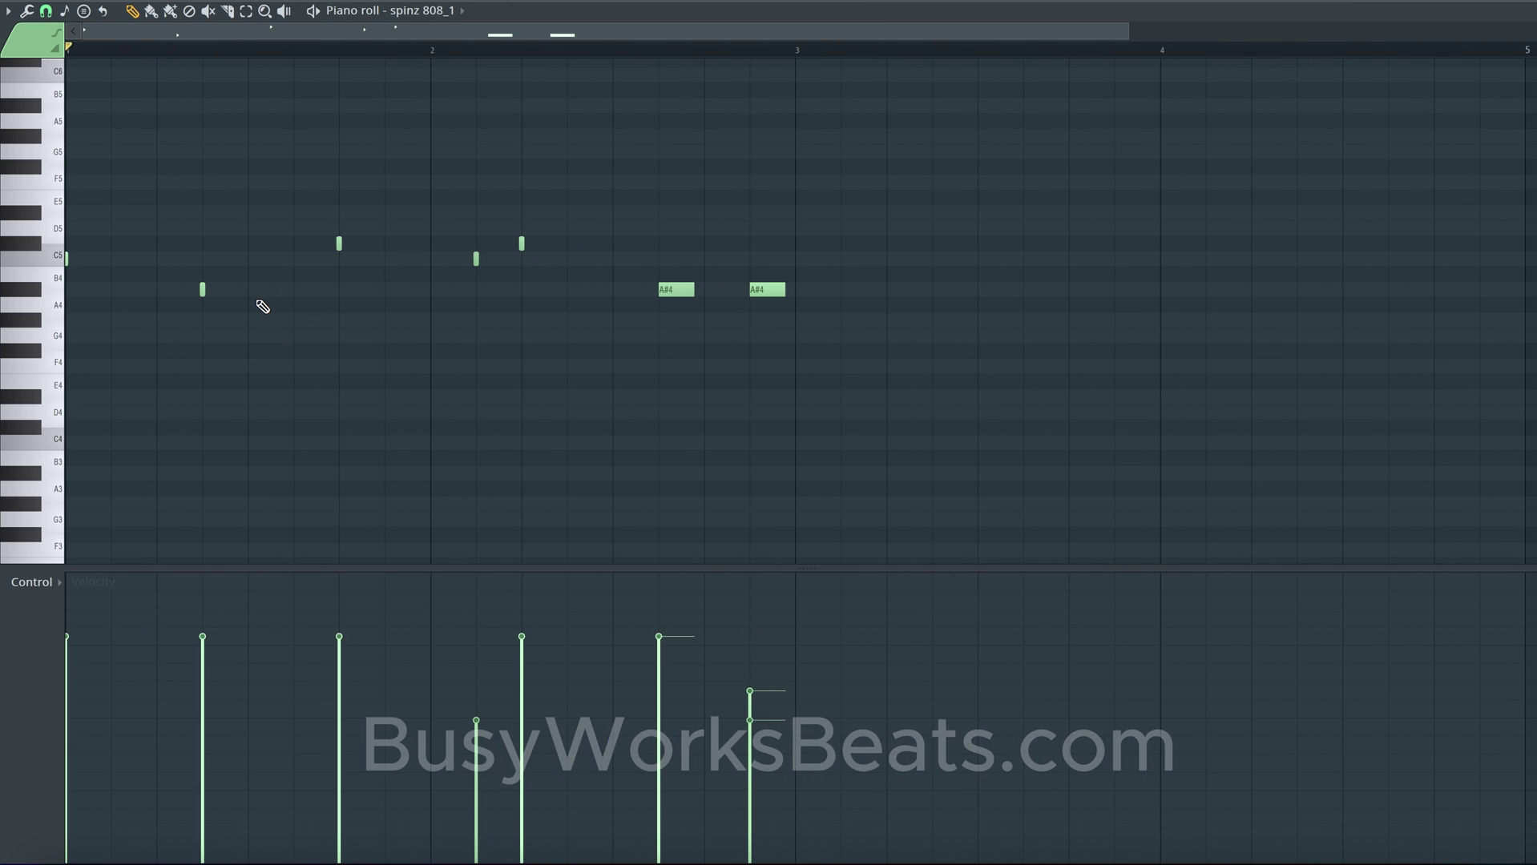
Step: Set the snap to 1/2 beat, add an A#4 note midway through bar 1, and play the pattern
click(46, 8)
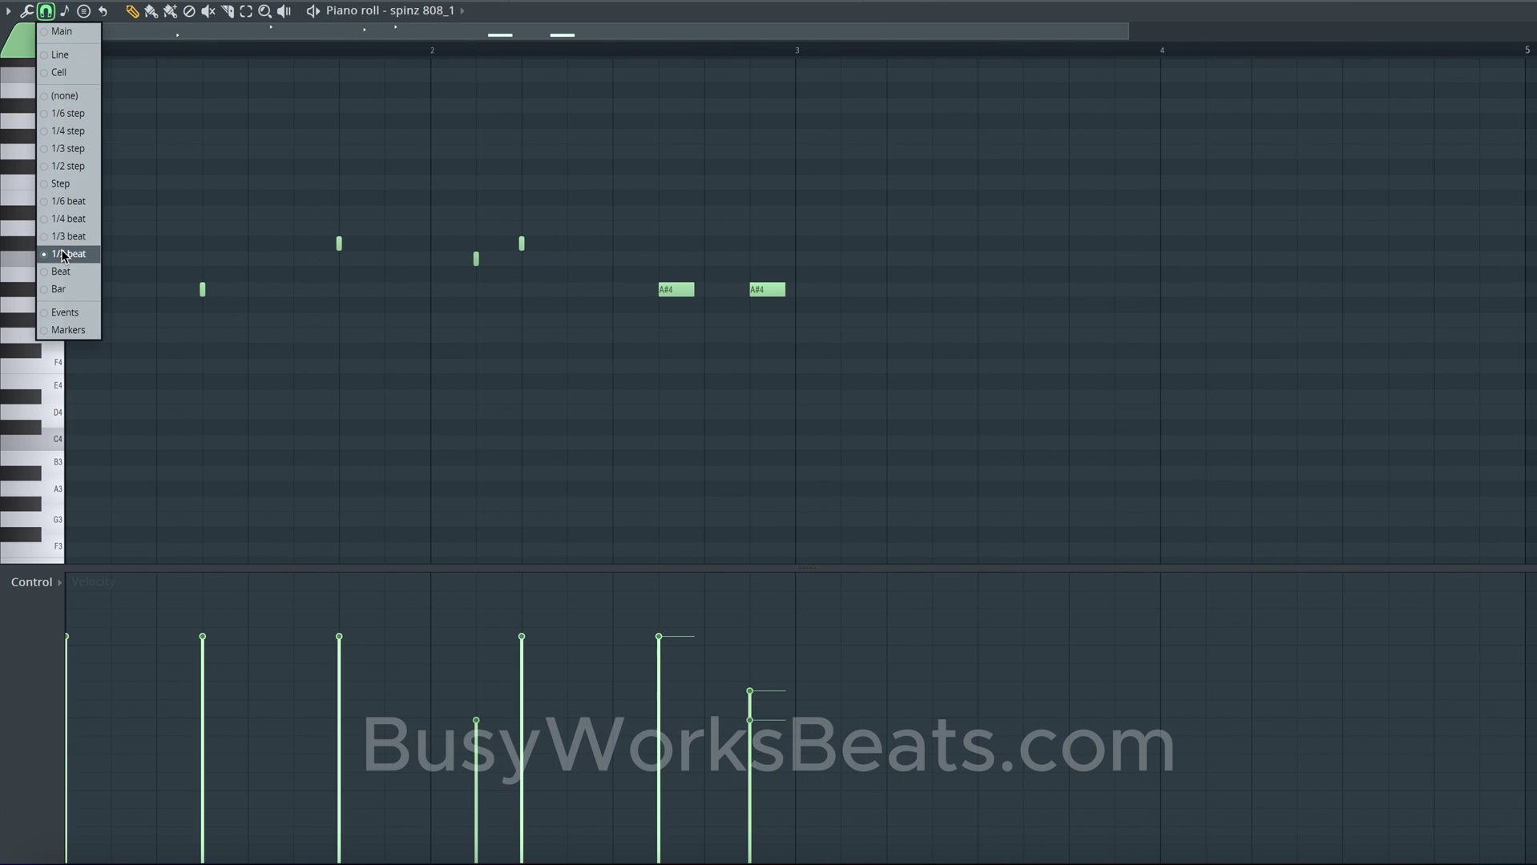
click(92, 256)
scroll(308, 310, down, 1)
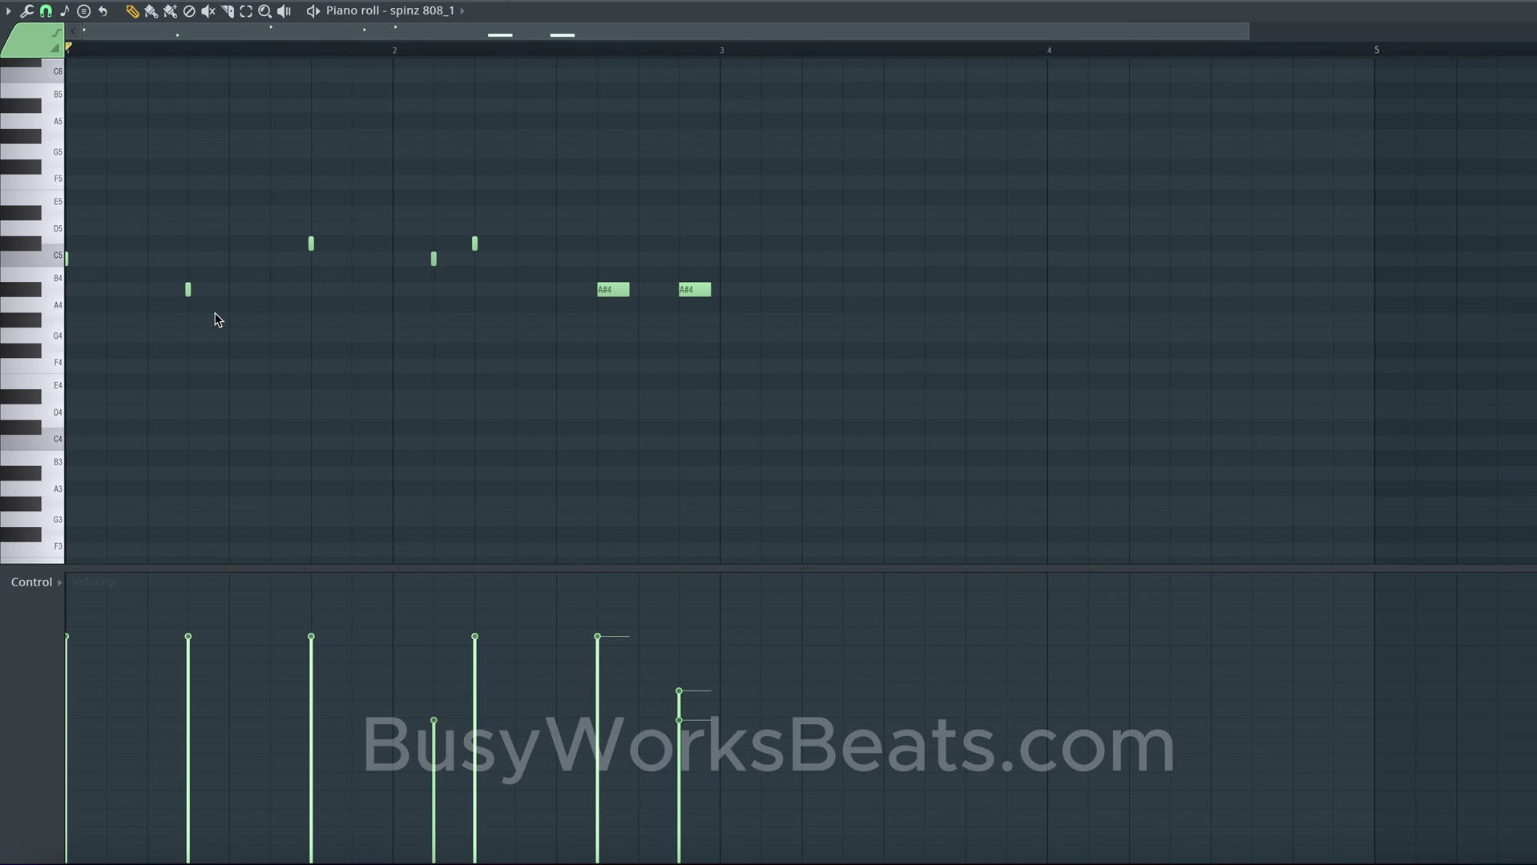
key(space)
key(space)
click(259, 294)
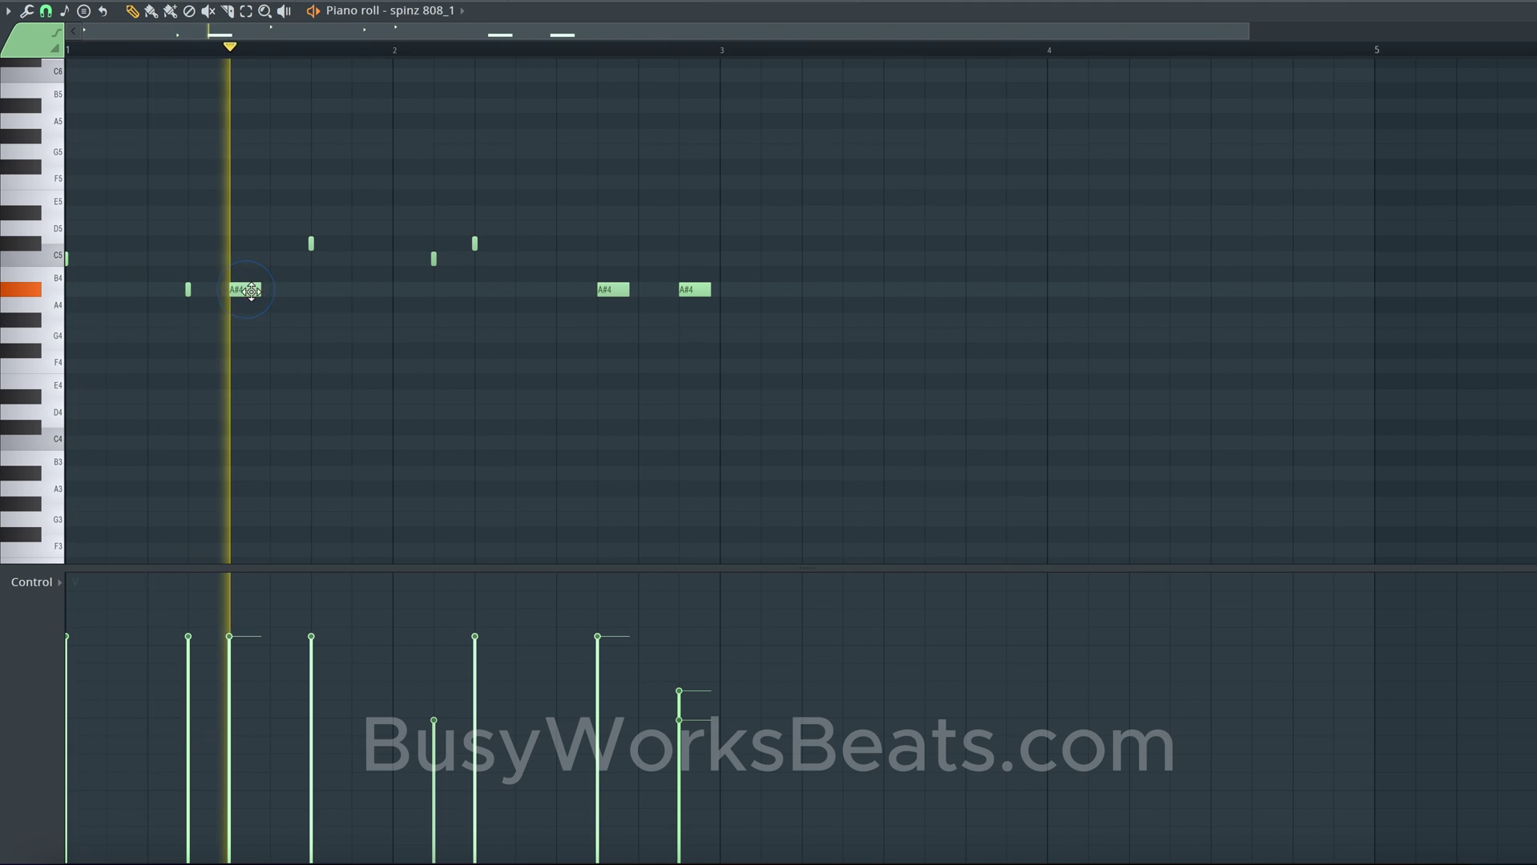
key(space)
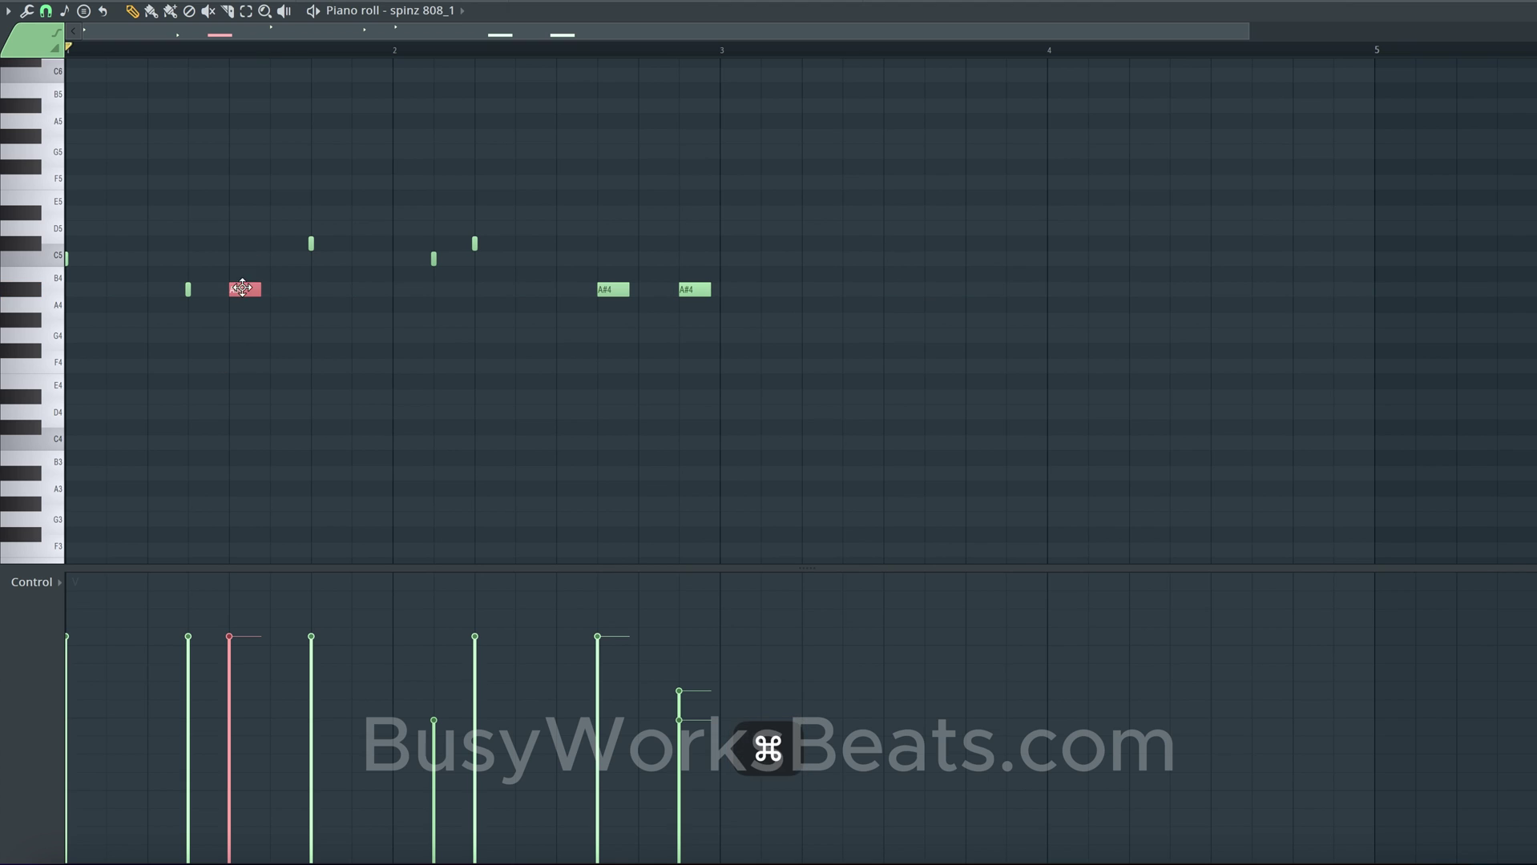
Step: Show Note velocity in the control lane, lower the new bar 1 A#4 note to minimum velocity, and play the pattern
click(30, 585)
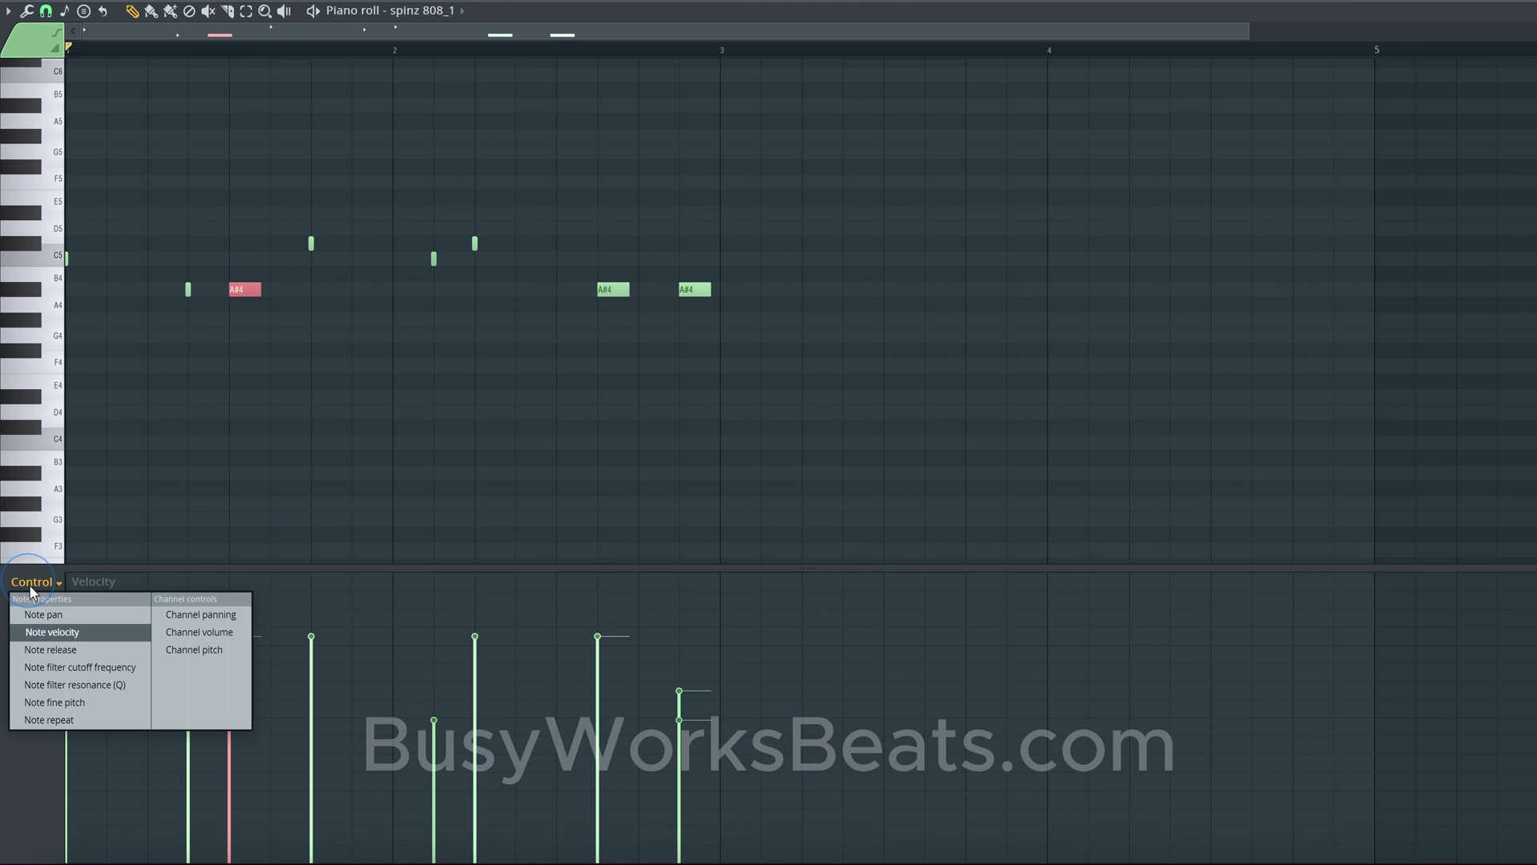
click(55, 633)
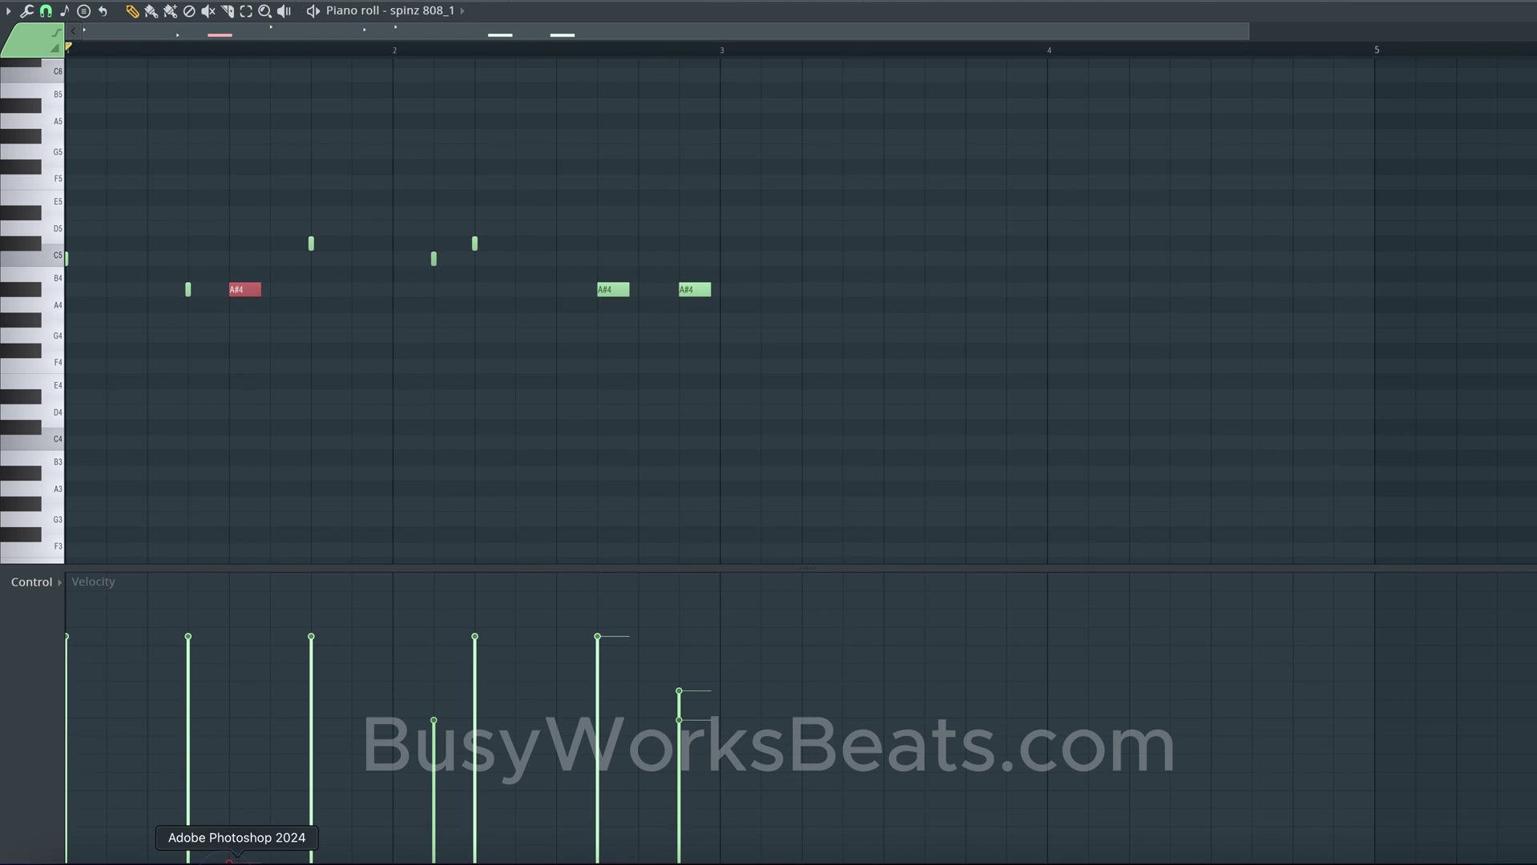
click(267, 427)
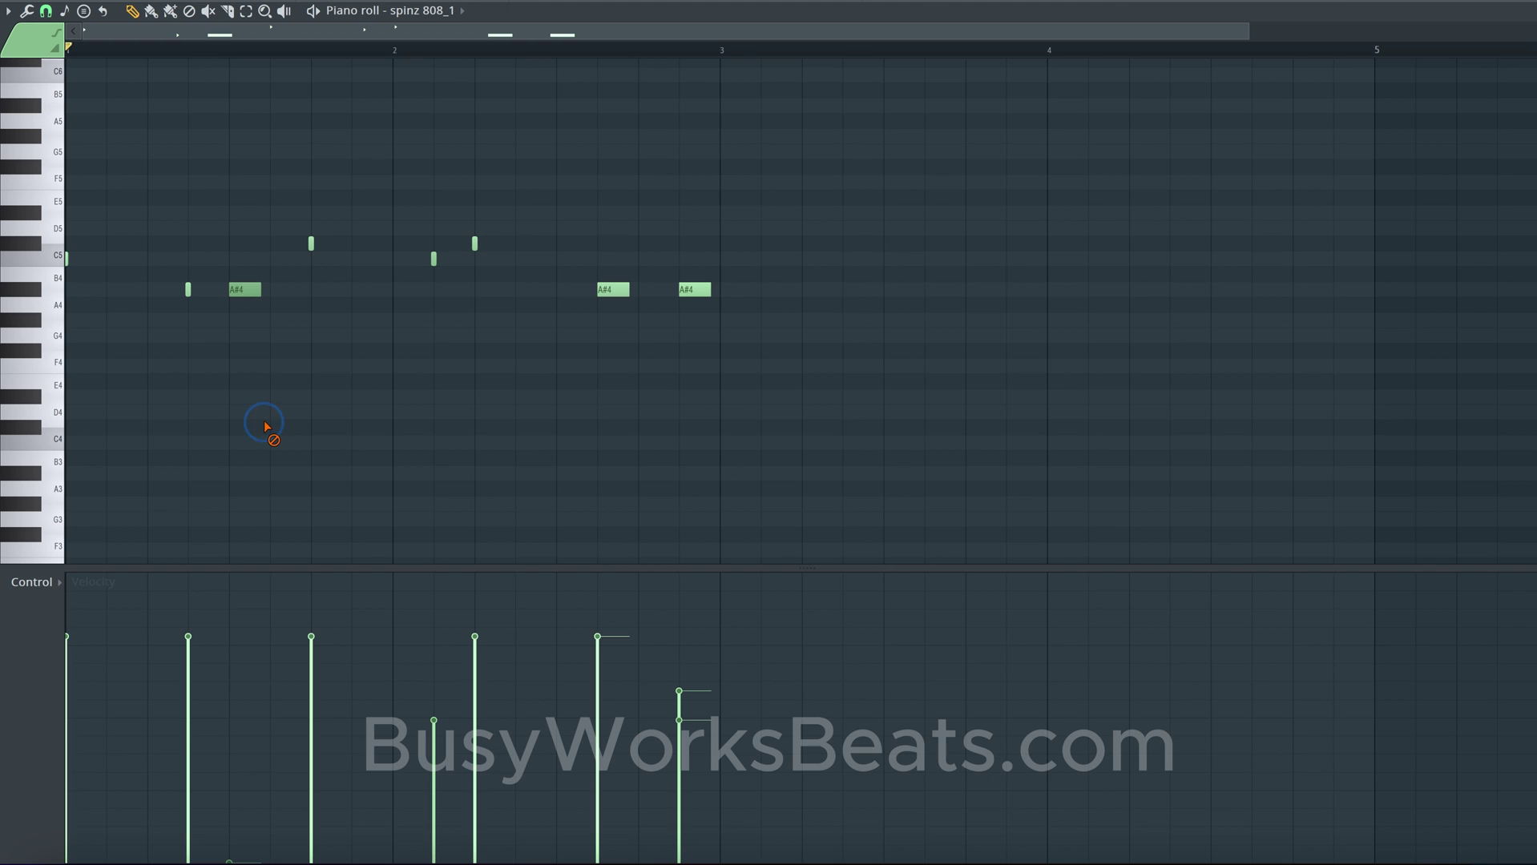
super+click(188, 290)
click(242, 290)
click(184, 290)
super+click(239, 290)
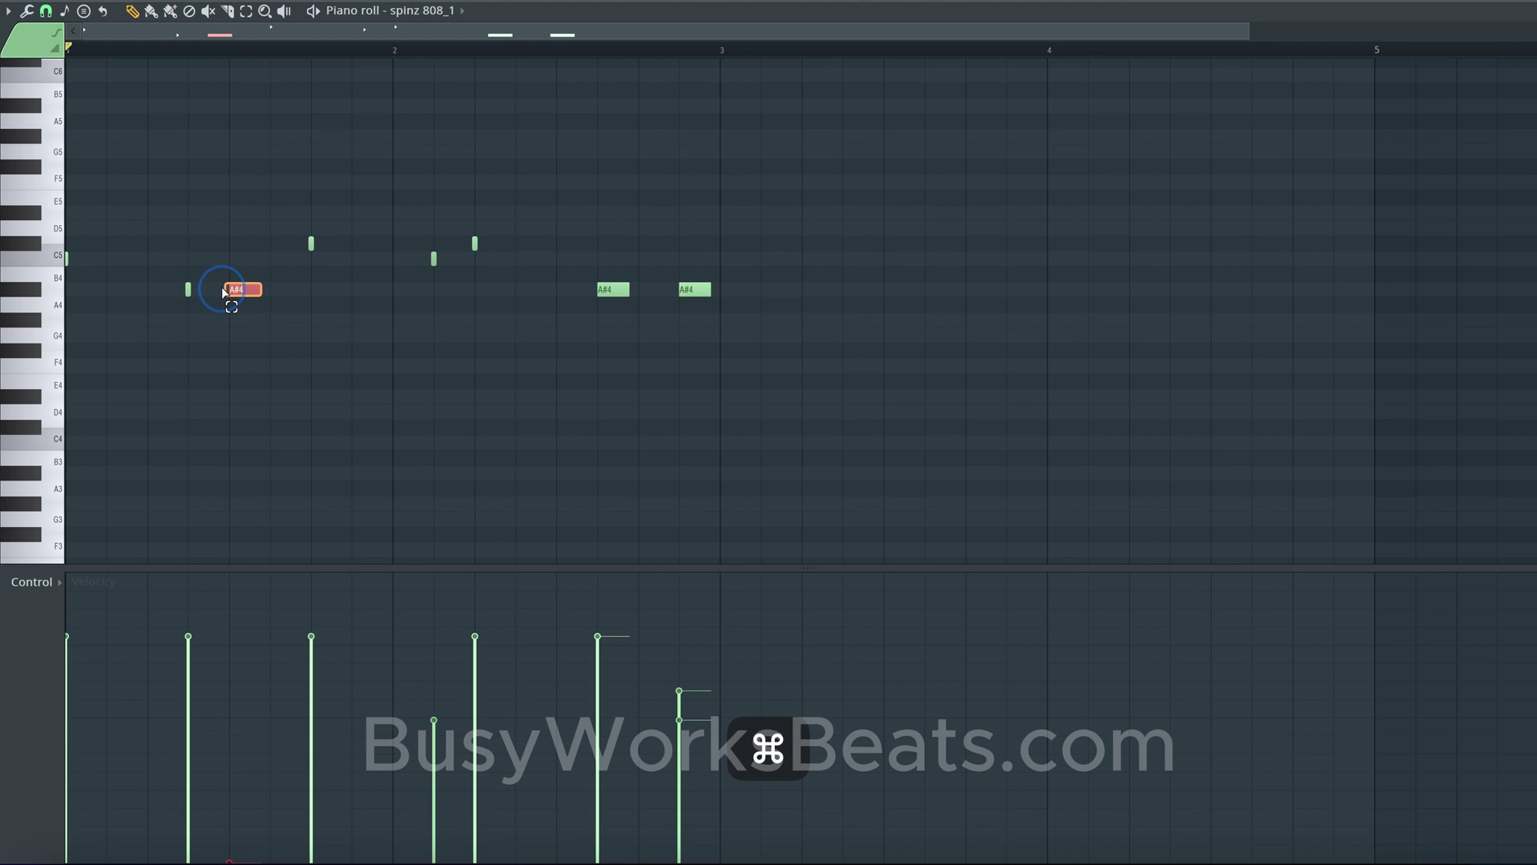
key(space)
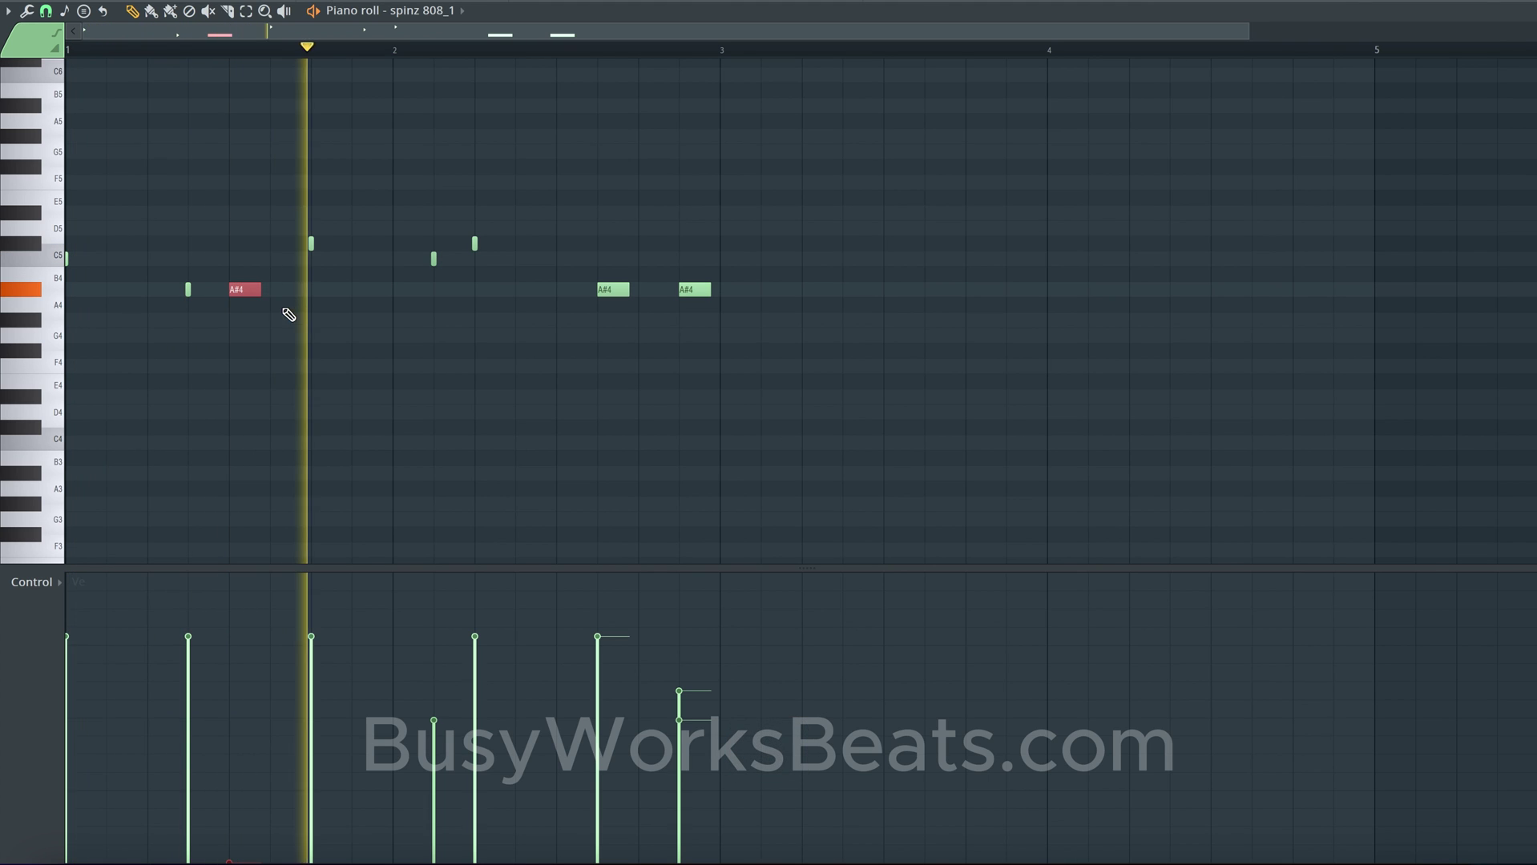
key(space)
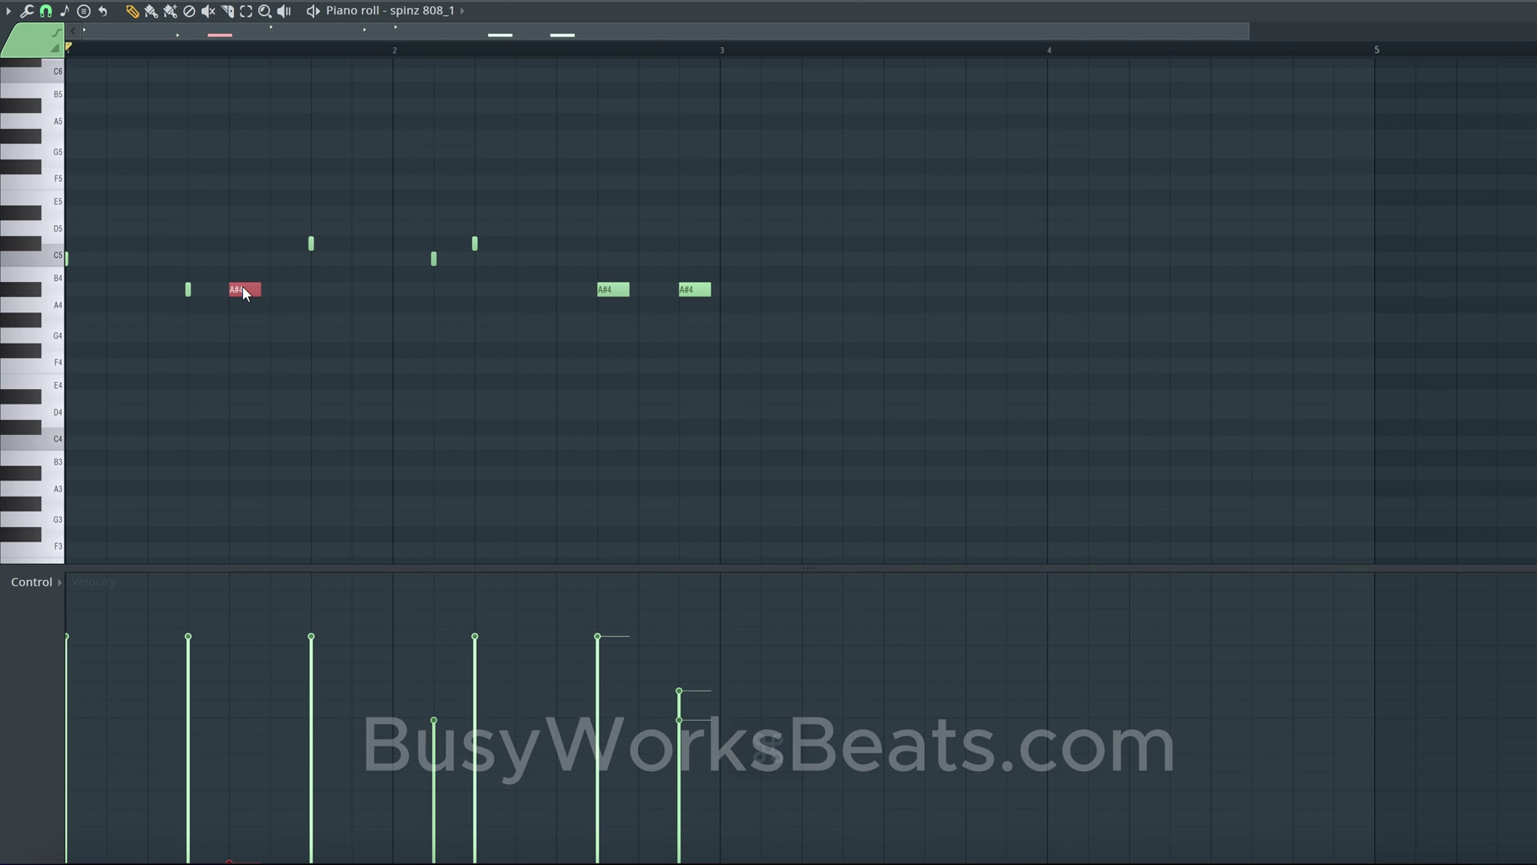
key(space)
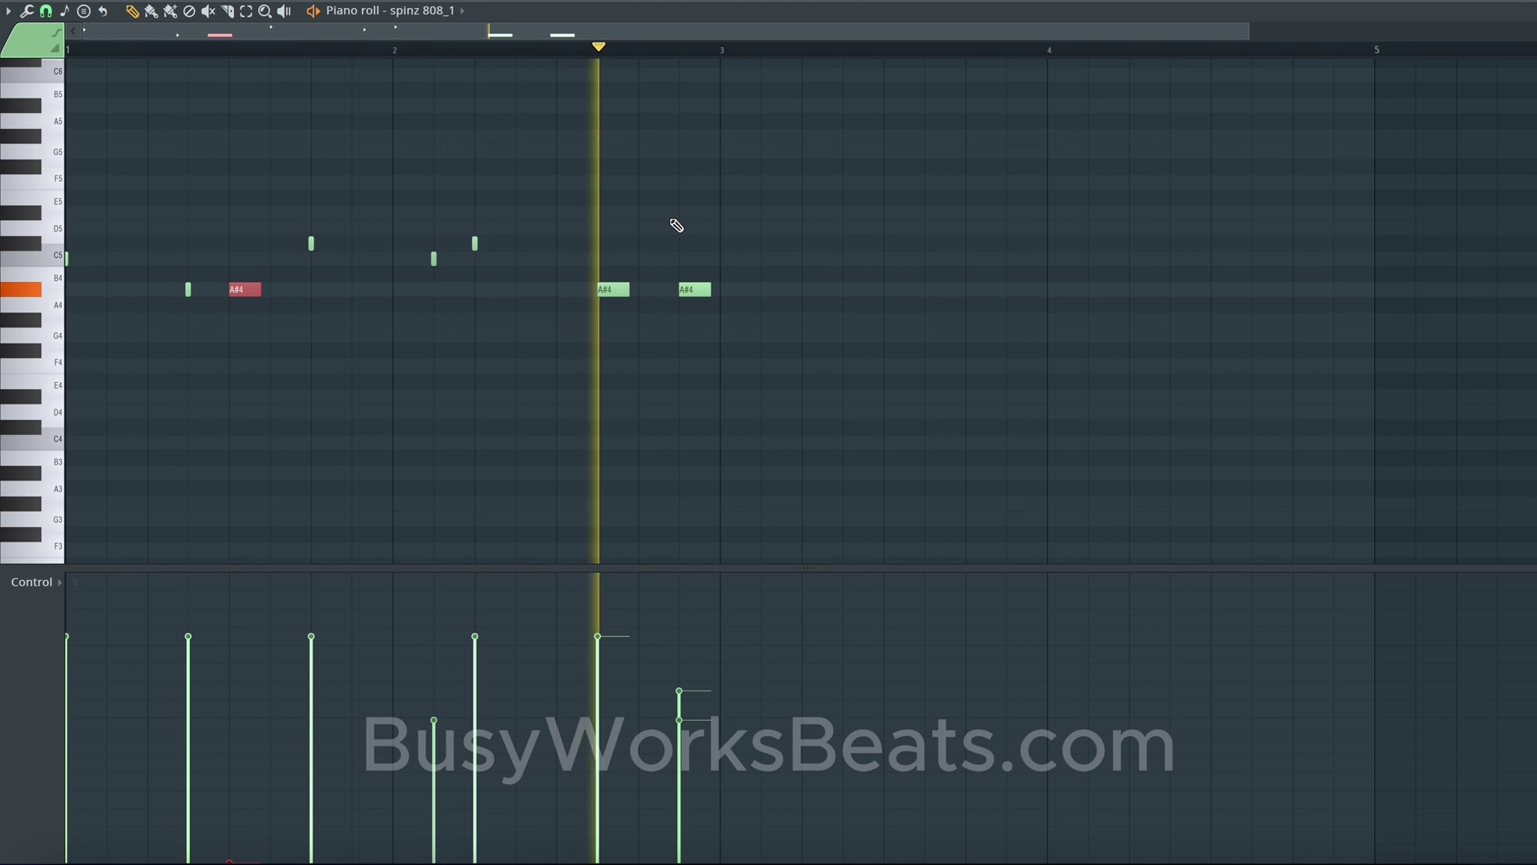
key(space)
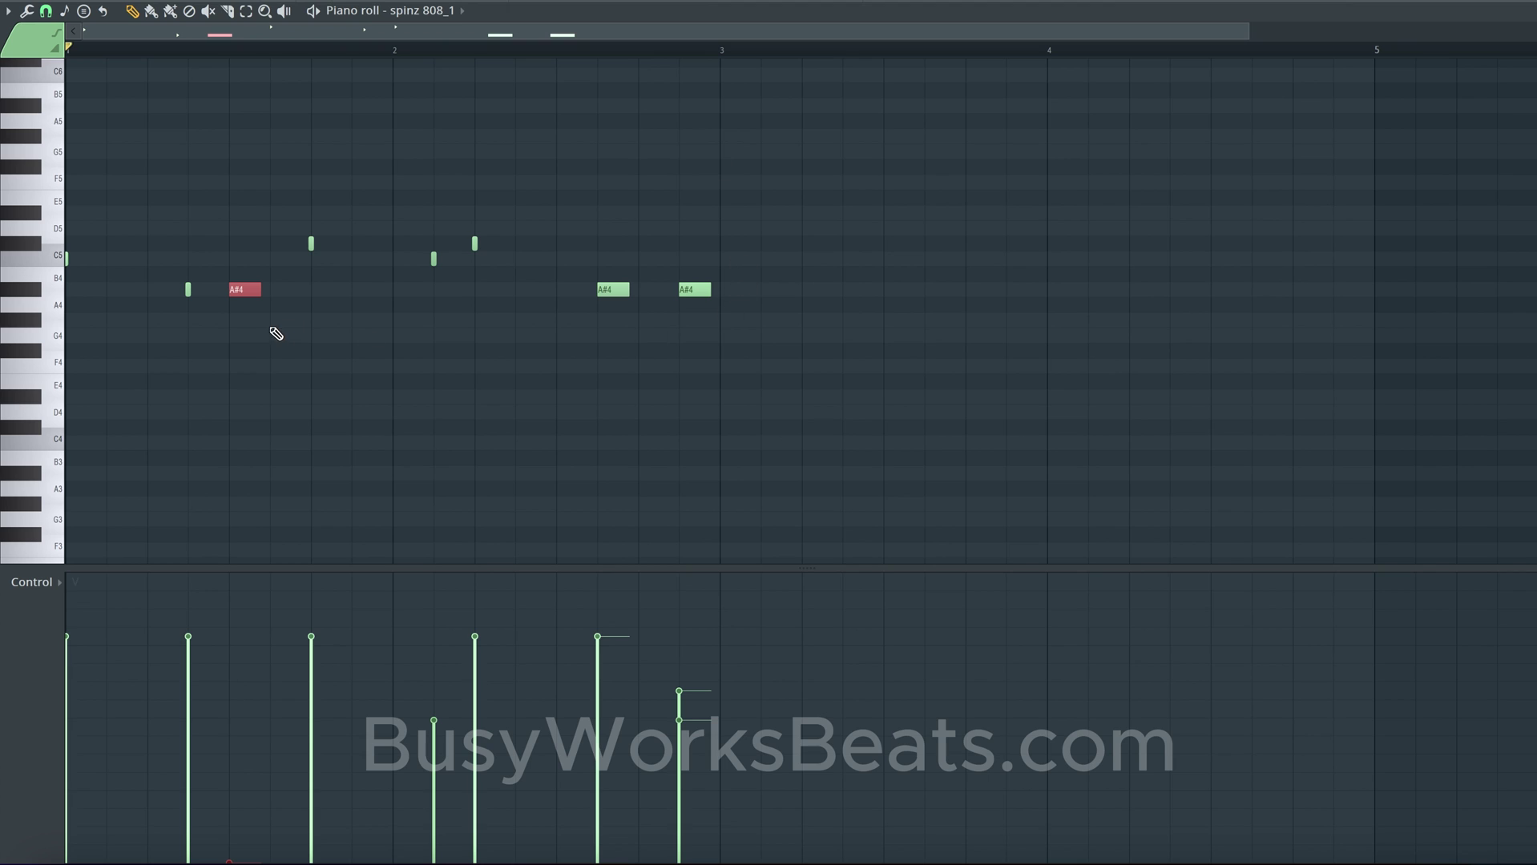
Step: Duplicate the silent A#4 note from bar 1 to the start of bar 3 and deselect it
drag(240, 290, 734, 305)
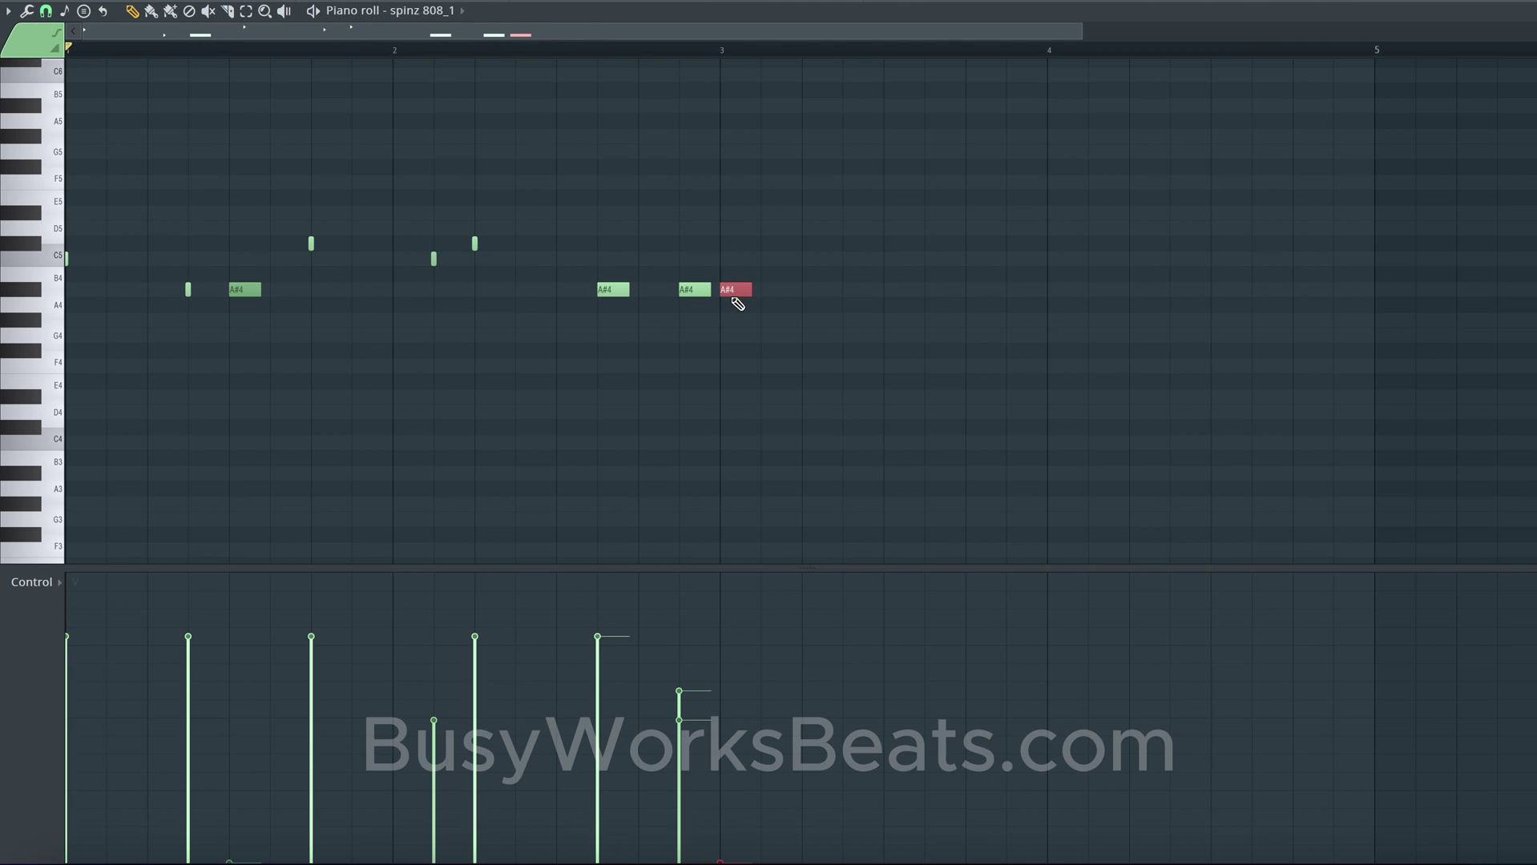
click(726, 358)
Step: Place Pattern 1 clips at bar 1 on playlist Tracks 1 and 2, and trim the Track 2 clip to end at bar 3
click(877, 3)
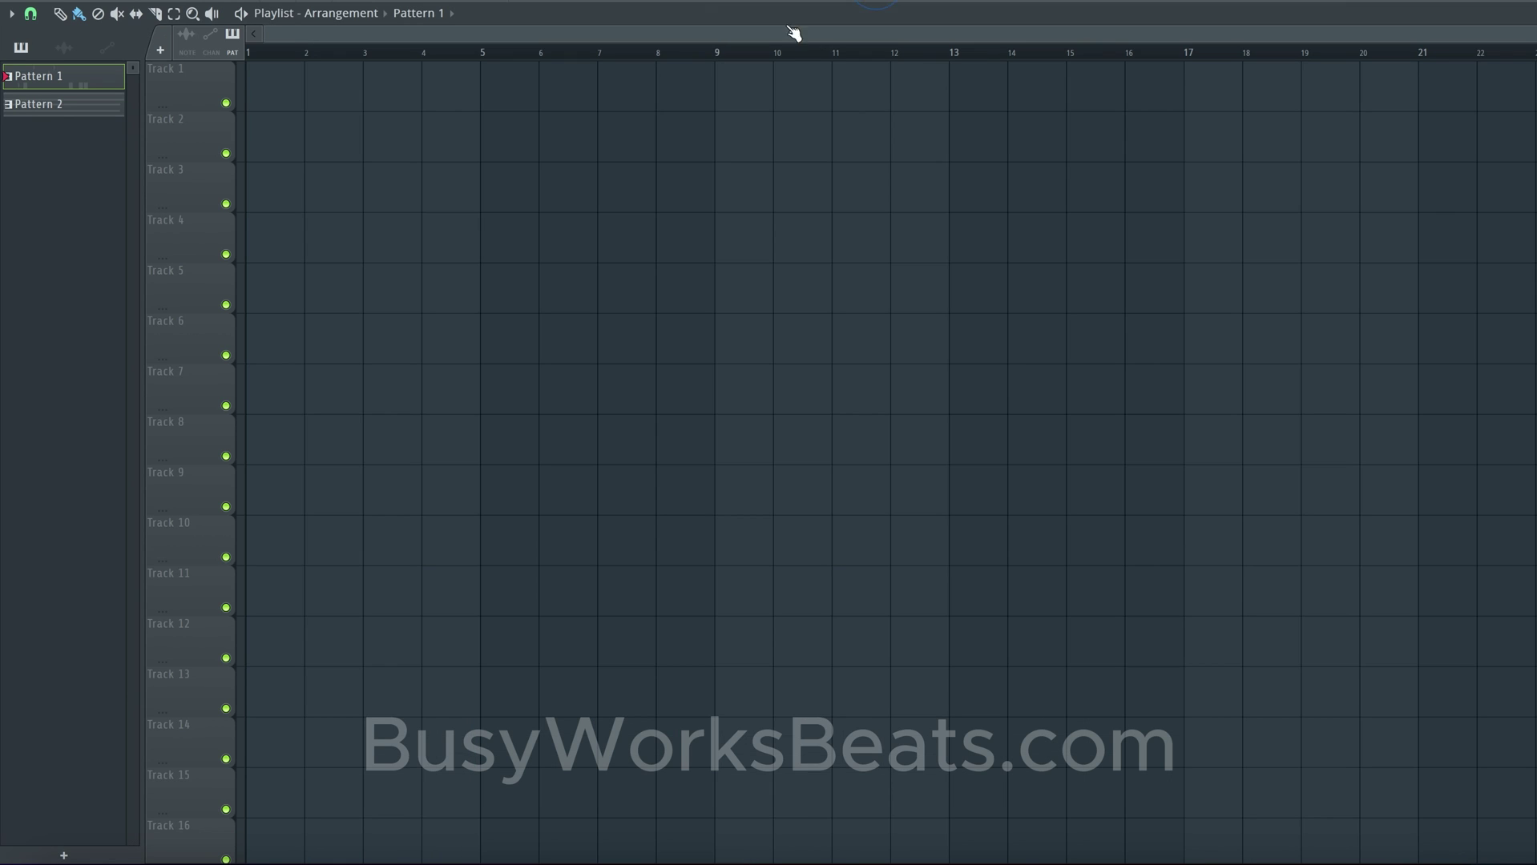
drag(295, 102, 386, 96)
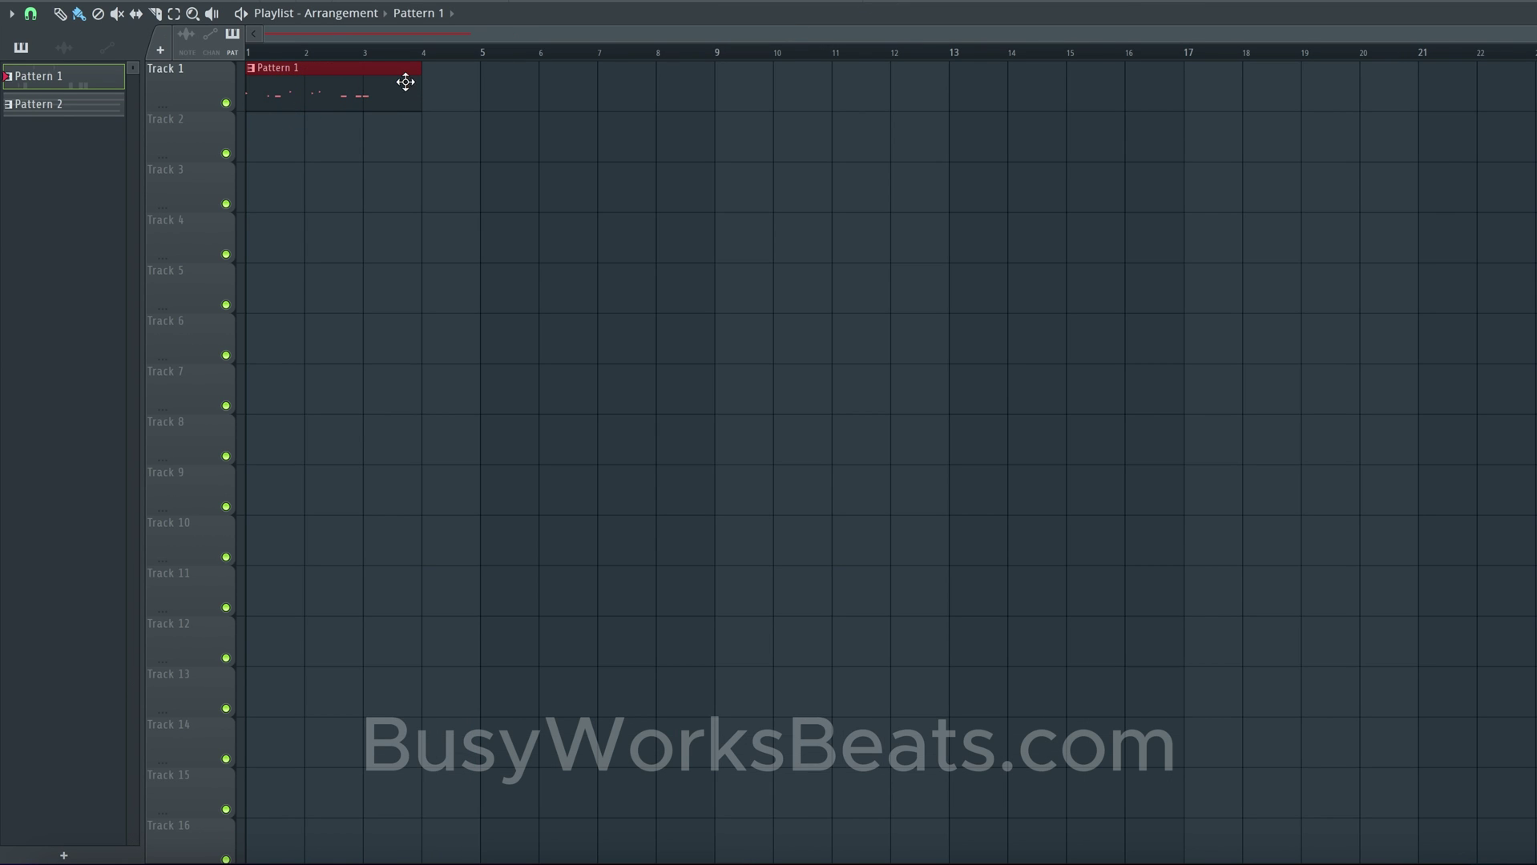
scroll(344, 94, up, 2)
scroll(404, 90, down, 2)
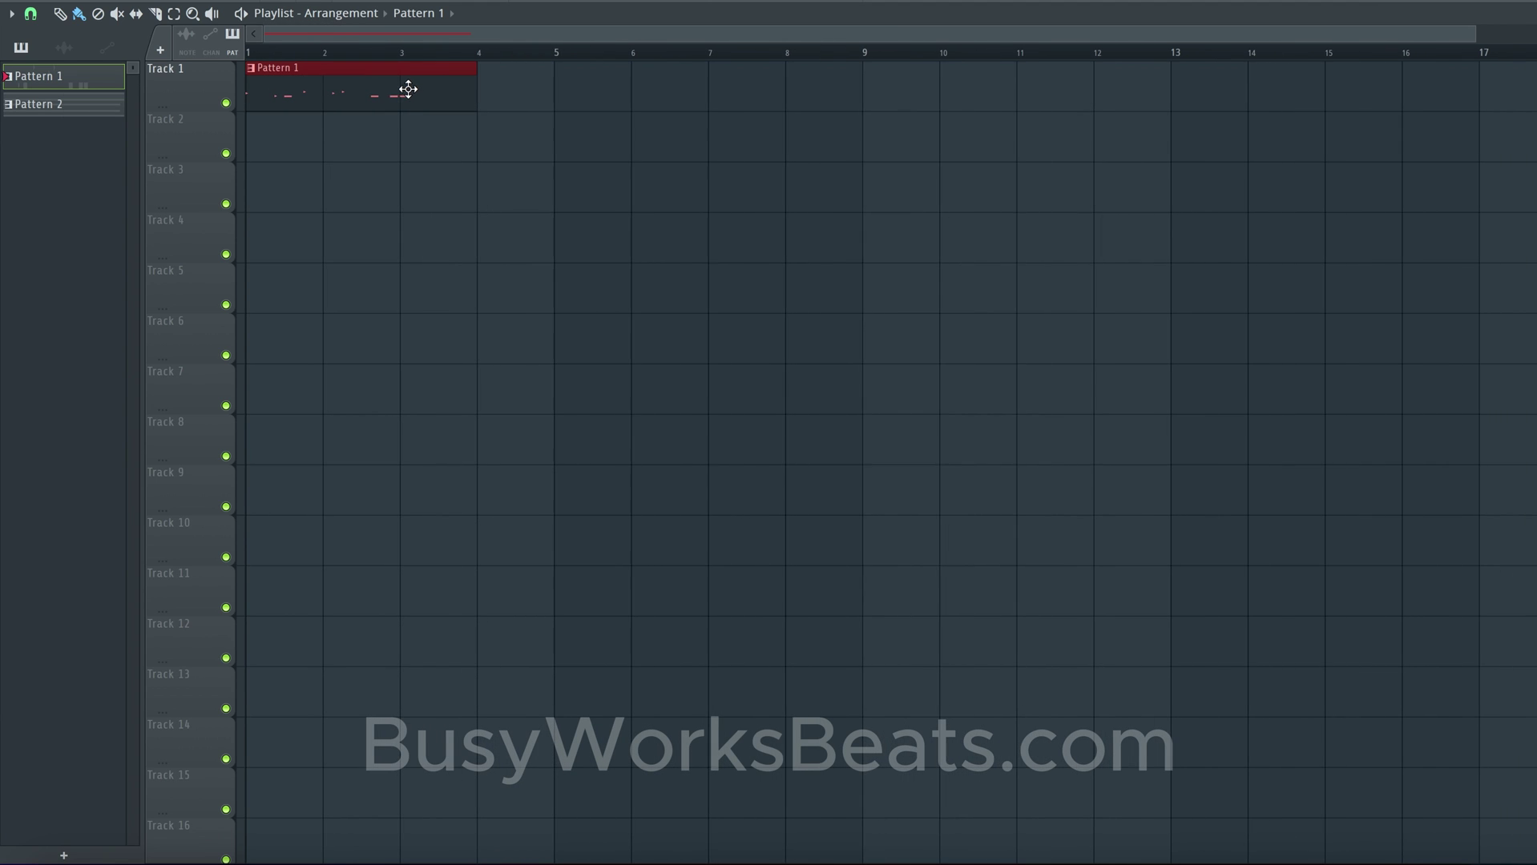
click(270, 131)
drag(476, 143, 412, 144)
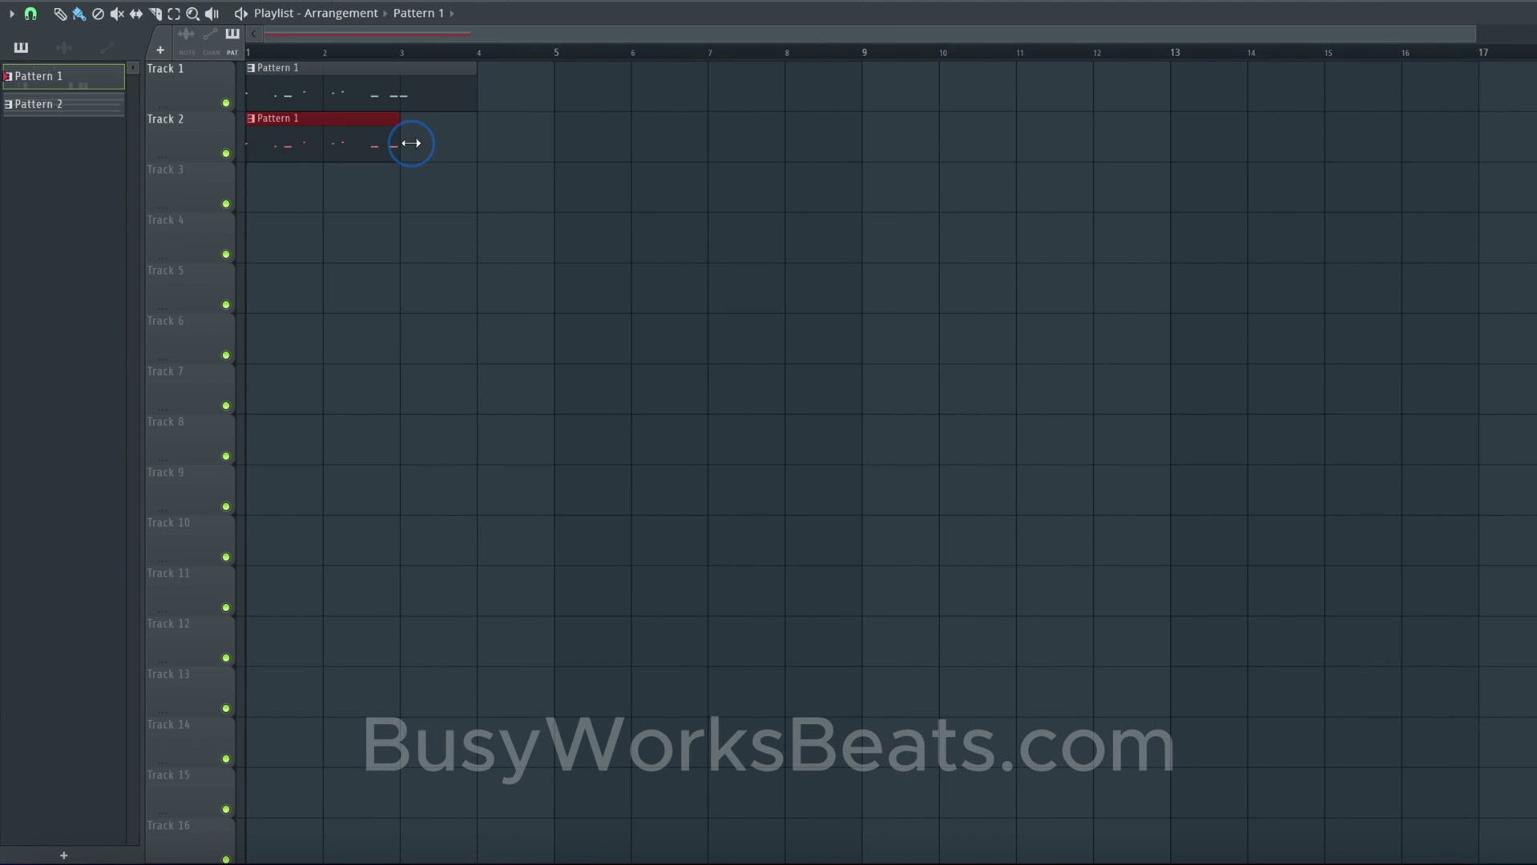
Step: Move the Track 1 clip to start at bar 4 and play the arrangement
click(380, 91)
drag(380, 91, 610, 93)
click(515, 106)
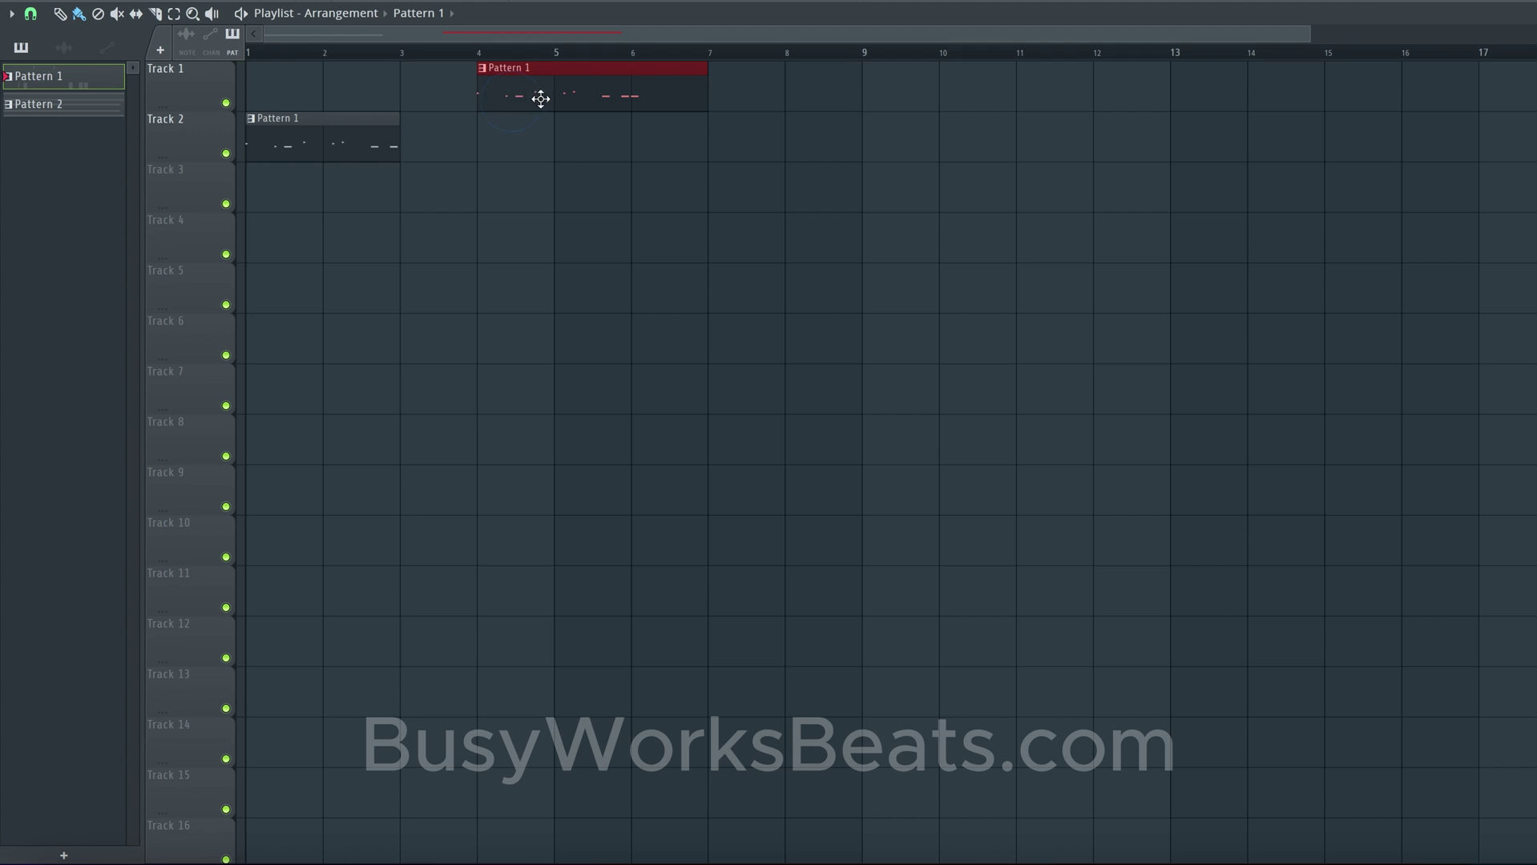
key(space)
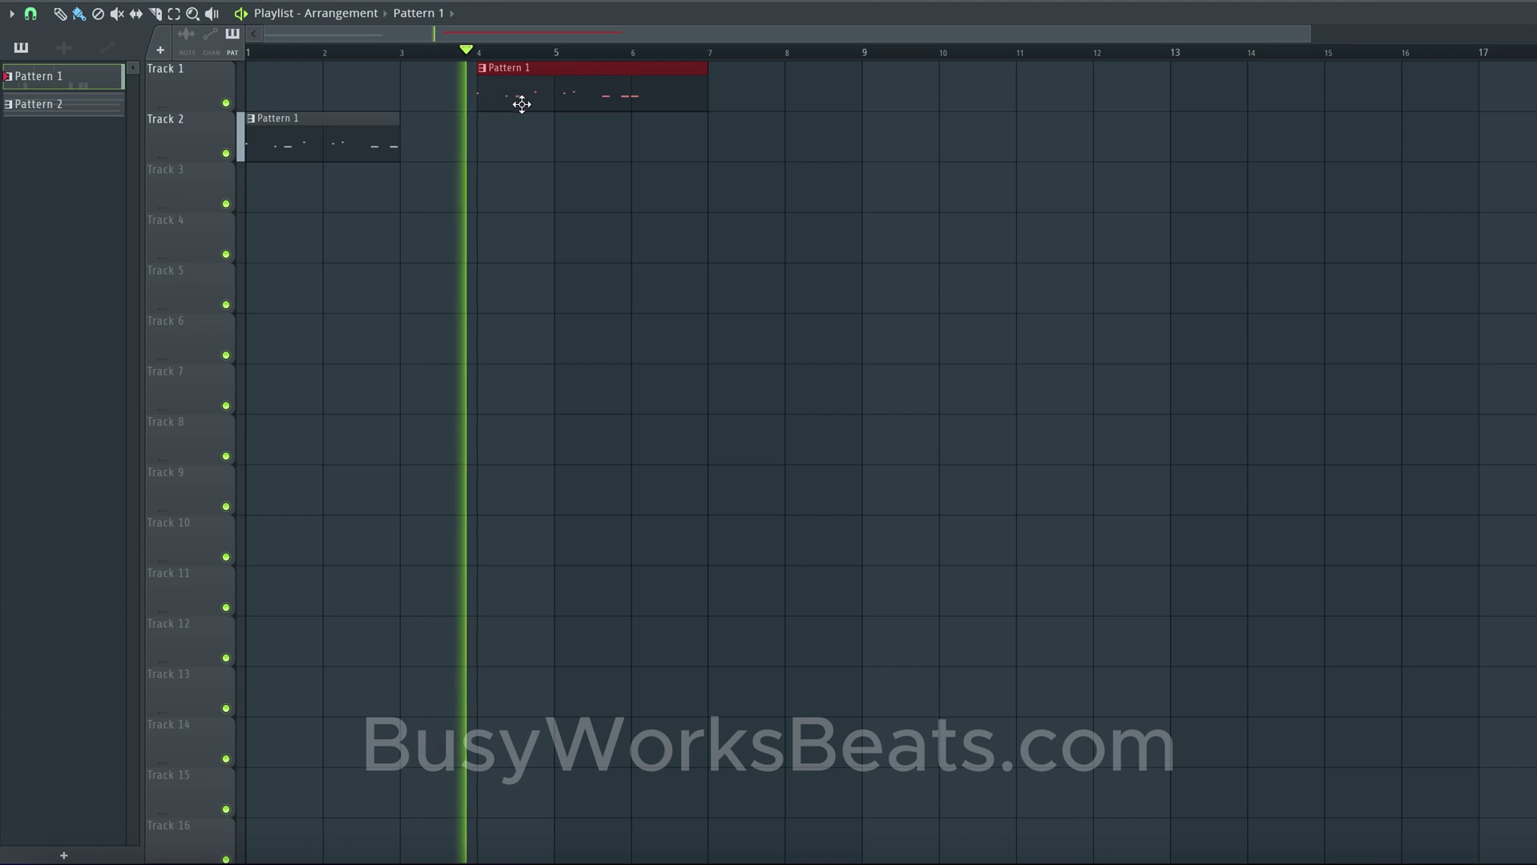
key(space)
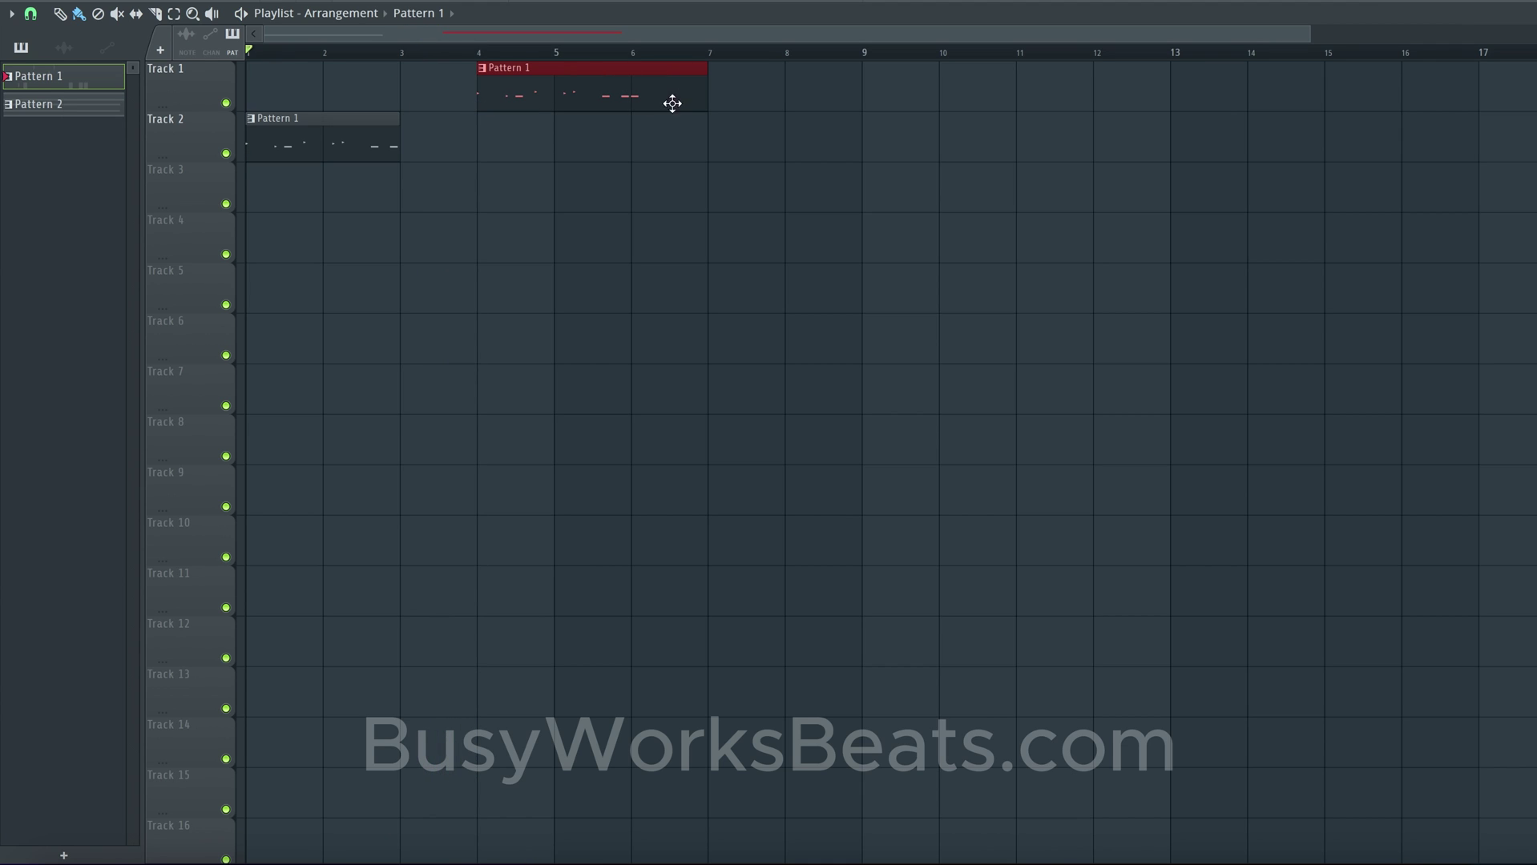
key(space)
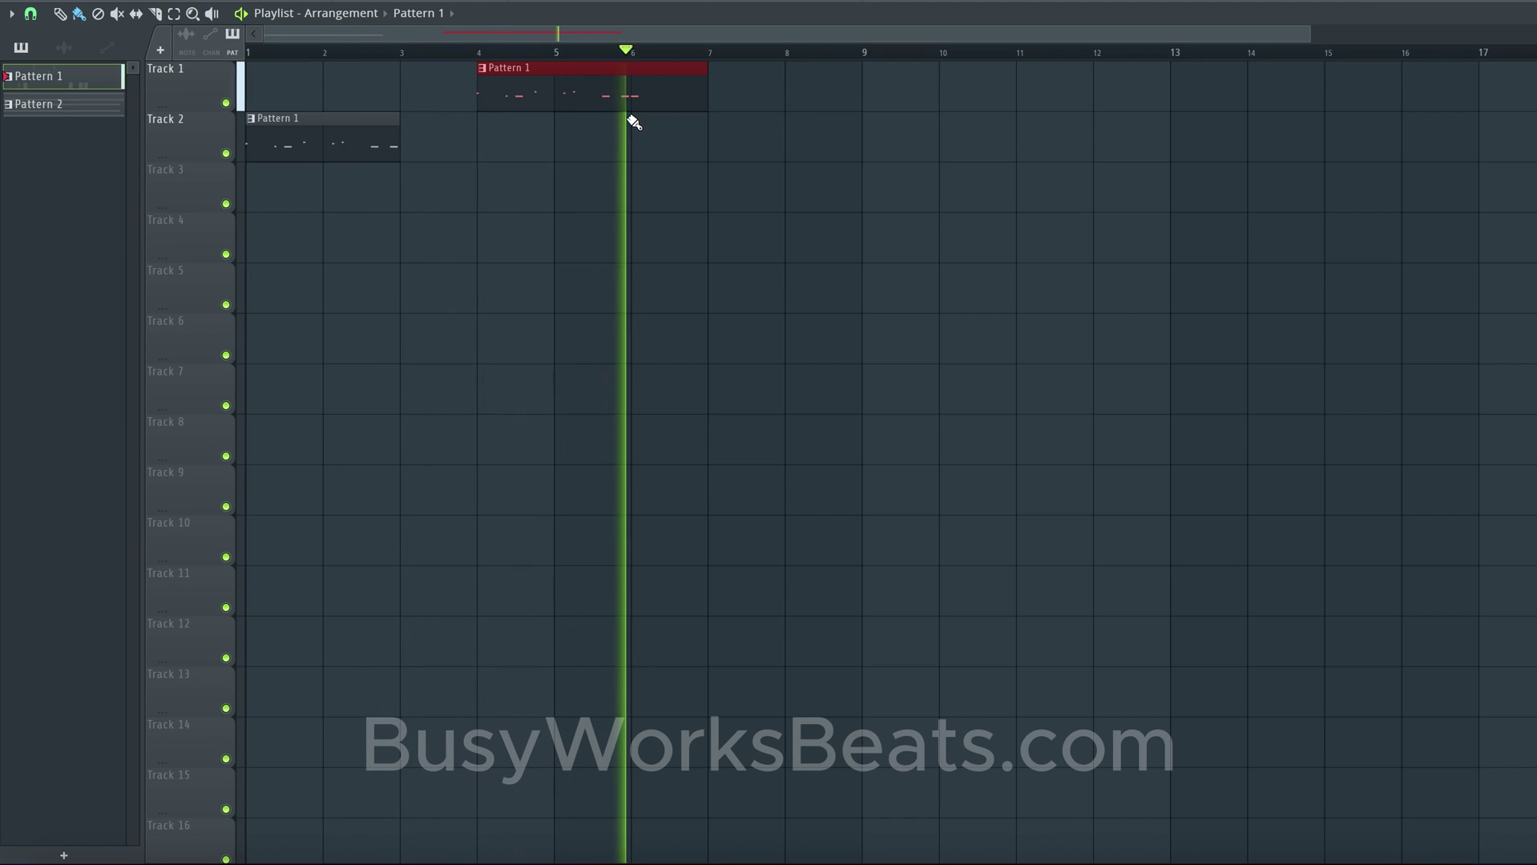
key(space)
Step: Delete both Pattern 1 clips from the playlist and reopen the piano roll of the spinz 808_1 channel
right_click(622, 92)
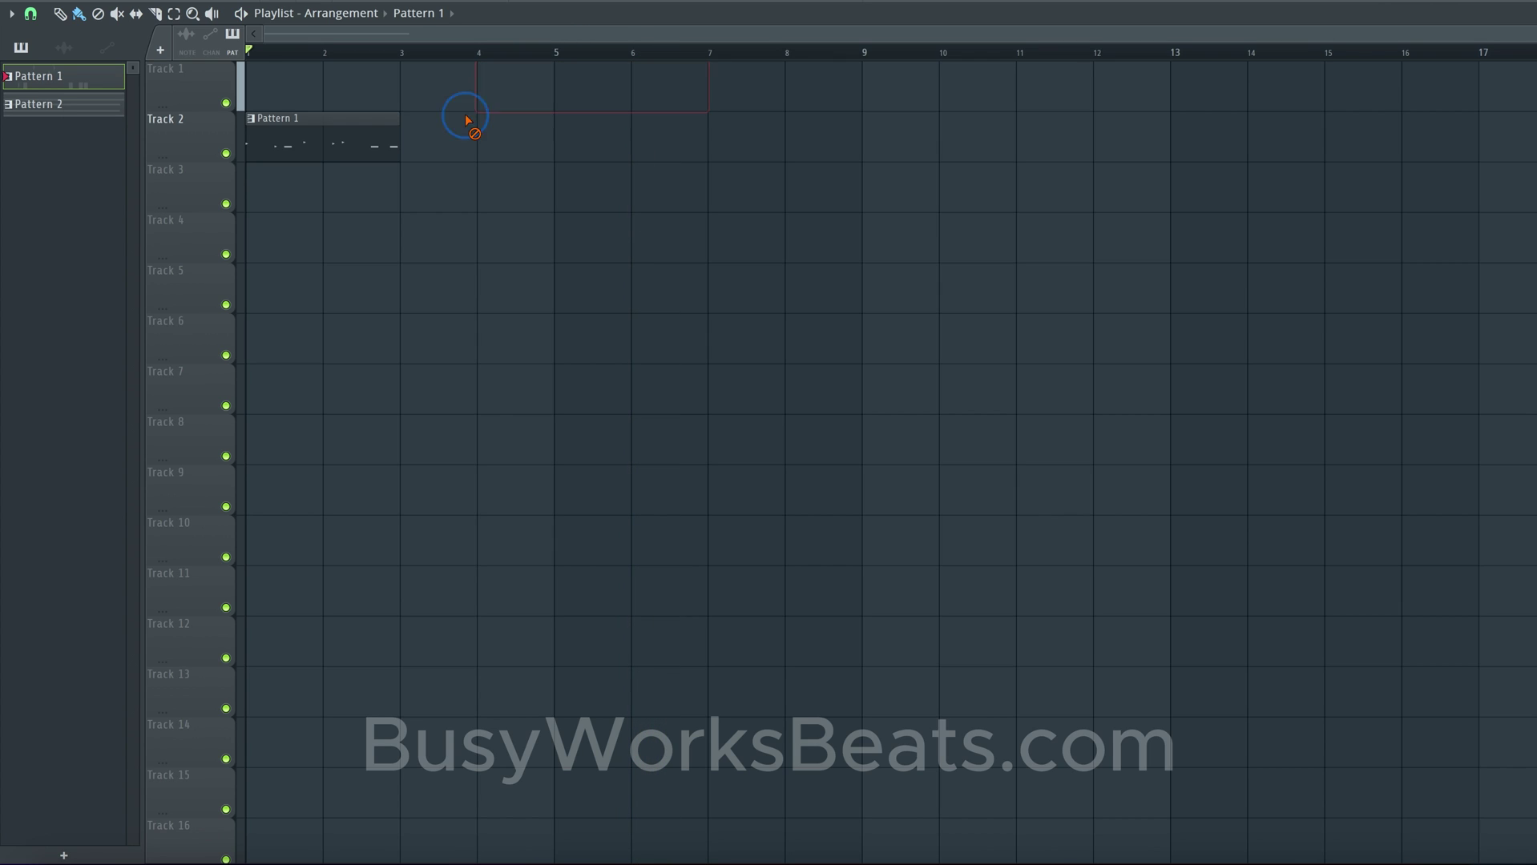
right_click(384, 138)
key(F6)
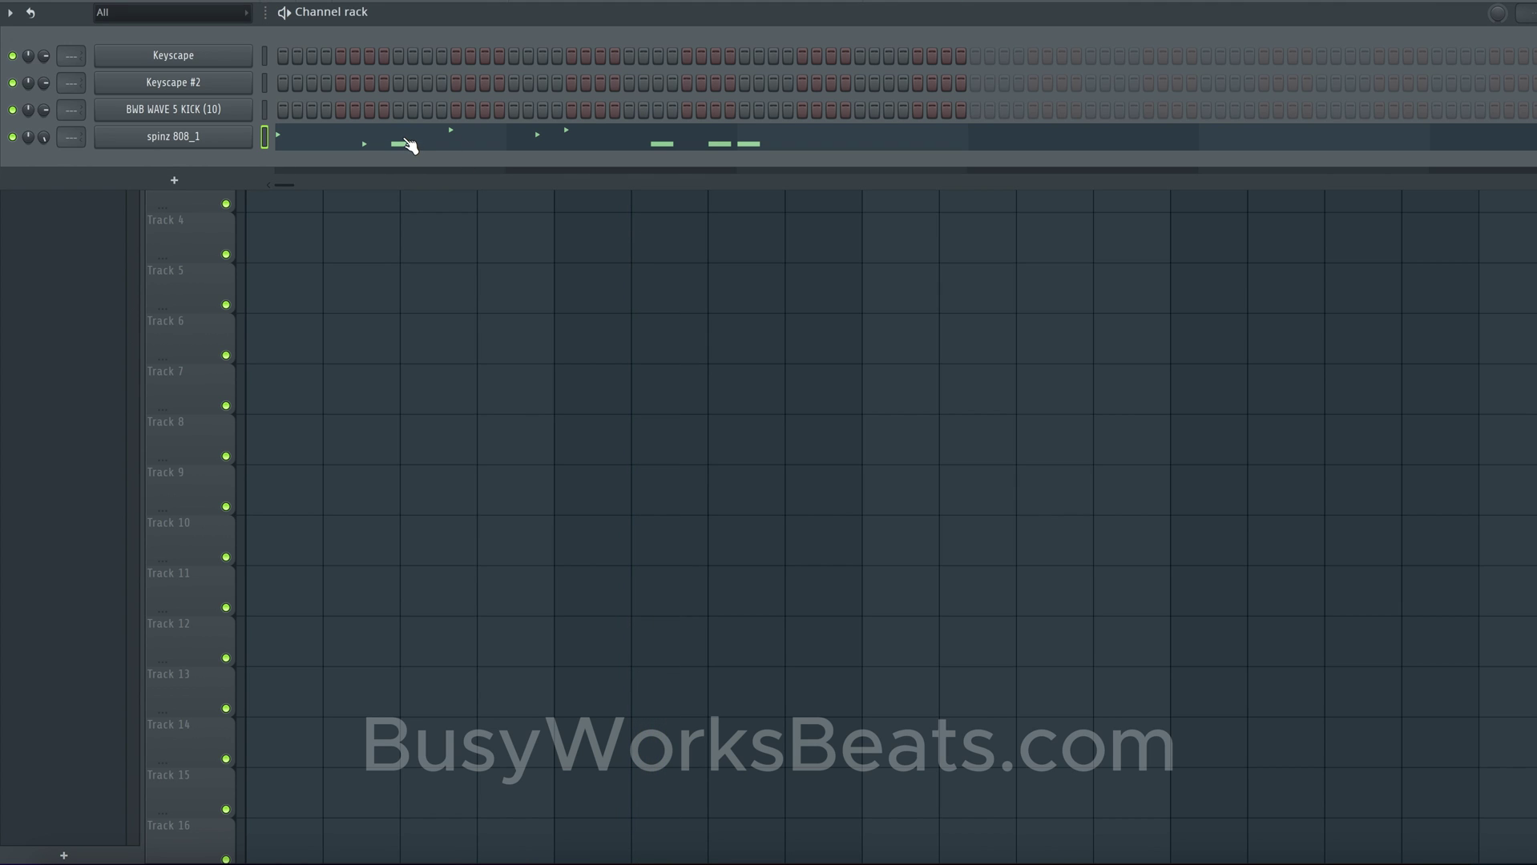
click(410, 144)
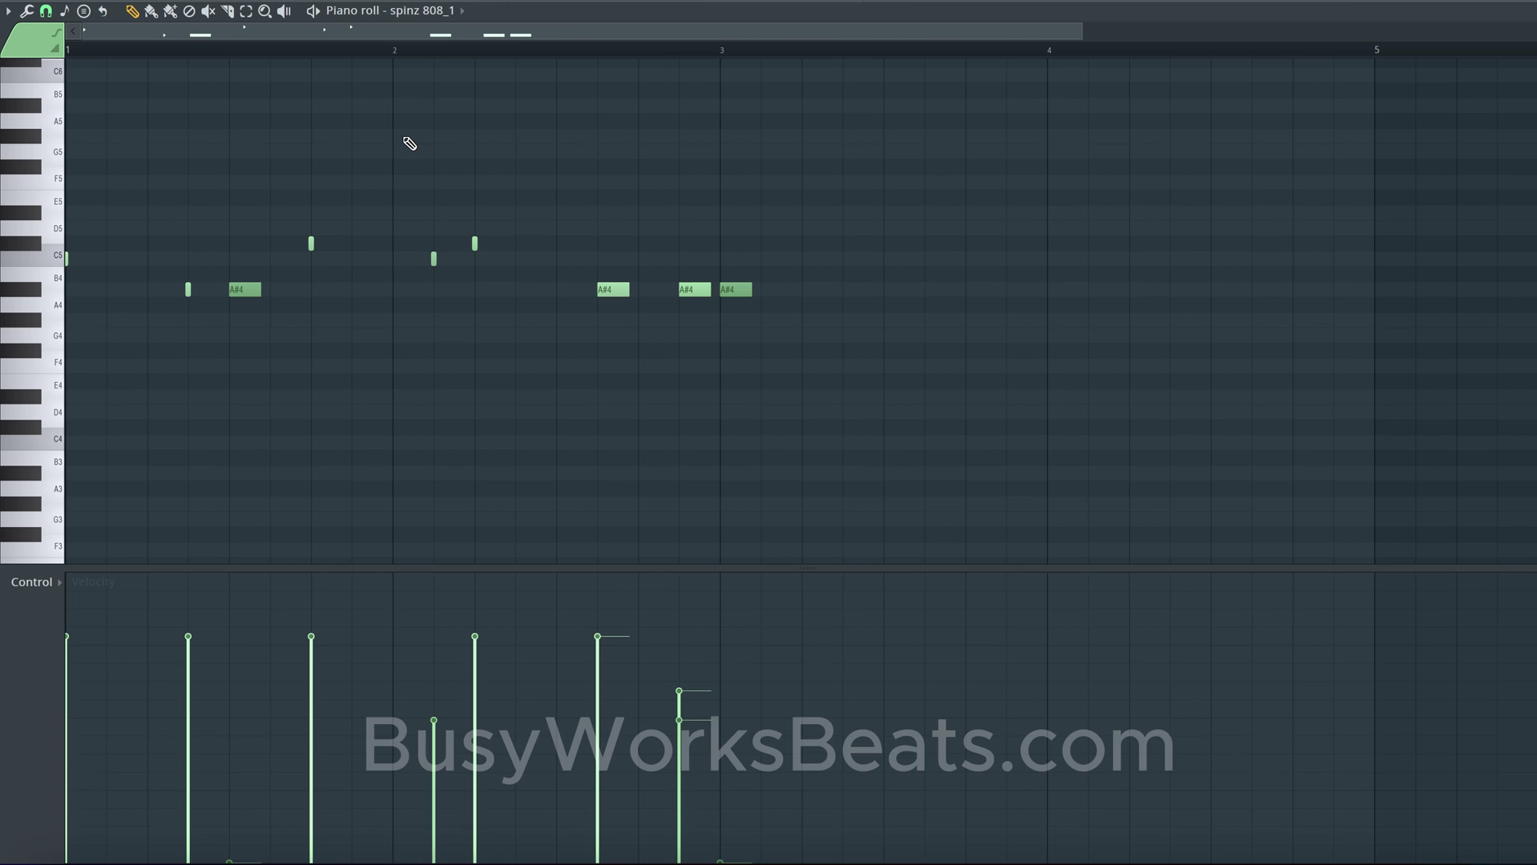
Step: Lower the late bar 2 A#4 note to minimum velocity, and raise it back level with the full-velocity notes
click(613, 290)
scroll(606, 292, down, 5)
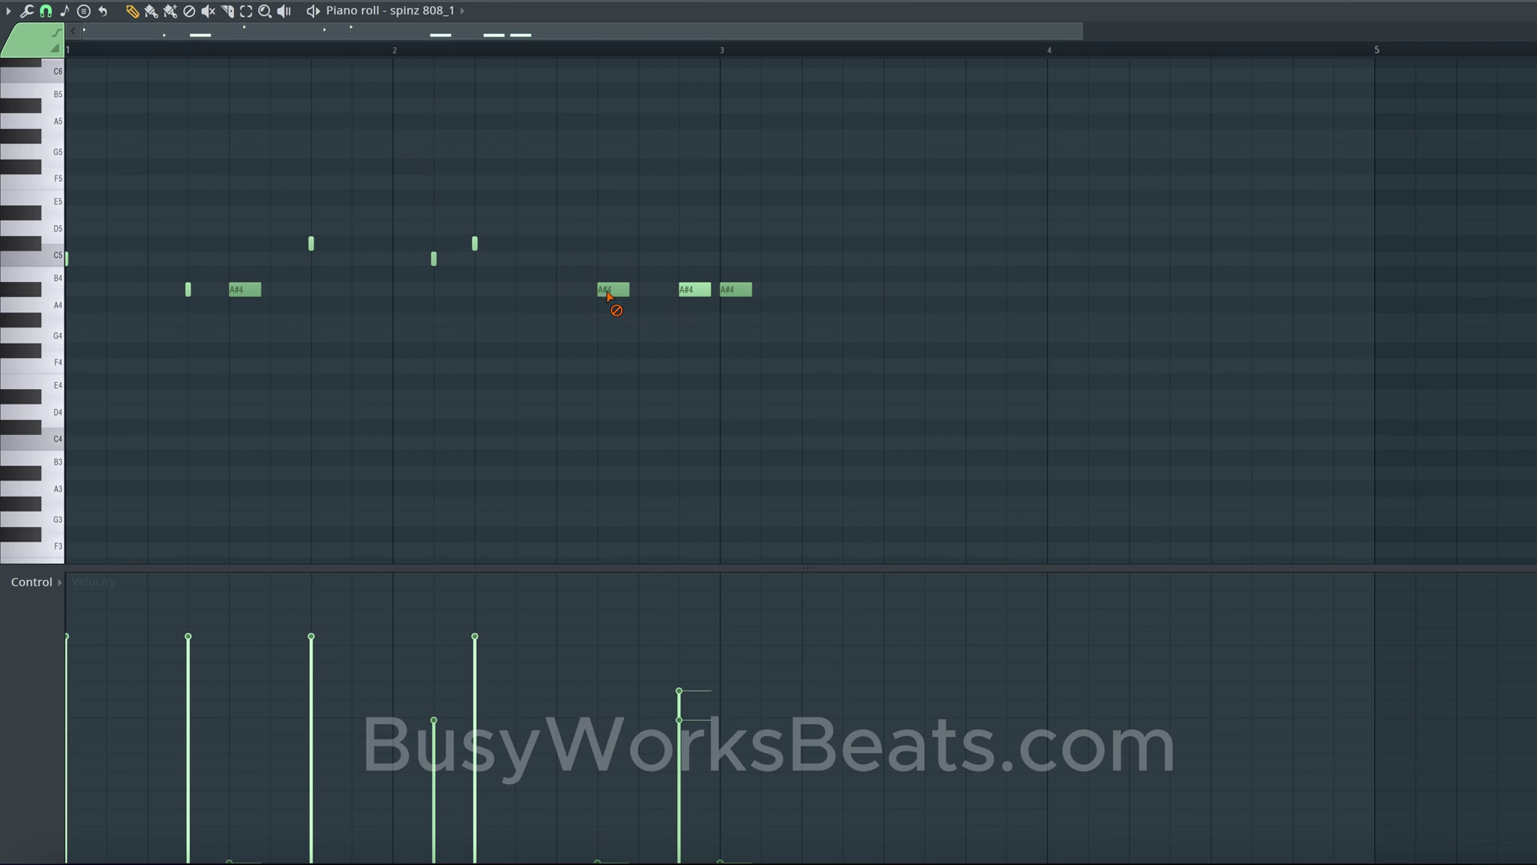
click(604, 290)
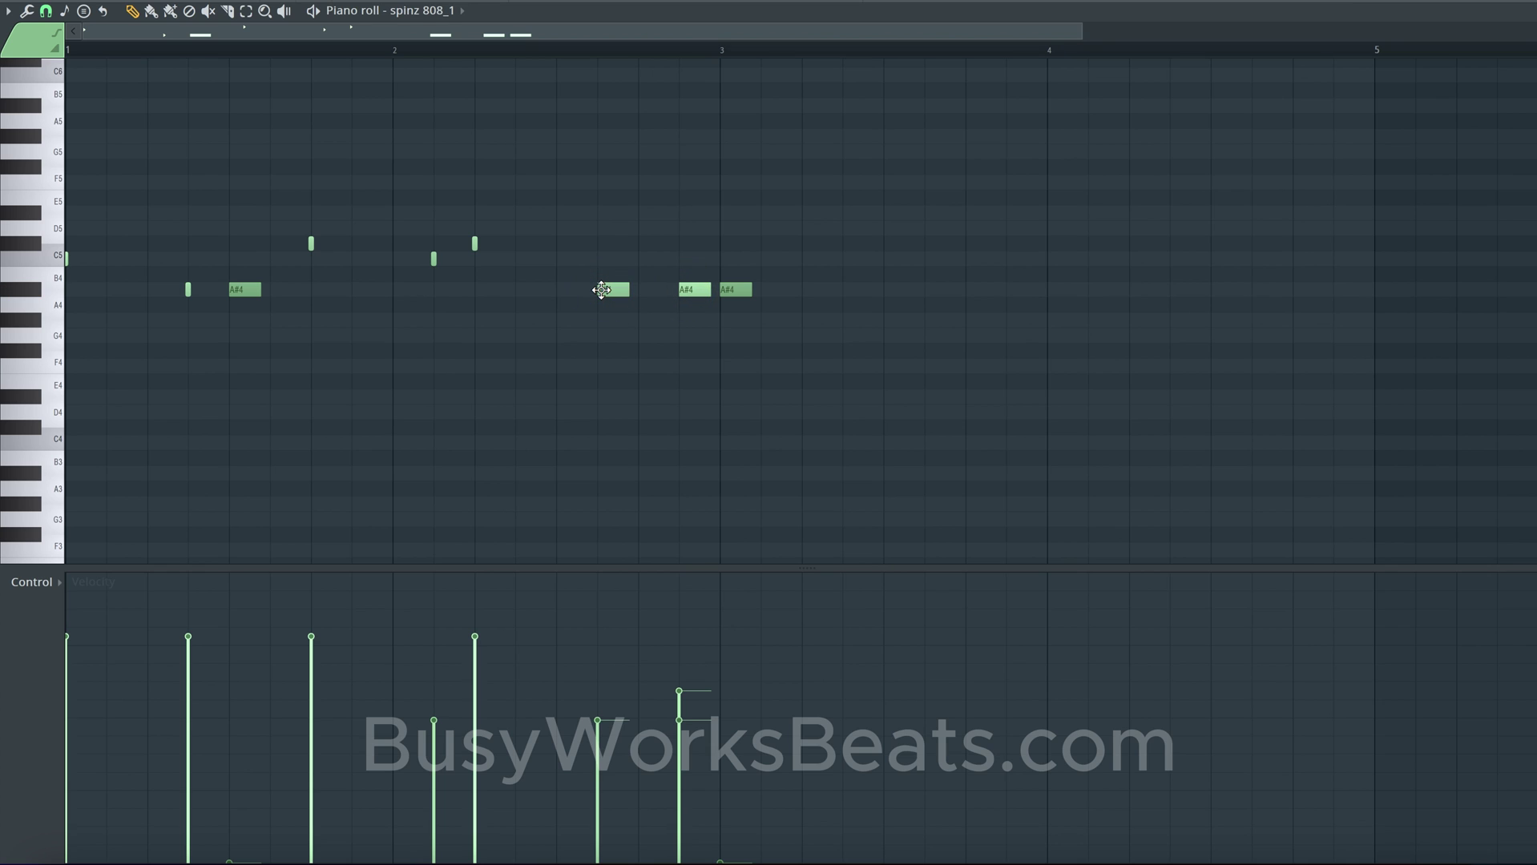
drag(585, 702, 593, 636)
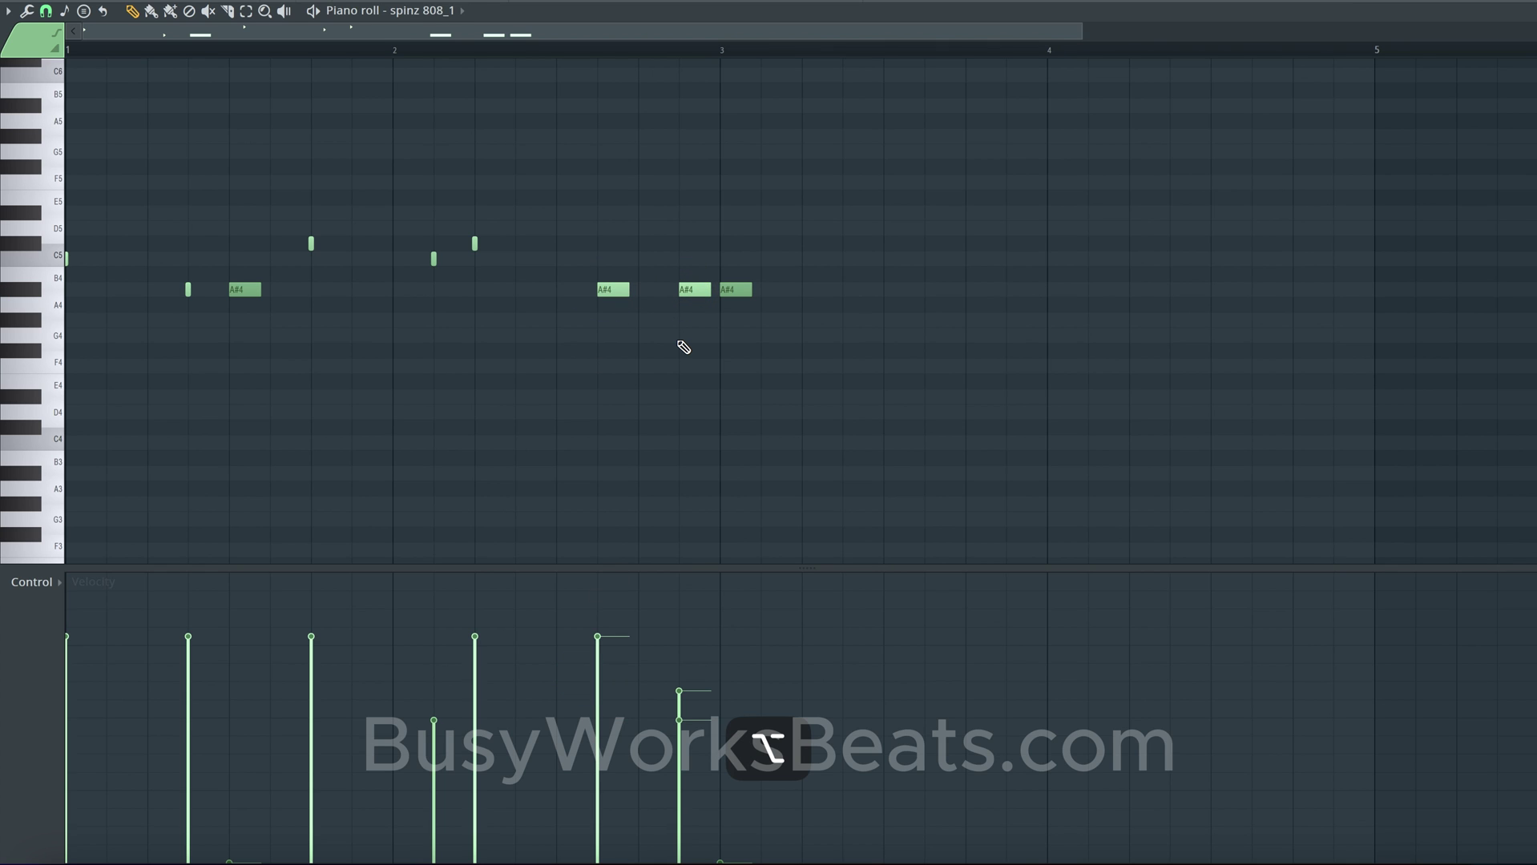
Step: Add an A#5 copy one octave above the first A#4 note in the second half of bar 2
ctrl+scroll(683, 344, up, 1)
ctrl+scroll(633, 300, down, 1)
ctrl+click(558, 289)
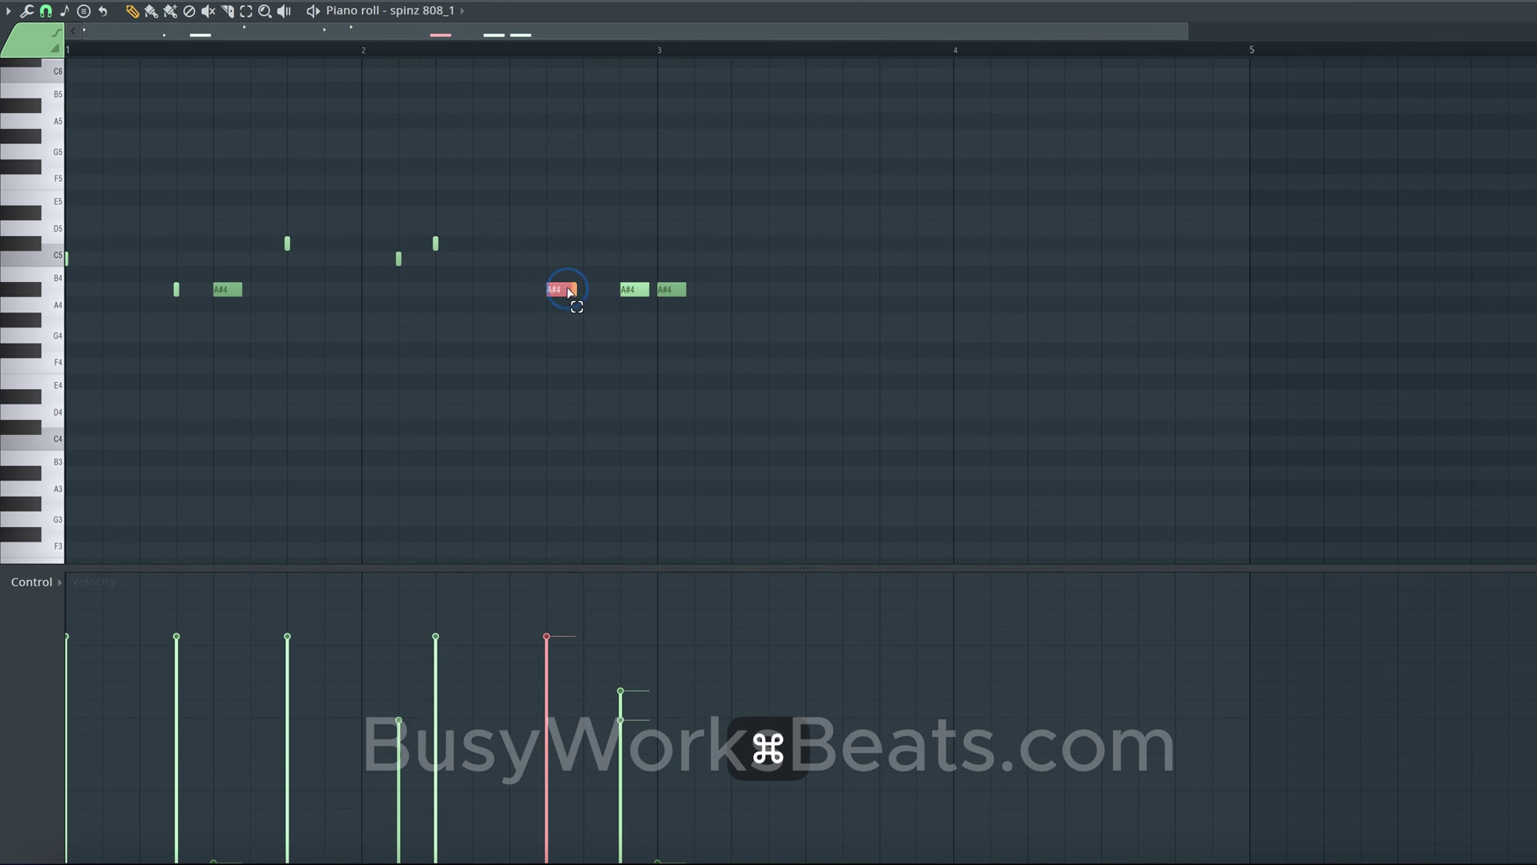
key(ctrl+Up)
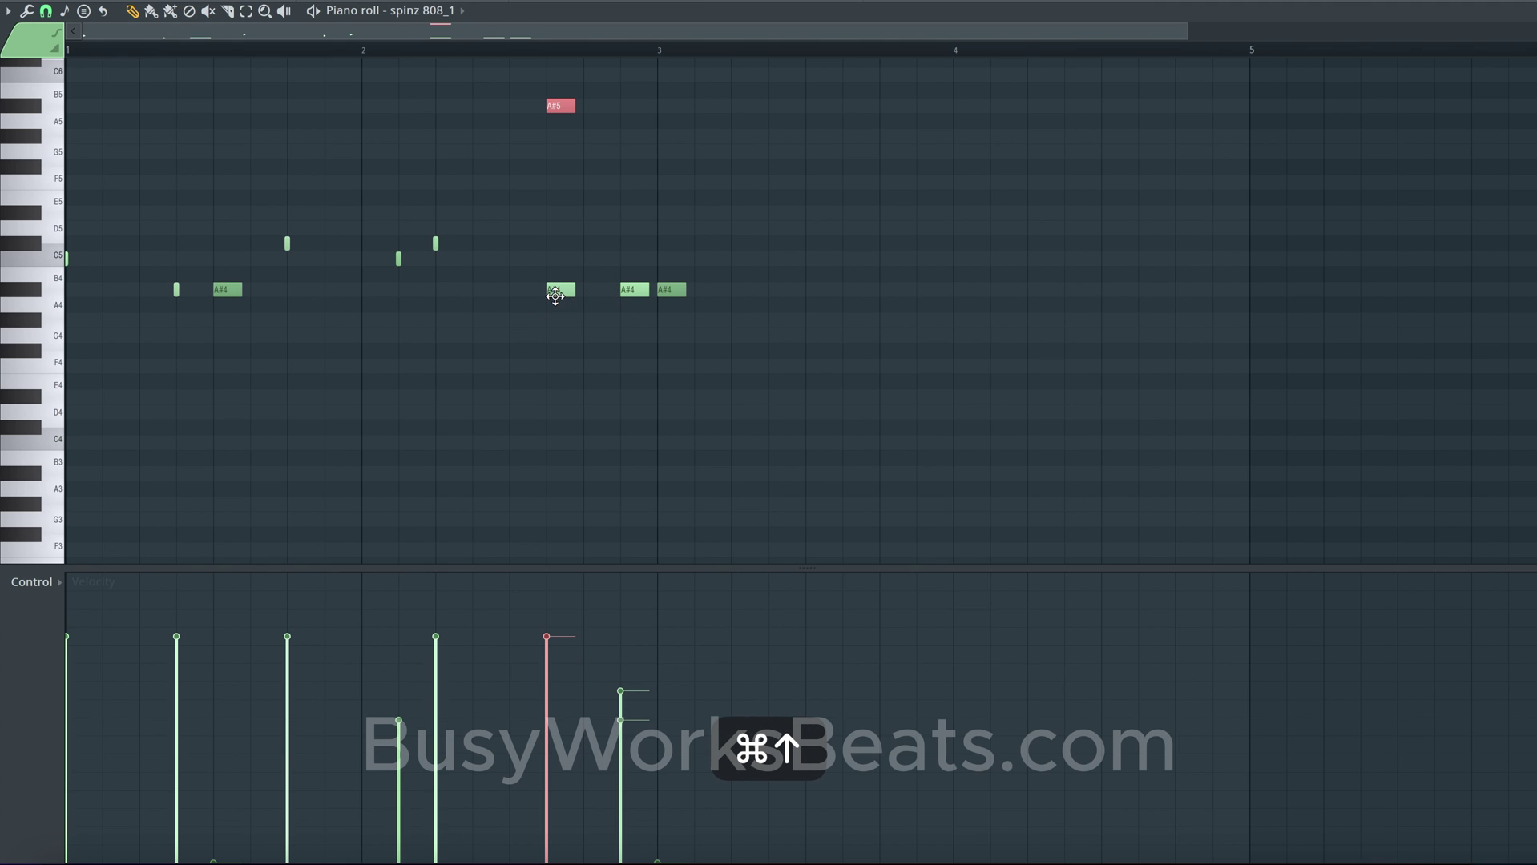
Step: Shorten the A#5 note from its end to a duration of about 9 ticks
scroll(568, 286, up, 1)
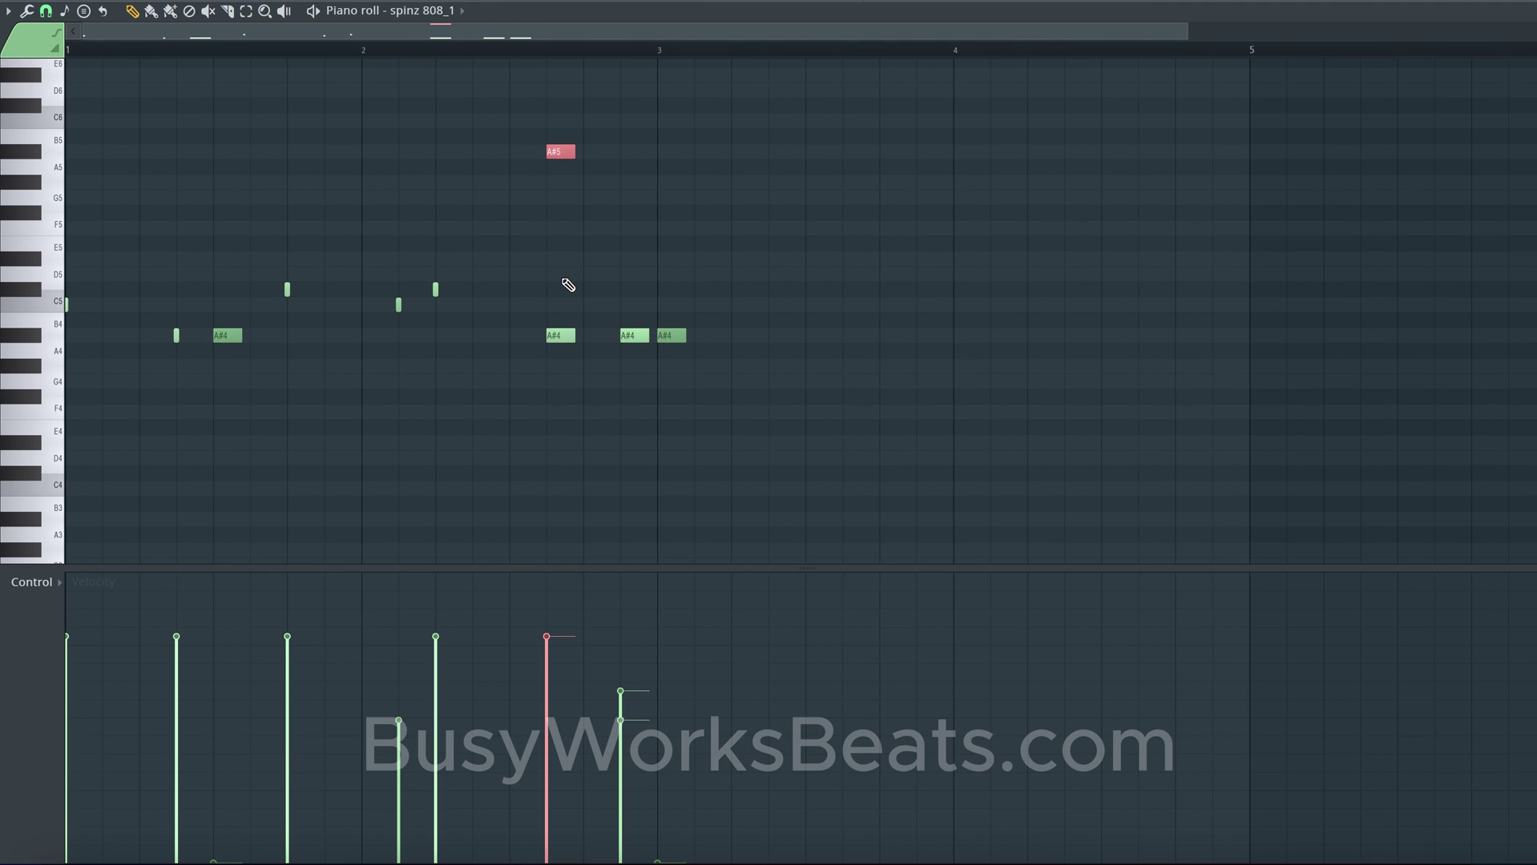
ctrl+scroll(568, 285, up, 1)
key(alt)
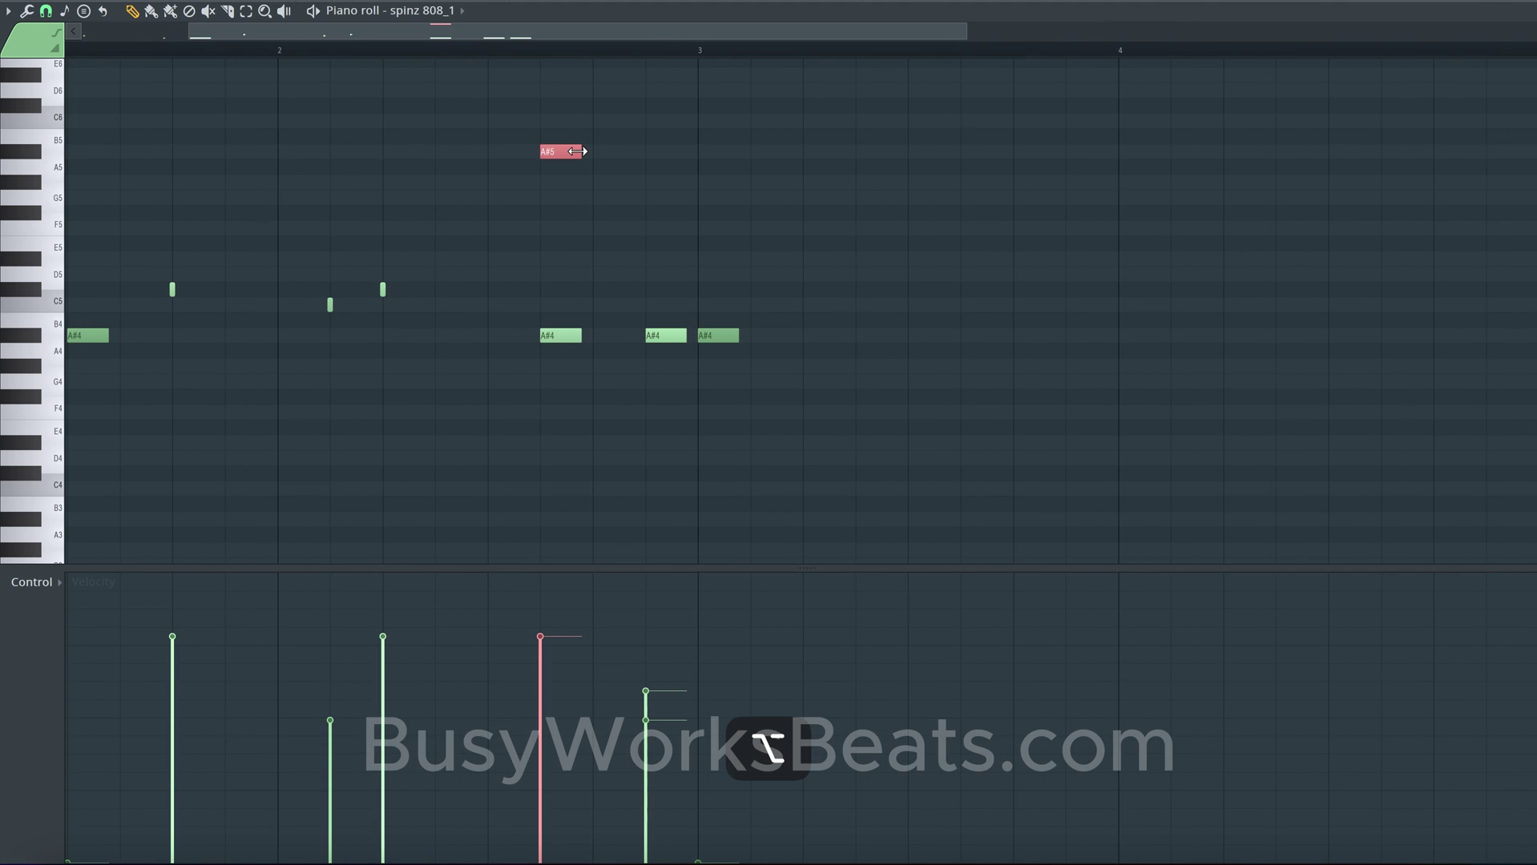
drag(577, 151, 542, 161)
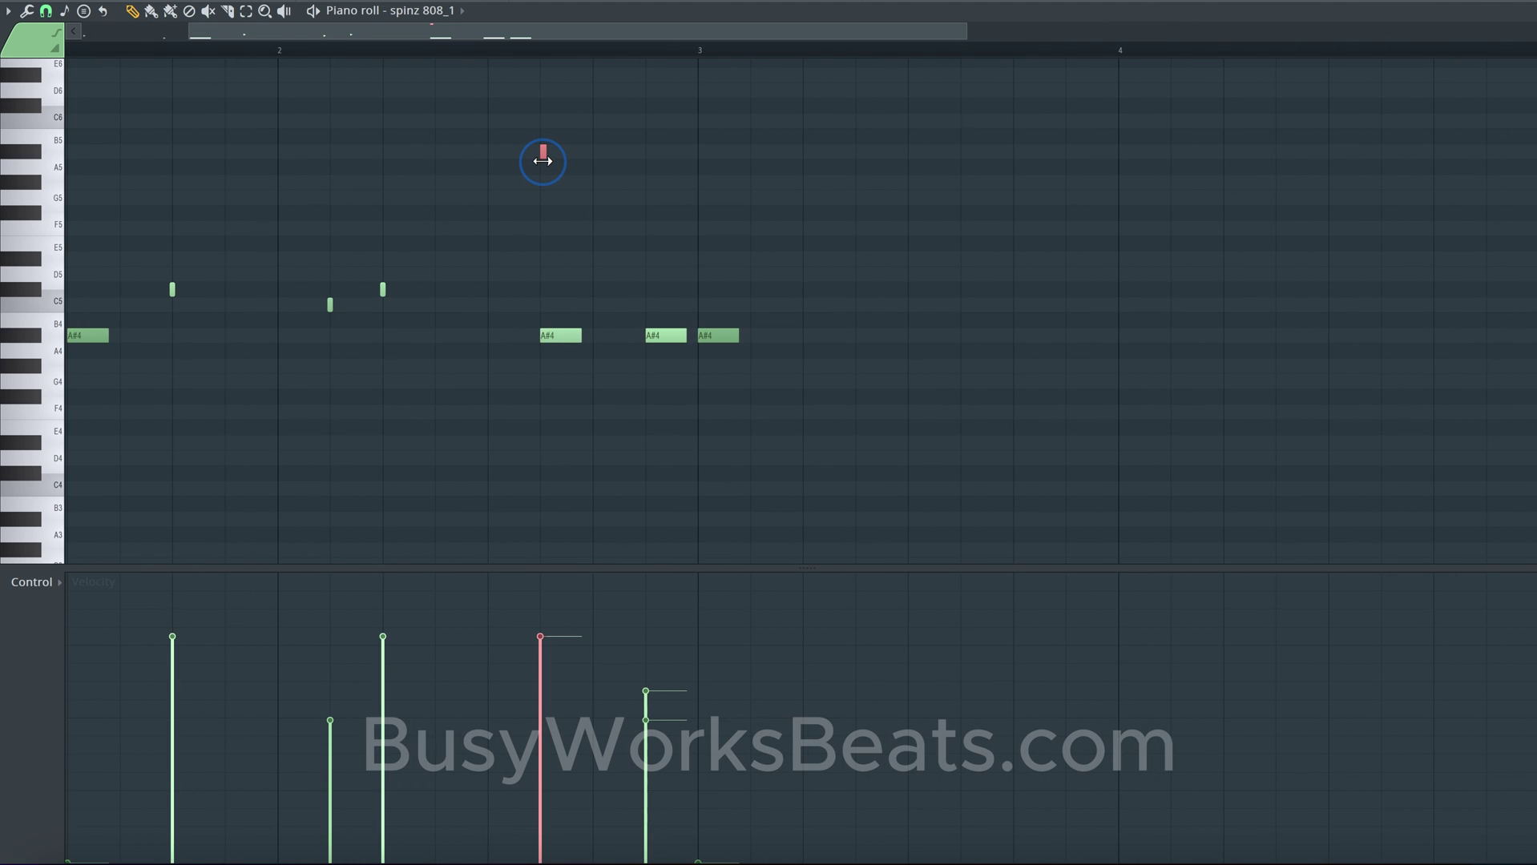
ctrl+scroll(542, 156, up, 3)
Step: Turn the A#5 note into a slide note in its note properties, and leave it selected
double_click(545, 152)
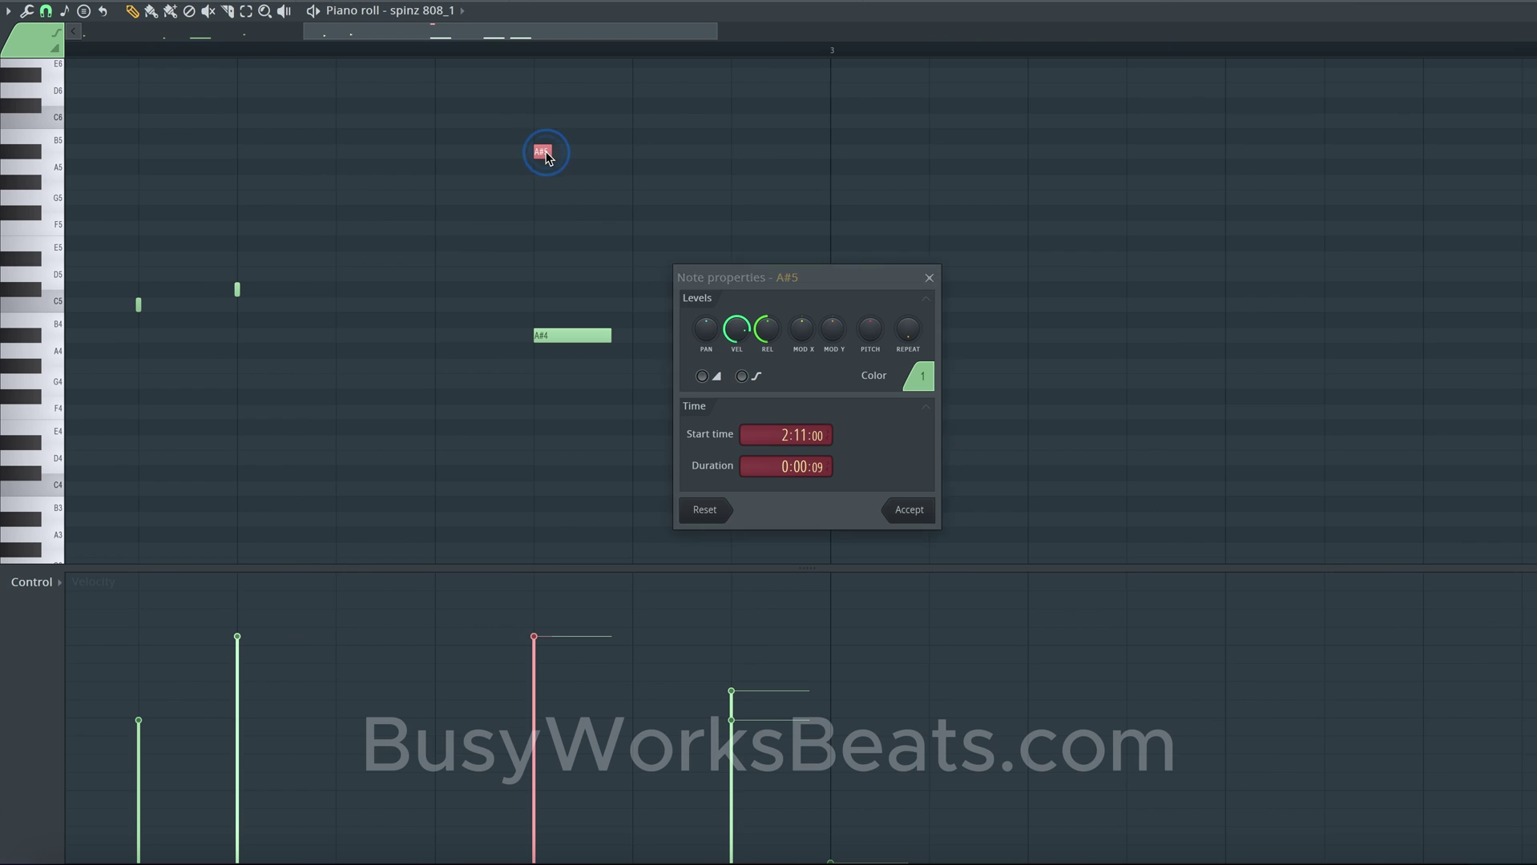
click(702, 376)
click(901, 502)
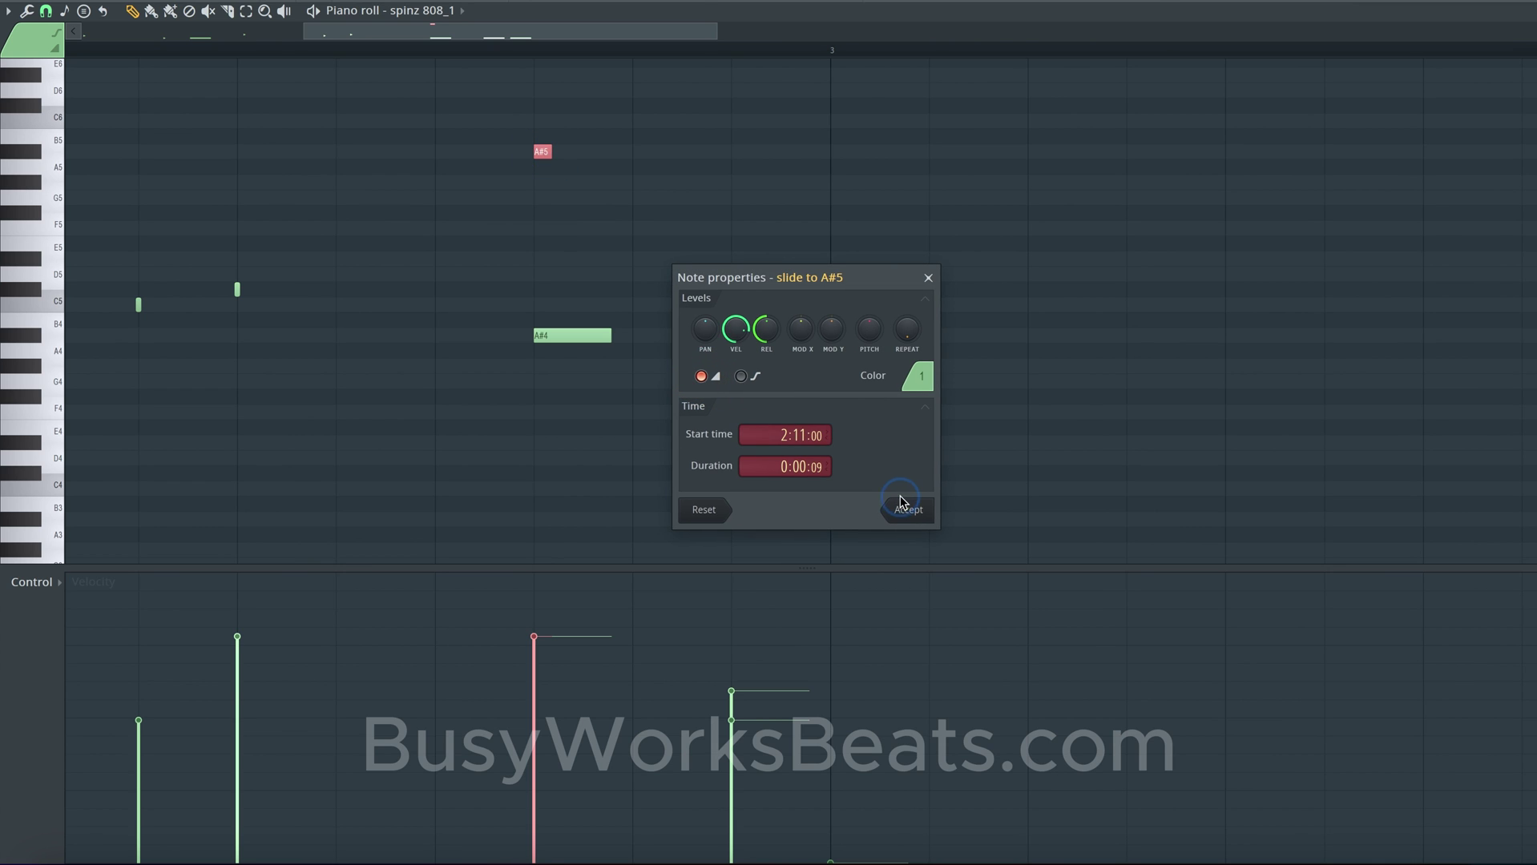
super+click(571, 337)
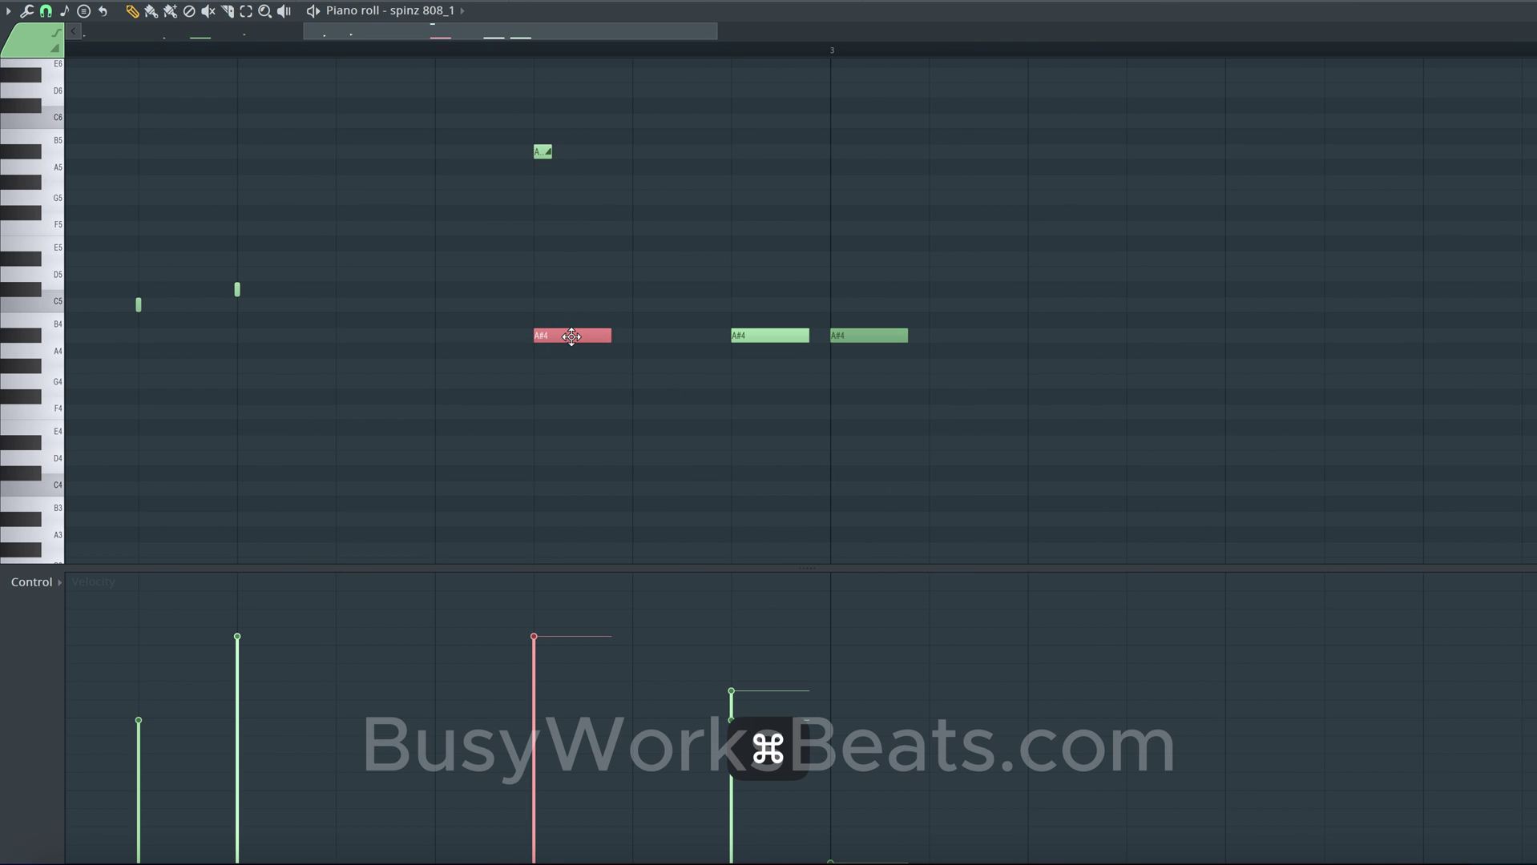
super+click(540, 153)
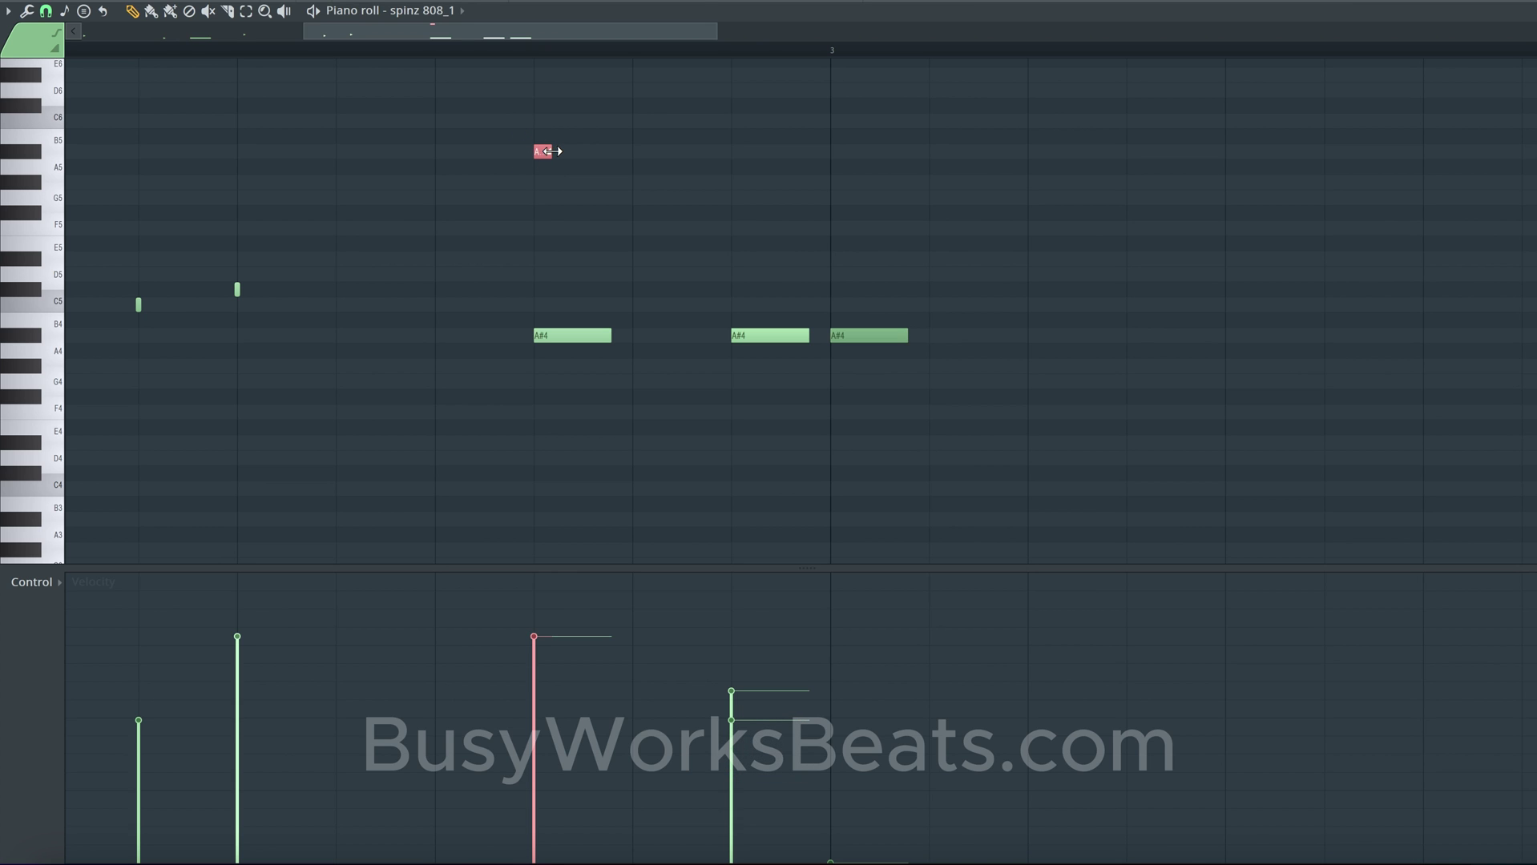
scroll(549, 152, down, 4)
click(418, 55)
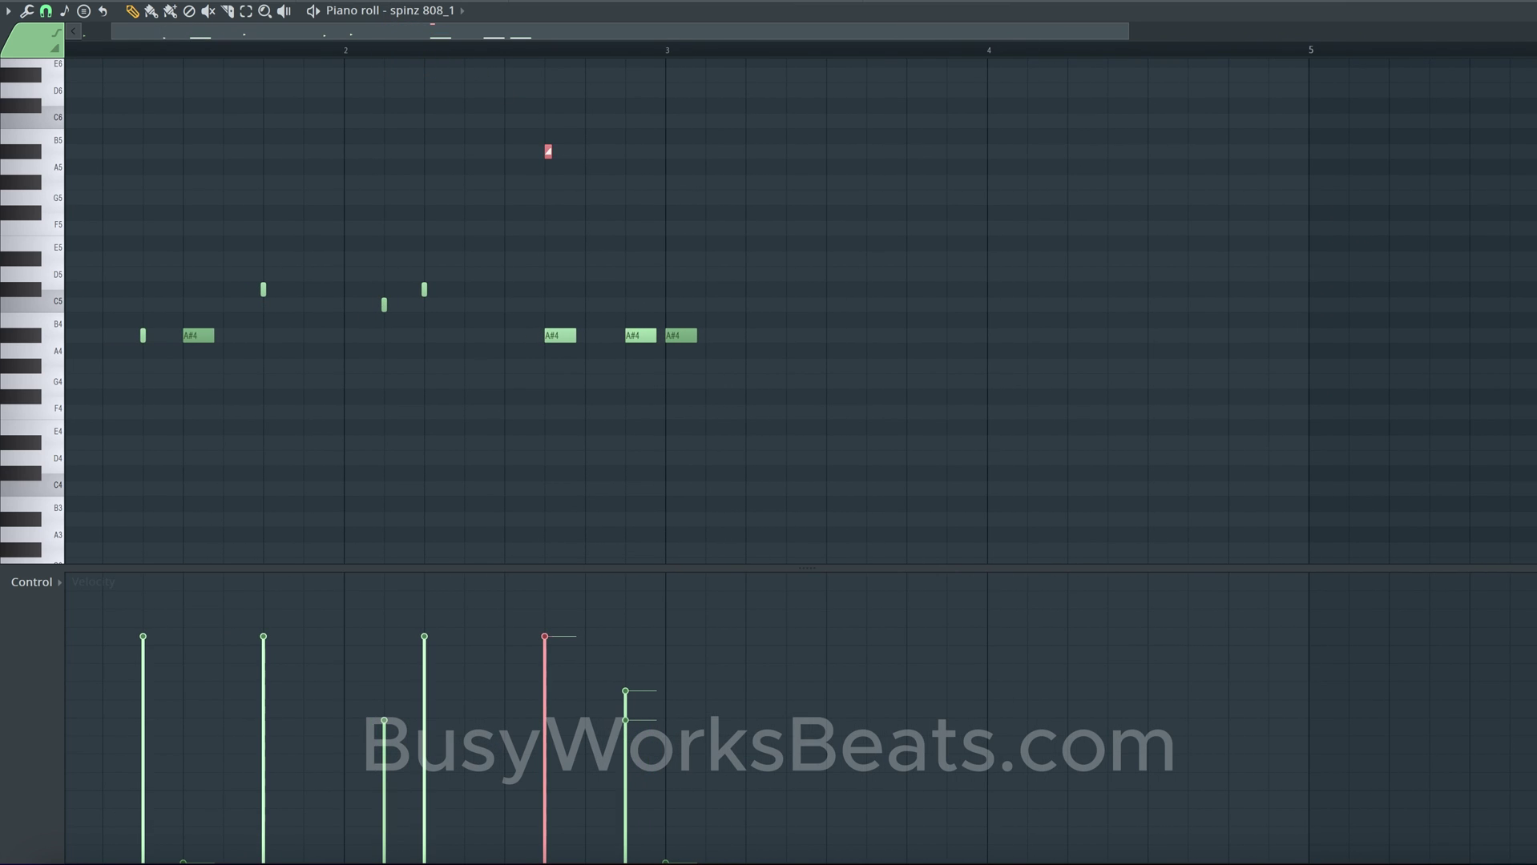
Step: Play back the 808 pattern and add a short slide note on C6 above the A#4 note just before bar 3
key(space)
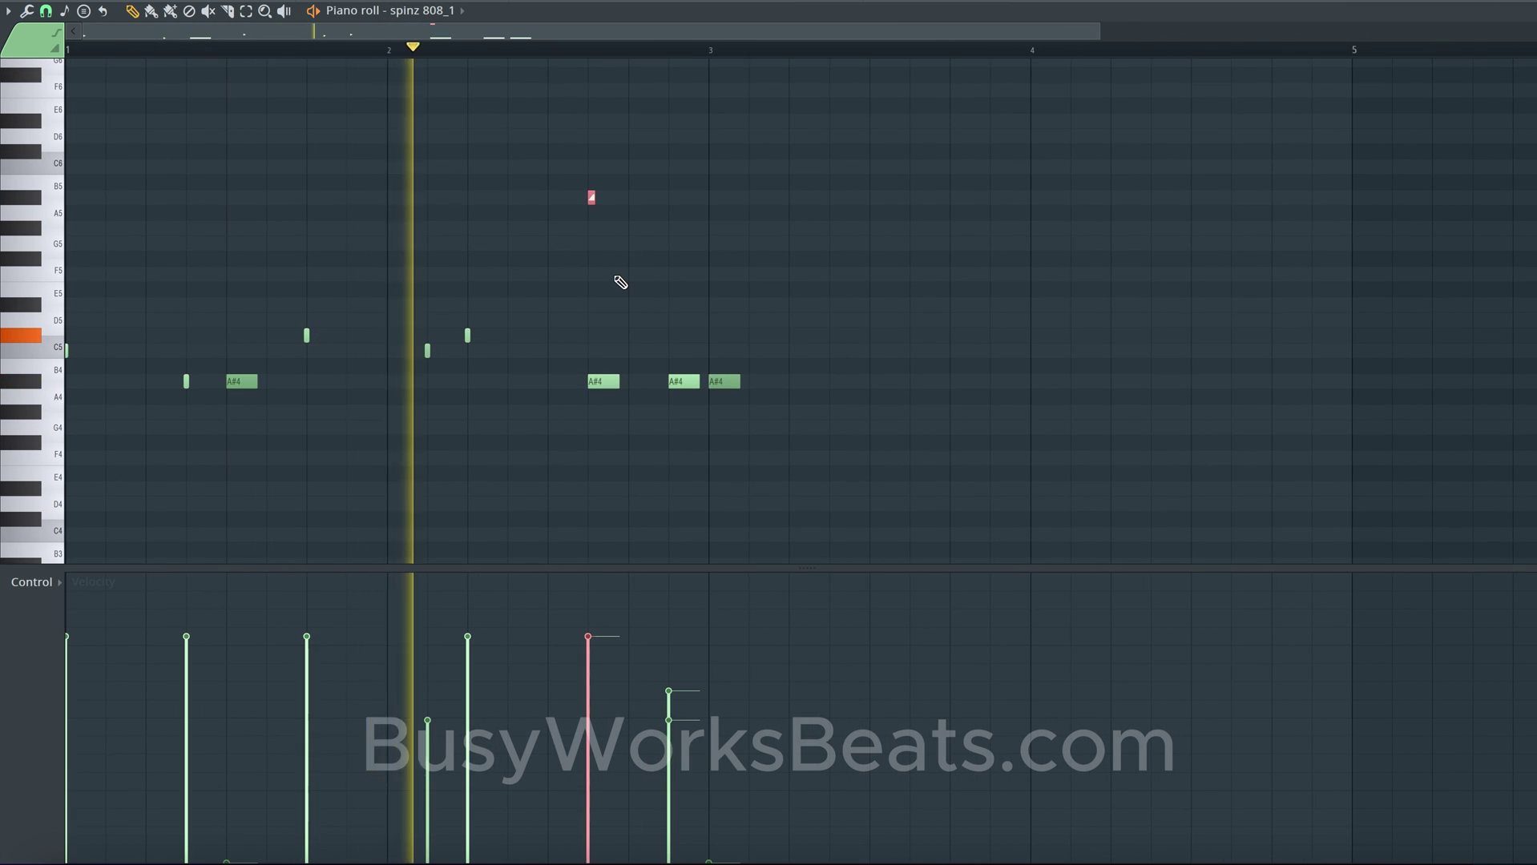
key(space)
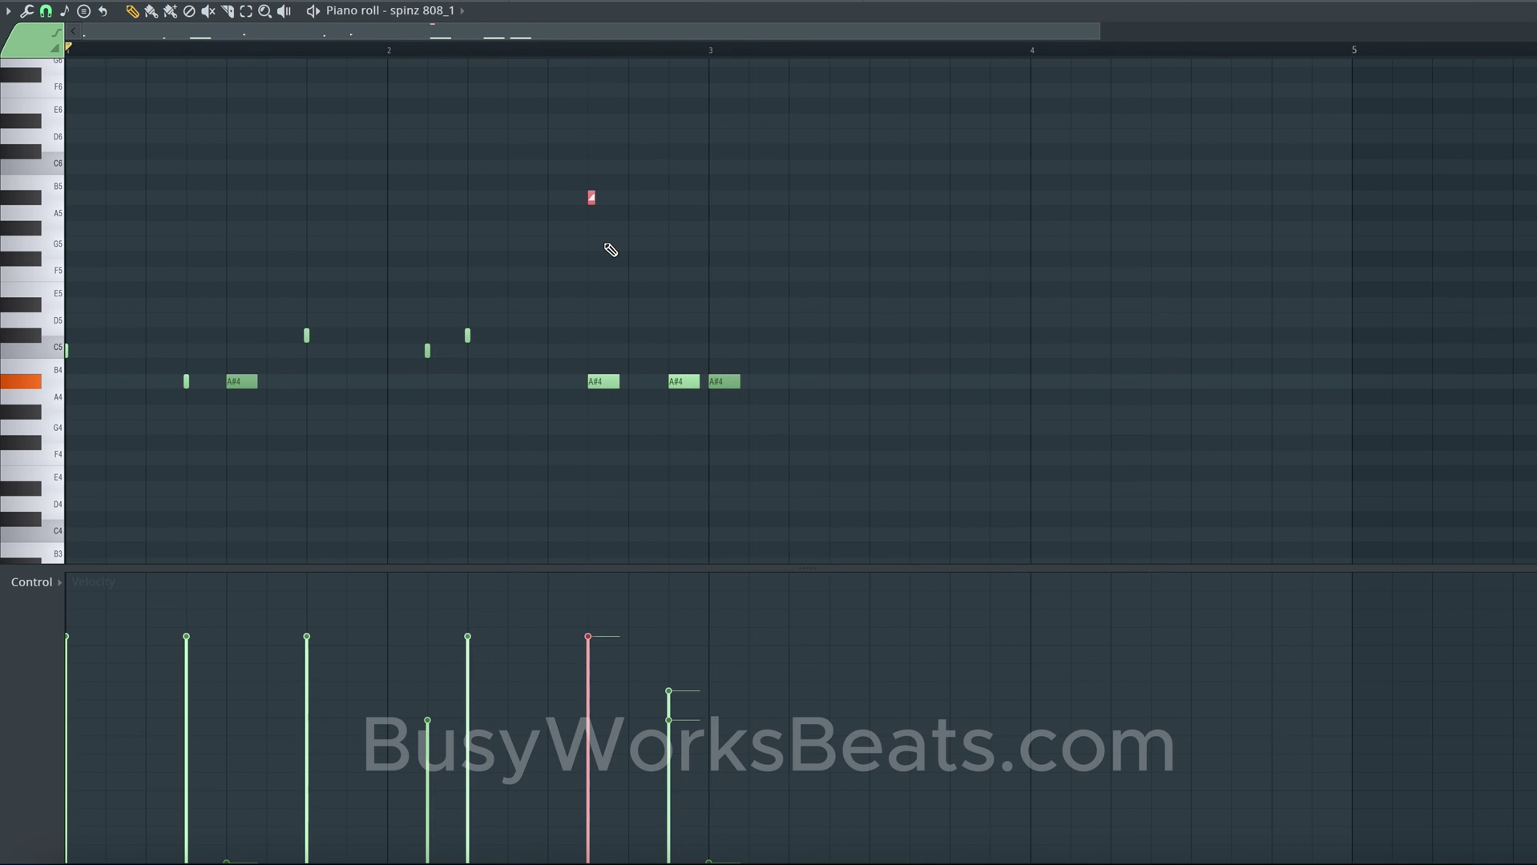
super+click(590, 197)
key(space)
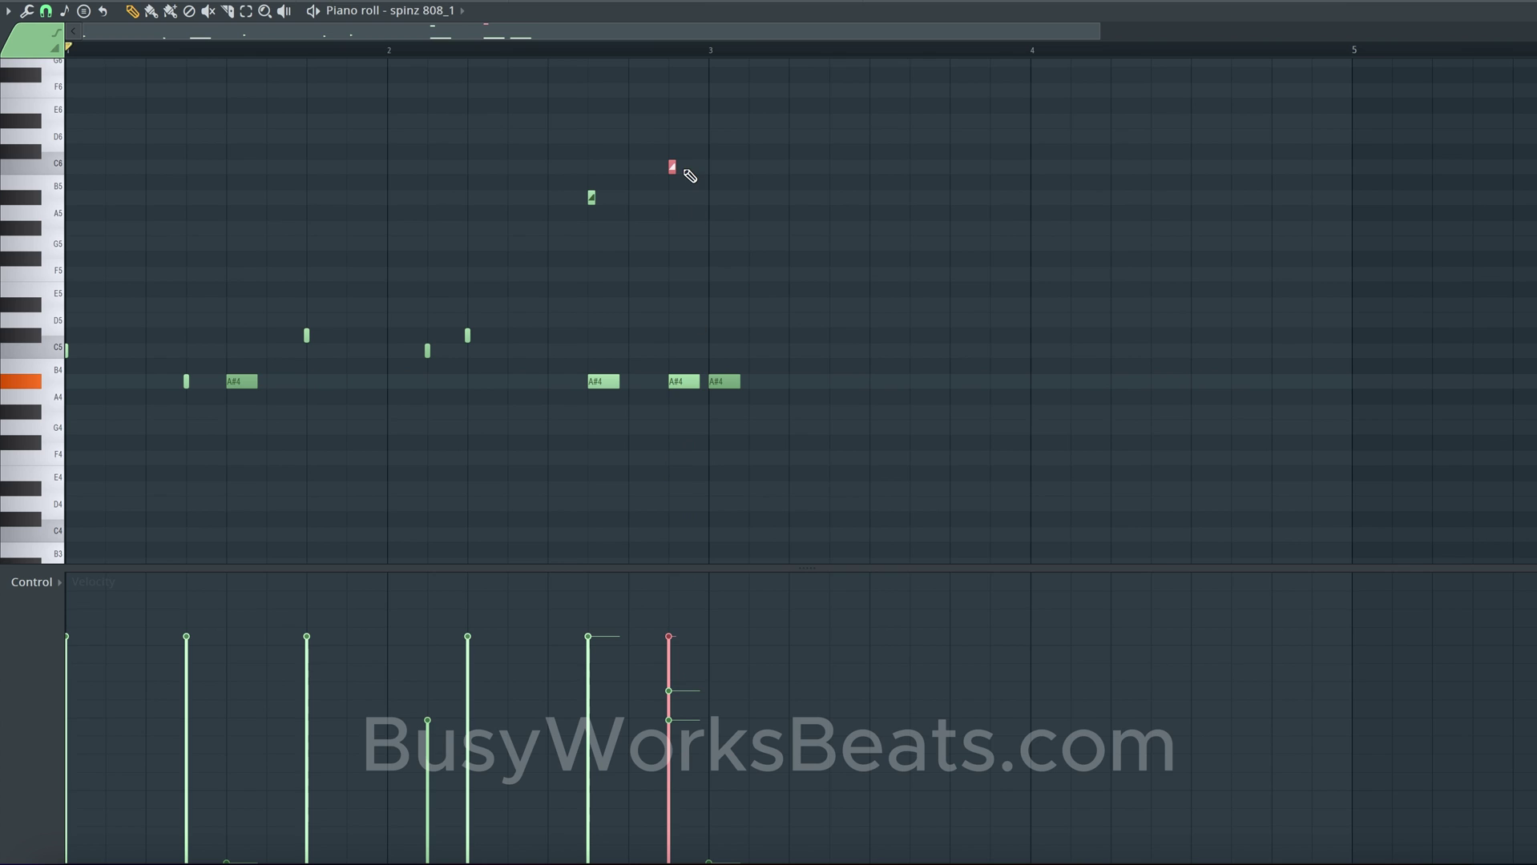
key(super+z)
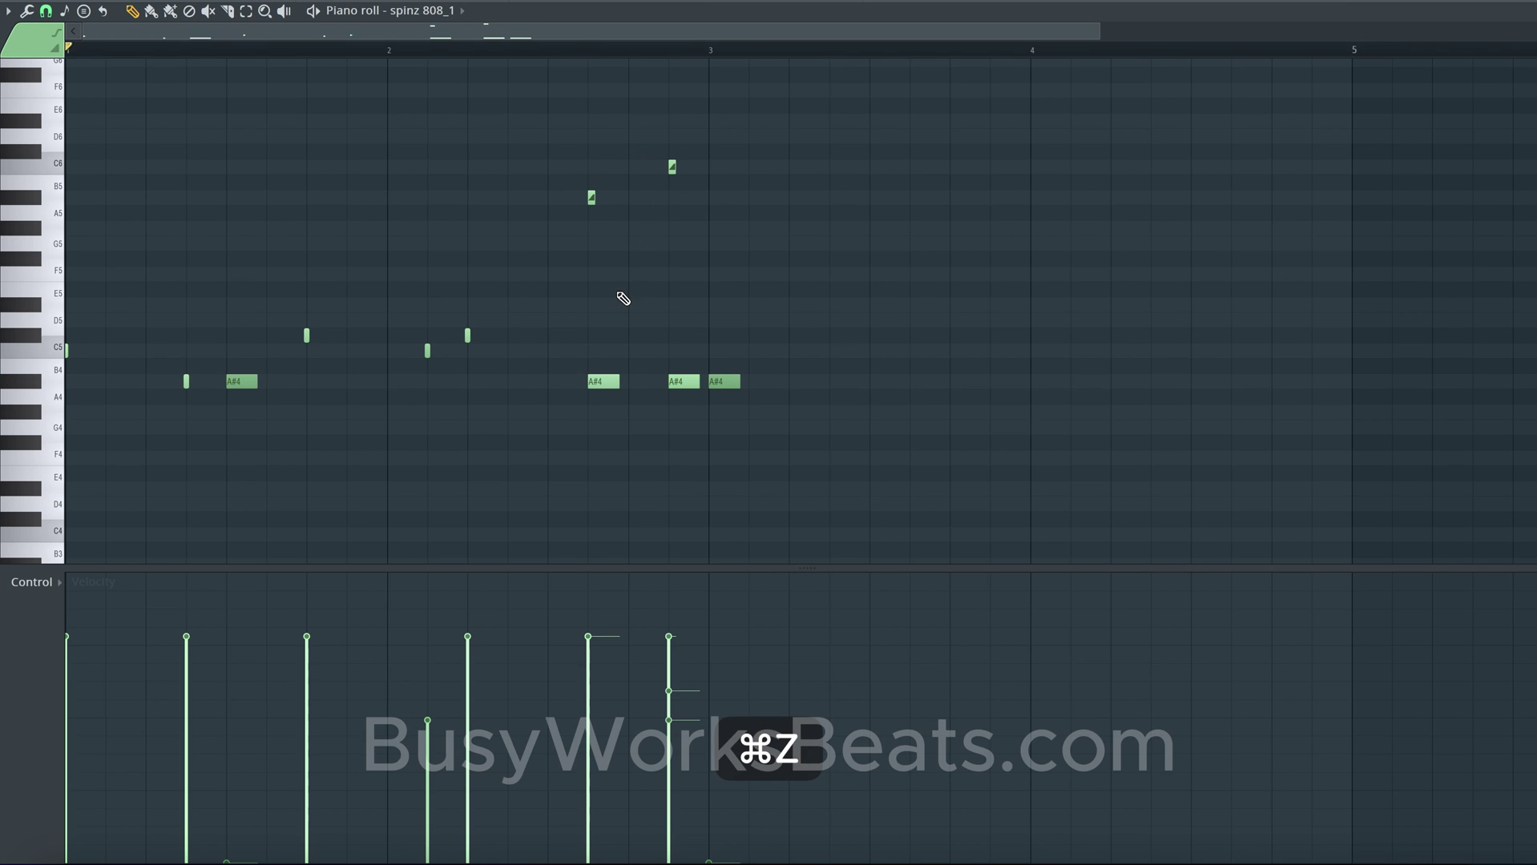
click(676, 169)
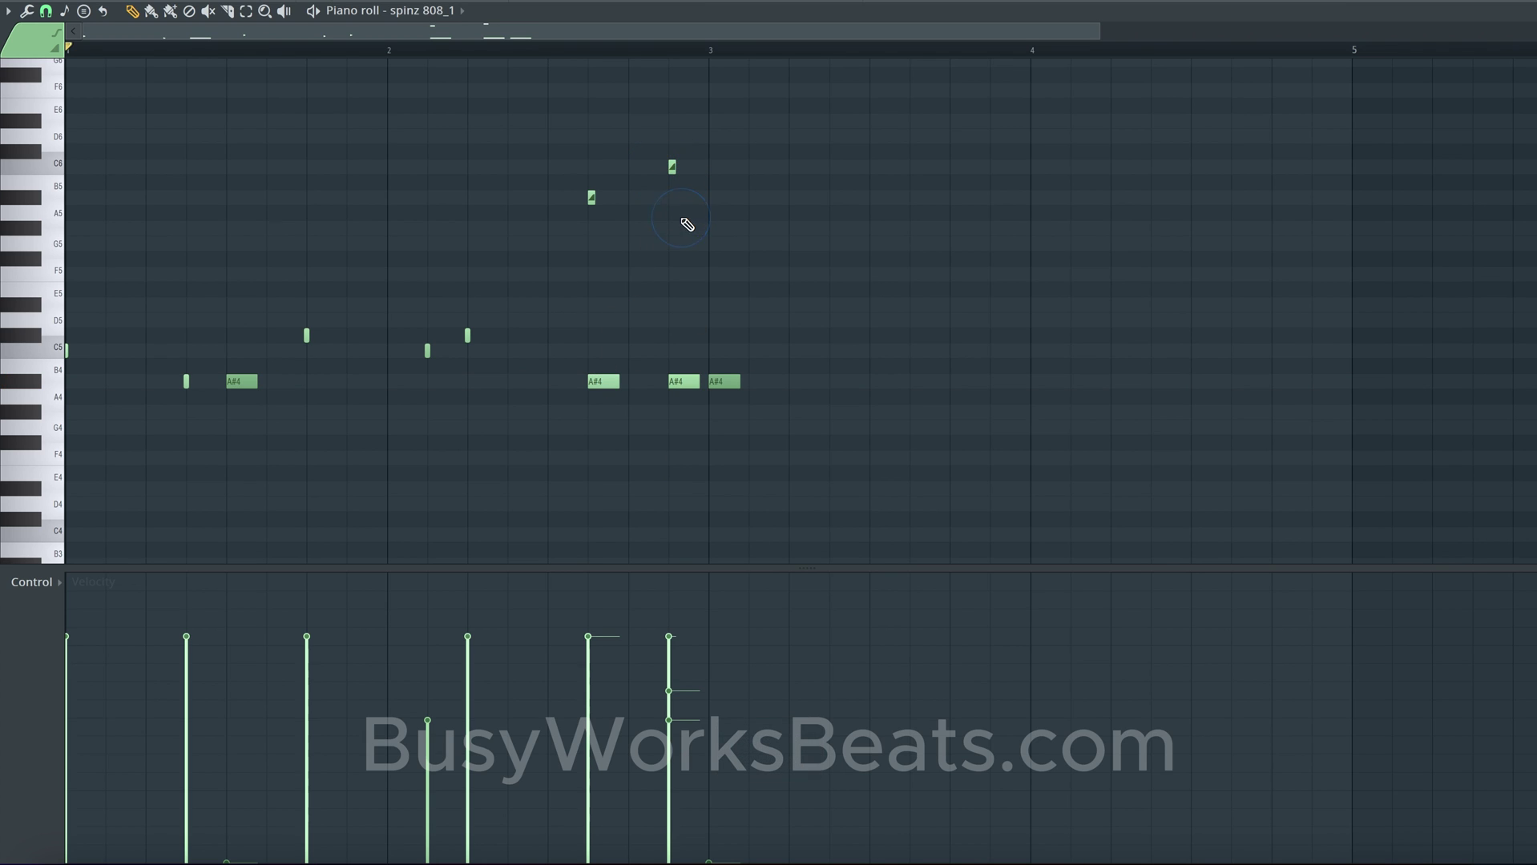
Step: Remove the duplicate A#4 note stacked on the one just before bar 3, keeping a single note there
right_click(686, 383)
scroll(677, 344, up, 3)
key(super+z)
scroll(676, 356, up, 1)
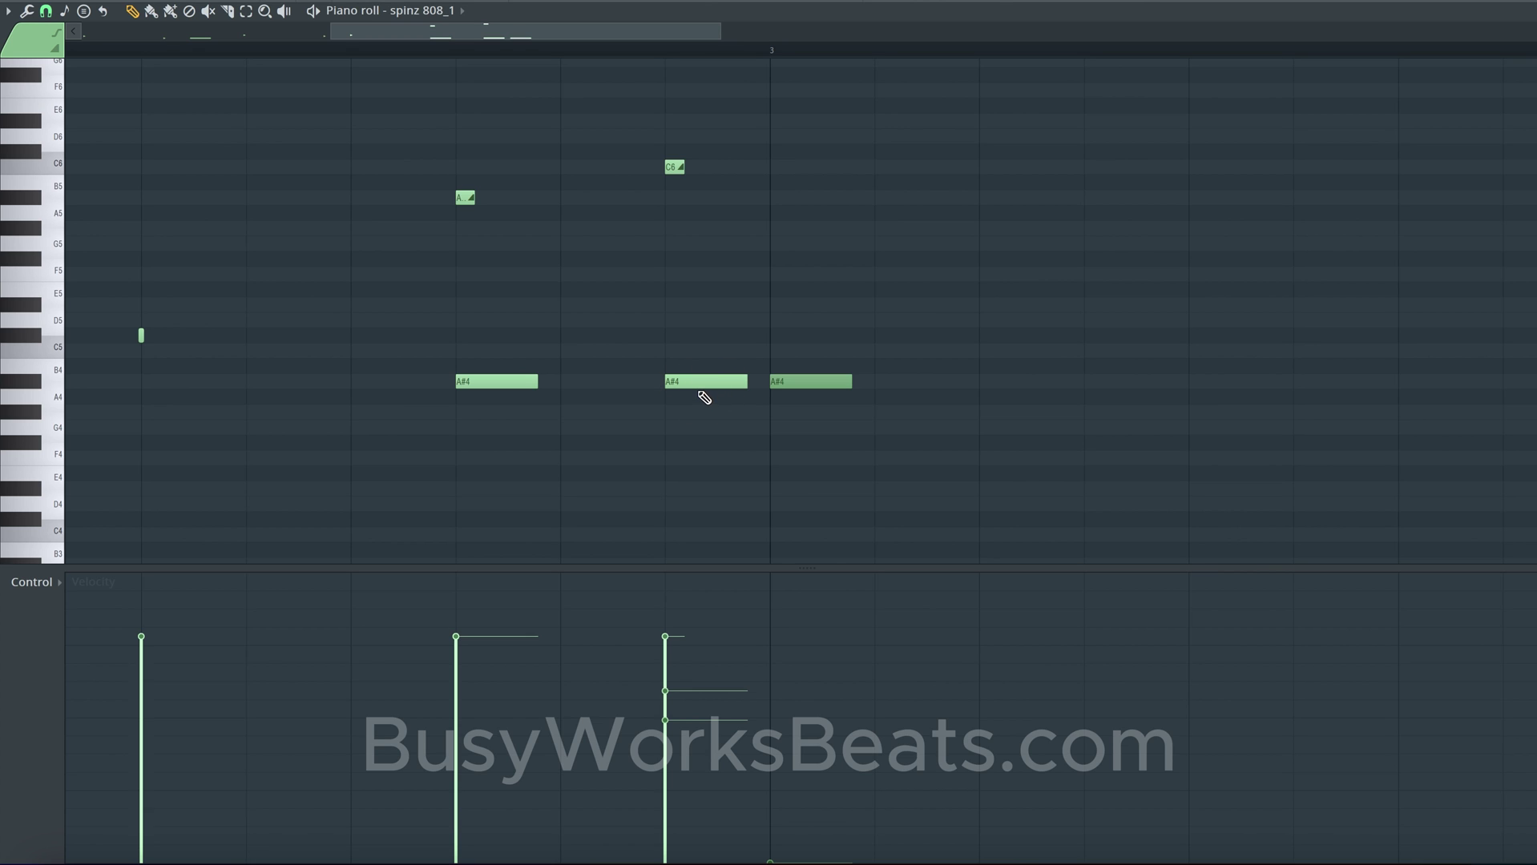
right_click(690, 387)
key(super+z)
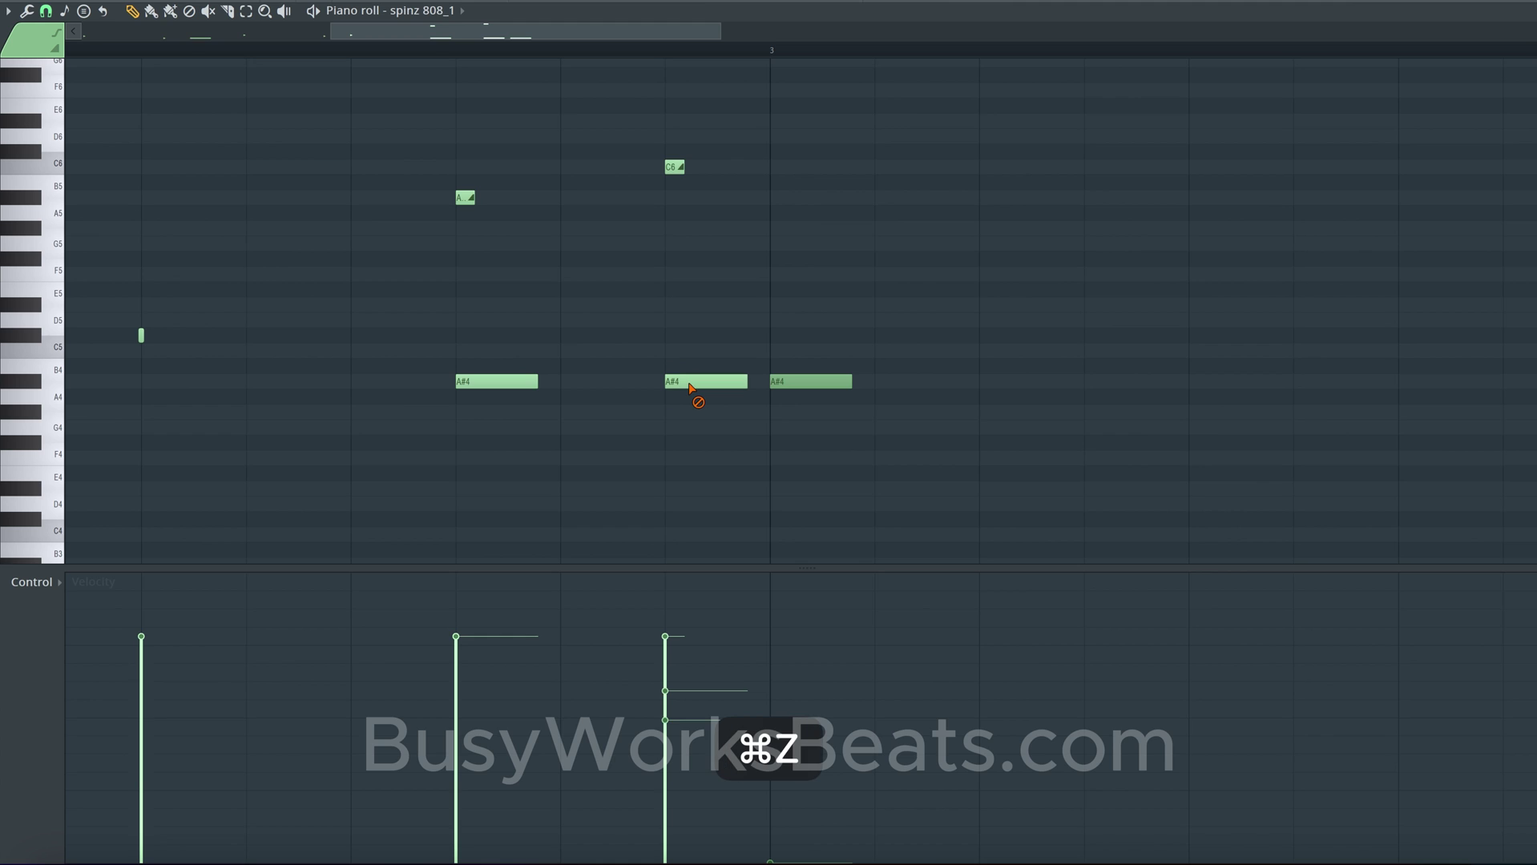
scroll(691, 386, up, 2)
key(super+z)
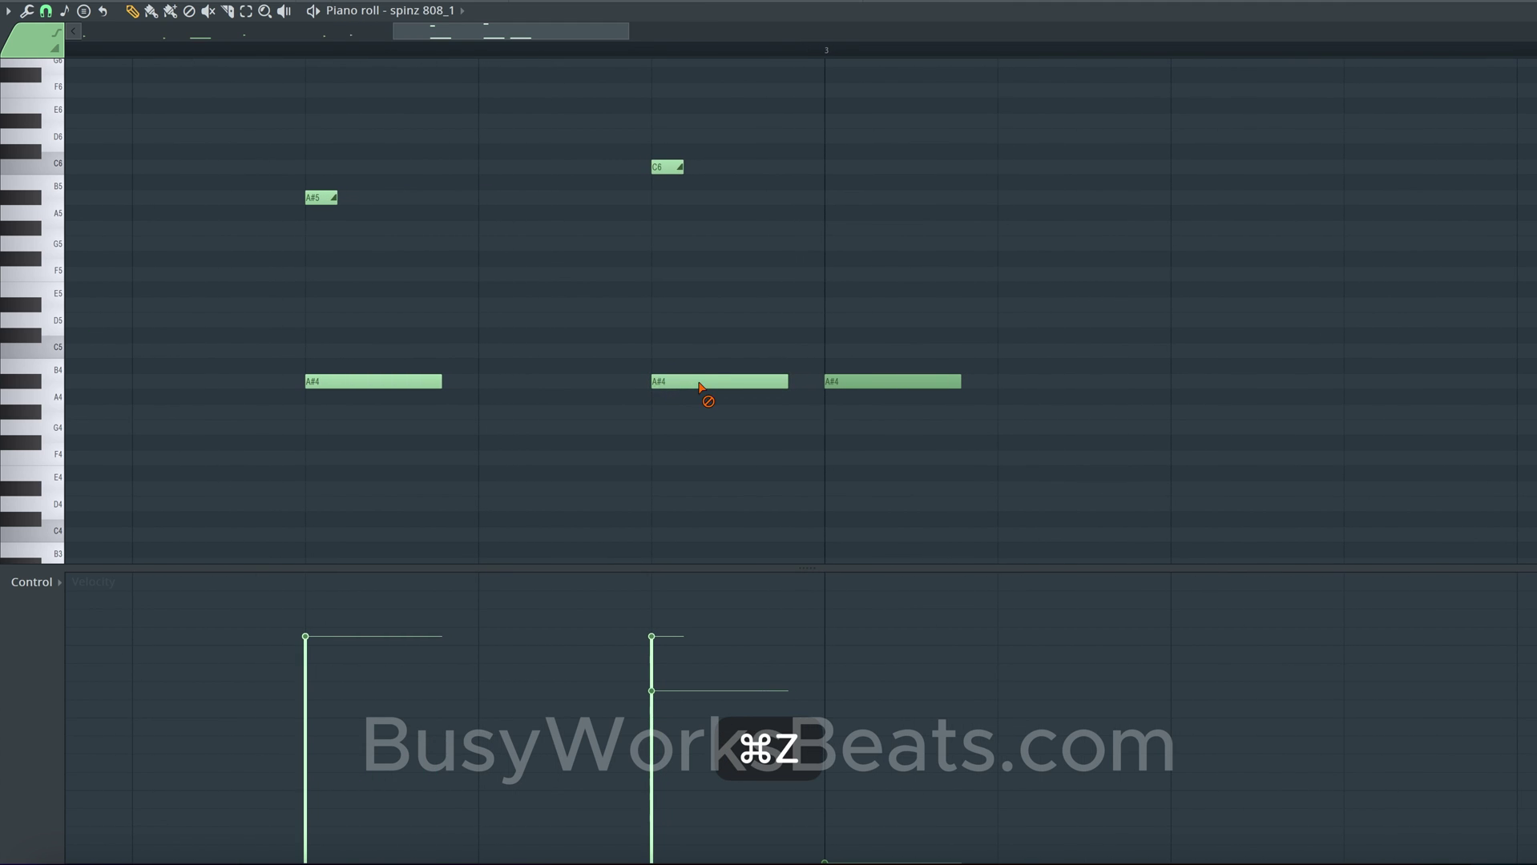
Step: Repeatedly delete the remaining A#4 note just before bar 3 and undo each deletion
key(super+z)
right_click(714, 384)
key(super+z)
right_click(714, 384)
right_click(715, 387)
key(super+z)
right_click(716, 388)
key(super+z)
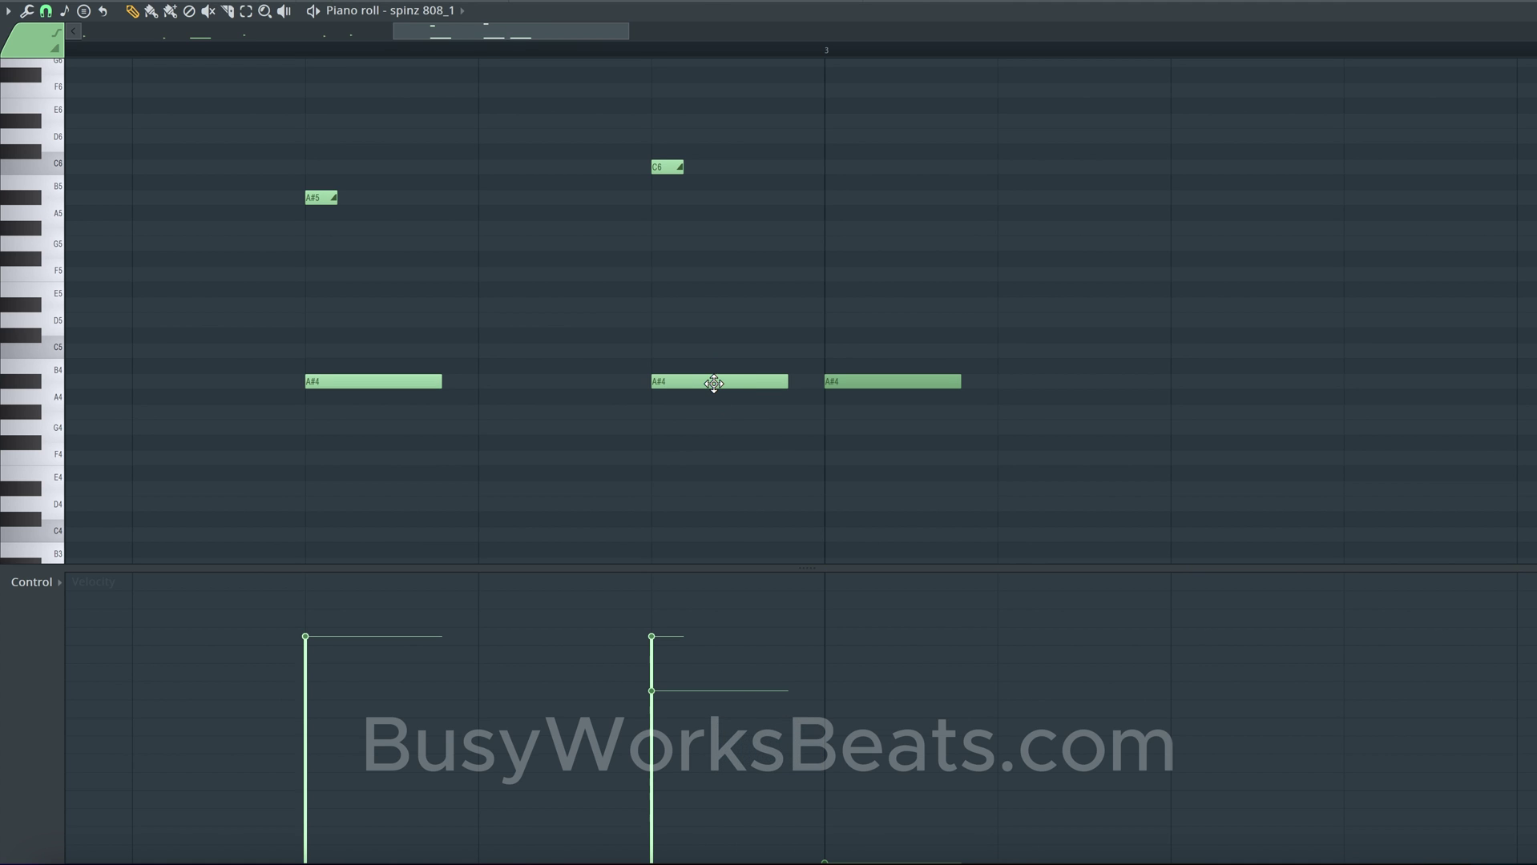
right_click(714, 385)
key(super+z)
right_click(706, 387)
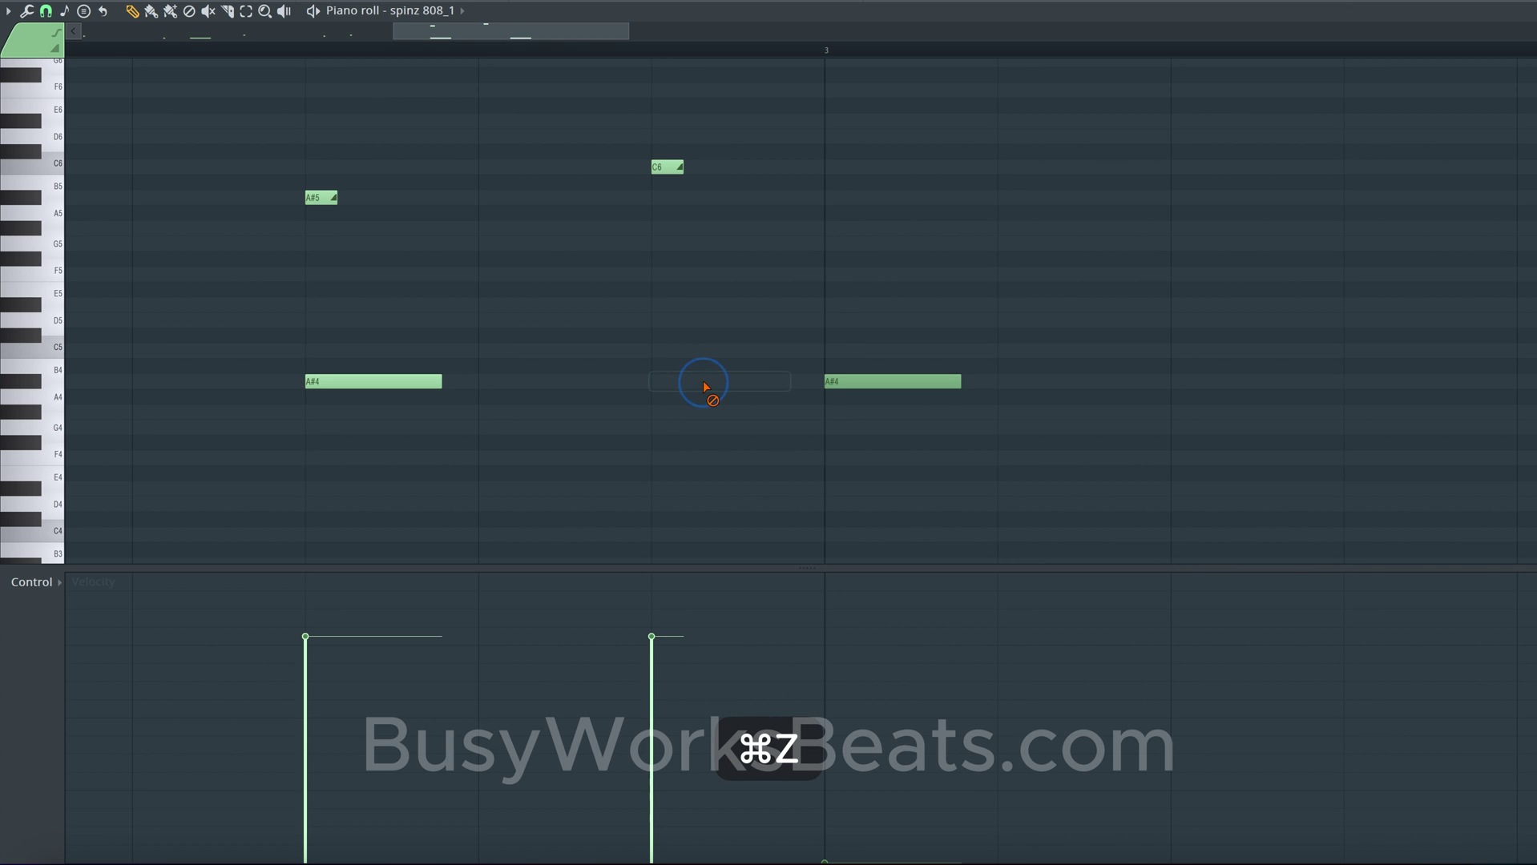
key(super+z)
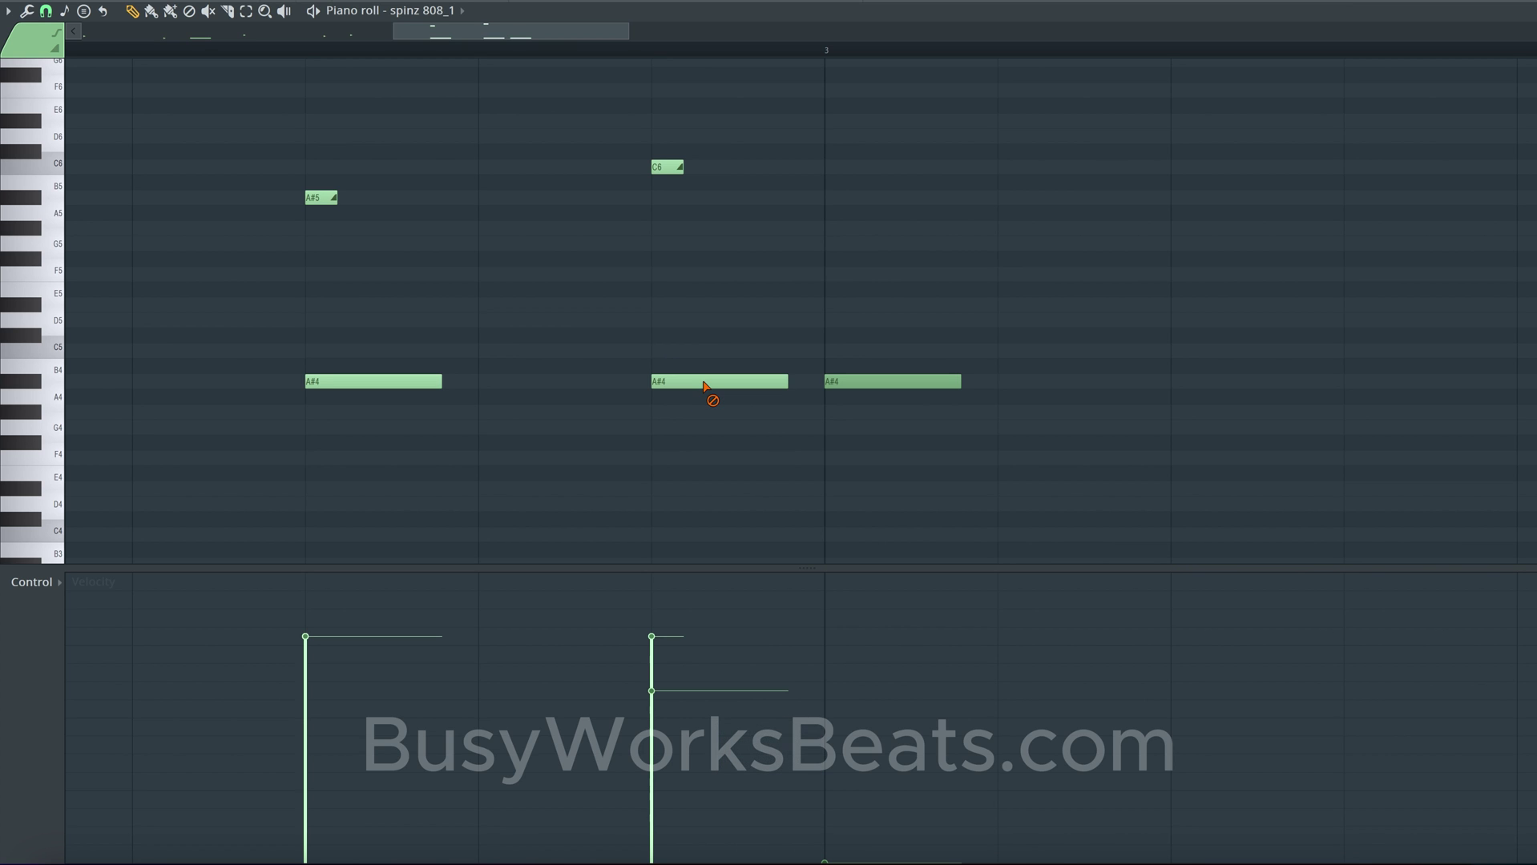
right_click(705, 387)
key(super+z)
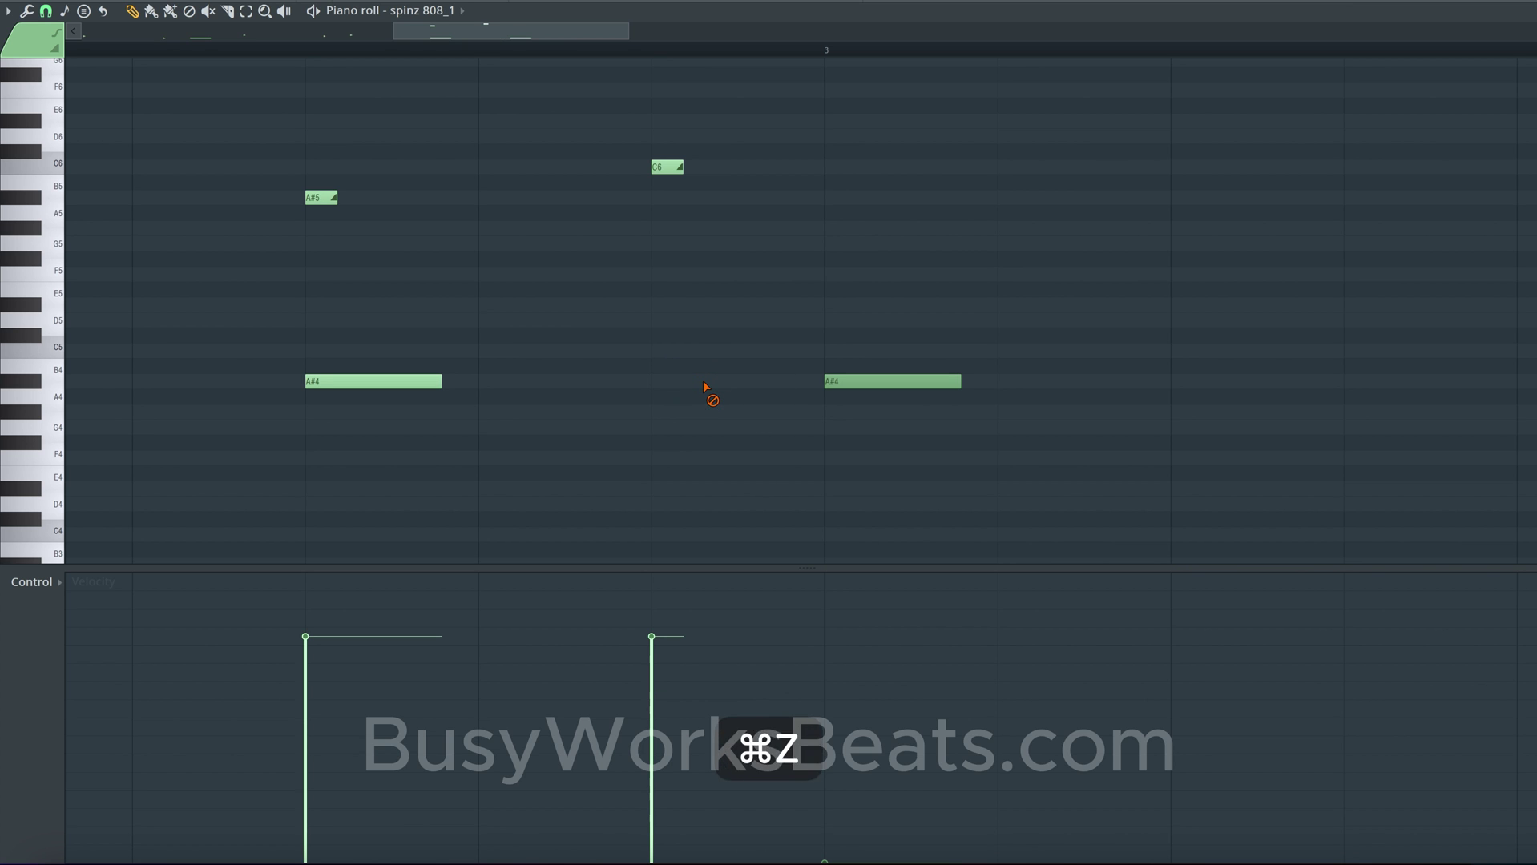
scroll(705, 387, down, 2)
scroll(705, 387, down, 2)
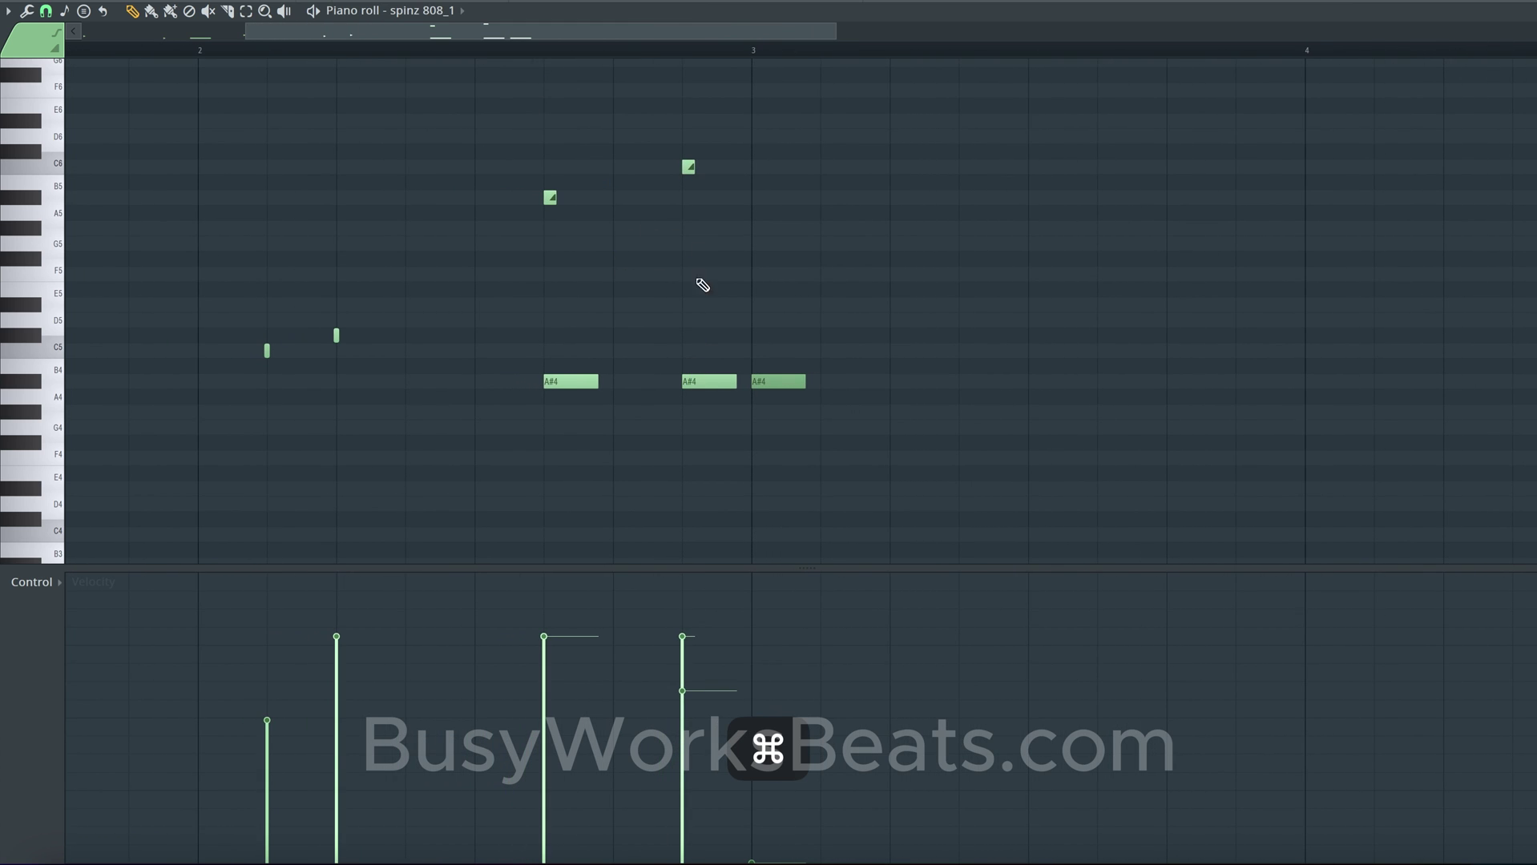
Step: Save the project and play back the 808 pattern past bar 3
drag(691, 330, 692, 417)
super+click(692, 419)
key(super+s)
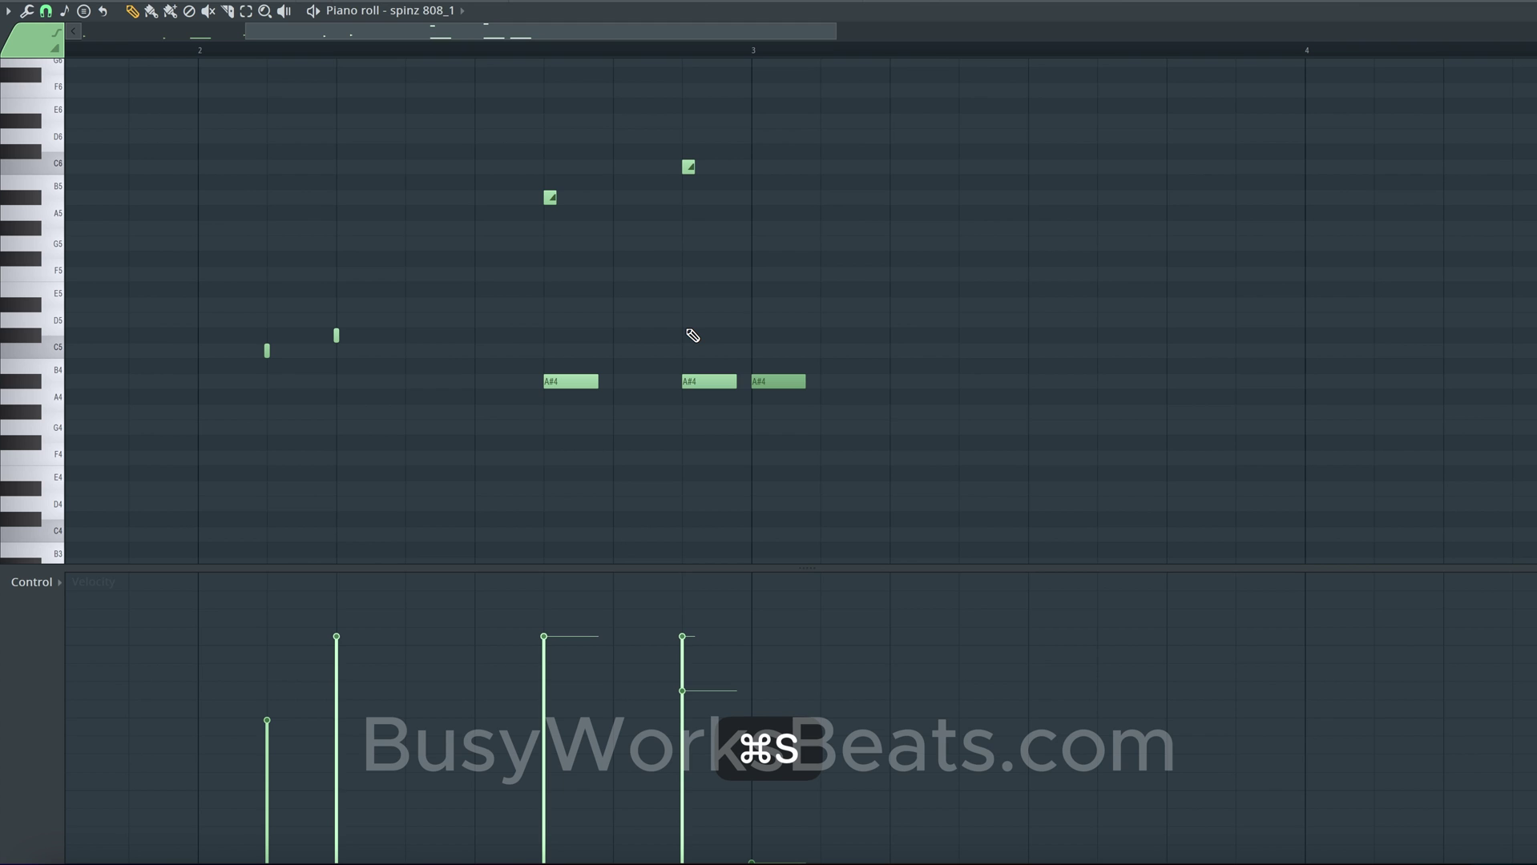
scroll(683, 230, down, 3)
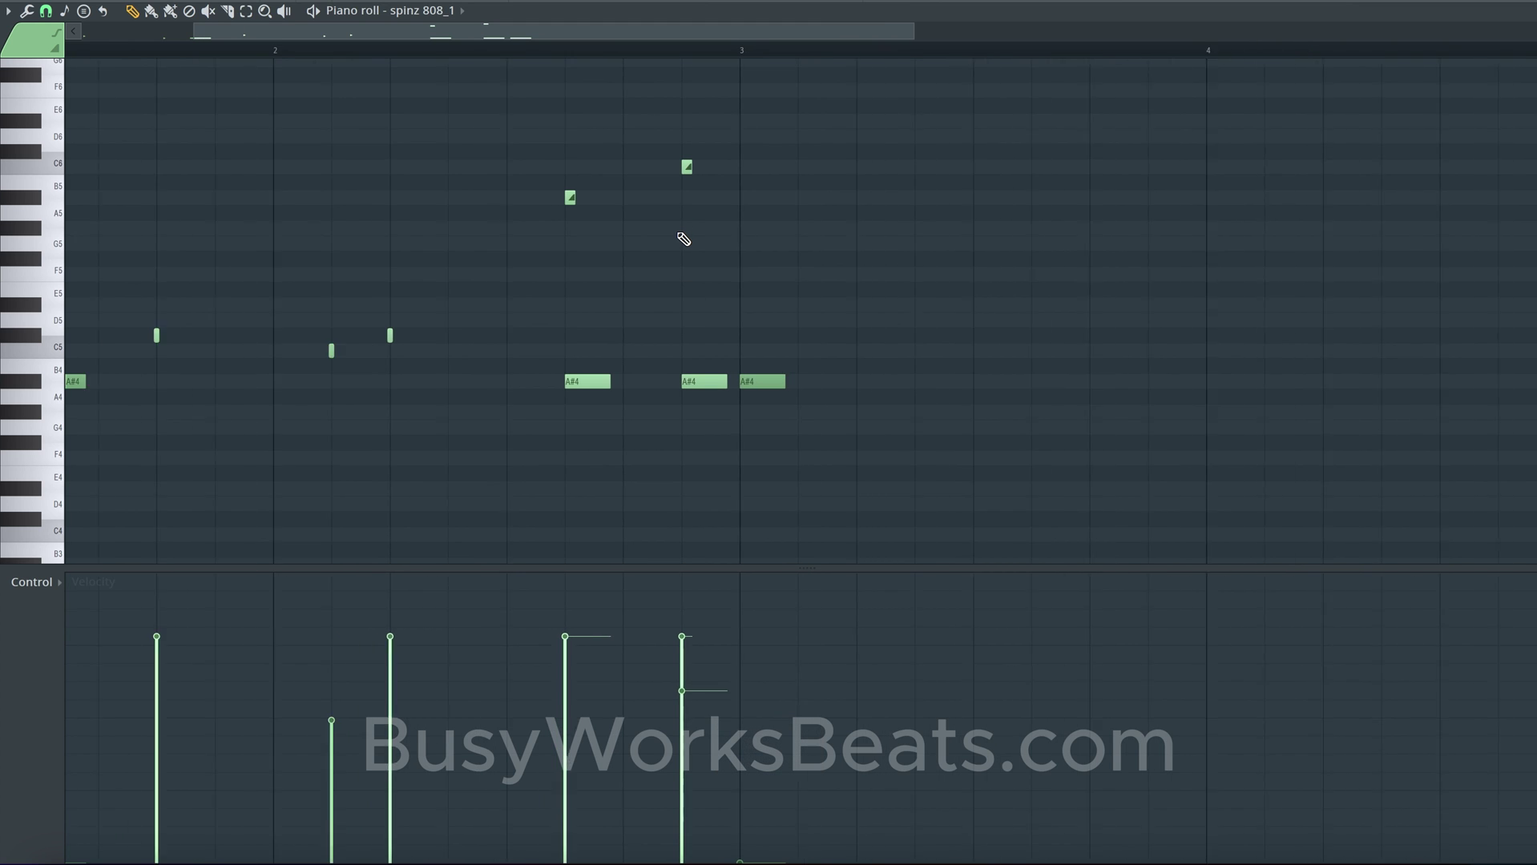
key(space)
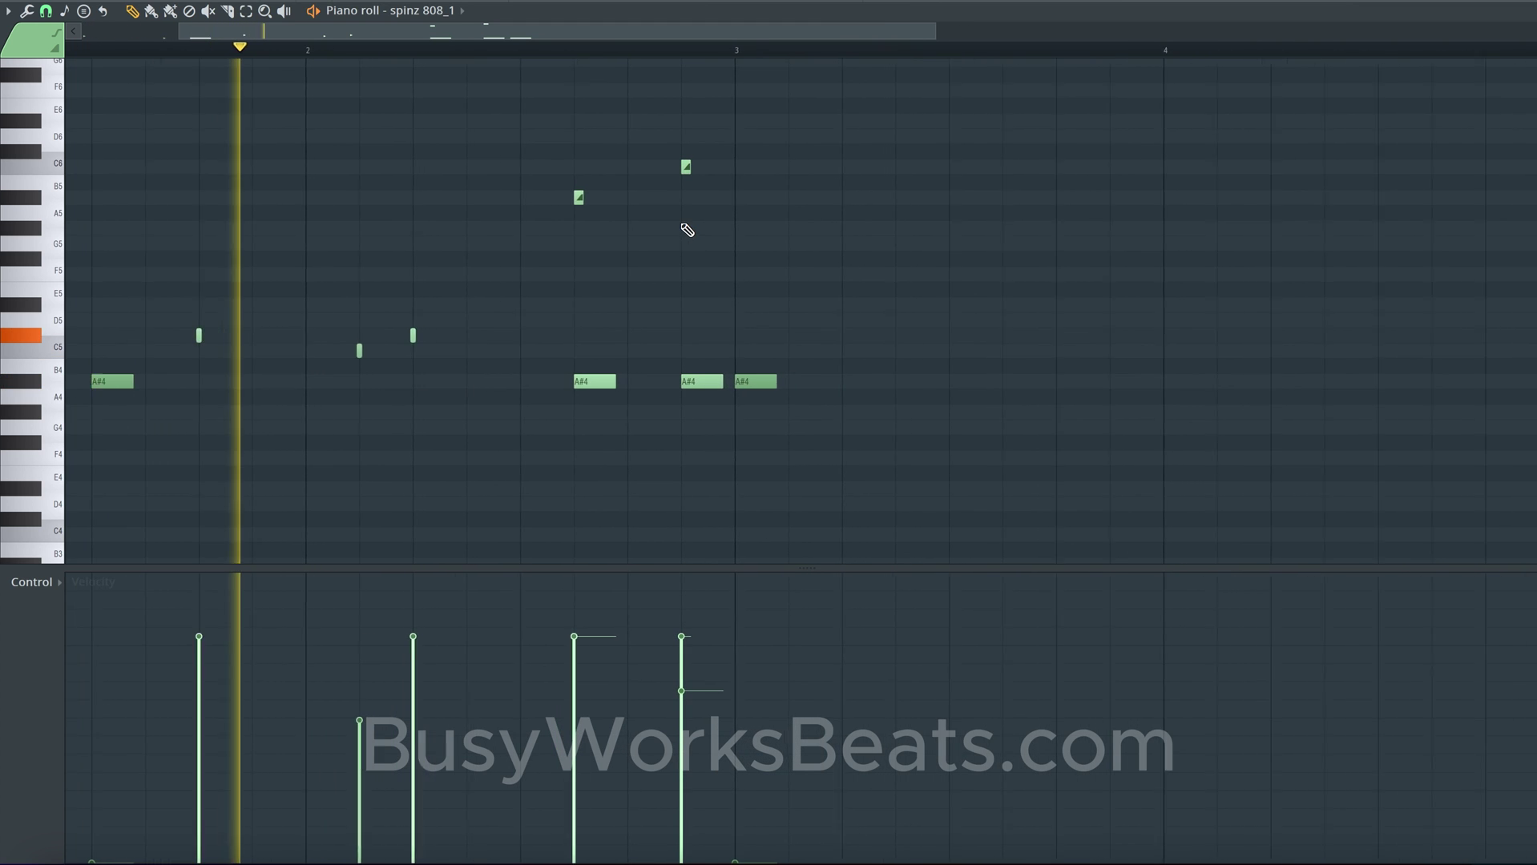
scroll(683, 239, up, 1)
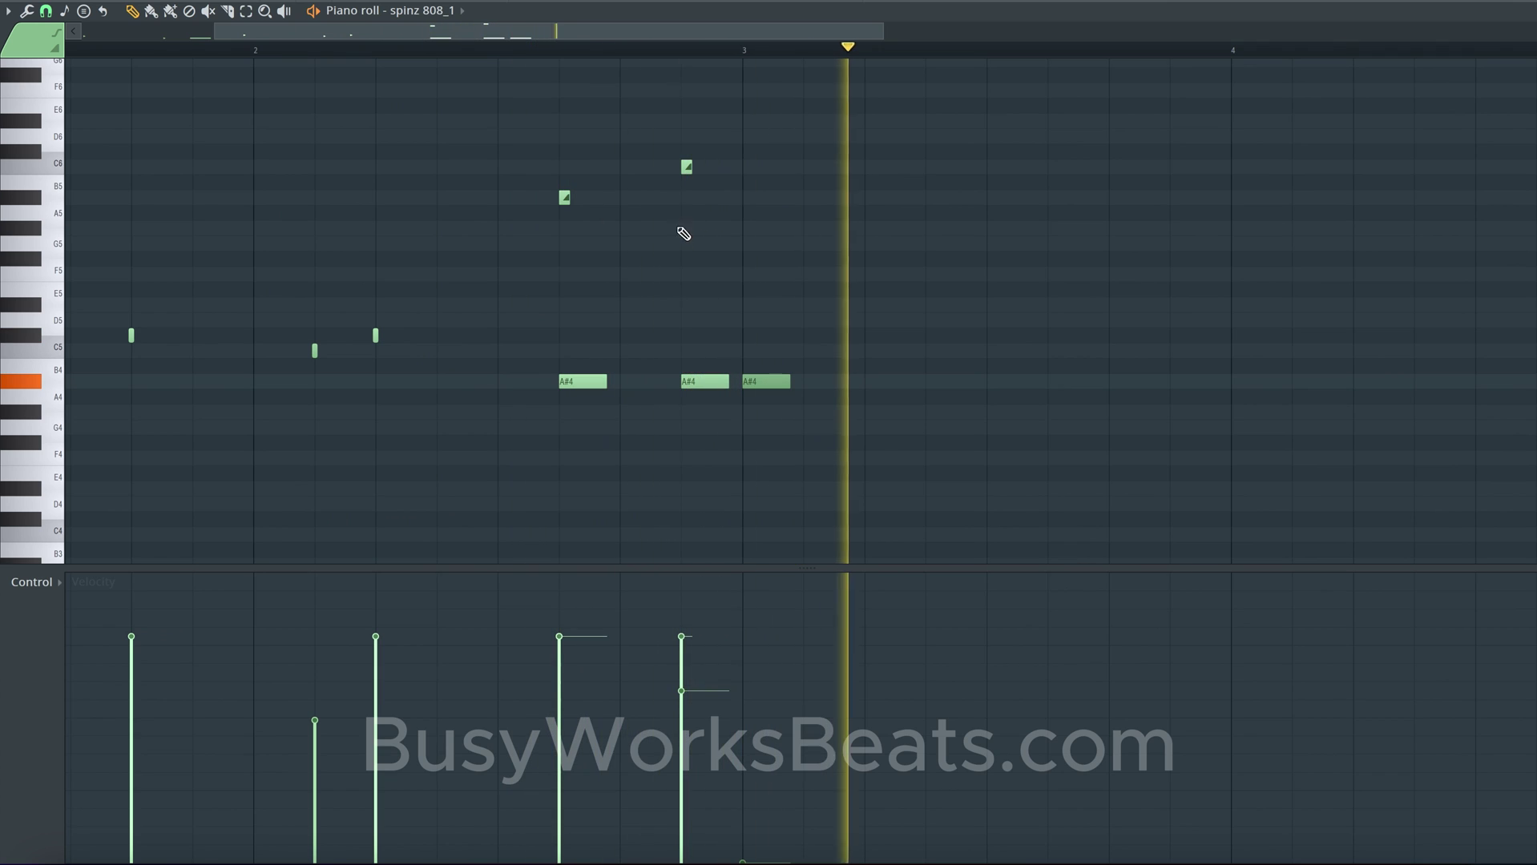
key(space)
Step: Transpose the C6 slide note up one octave to C7 and play from the A#5 slide note
super+click(686, 167)
key(super+Up)
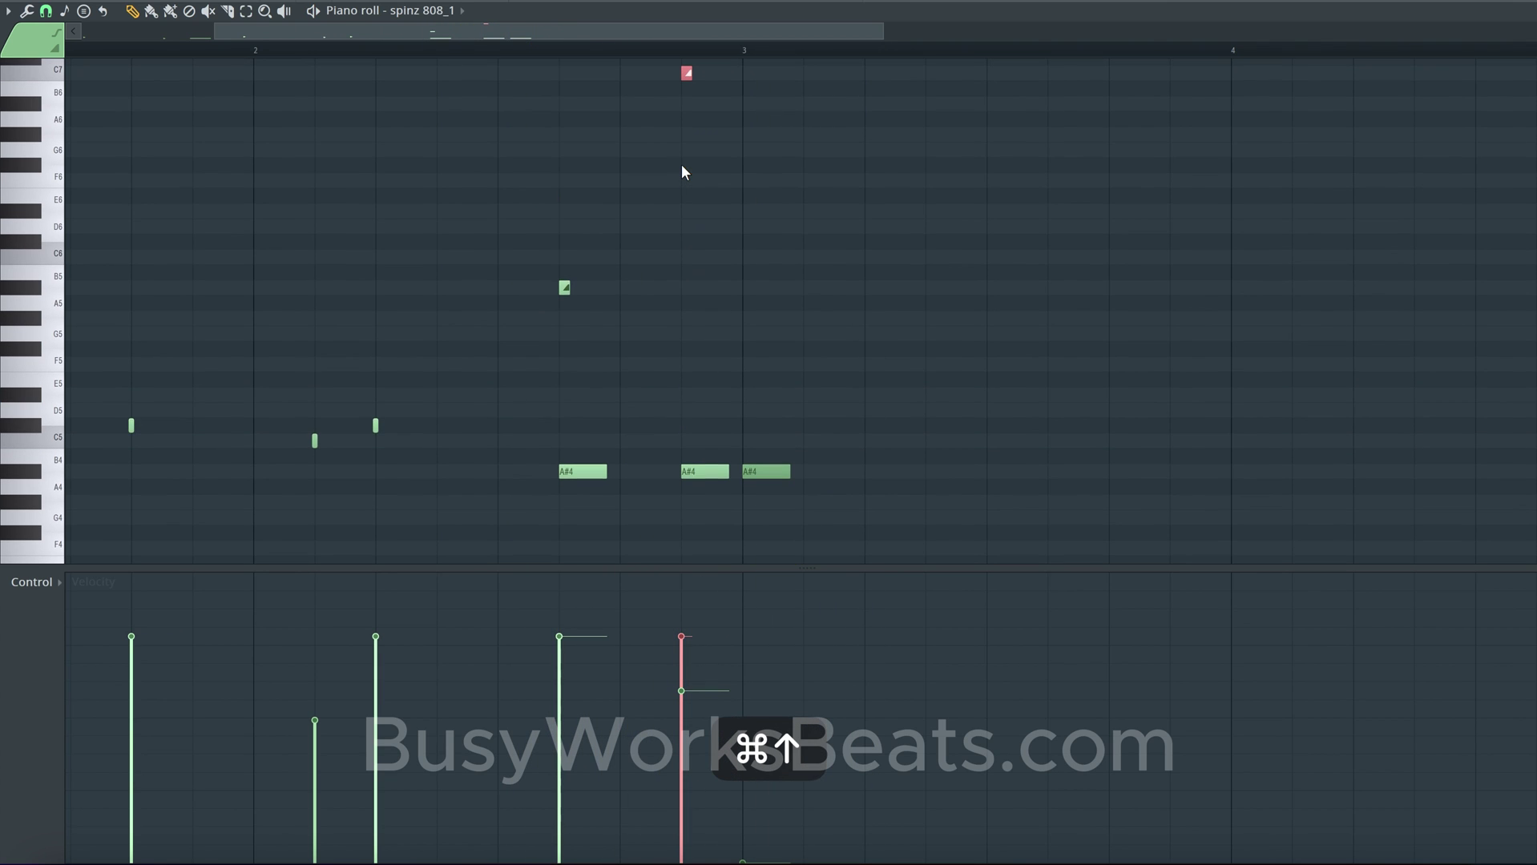
click(554, 50)
key(space)
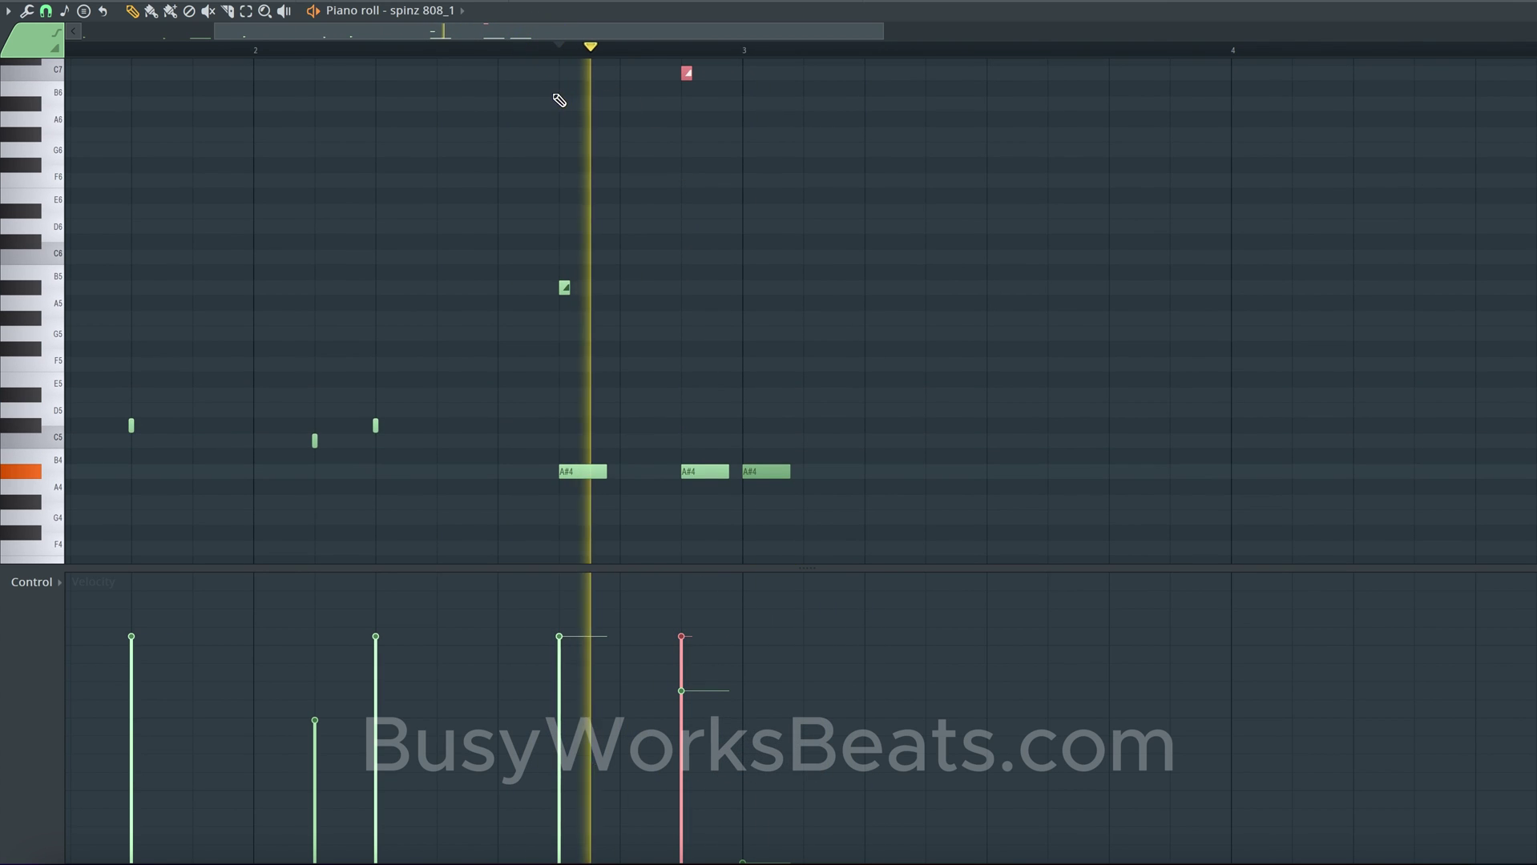
key(space)
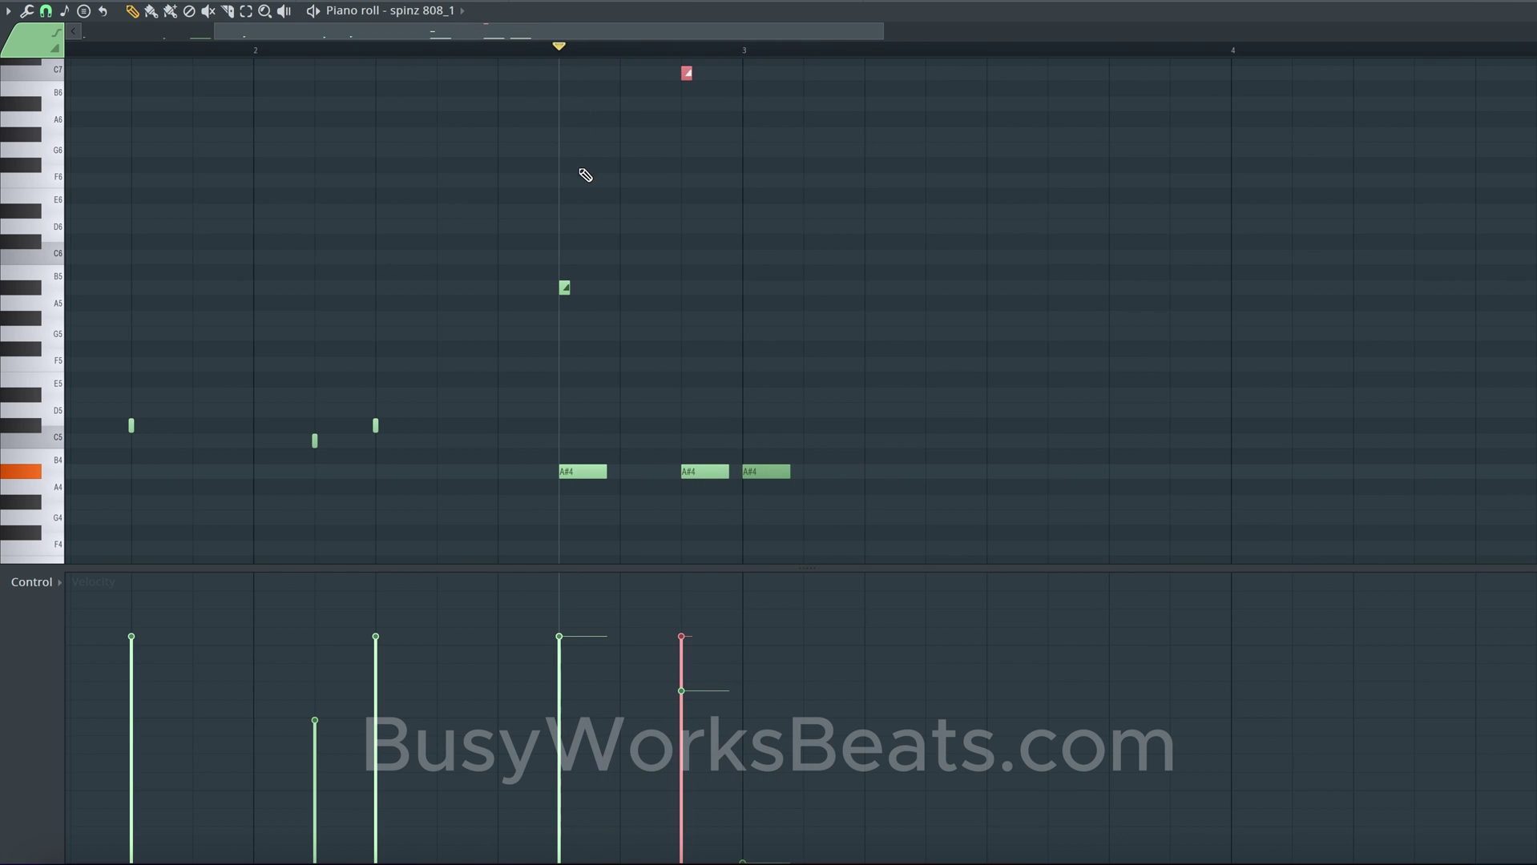
Step: Lengthen the A#5 slide note slightly past the end of the A#4 note below it and audition the slower slide
drag(569, 288, 624, 288)
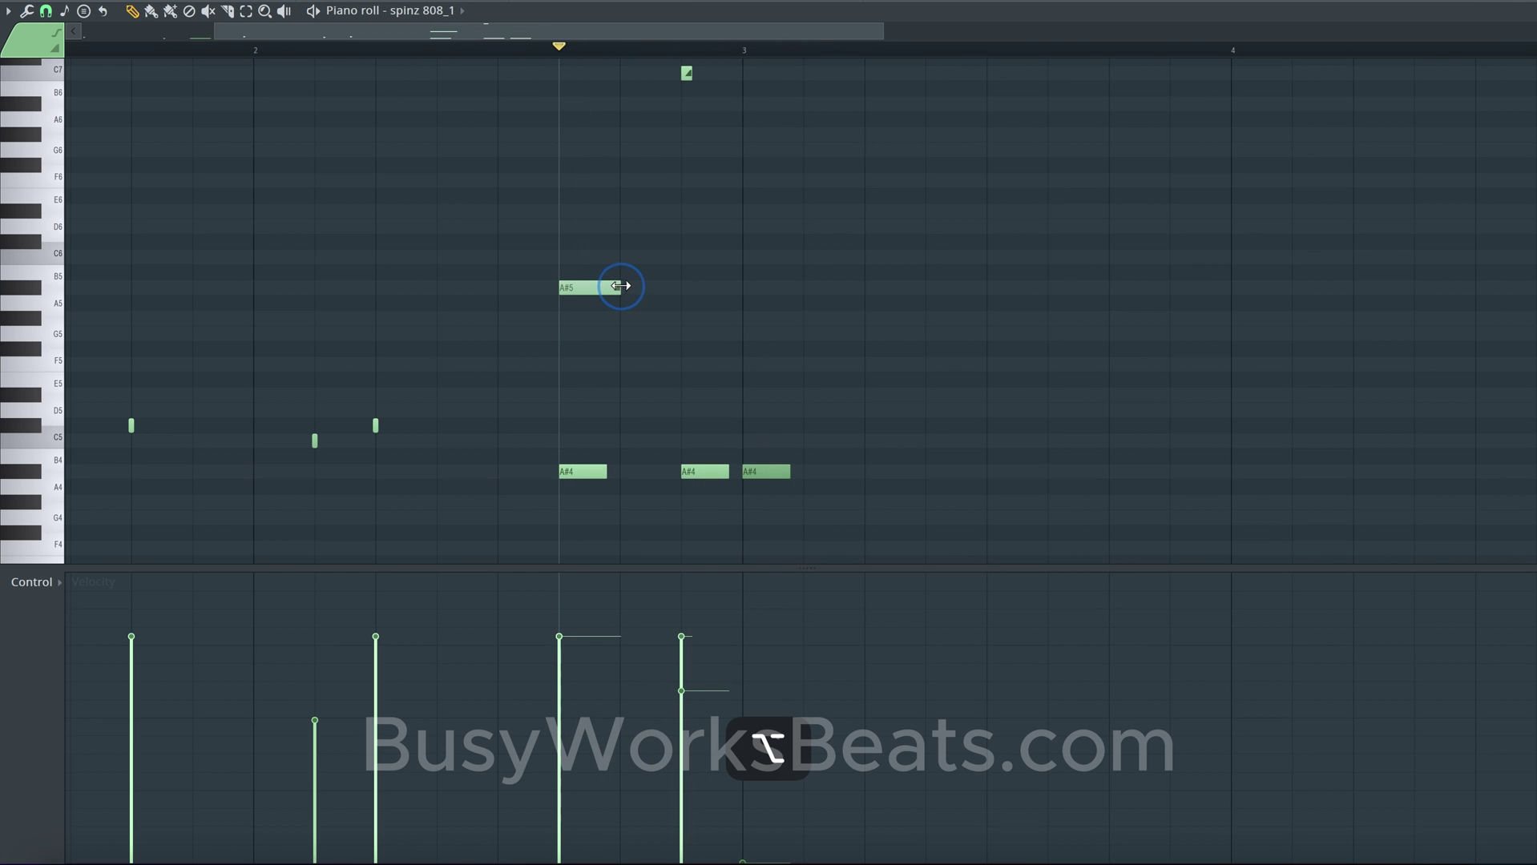
super+click(579, 471)
super+click(601, 291)
key(space)
key(space)
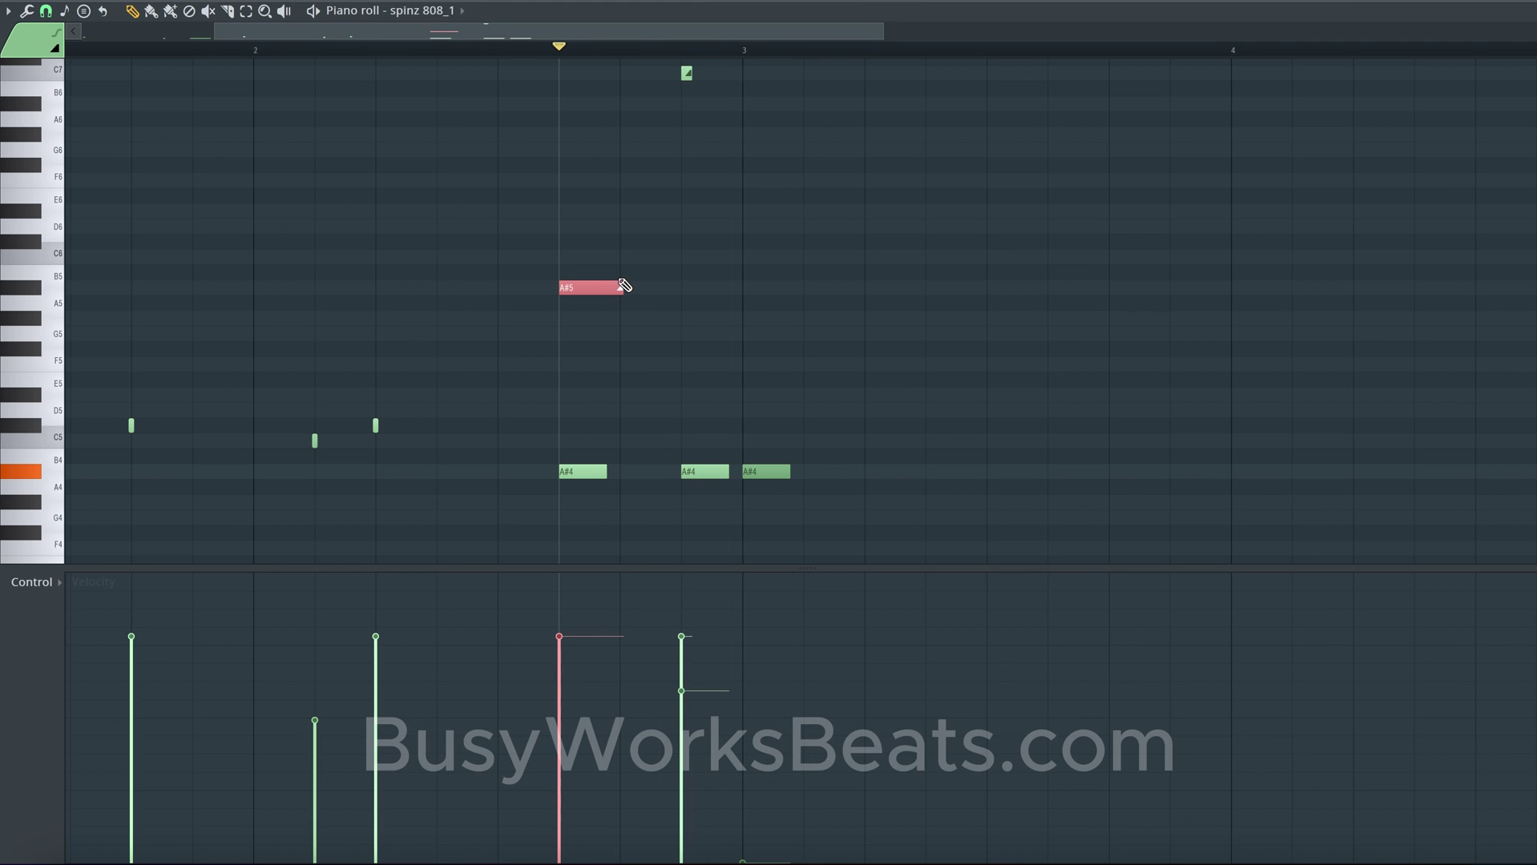
key(space)
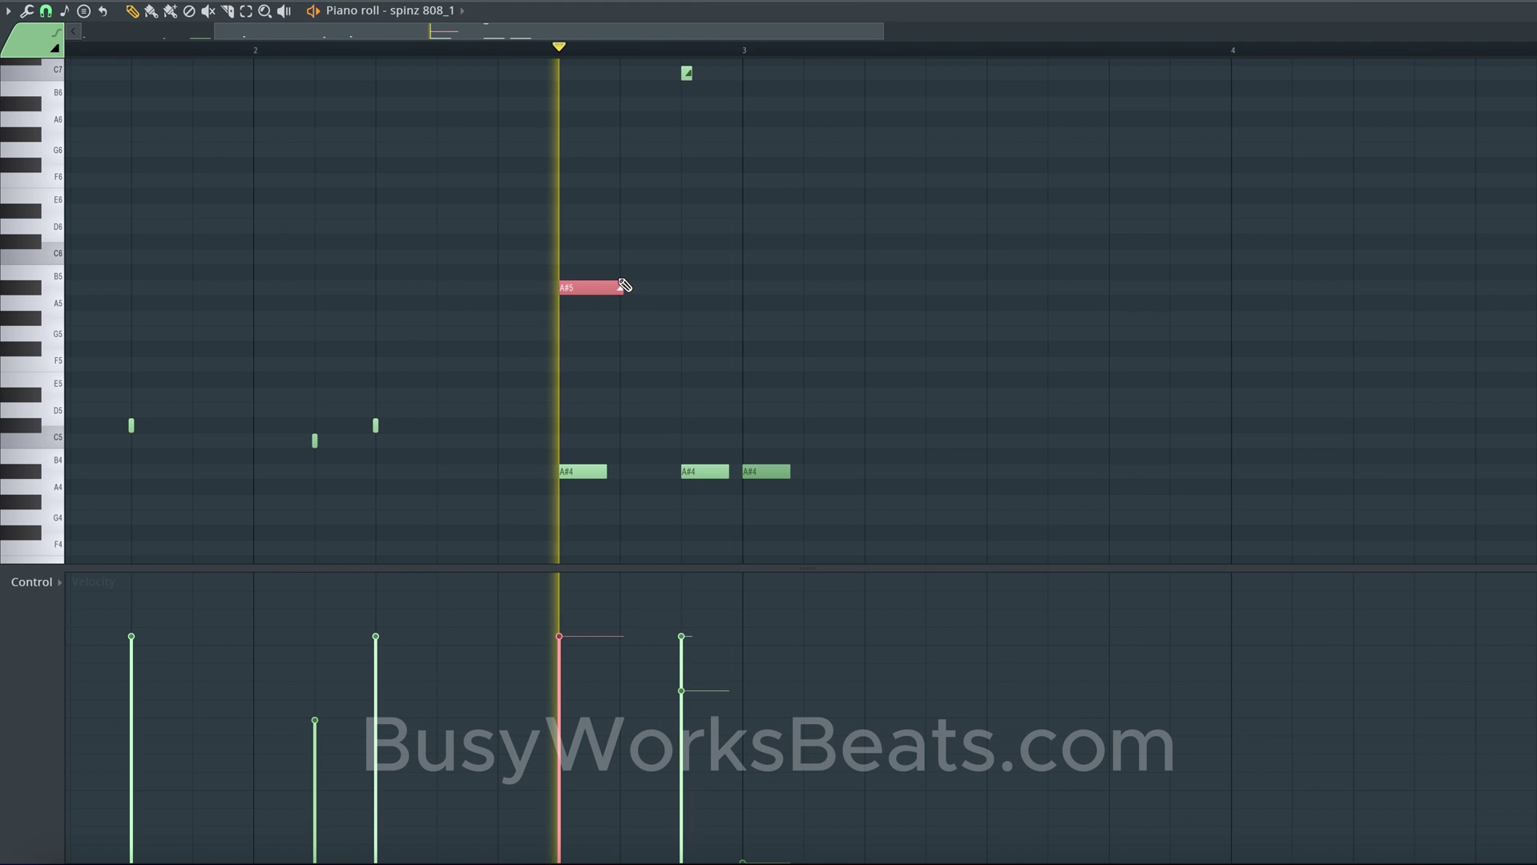
key(space)
key(space)
key(space)
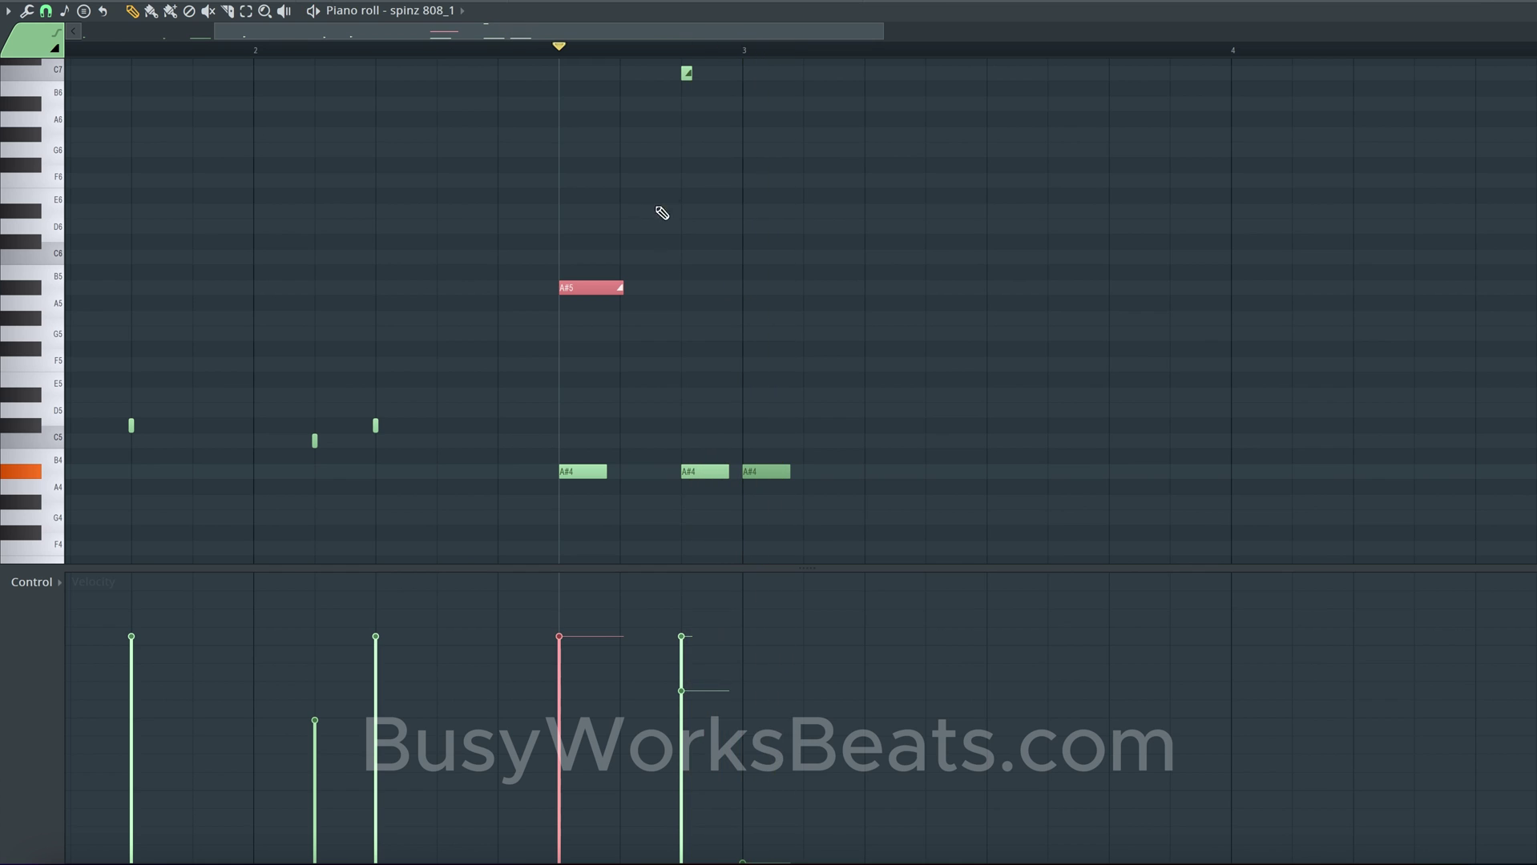
Step: Cut both slide notes, on A#5 and C7, from the 808 pattern
drag(697, 69, 511, 367)
key(super+x)
scroll(511, 361, down, 1)
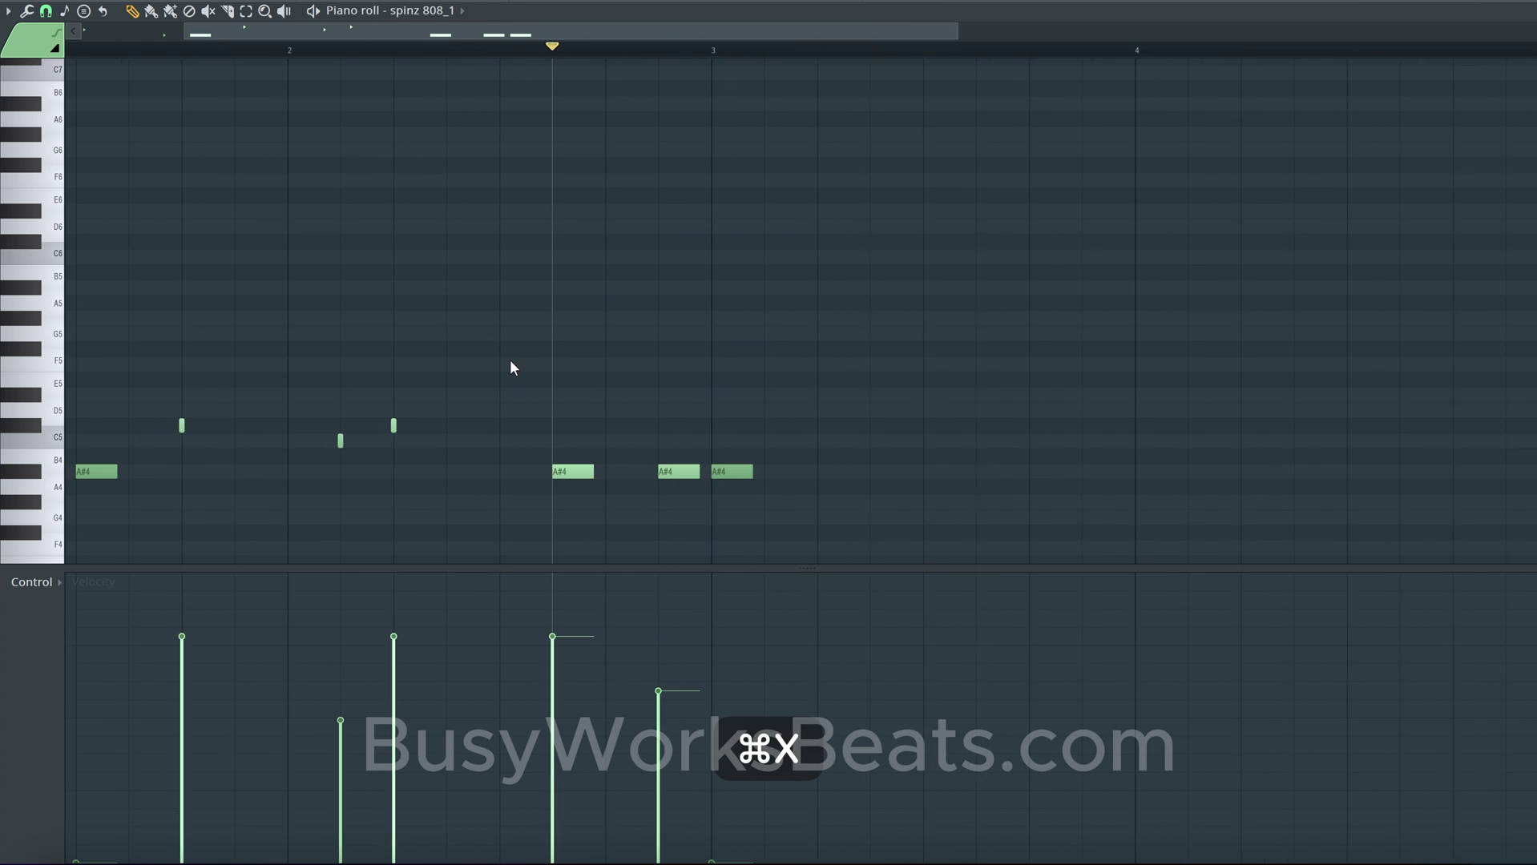
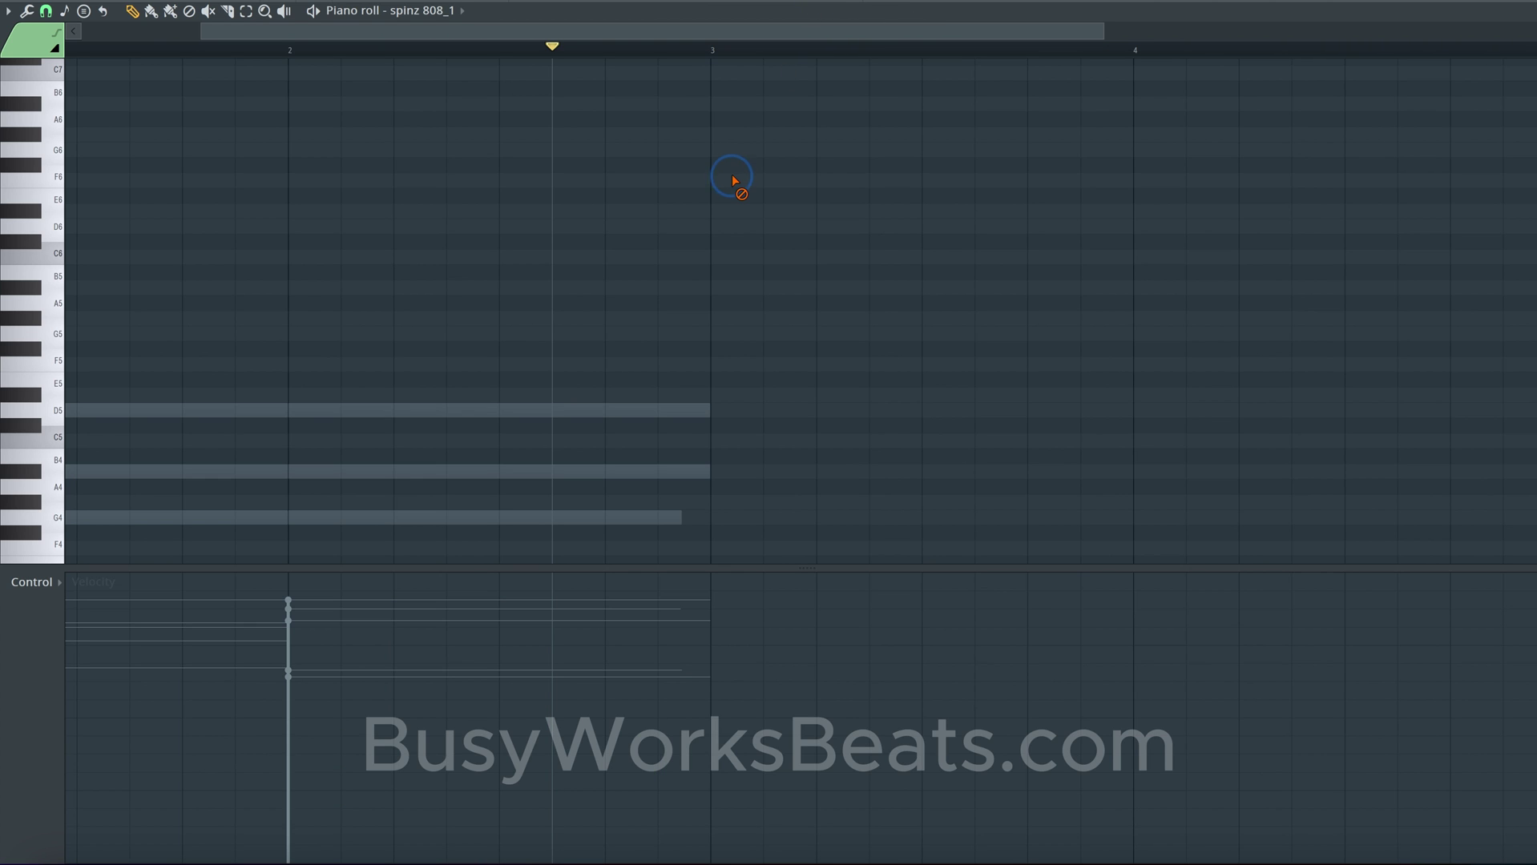
Step: Switch the piano roll to the Keyscape channel and level the velocities of all its chord notes
scroll(735, 184, down, 3)
scroll(736, 185, left, 3)
click(462, 10)
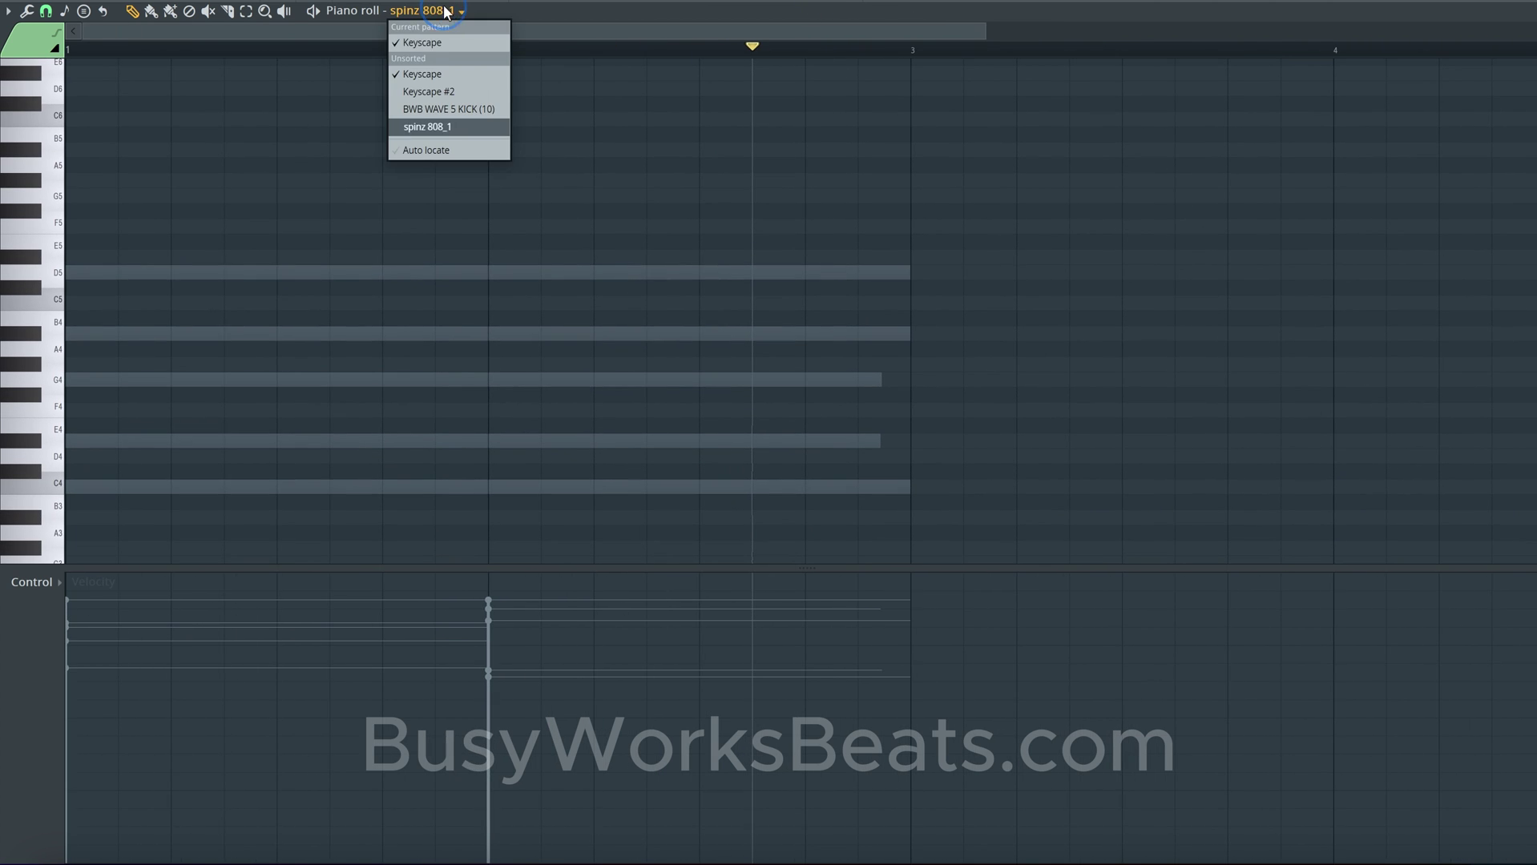
click(455, 79)
scroll(494, 160, down, 3)
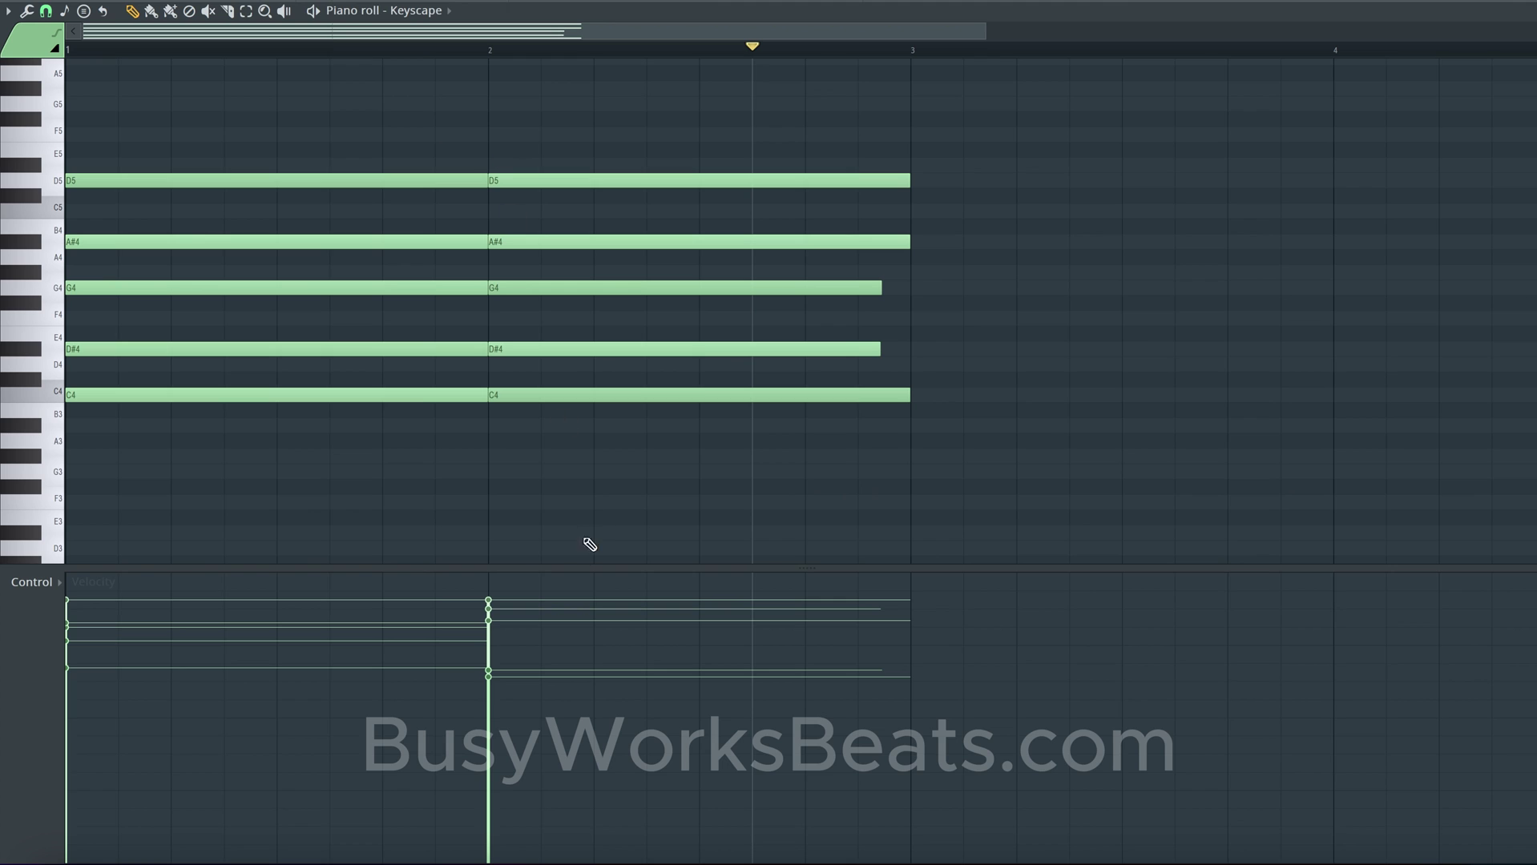
mouse_move(570, 600)
mouse_down()
mouse_move(399, 638)
mouse_move(17, 621)
mouse_up()
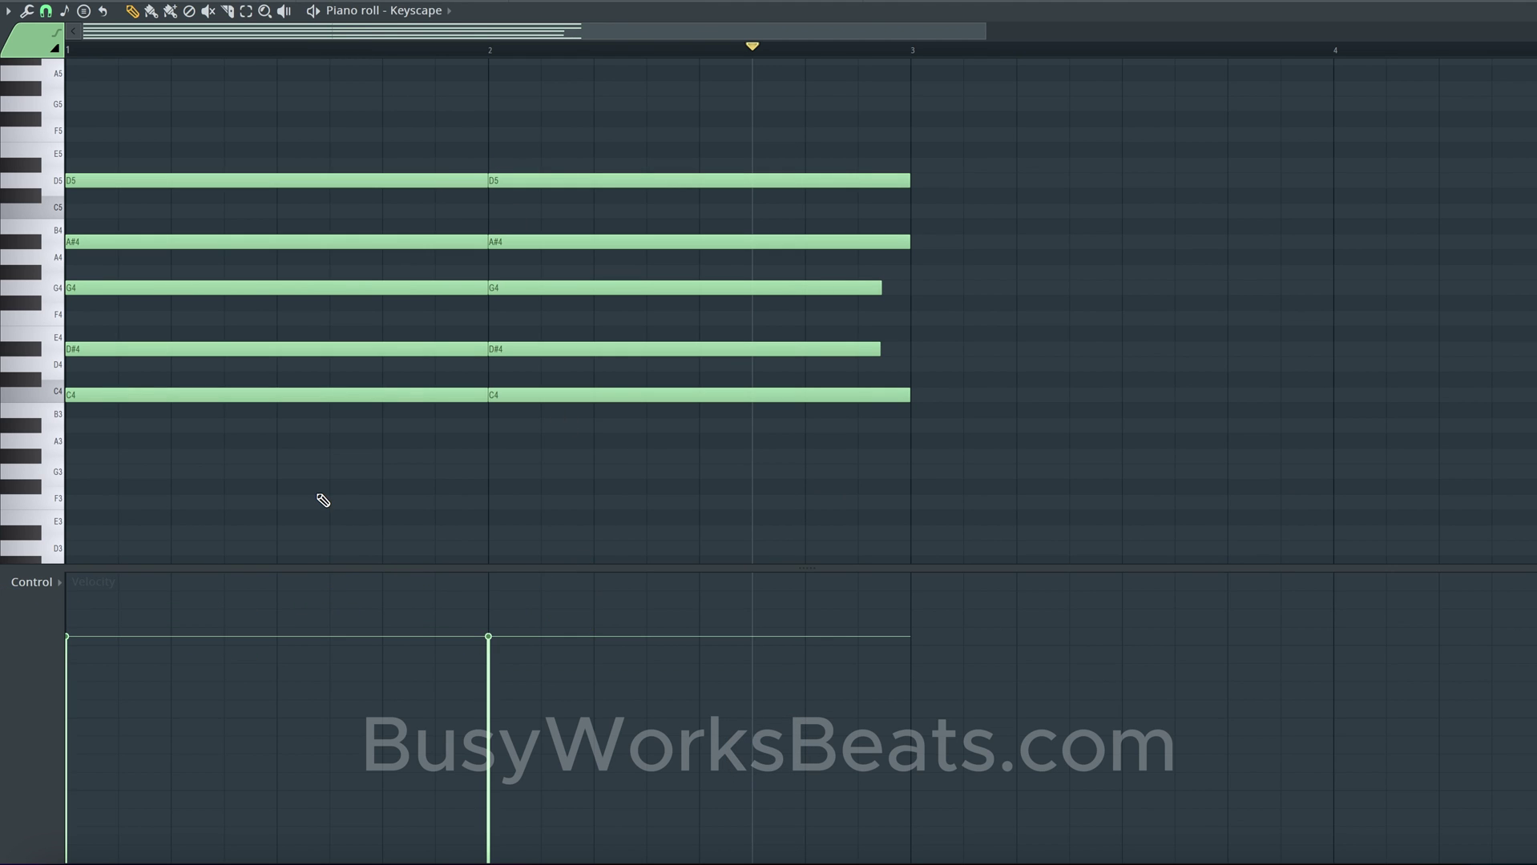
Step: Strum all the Keyscape chord notes using the strumizer's preset start-time offset and play back the result
key(super+a)
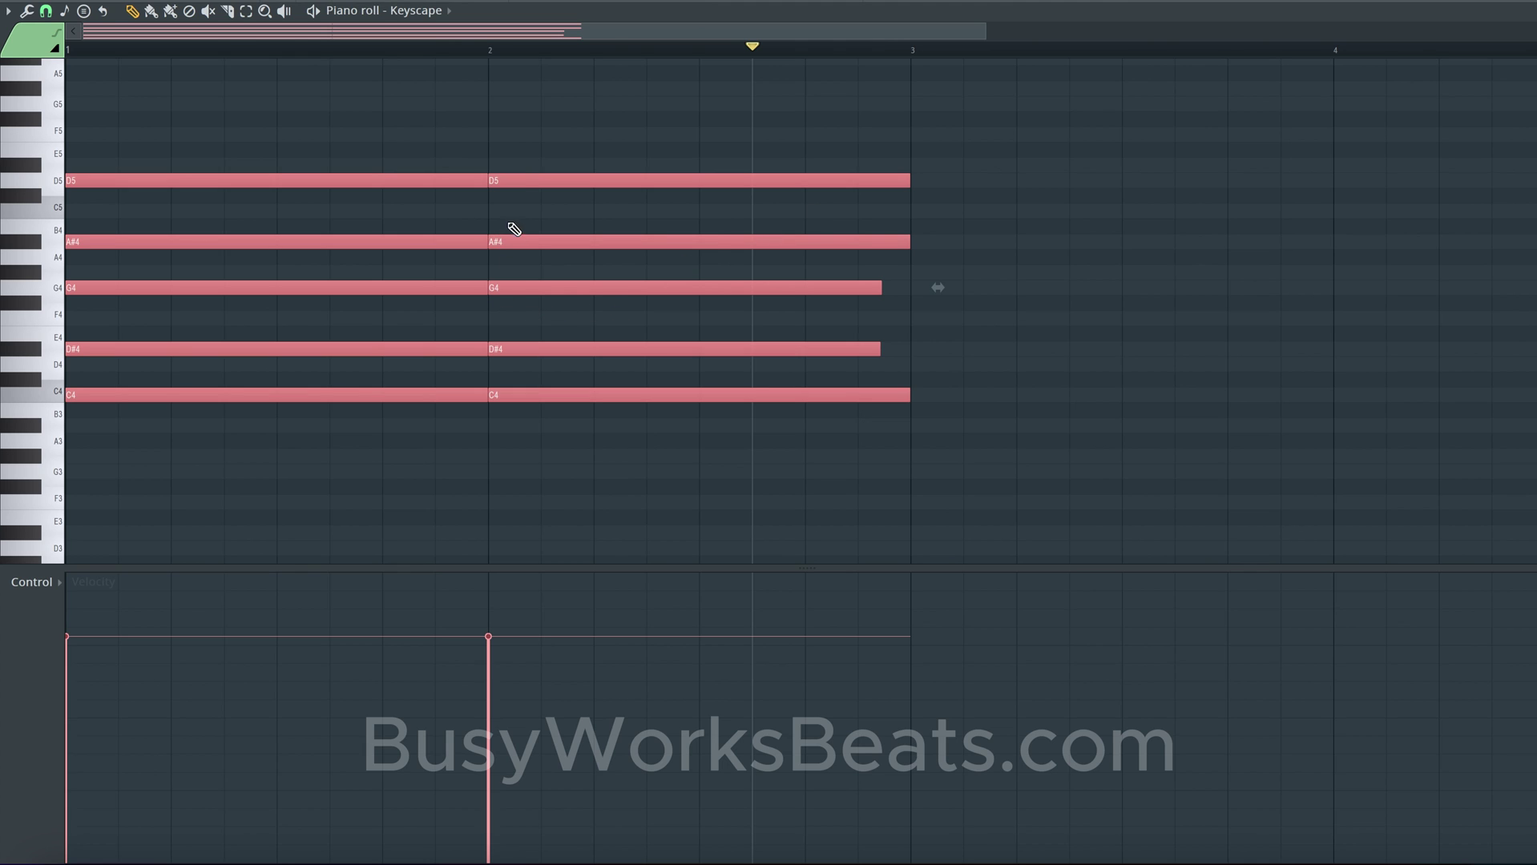
key(alt+s)
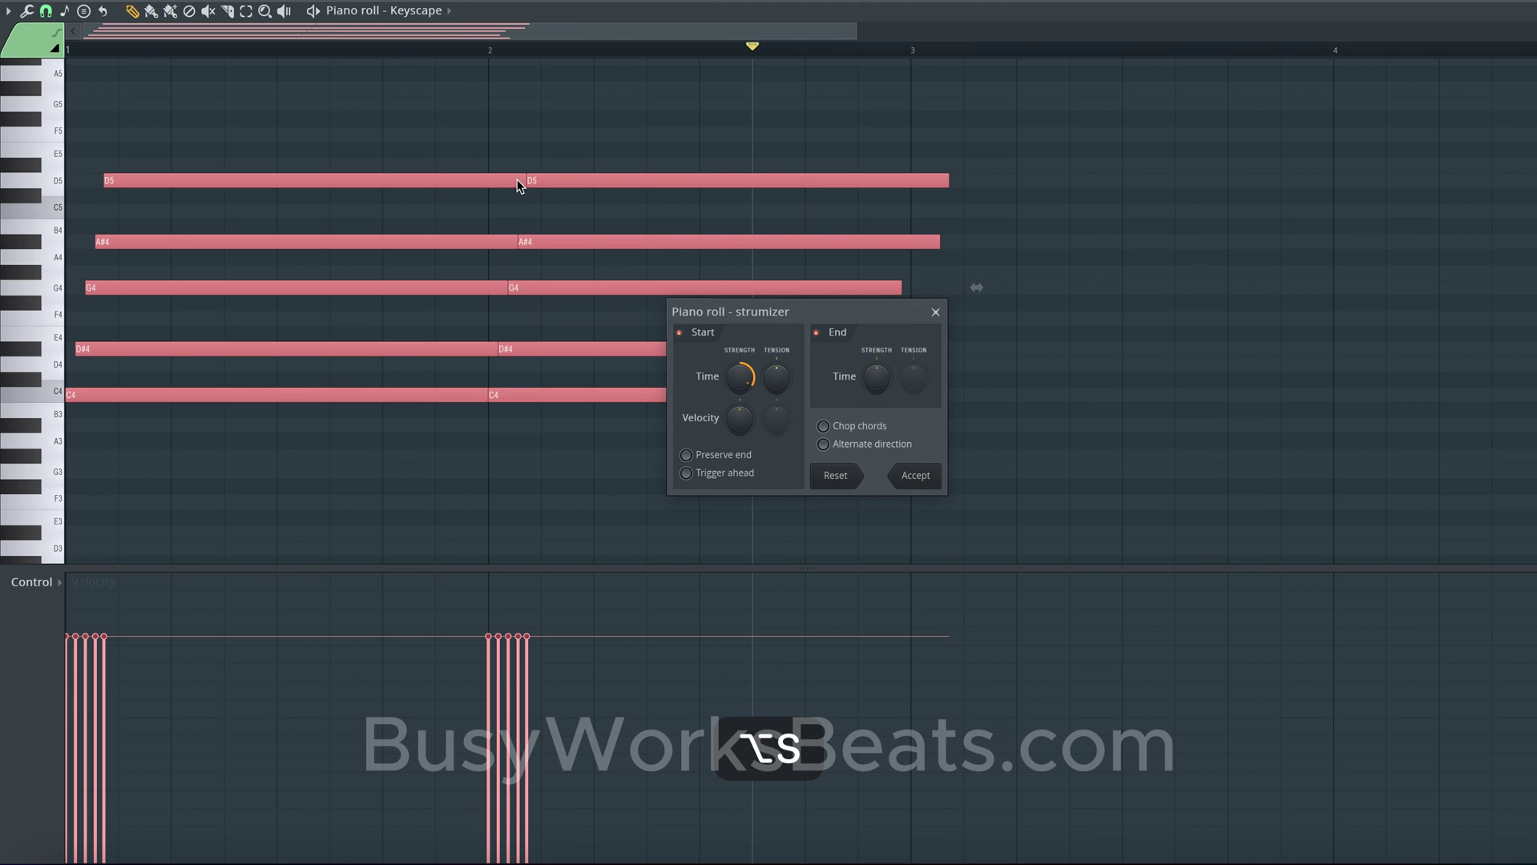
click(916, 467)
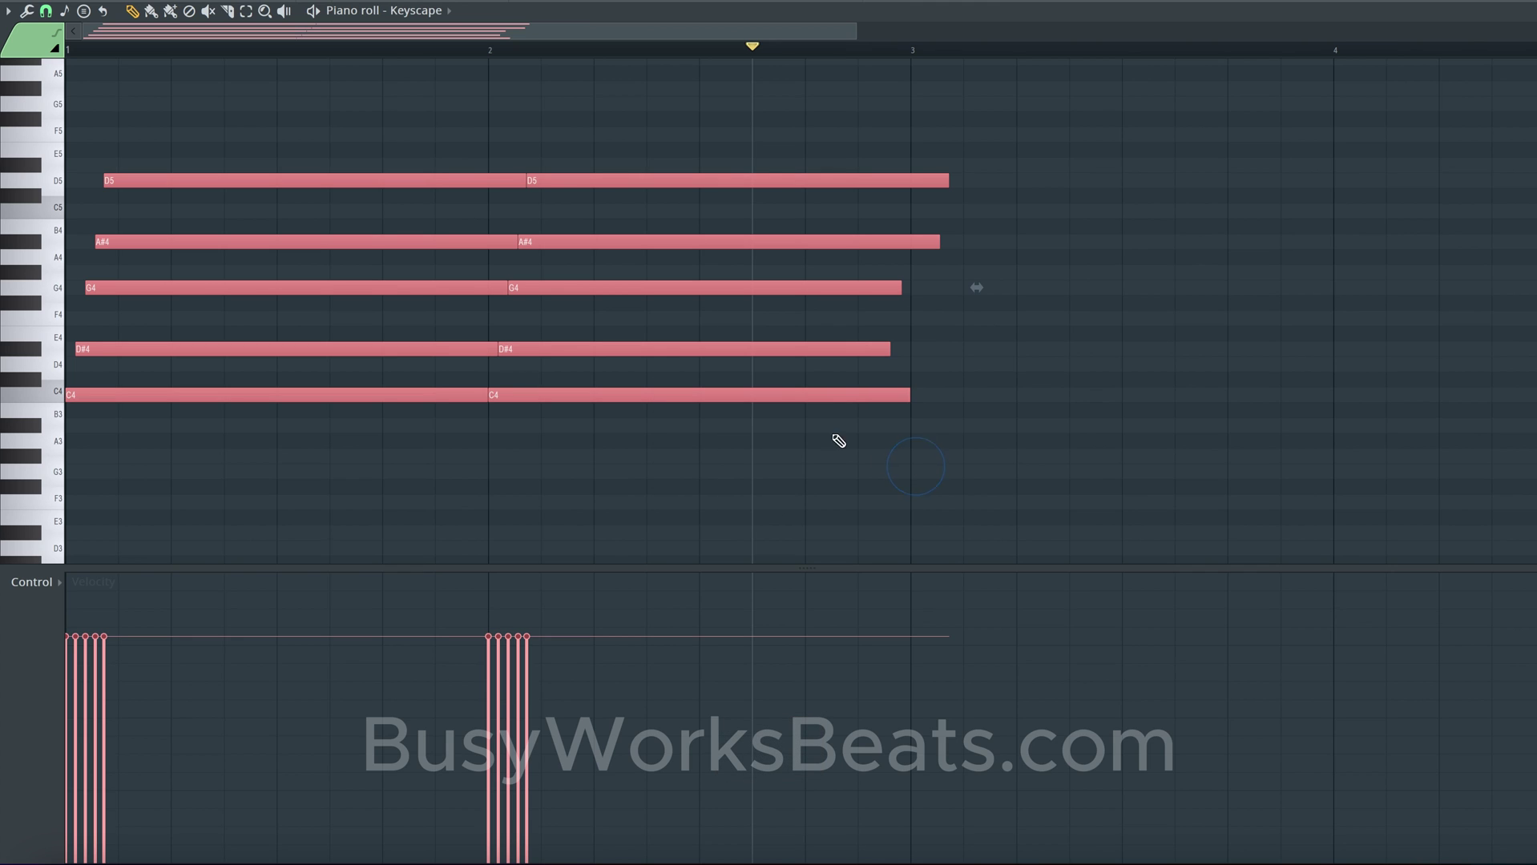
key(space)
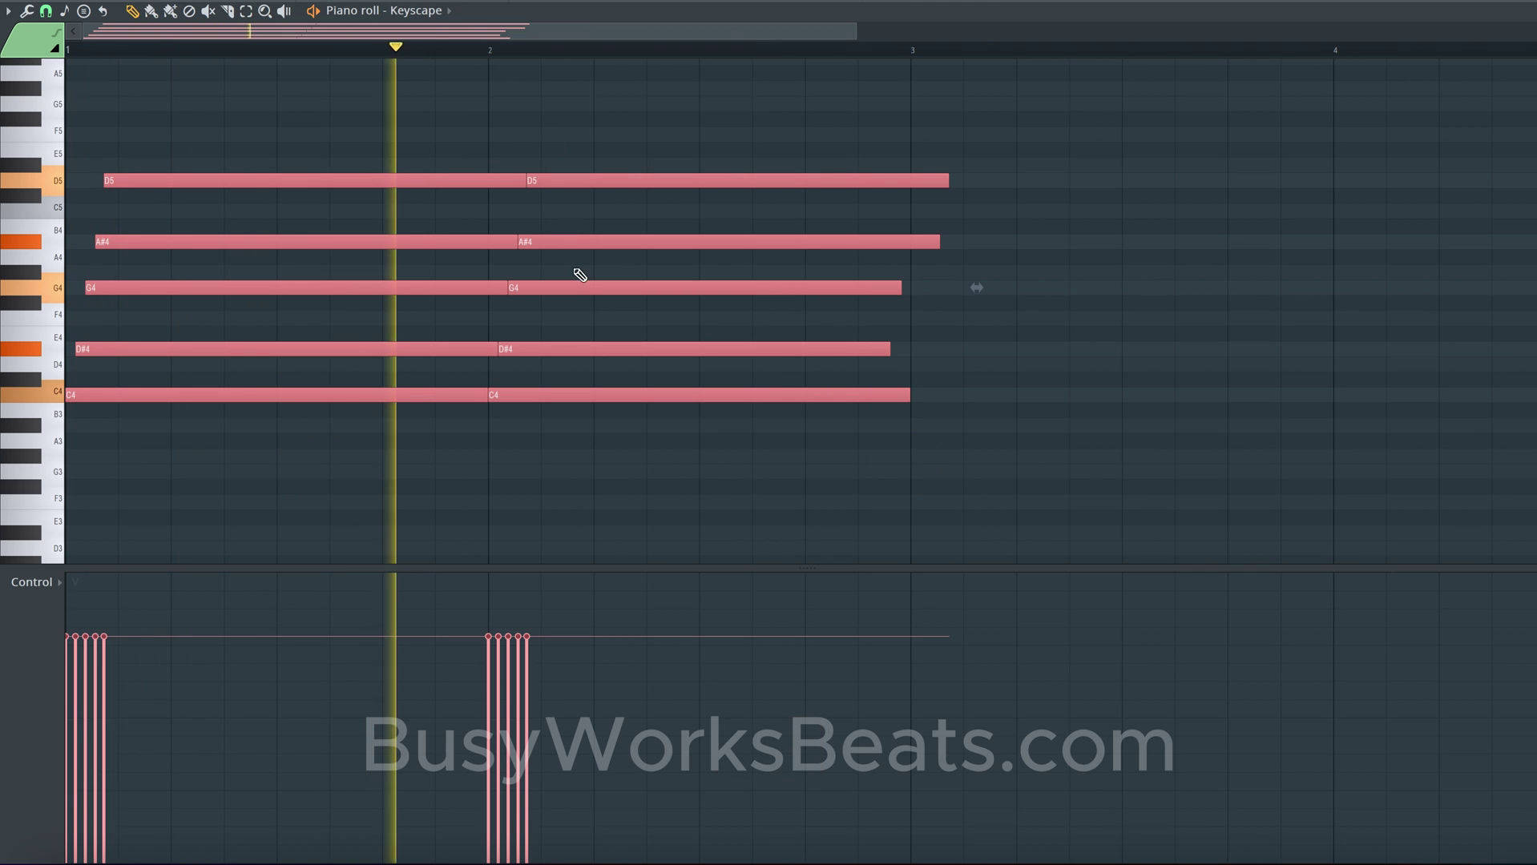
key(space)
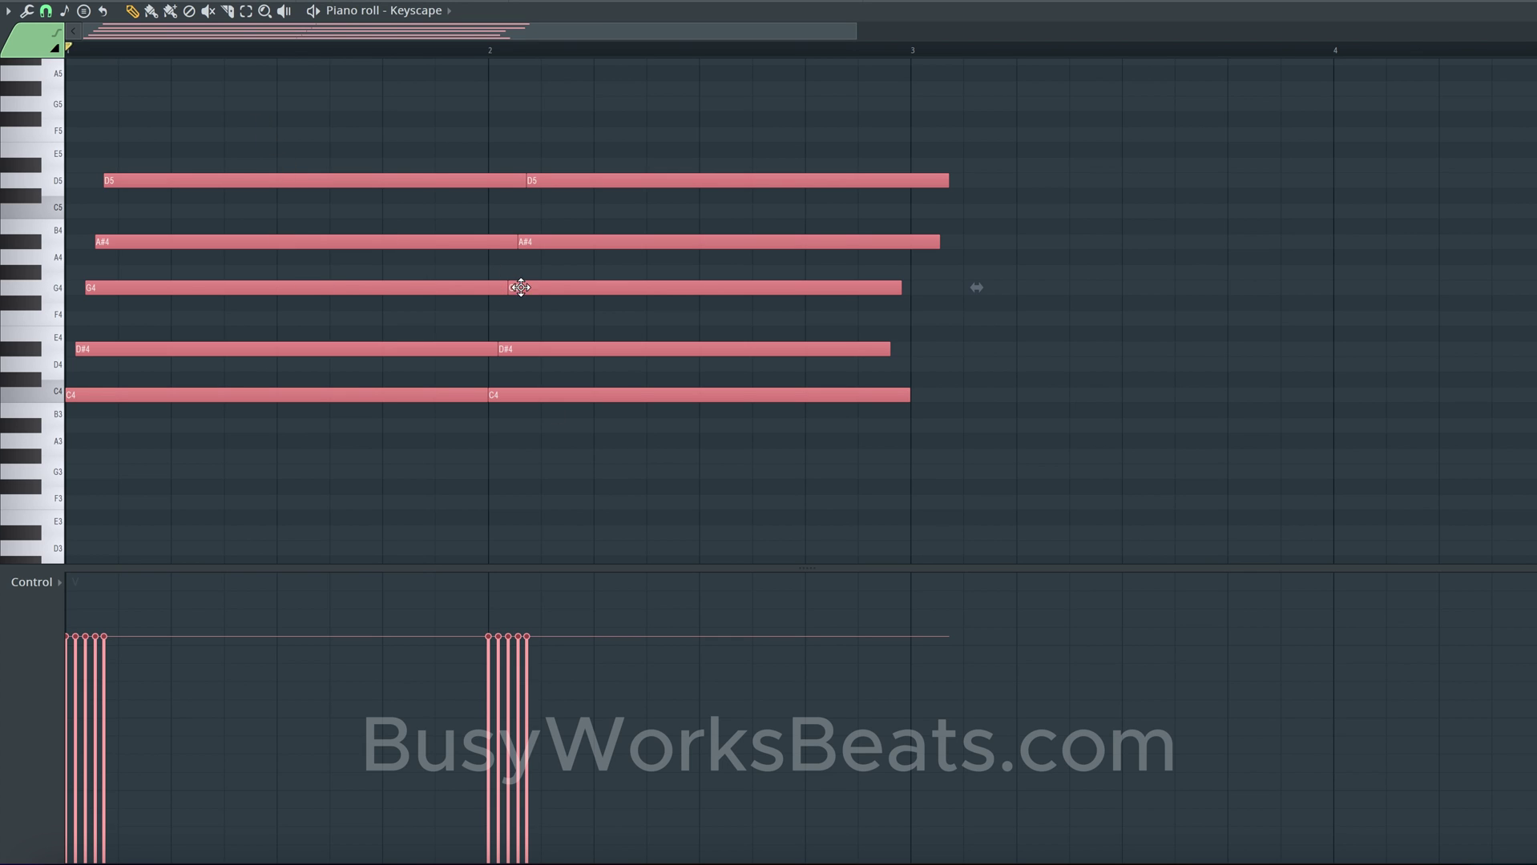
Step: Slice off the tails of the chord notes that extend past the start of bar 3
click(230, 14)
drag(919, 154, 911, 402)
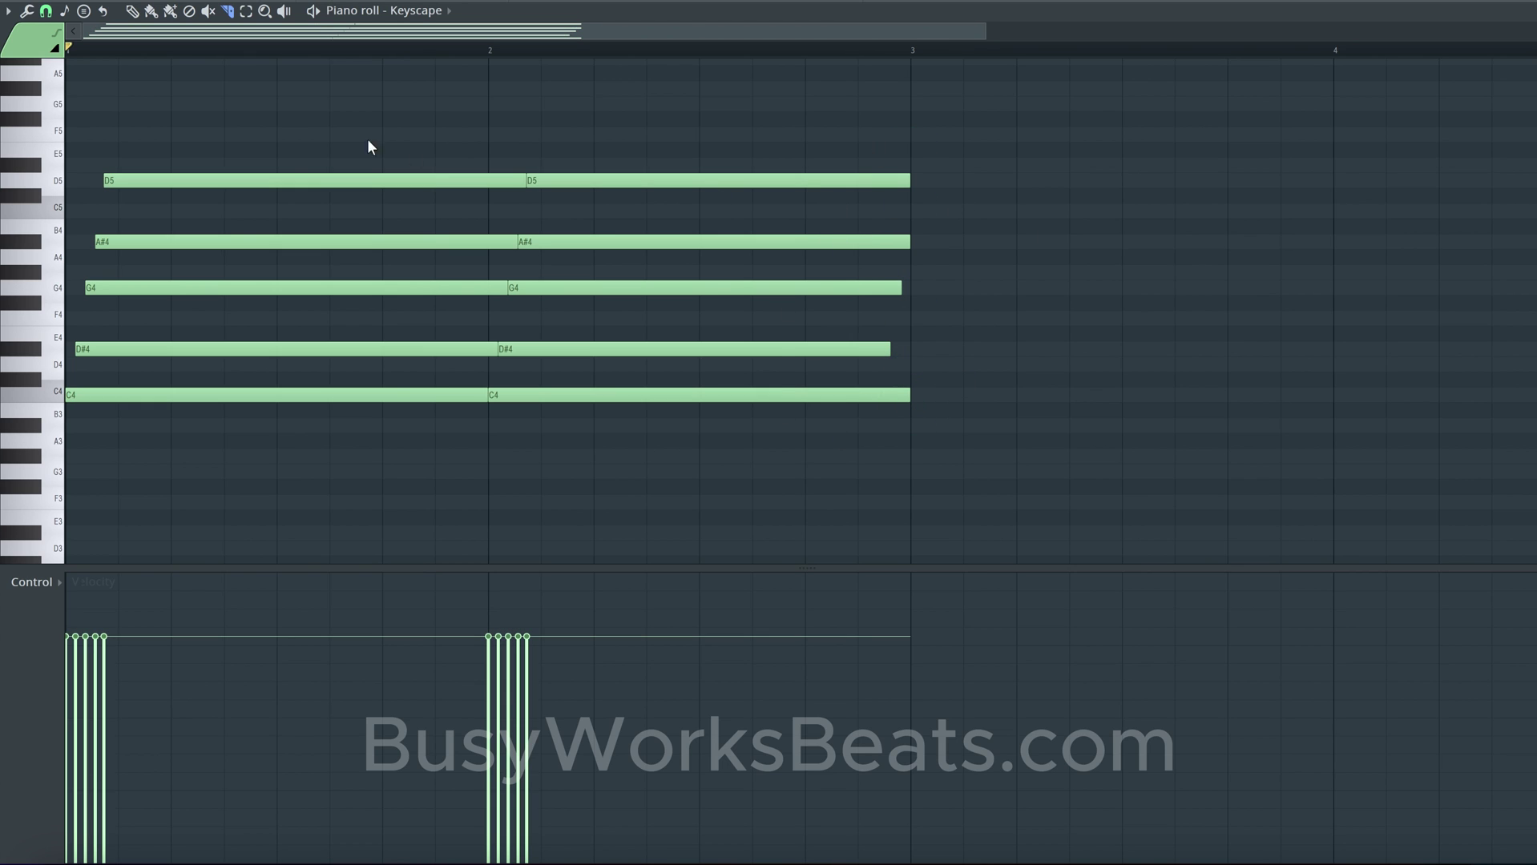
Step: Humanize the Keyscape chord notes with start time range 0.218, duration range 0.100 and velocity range 0.291
click(132, 11)
click(27, 12)
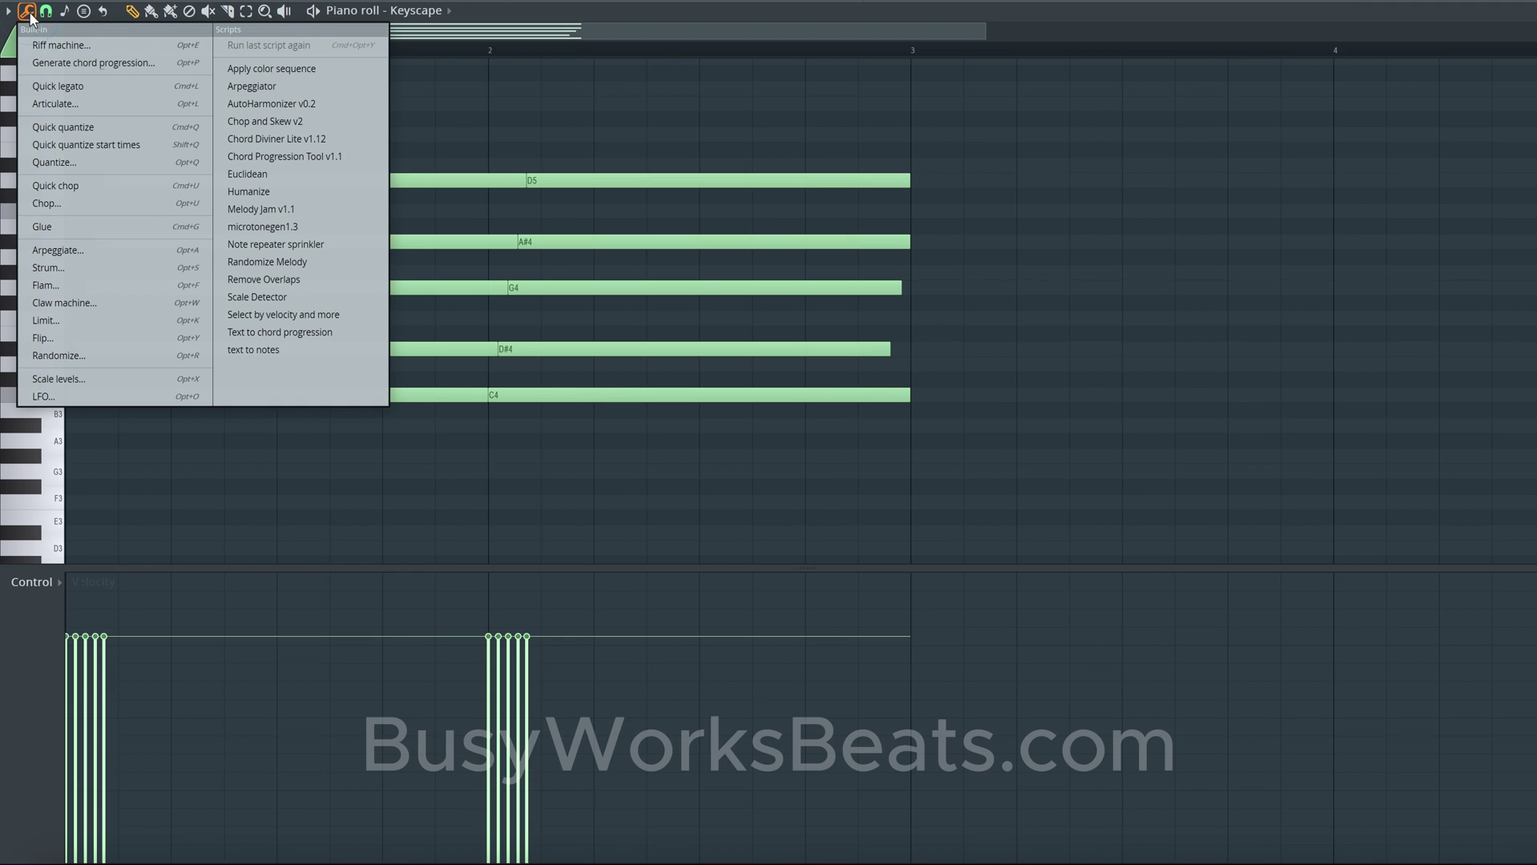
click(298, 193)
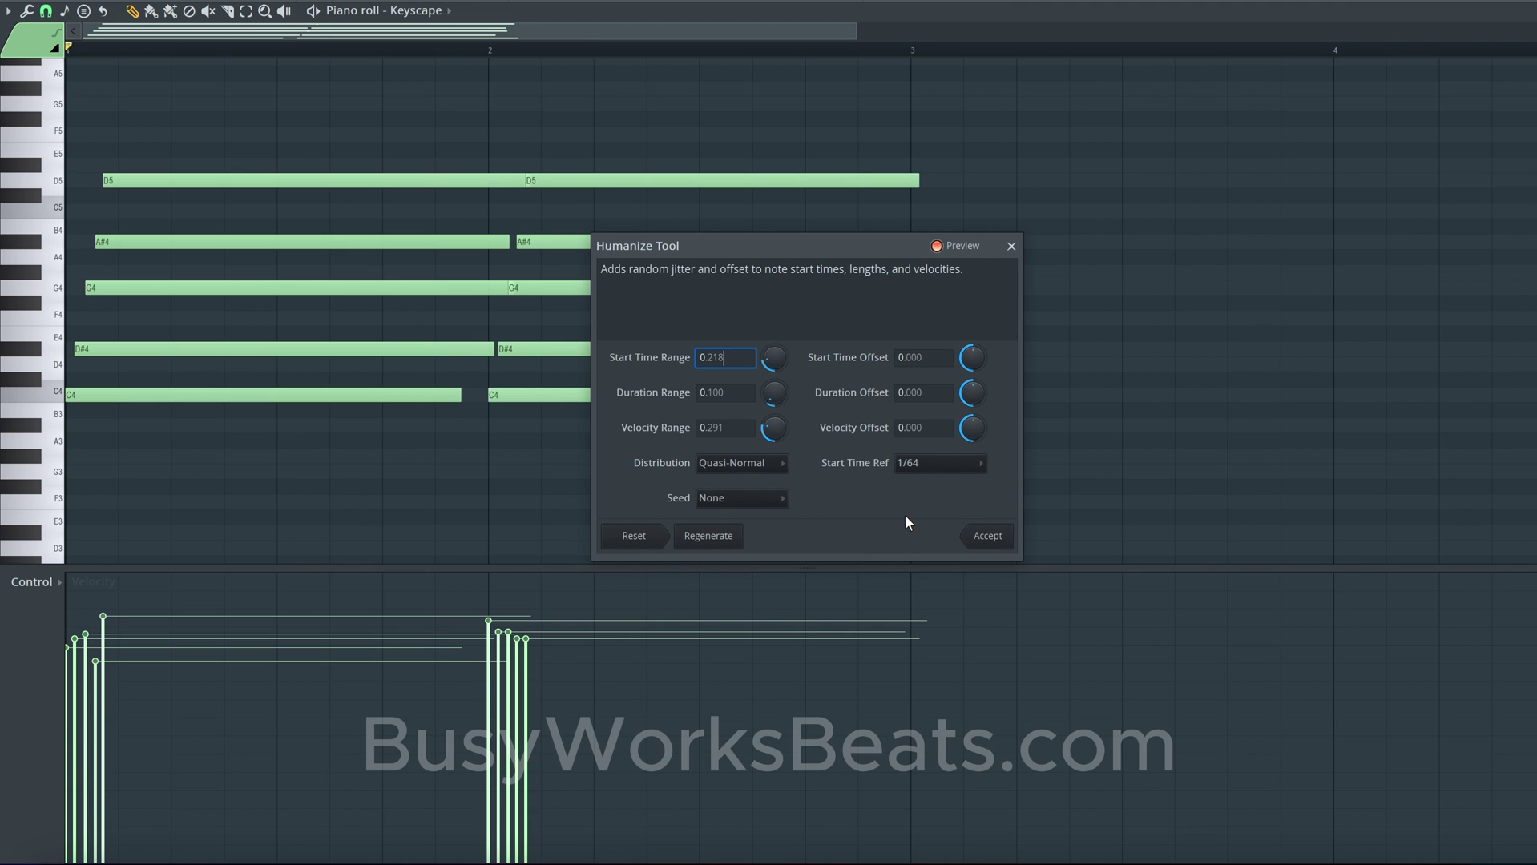
click(987, 541)
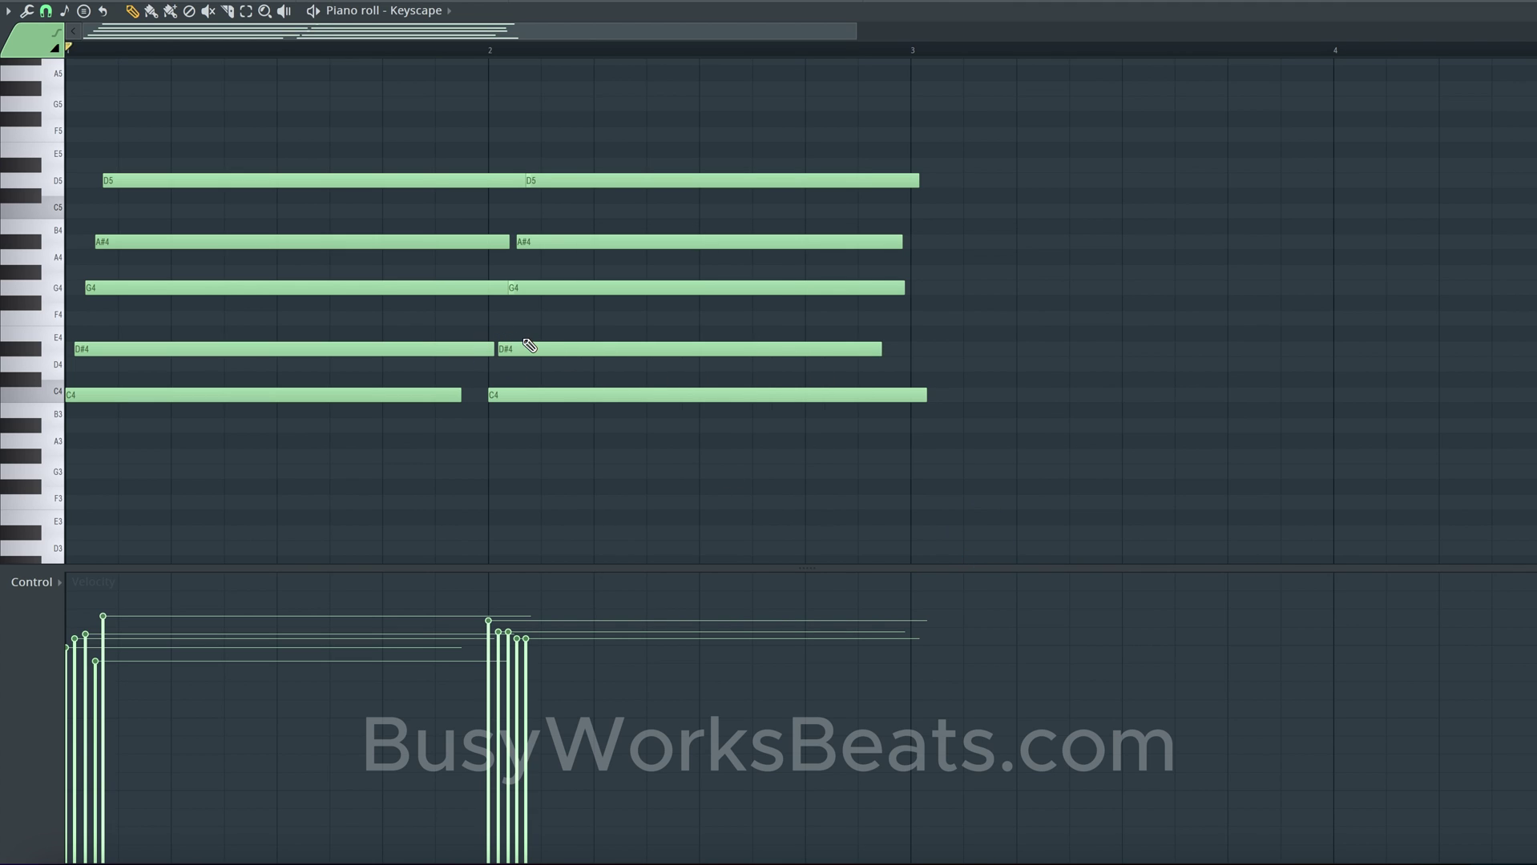
Step: Examine closely how the two G4 notes meet just after the start of bar 2
scroll(509, 310, up, 3)
scroll(640, 316, left, 3)
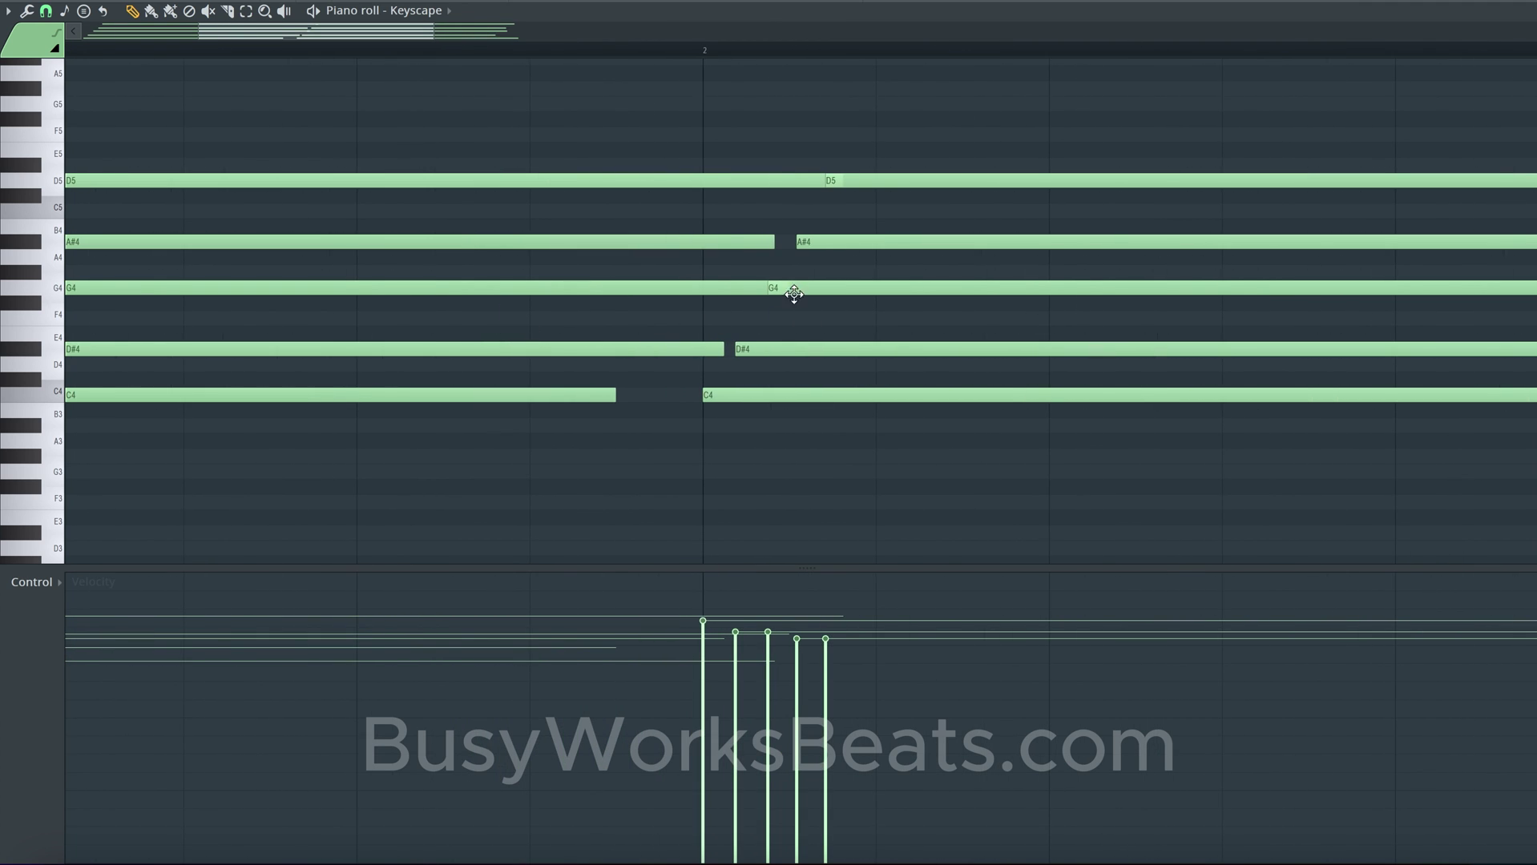
scroll(791, 304, left, 2)
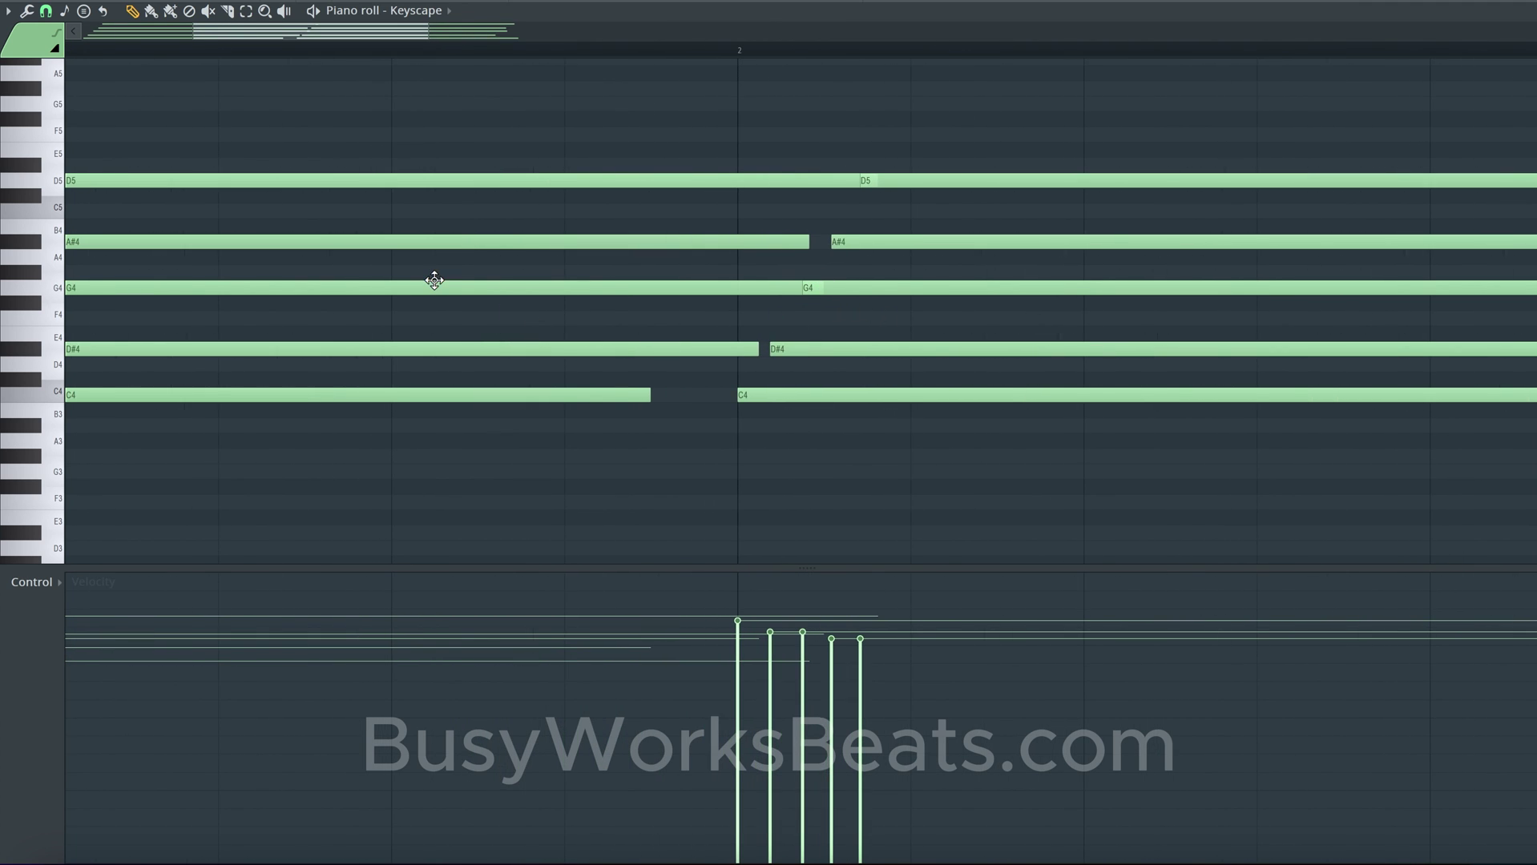
scroll(561, 288, up, 4)
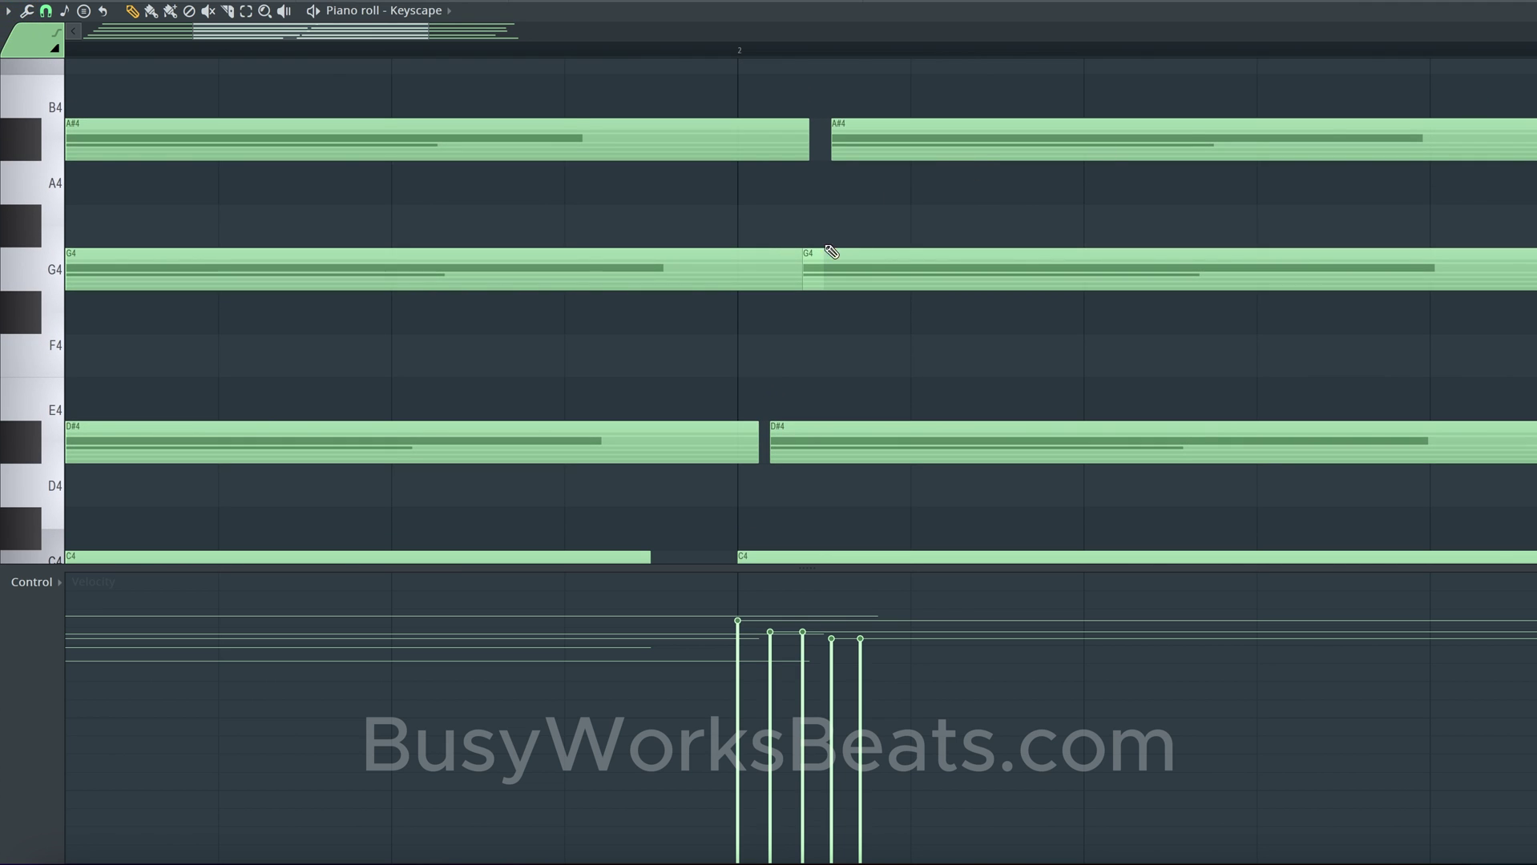
ctrl+click(831, 253)
ctrl+click(785, 260)
click(868, 261)
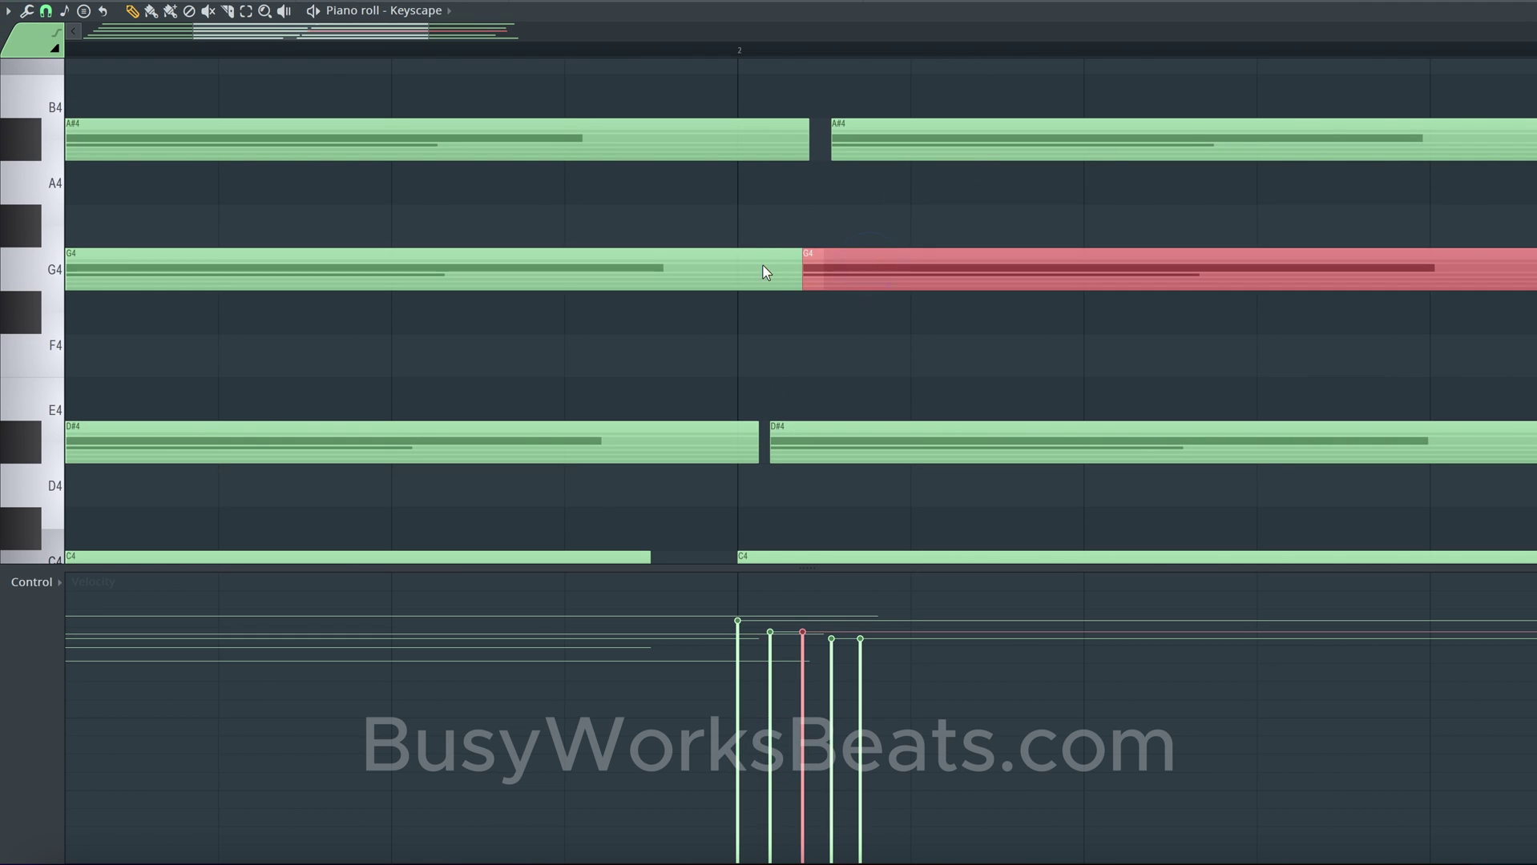
ctrl+click(765, 268)
ctrl+click(877, 266)
ctrl+click(765, 268)
ctrl+click(888, 266)
ctrl+click(758, 266)
ctrl+click(880, 268)
ctrl+click(762, 276)
ctrl+click(825, 273)
alt+scroll(825, 273, down, 4)
ctrl+scroll(1181, 208, down, 4)
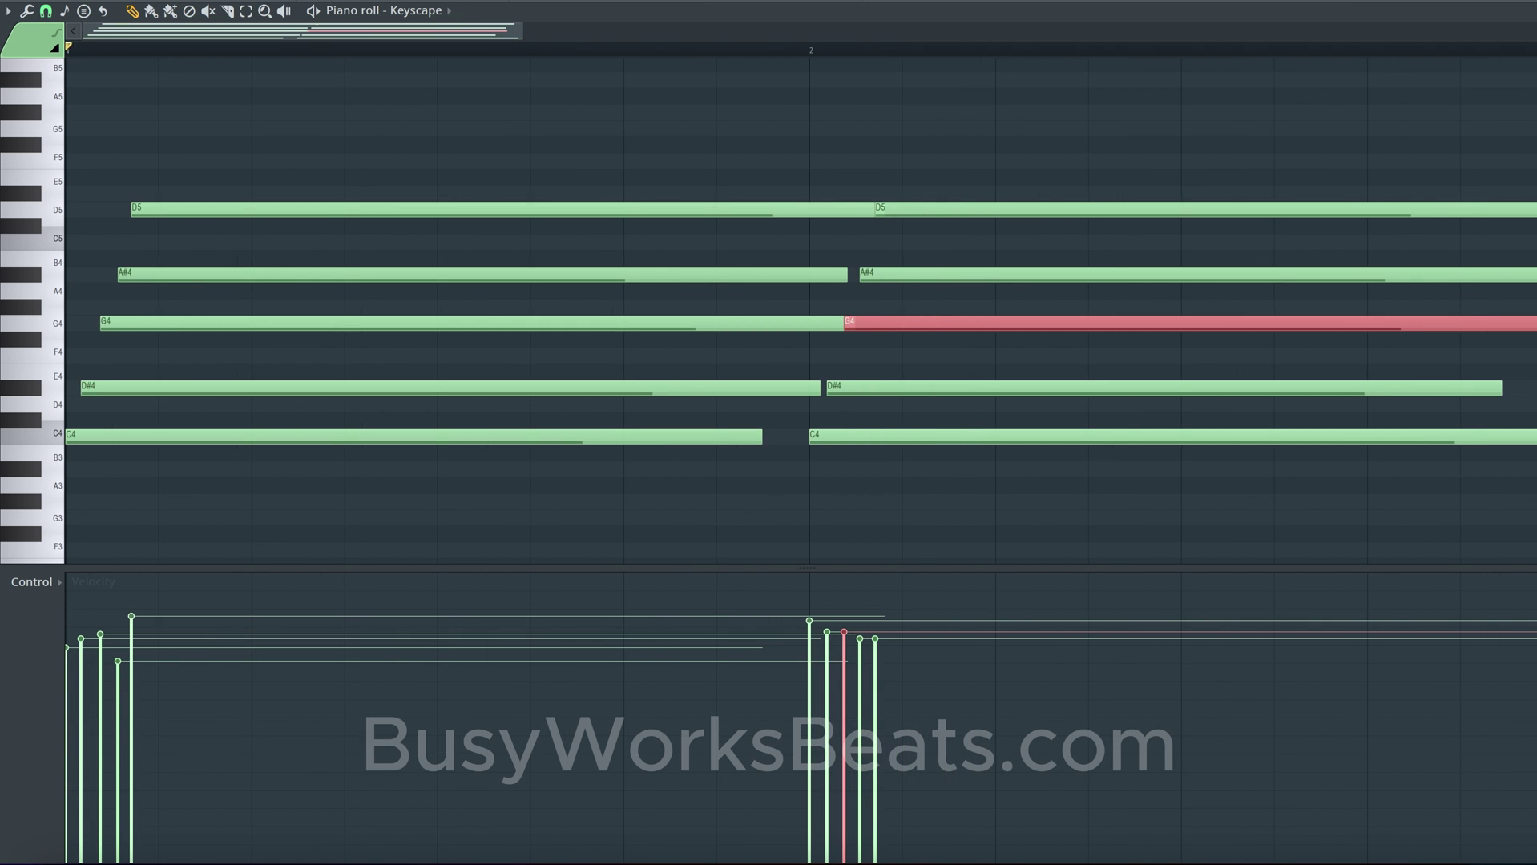
alt+scroll(801, 325, up, 4)
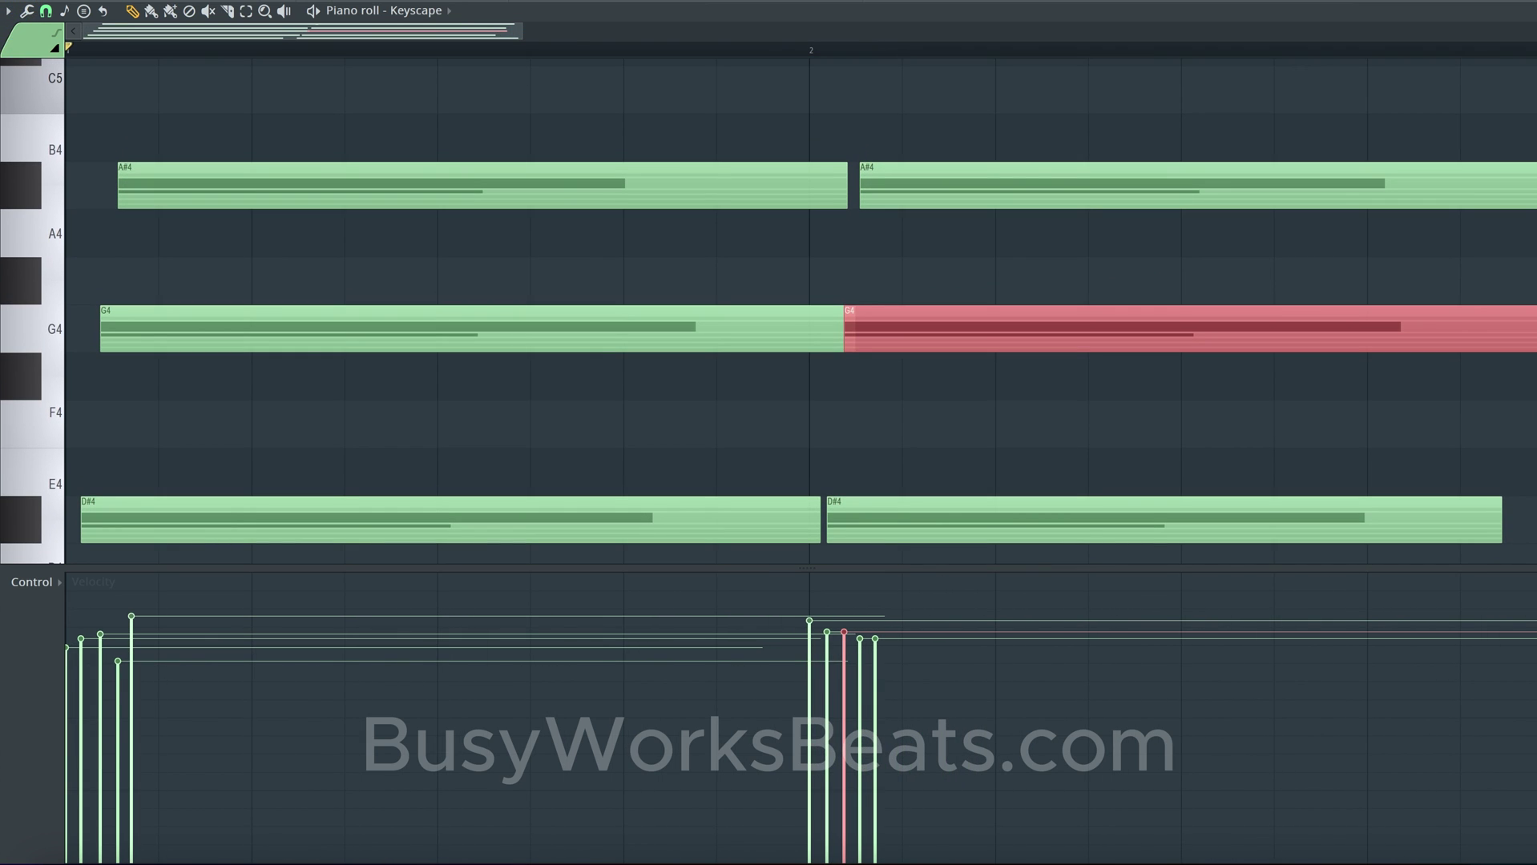
alt+scroll(801, 325, up, 1)
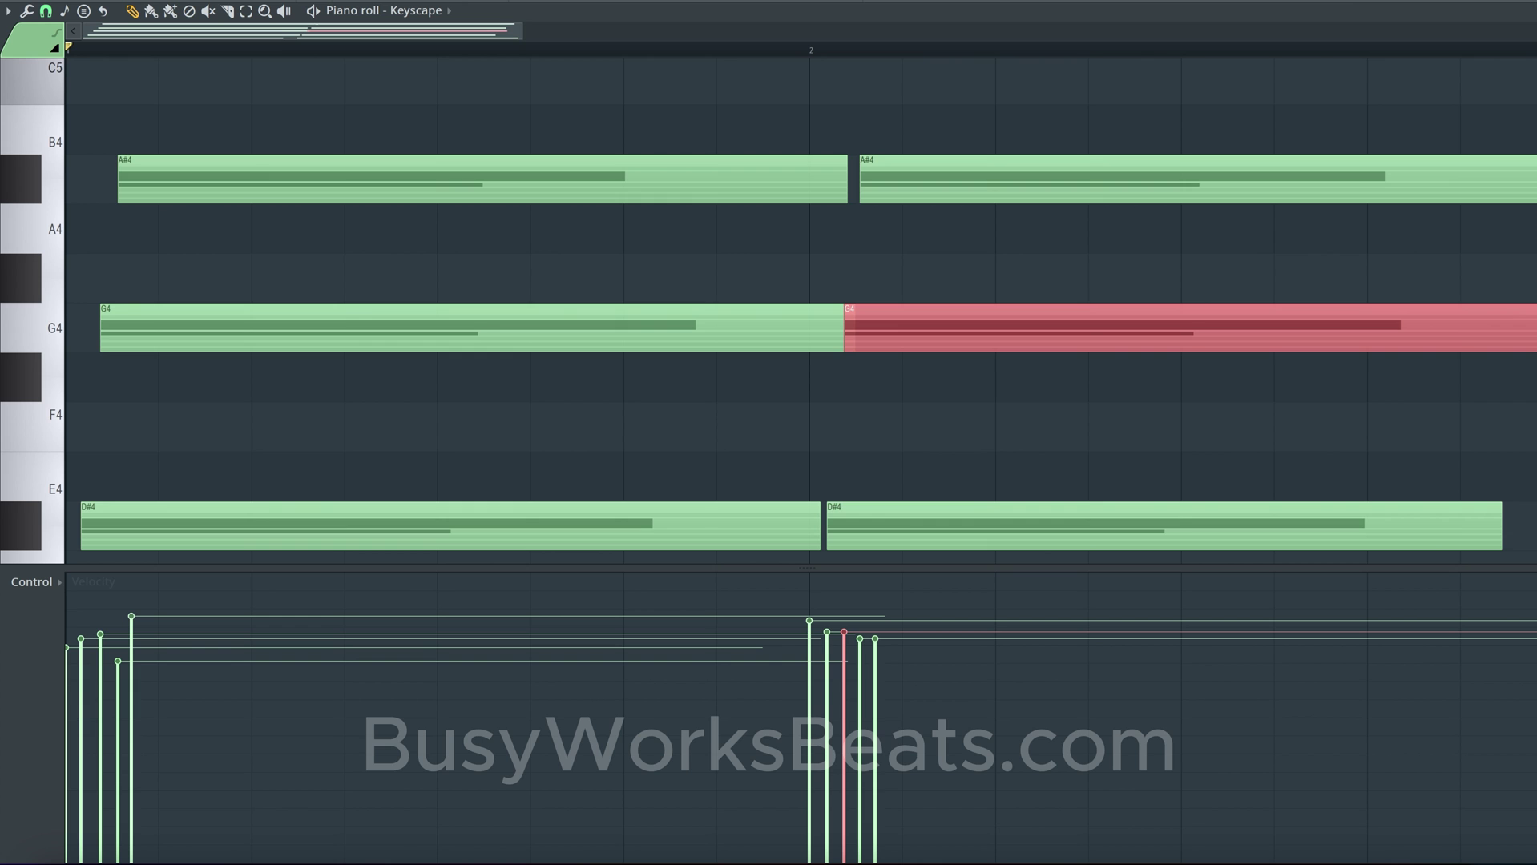
alt+scroll(801, 324, down, 3)
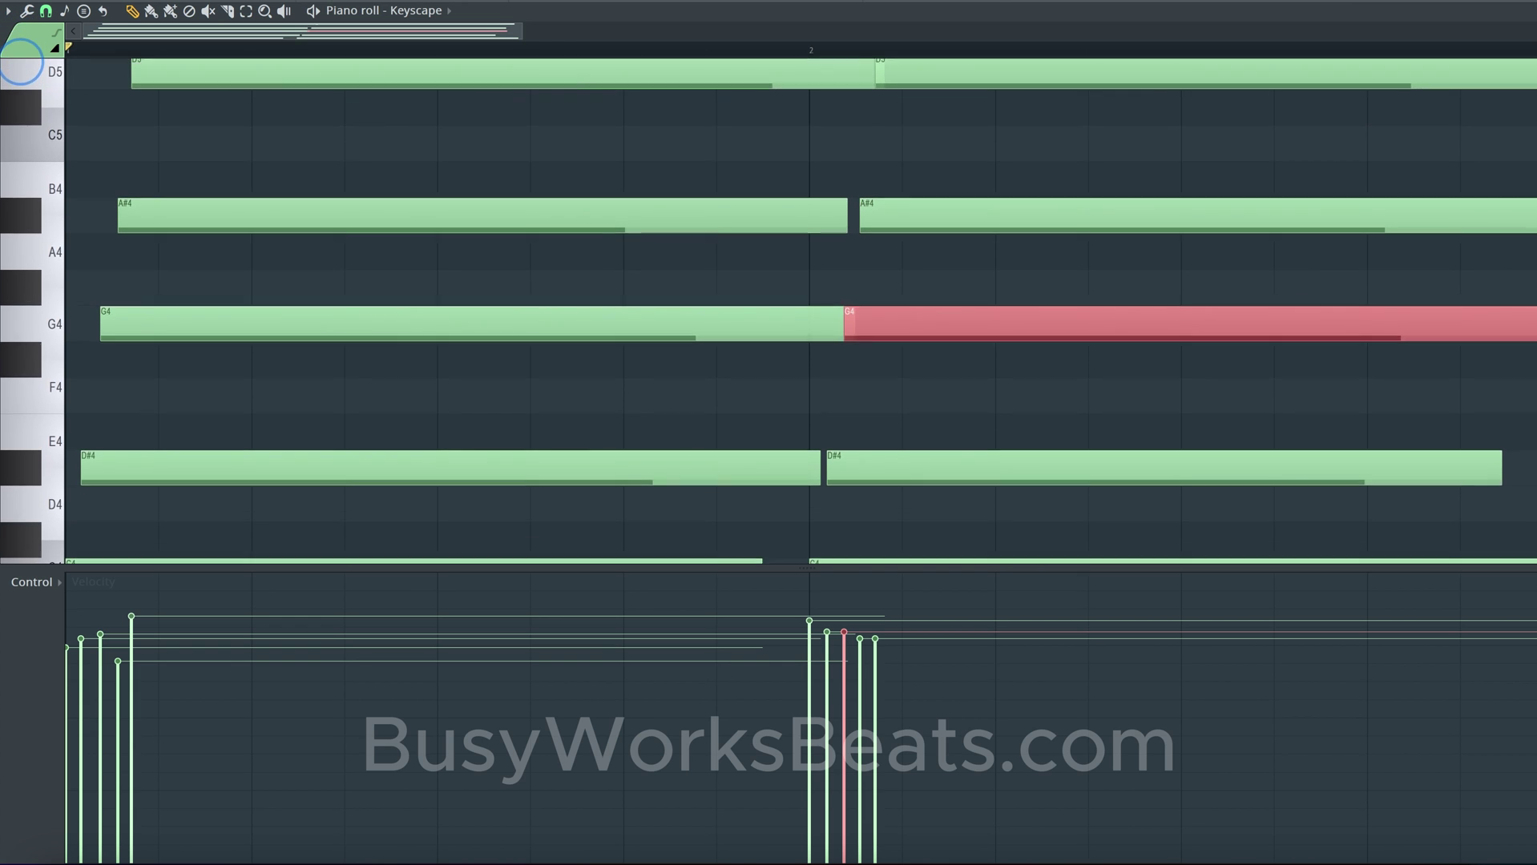
alt+scroll(801, 325, up, 2)
alt+scroll(801, 324, down, 2)
alt+scroll(801, 325, up, 2)
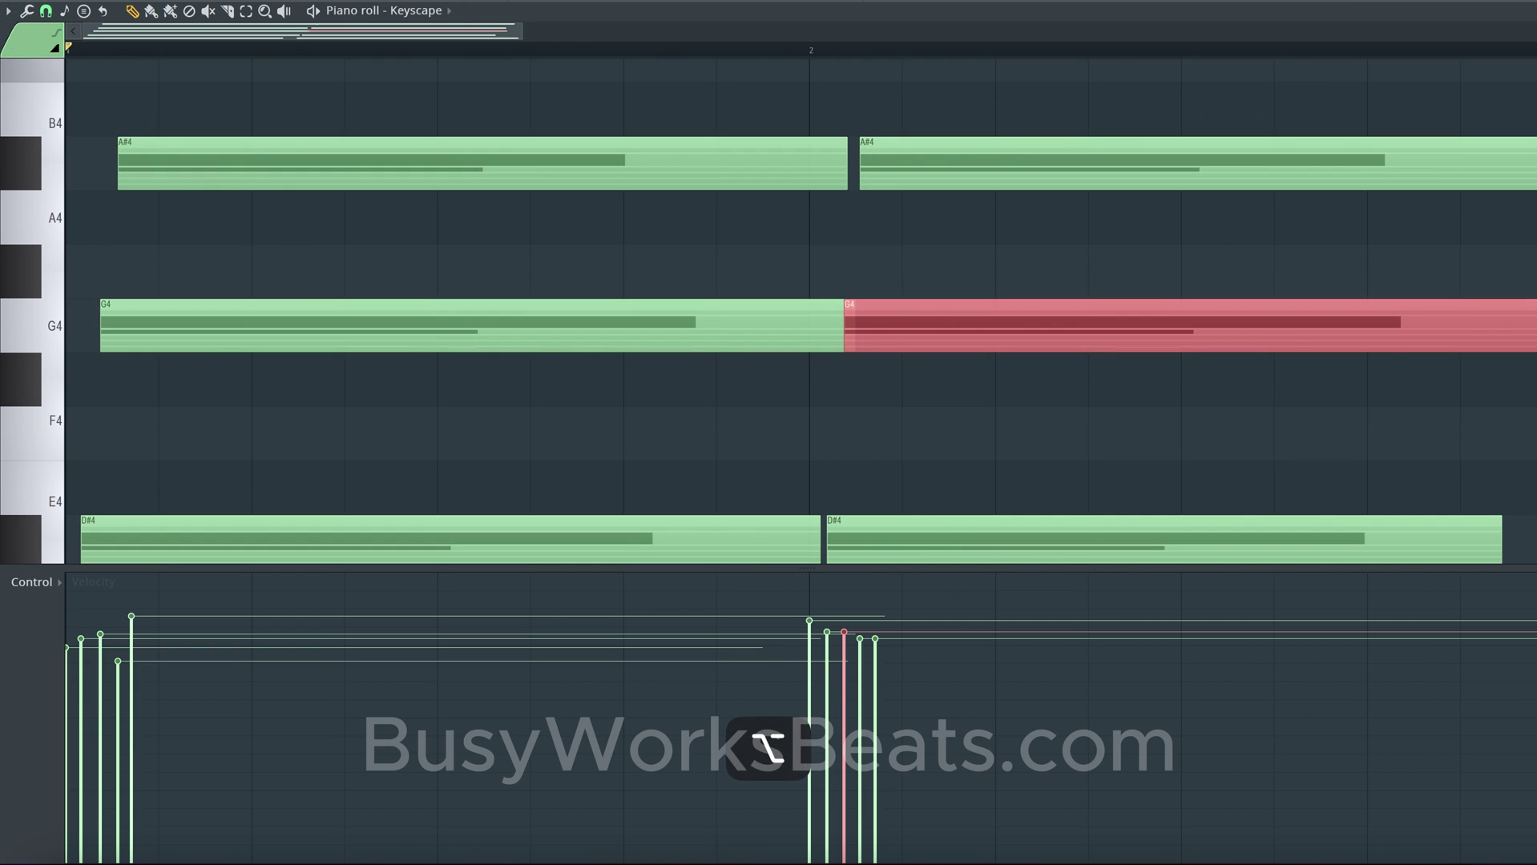
alt+scroll(801, 324, down, 3)
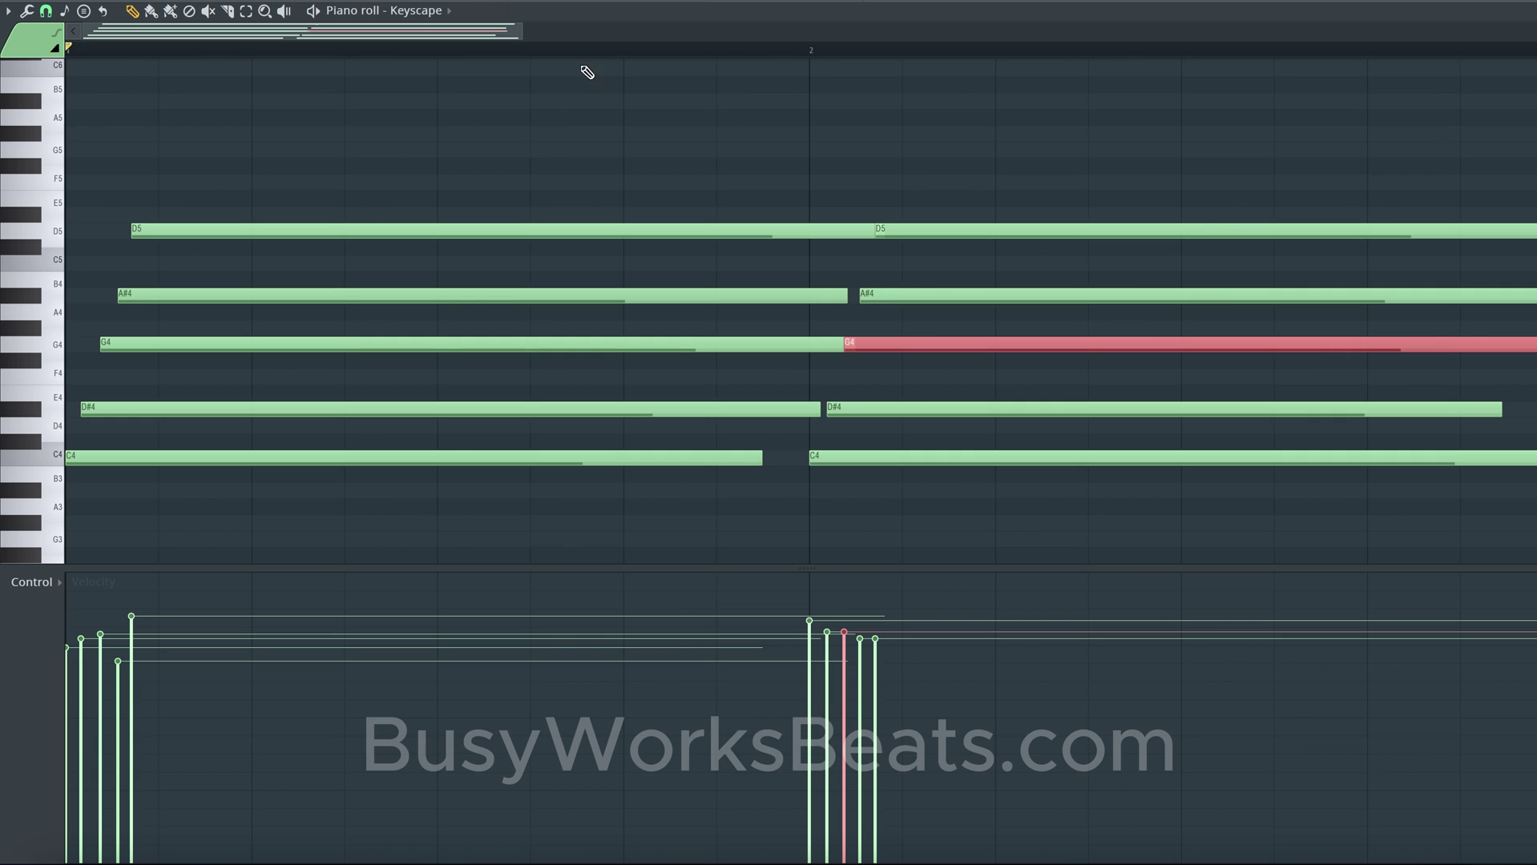
Step: Play back the humanized chords and check both G4 notes for an audible overlap after bar 2
drag(525, 29, 638, 106)
ctrl+scroll(685, 349, down, 2)
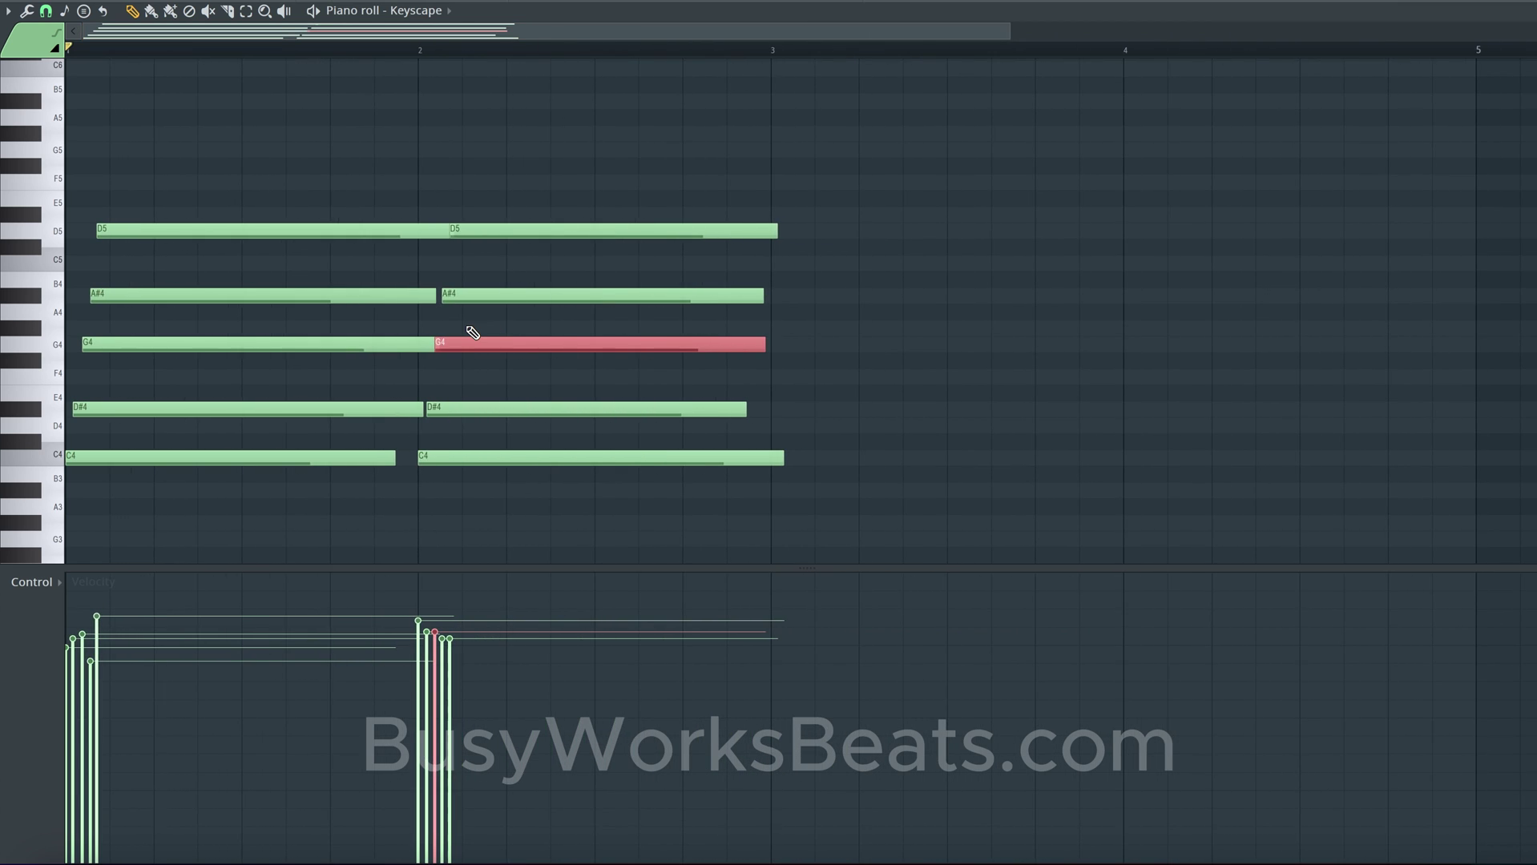
ctrl+scroll(473, 332, up, 4)
key(space)
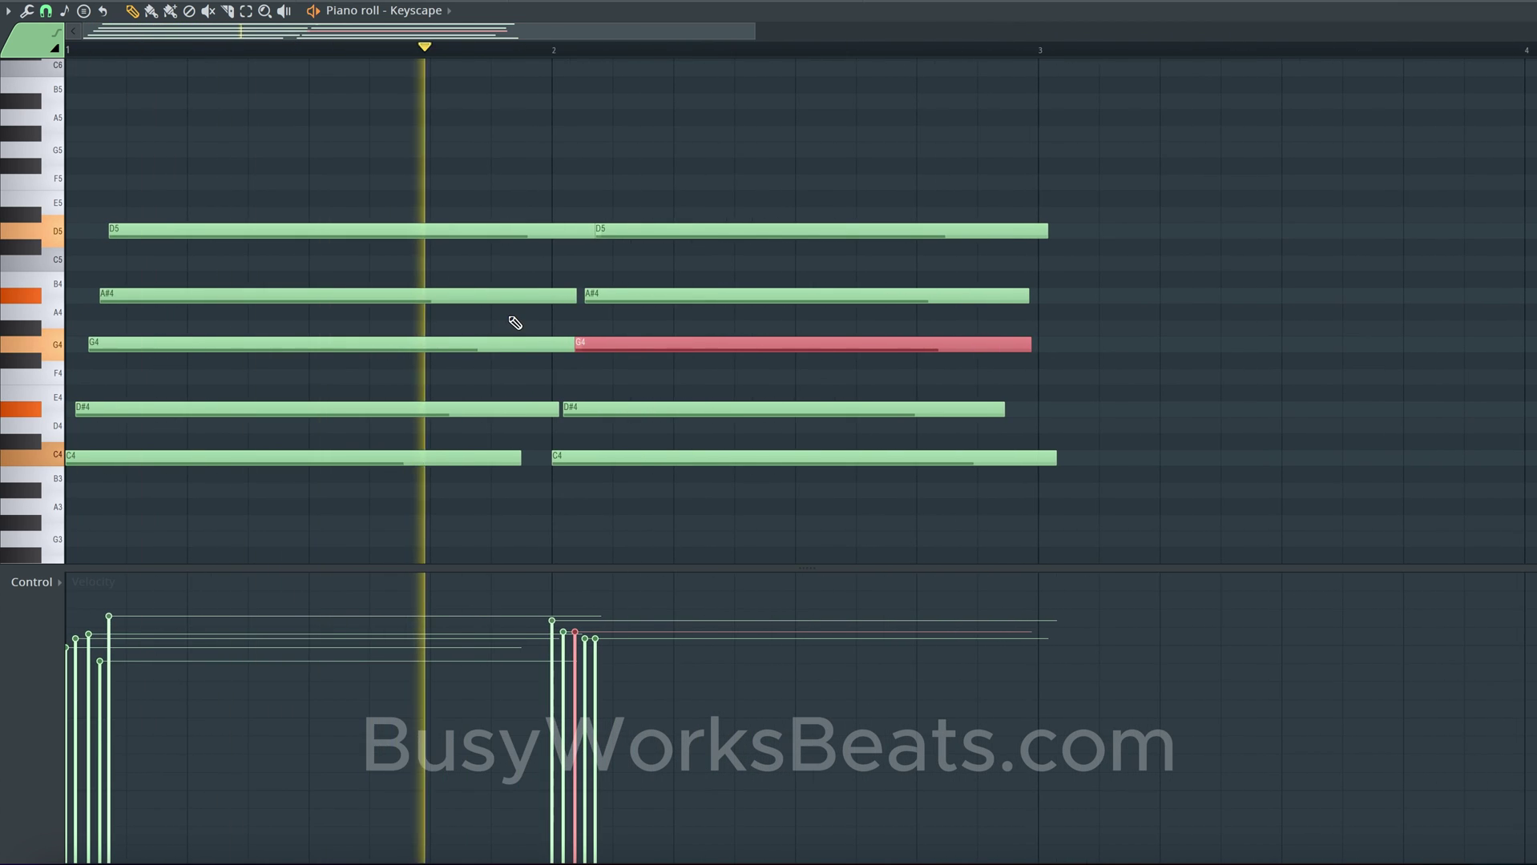
key(space)
ctrl+drag(565, 341, 581, 349)
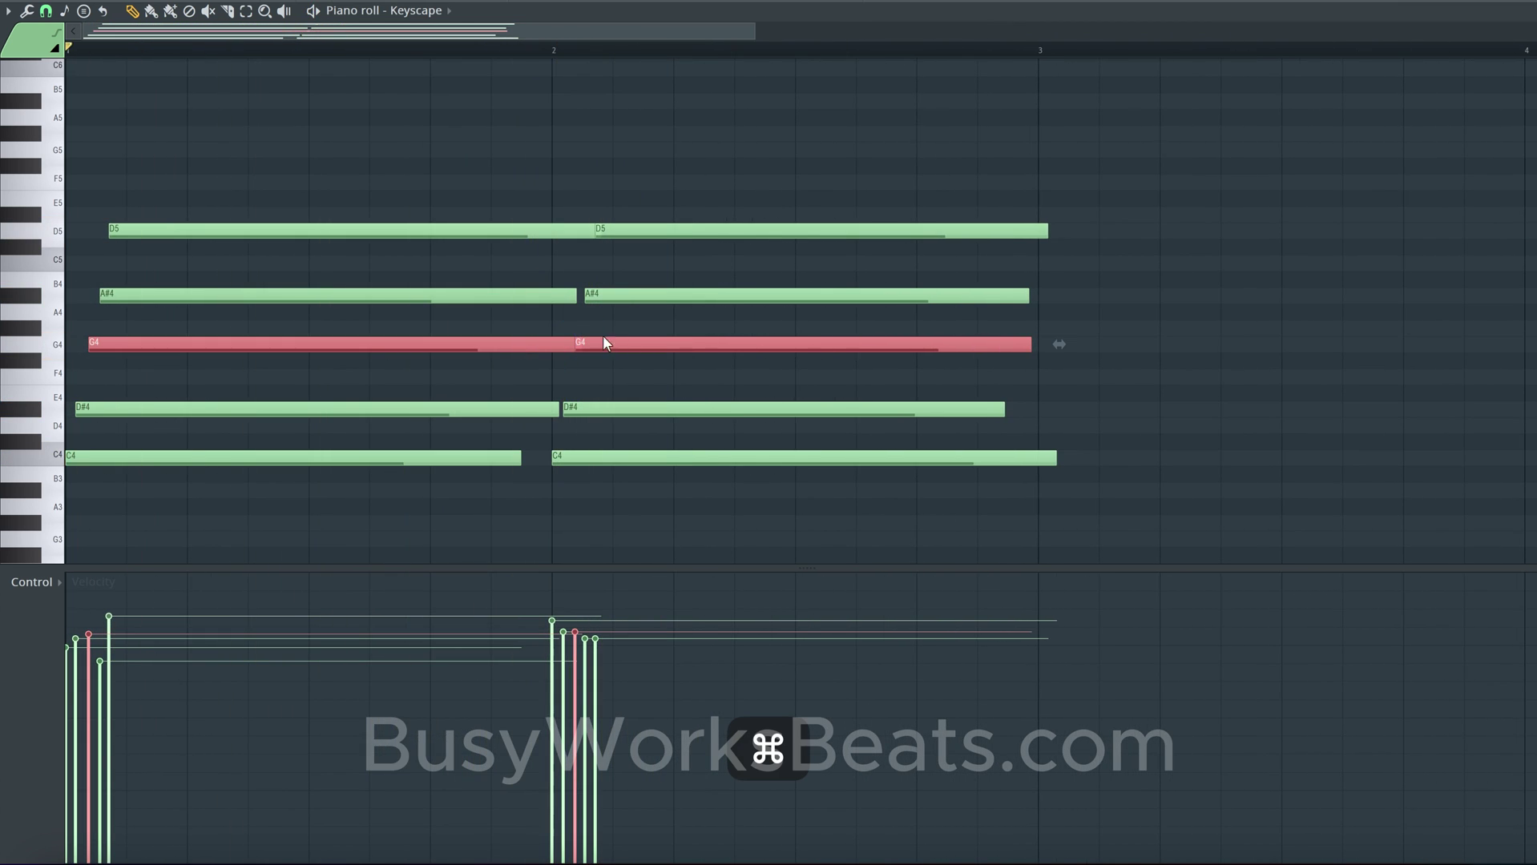
key(space)
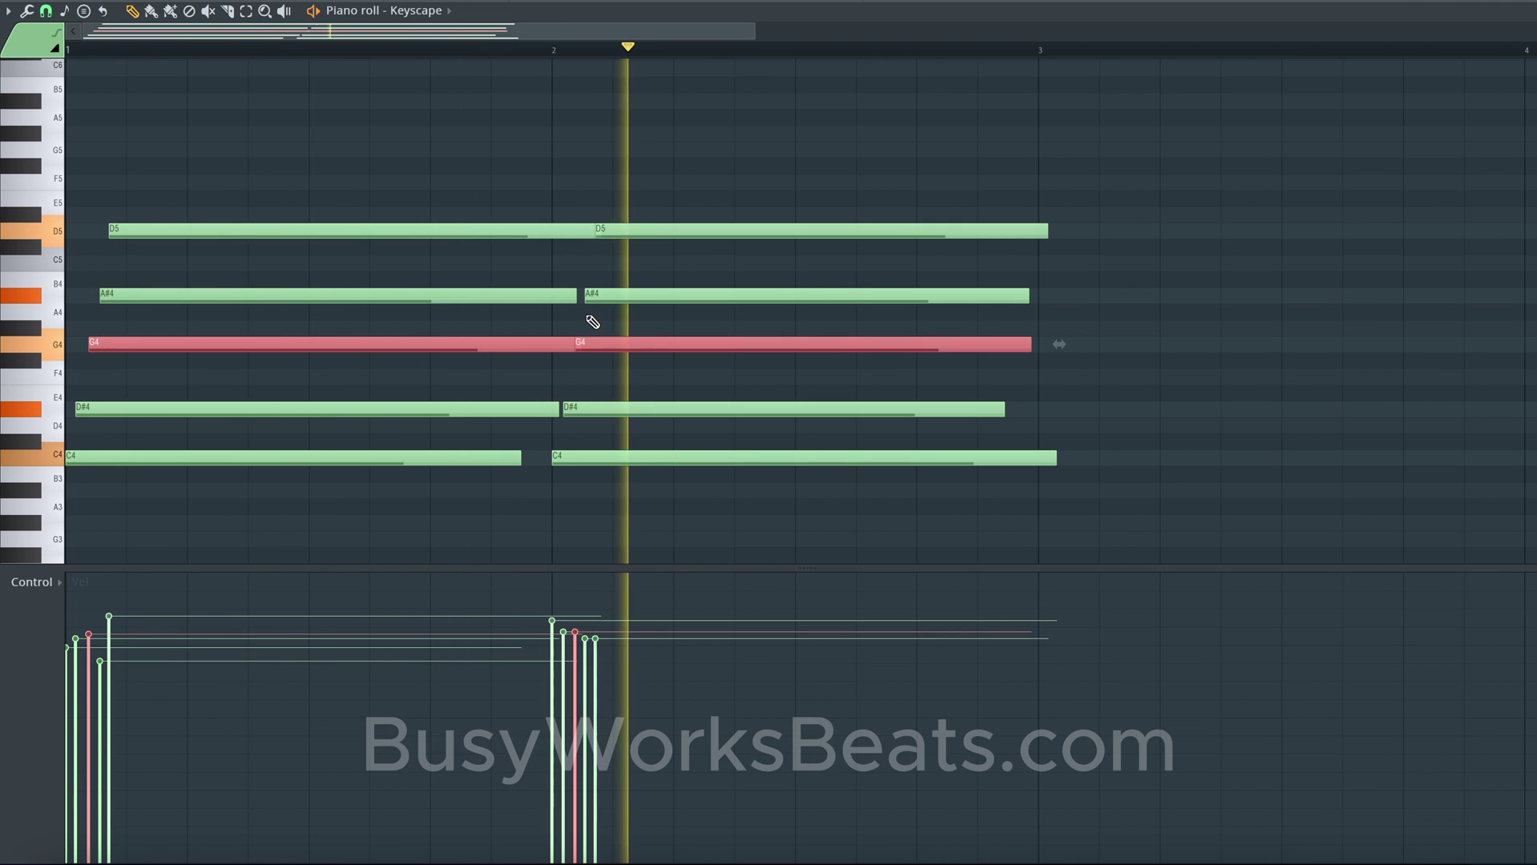
key(space)
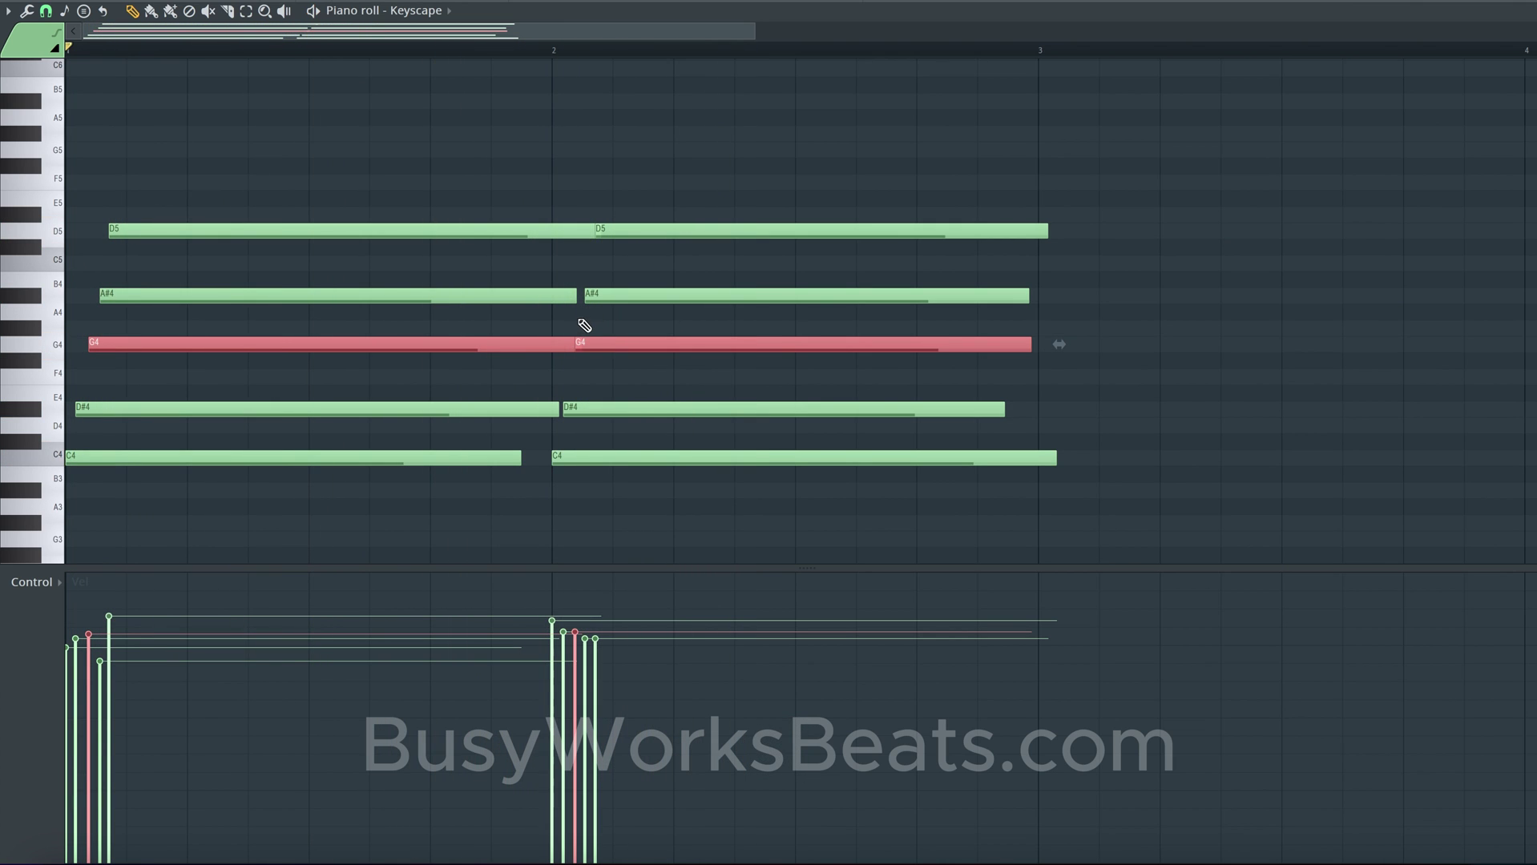
Step: Remove the overlaps between all chord notes with the note end time option set to Max, and play back the result
click(574, 326)
click(28, 13)
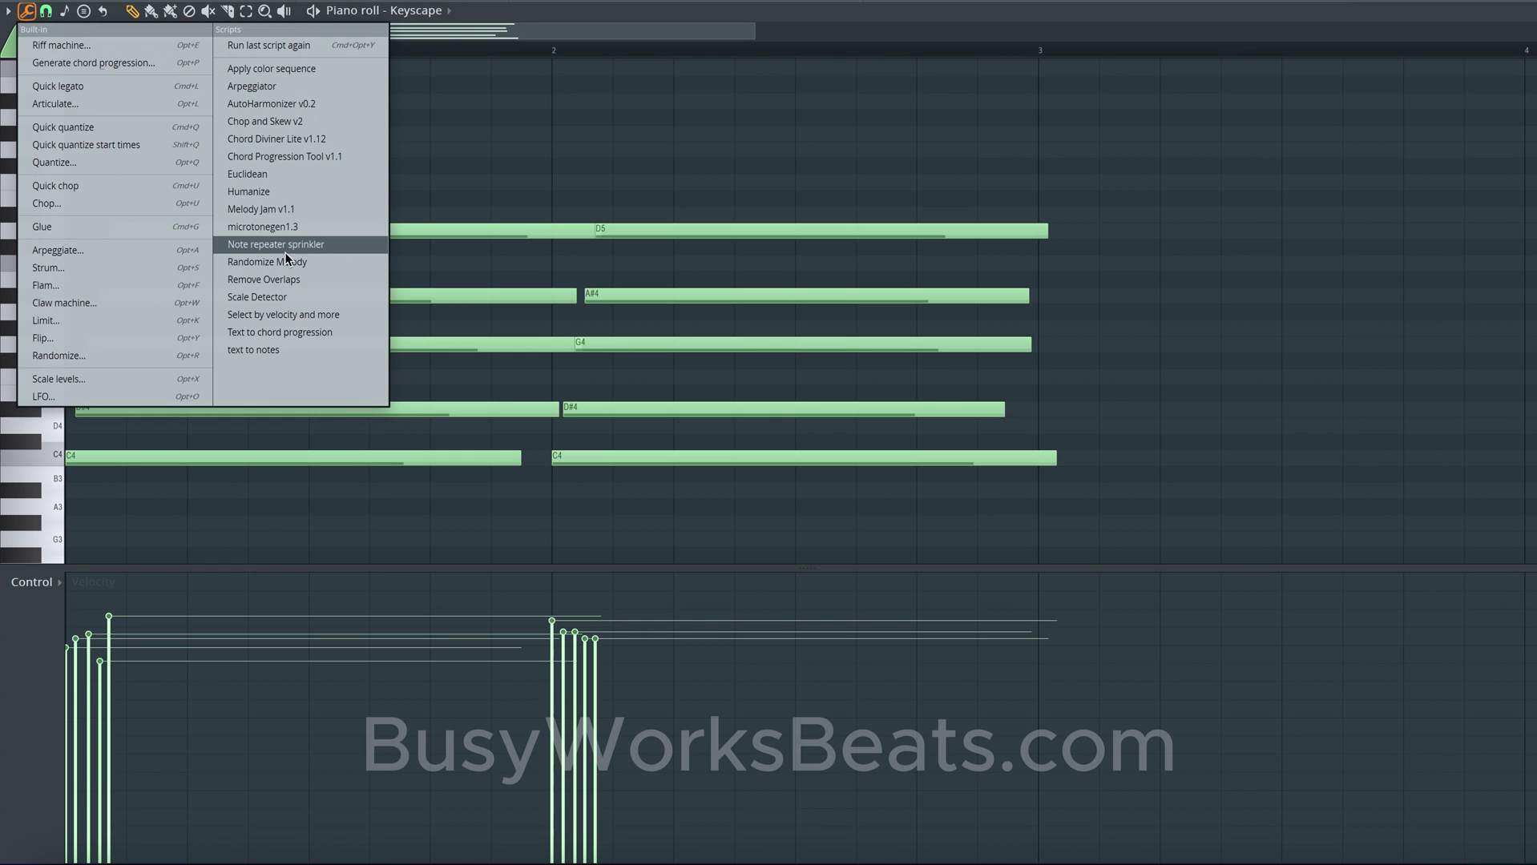
click(298, 279)
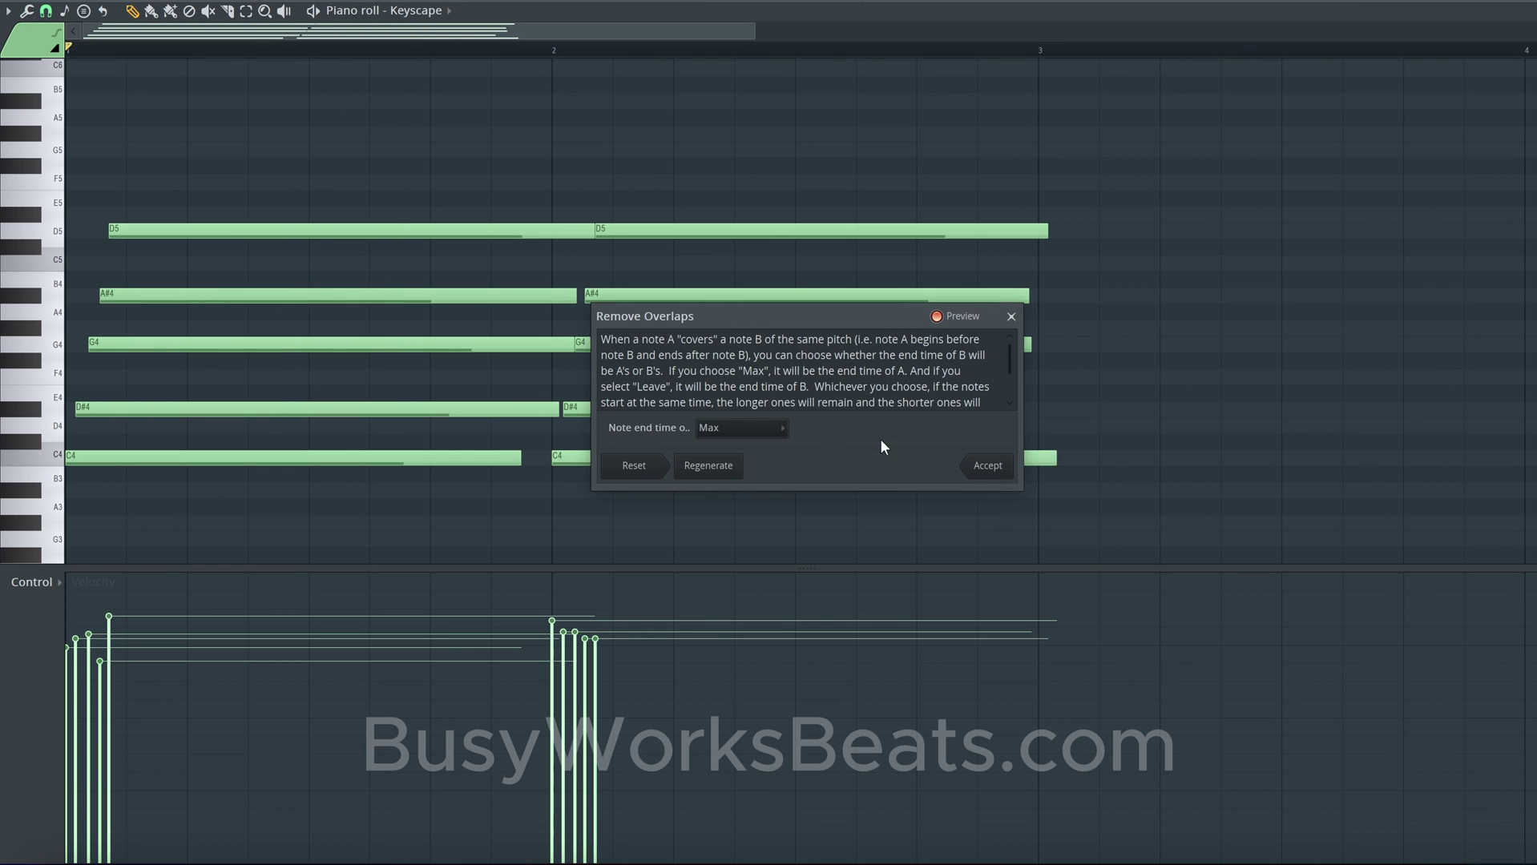
click(1001, 468)
key(space)
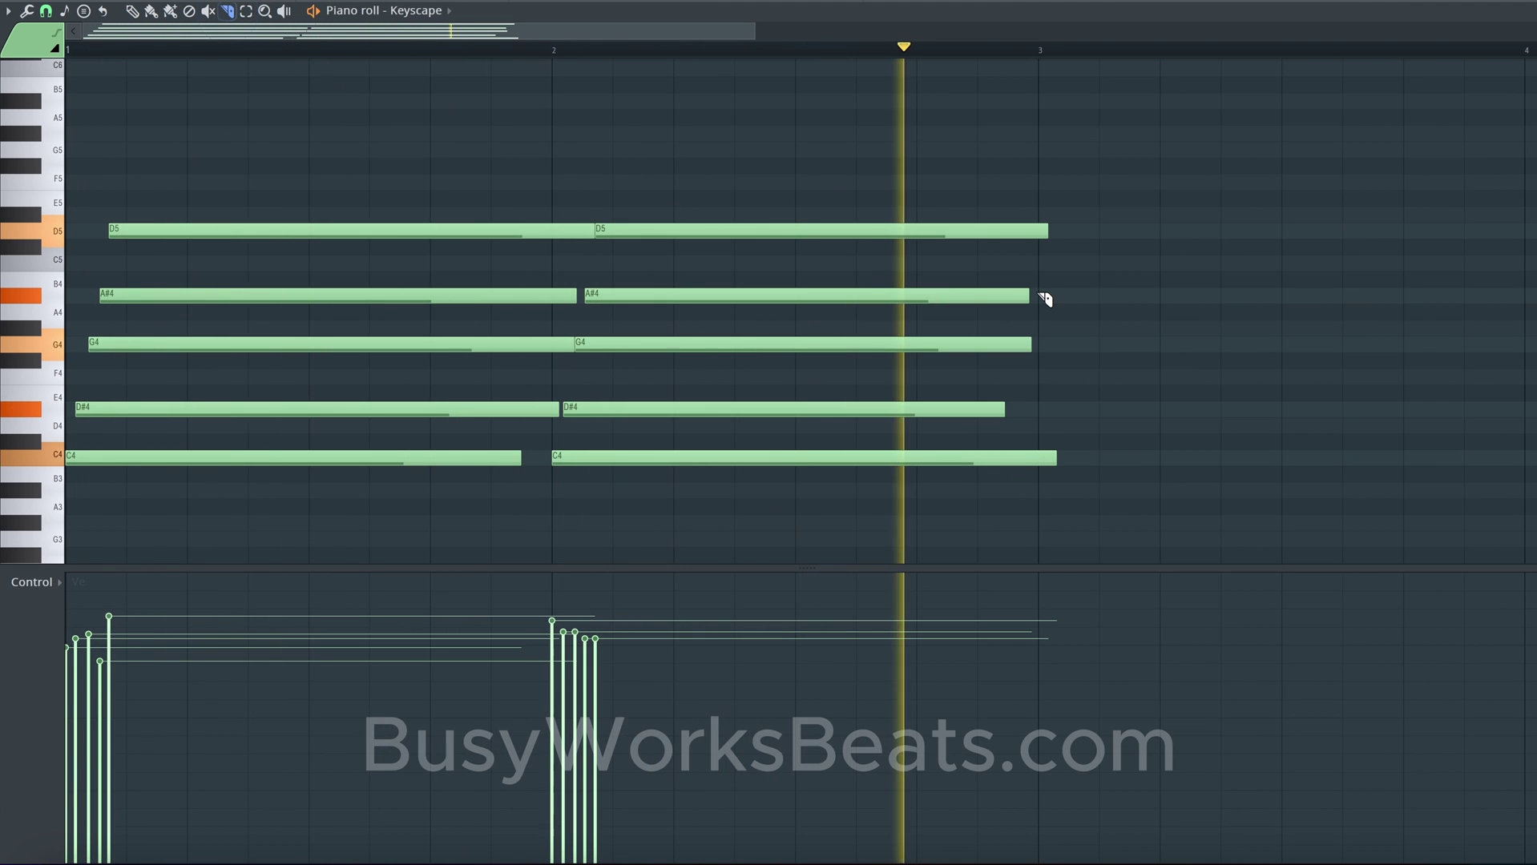
key(space)
Step: Slice off the D5 and C4 note tails that extend past bar 3 and play back the chords
drag(1041, 210, 1029, 473)
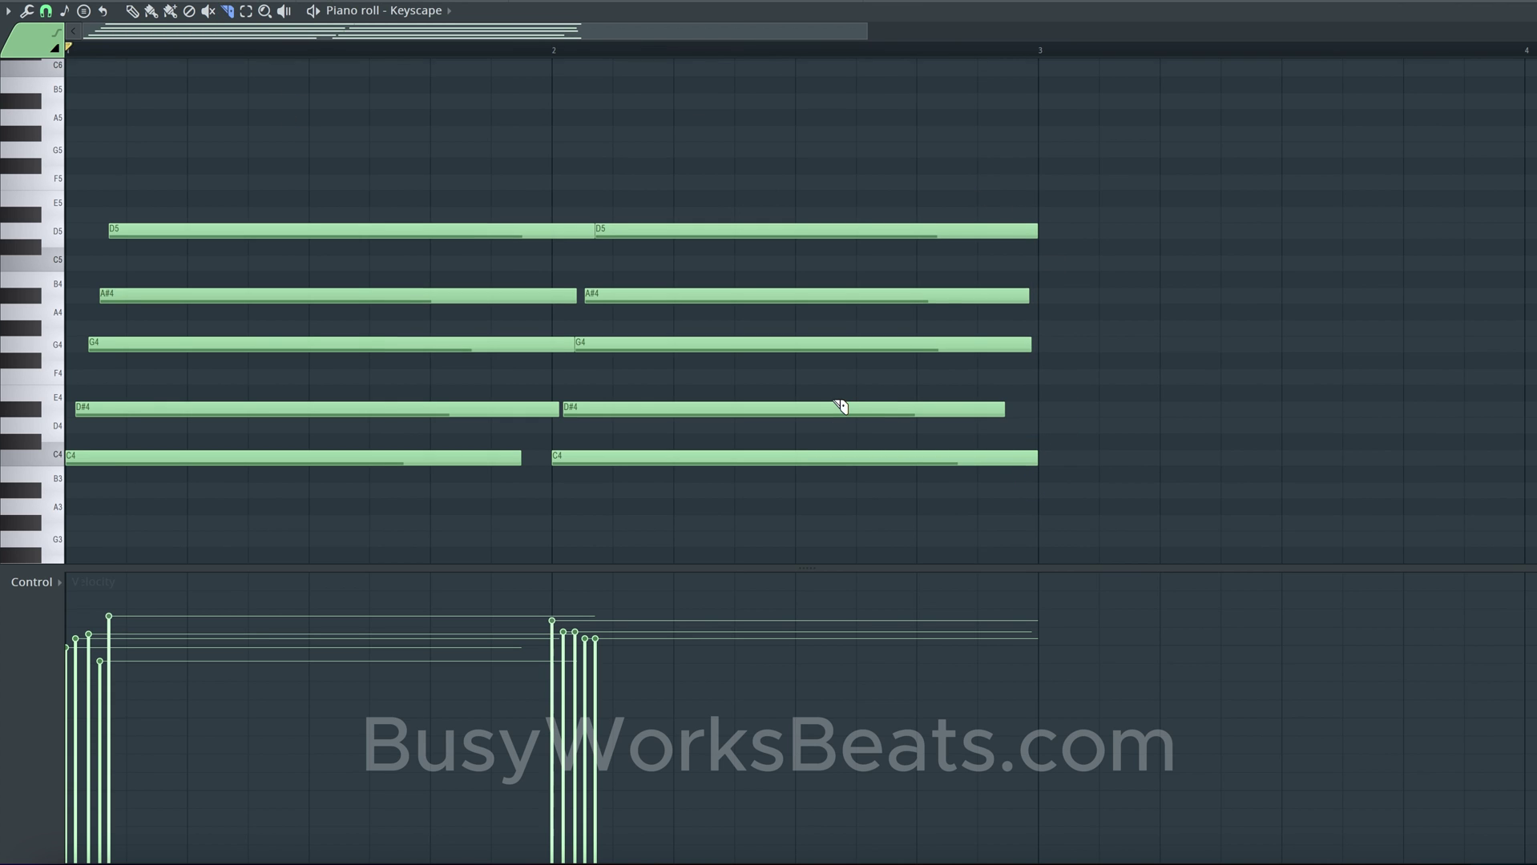
key(space)
scroll(833, 406, down, 4)
scroll(833, 405, up, 2)
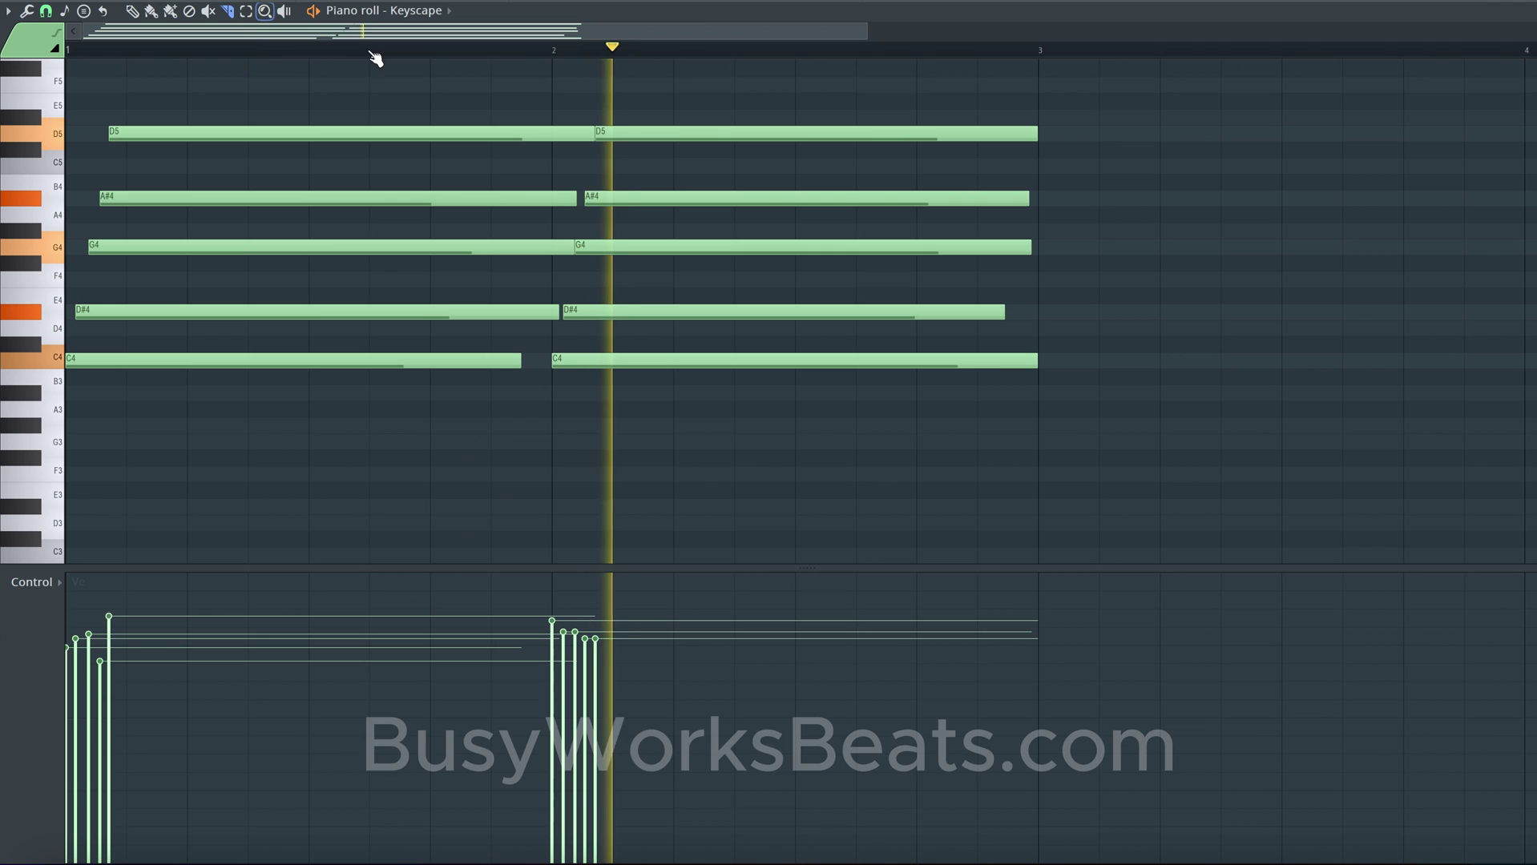
key(space)
Step: Duplicate both C4 root notes one octave lower, at C3
key(p)
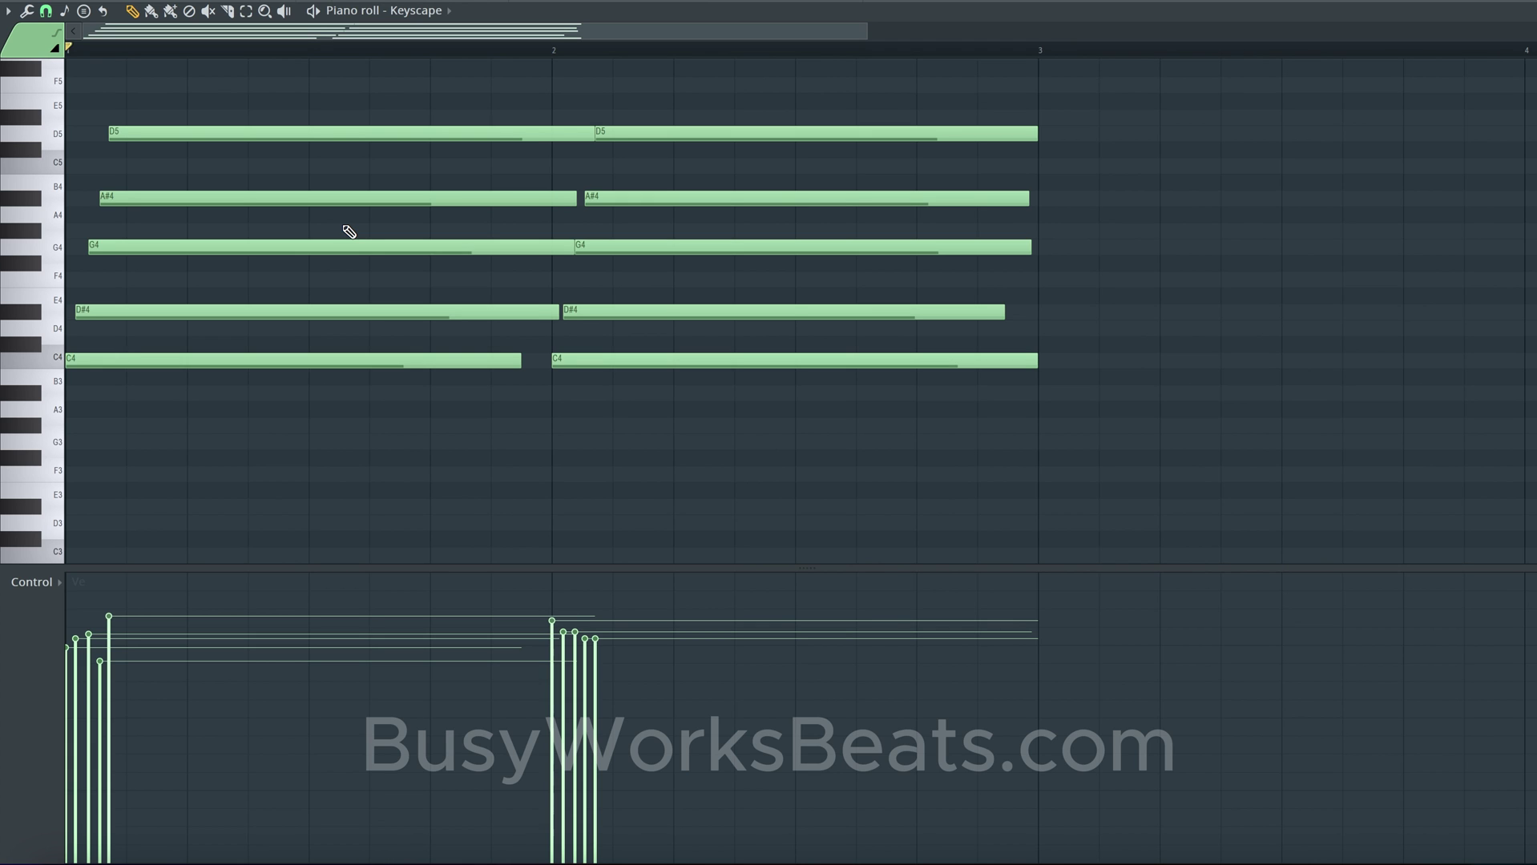
scroll(457, 397, up, 2)
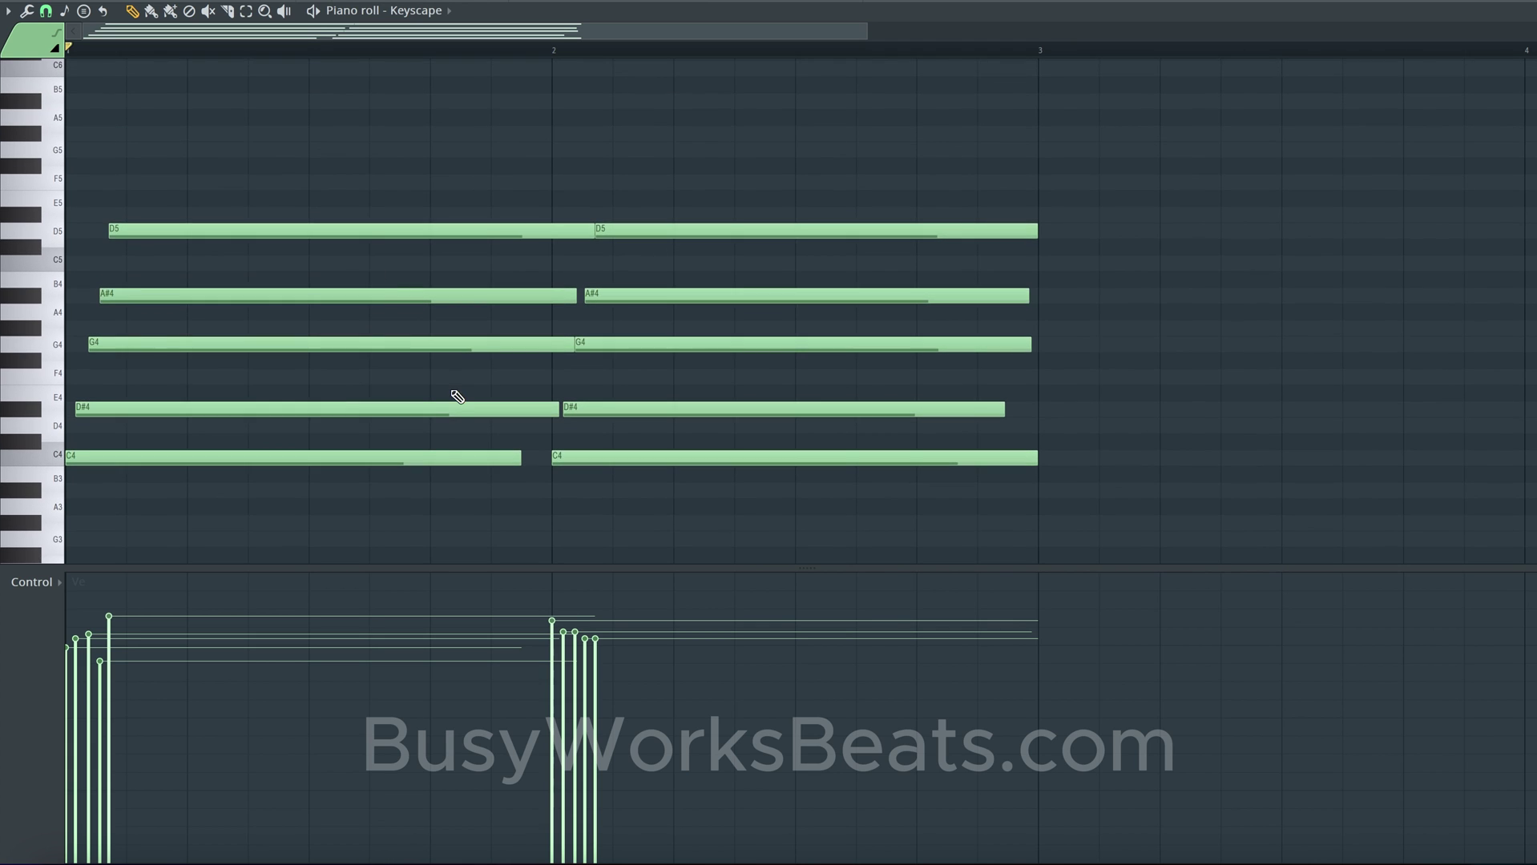
drag(634, 433, 329, 461)
drag(660, 479, 414, 453)
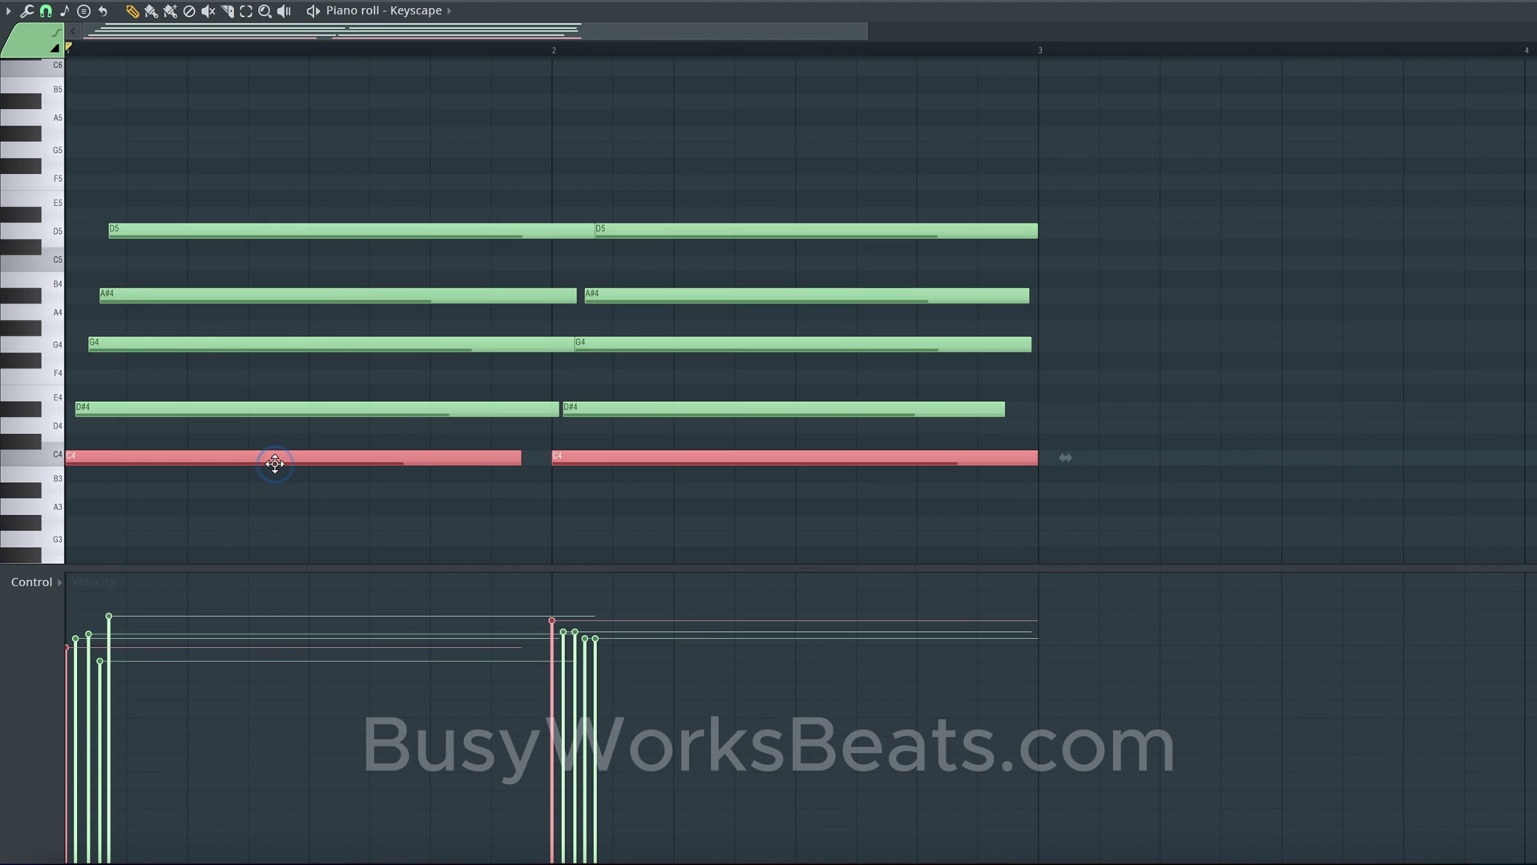
drag(274, 460, 161, 408)
scroll(238, 449, down, 2)
key(super+Down)
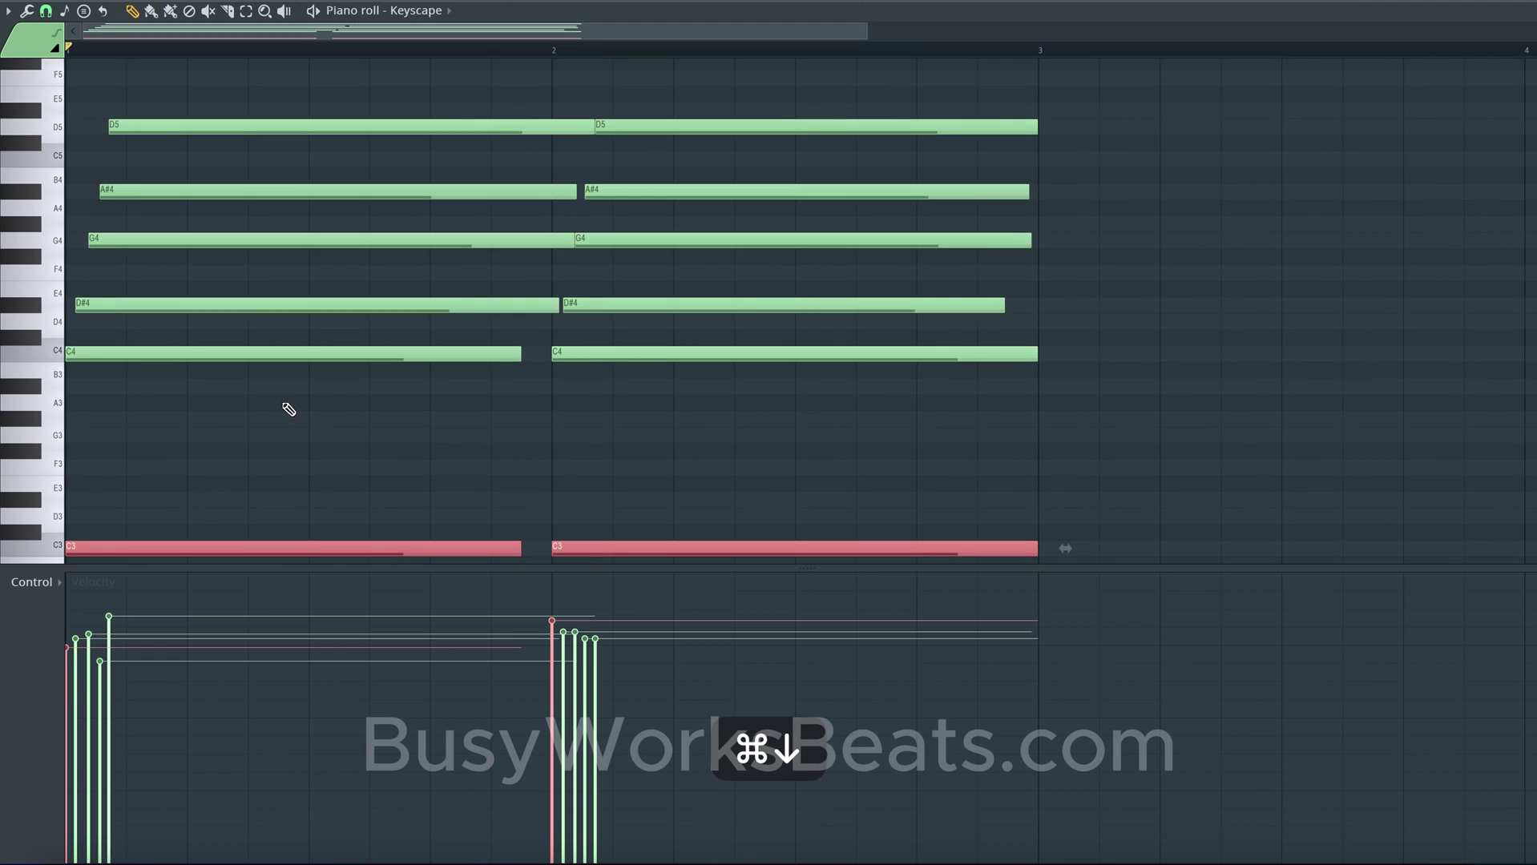
Step: Try the duplicated bass notes another octave lower at C2, return them to C3, and play back the chords
scroll(399, 402, down, 4)
key(space)
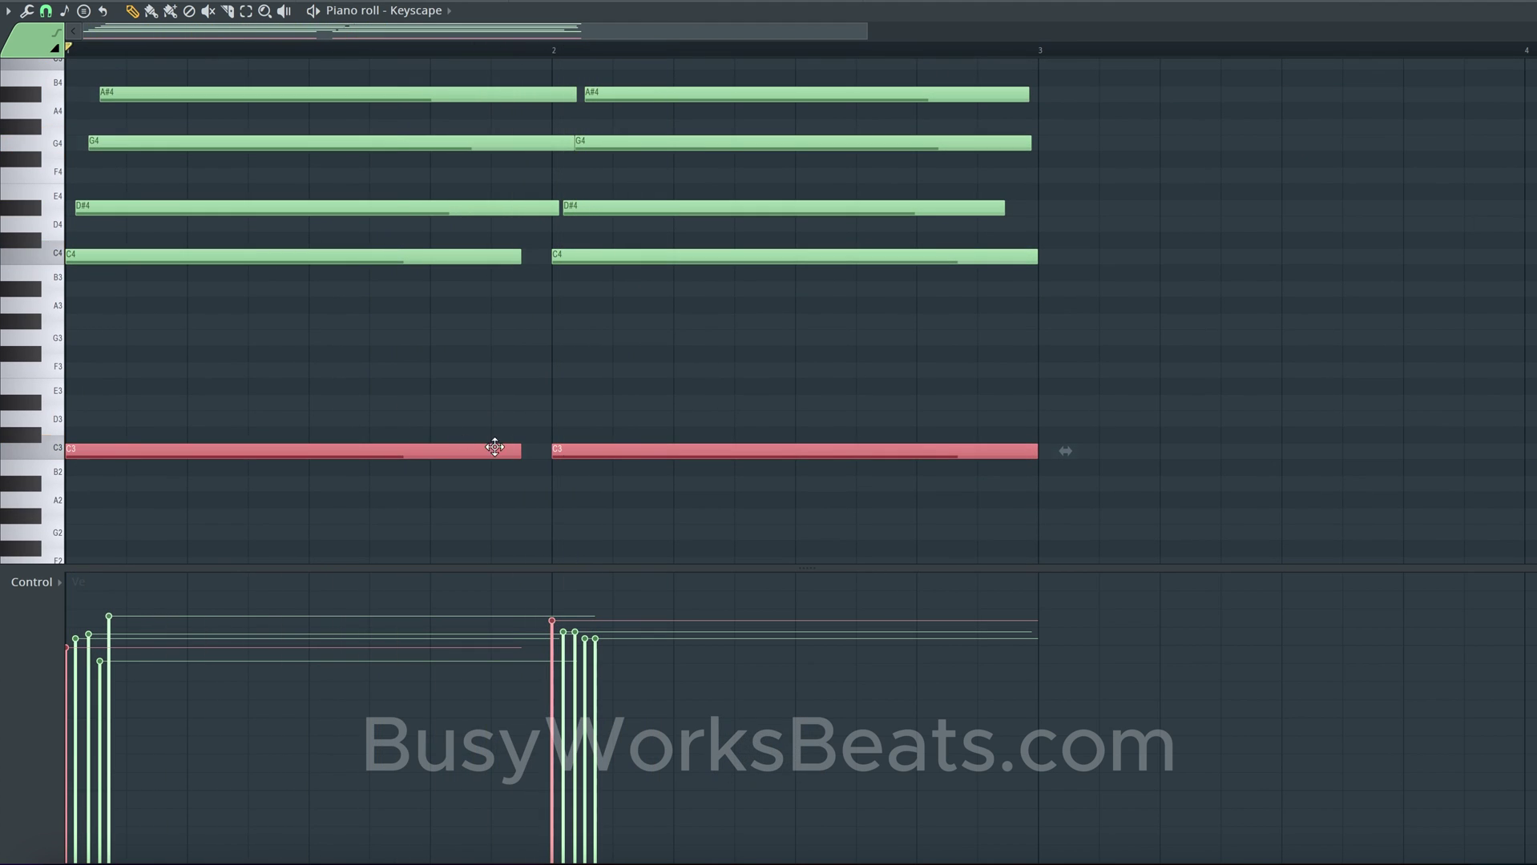
key(super+Down)
key(space)
key(space)
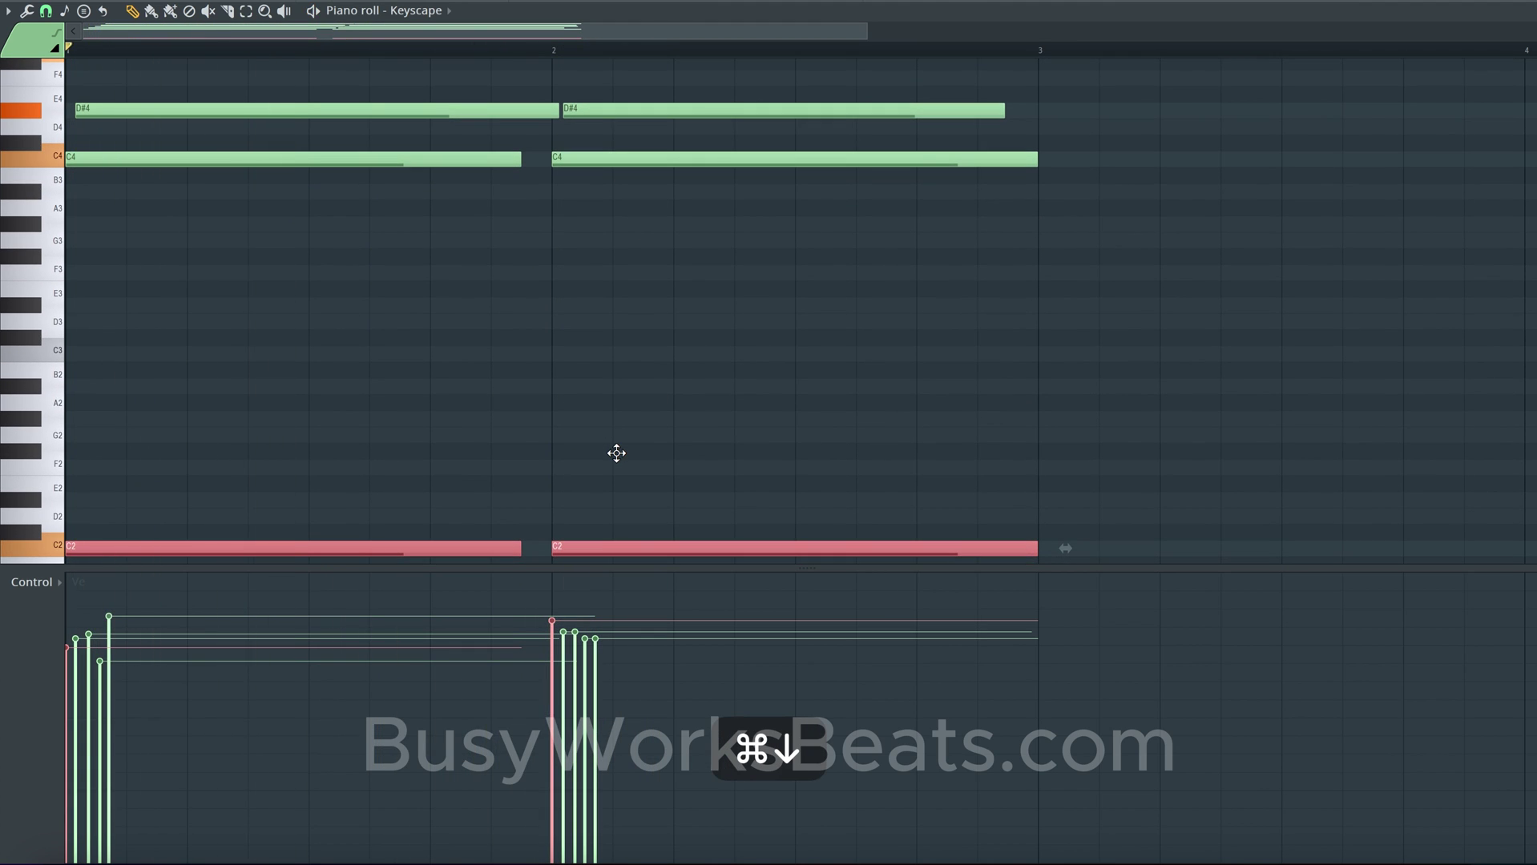
key(super+Up)
key(space)
scroll(623, 422, up, 6)
key(Delete)
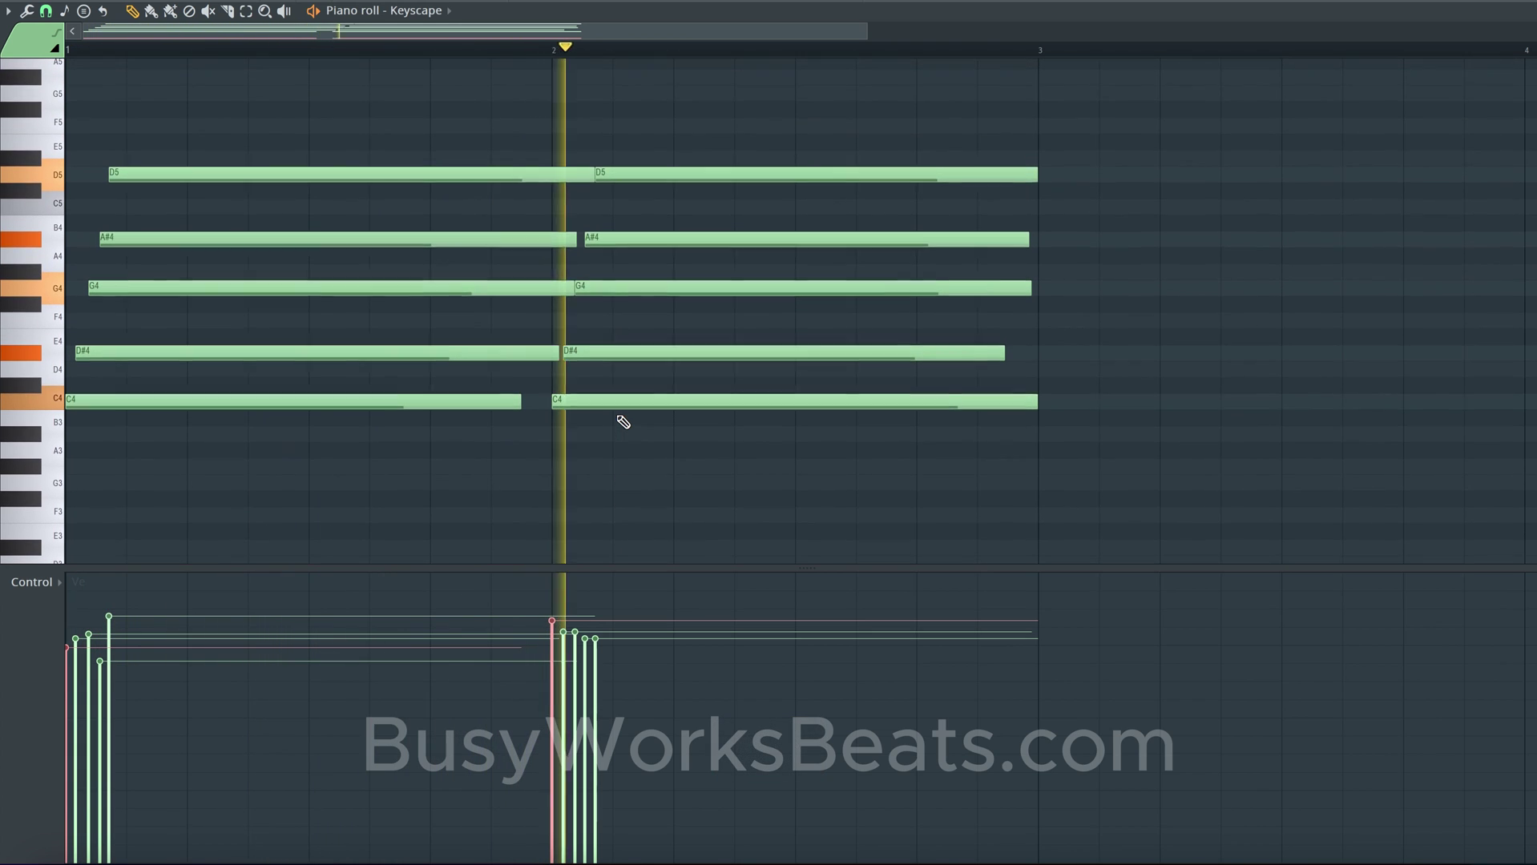
key(space)
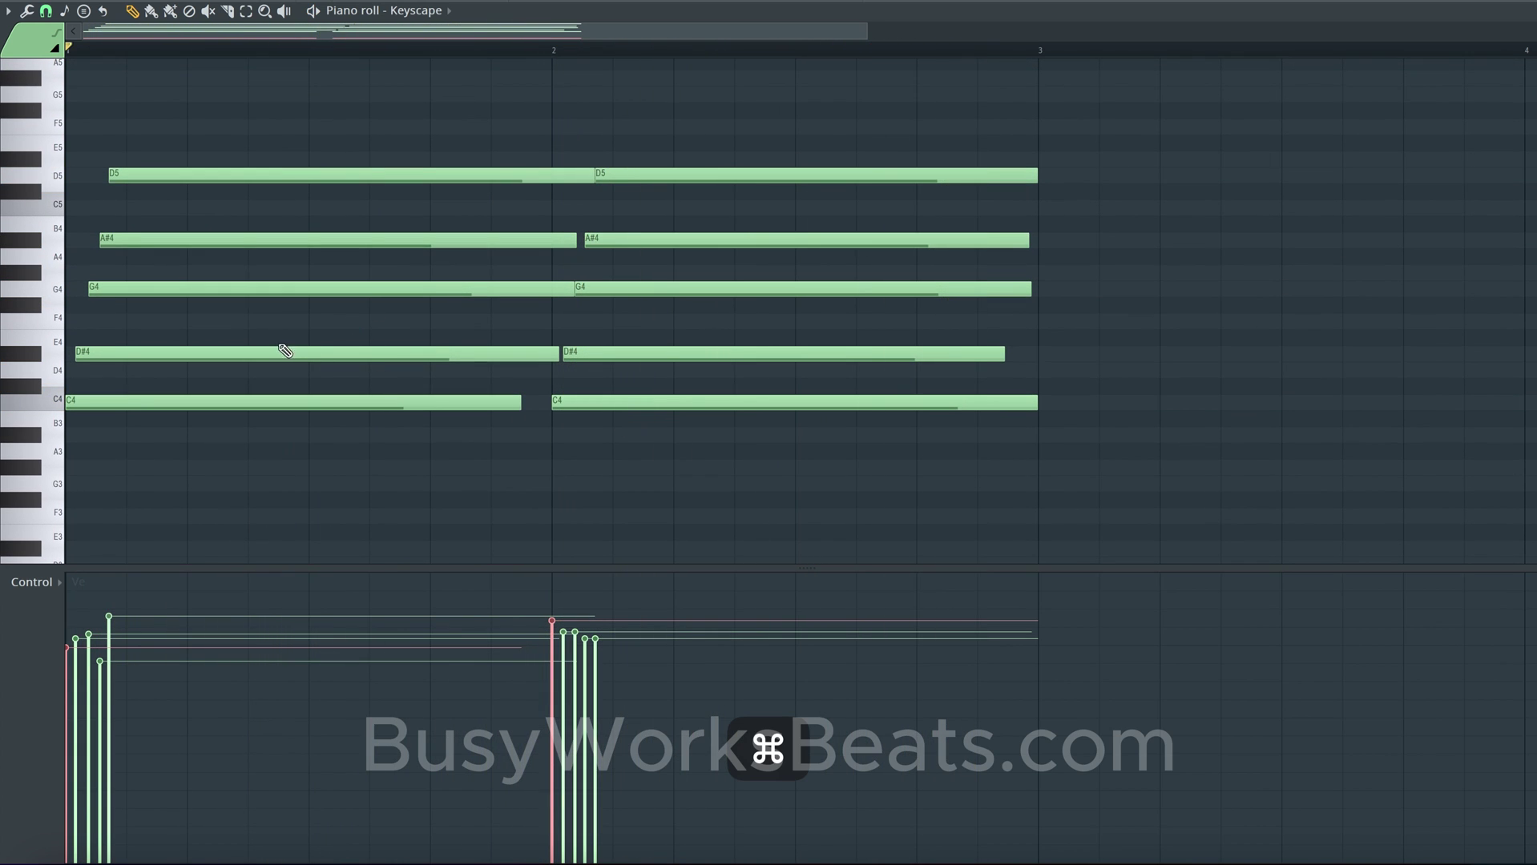
Step: Try the D#4 and A#4 notes a semitone higher at E4 and B4 during playback, and return them to D#4 and A#4
drag(276, 353, 670, 350)
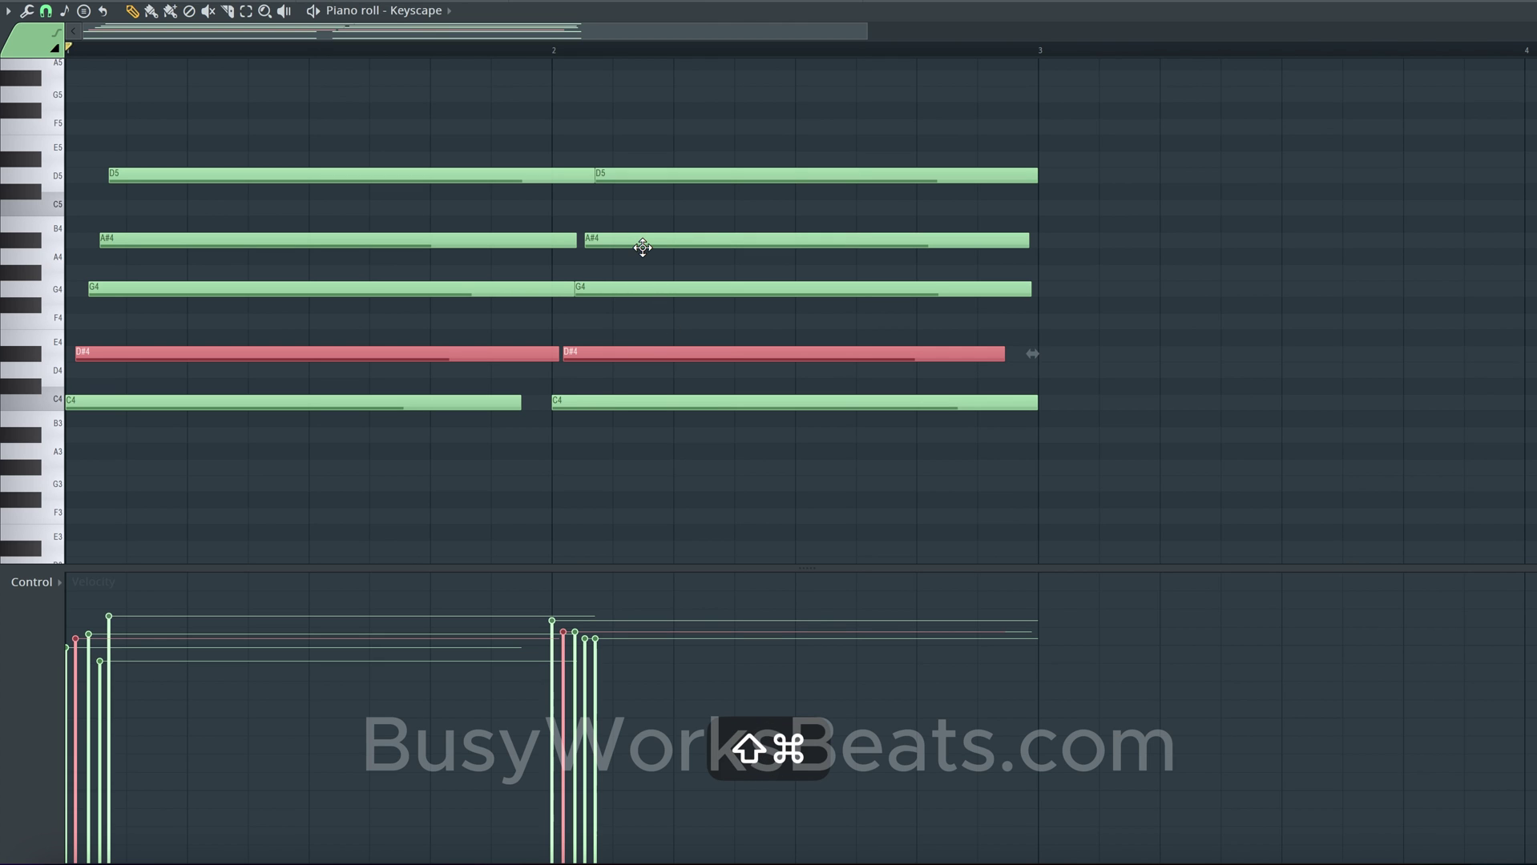
drag(689, 240, 634, 247)
key(shift+Up)
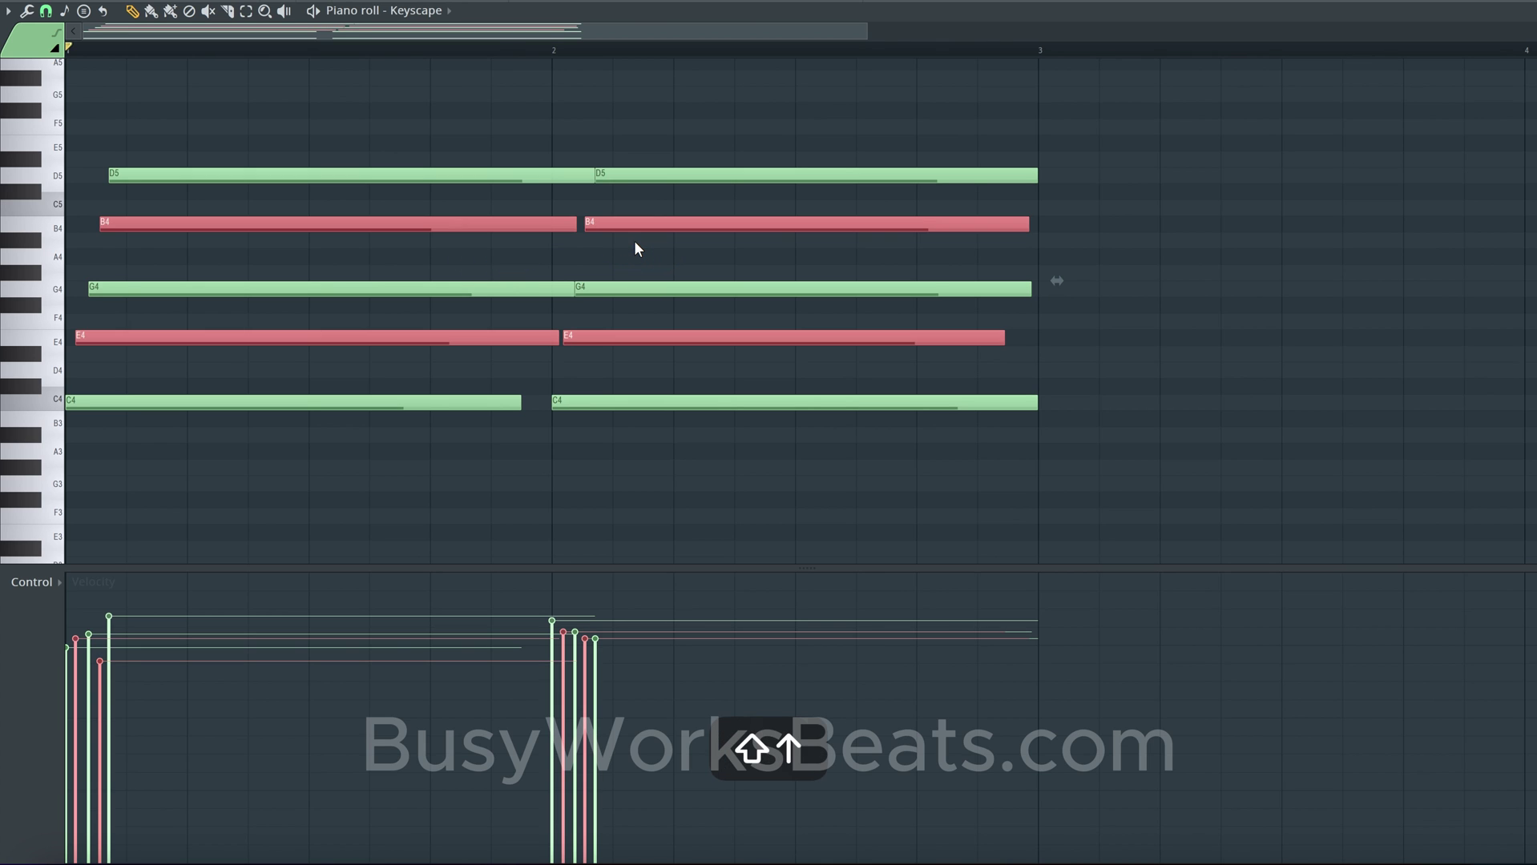
key(shift+Down)
key(shift+Up)
key(space)
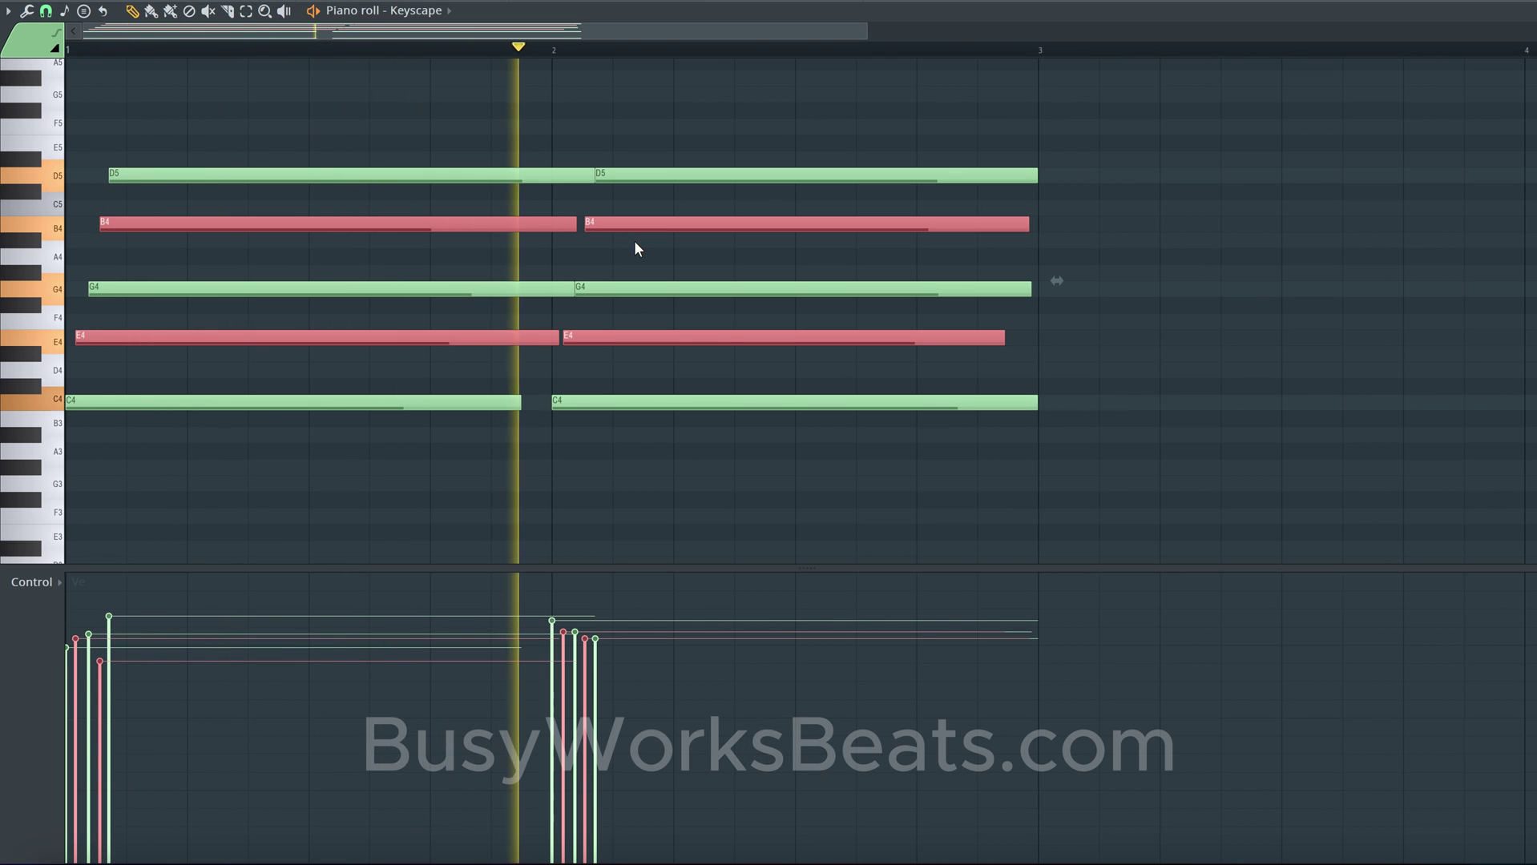
key(shift+Down)
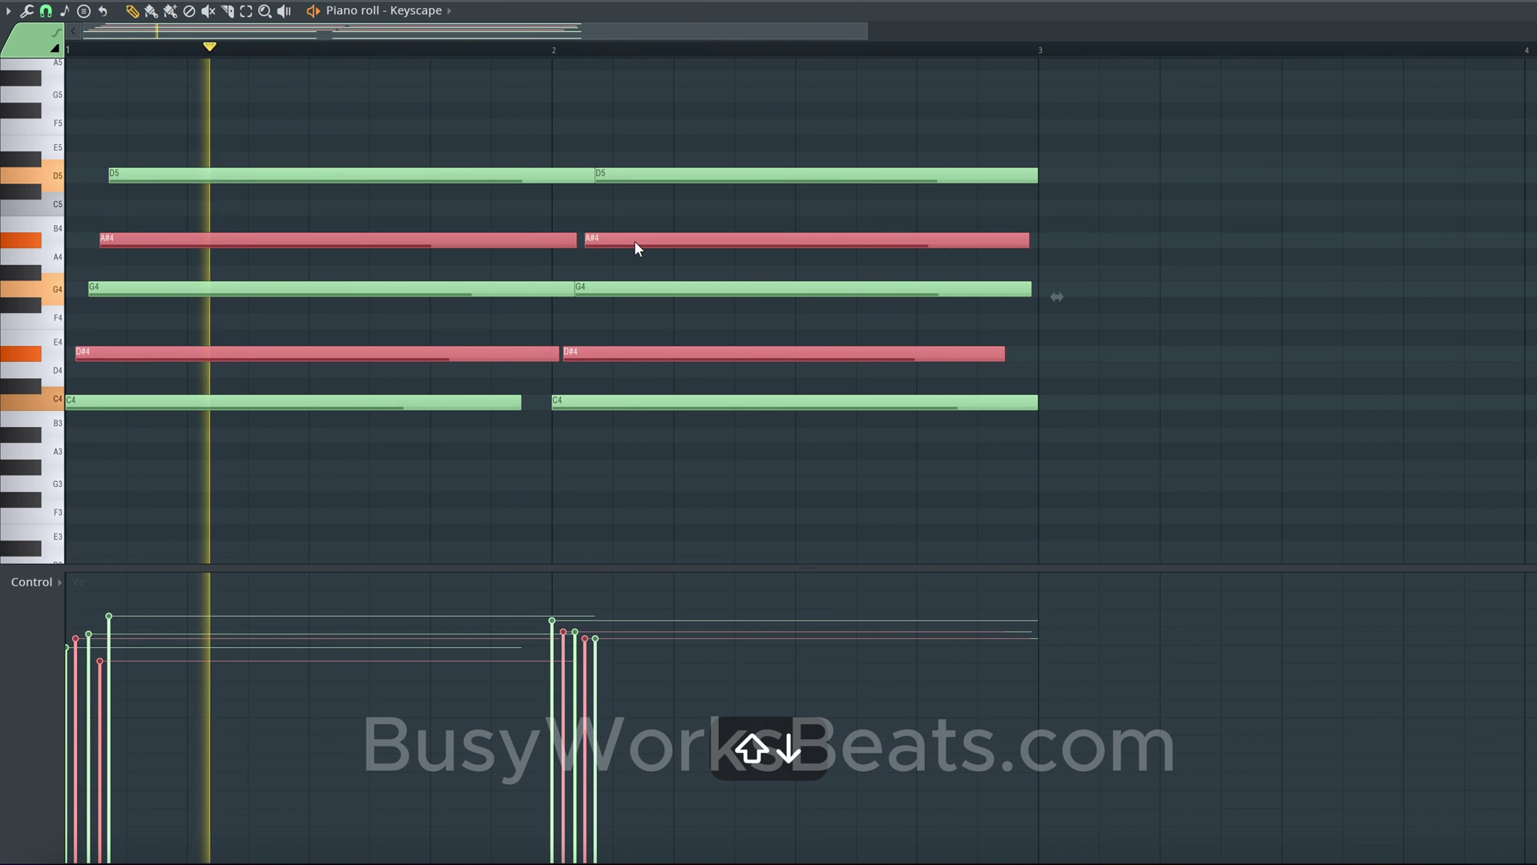
Step: Raise the D#4 and A#4 notes in both chords a semitone to E4 and B4, play them back and deselect the notes
key(shift+Up)
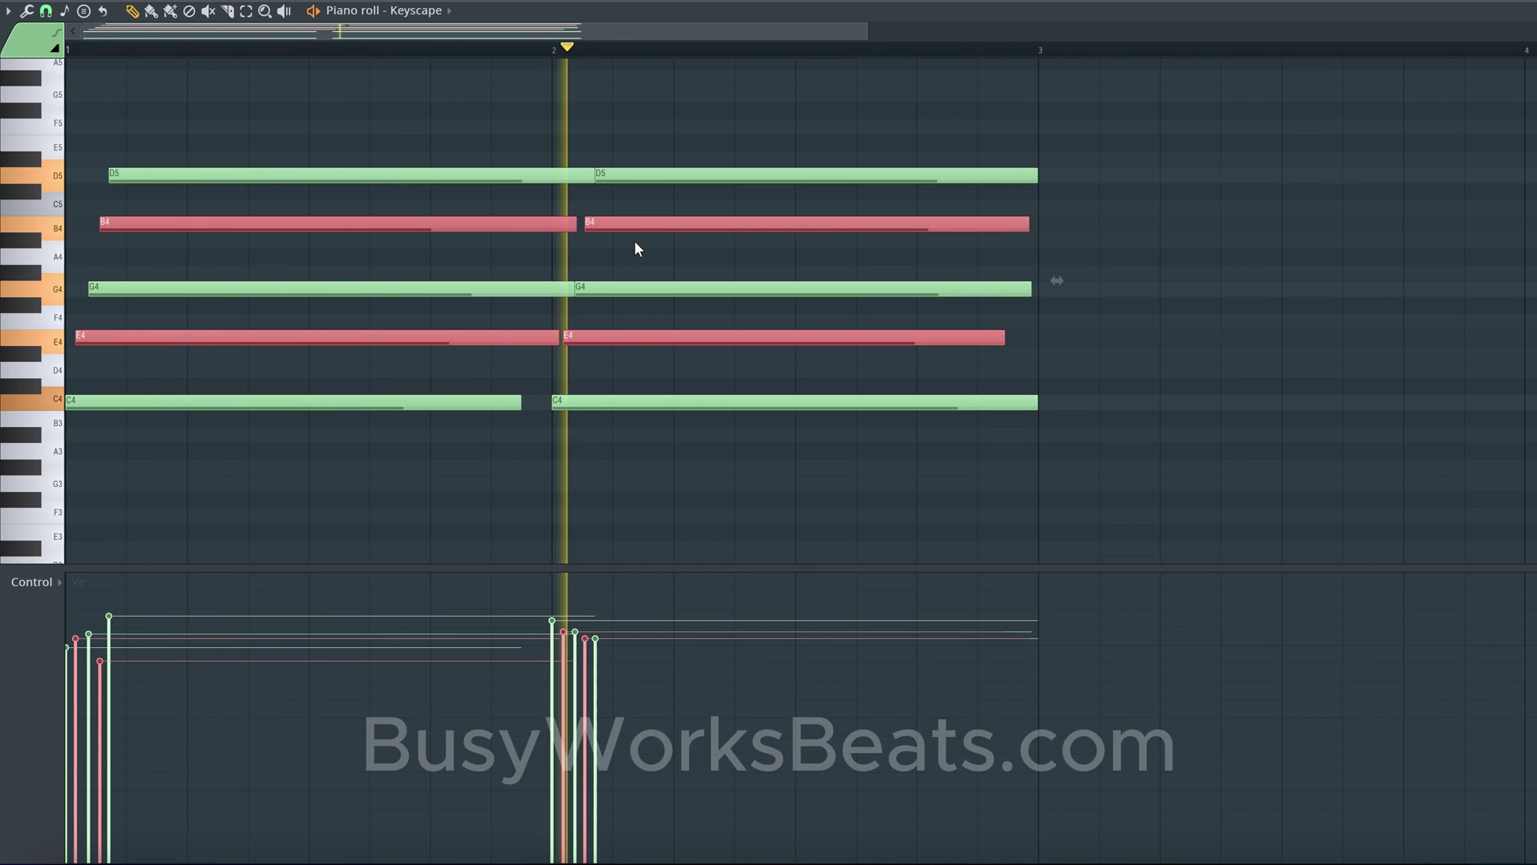
key(space)
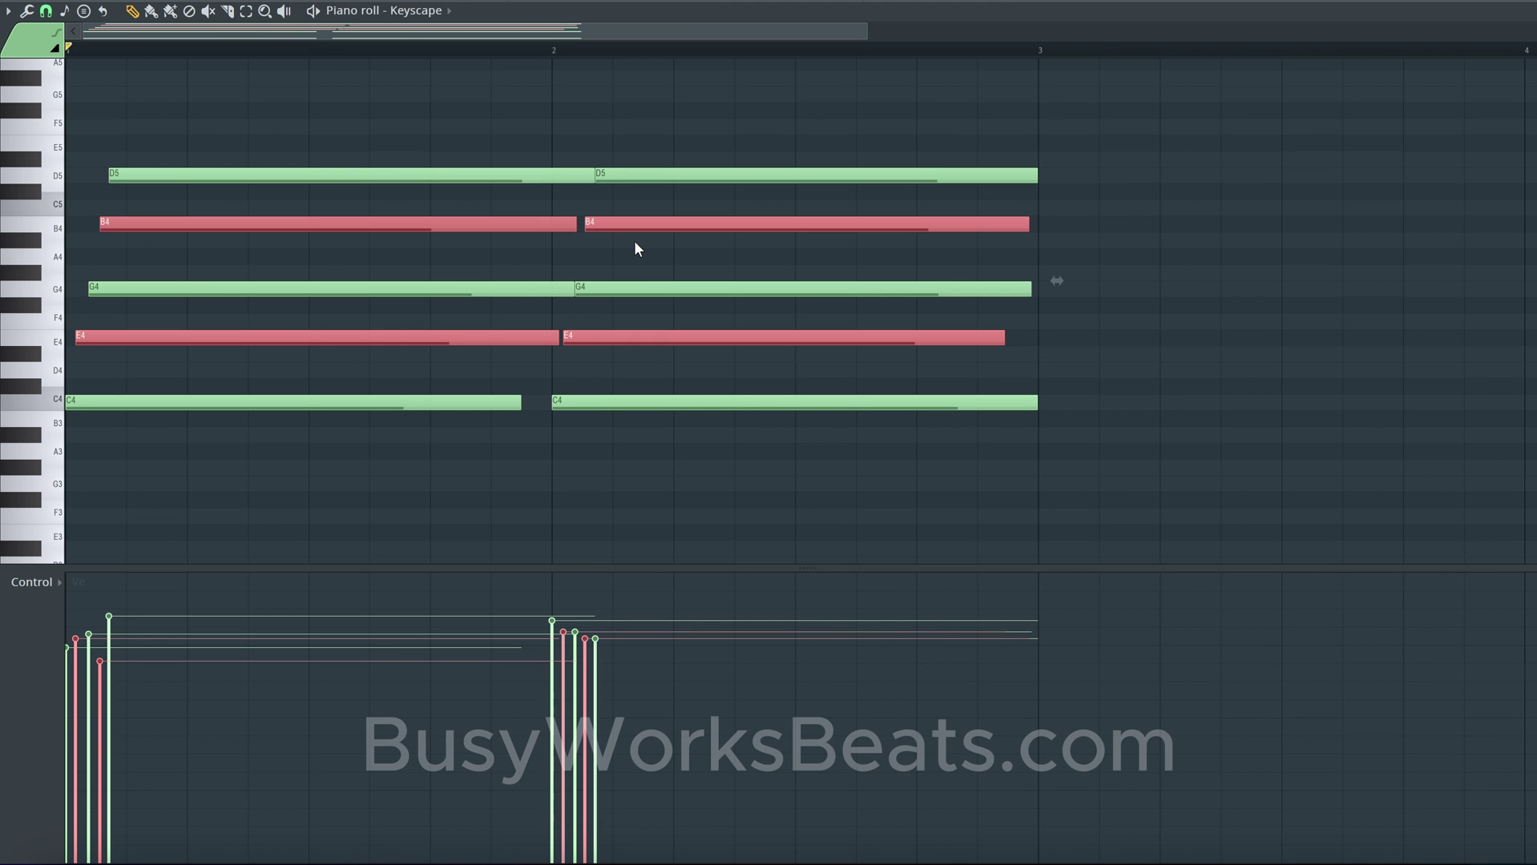
key(ctrl+d)
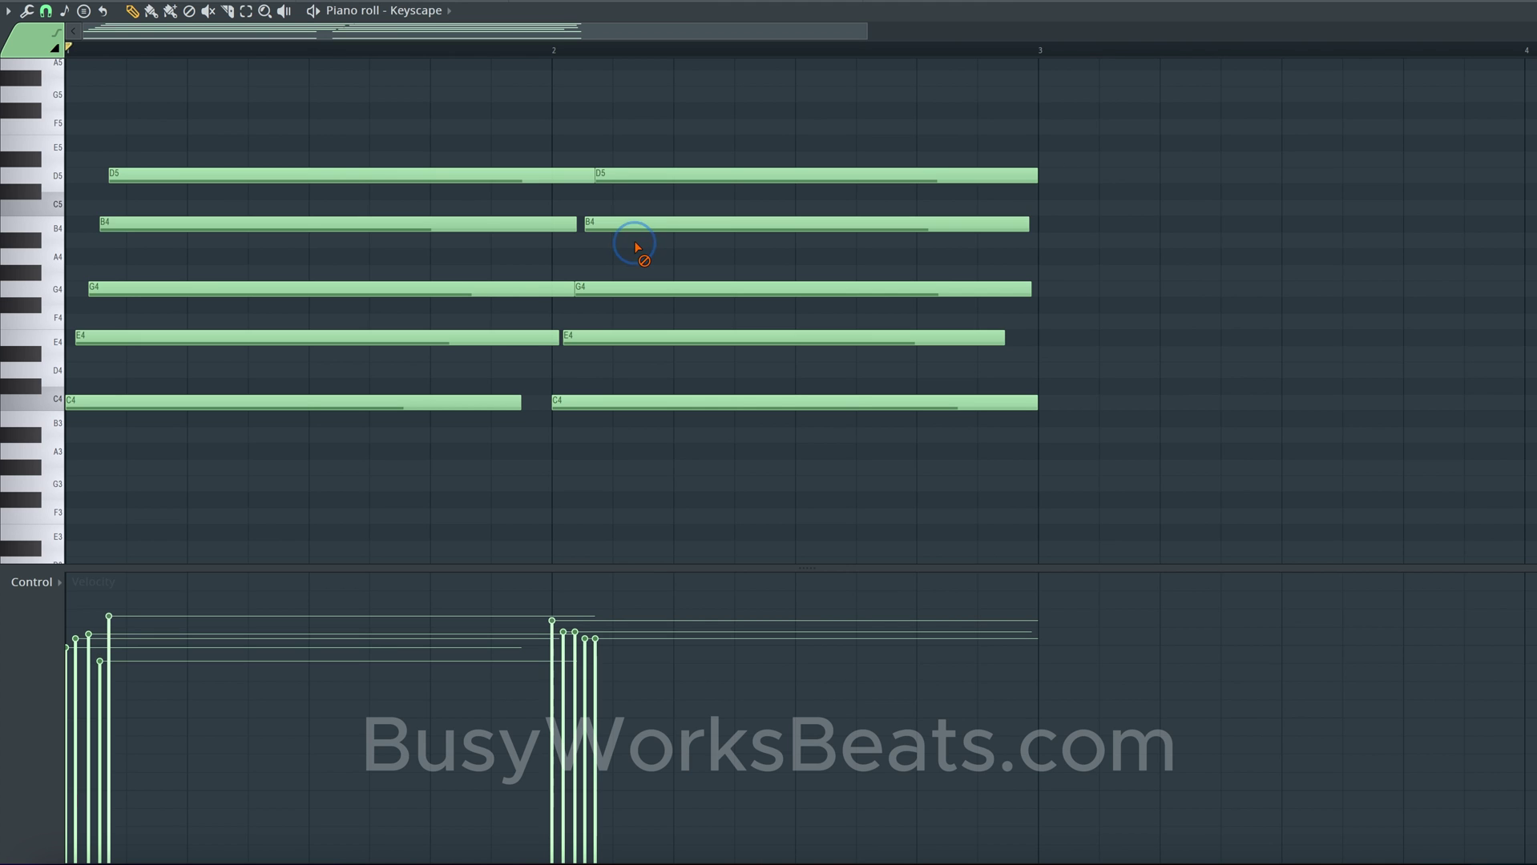
scroll(645, 245, down, 3)
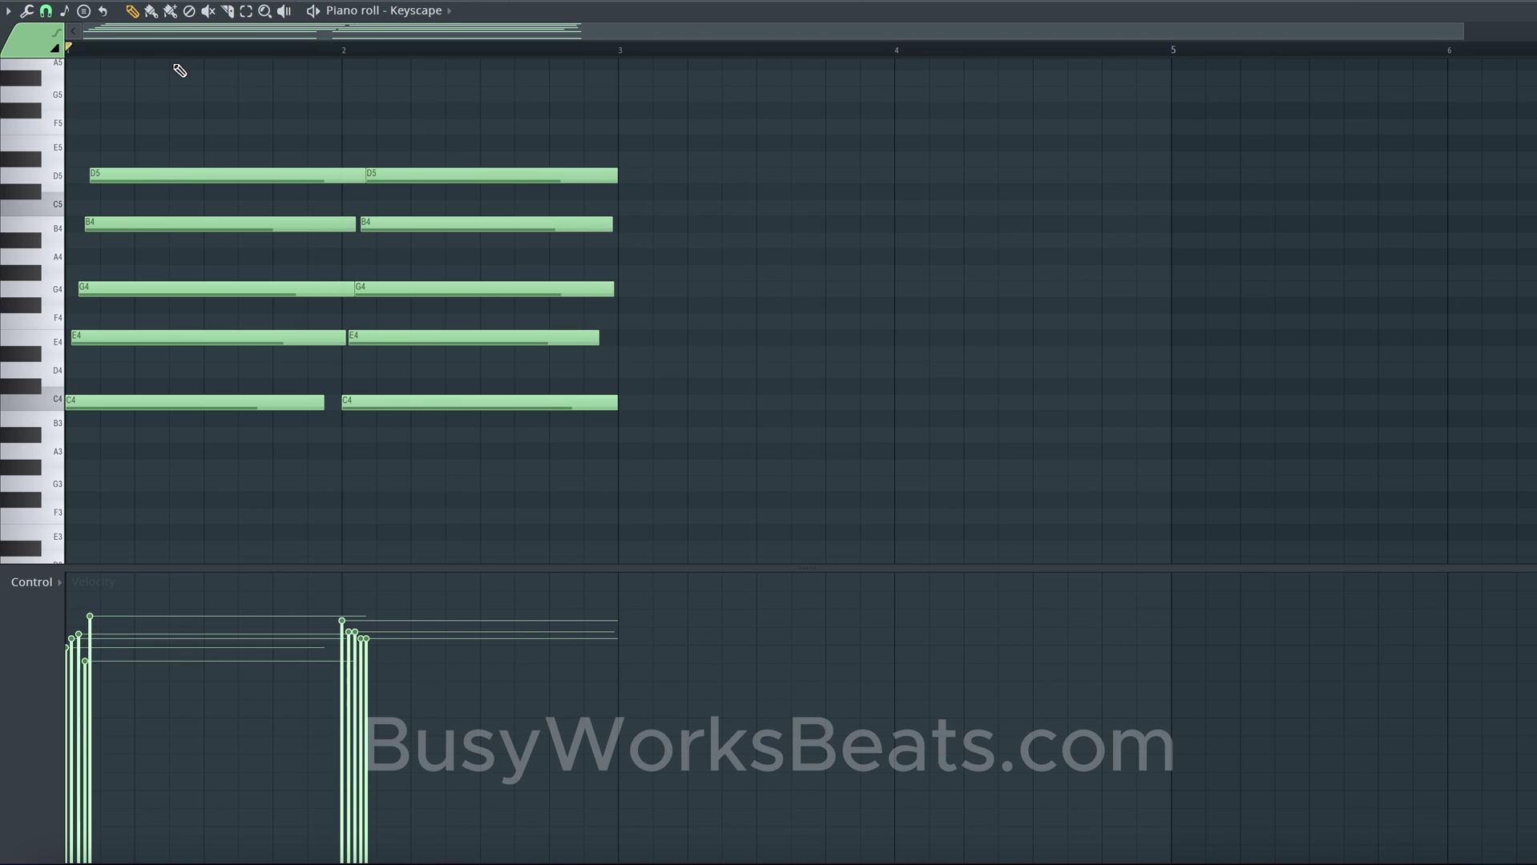
Step: Open the chord progression generator and change its scale's root note from A to C, keeping Minor Natural (Aeolian)
click(29, 12)
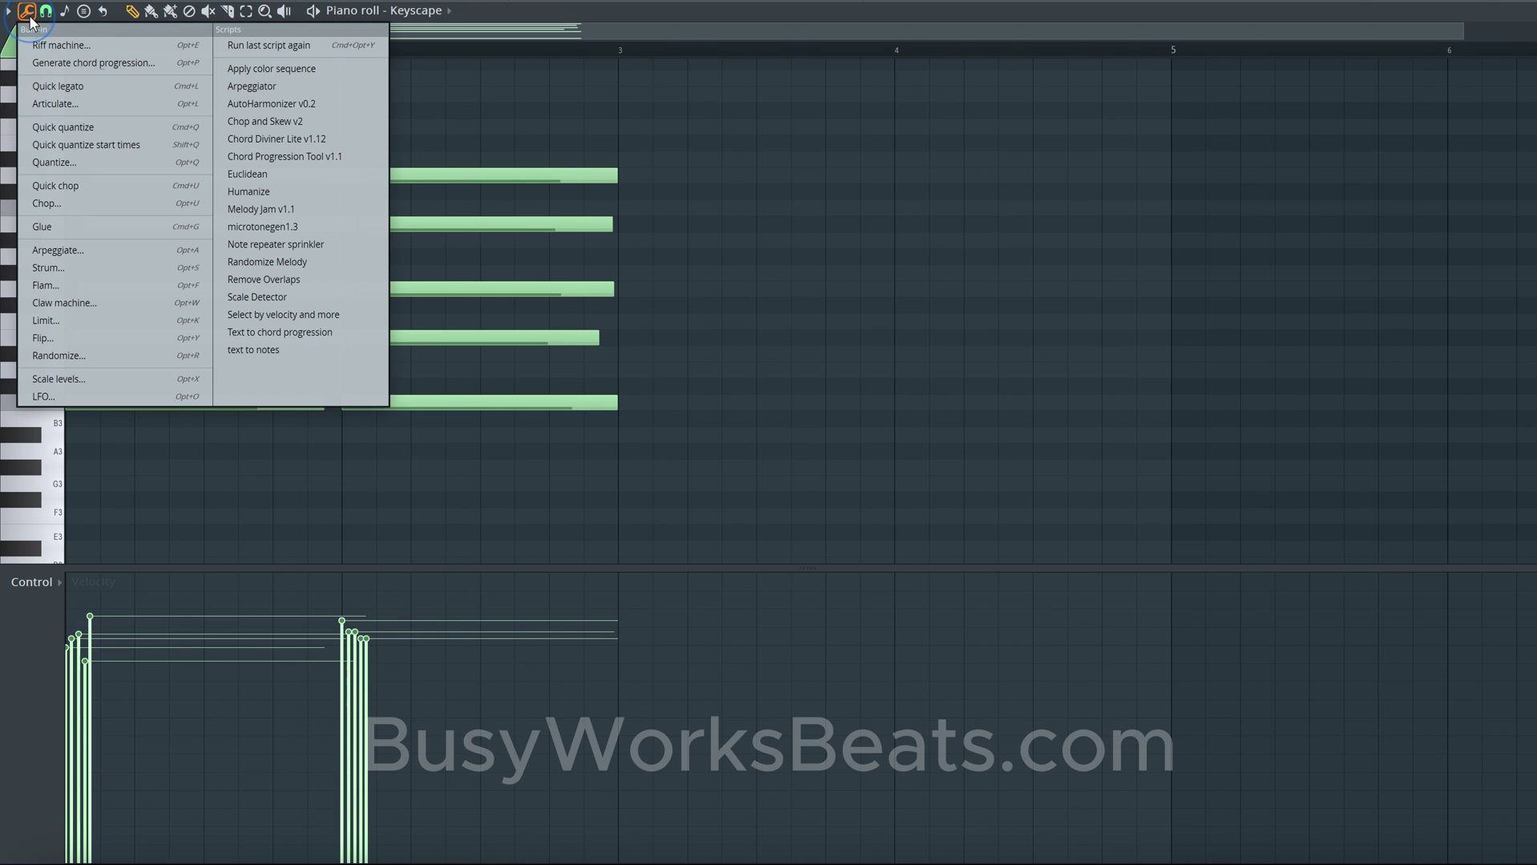
click(92, 66)
click(614, 206)
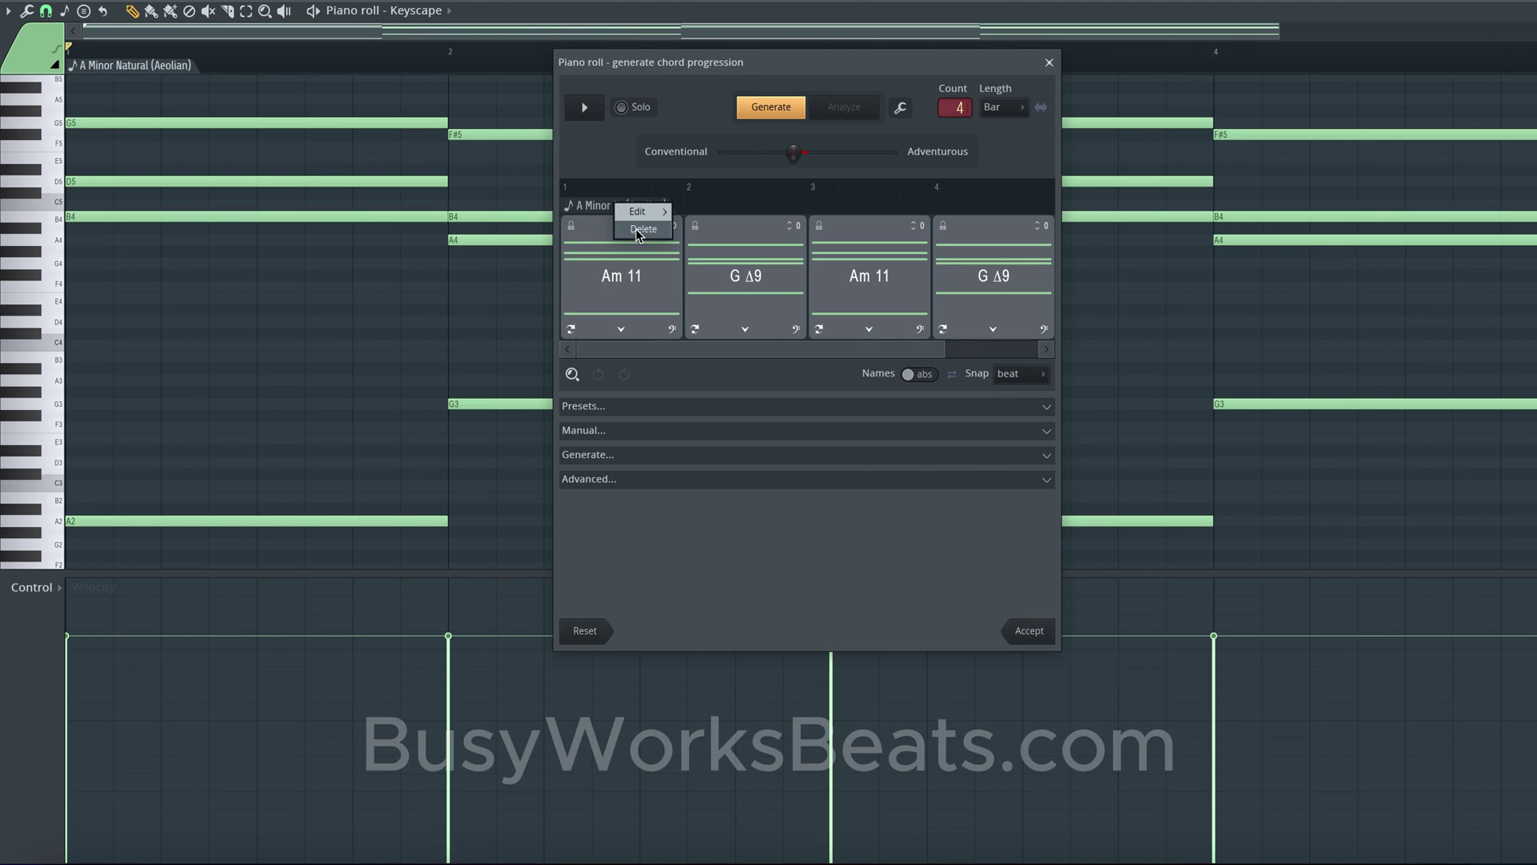
mouse_move(641, 212)
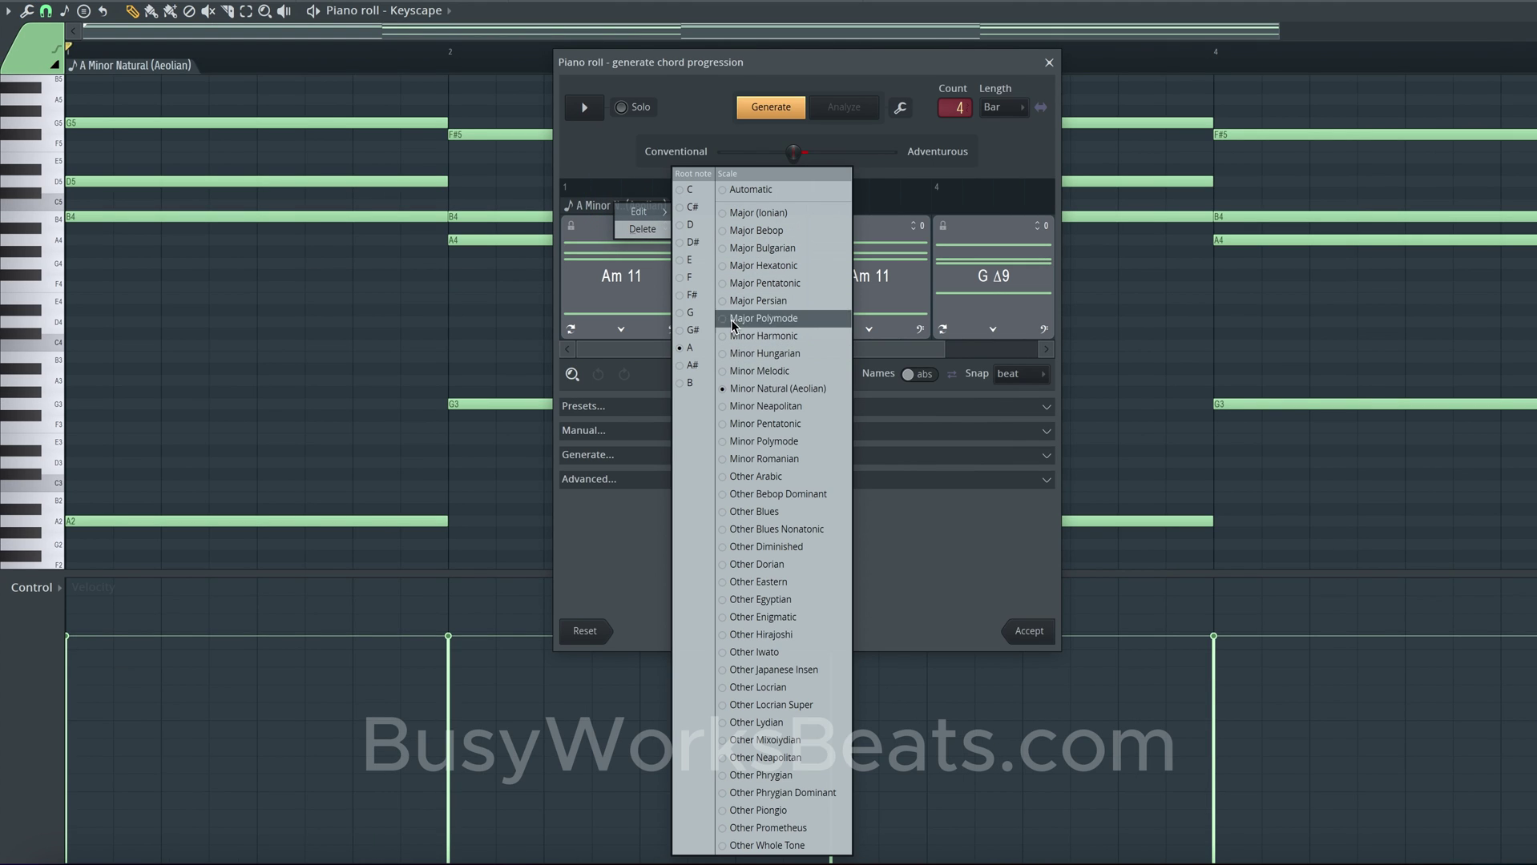
click(685, 197)
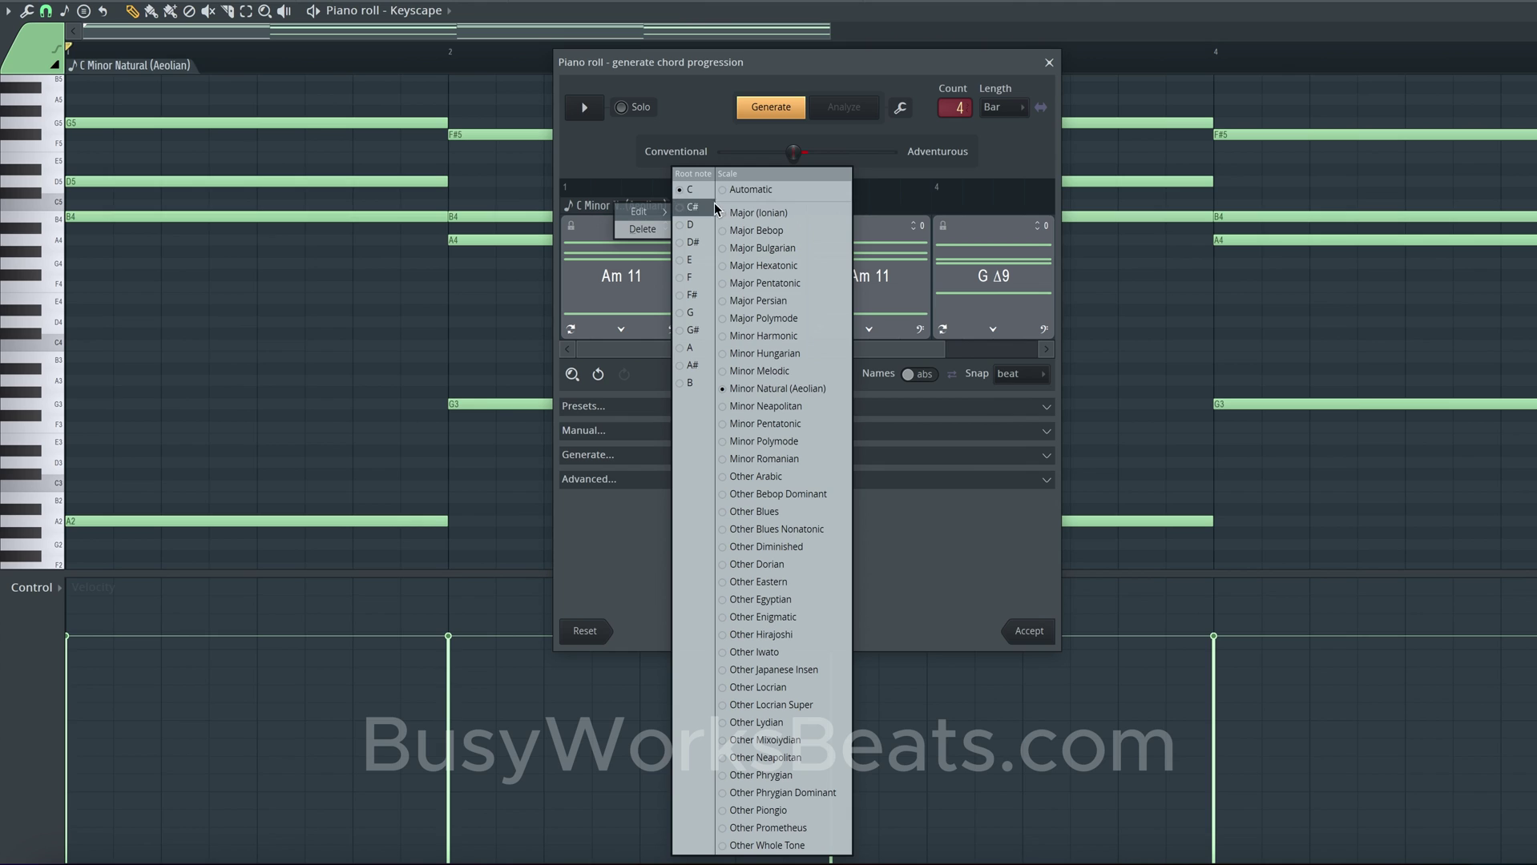
click(875, 531)
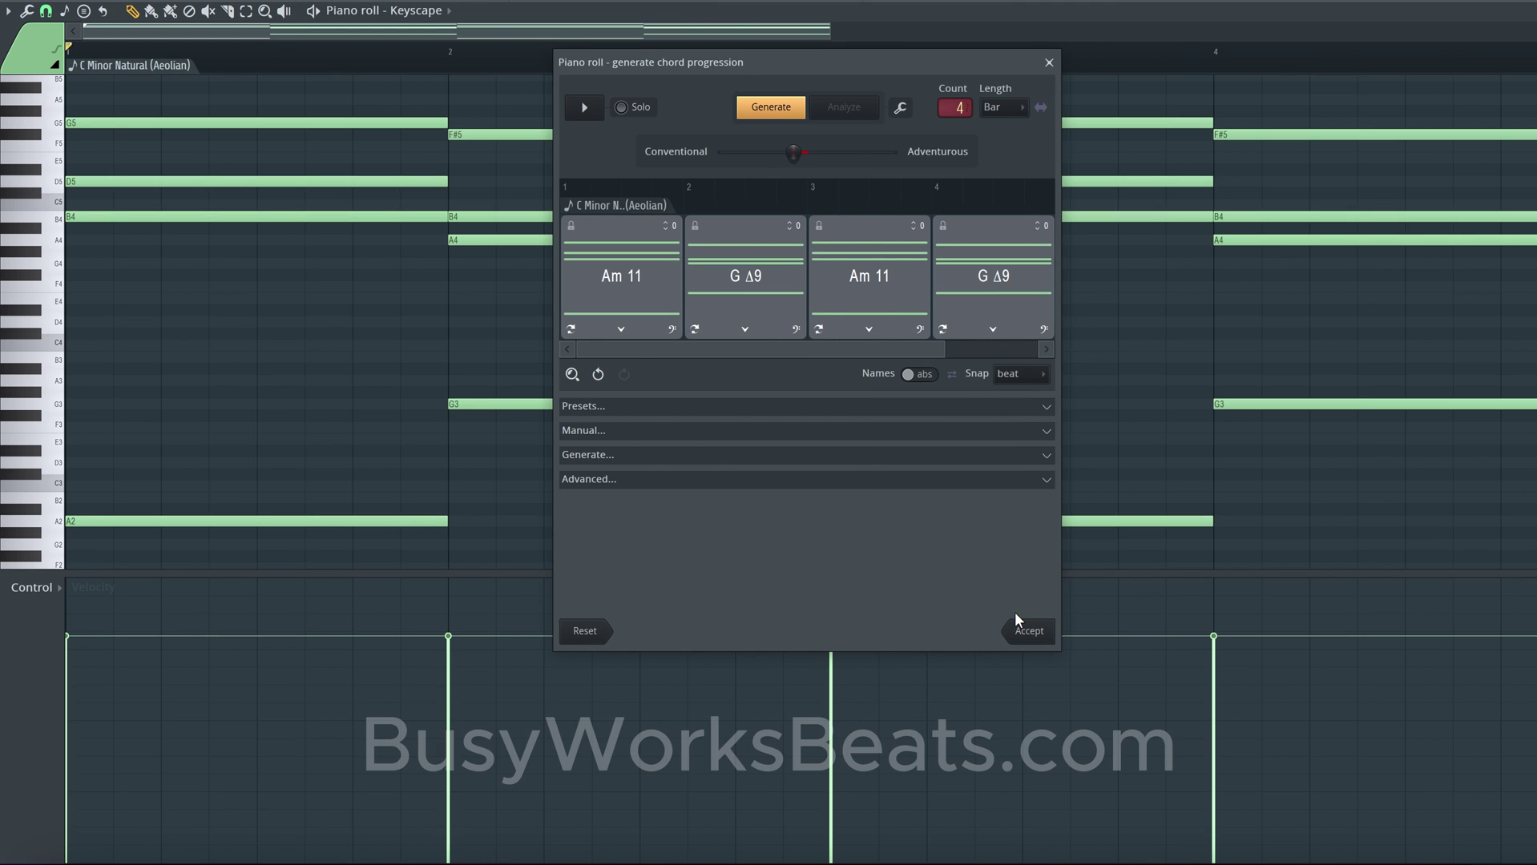
Step: Generate a four-bar progression in C minor, preview it and close the generator without accepting it
click(800, 107)
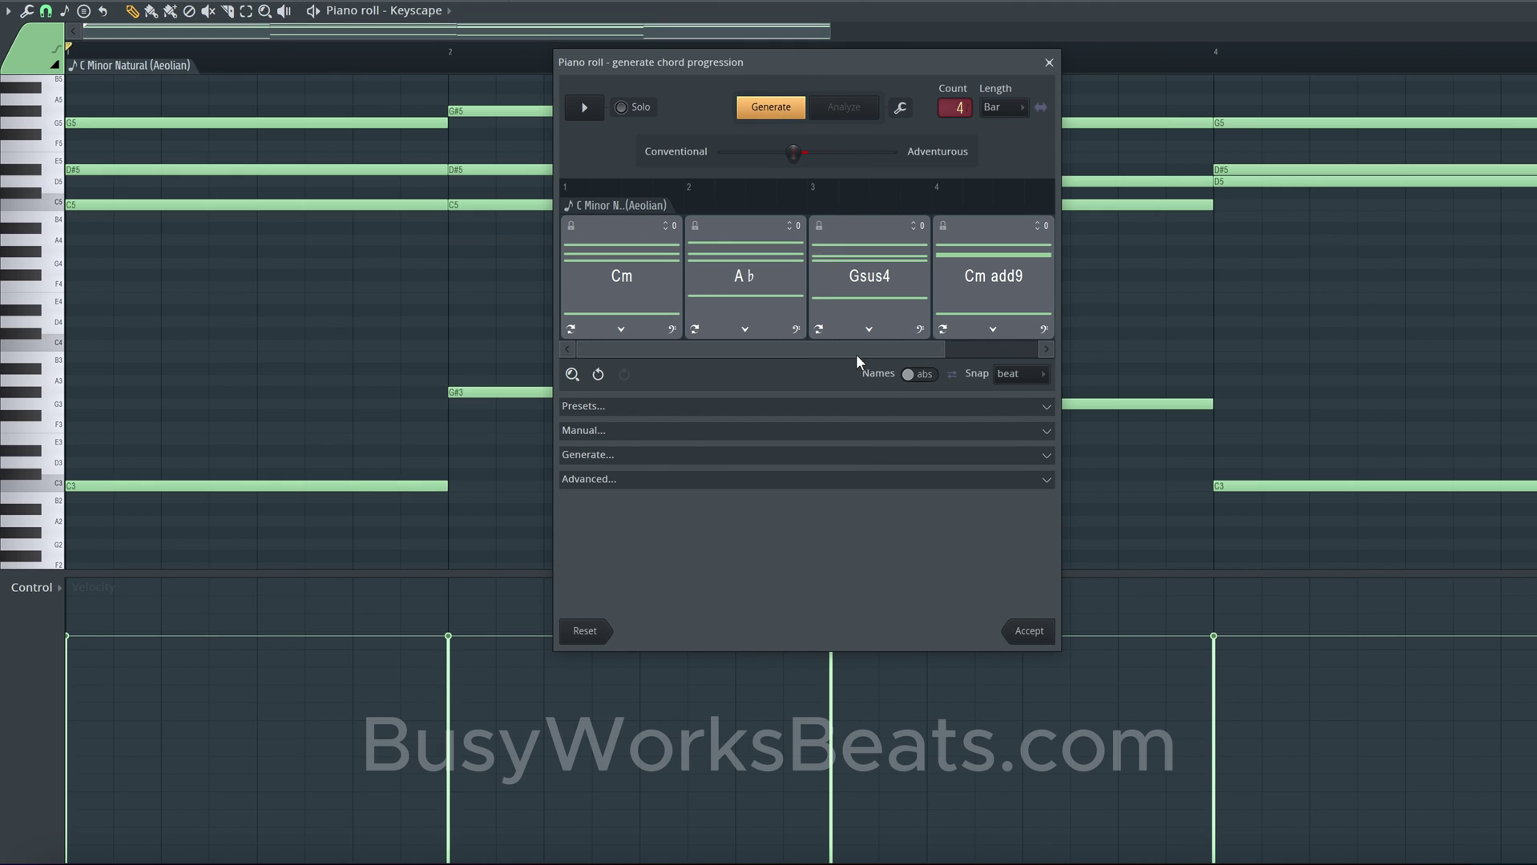
click(585, 108)
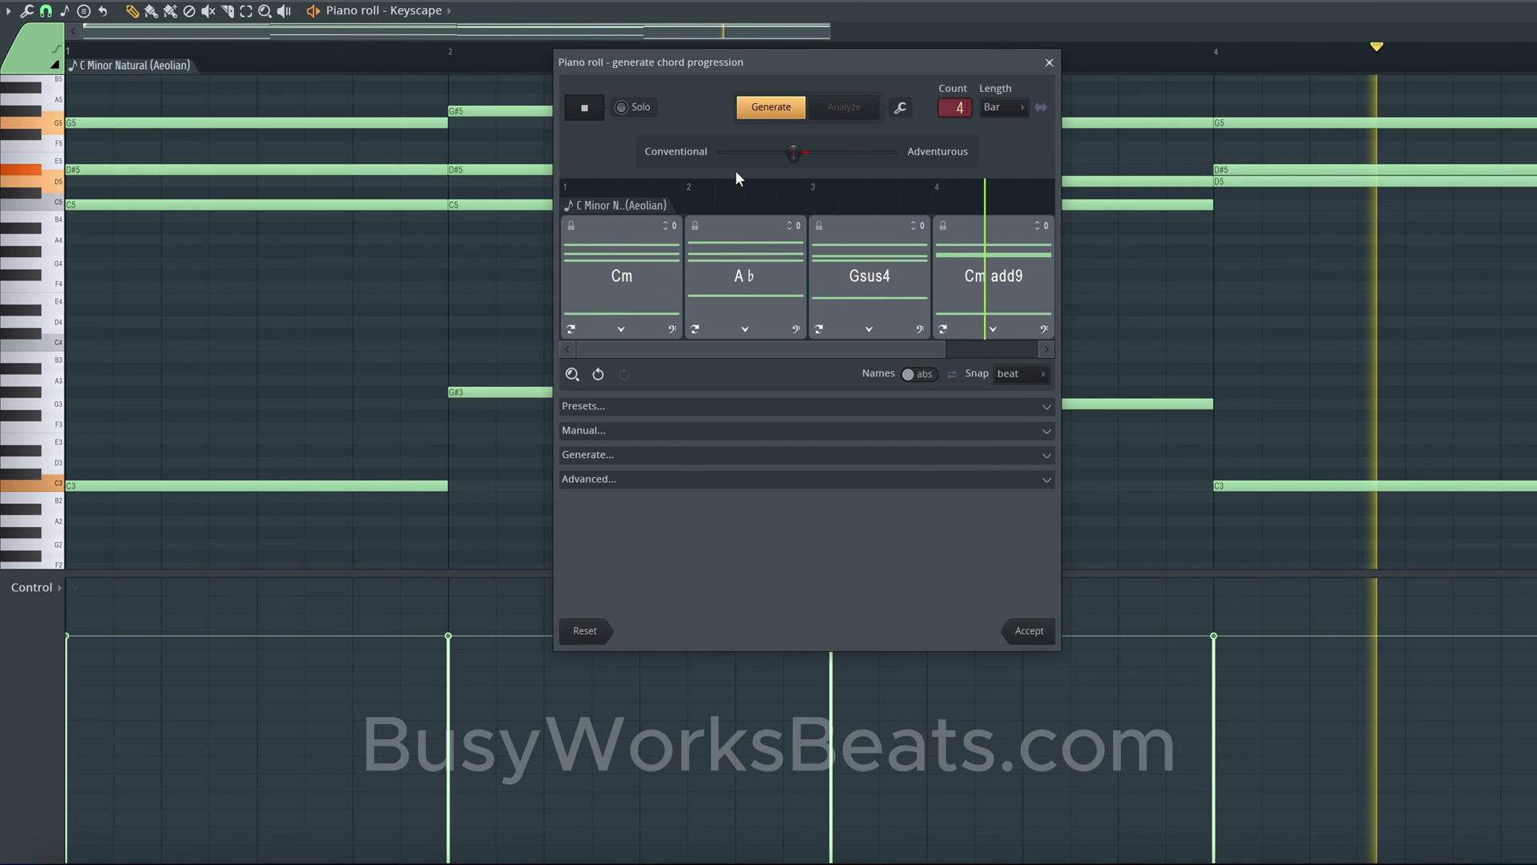
click(595, 118)
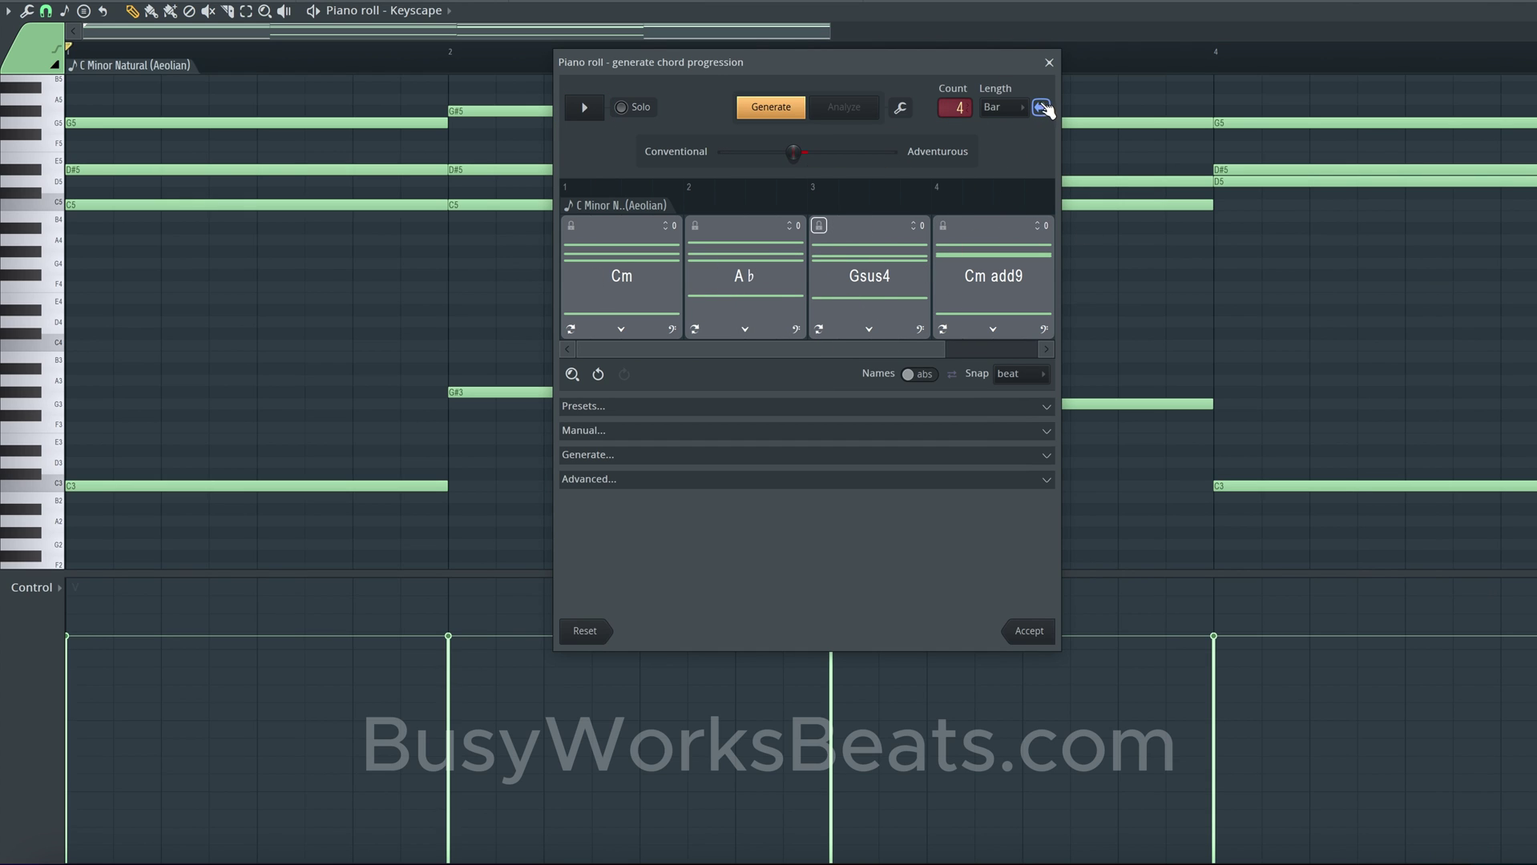
click(1049, 63)
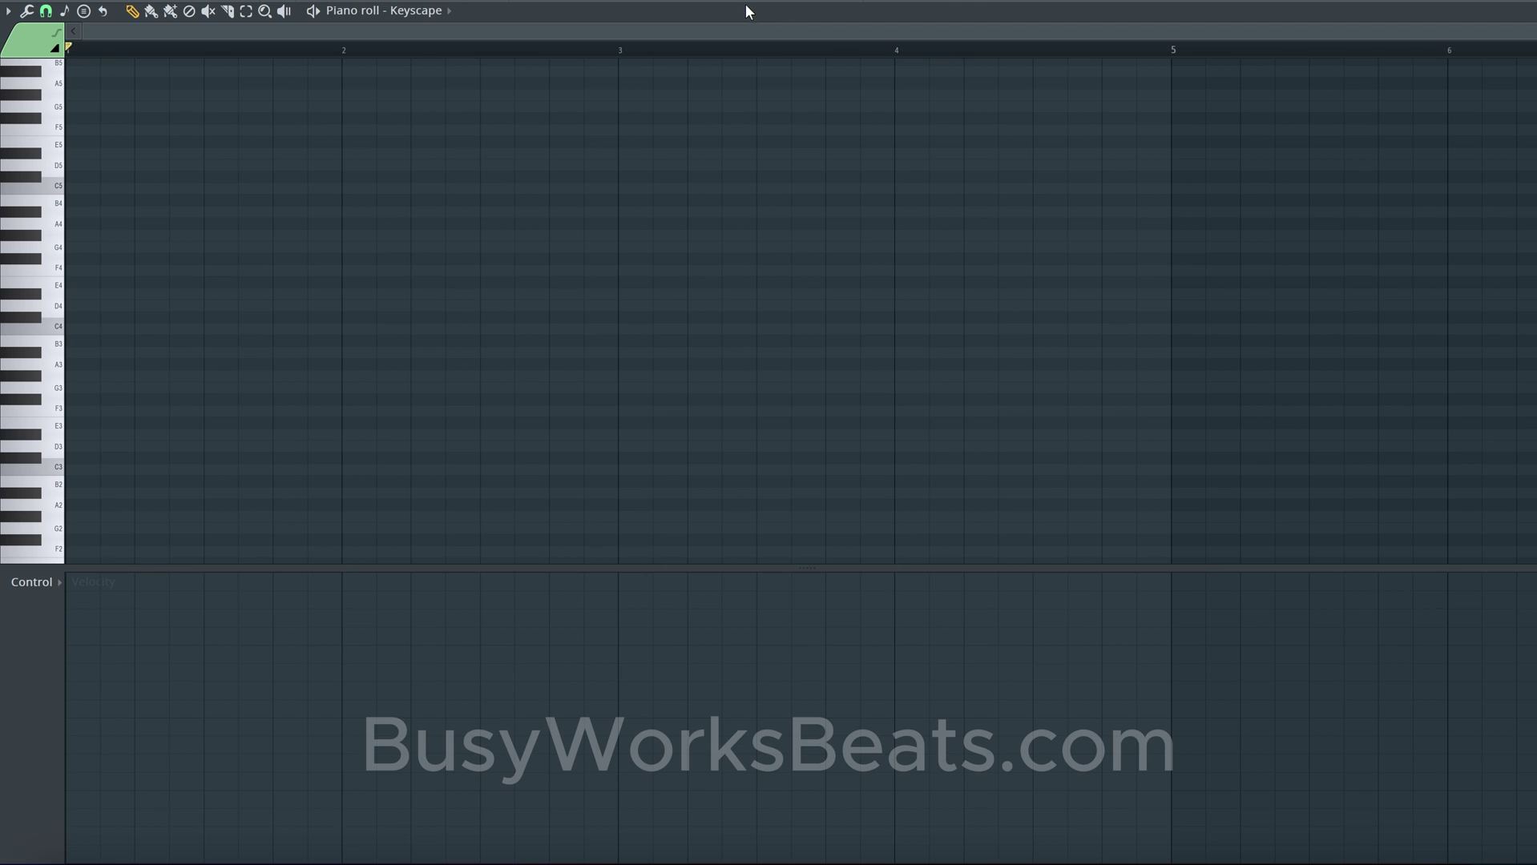
Step: Stamp a dominant 9 chord from the advanced chord stamps with its root on G4 at bar 3
scroll(752, 142, down, 3)
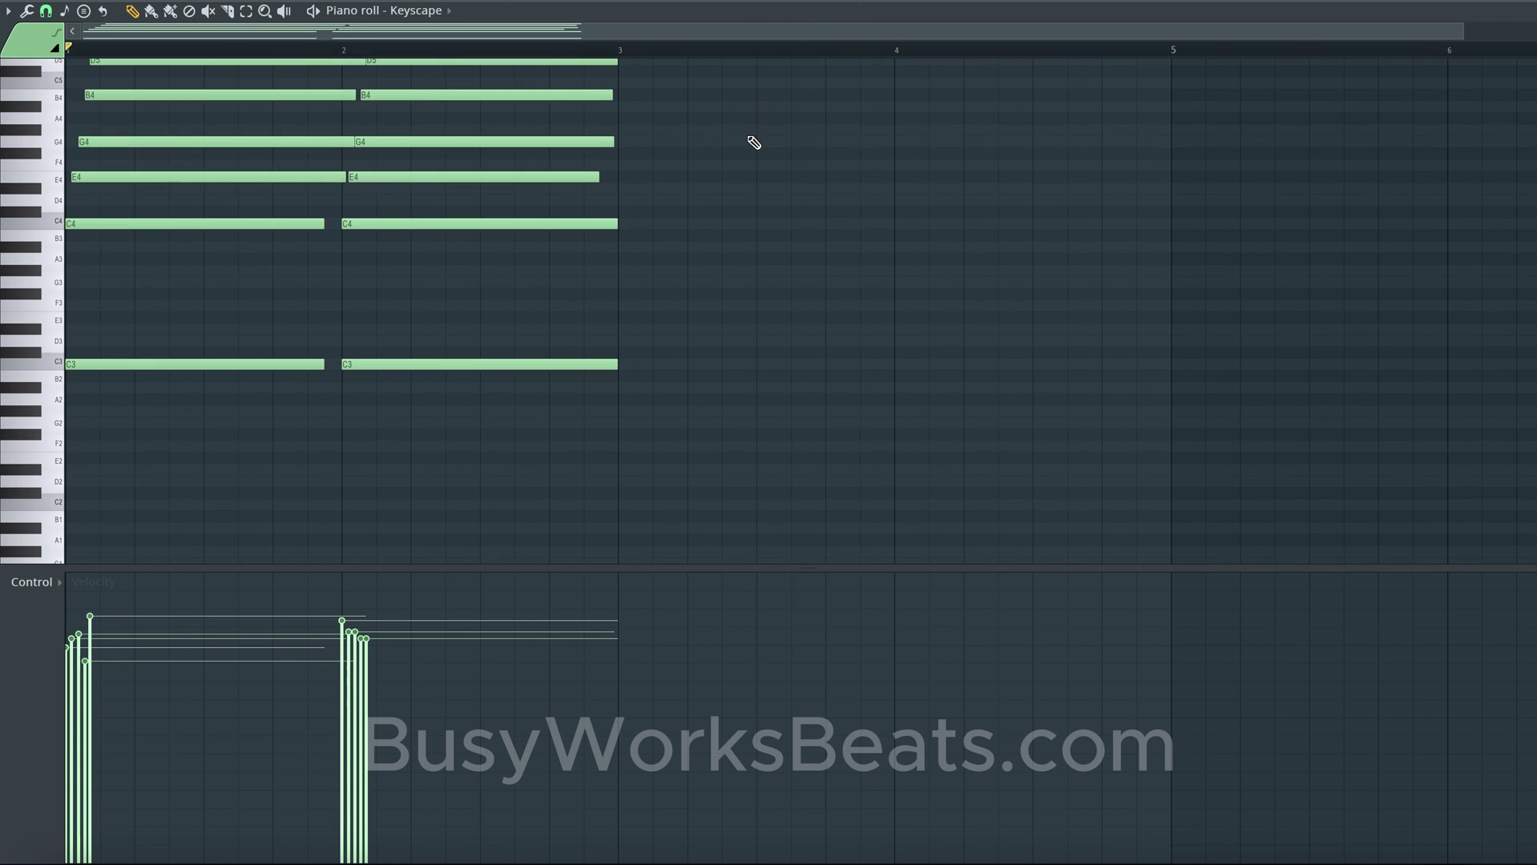
scroll(752, 141, up, 2)
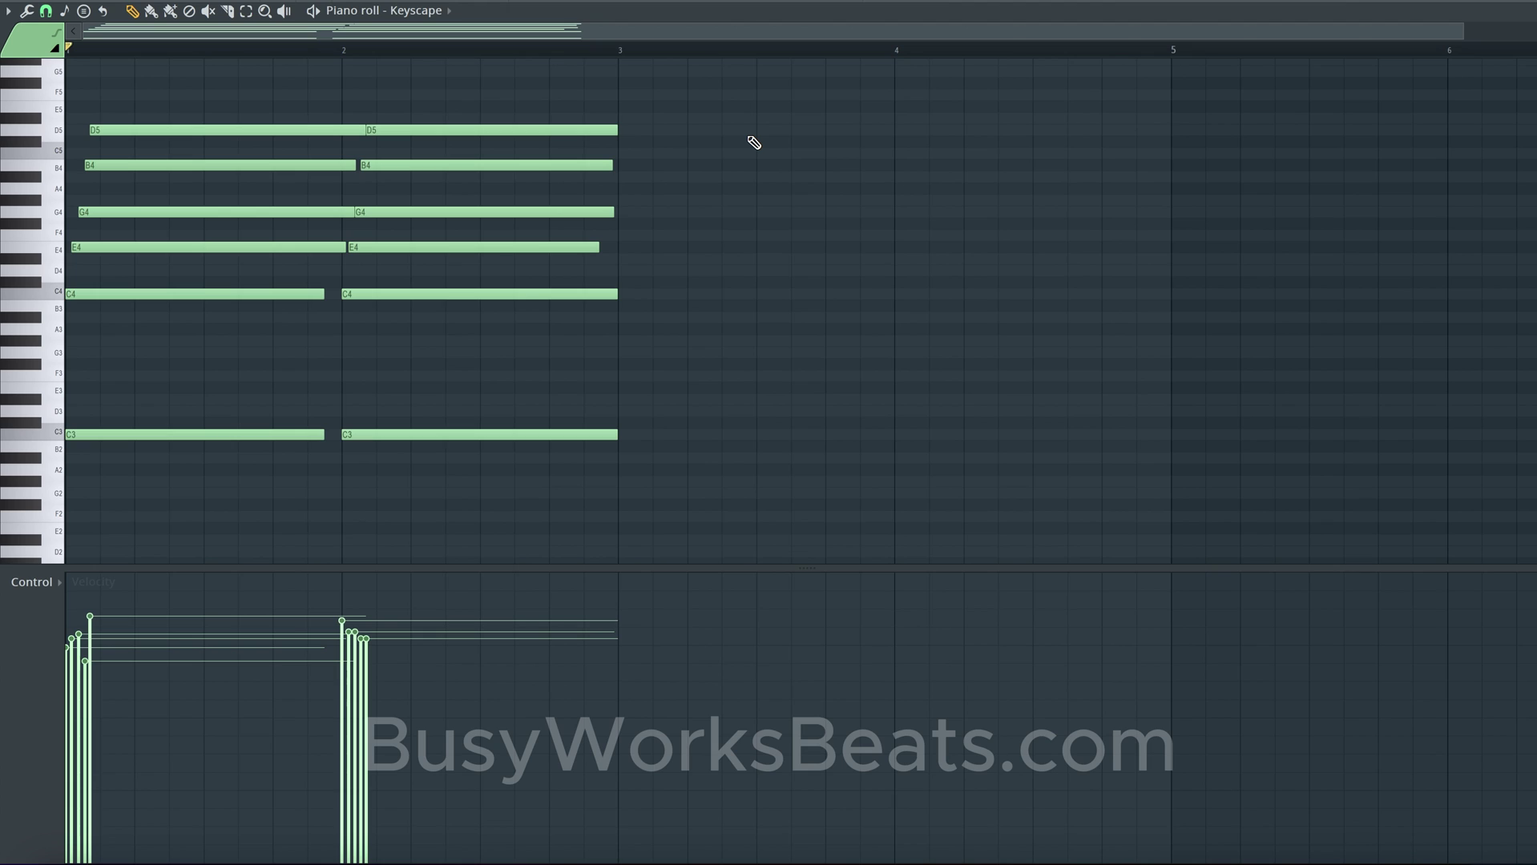
click(84, 11)
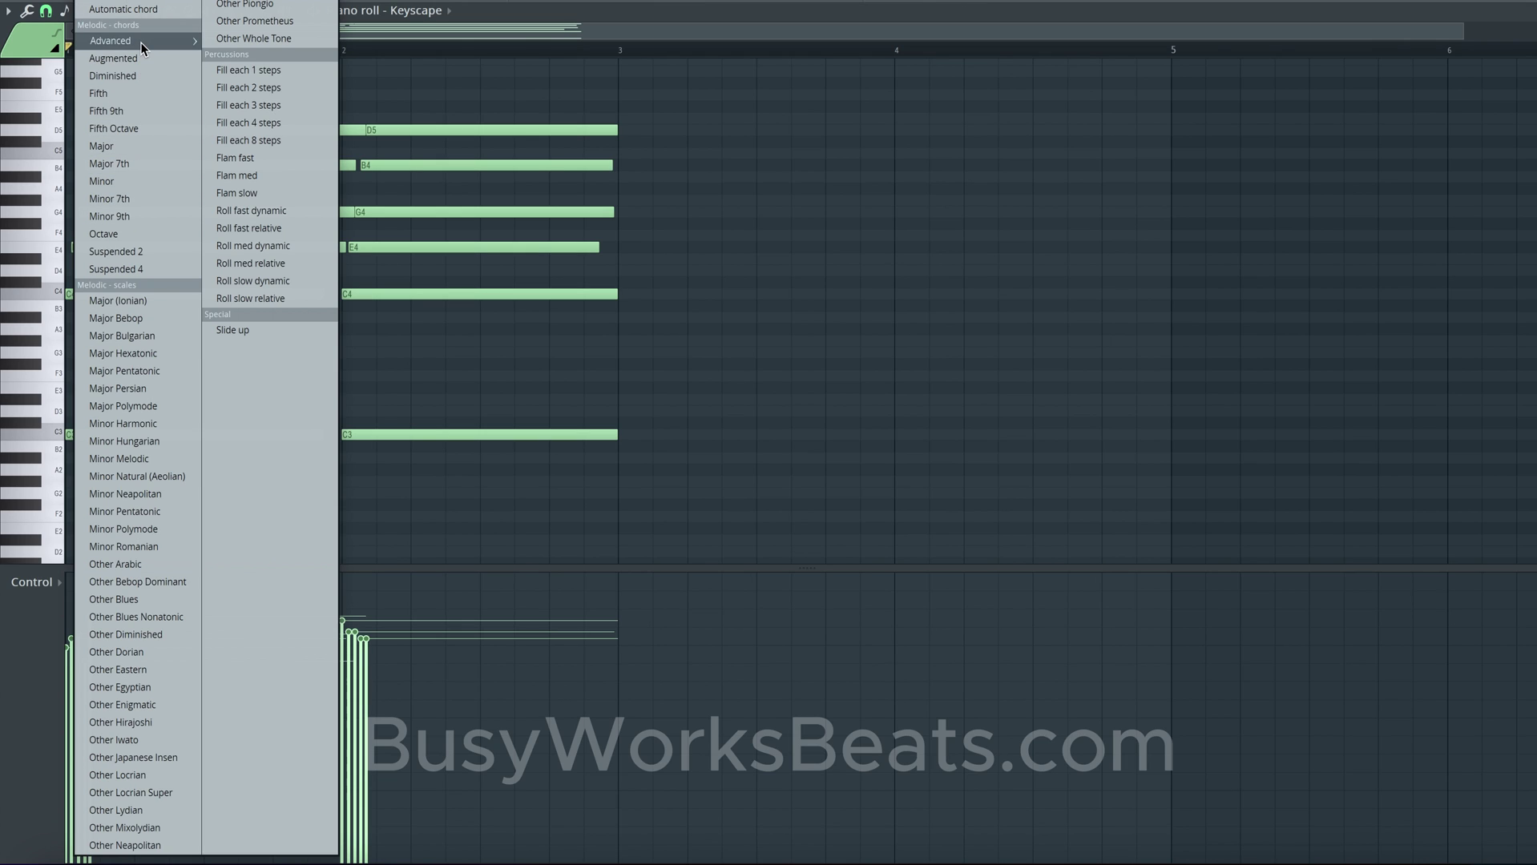
mouse_move(140, 42)
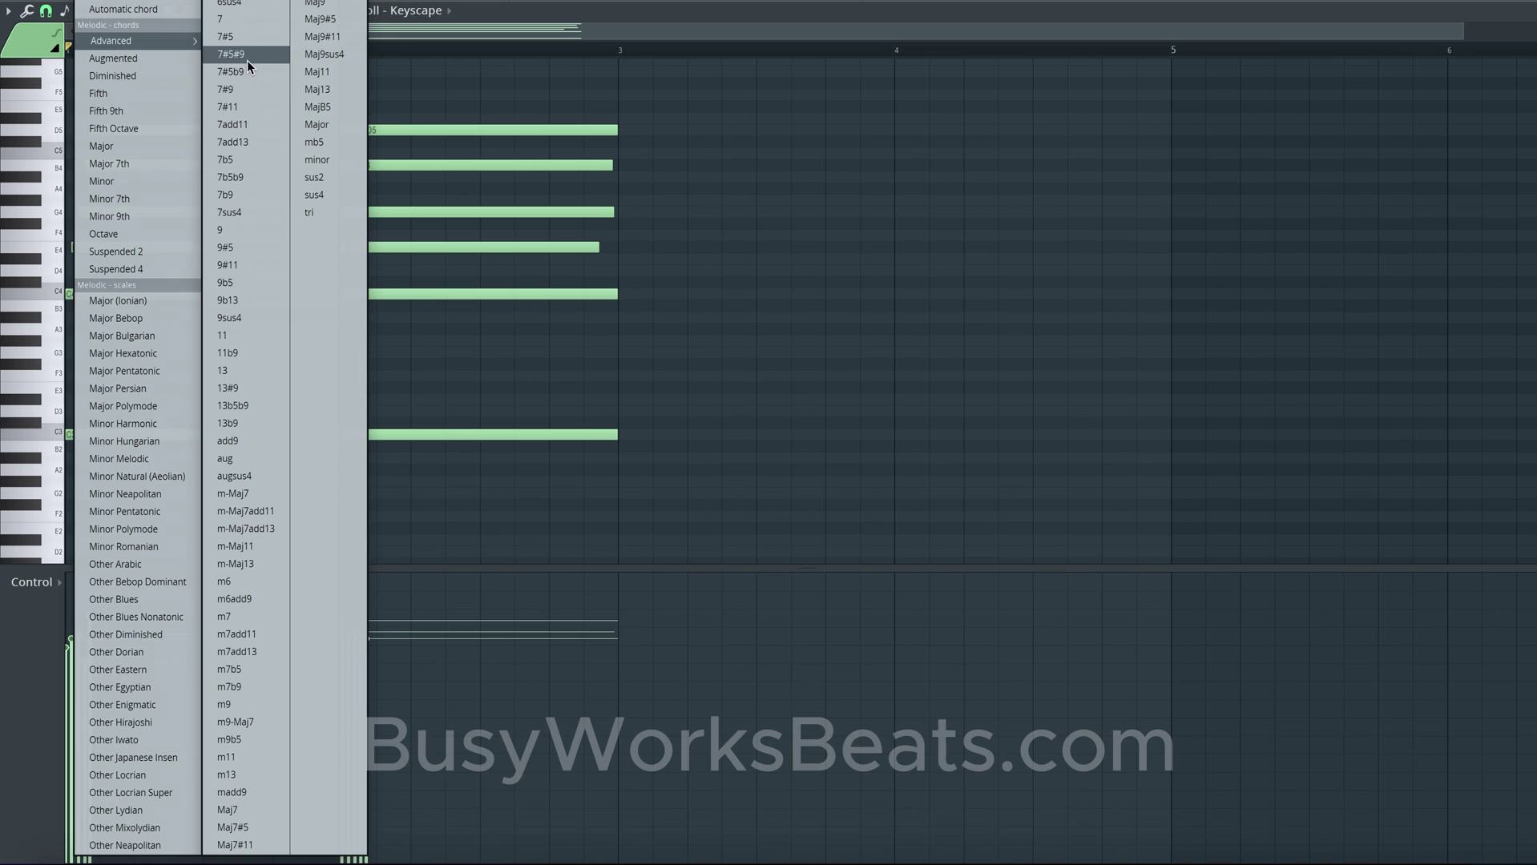
click(247, 230)
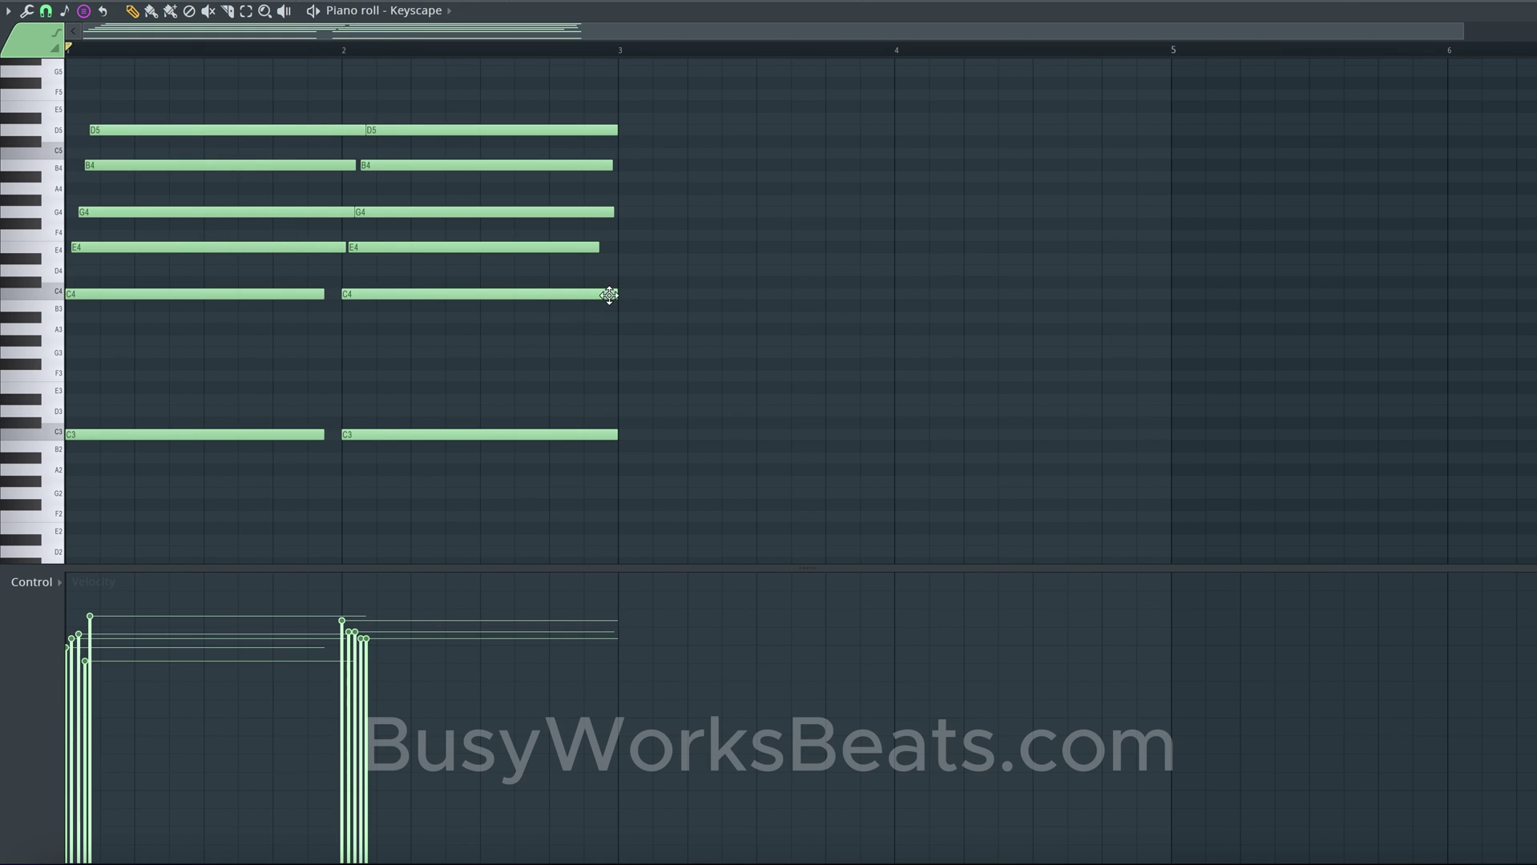
drag(649, 293, 624, 202)
Step: Lengthen the stamped G4 chord to fill bar 3 and slice off the note tails that extend past bar 4
scroll(681, 130, up, 1)
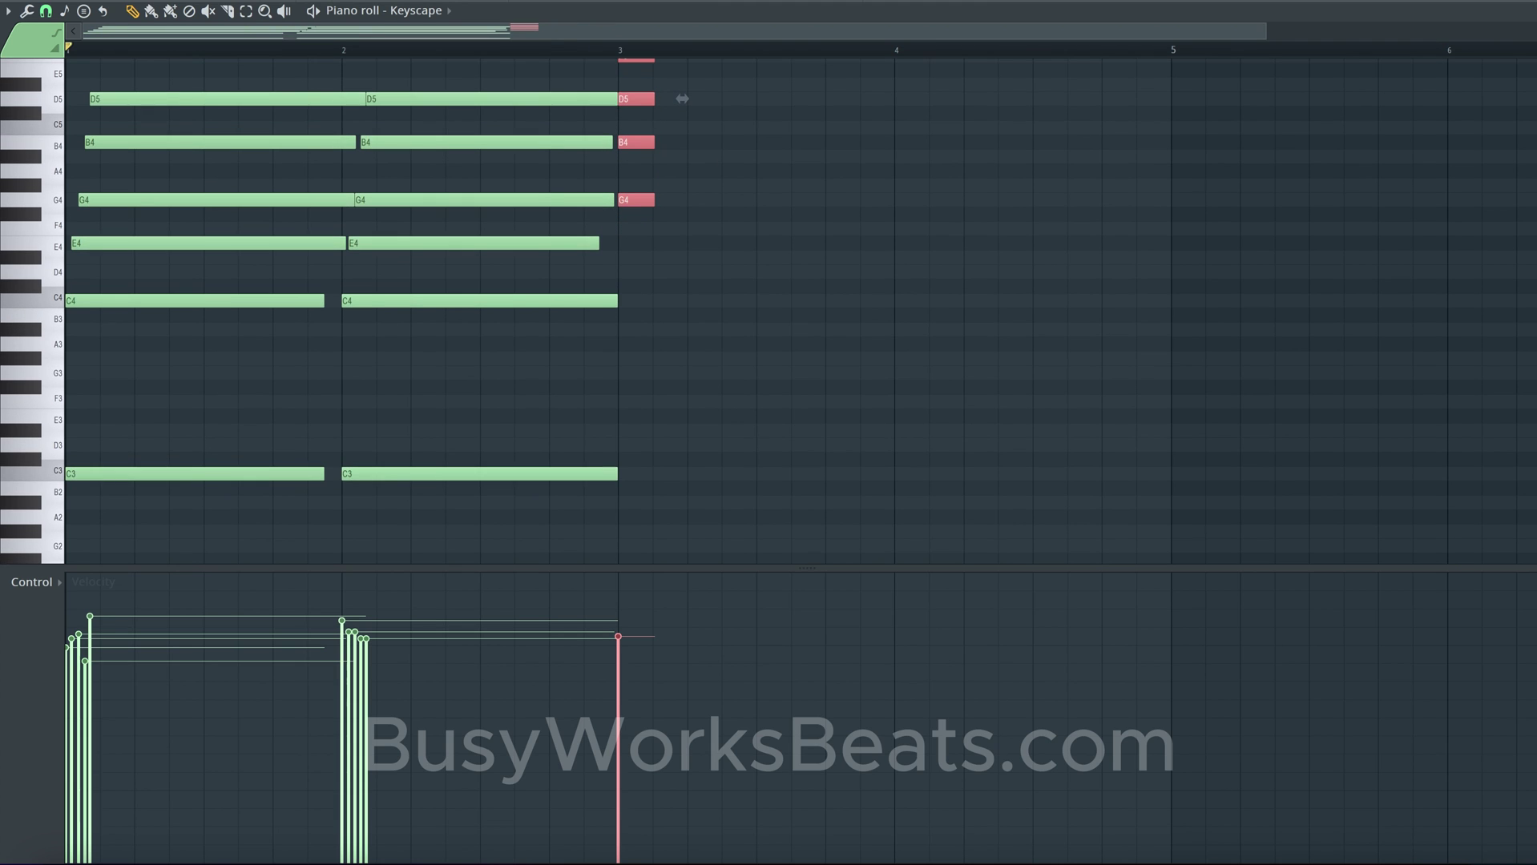
scroll(1043, 302, up, 2)
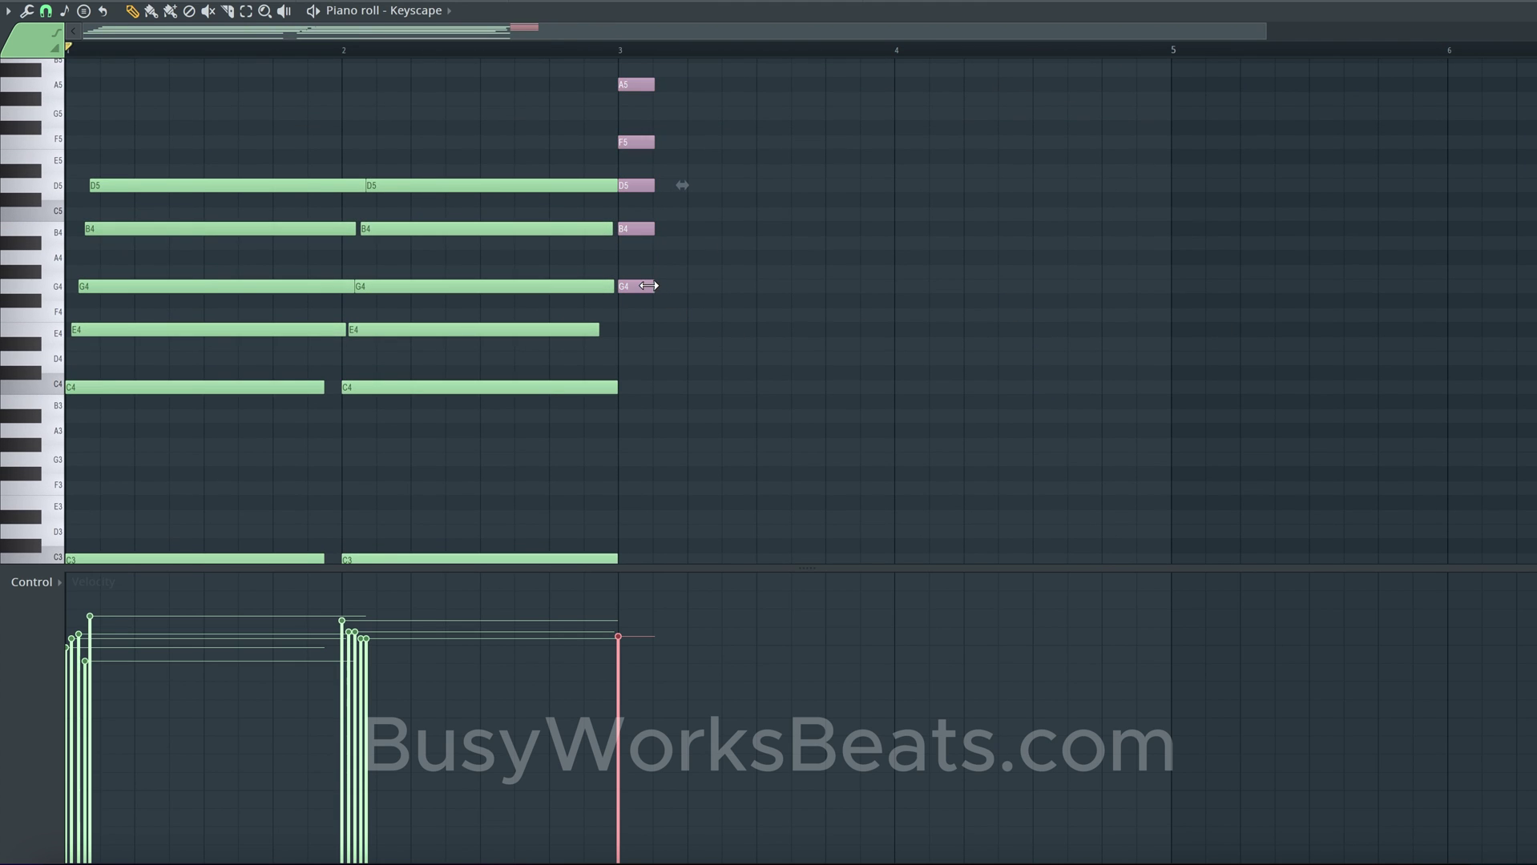
drag(653, 286, 890, 286)
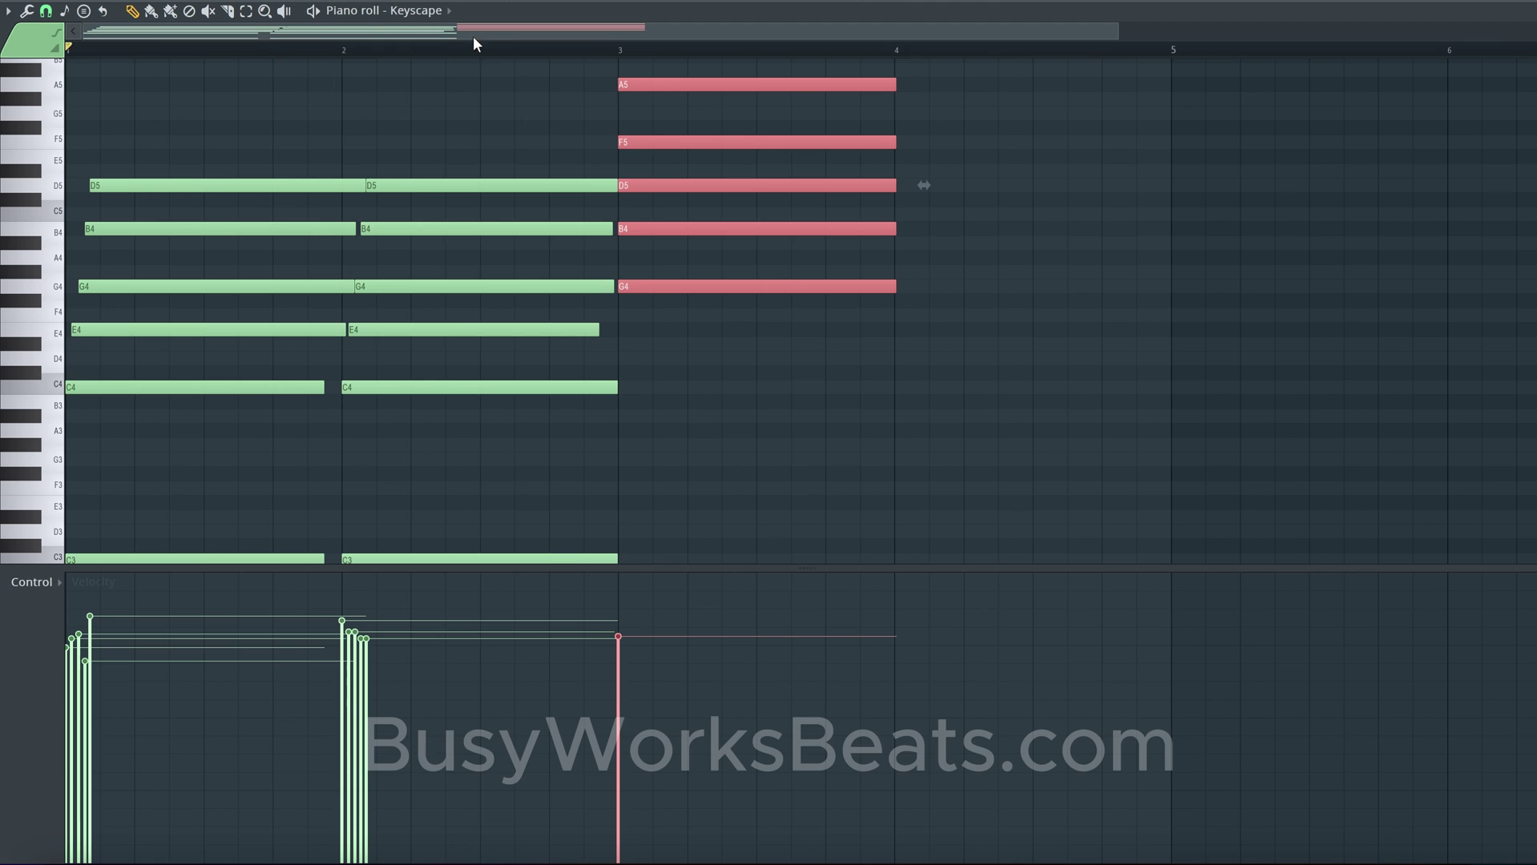
scroll(967, 178, up, 3)
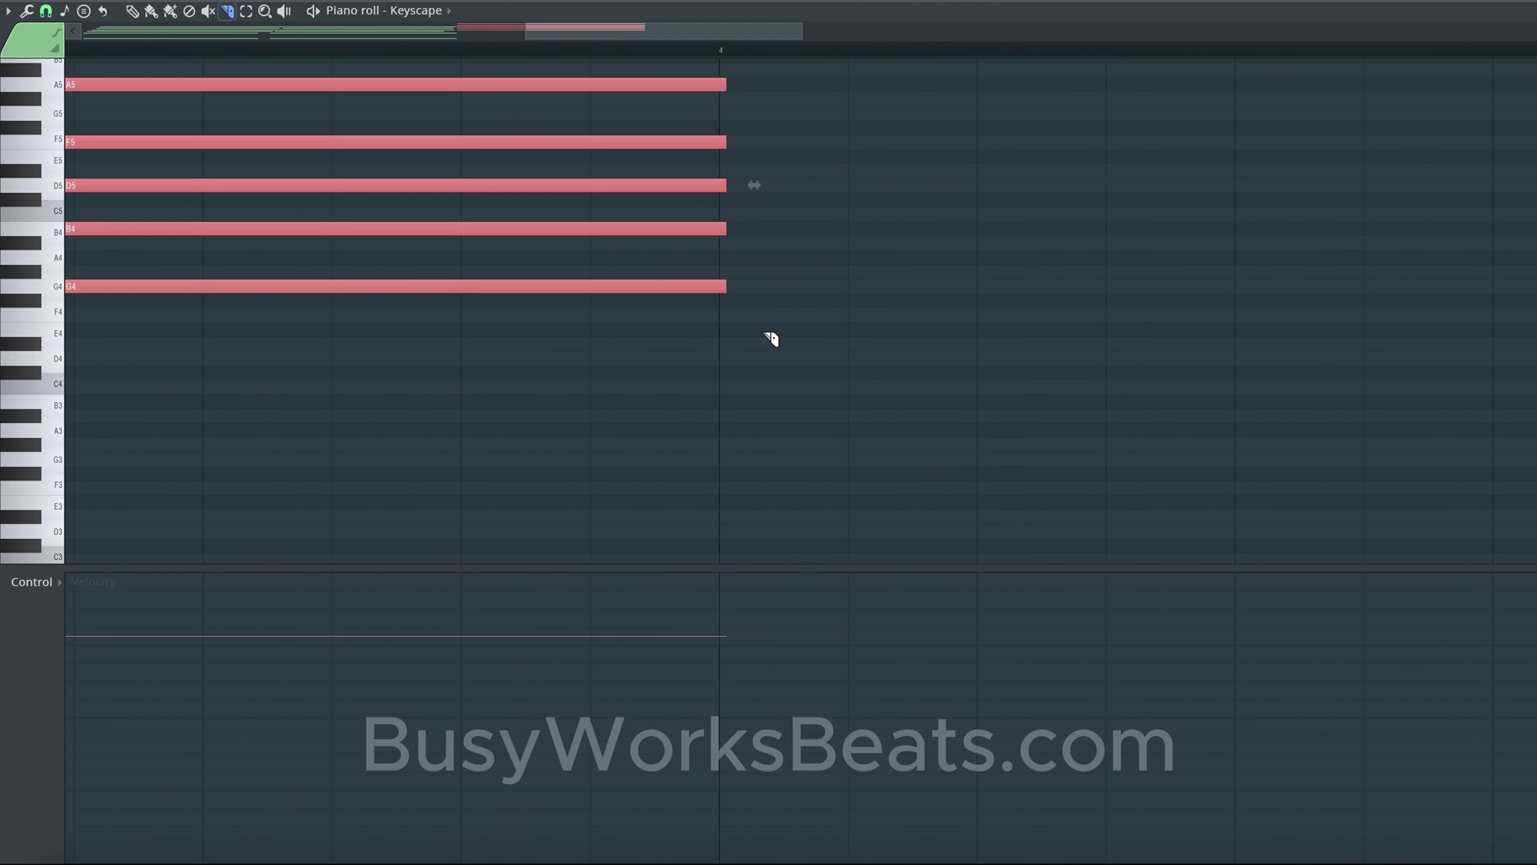
drag(726, 340, 725, 78)
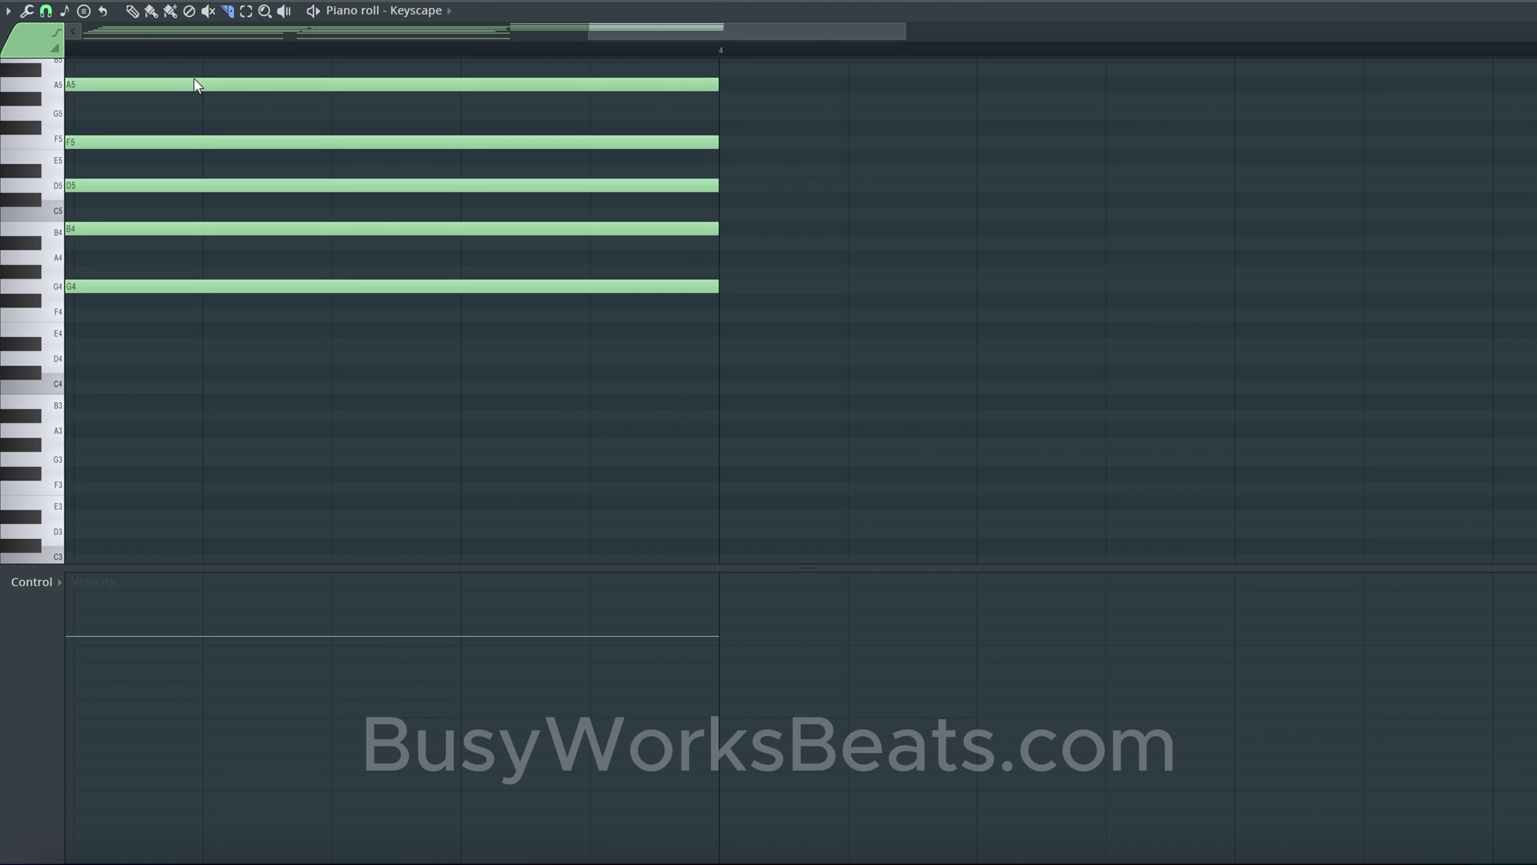
scroll(603, 244, down, 2)
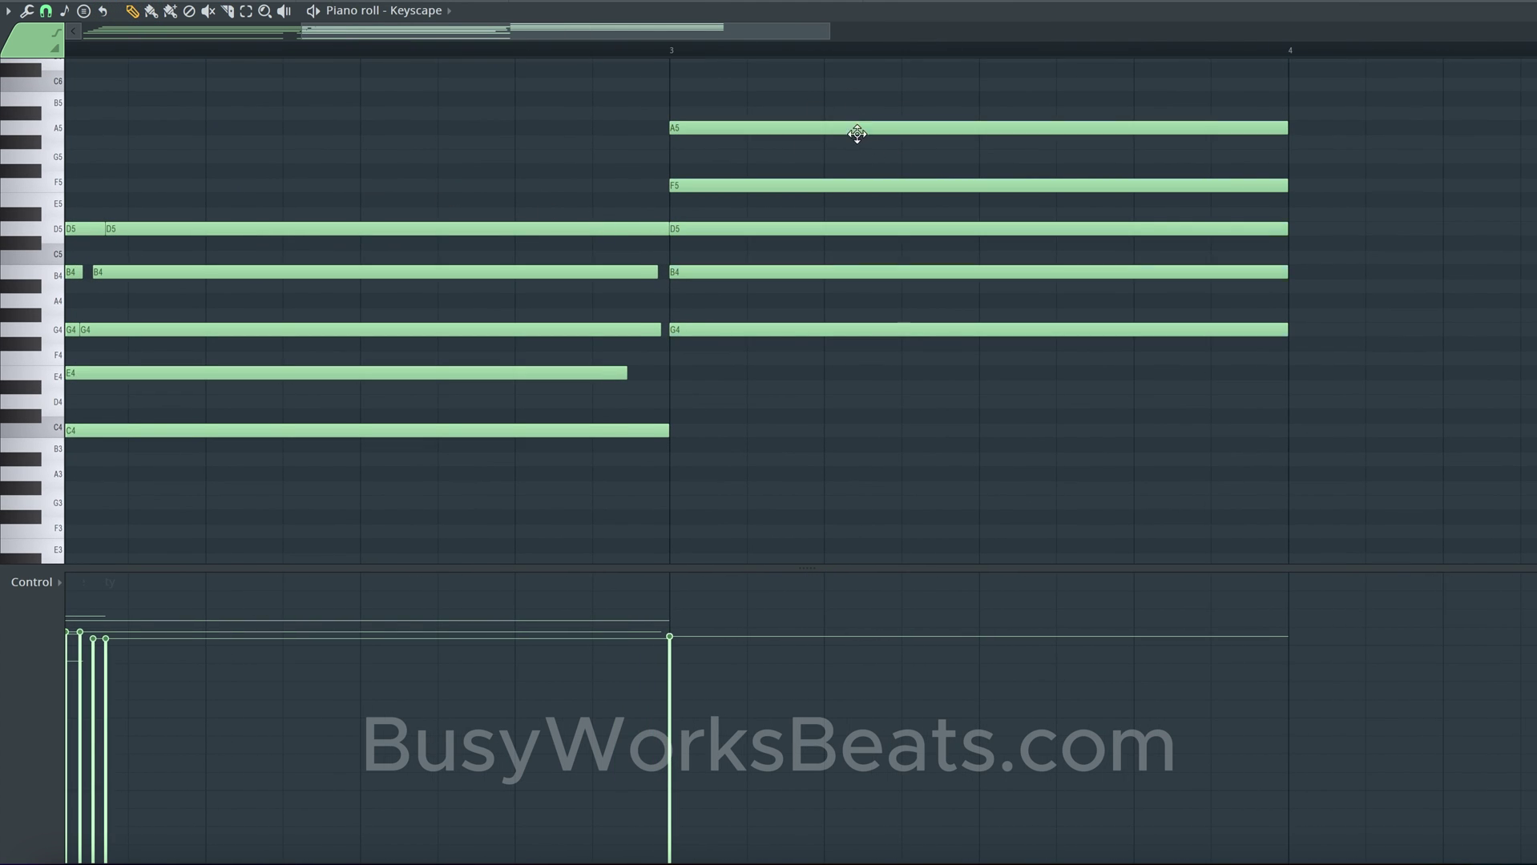
Step: Ungroup the notes of the bar 3 chord and briefly play back the progression
drag(863, 151, 874, 290)
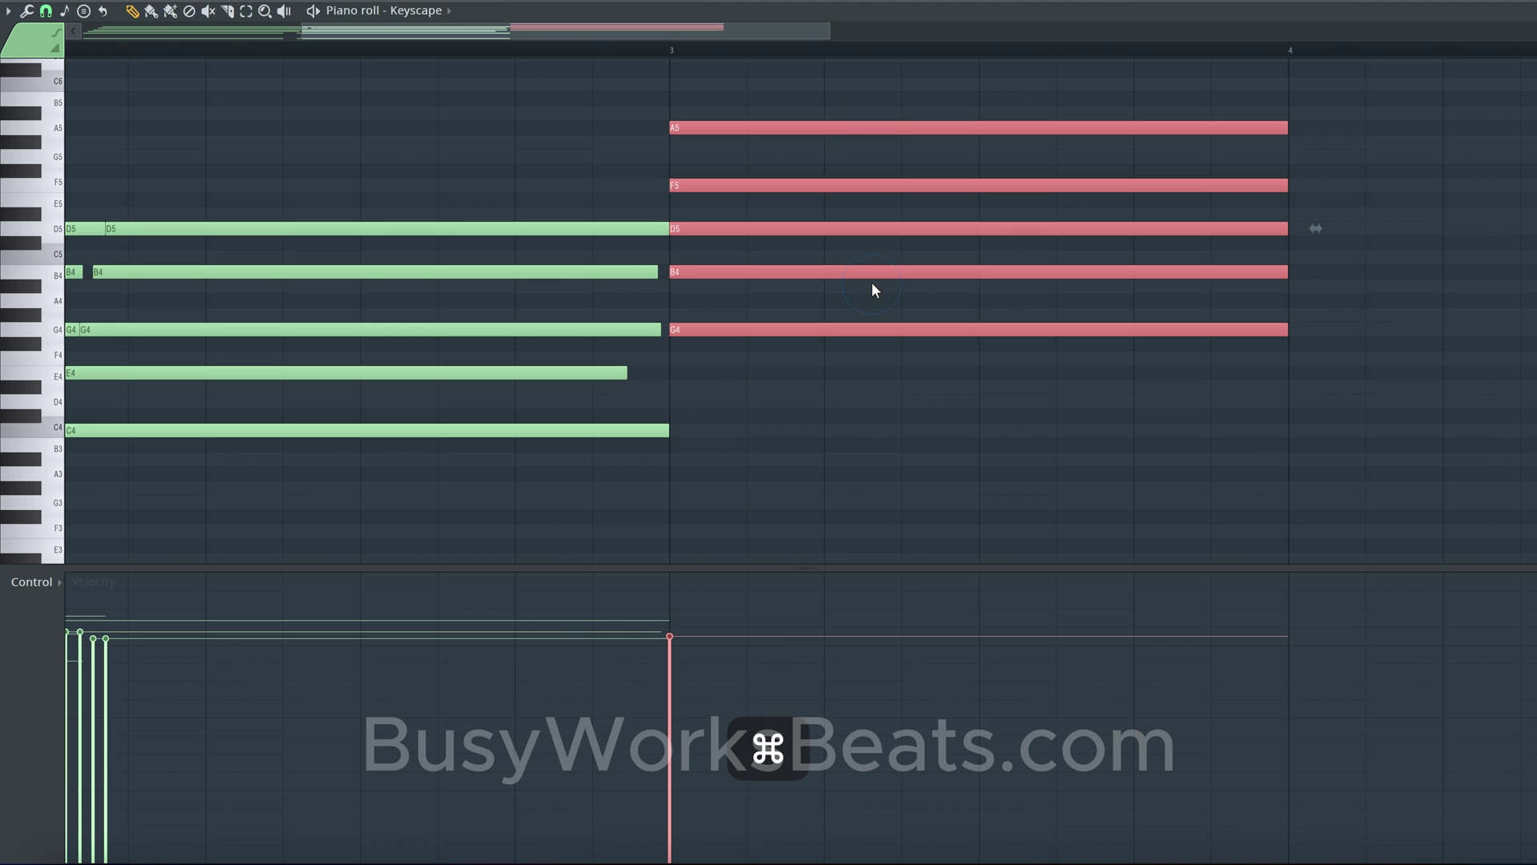
key(alt+g)
ctrl+scroll(877, 323, down, 4)
key(space)
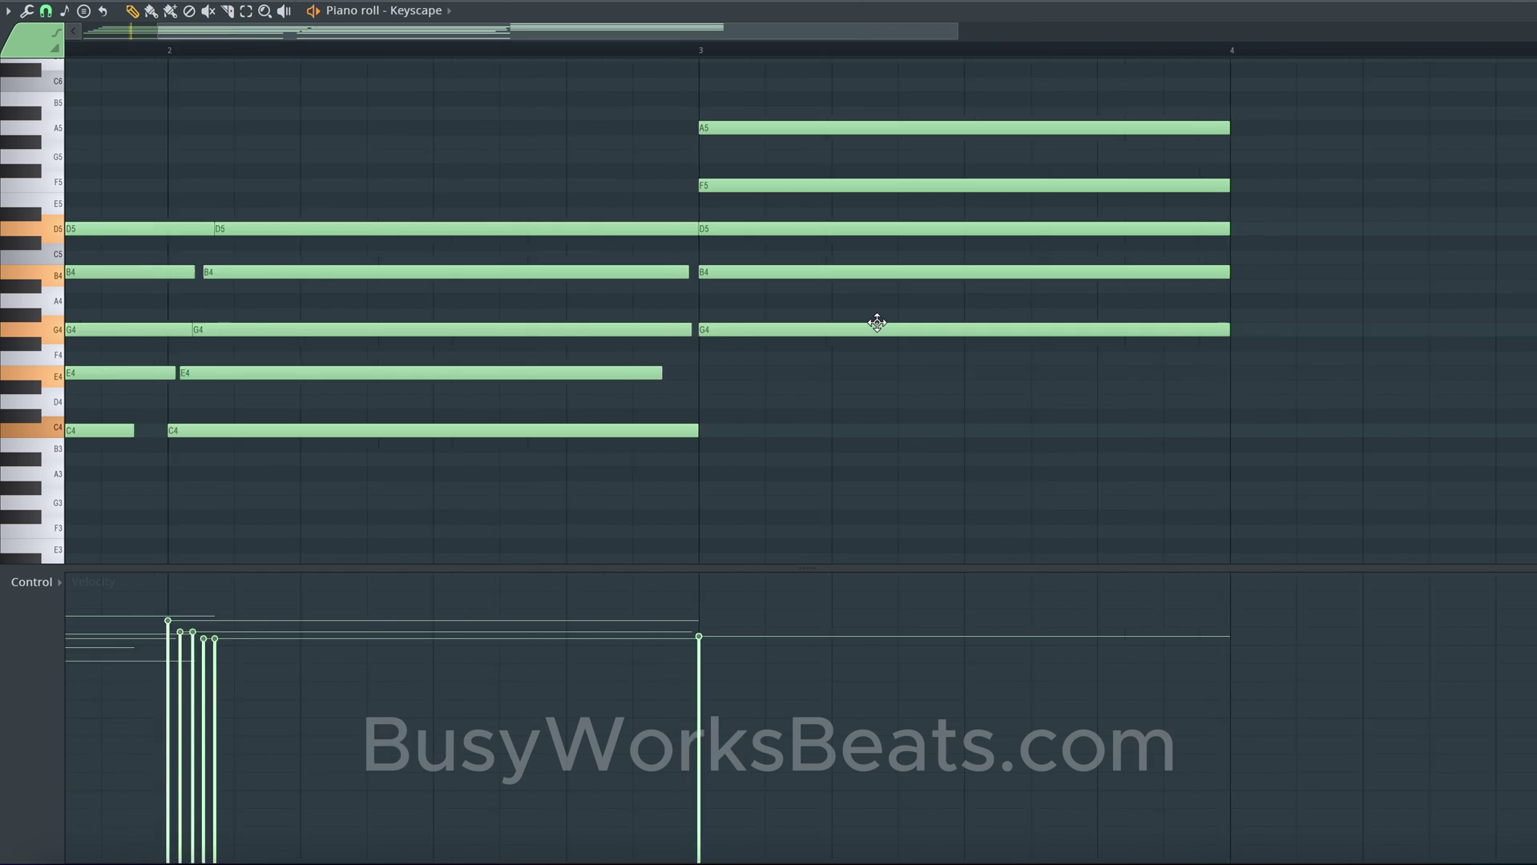
key(space)
Step: Raise the D5 and A5 notes of the bar 3 chord a semitone to D#5 and A#5
ctrl+shift+click(800, 228)
ctrl+shift+click(786, 128)
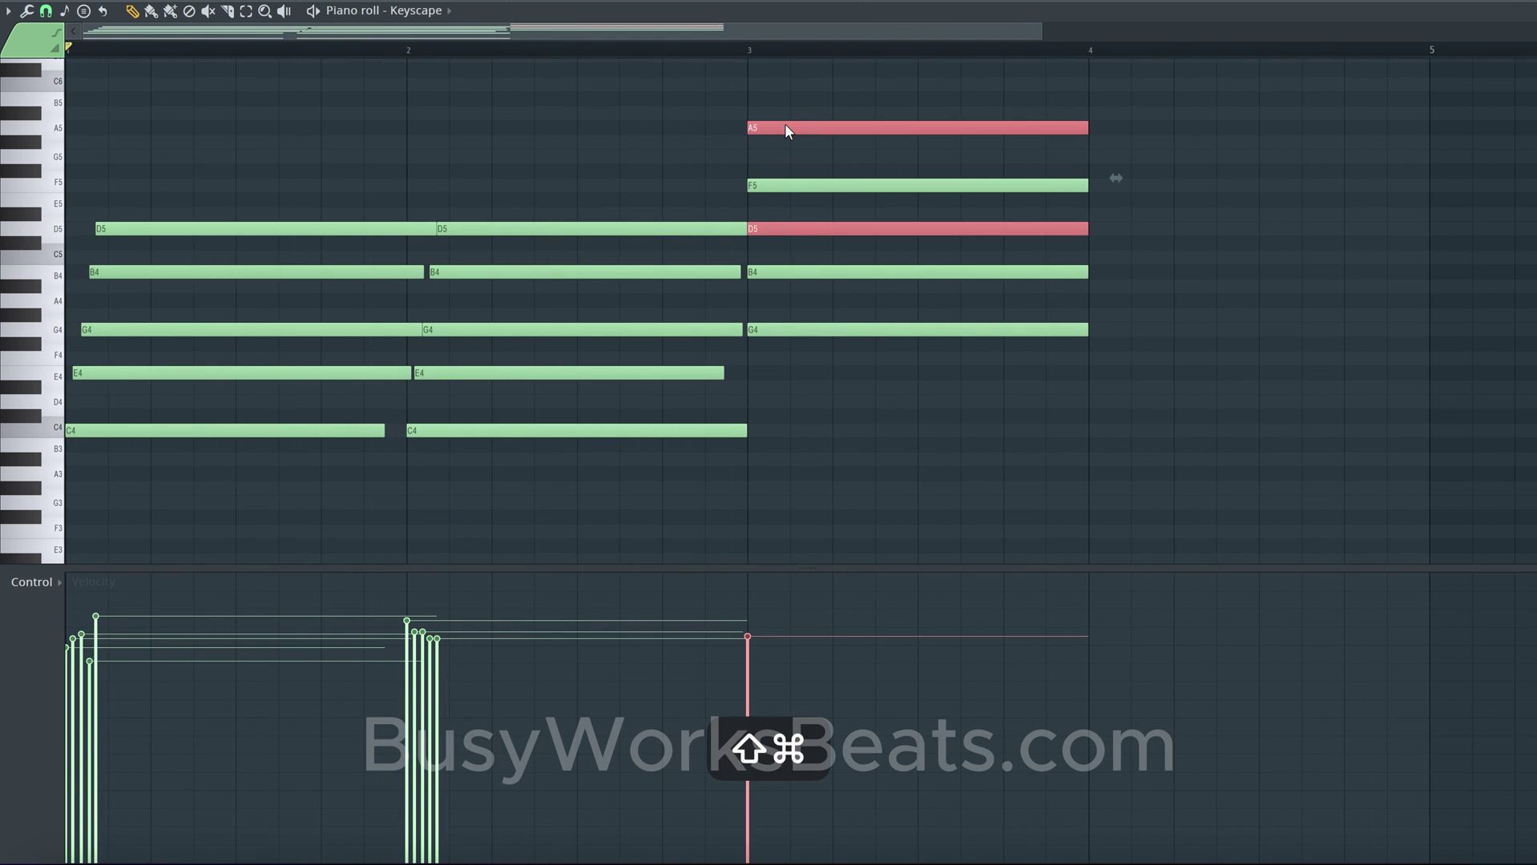
key(shift+Up)
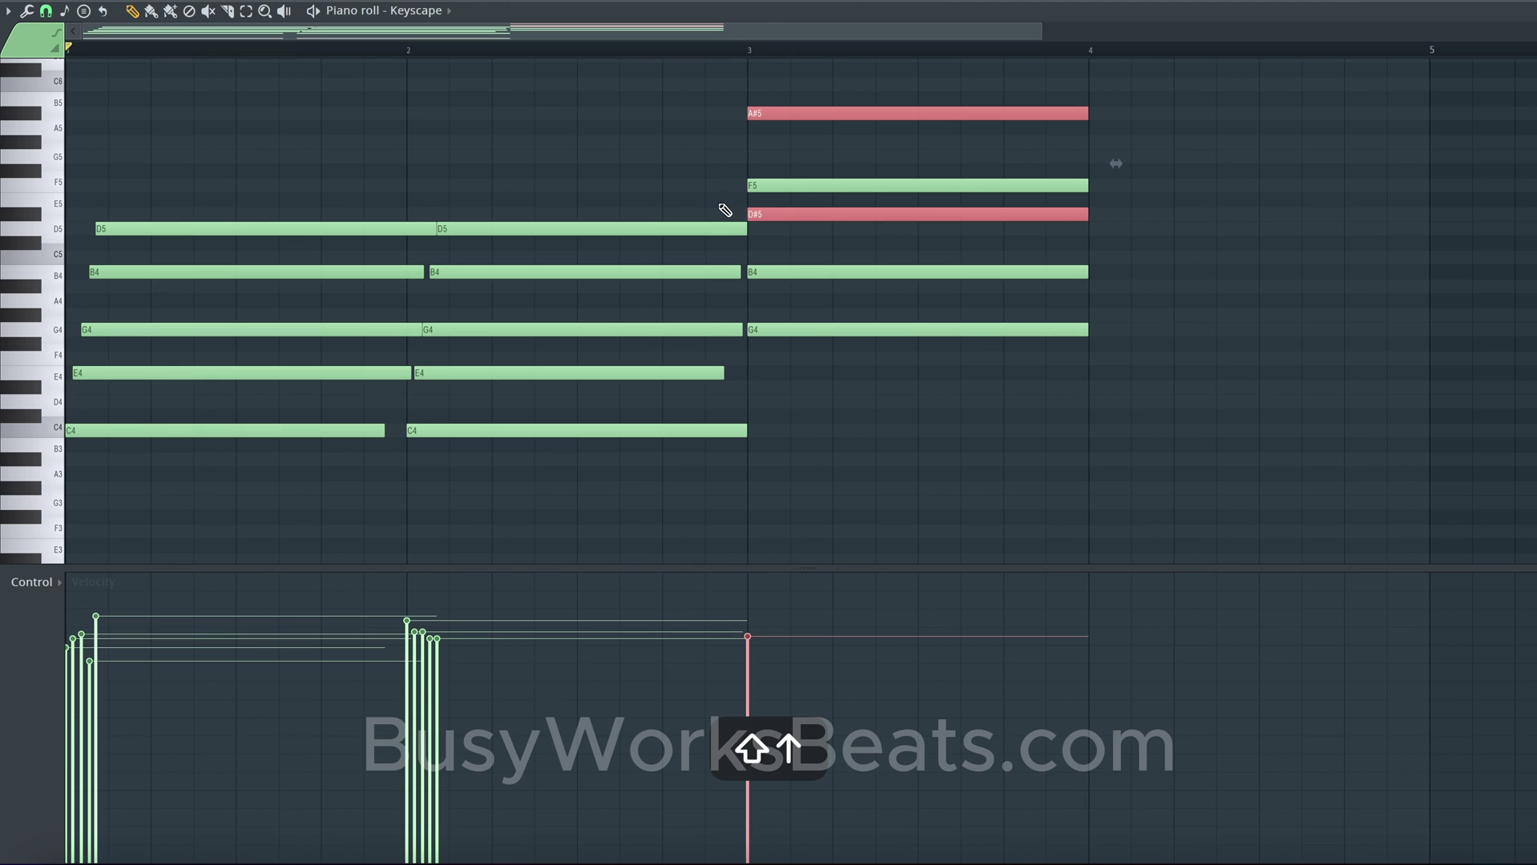
Step: Copy the C4, E4, G4, B4 and D5 notes of the bar 2 chord to bar 4 and deselect them
drag(627, 192, 529, 404)
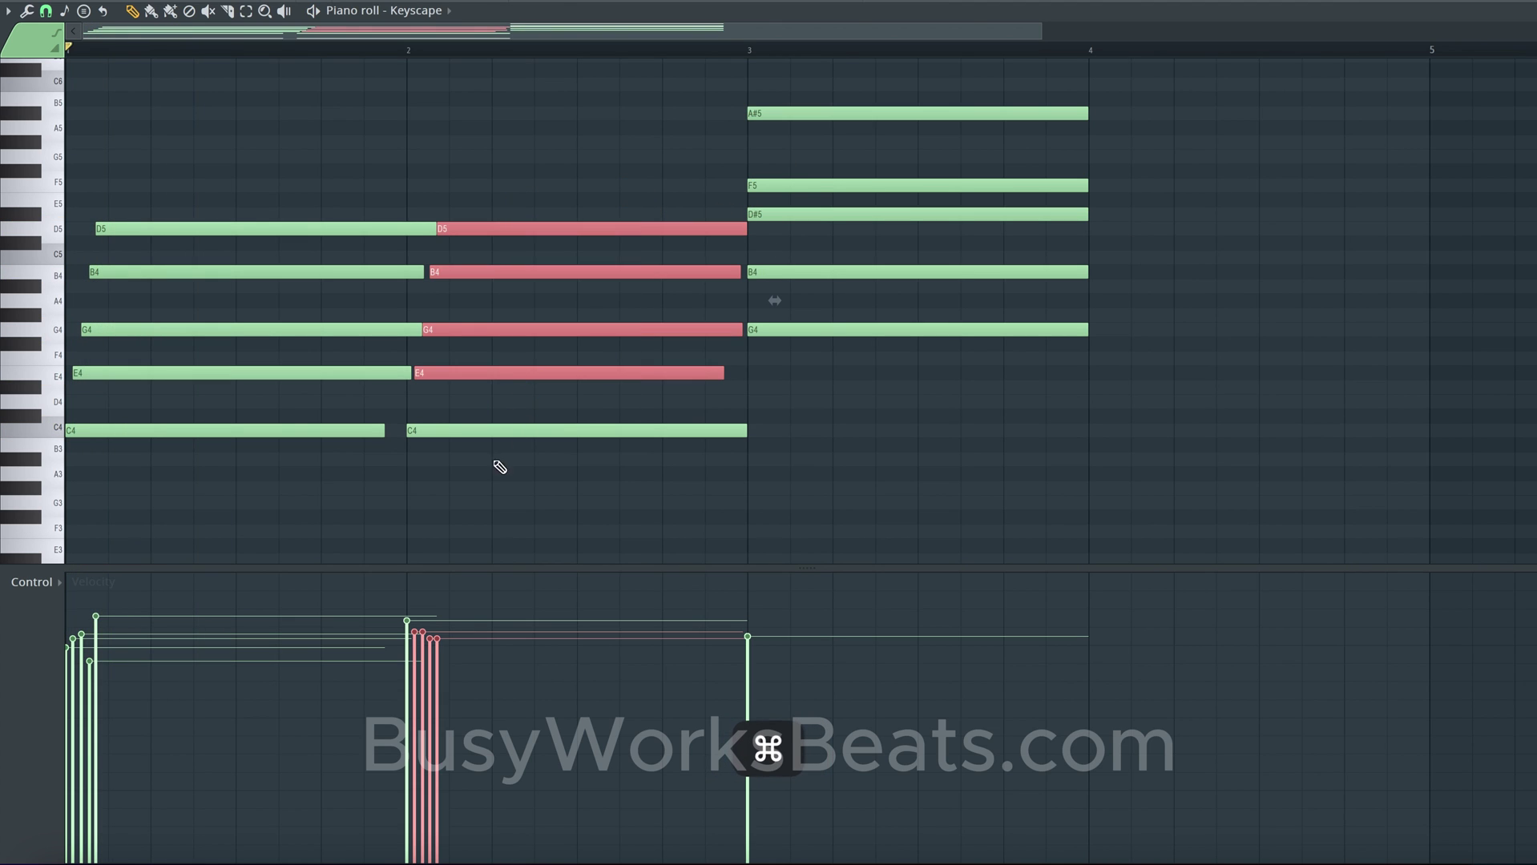
drag(500, 467, 487, 225)
drag(491, 473, 487, 212)
drag(438, 424, 1120, 424)
click(922, 472)
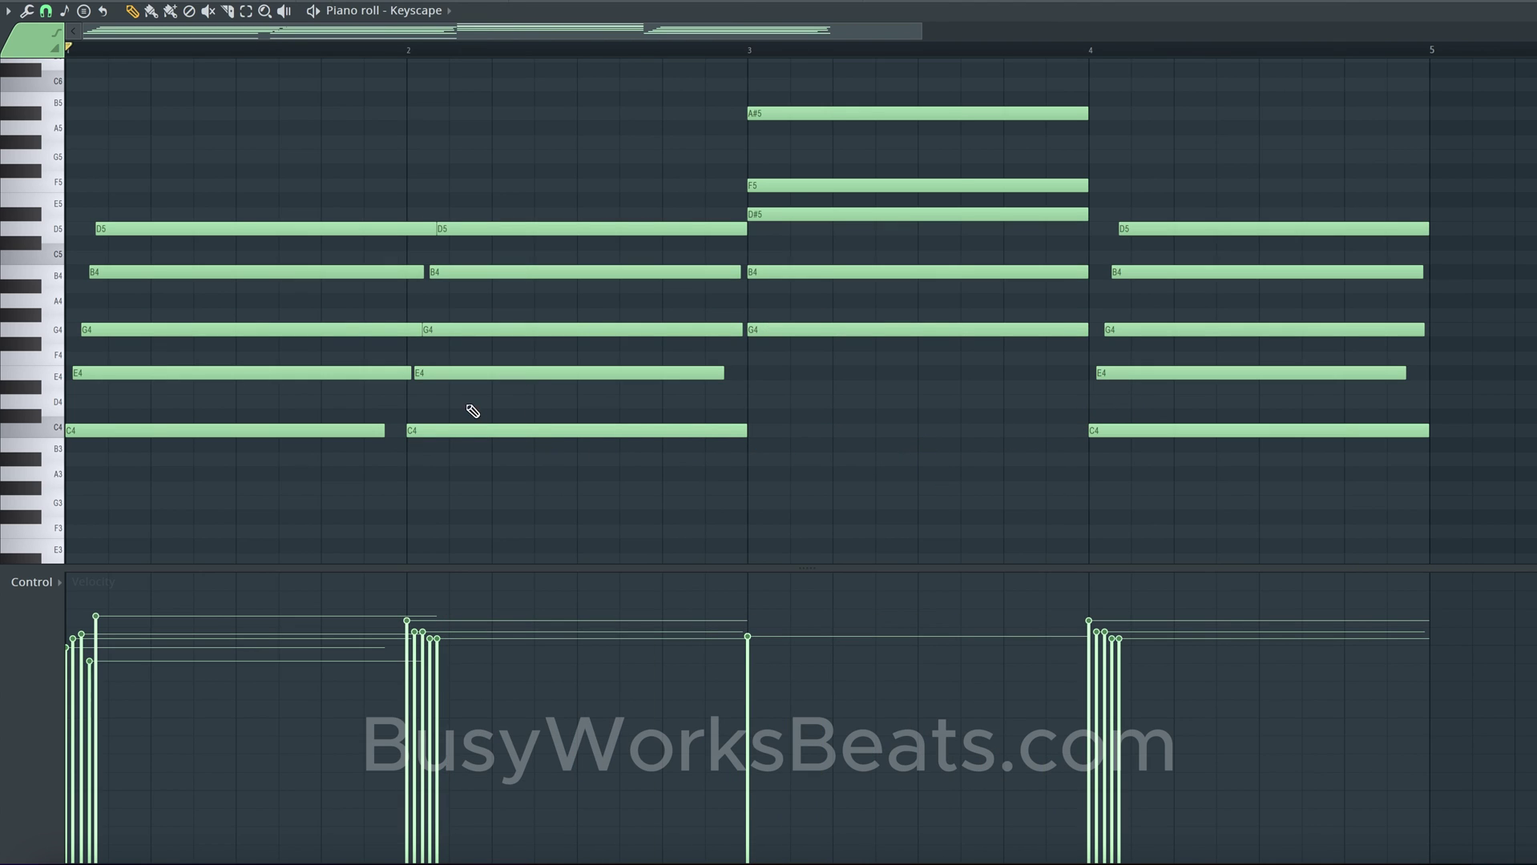
Step: Lower the E4 and B4 notes of the bar 1 and bar 2 chords a semitone to D#4 and A#4
shift+super+click(227, 373)
shift+super+click(242, 273)
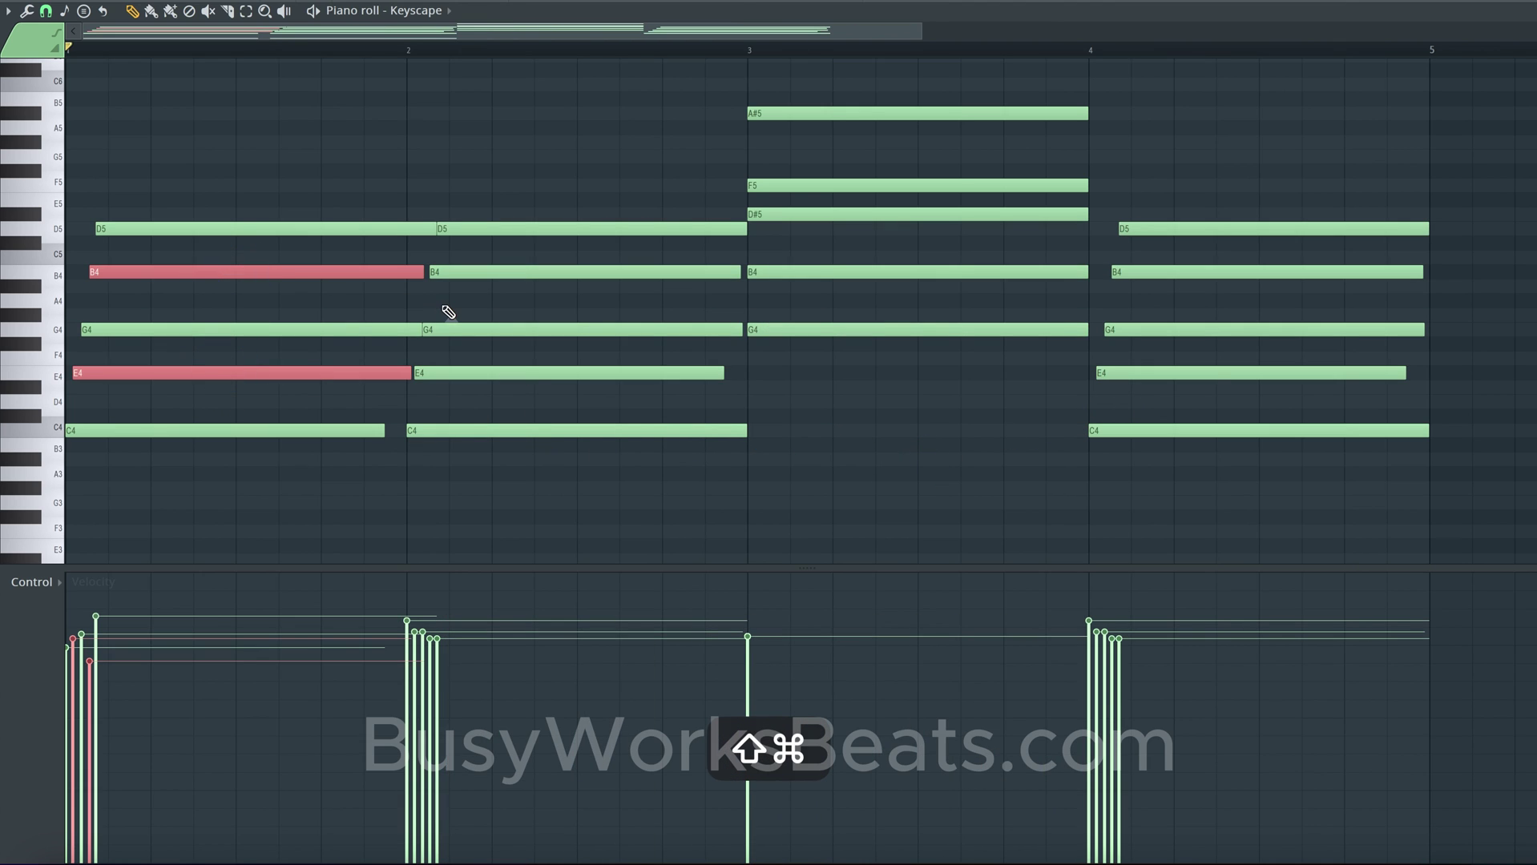
shift+super+click(583, 372)
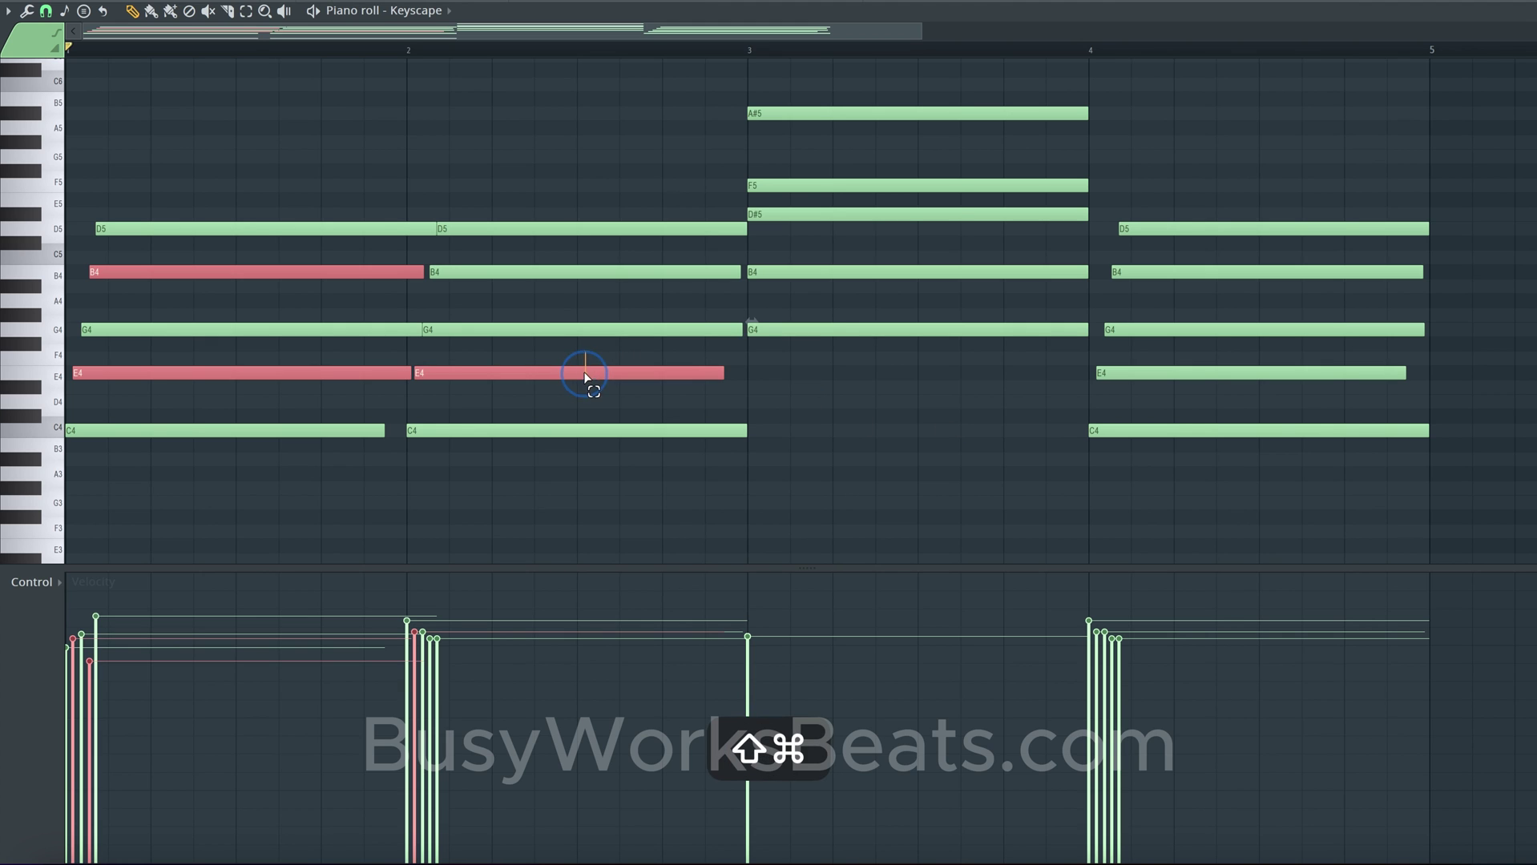
shift+super+click(557, 274)
key(shift+Down)
Step: Play back the progression and copy the C3 bass note from bar 2 to bar 4
key(space)
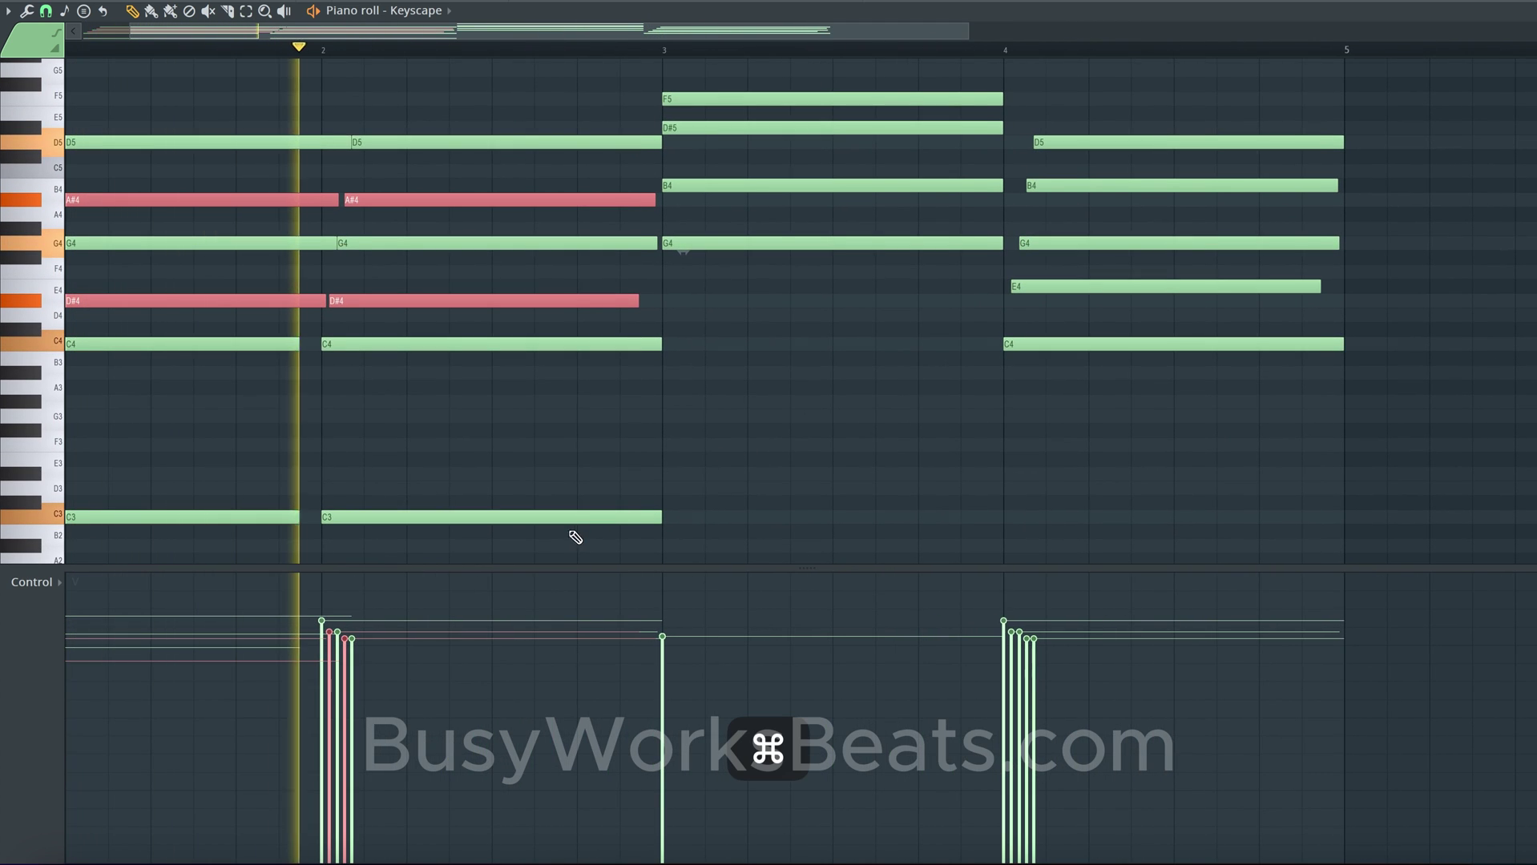
drag(566, 517, 1242, 516)
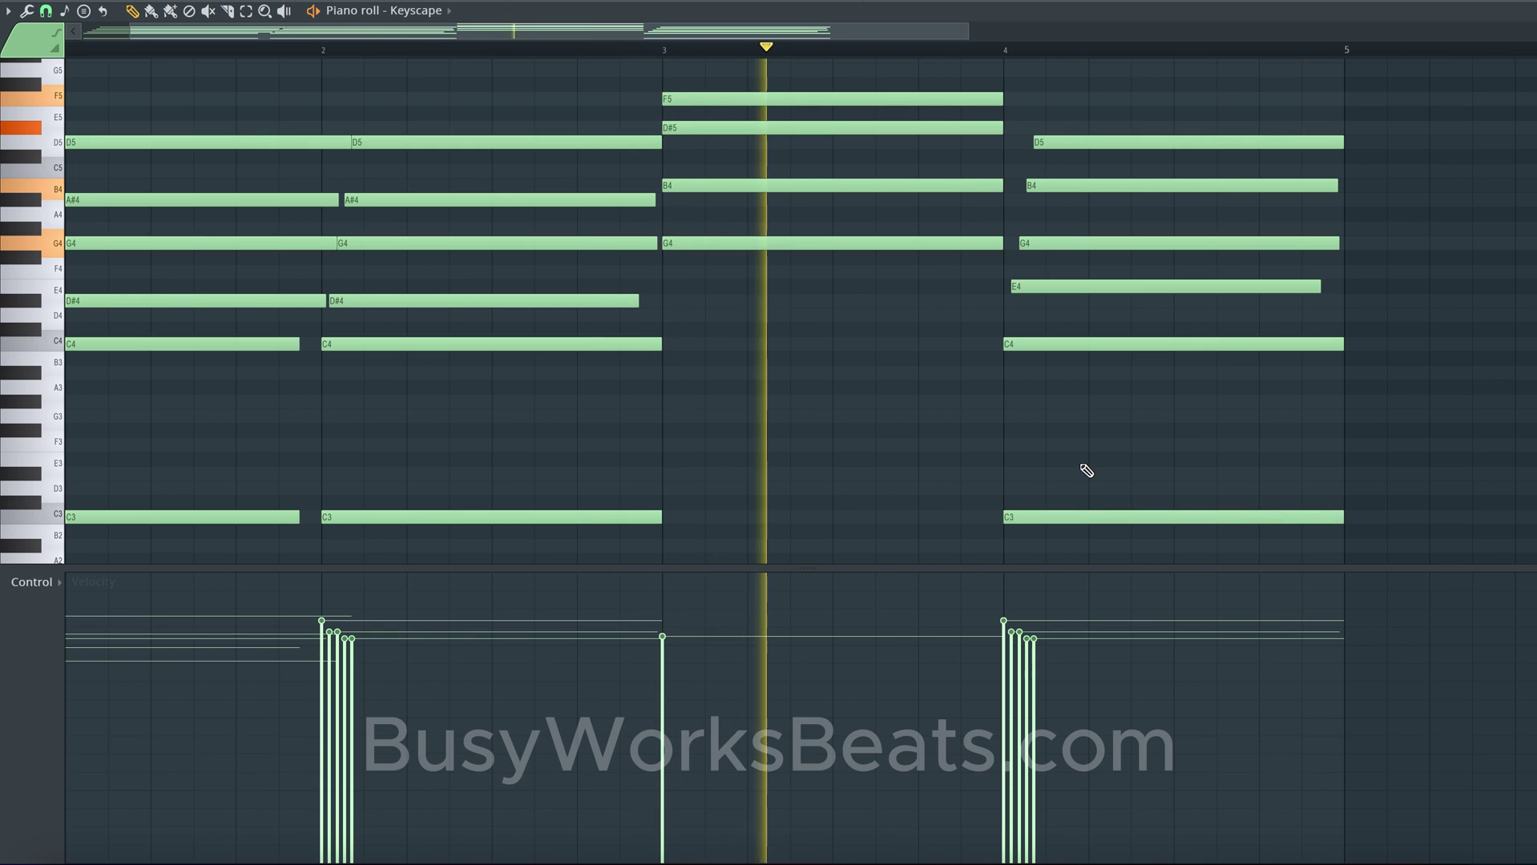
scroll(1086, 470, up, 2)
scroll(1063, 469, down, 3)
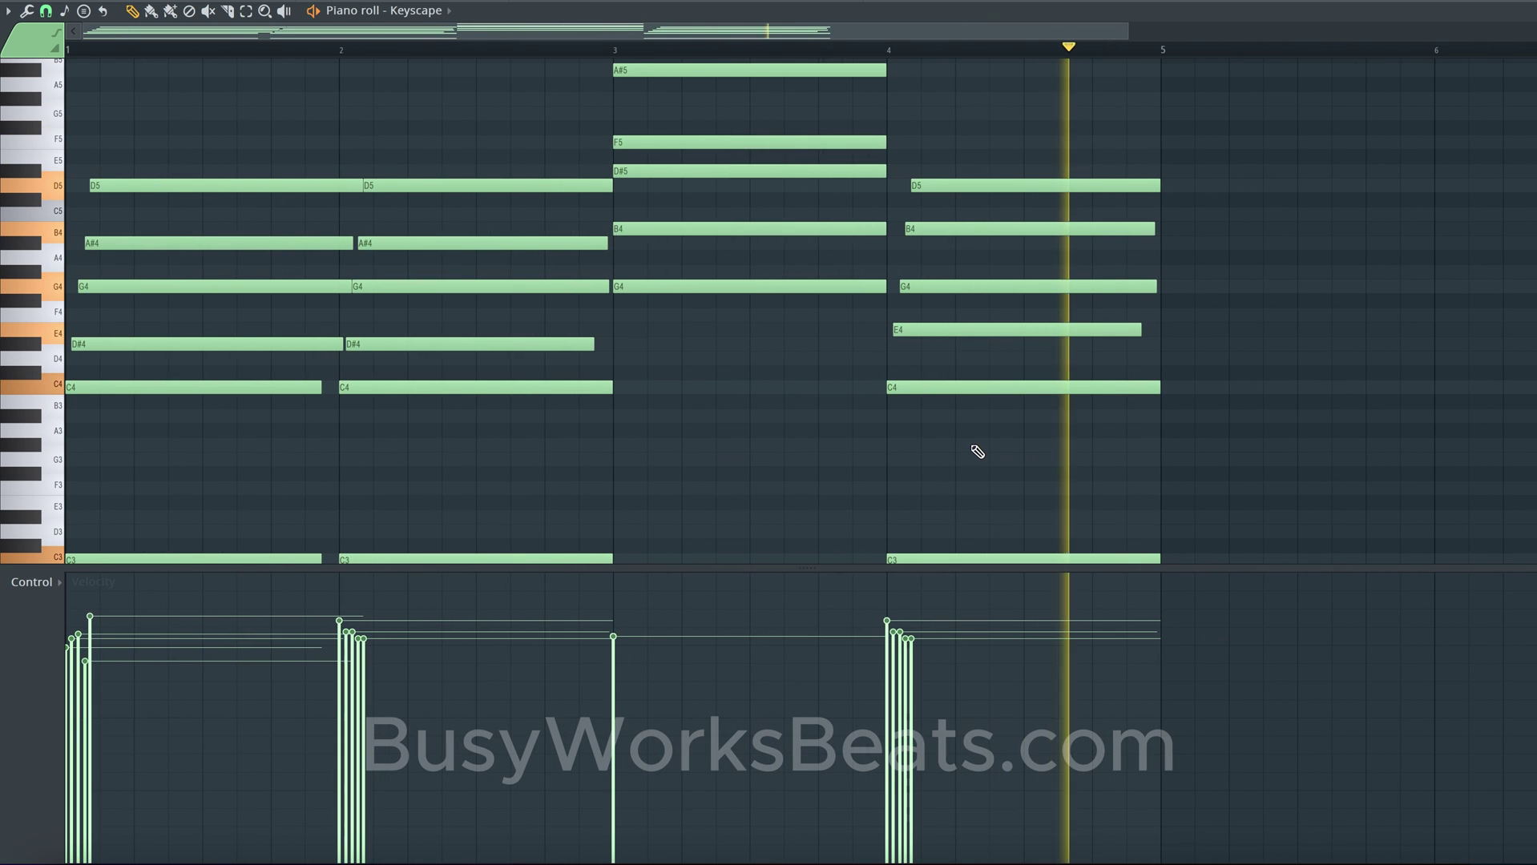
Step: Play back the progression from bar 3 and check the bar 4 chord notes
key(space)
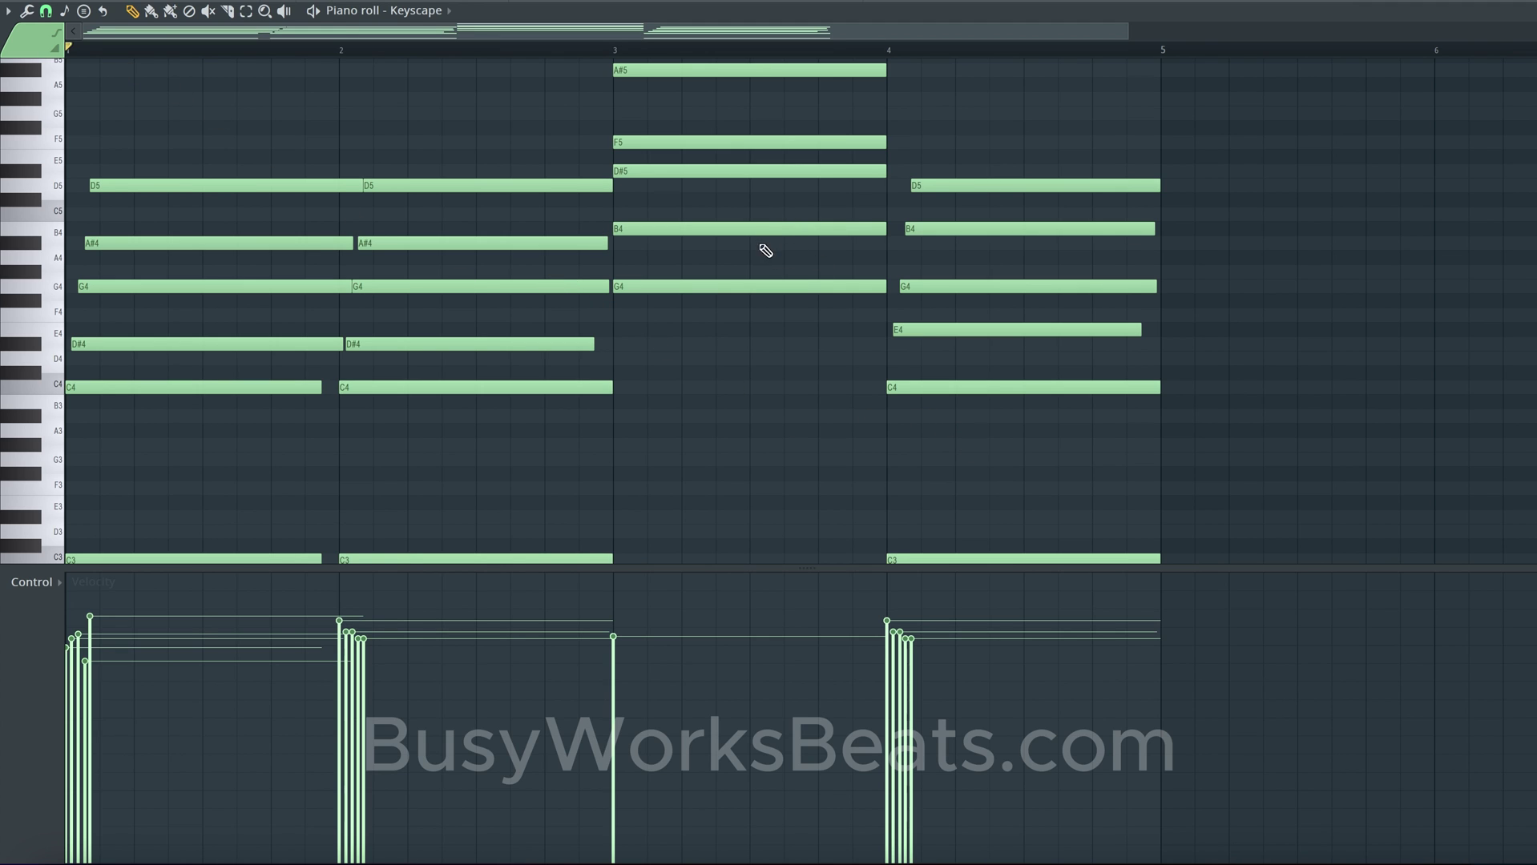
click(614, 50)
key(space)
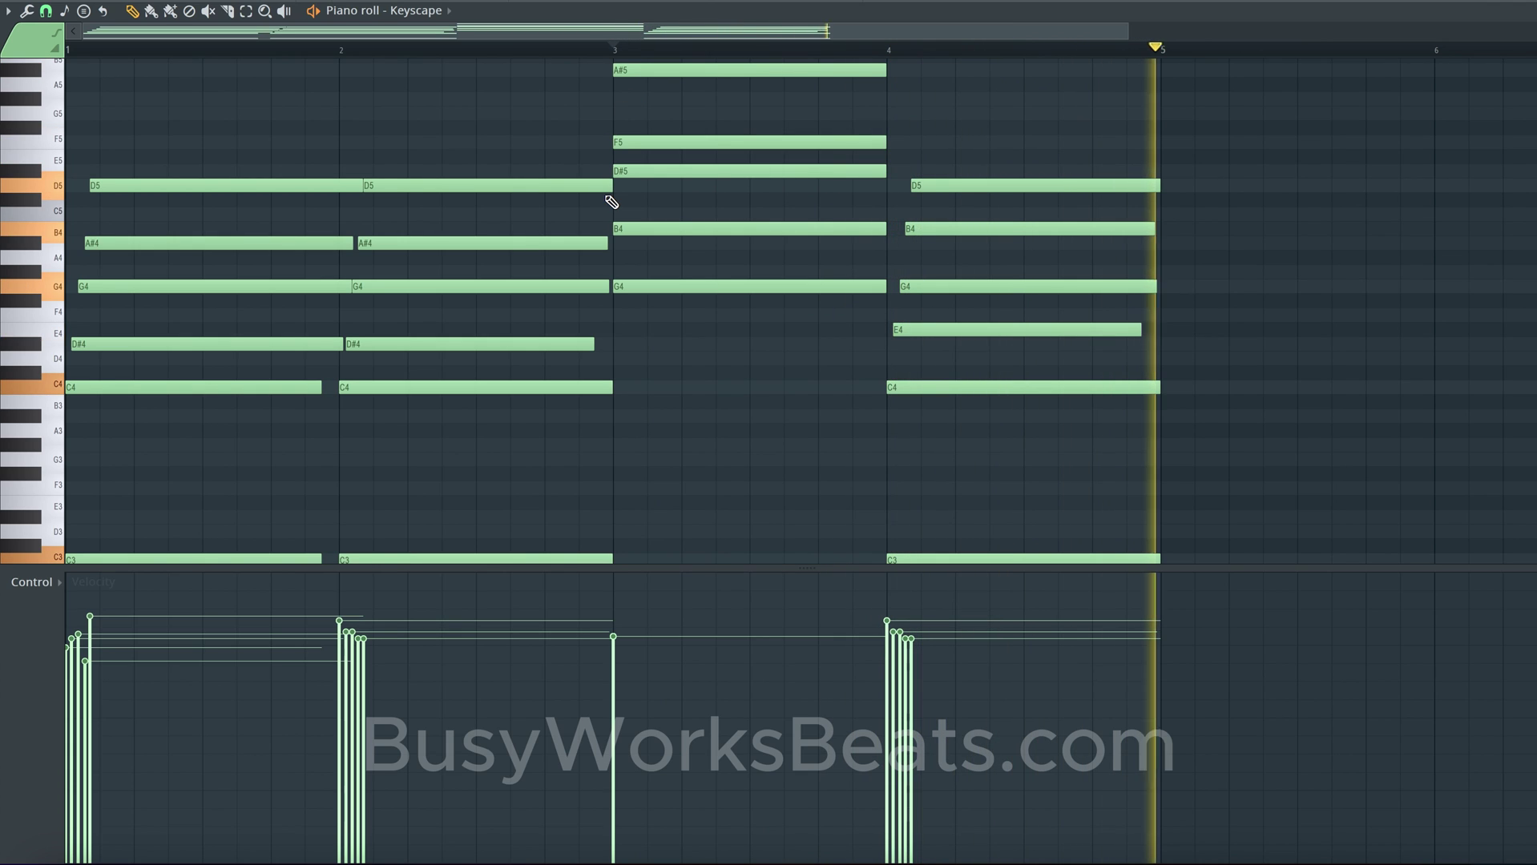
key(space)
drag(956, 415, 954, 161)
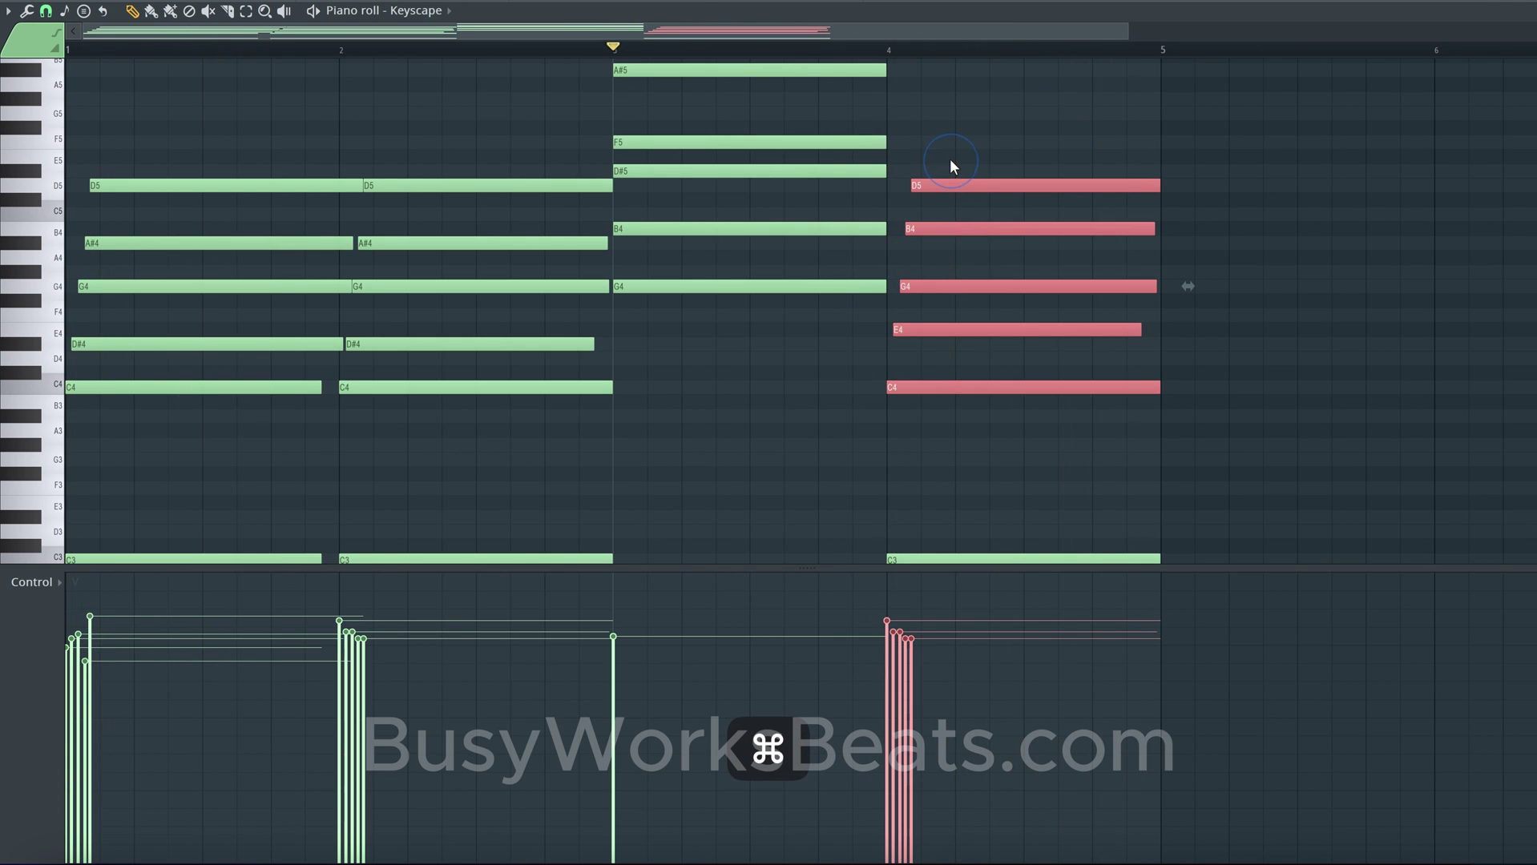
super+click(792, 447)
click(578, 53)
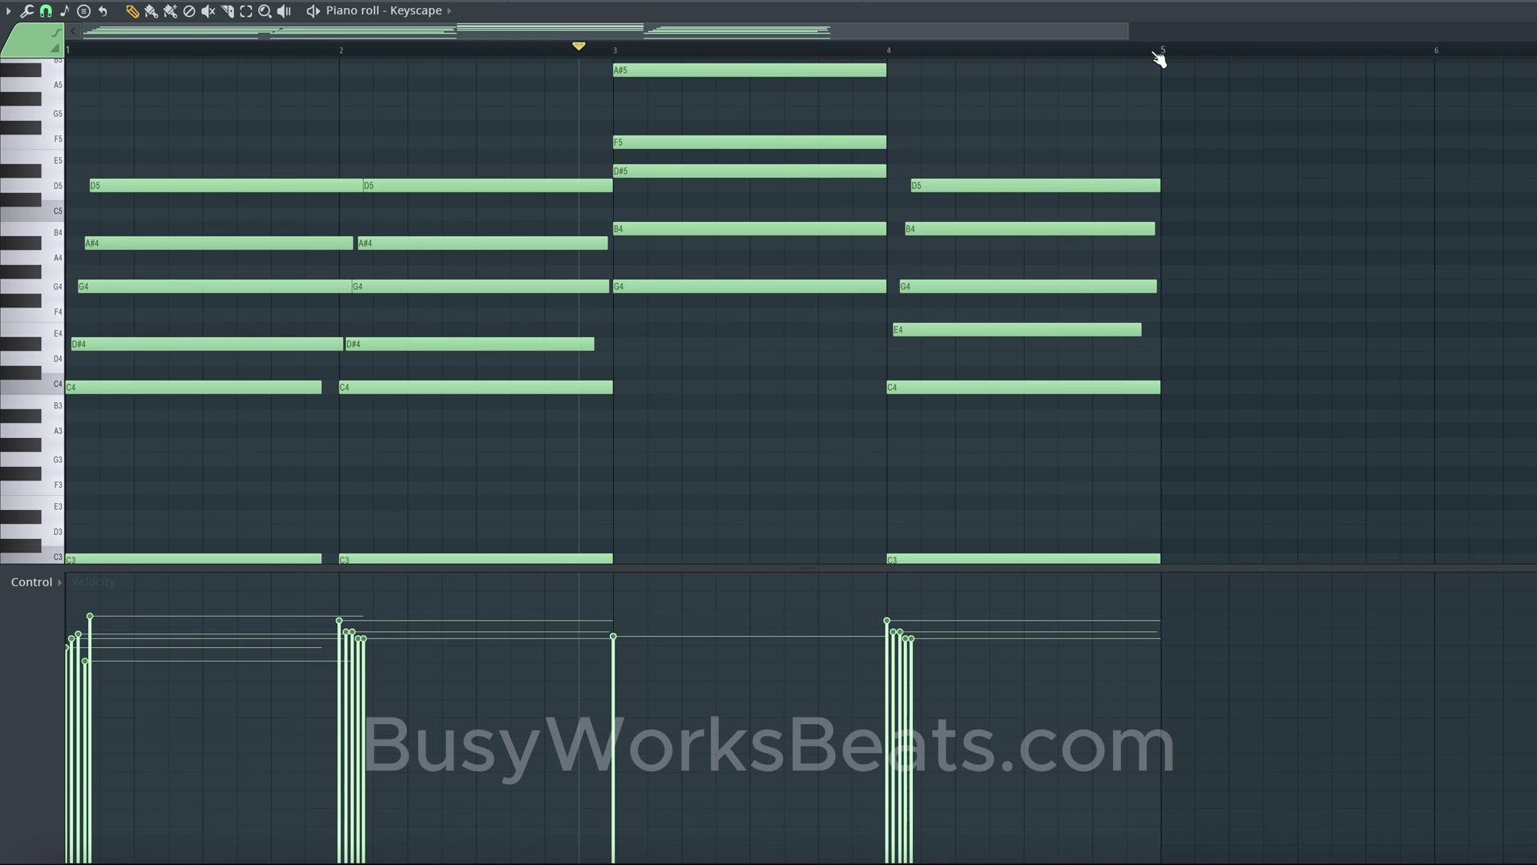
Step: Select all notes in bars 1 to 4 and copy them to bars 5 to 8
key(super)
drag(1160, 55, 2, 70)
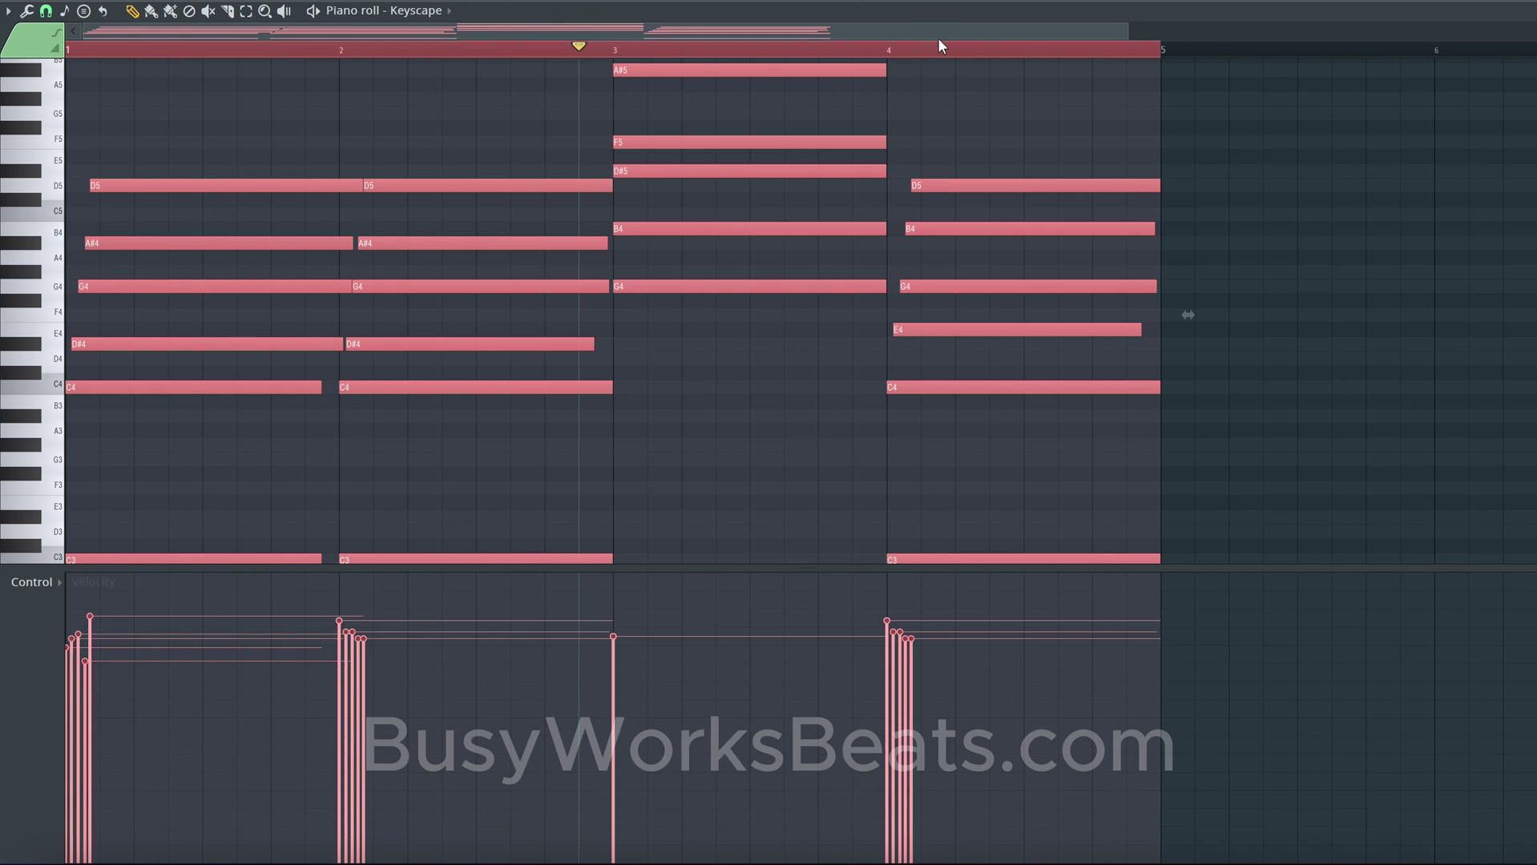
scroll(1136, 222, down, 4)
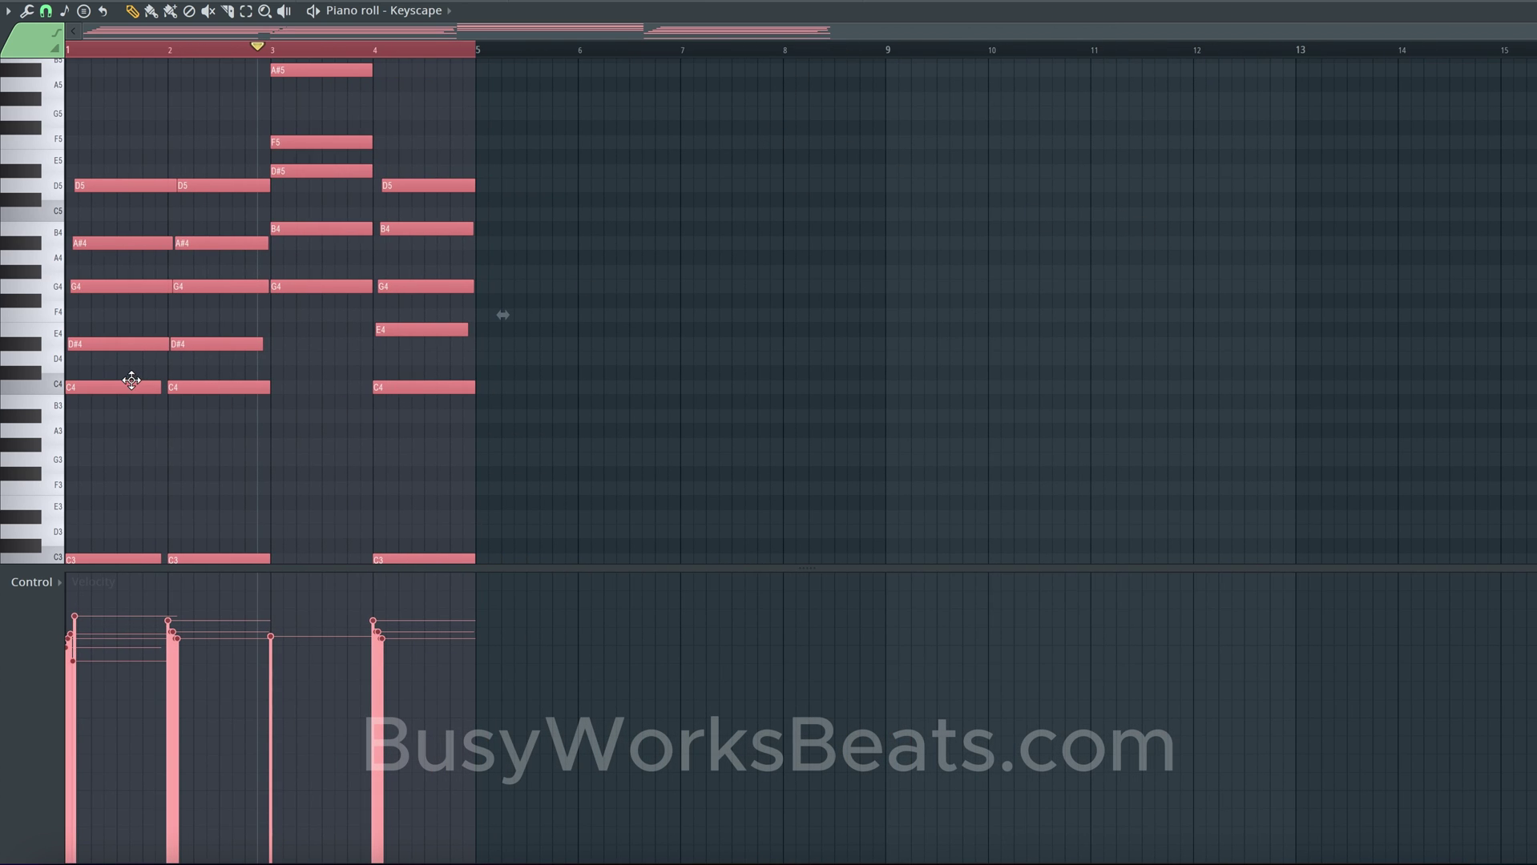
drag(122, 382, 530, 379)
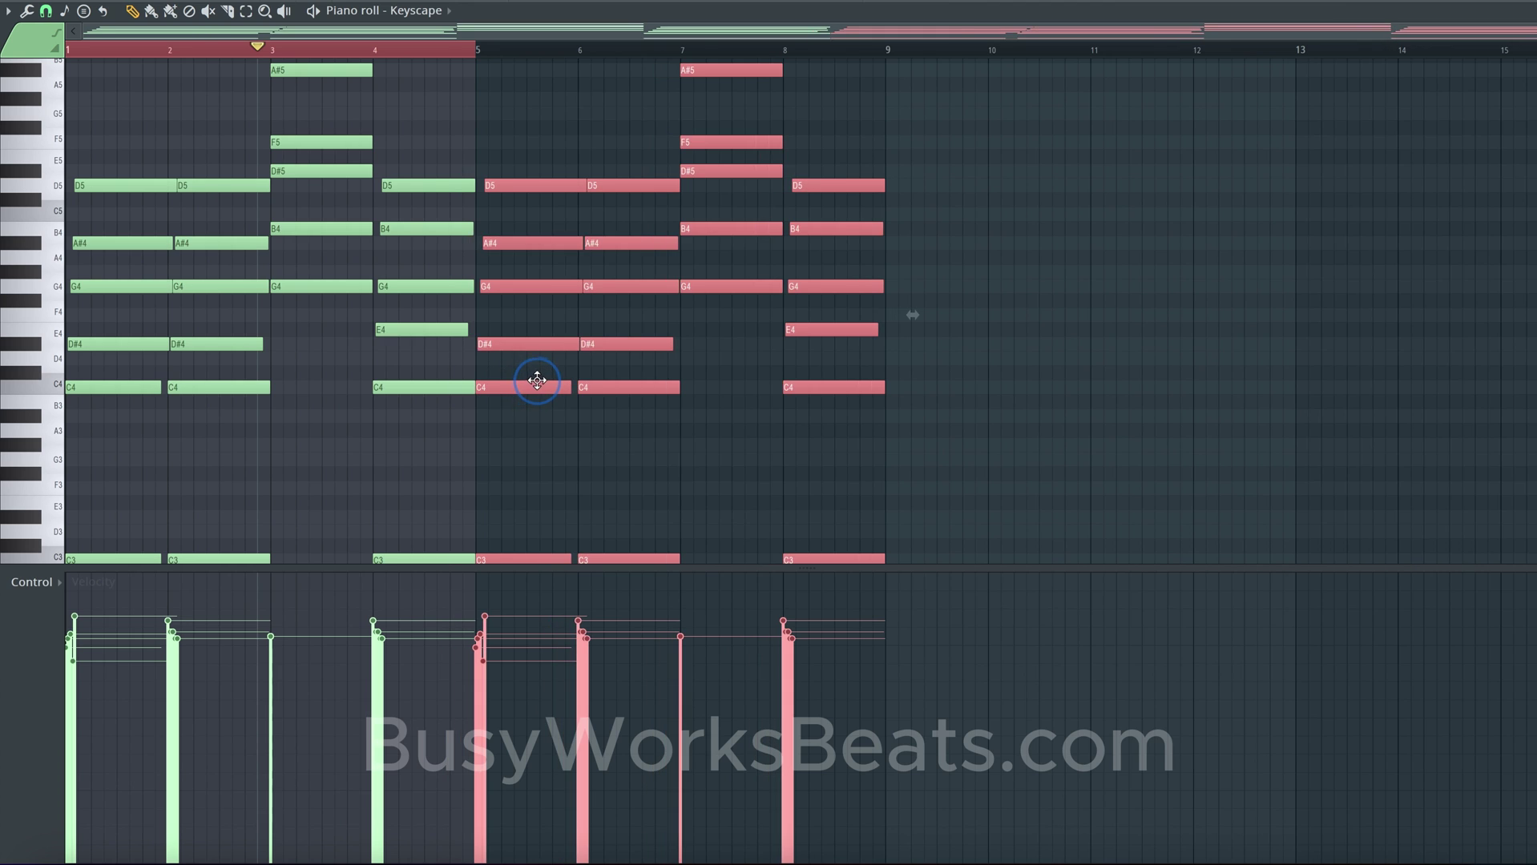
key(space)
key(space)
Step: Select the time range of bars 1 to 4 and set the typing keyboard to the Minor Pentatonic scale in C
drag(479, 50, 68, 49)
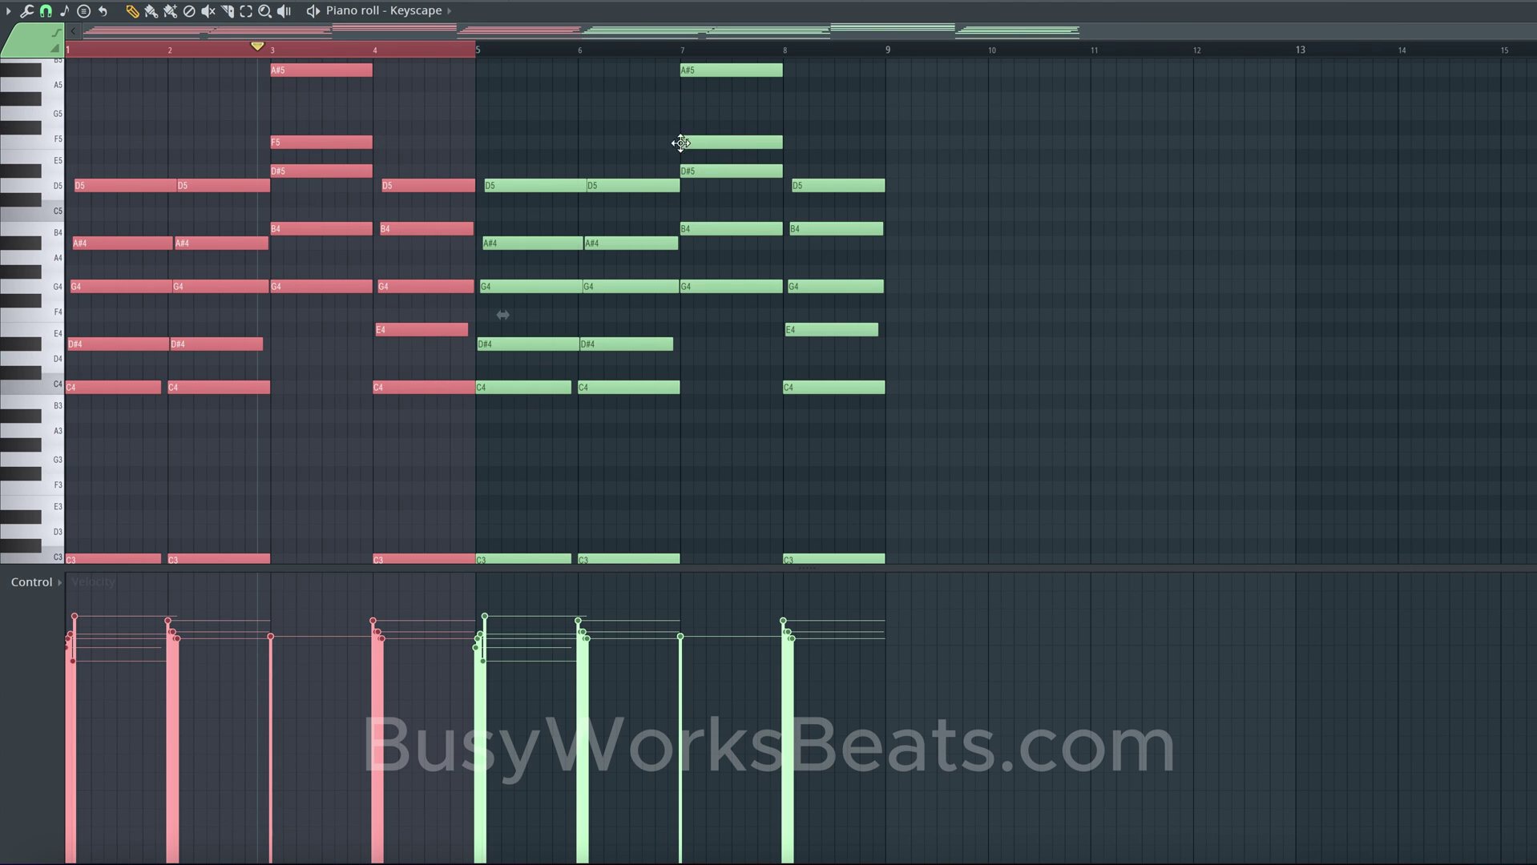
key(space)
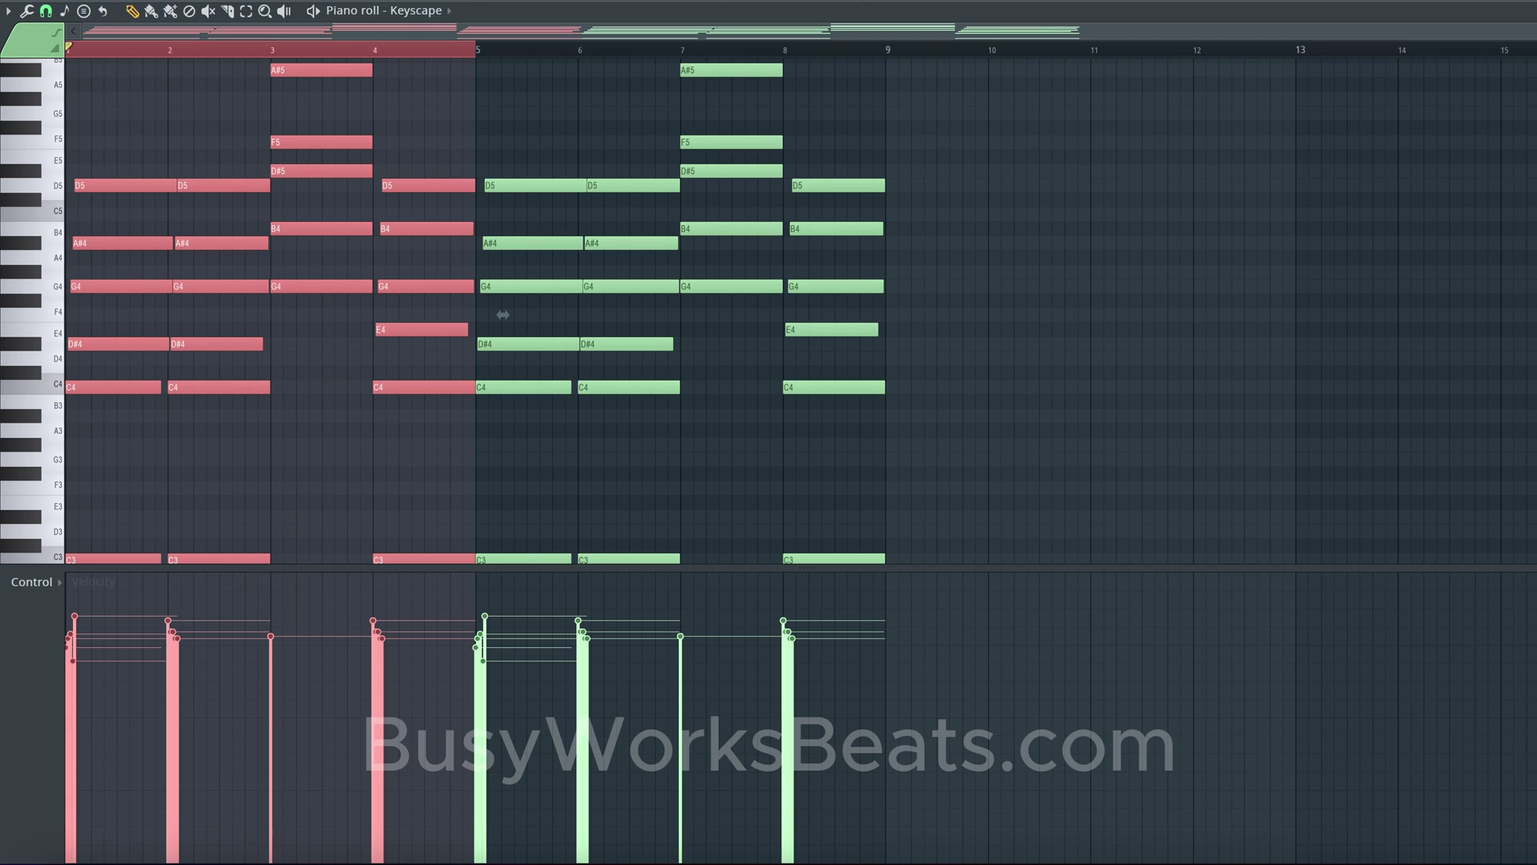
right_click(502, 314)
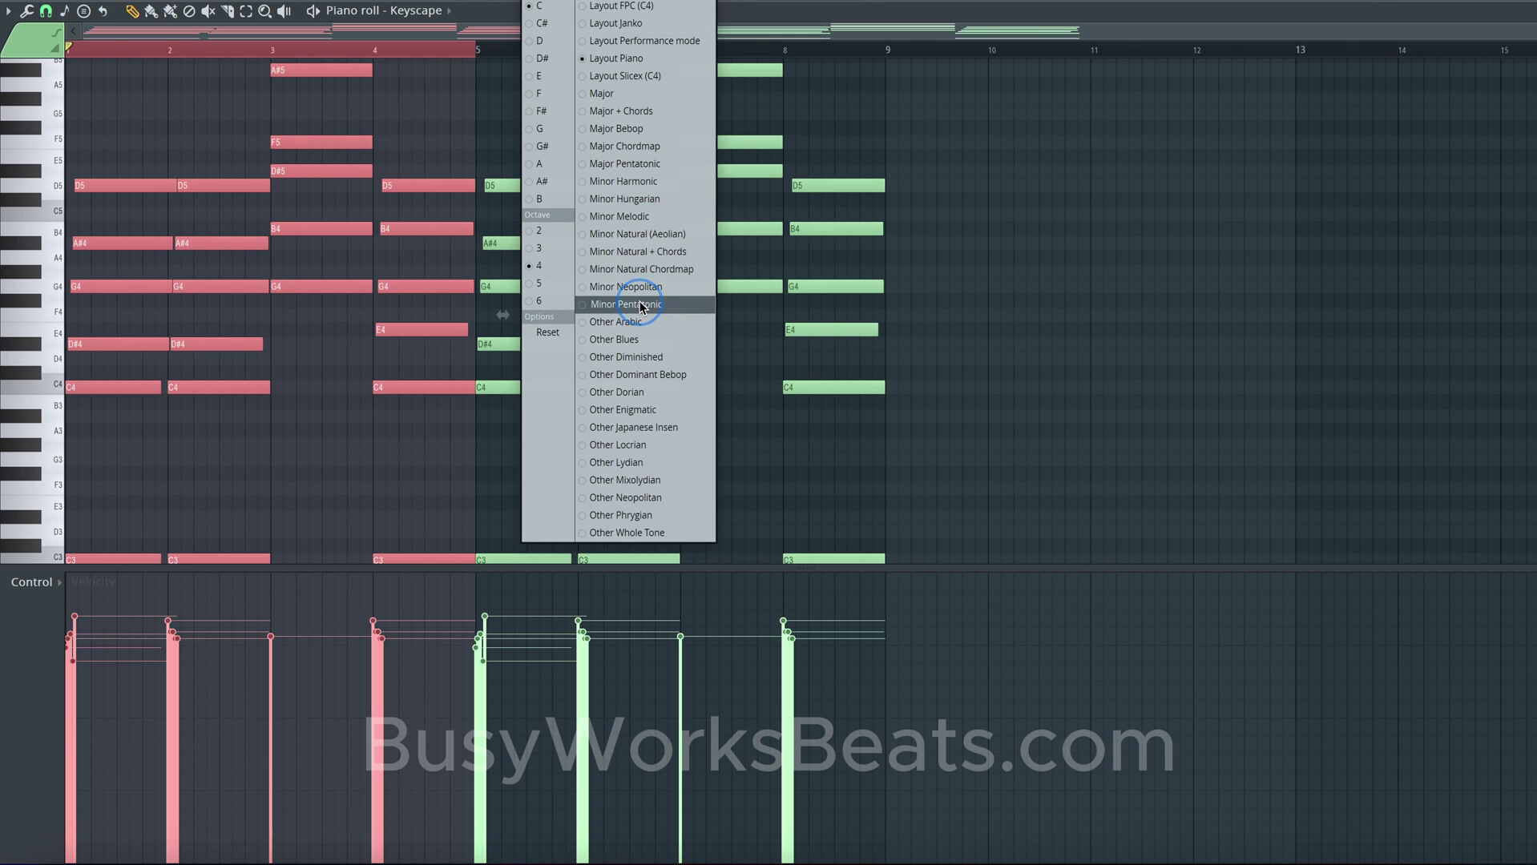
click(703, 93)
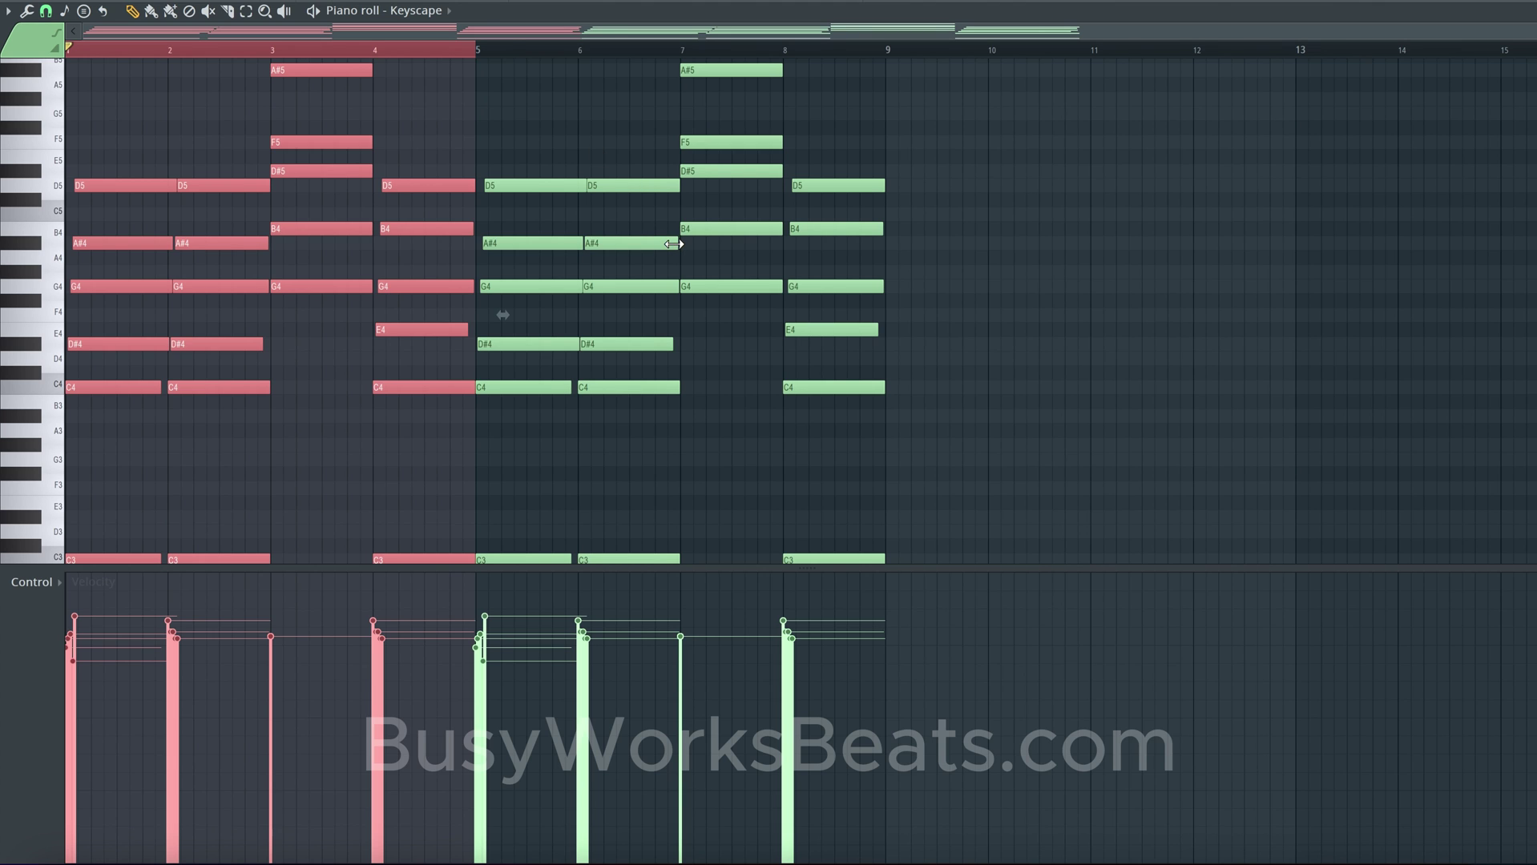
Step: Record a C minor pentatonic melody above the chords in bars 1 to 4, ranging from F6 to G7
scroll(672, 243, up, 3)
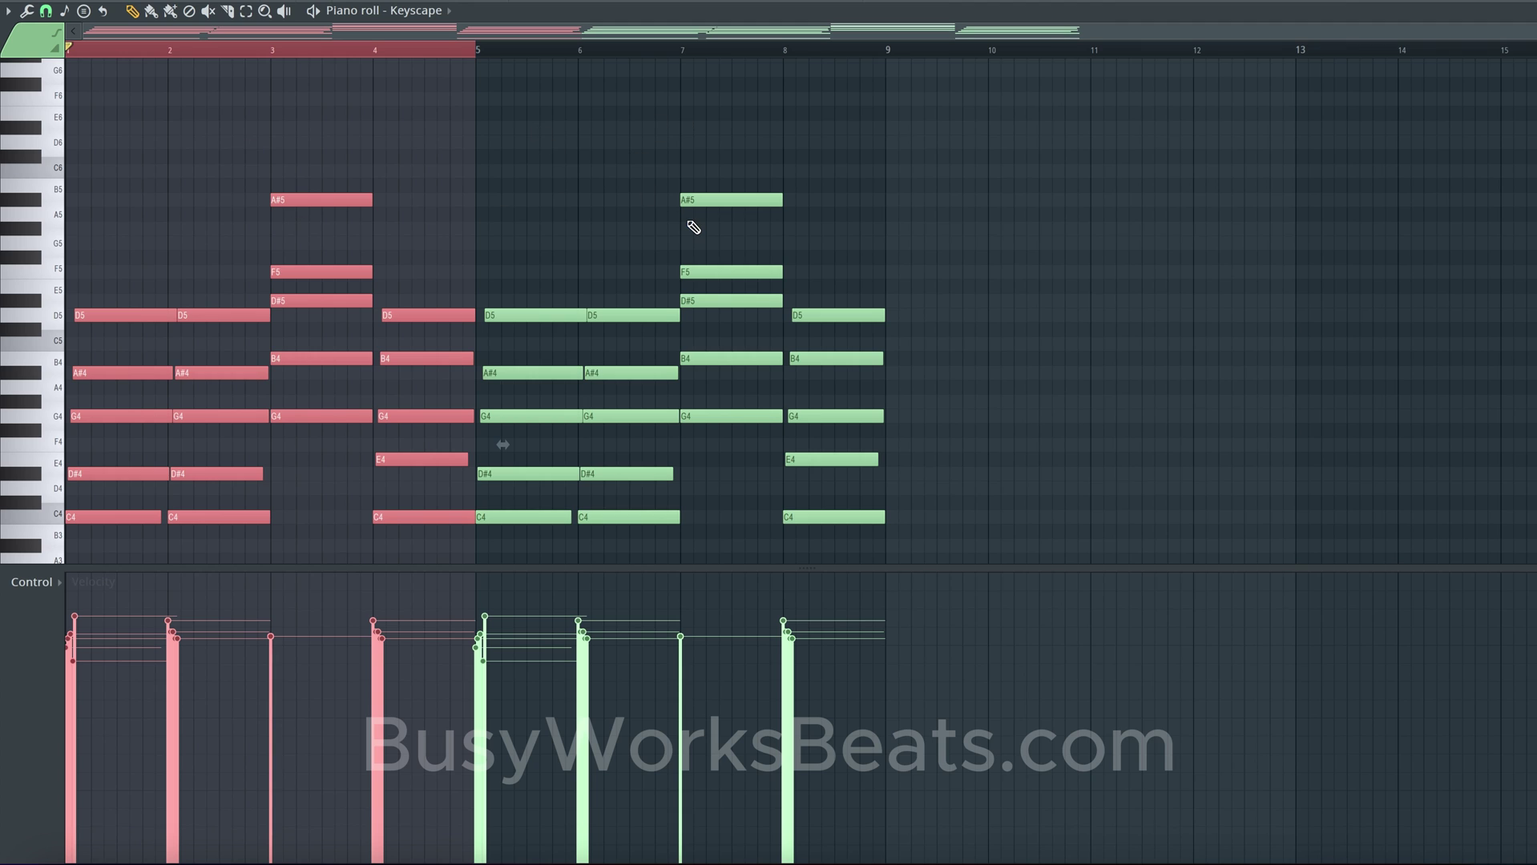
key(space)
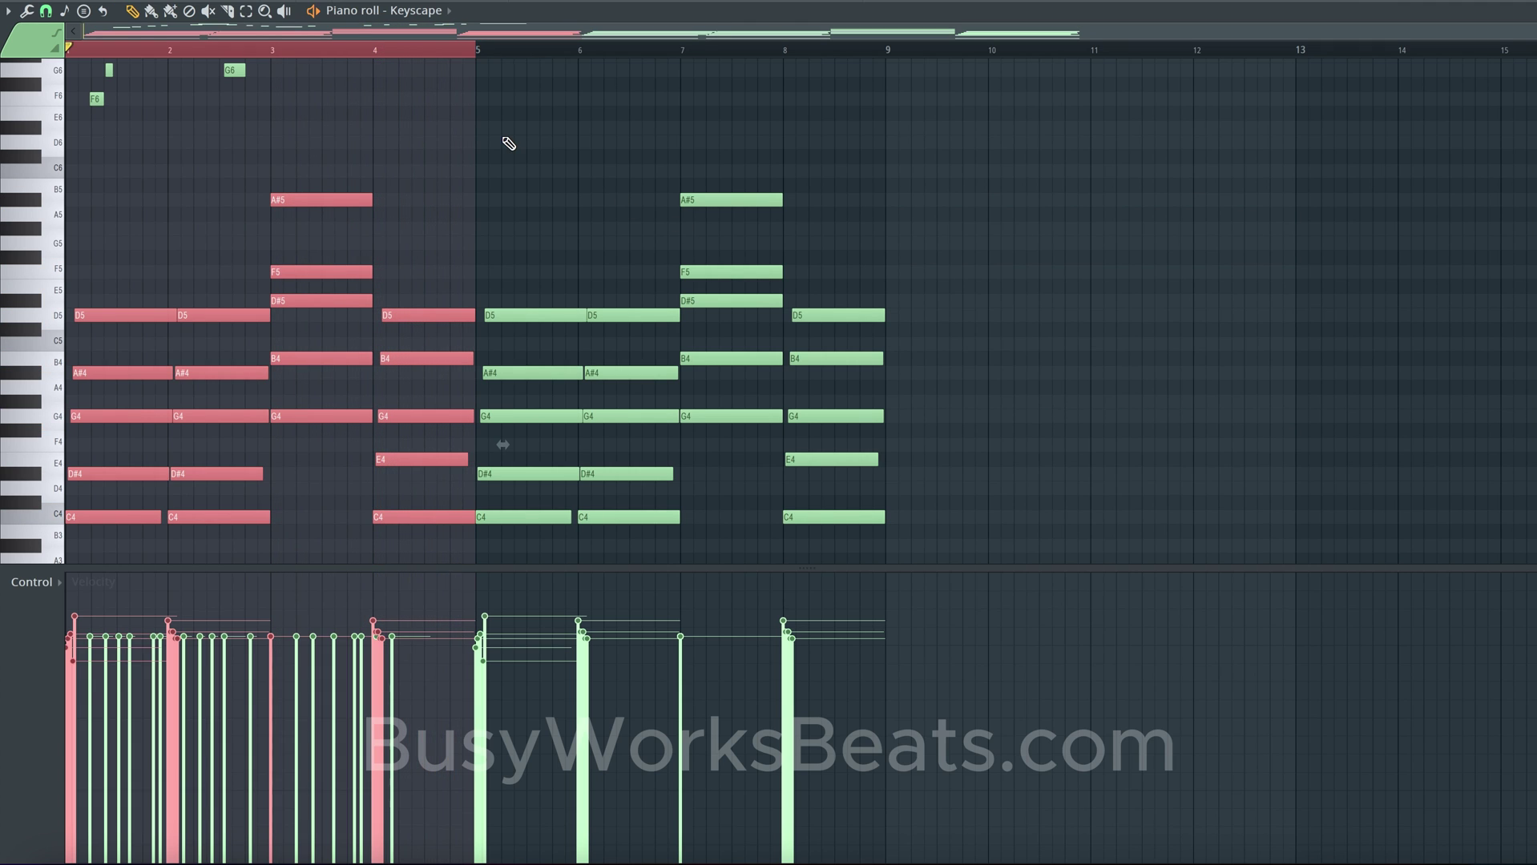
scroll(422, 176, up, 3)
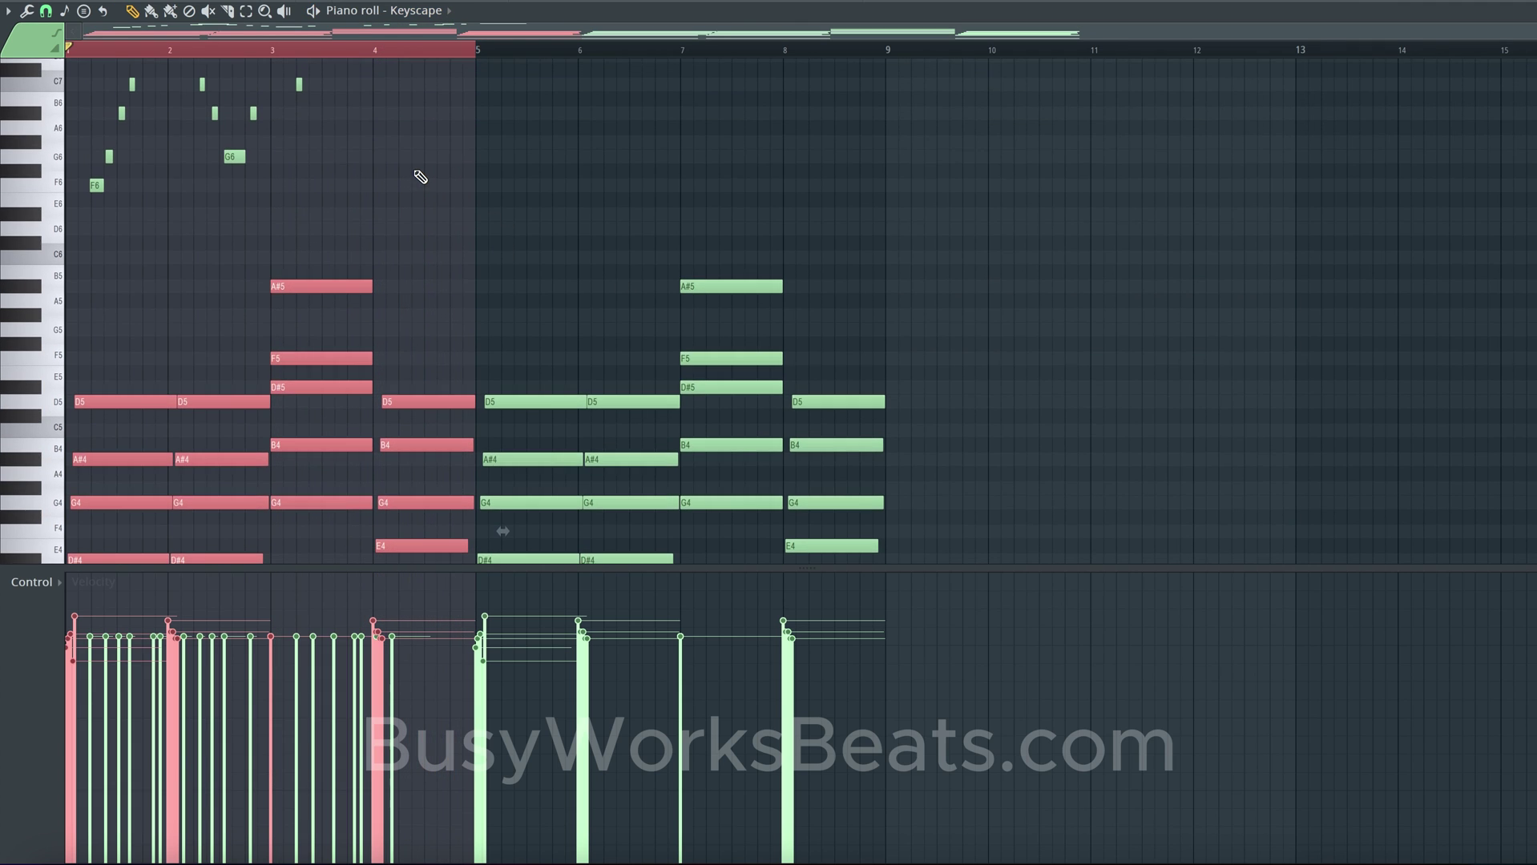
Step: Set the playback range to bars 1 to 4, deselect the notes and play back the recorded melody
drag(484, 46, 49, 72)
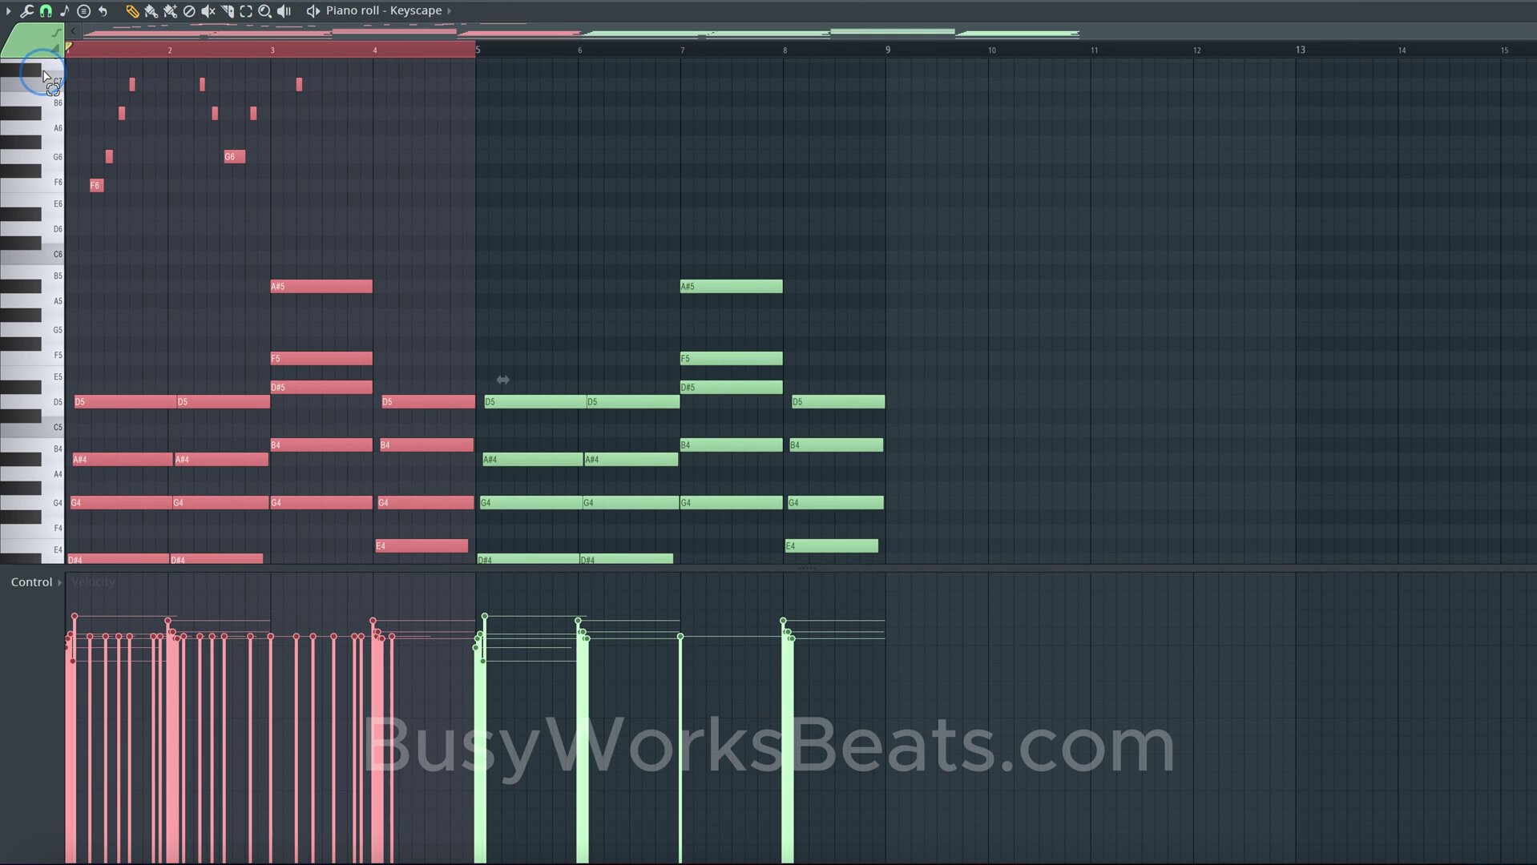
drag(469, 51, 20, 44)
scroll(167, 148, up, 2)
scroll(166, 148, up, 1)
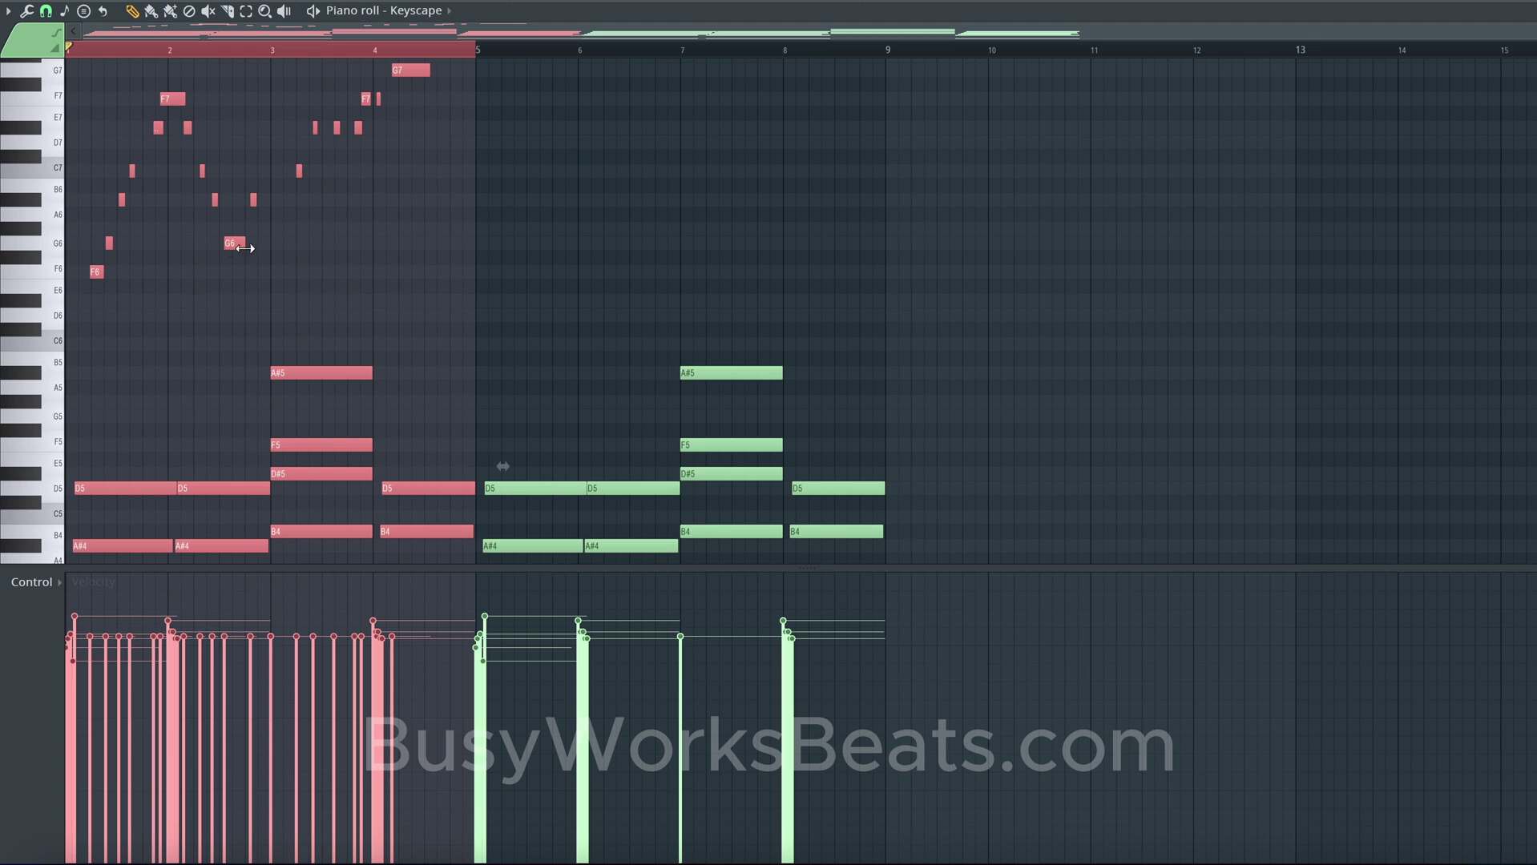
click(314, 221)
key(space)
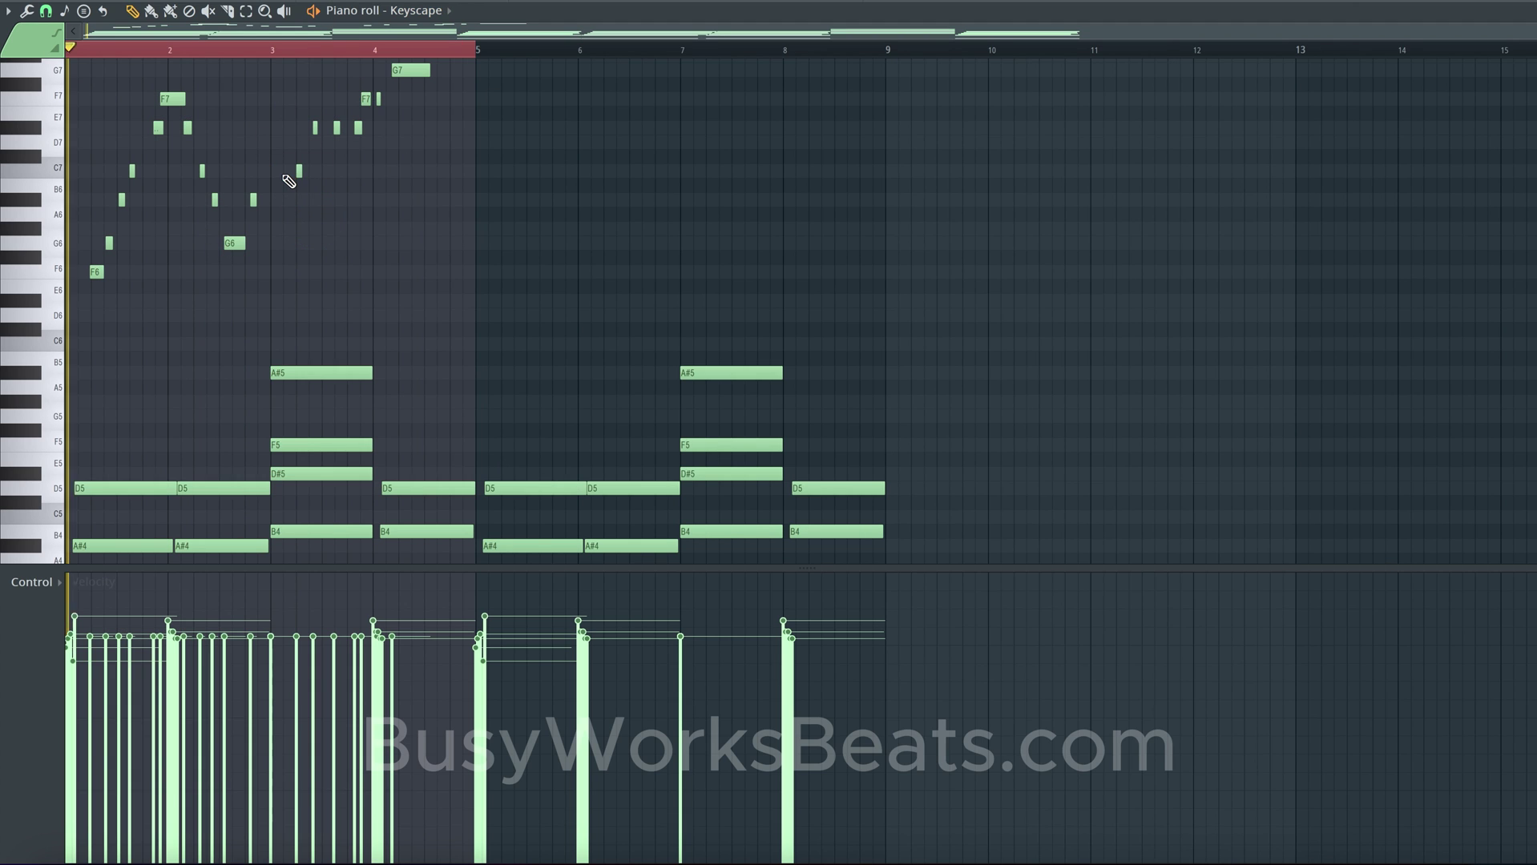
scroll(367, 265, up, 4)
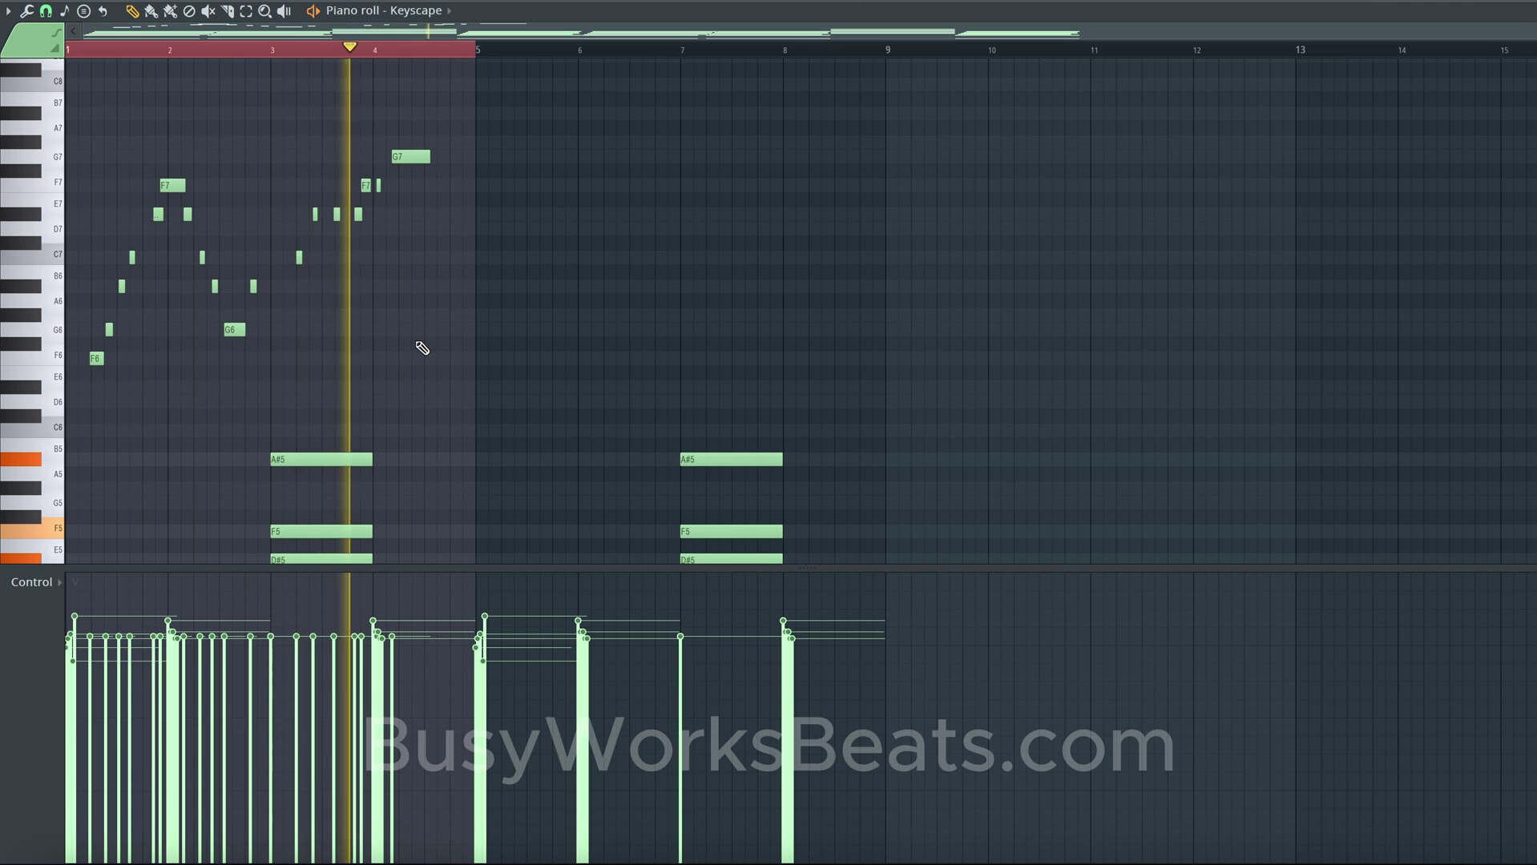
Step: Select only the recorded melody notes and apply the Humanize script to them
super+click(398, 400)
drag(398, 400, 69, 75)
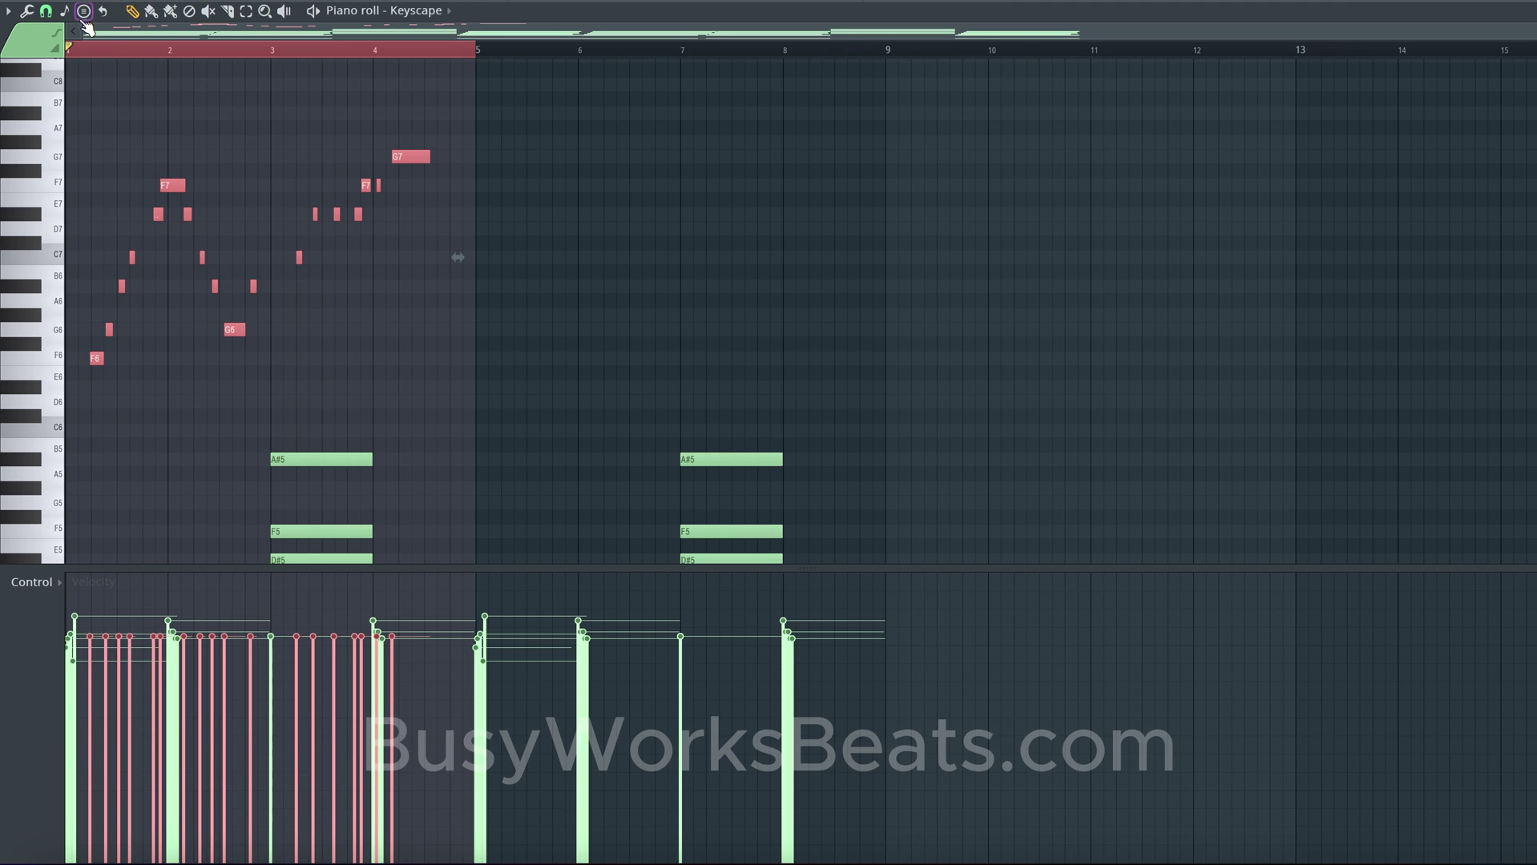
click(28, 11)
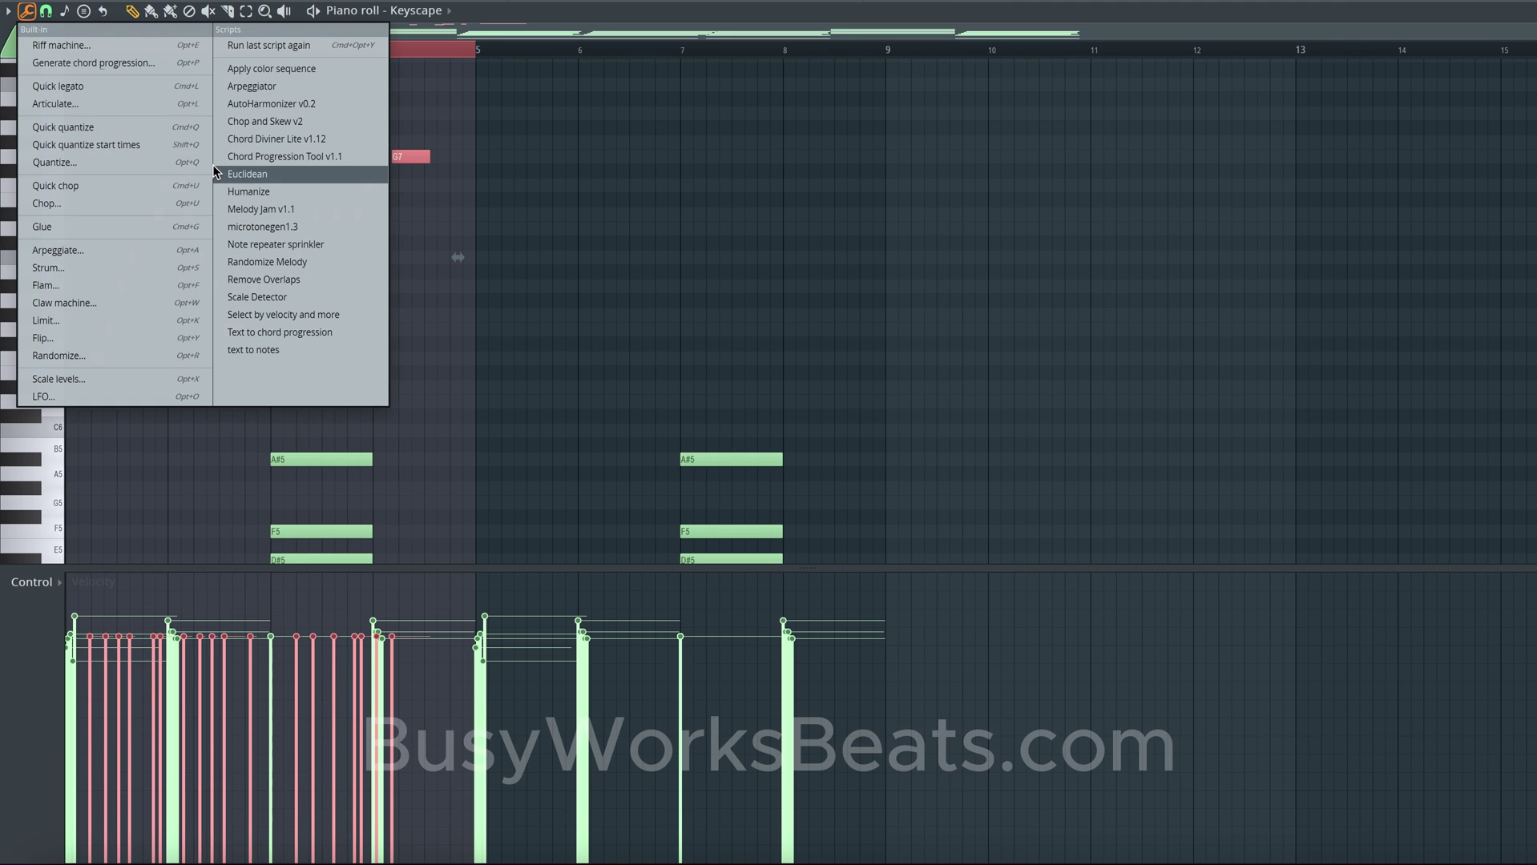
click(275, 193)
key(Return)
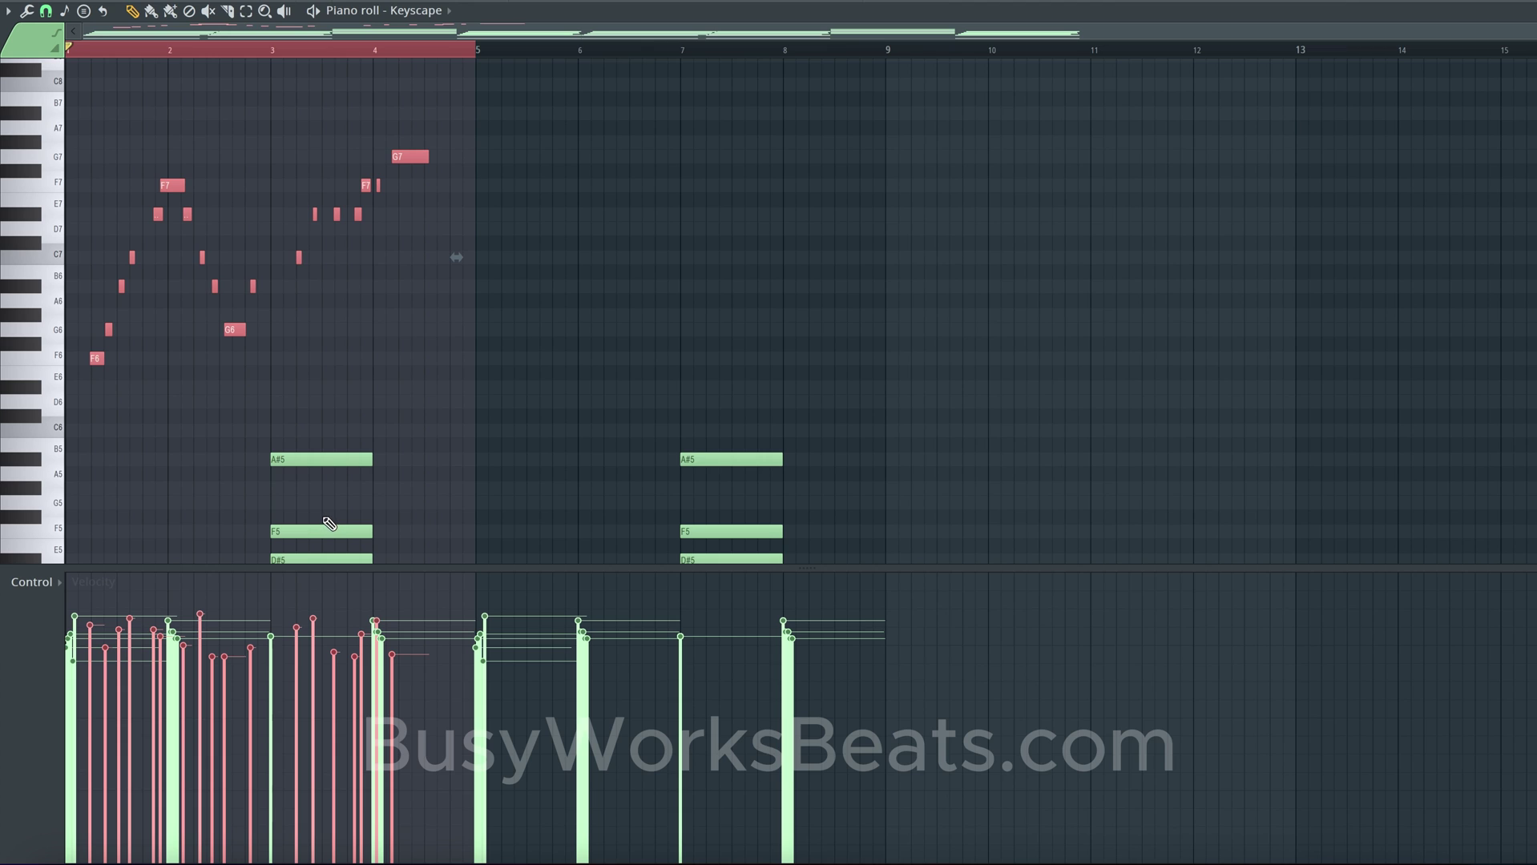
Step: Scale down the velocities of the melody notes with the level scaling Multiply setting during playback and accept
key(alt+x)
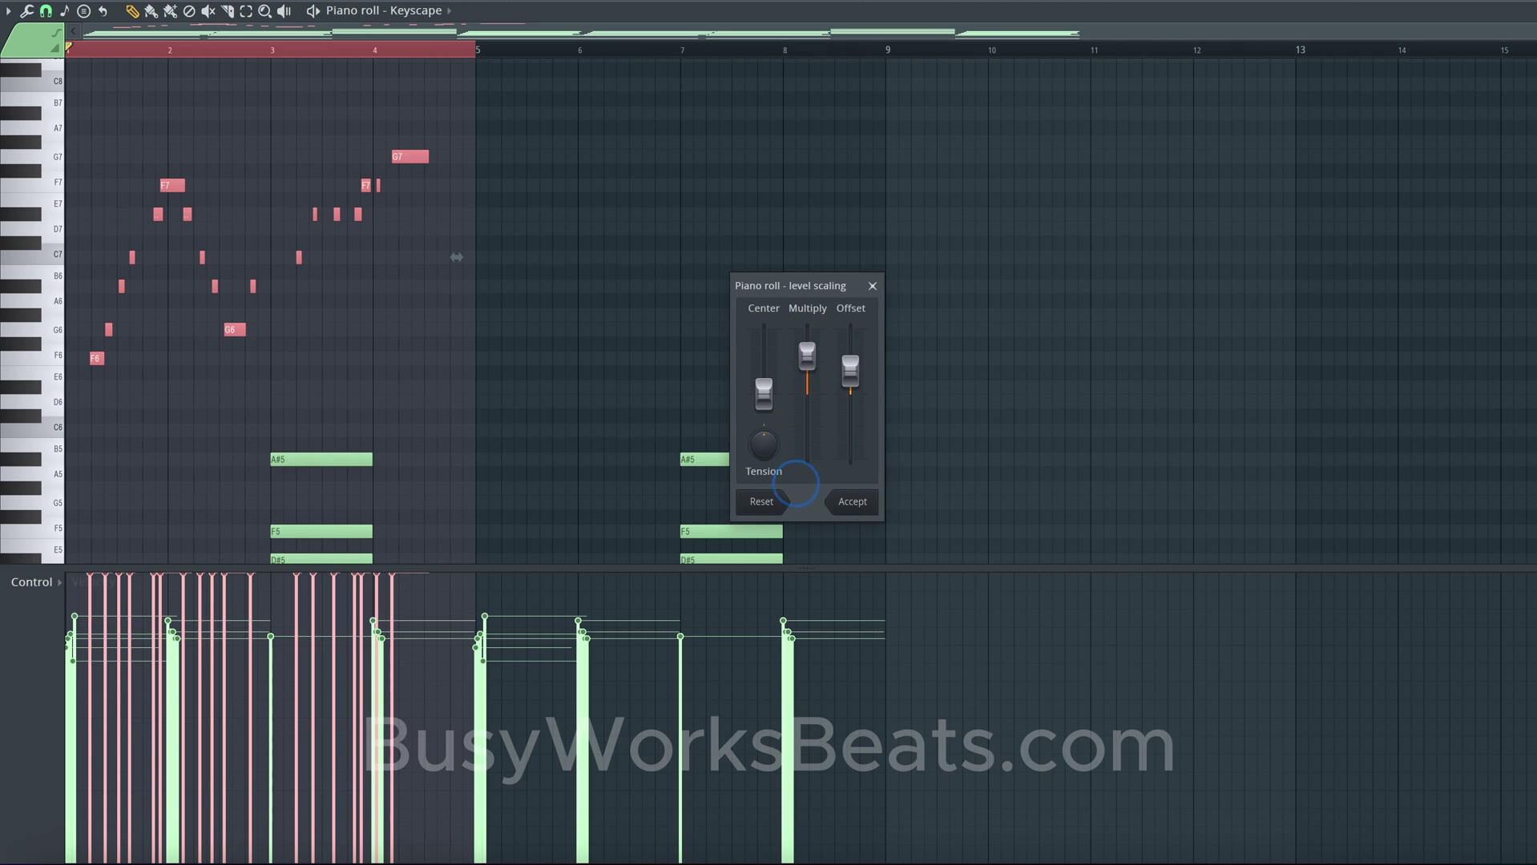
drag(796, 484, 782, 625)
key(space)
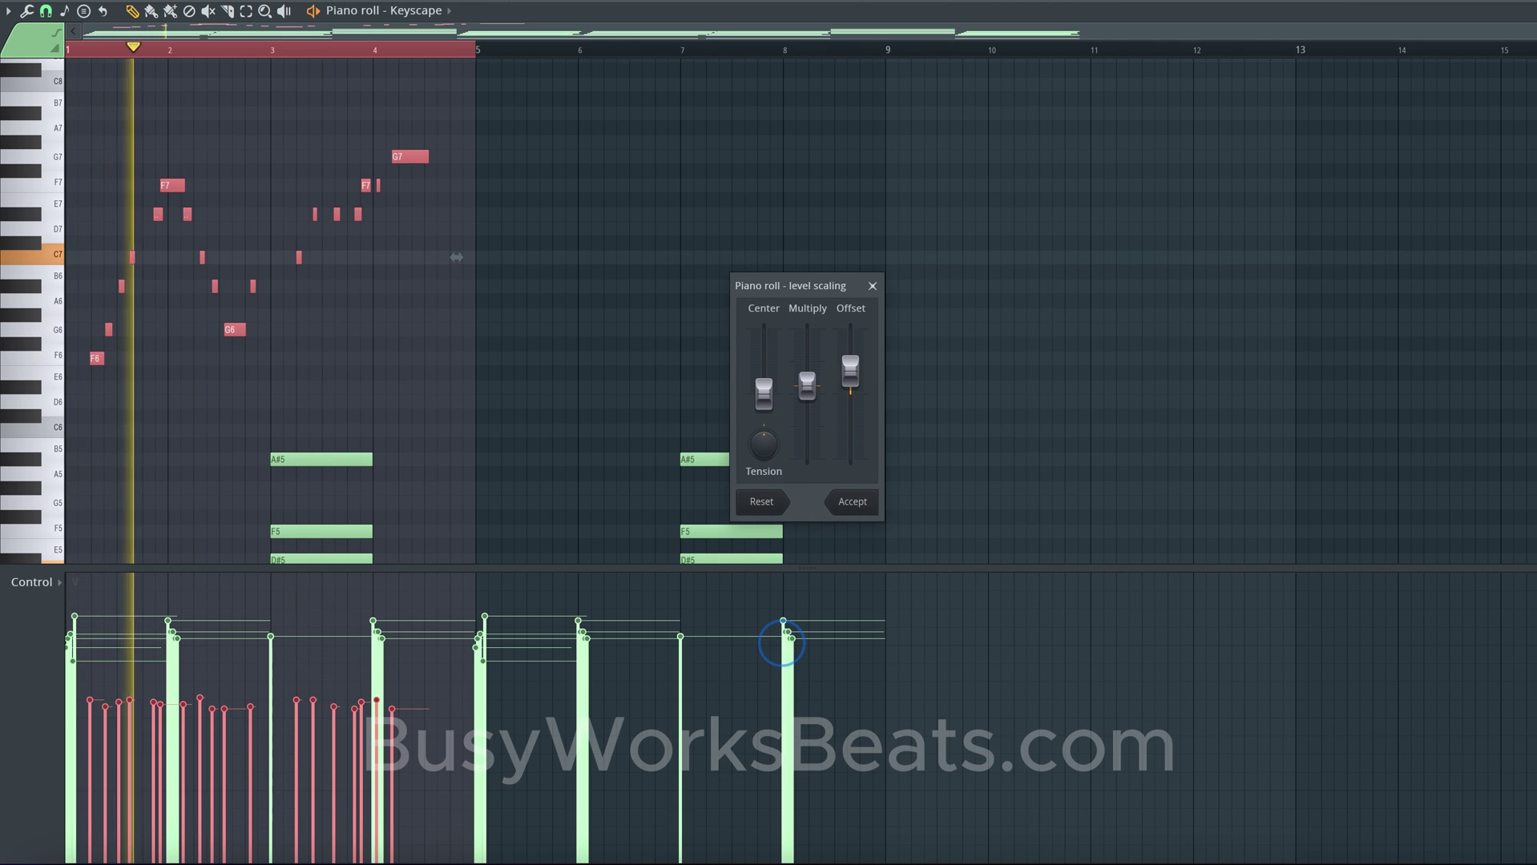
click(852, 501)
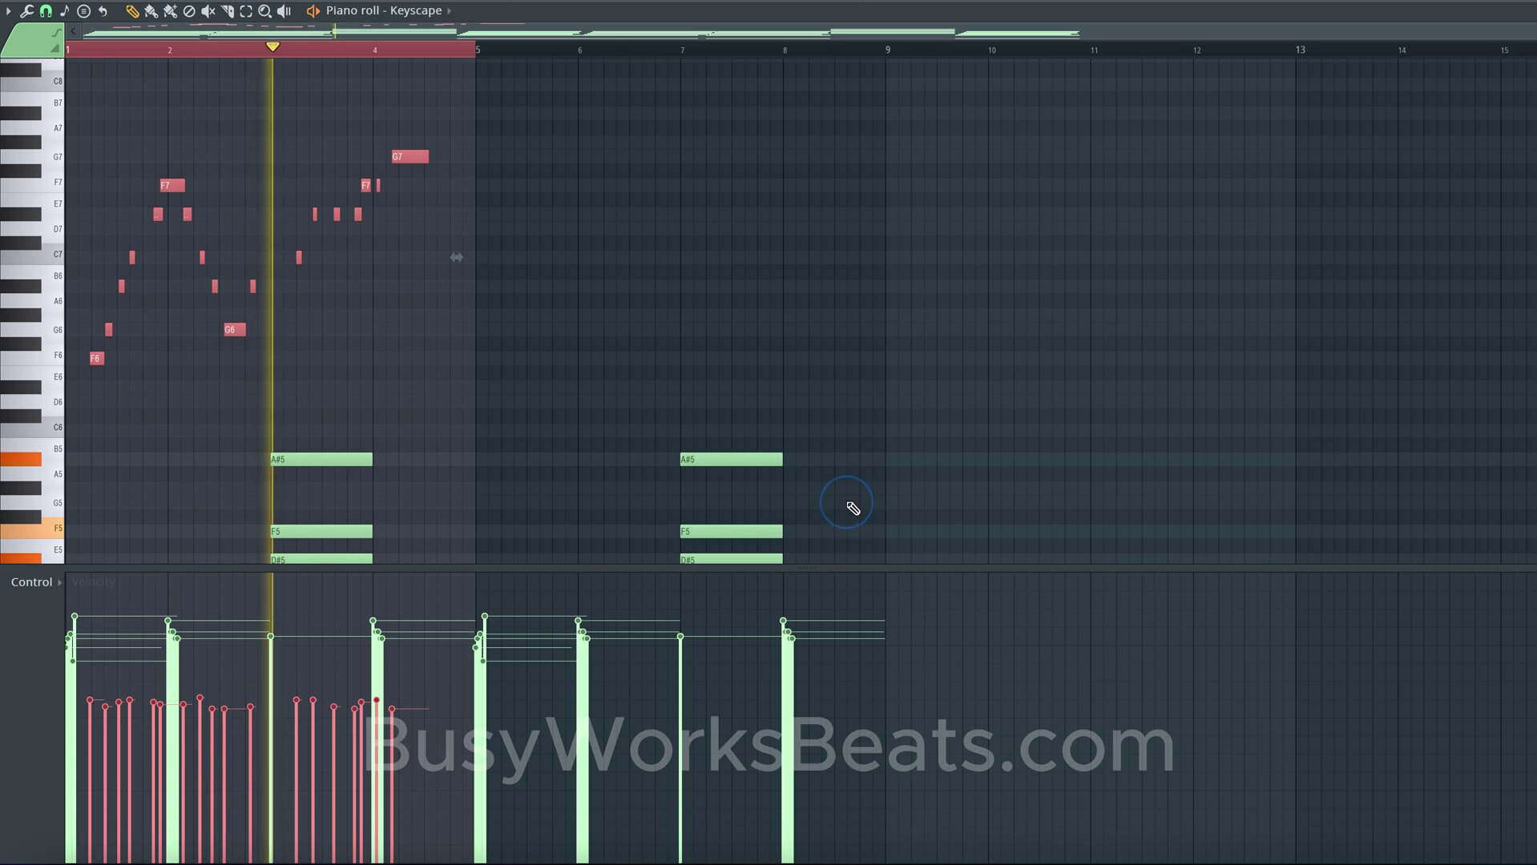
Step: Raise the D#4 and A#4 notes of the bar 2 chord a semitone to E4 and B4 and deselect them
scroll(686, 449, down, 5)
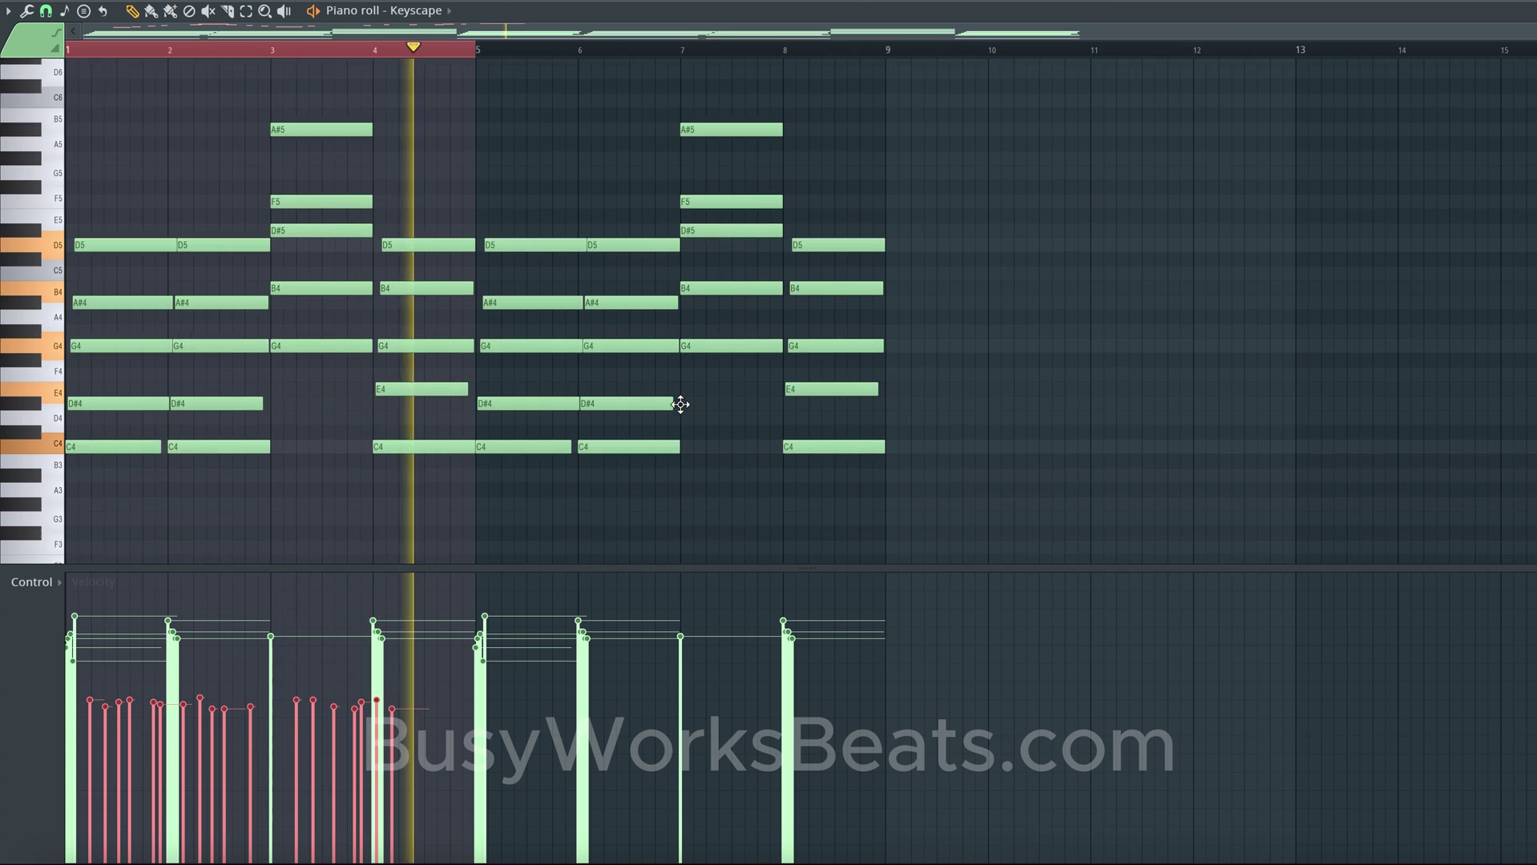
scroll(680, 404, down, 2)
scroll(677, 403, up, 9)
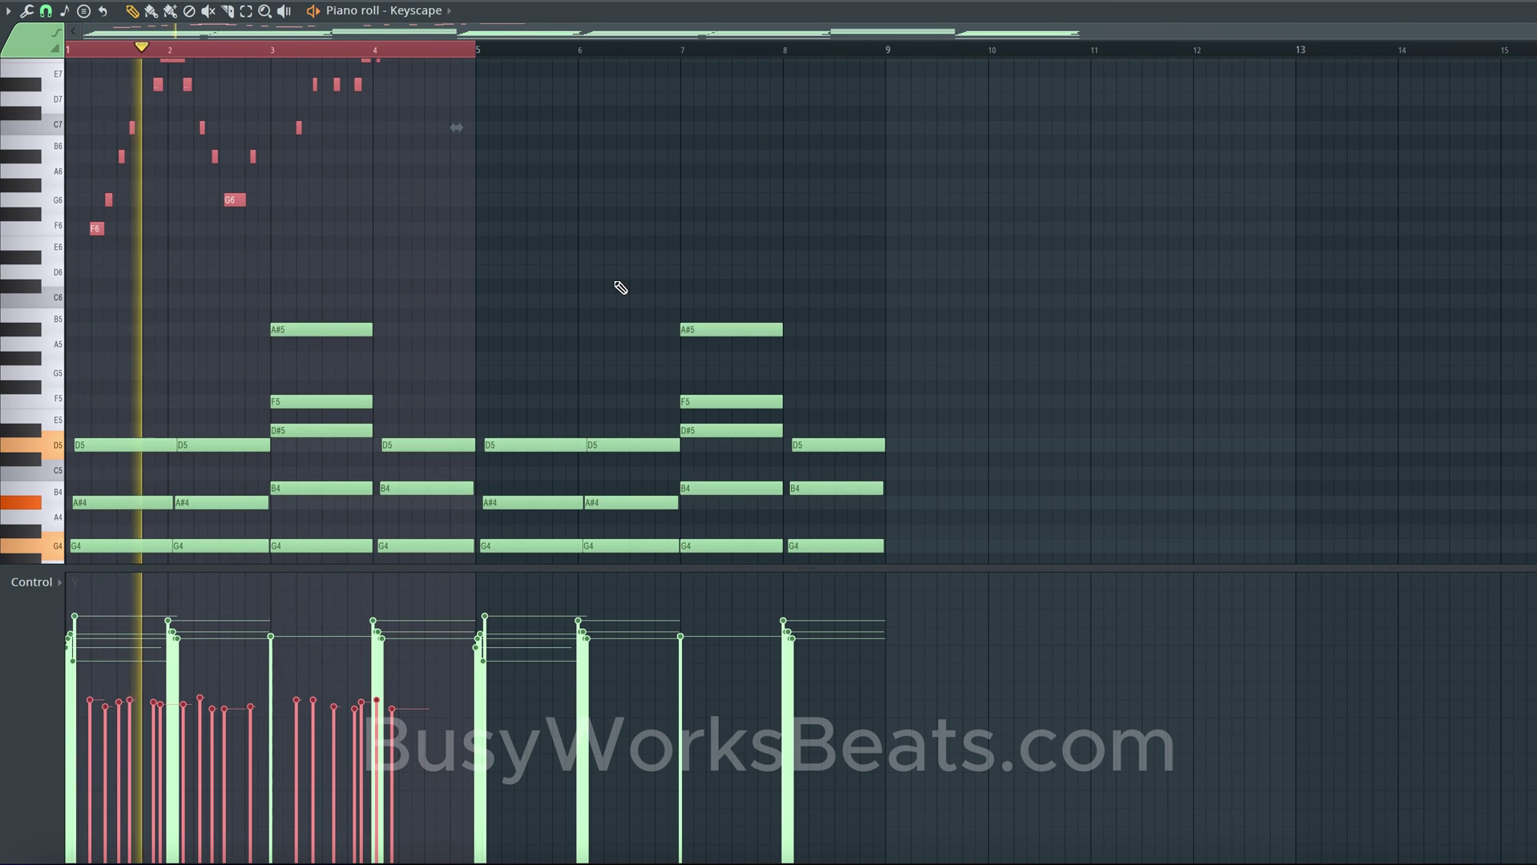
scroll(586, 191, down, 2)
scroll(367, 258, down, 2)
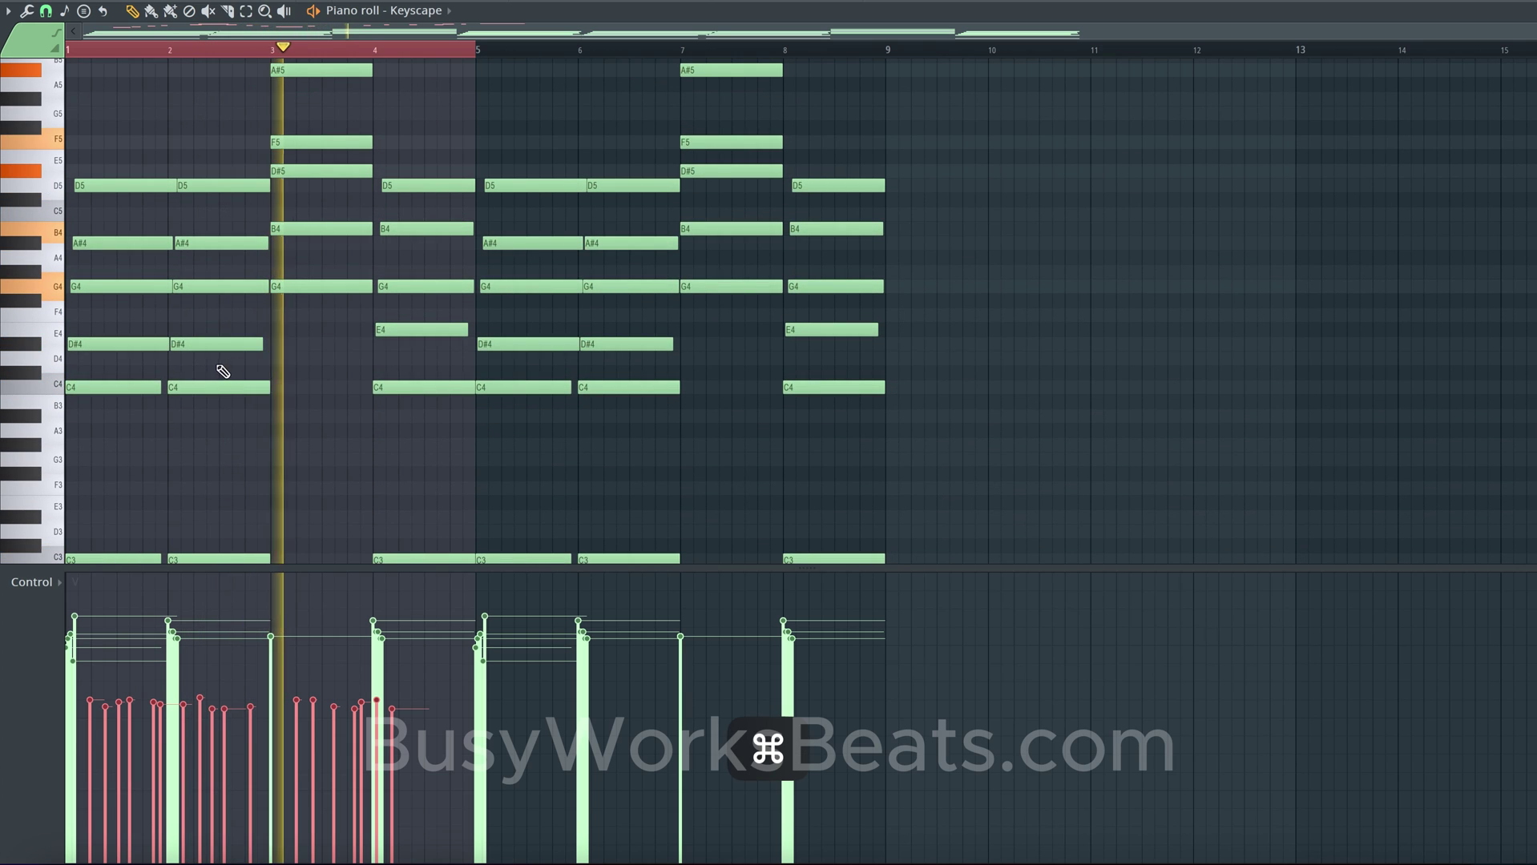
drag(222, 371, 216, 247)
key(shift+Up)
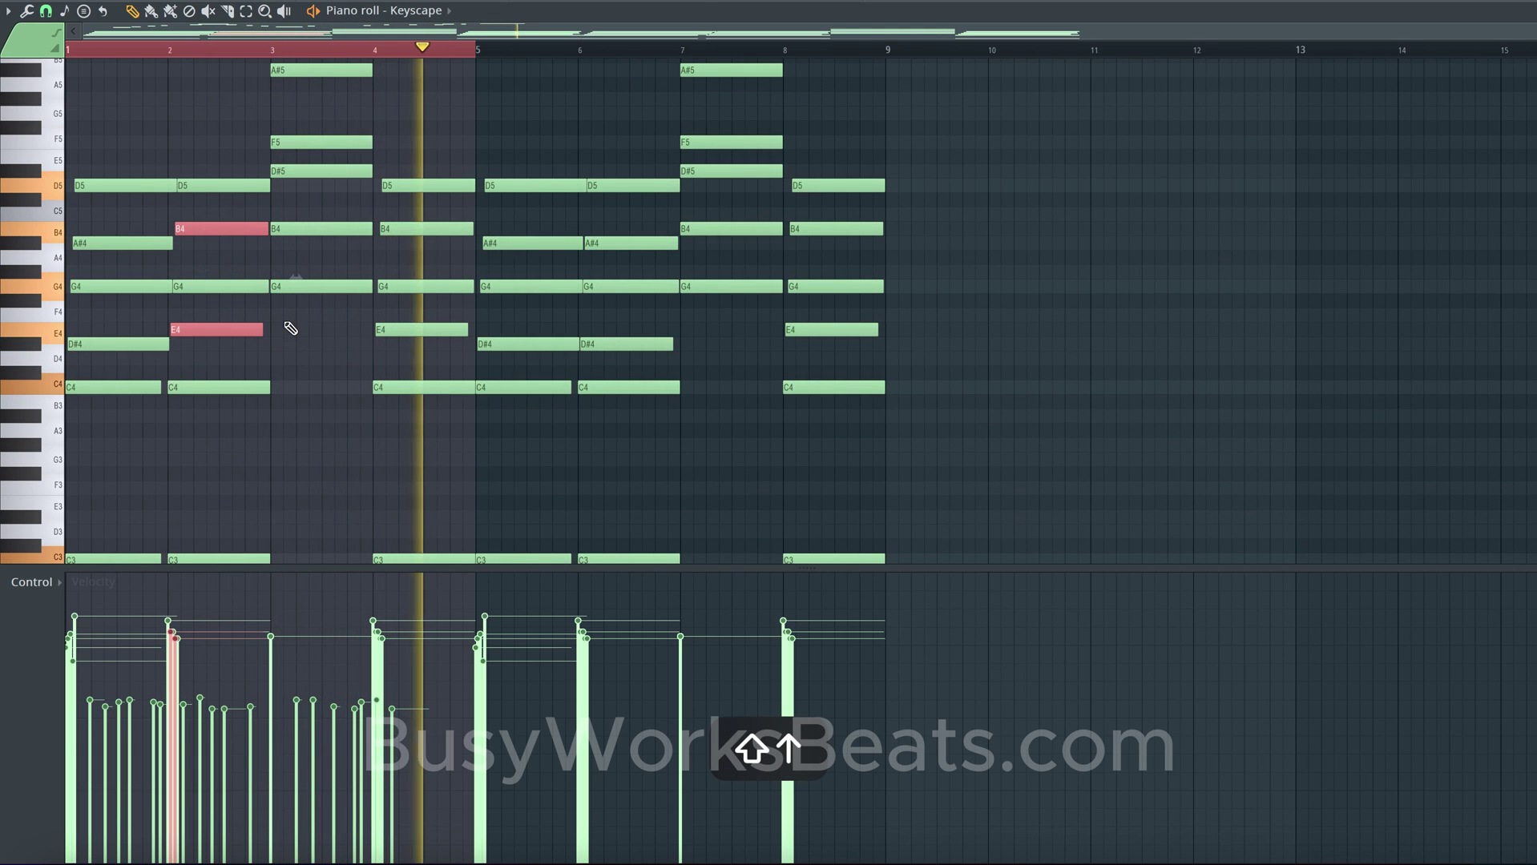
click(313, 400)
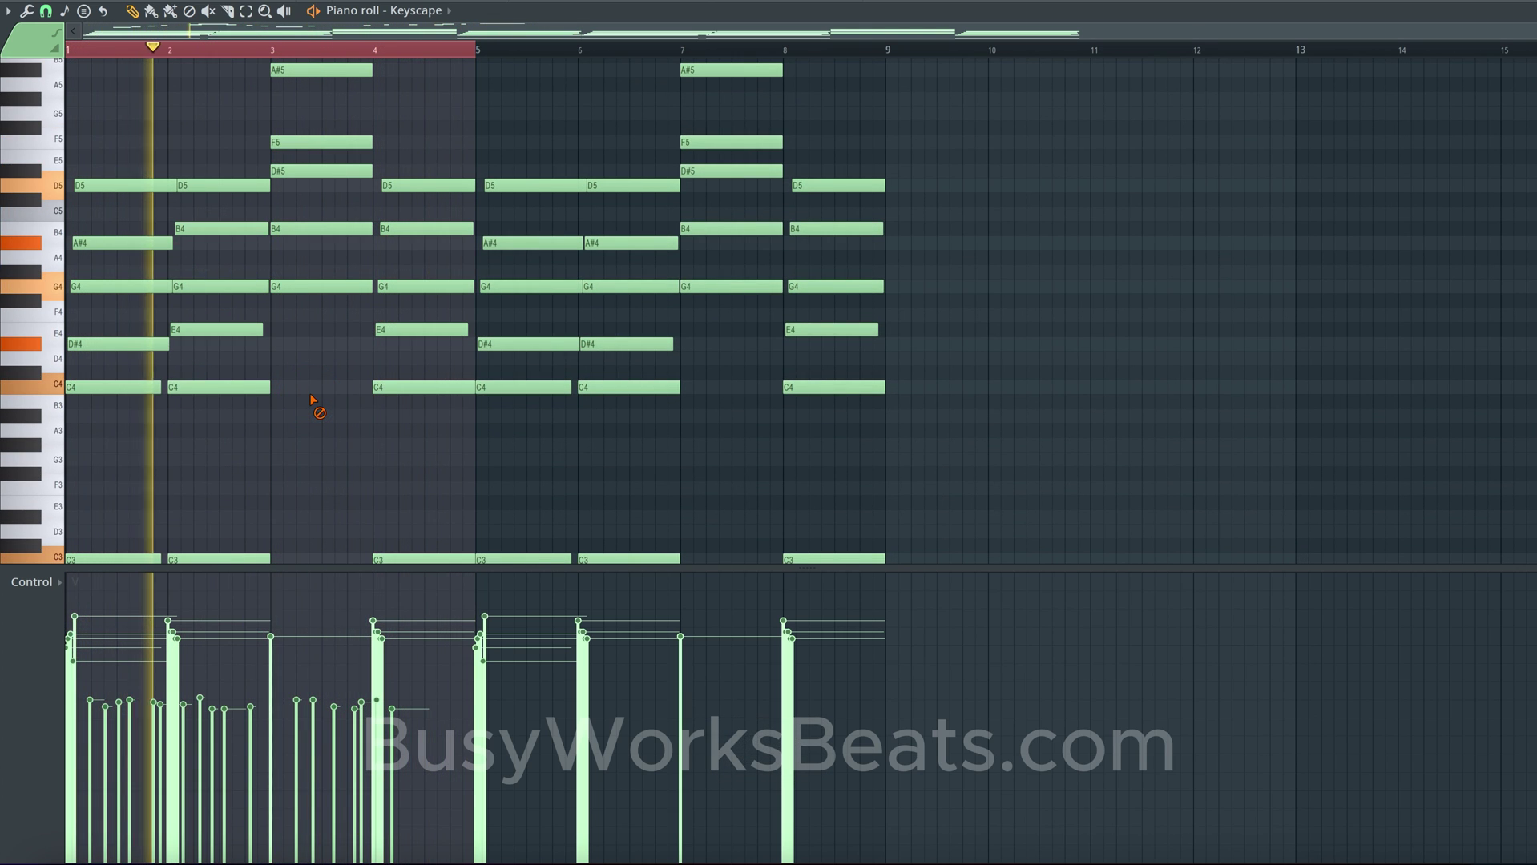
Step: Lower the E4 and B4 notes of the bar 2 chord a semitone to D#4 and A#4
super+click(226, 330)
shift+super+click(217, 229)
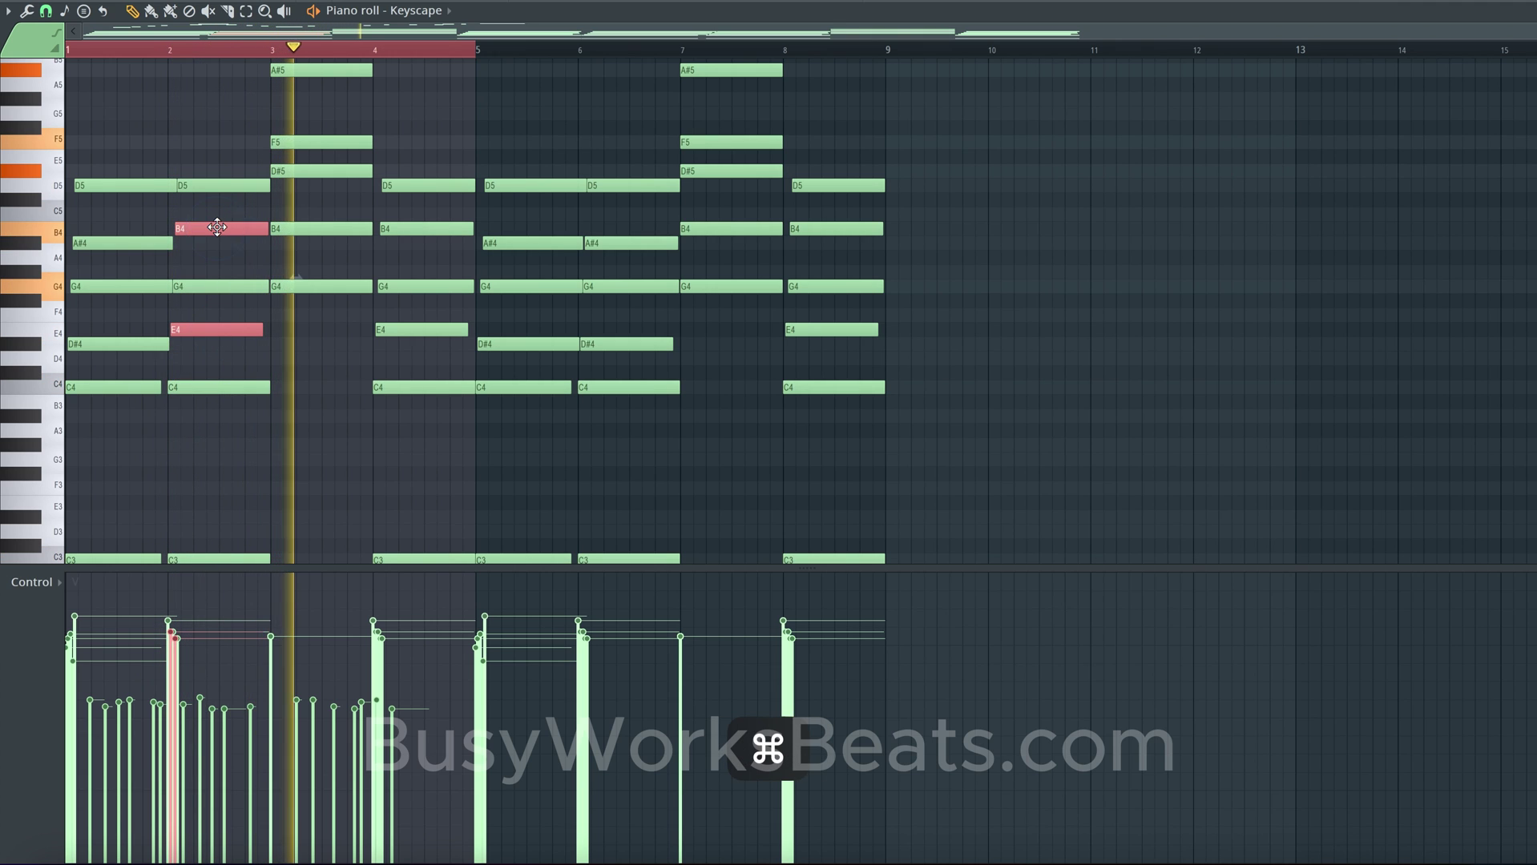
key(shift+Down)
Step: Lower the C4, G4 and D5 notes of the bar 2 chord a semitone to B3, F#4 and C#5
click(216, 286)
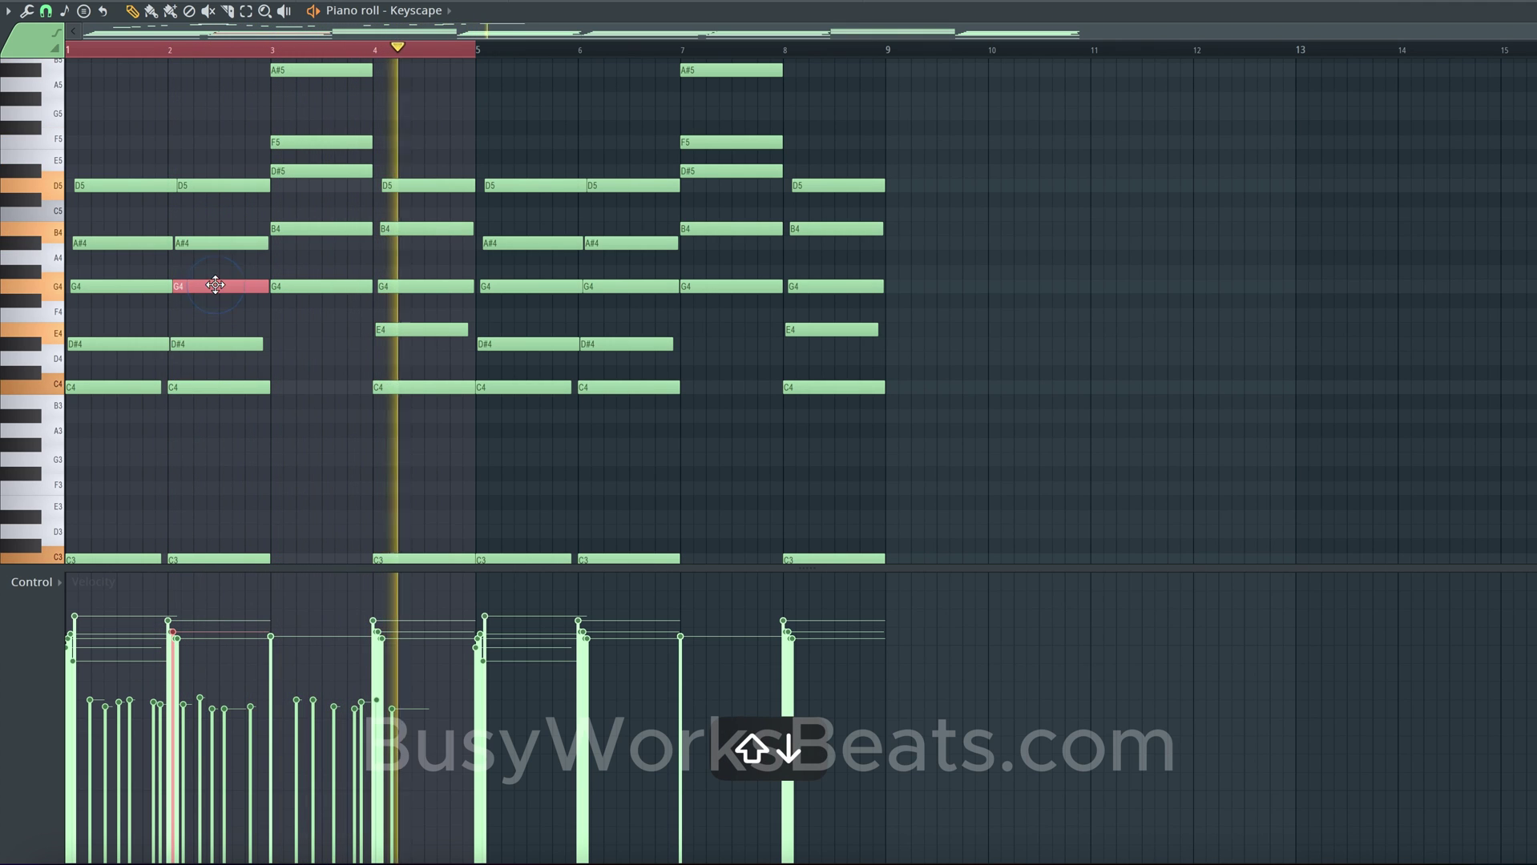
shift+super+click(212, 390)
shift+super+click(200, 185)
key(shift+Down)
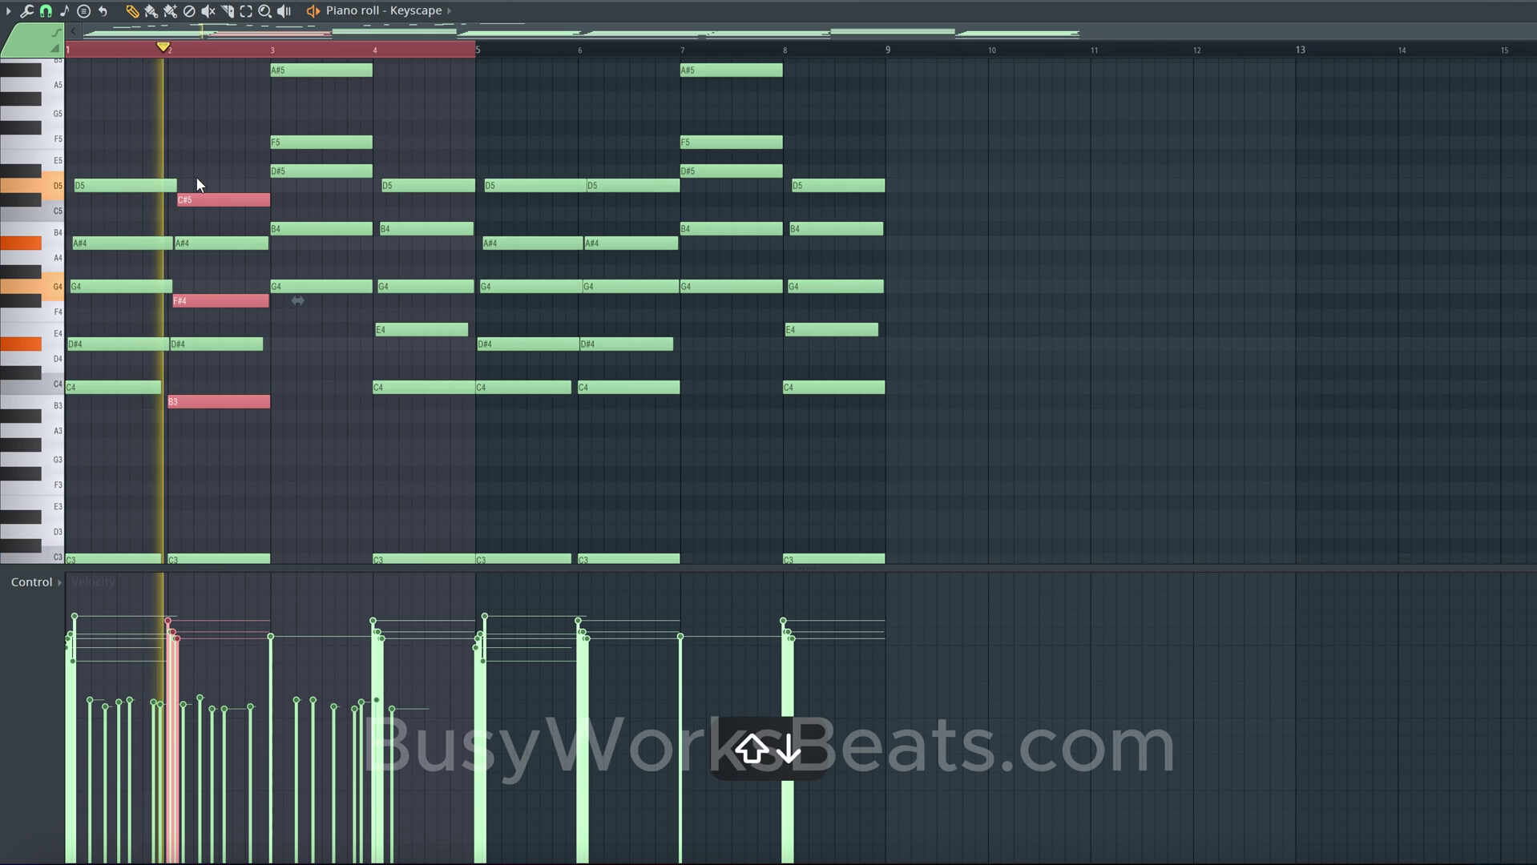
Step: Lower the C3 bass note in bar 2 a semitone to B2 and stop playback
scroll(223, 326, down, 2)
super+click(202, 474)
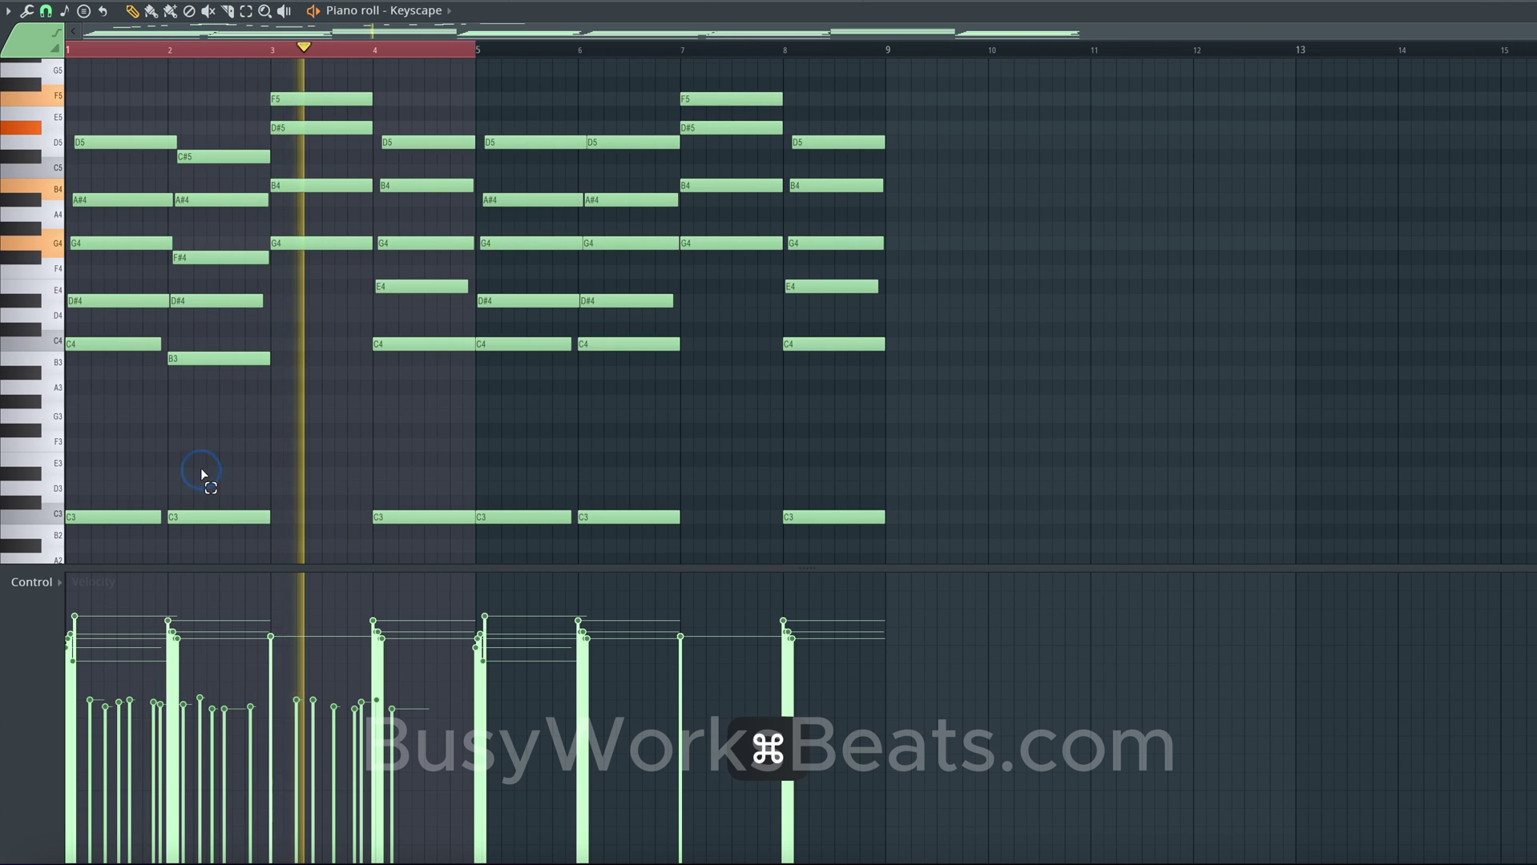
super+click(195, 515)
key(shift+Down)
scroll(216, 487, up, 2)
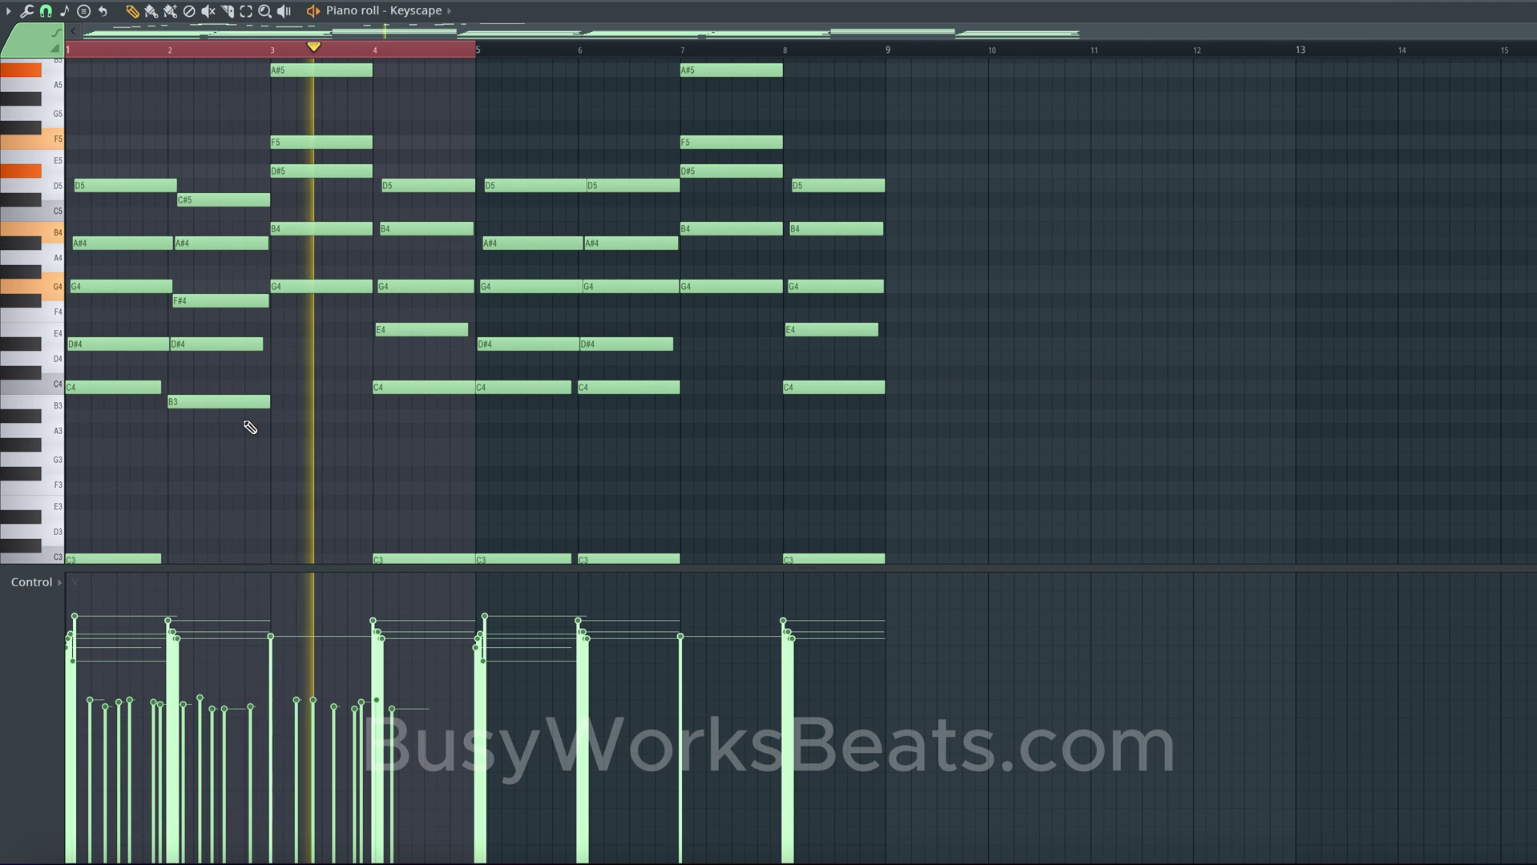
key(space)
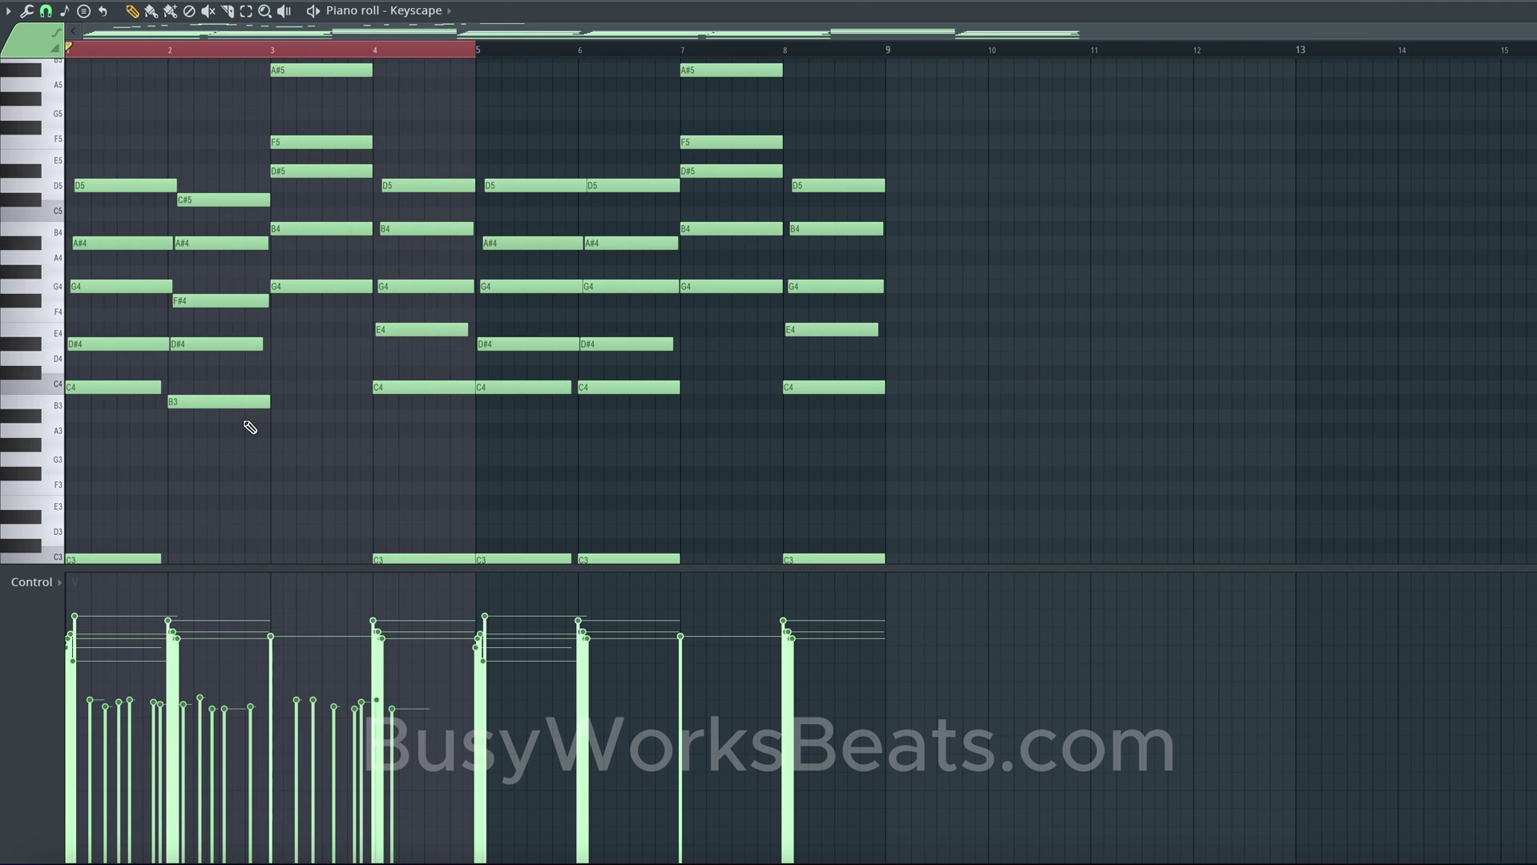
Step: Set the piano roll's note snap to 1/4 beat
scroll(305, 303, up, 3)
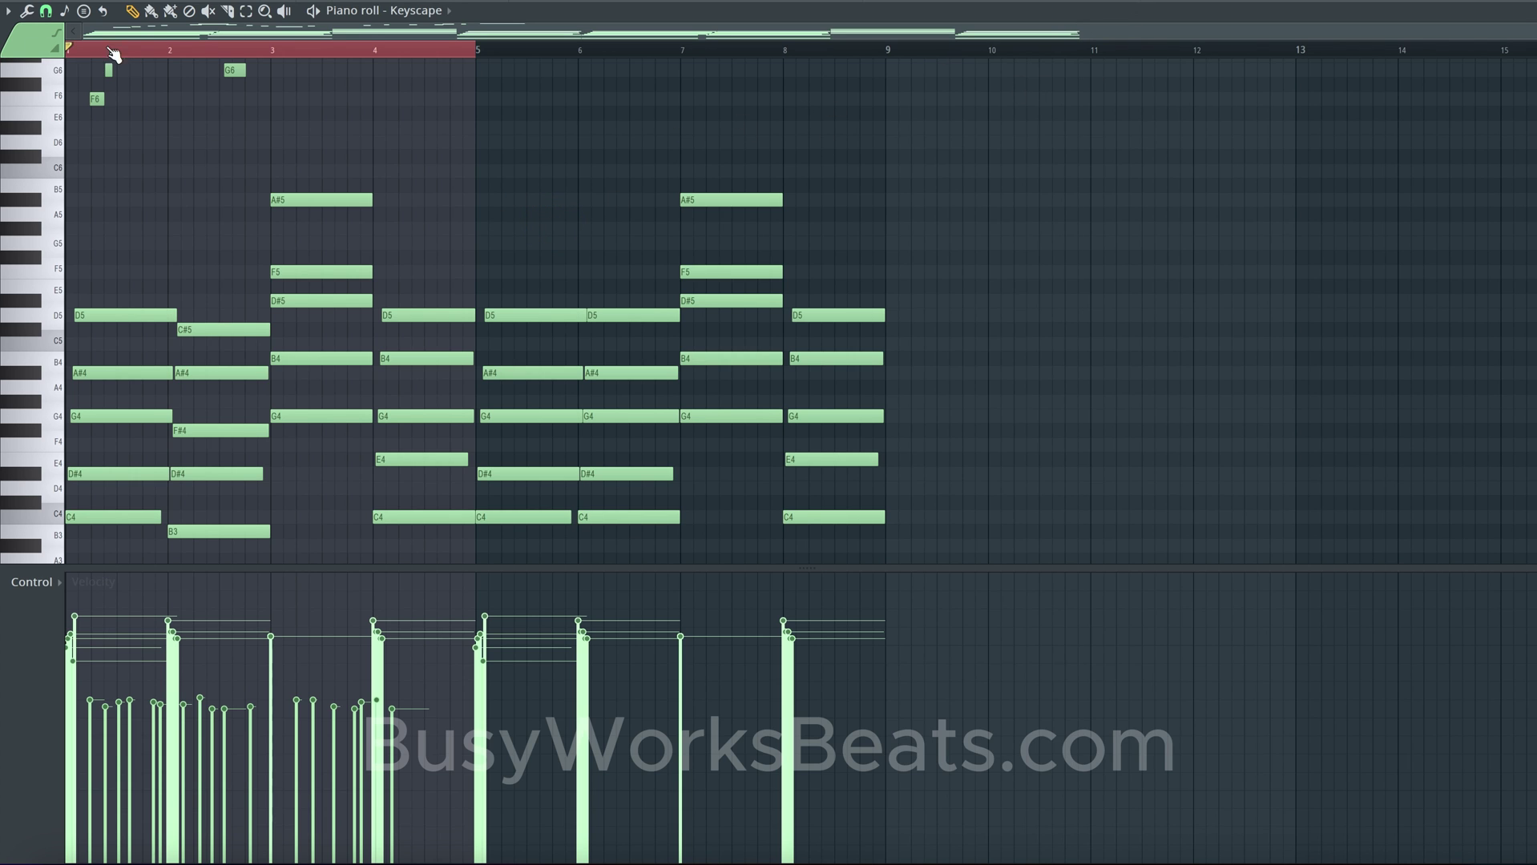
scroll(155, 131, up, 3)
scroll(72, 107, up, 2)
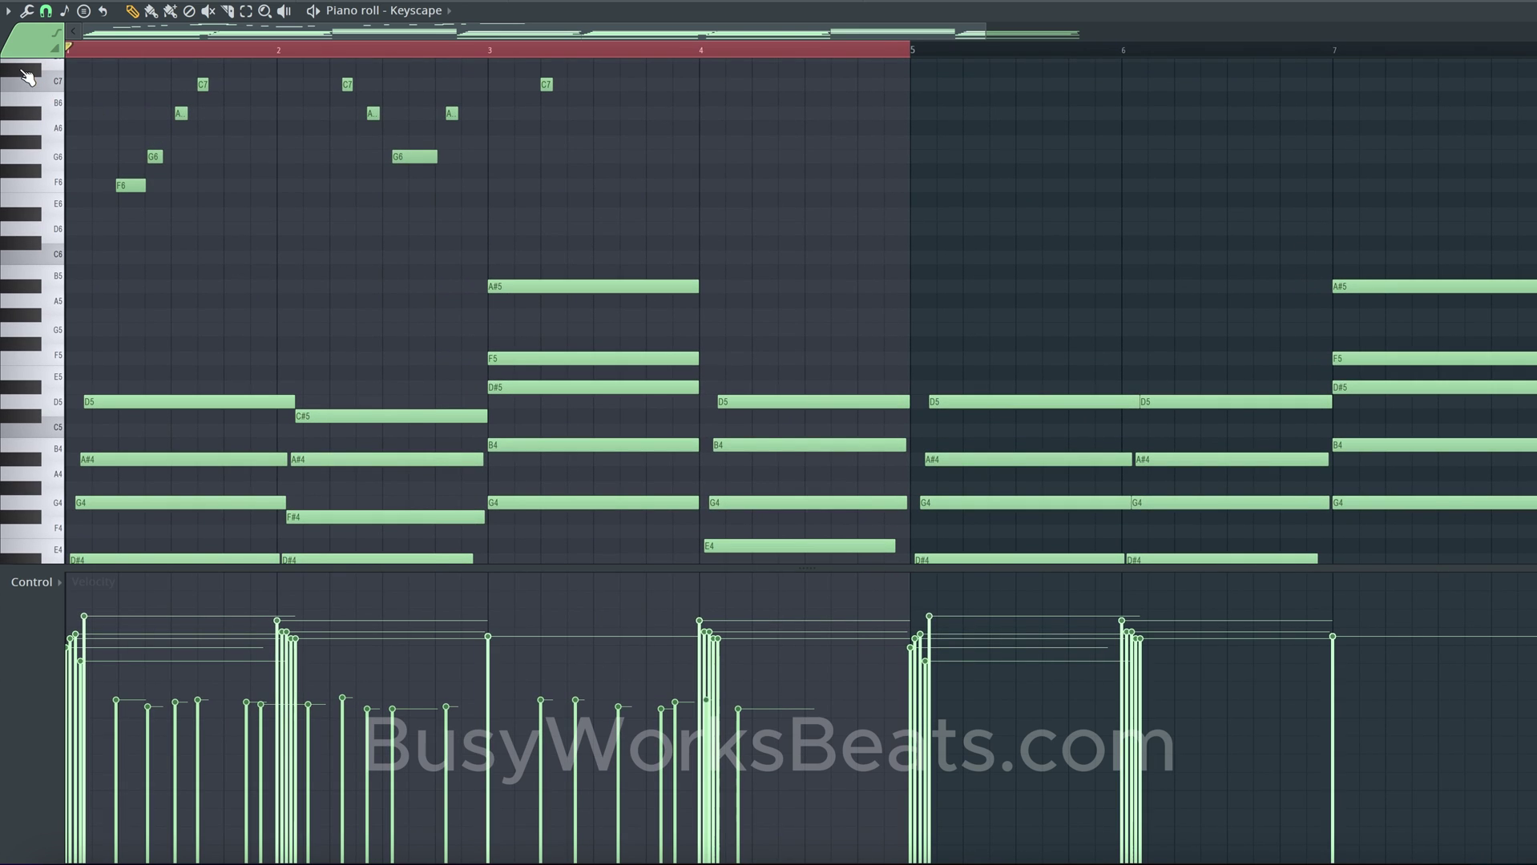
click(46, 11)
click(69, 219)
scroll(275, 241, up, 3)
scroll(278, 244, down, 4)
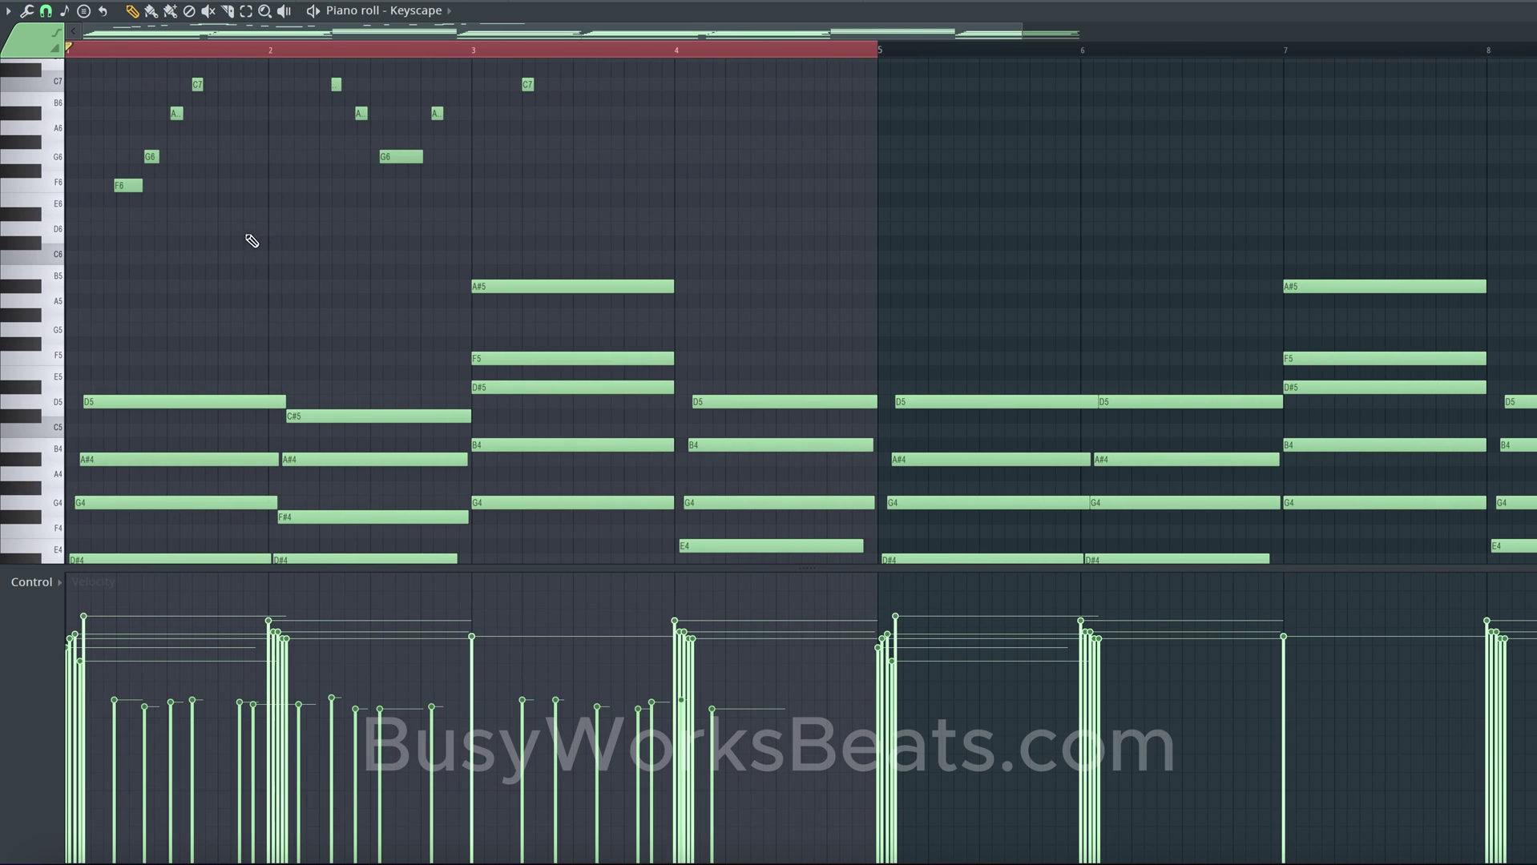
scroll(227, 233, down, 3)
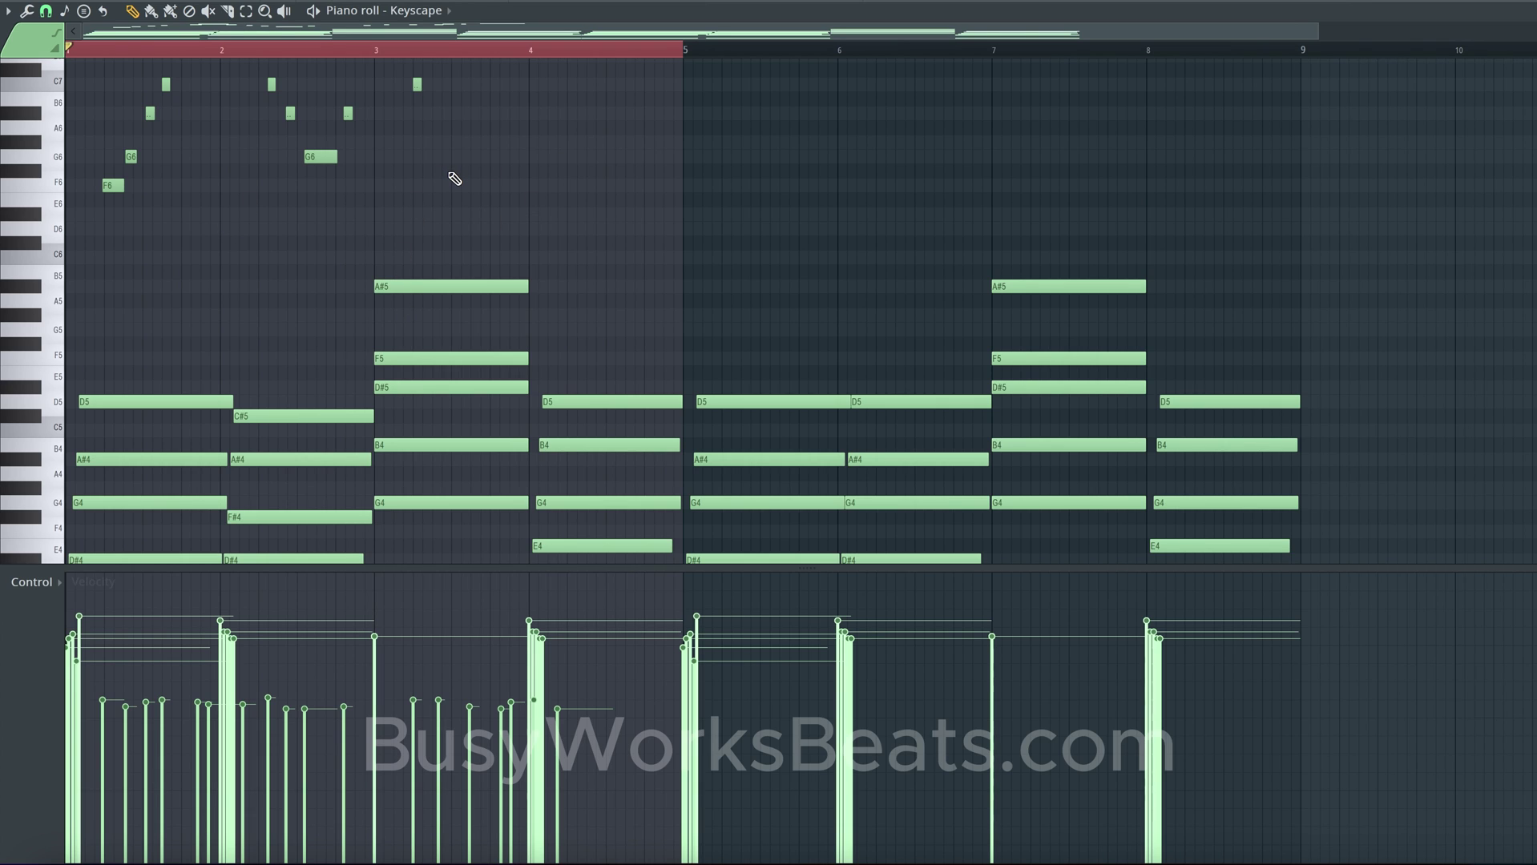
click(49, 16)
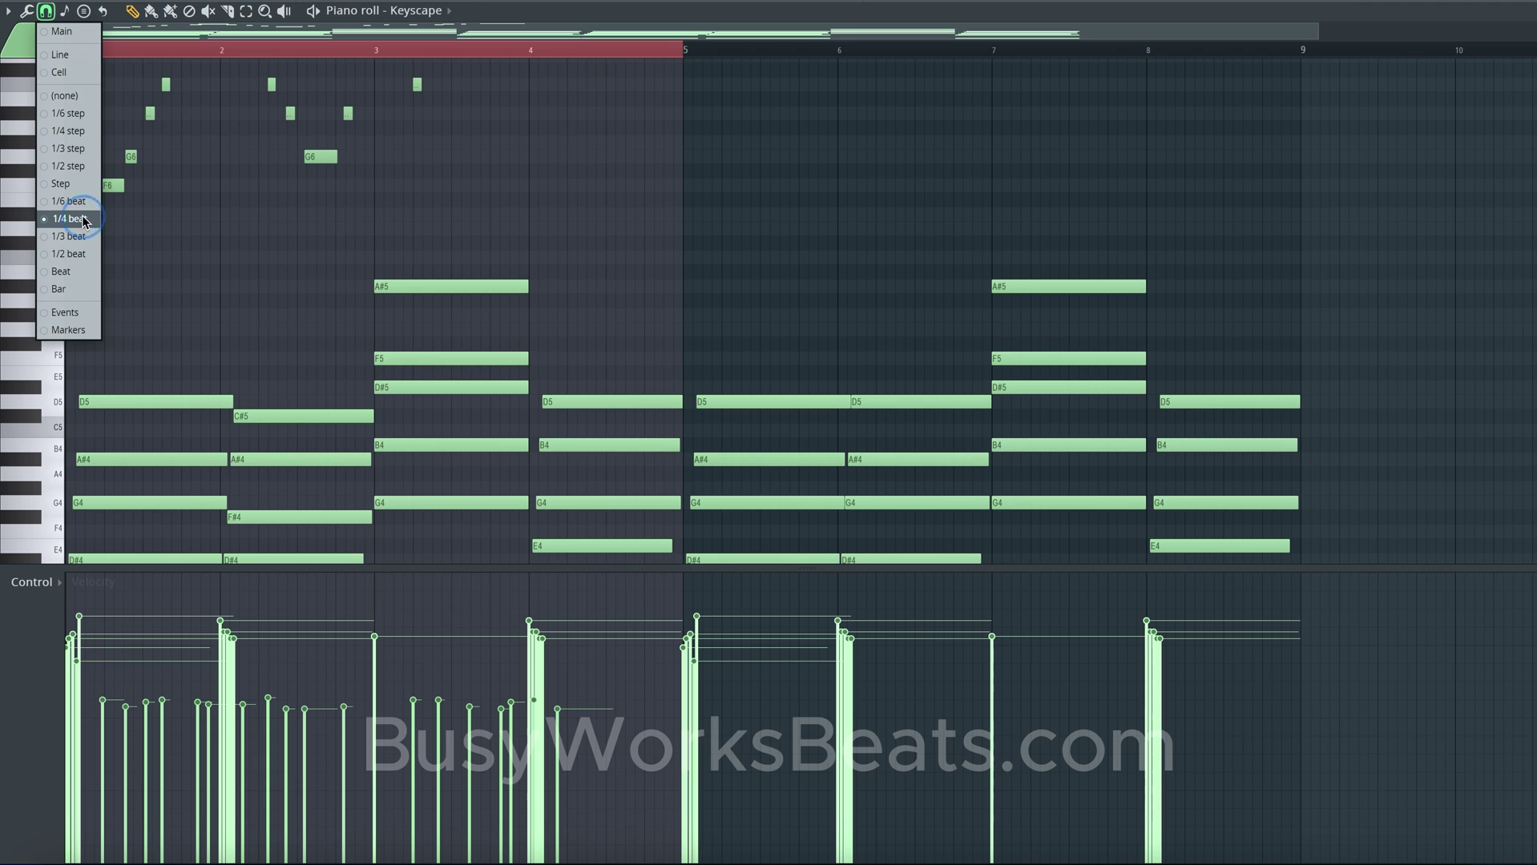
click(83, 222)
Step: Change the piano roll's note snap to 1/2 step and check the finer grid
click(45, 11)
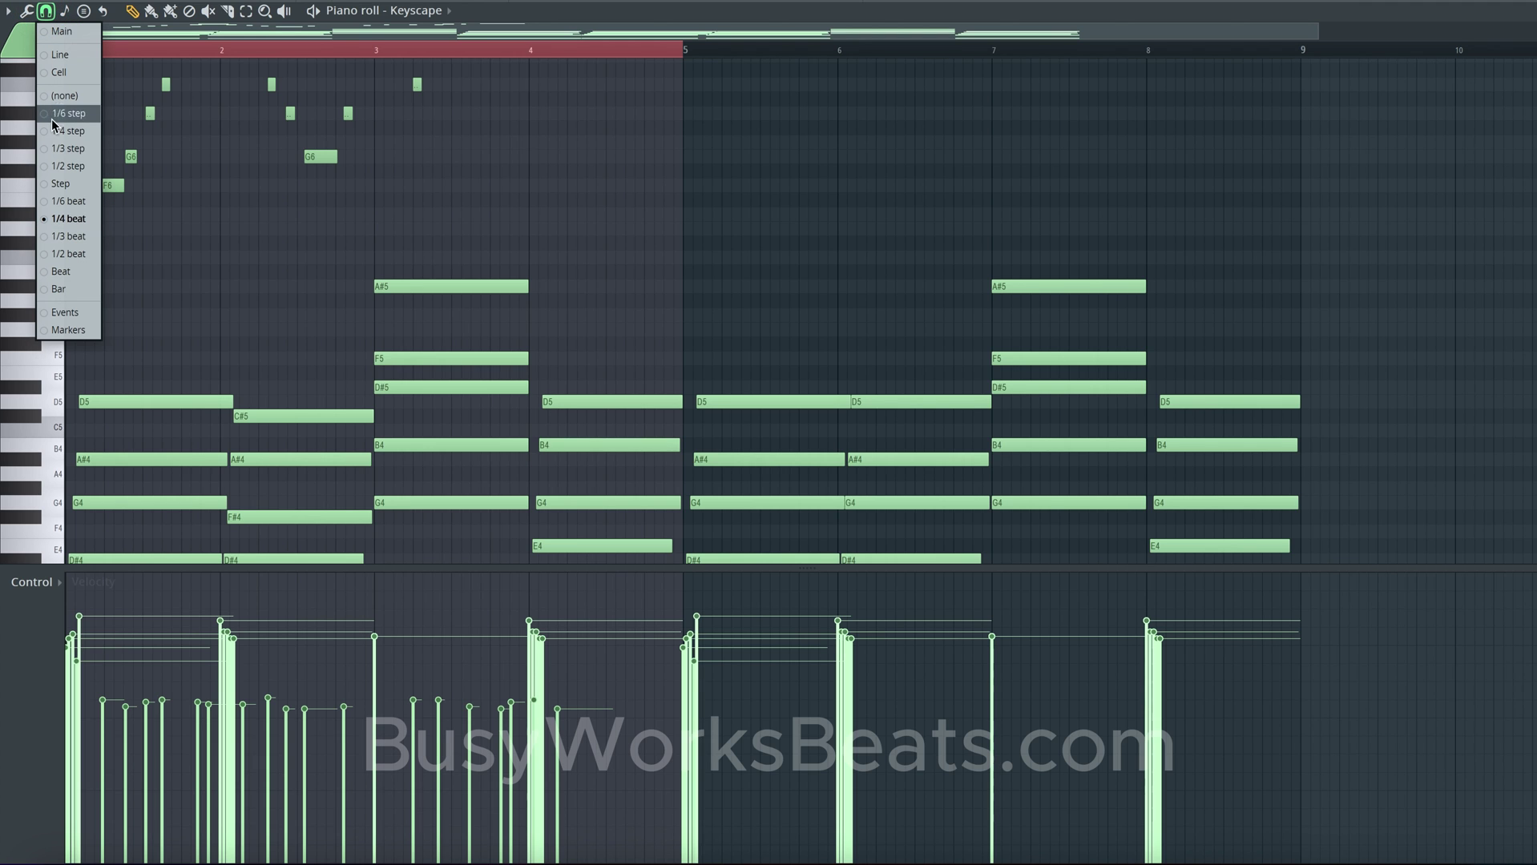
click(58, 165)
ctrl+scroll(299, 264, up, 4)
ctrl+scroll(300, 263, down, 4)
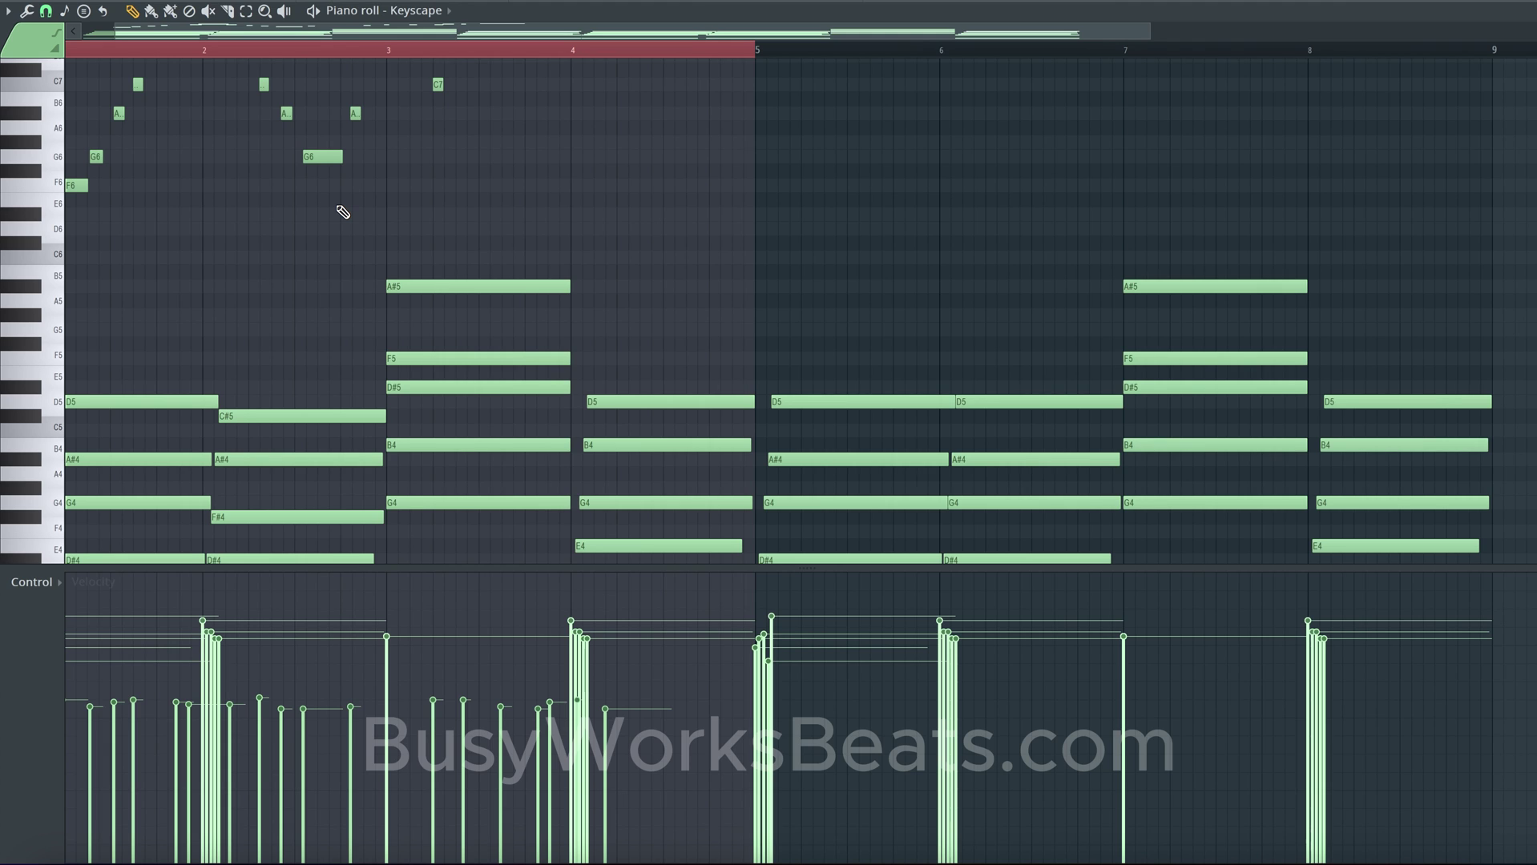
Step: Set the piano roll's note snap to 1/2 beat and reopen the list of snap values
click(45, 11)
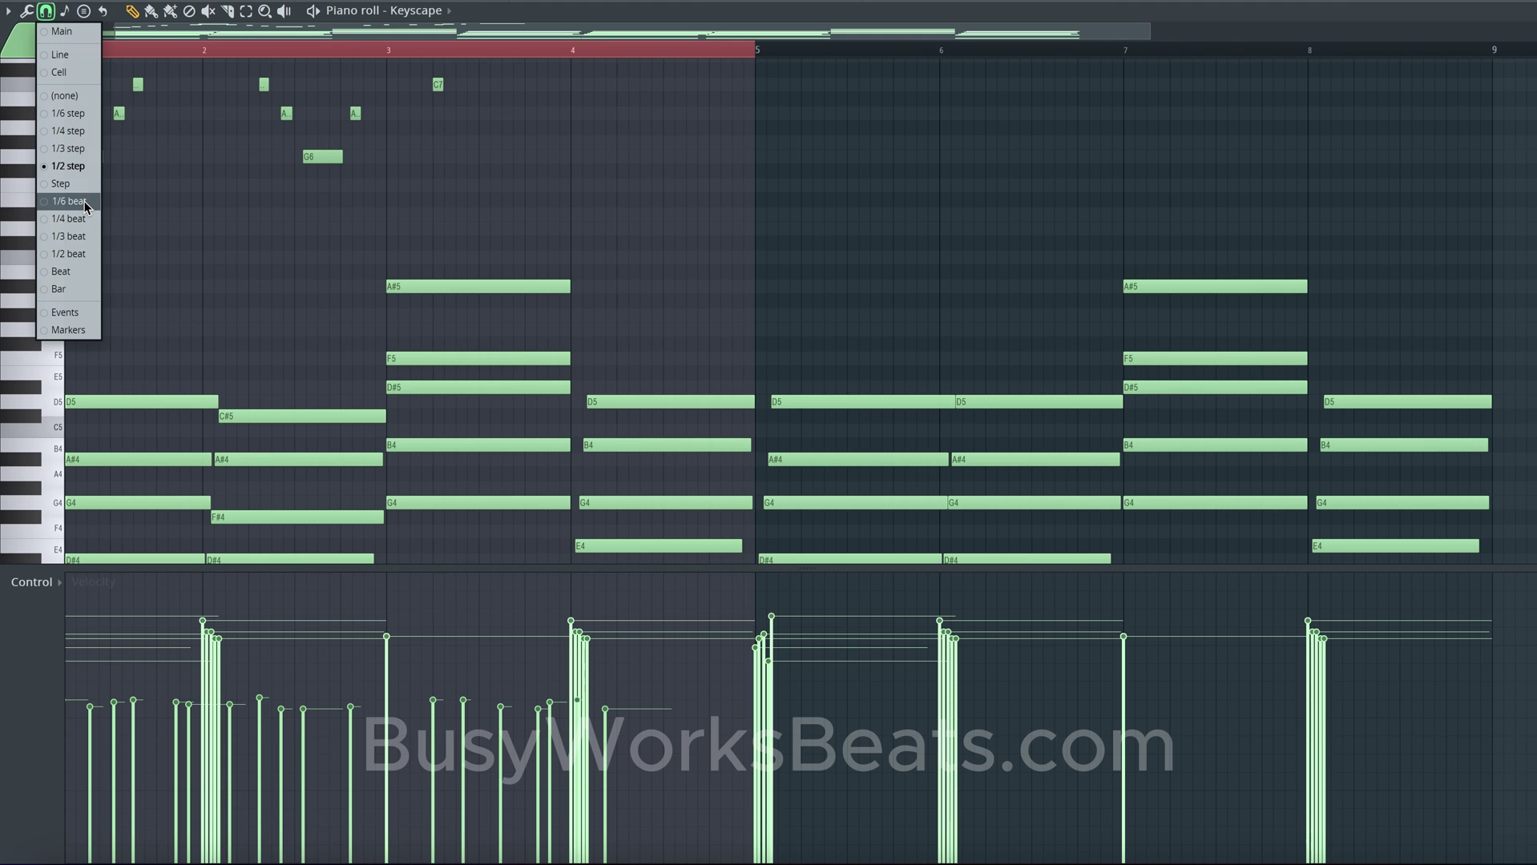
click(78, 253)
click(46, 10)
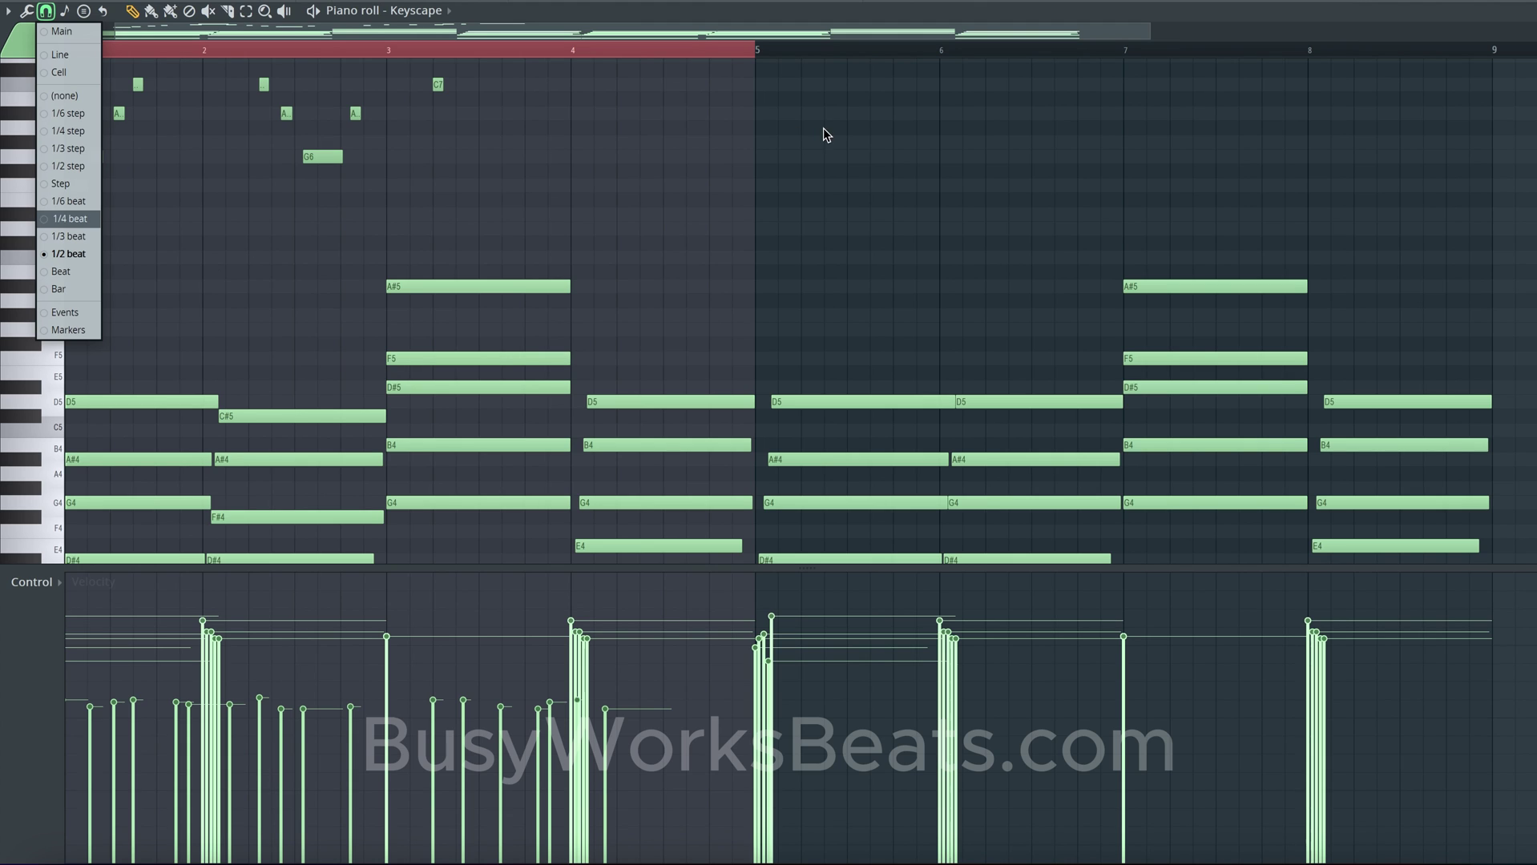
Step: Show the channel rack and advance two patterns to an empty one
key(F6)
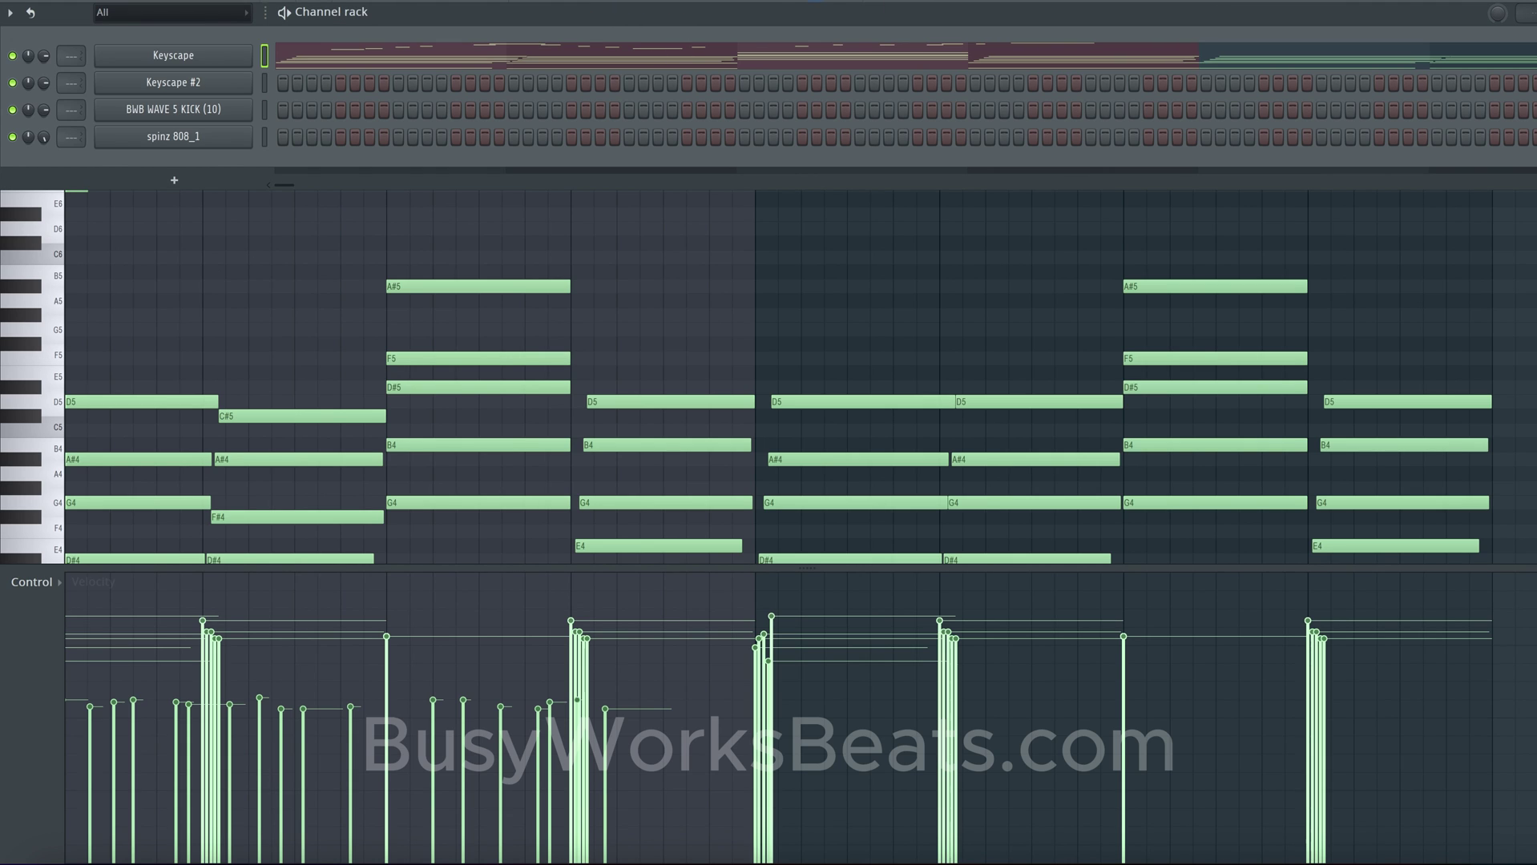
key(KP_Add)
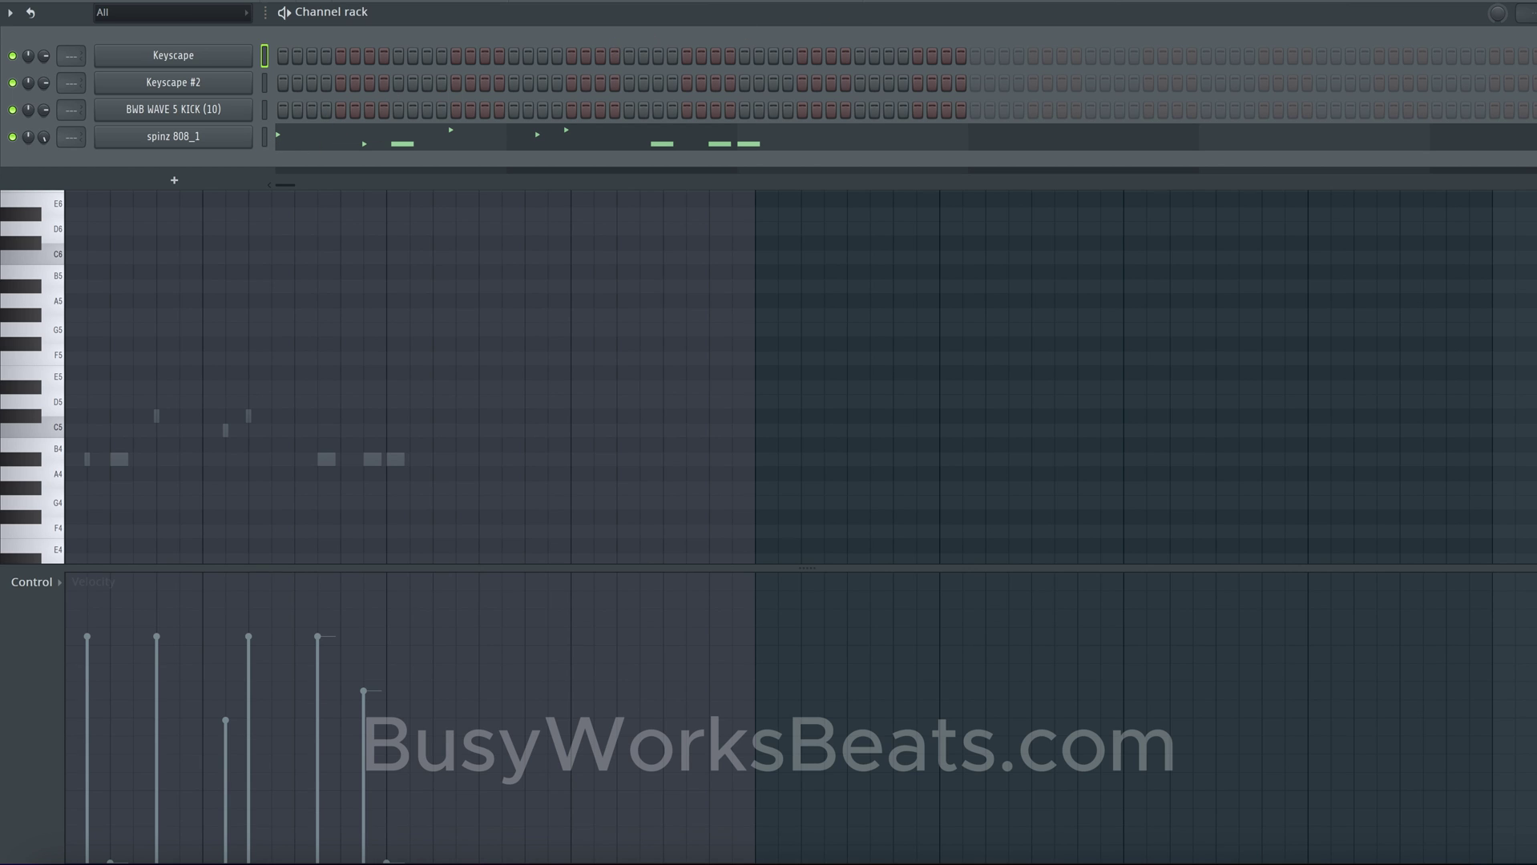
key(KP_Add)
Step: Select the spinz 808_1 channel, activate its steps 1, 5, 9 and 13, and play the pattern briefly
click(264, 136)
click(284, 137)
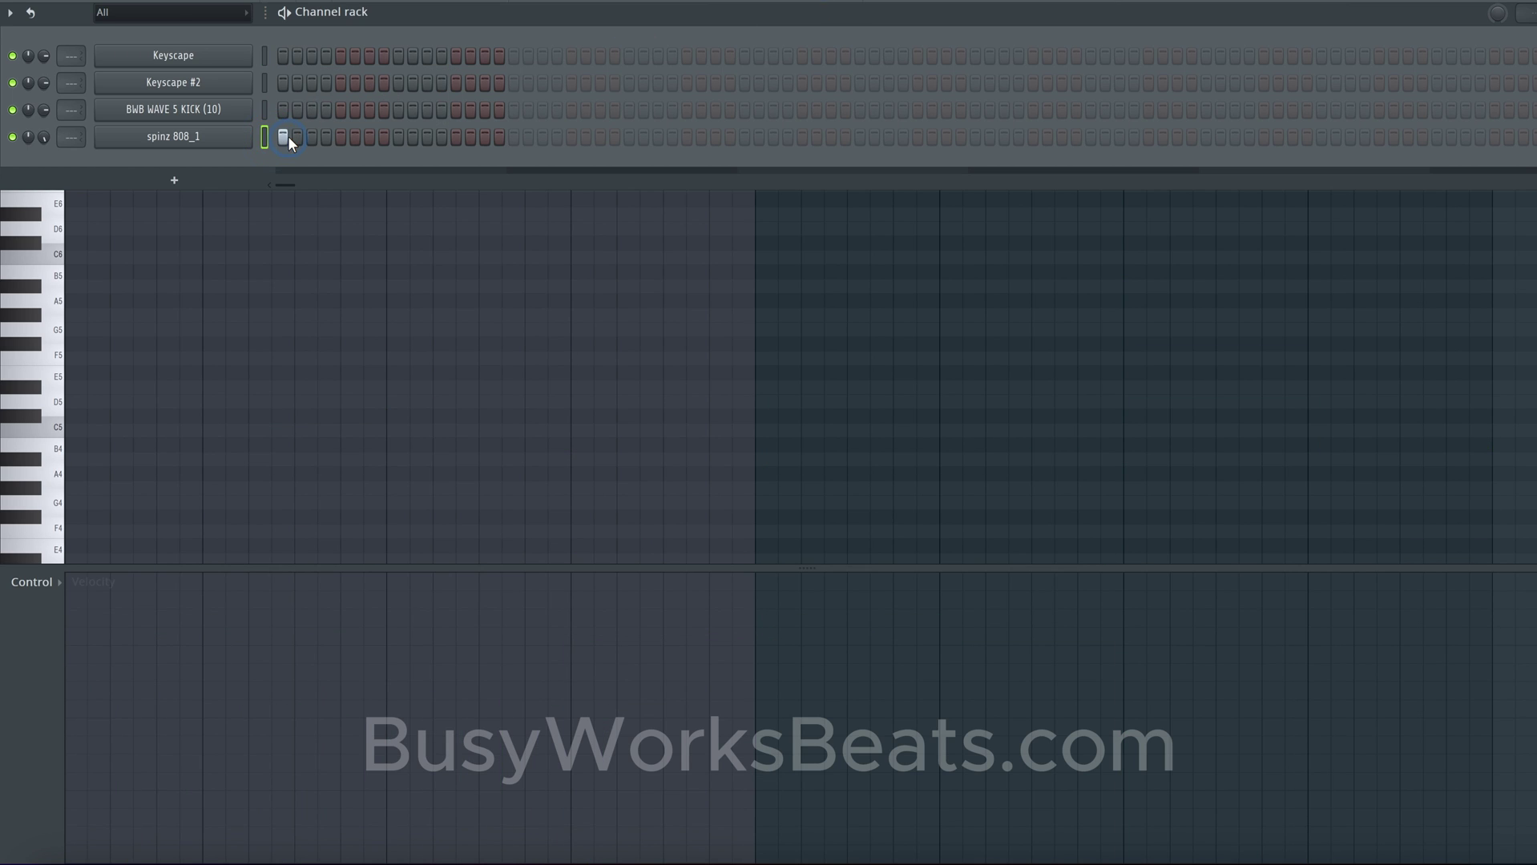
click(339, 137)
click(398, 137)
key(space)
click(456, 138)
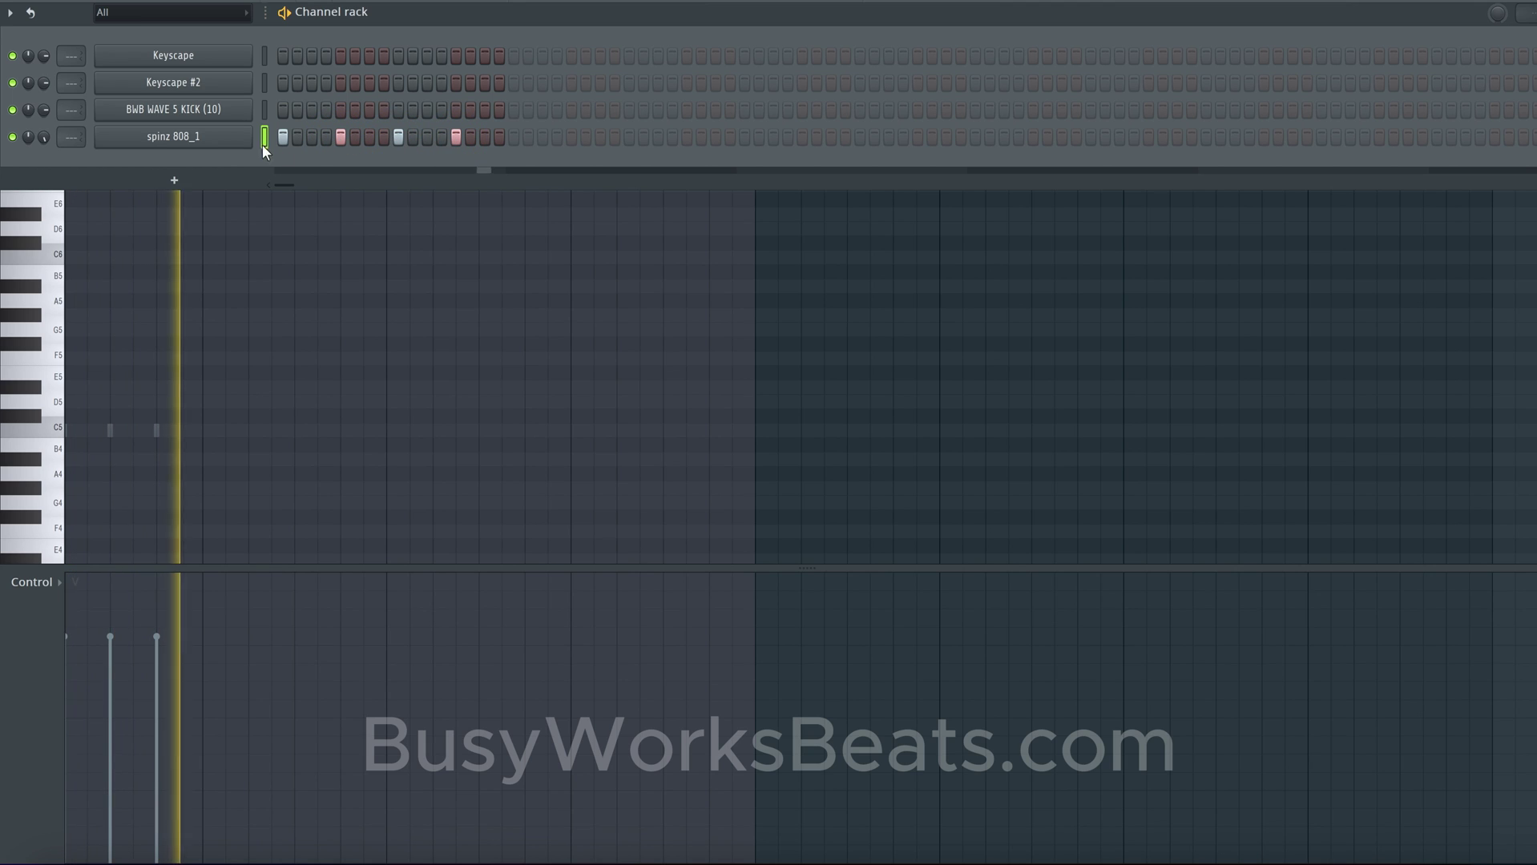
key(space)
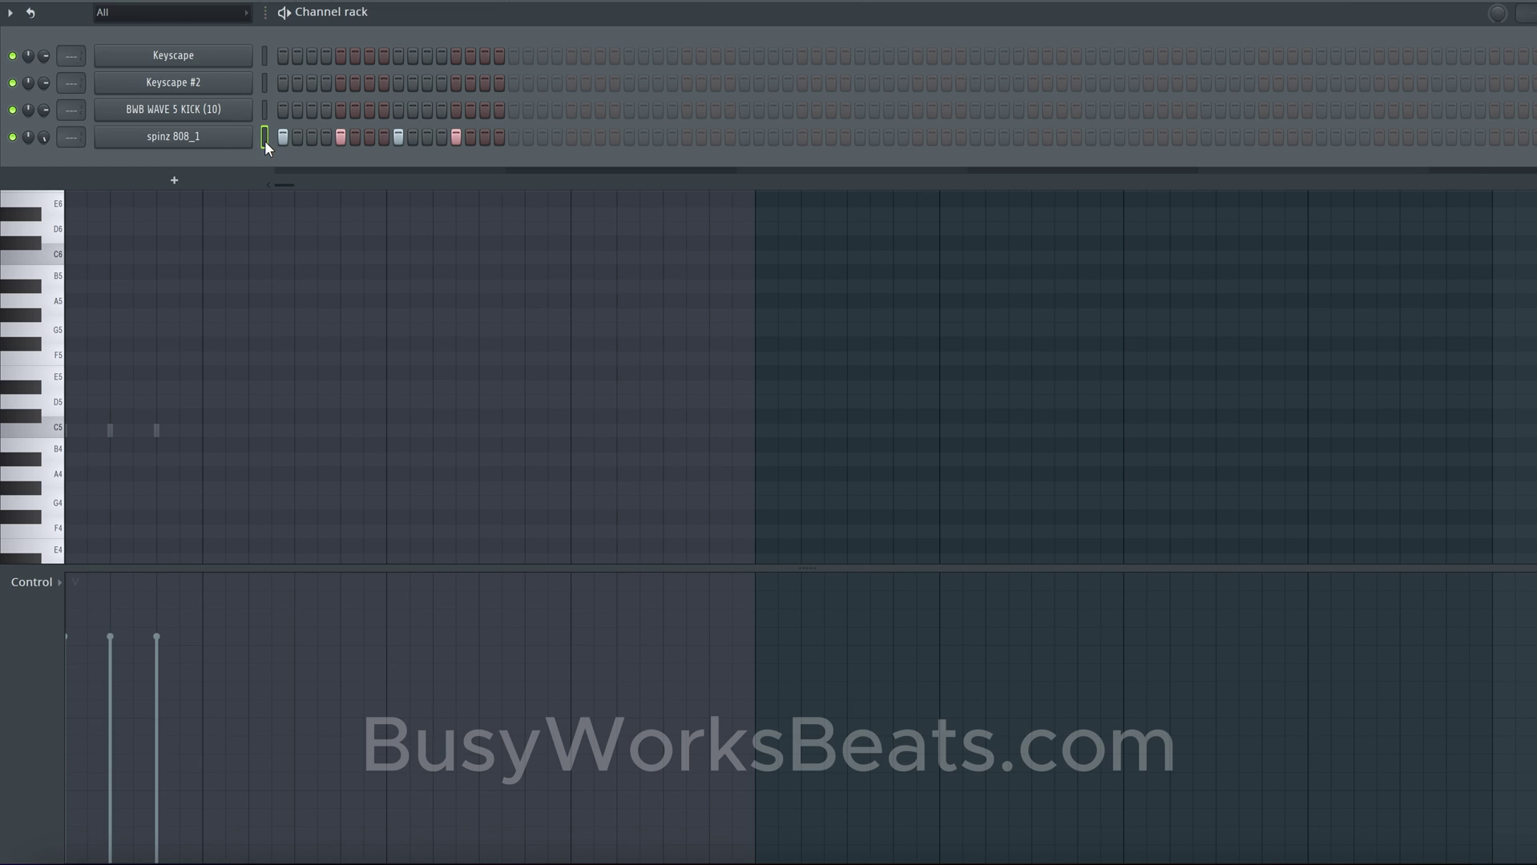
Step: In the Keyscape piano roll, draw a one-bar A5 note and a half-bar F5 note starting midway through bar 1
key(super+c)
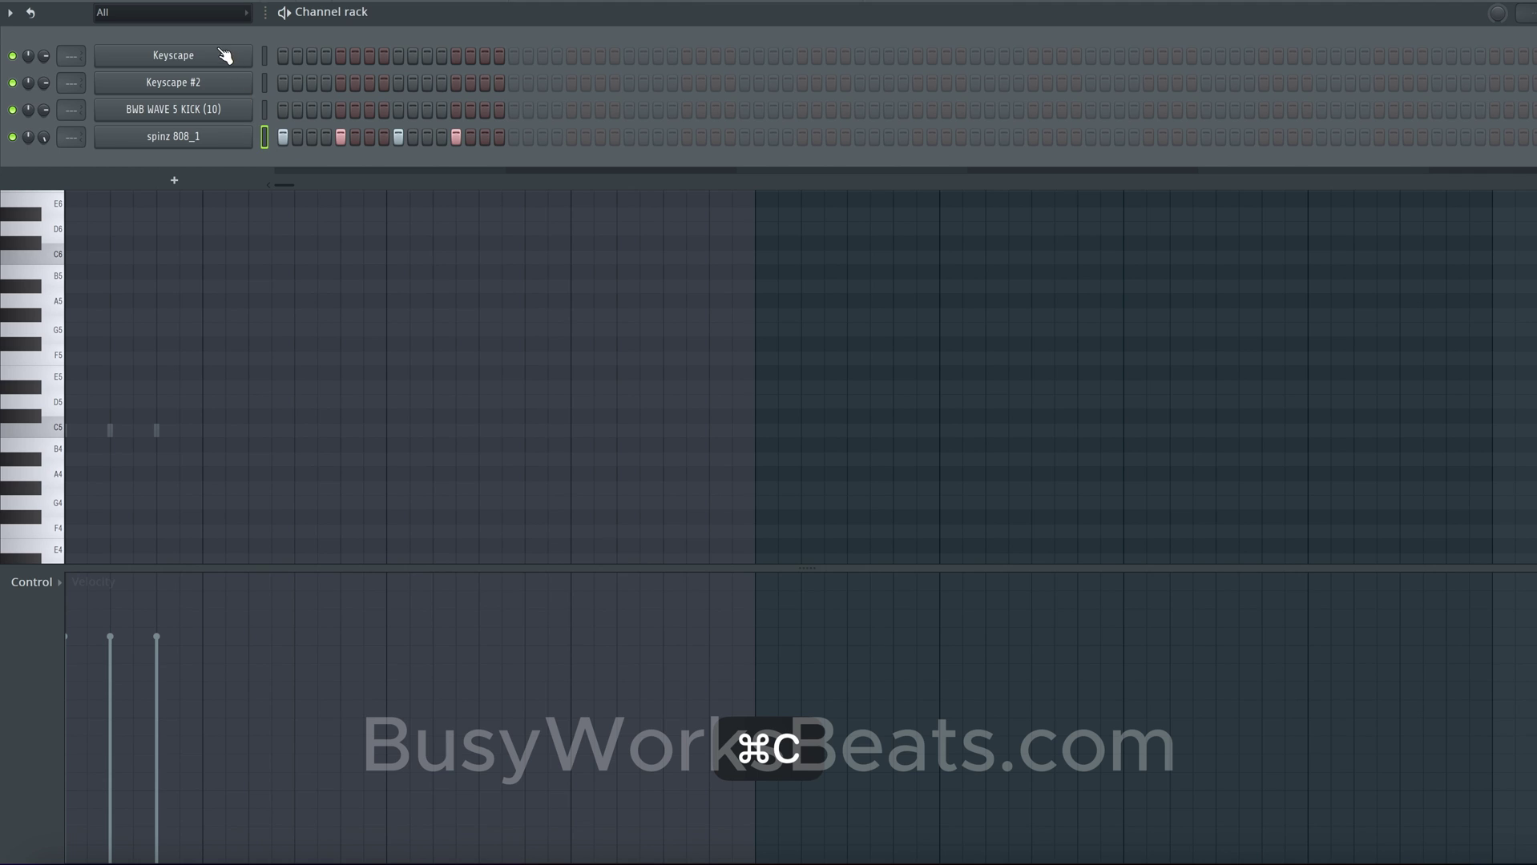
right_click(251, 54)
click(265, 52)
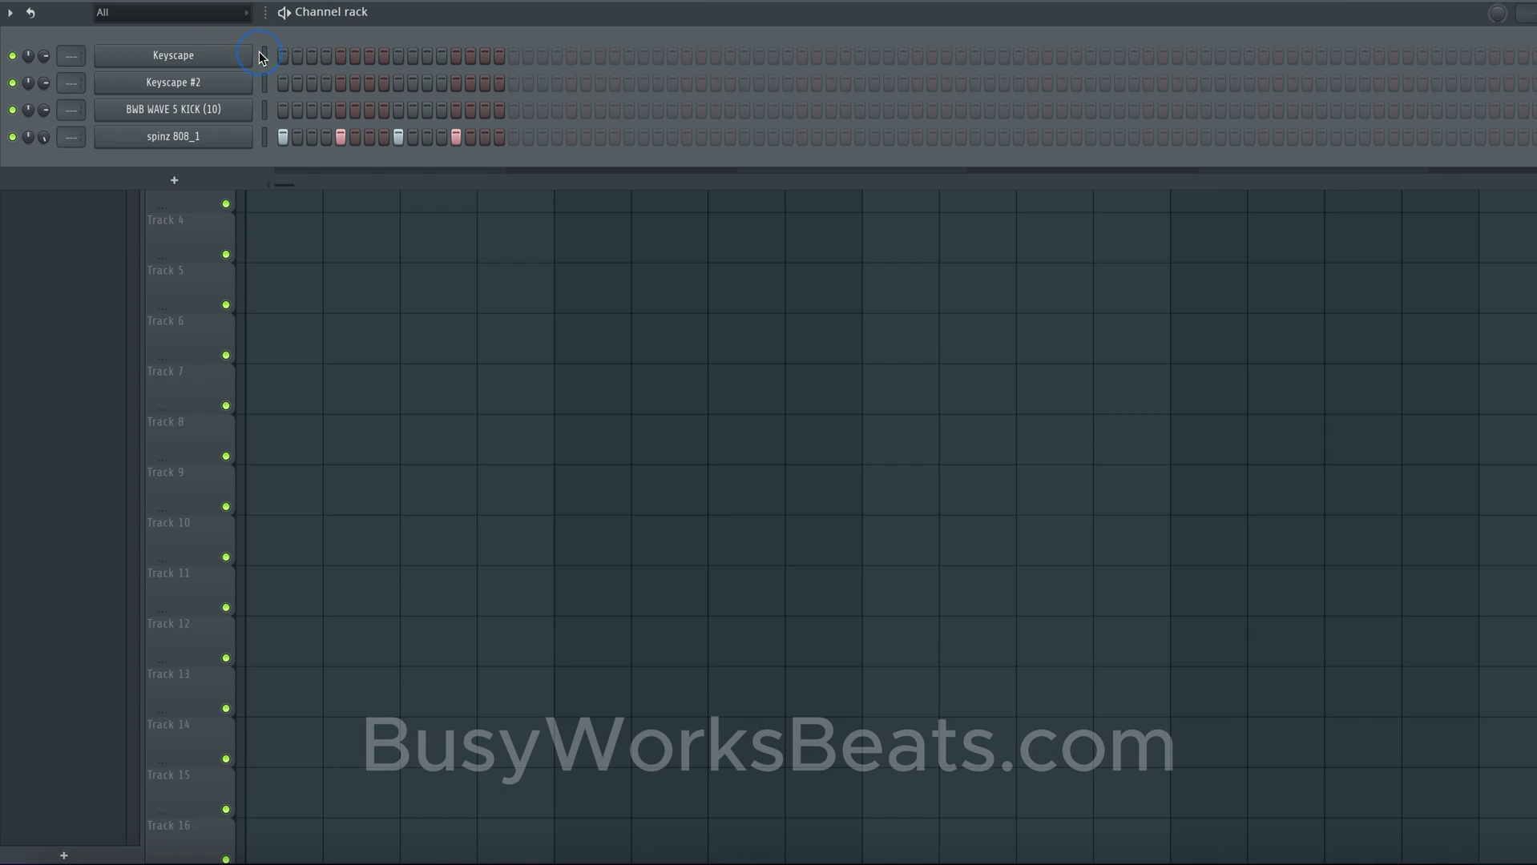
right_click(237, 53)
click(285, 54)
click(102, 301)
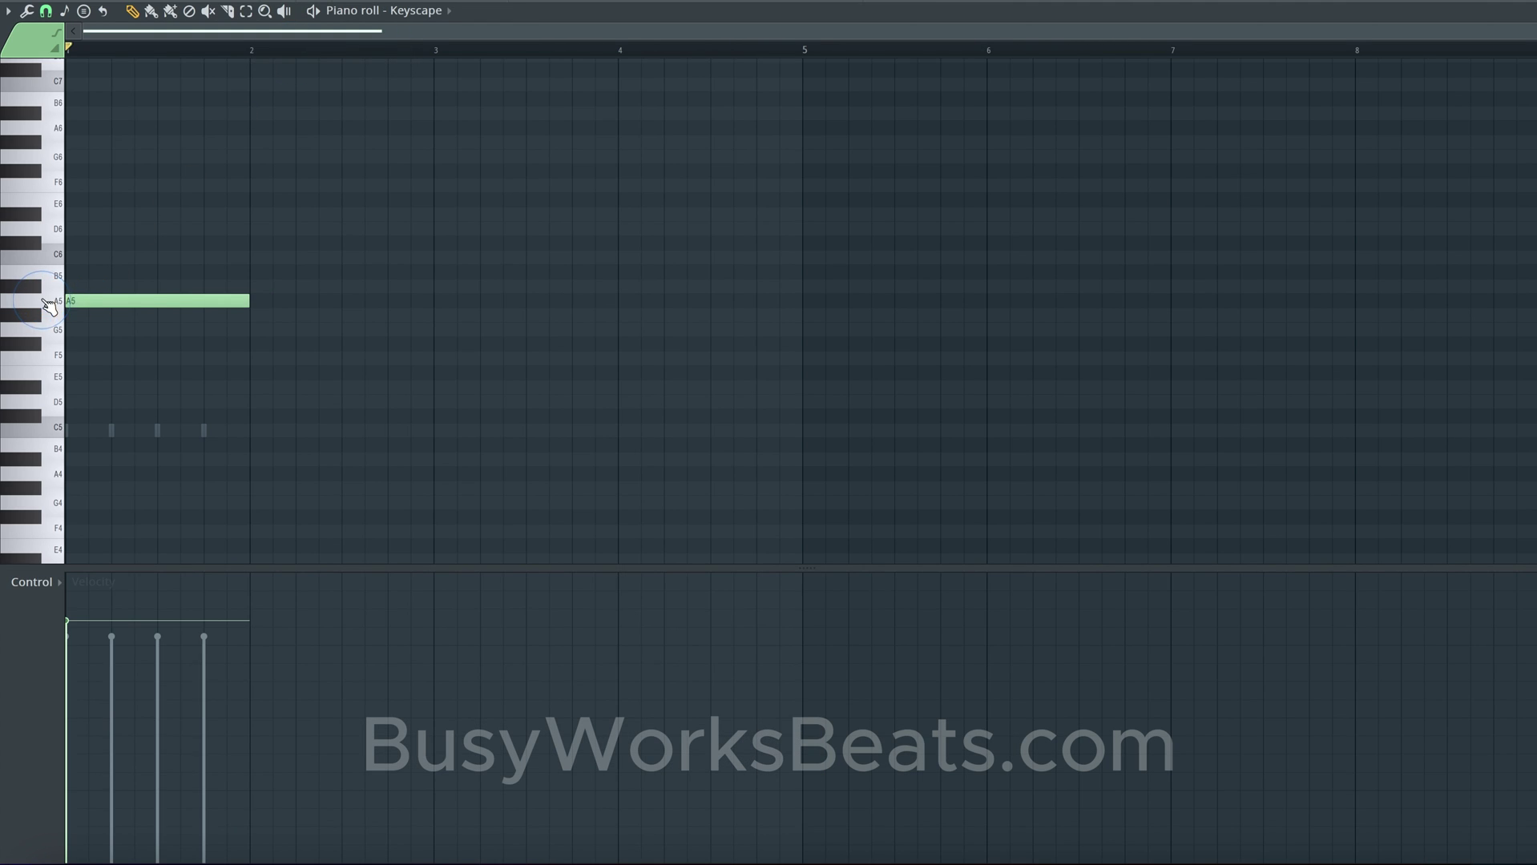
click(154, 356)
drag(340, 357, 242, 358)
click(955, 3)
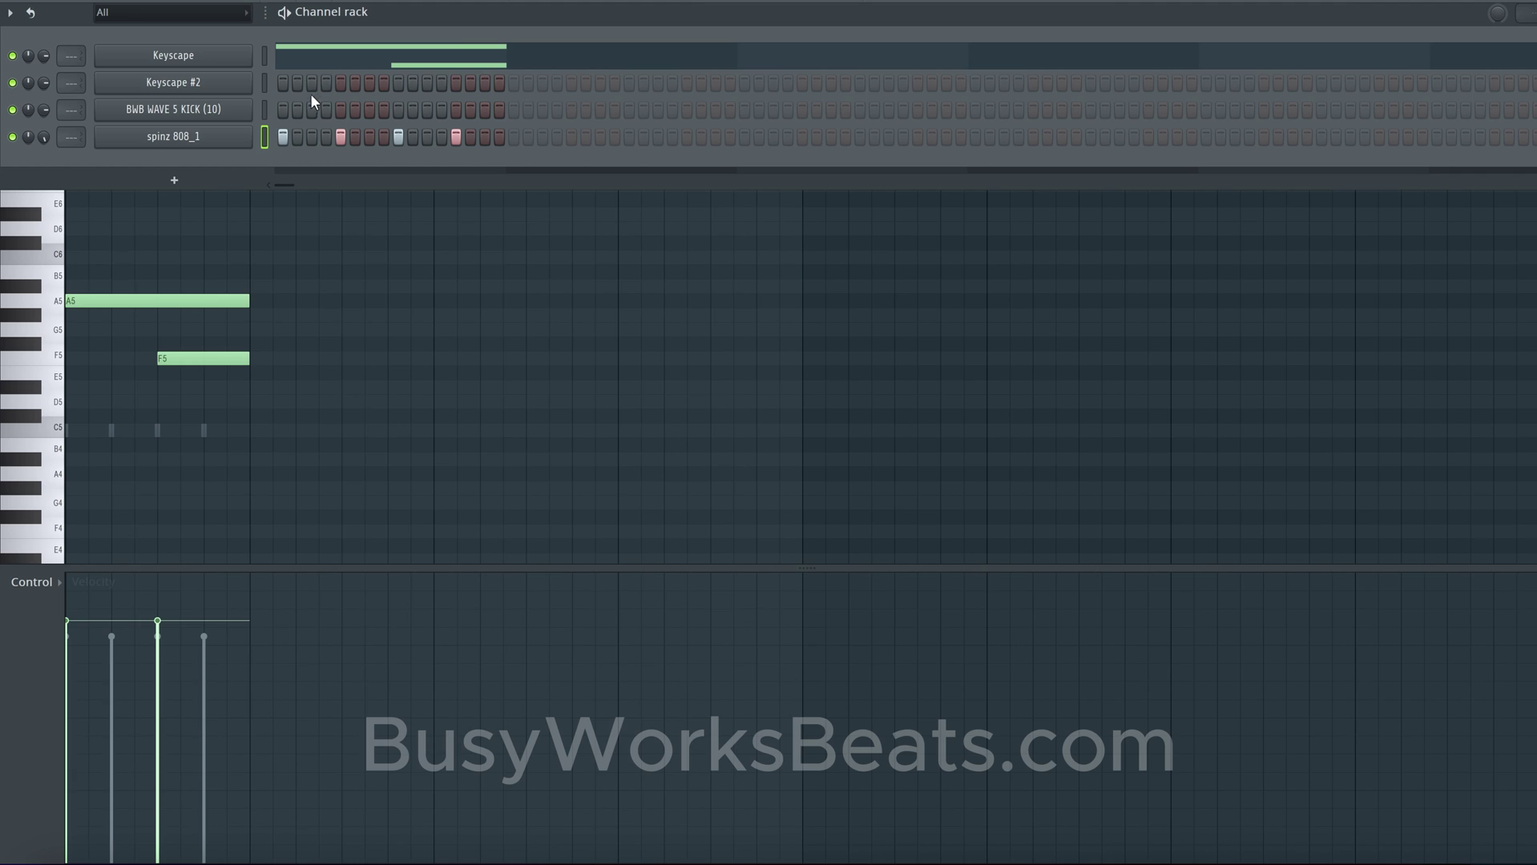
Step: Try copying the four spinz 808_1 steps onto the Keyscape channel, play the pattern briefly, and undo the paste
key(super+c)
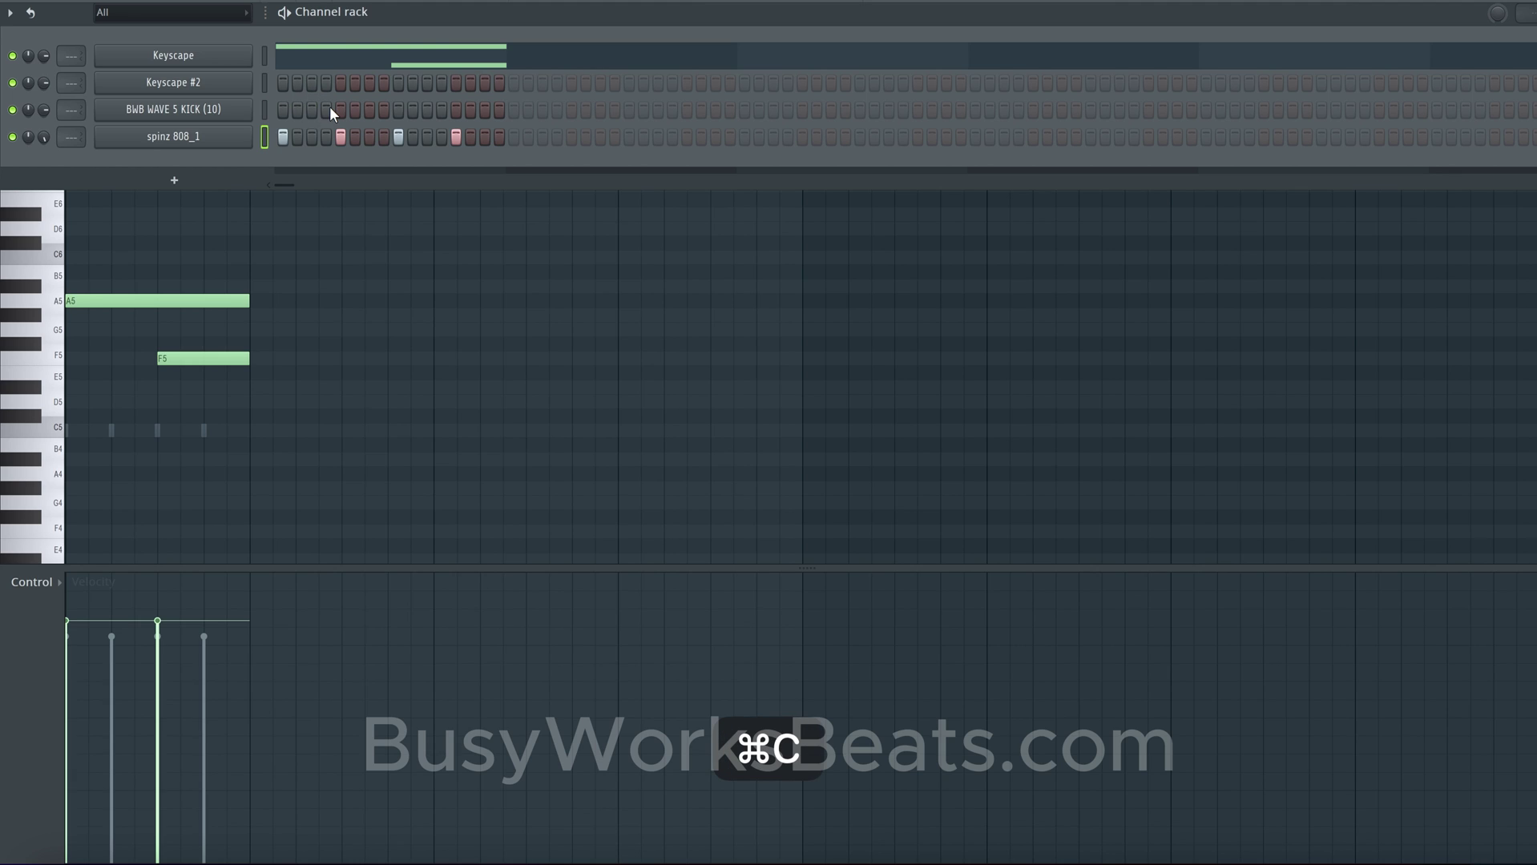
click(264, 61)
key(super+v)
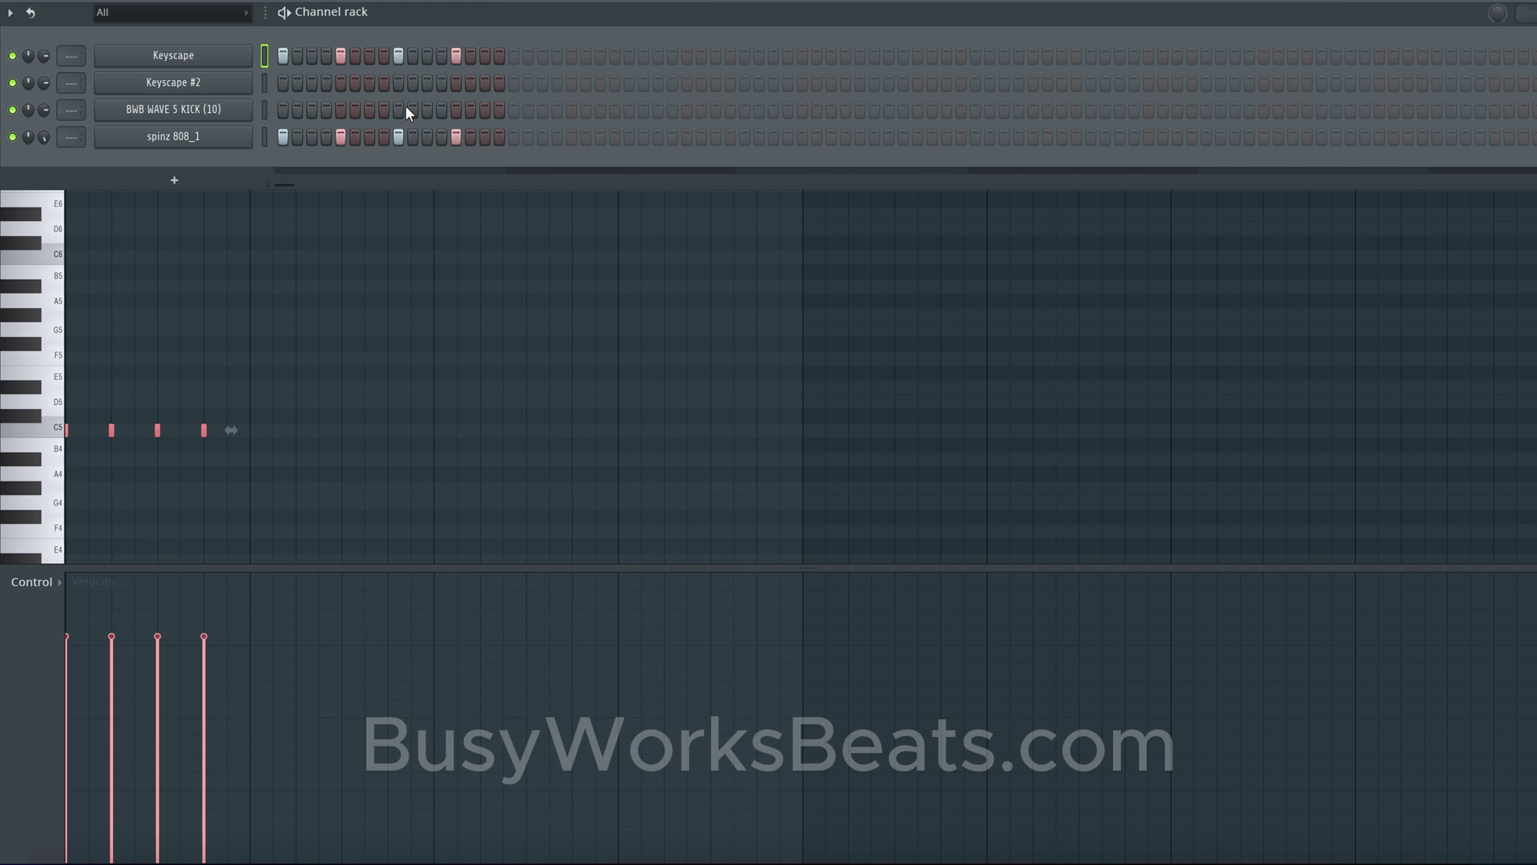
key(space)
key(space)
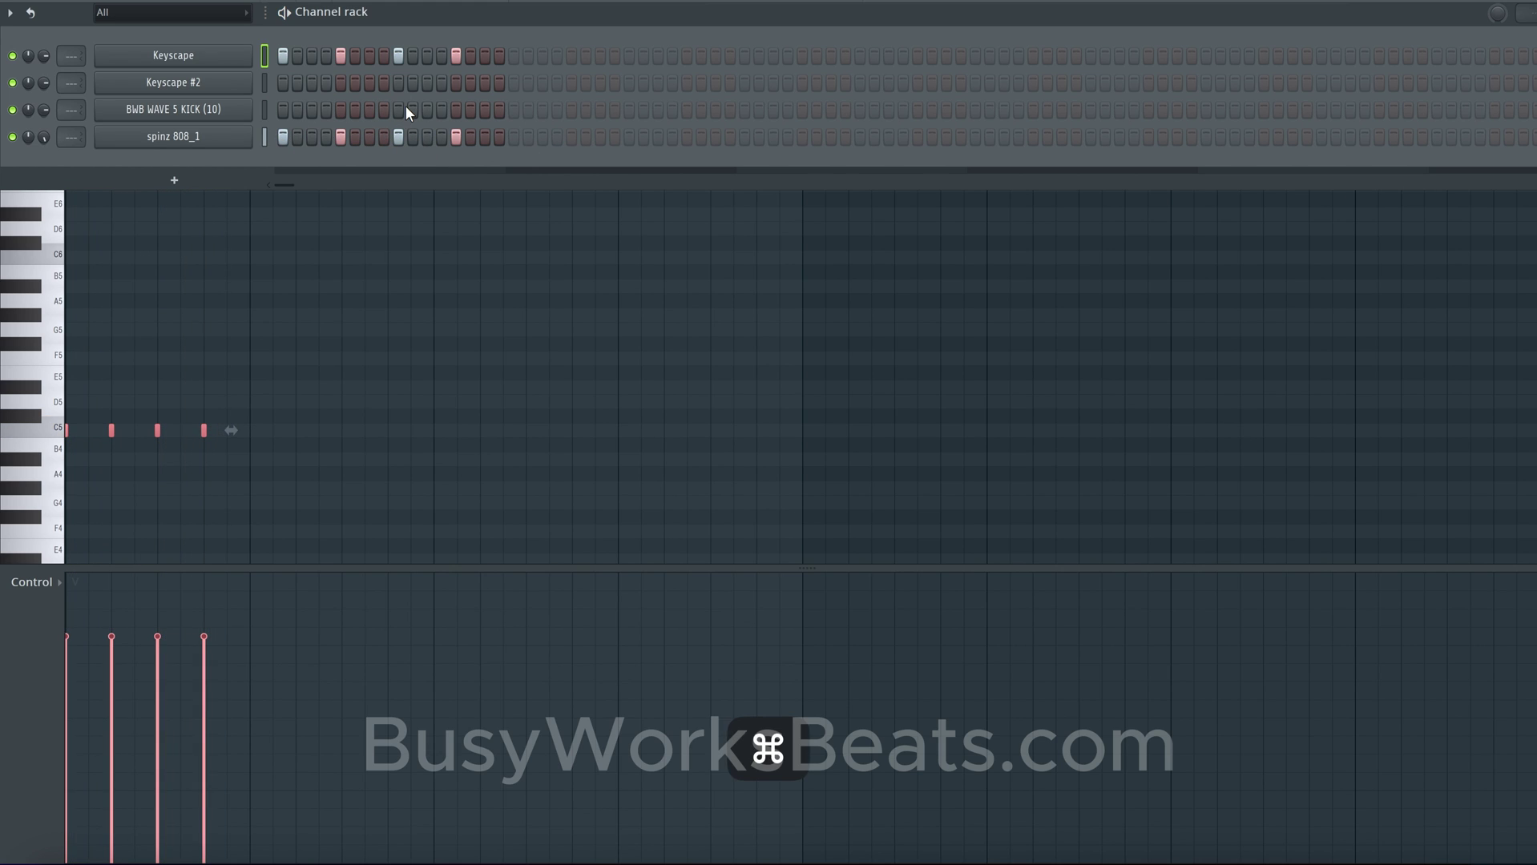
key(super+z)
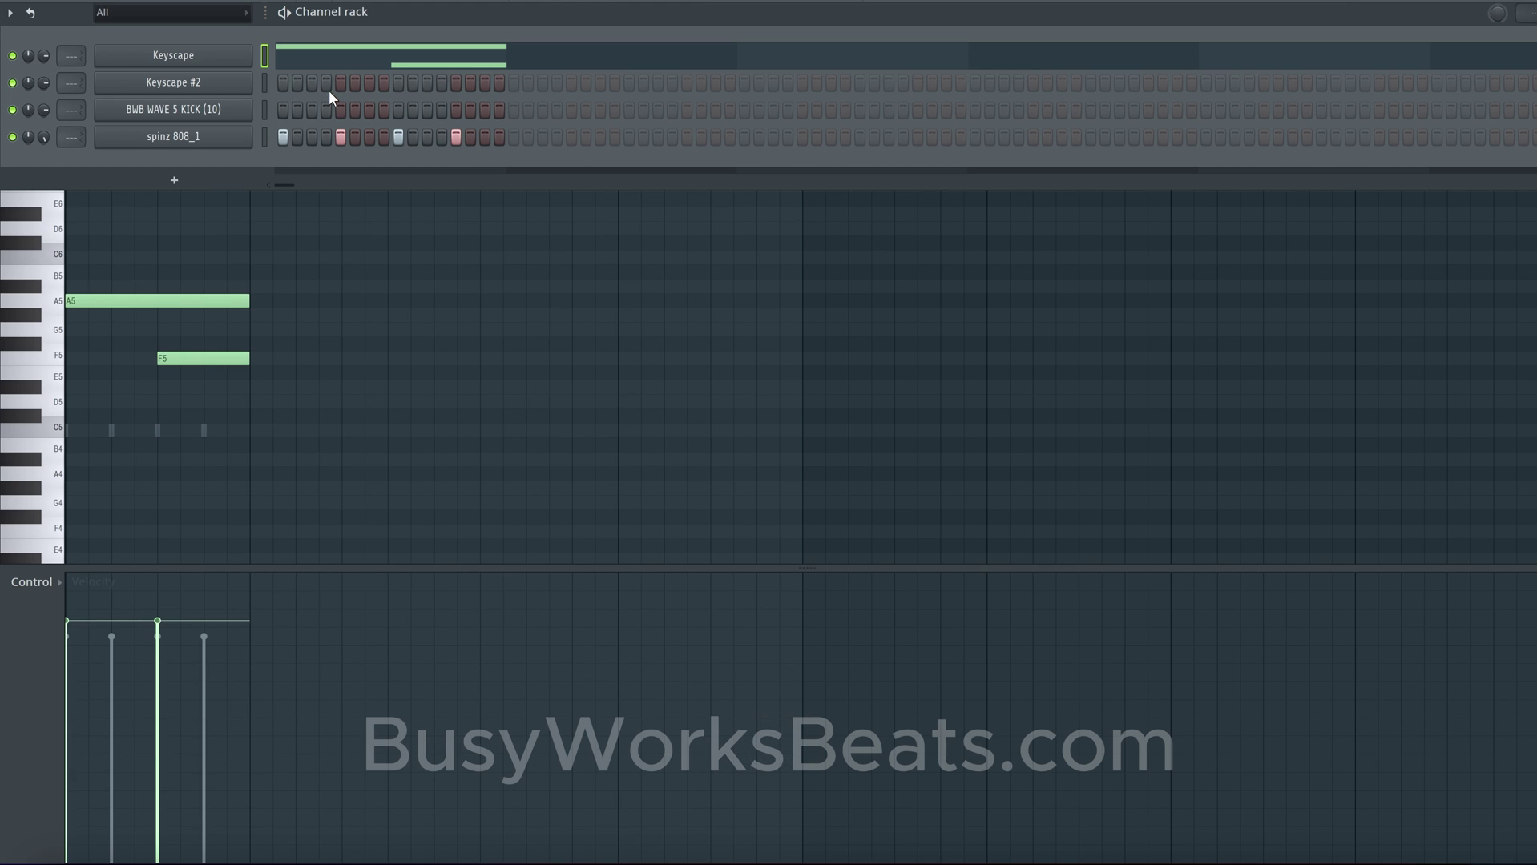
Step: Copy Keyscape's A5 and F5 notes and try to paste them onto the spinz 808_1 channel from the channel rack
click(271, 57)
drag(398, 437, 151, 258)
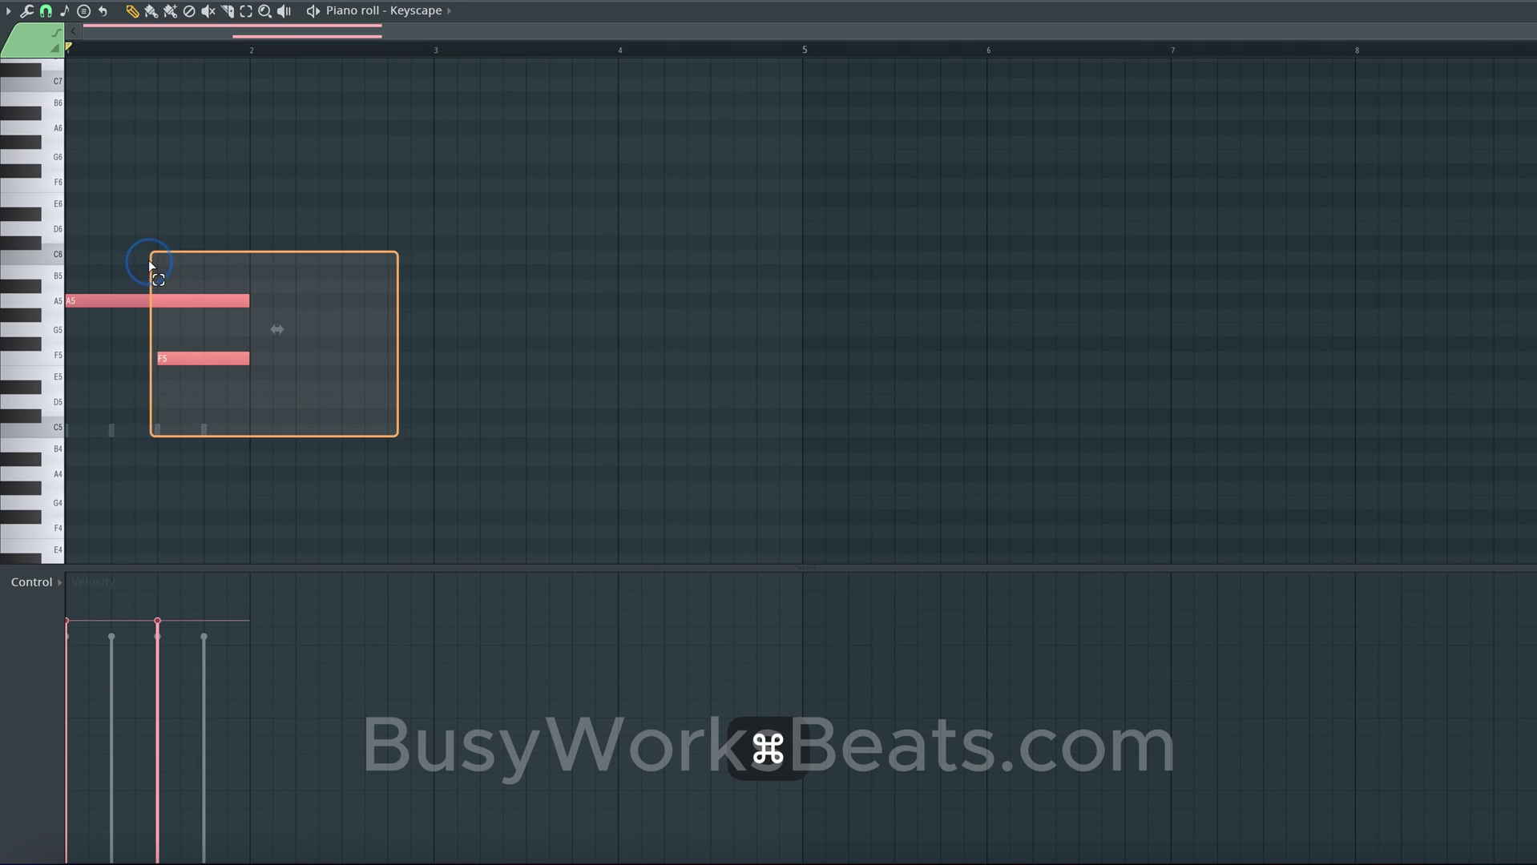
key(super+c)
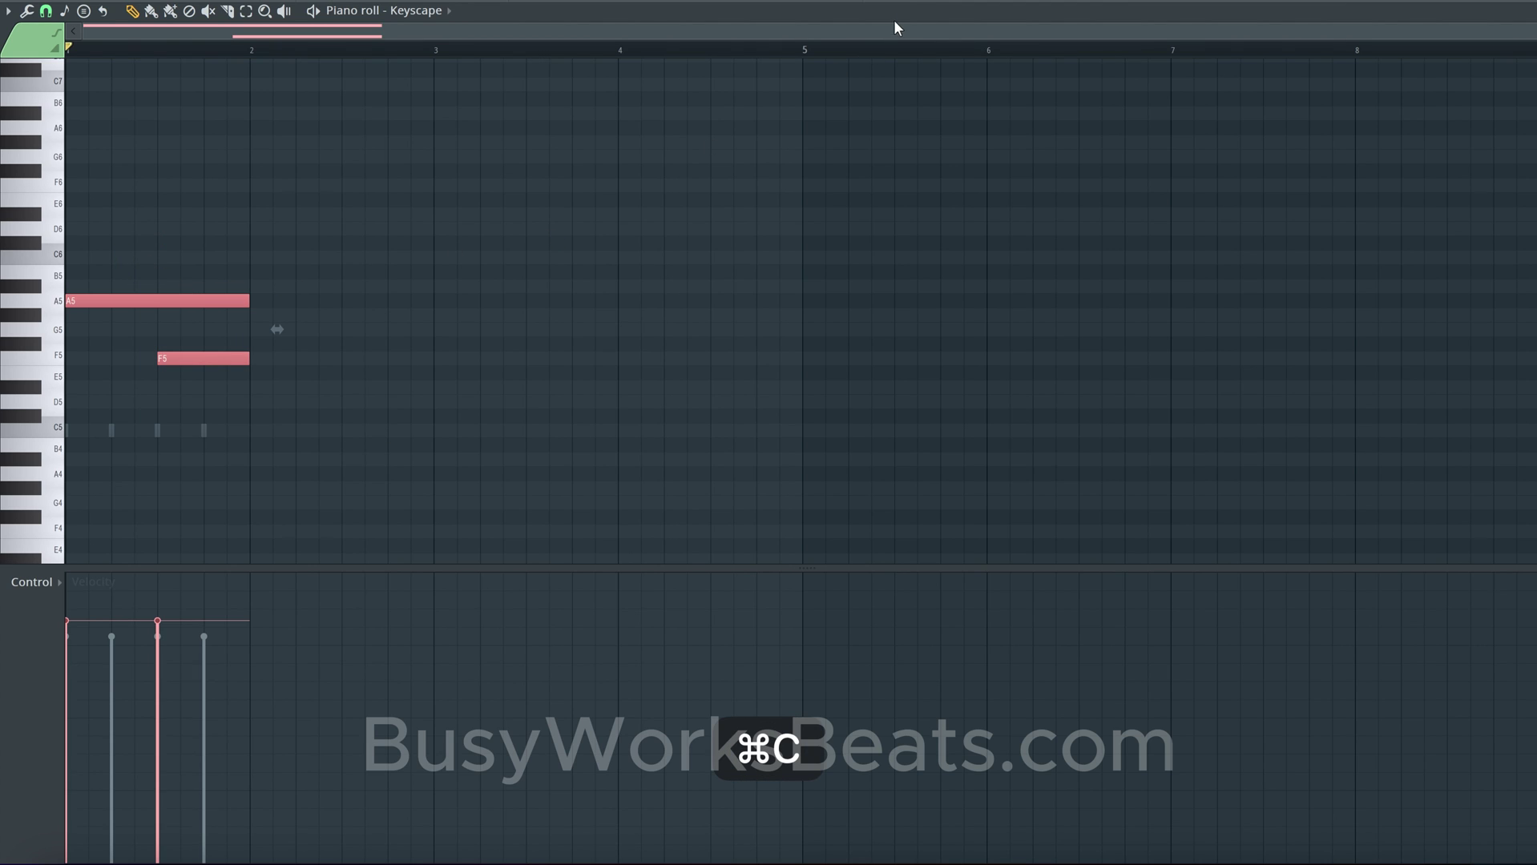
key(F6)
click(263, 136)
key(super+v)
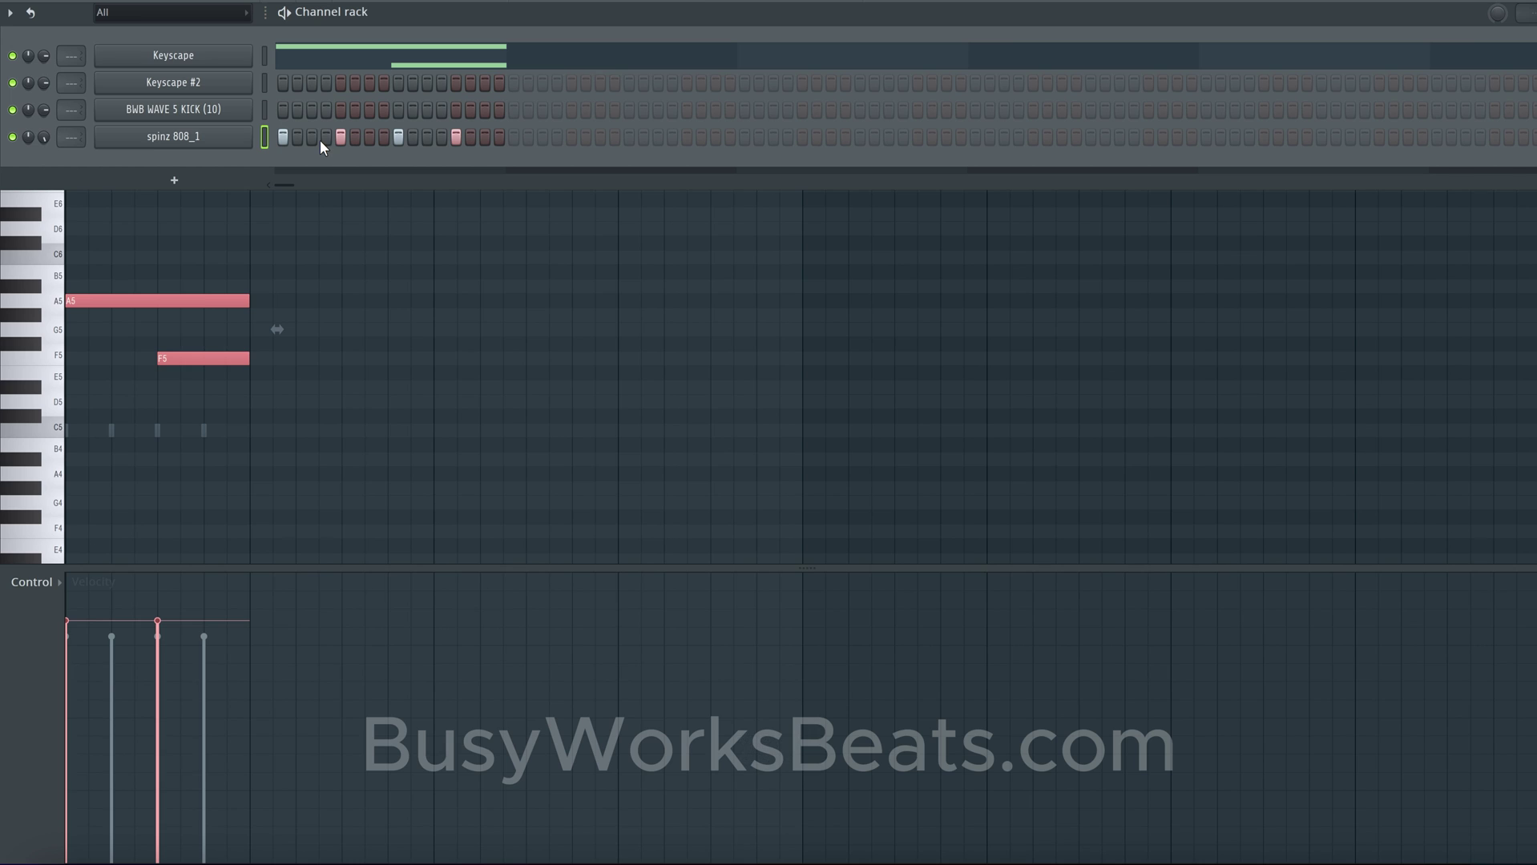
Step: Paste the copied A5 and F5 notes into the spinz 808_1 piano roll and undo the paste
click(350, 59)
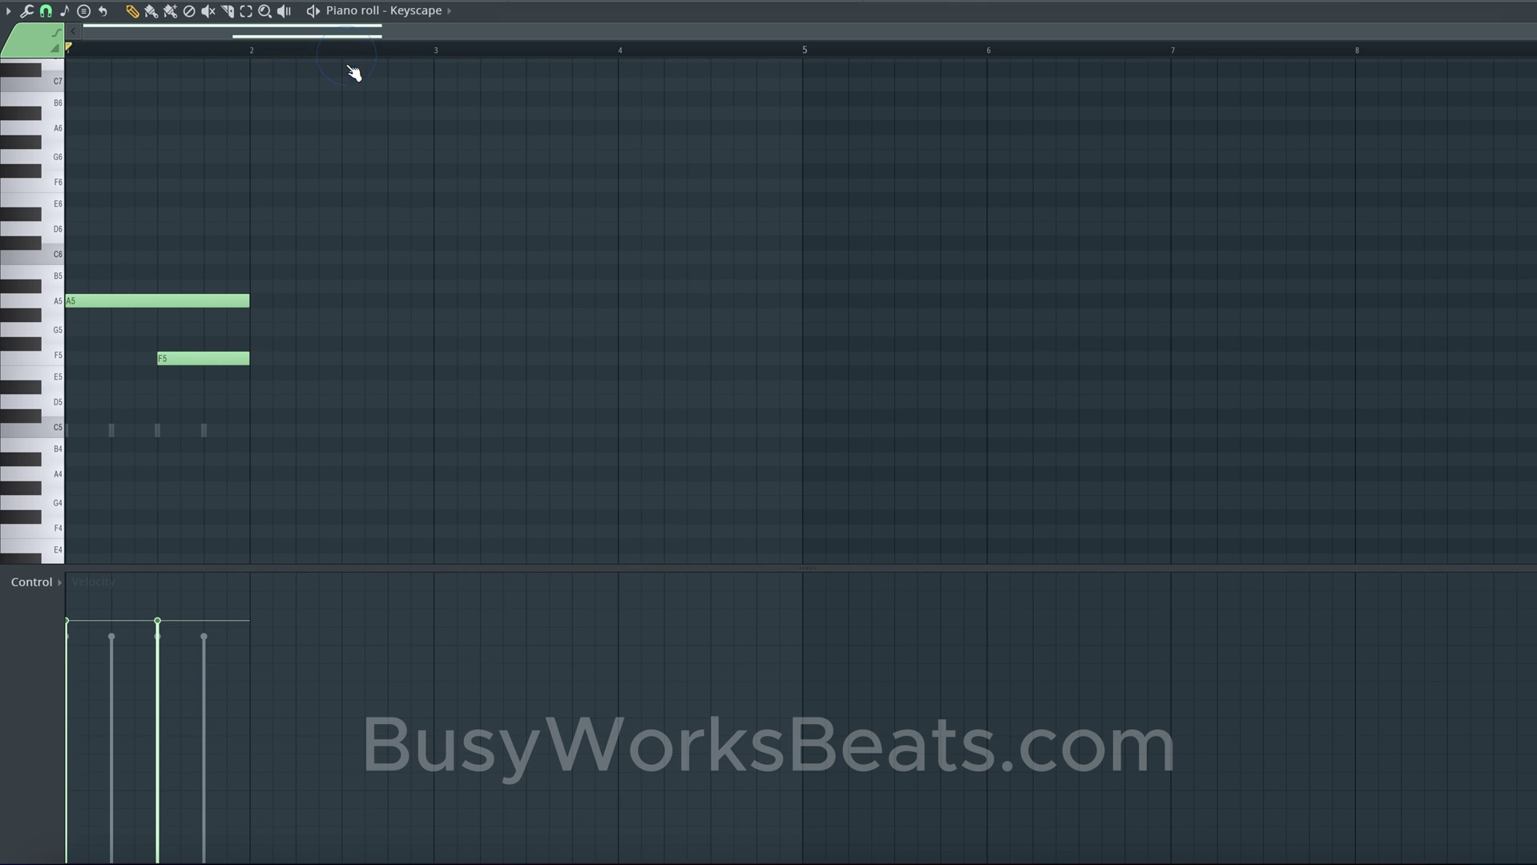
key(F6)
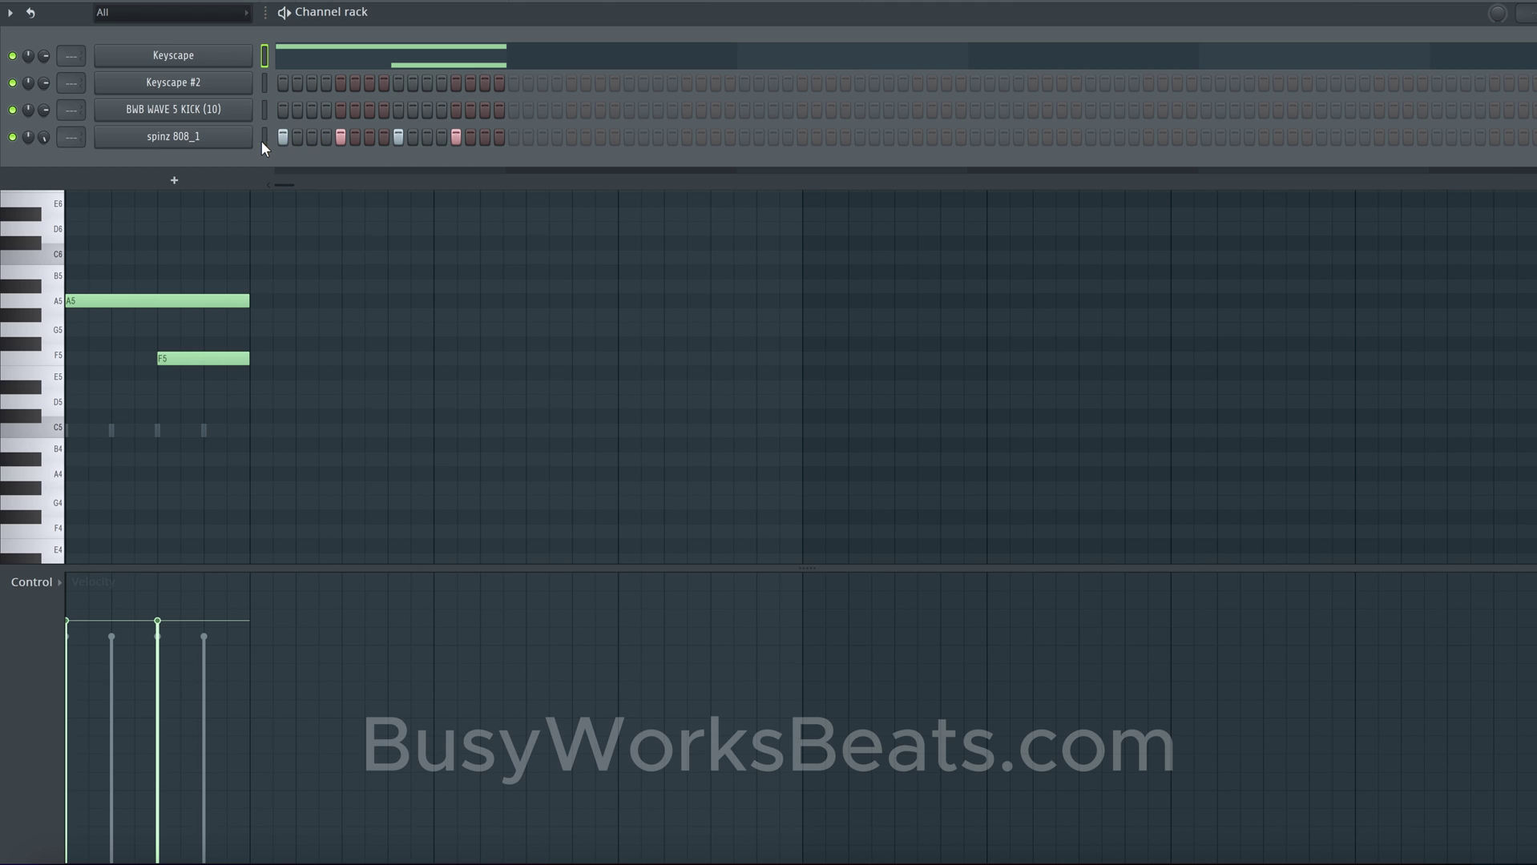
click(262, 139)
right_click(229, 135)
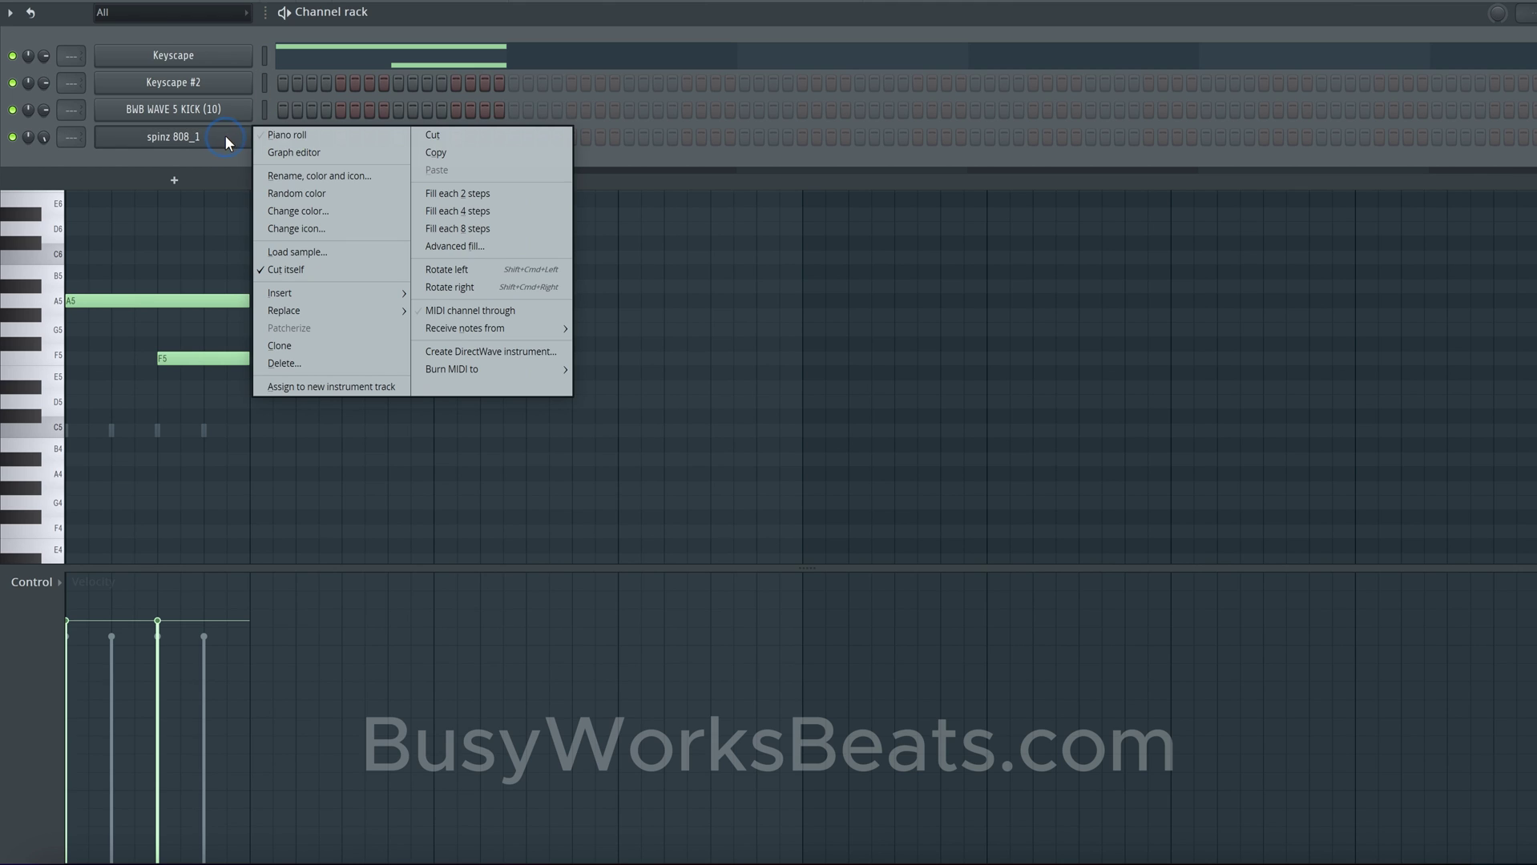
click(272, 138)
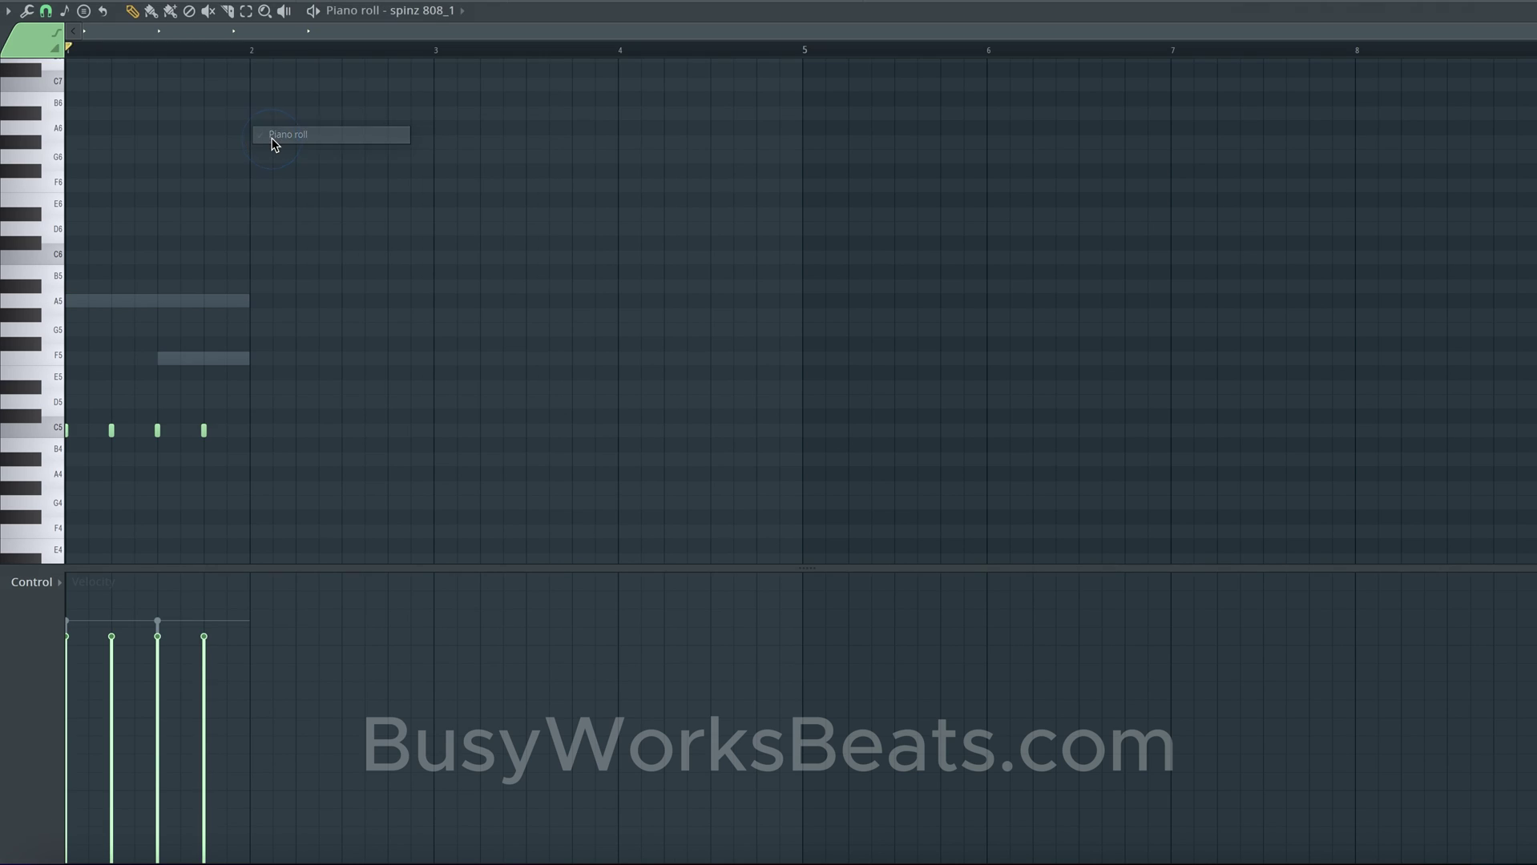
key(super+v)
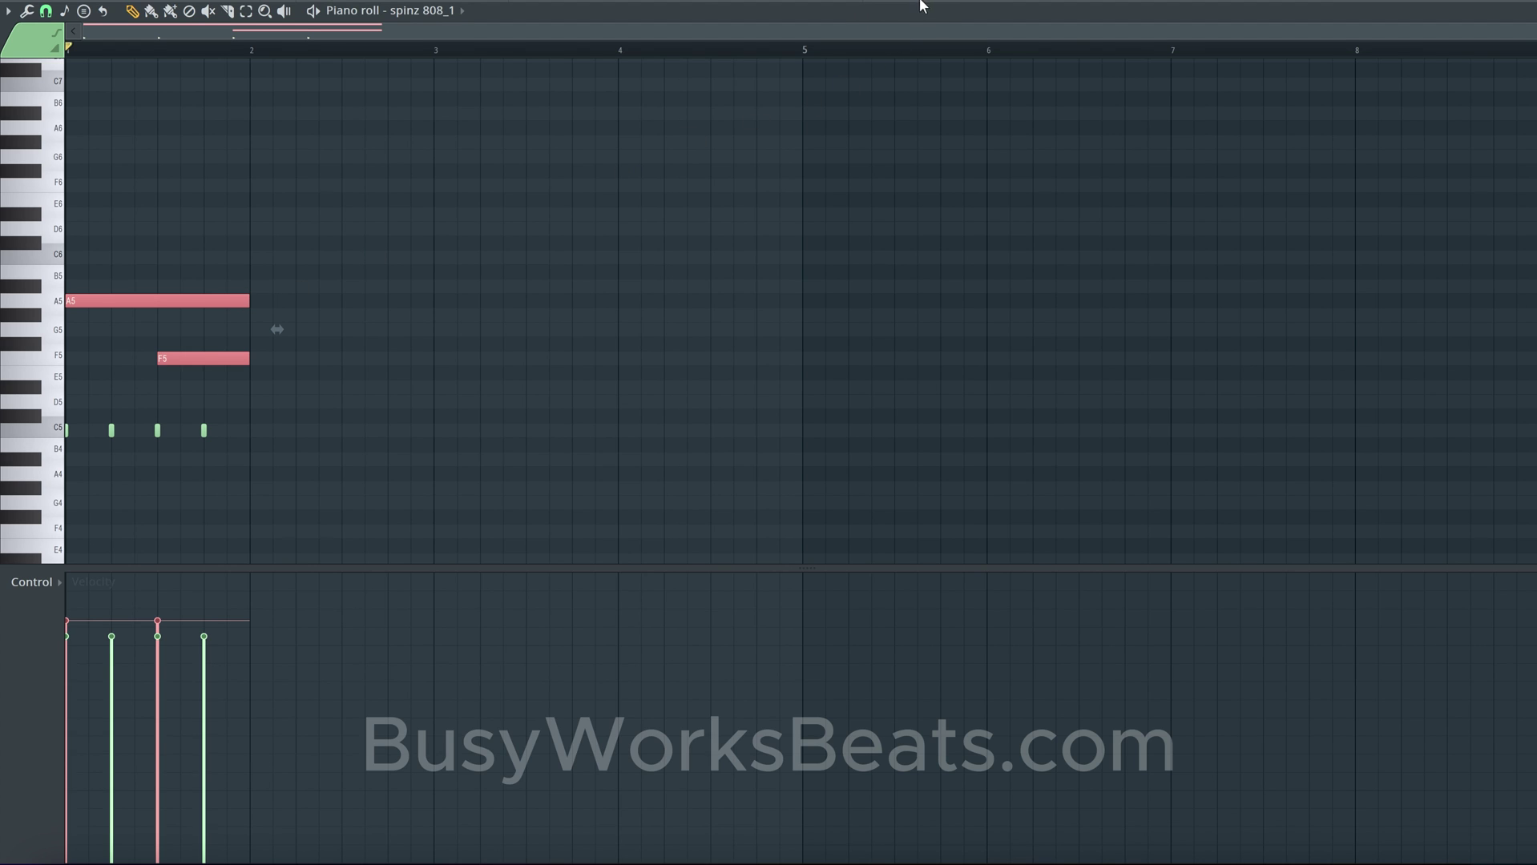
key(super+z)
Step: Add a Morphine synthesizer channel to the channel rack
key(F6)
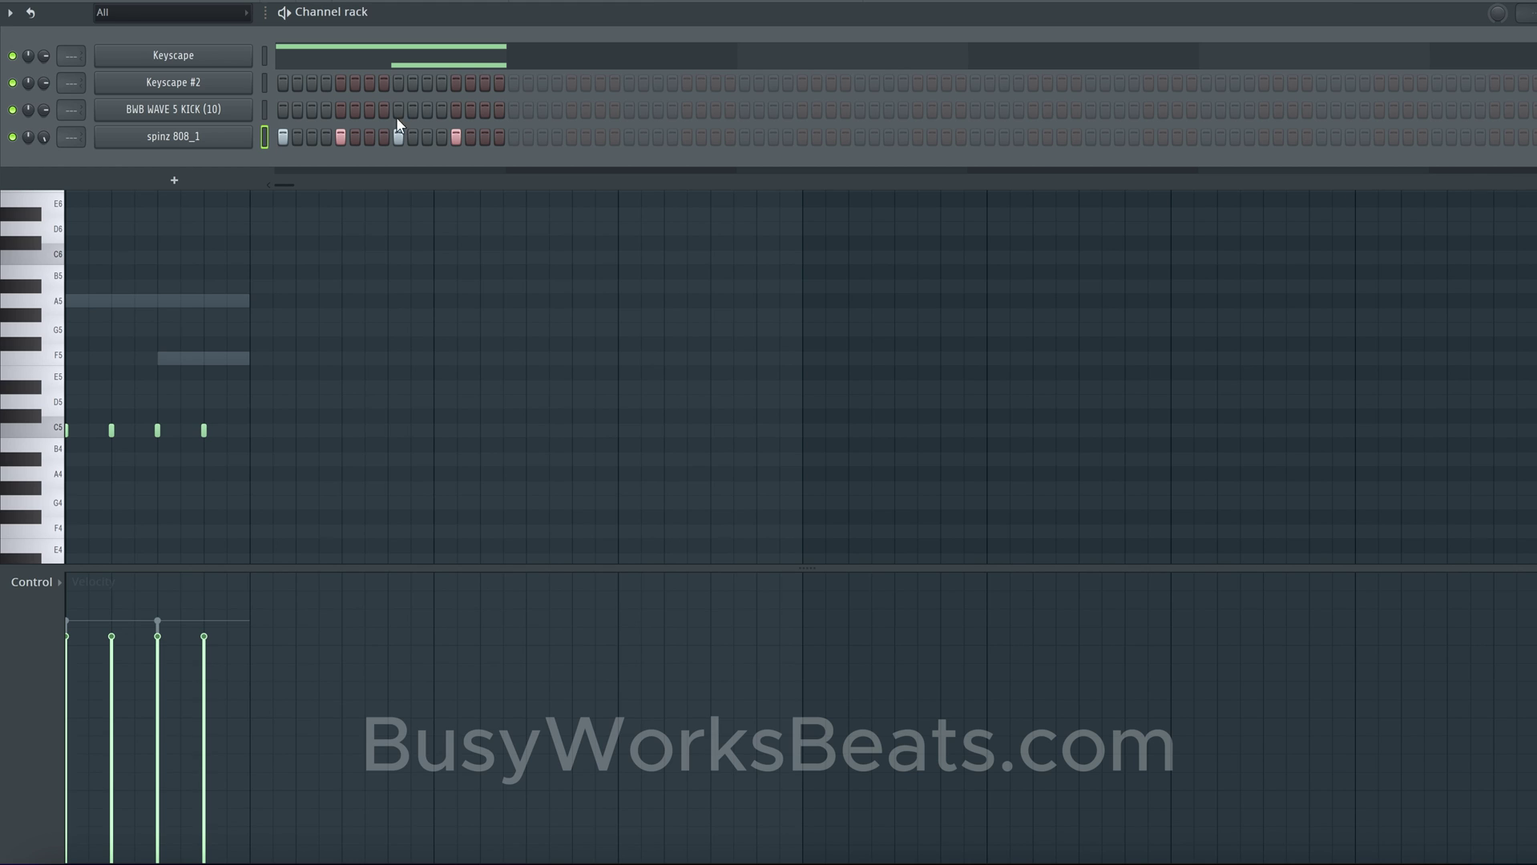
click(206, 185)
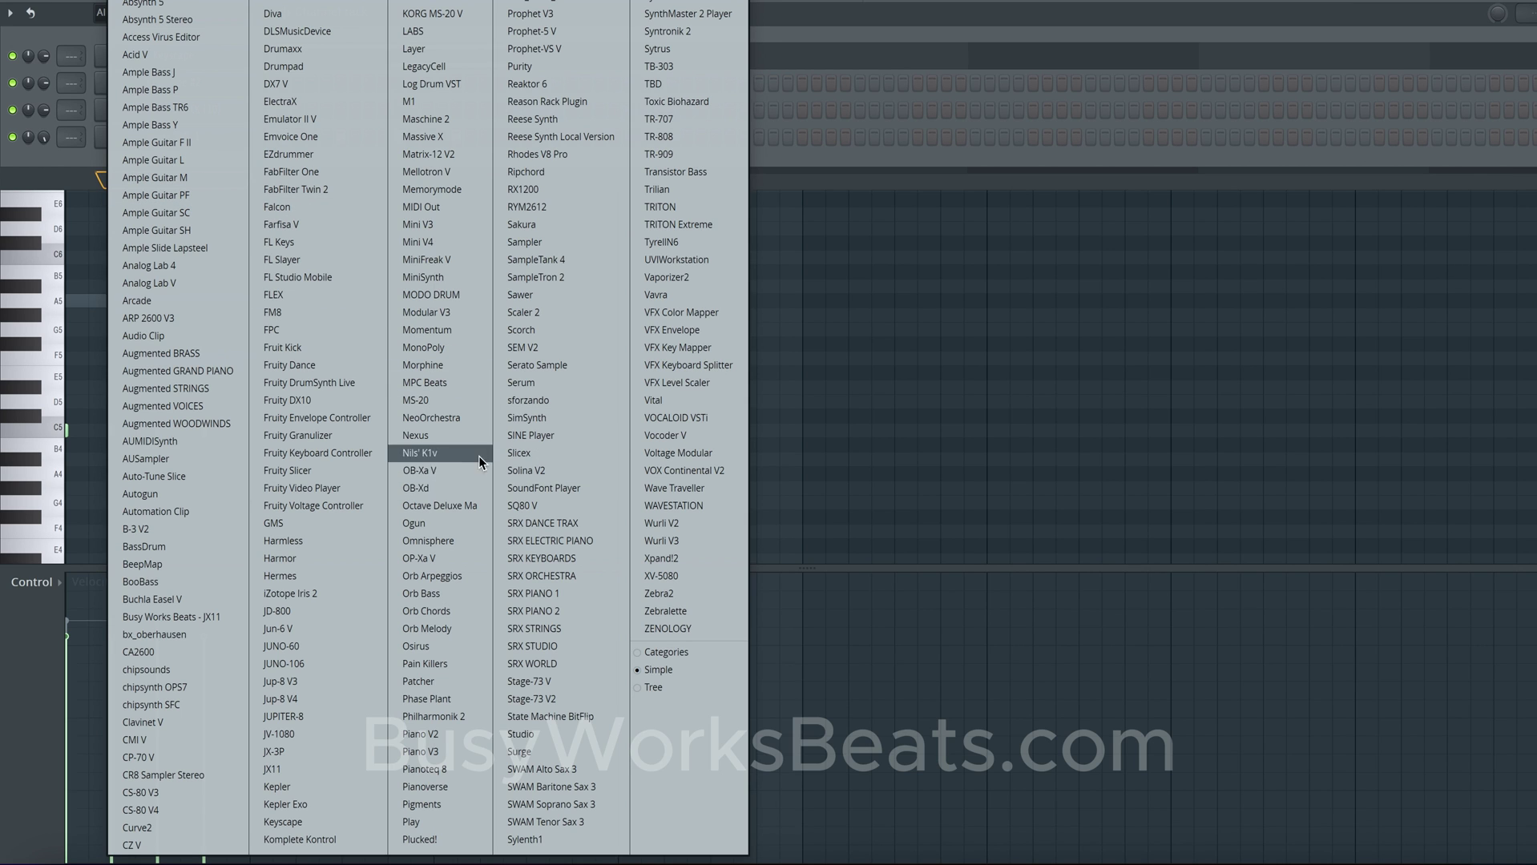
click(453, 362)
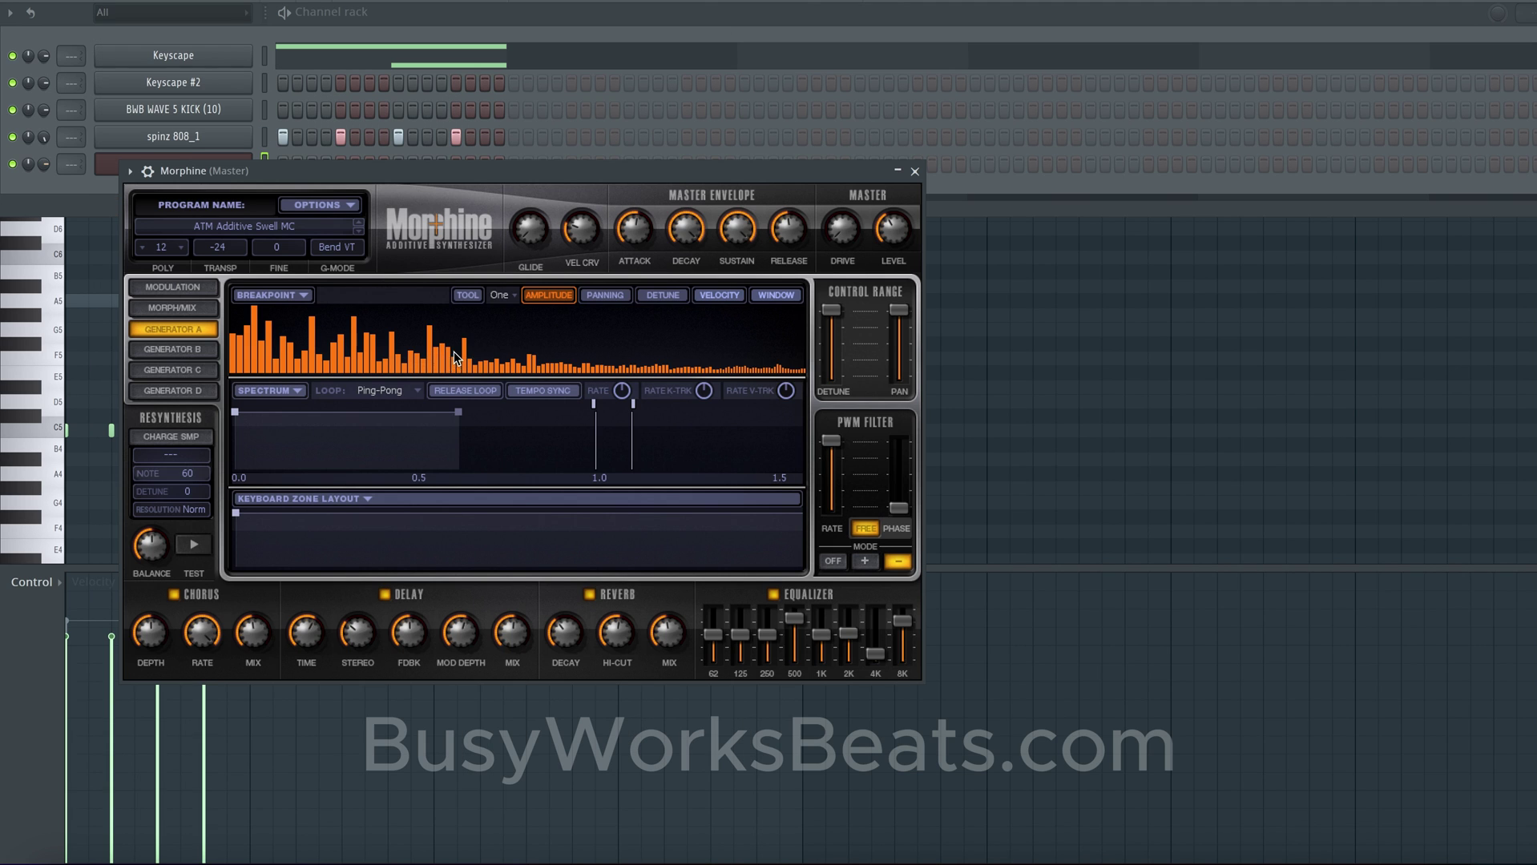
Step: Show the browser alongside the Morphine window and open Morphine's presets library
key(alt+F8)
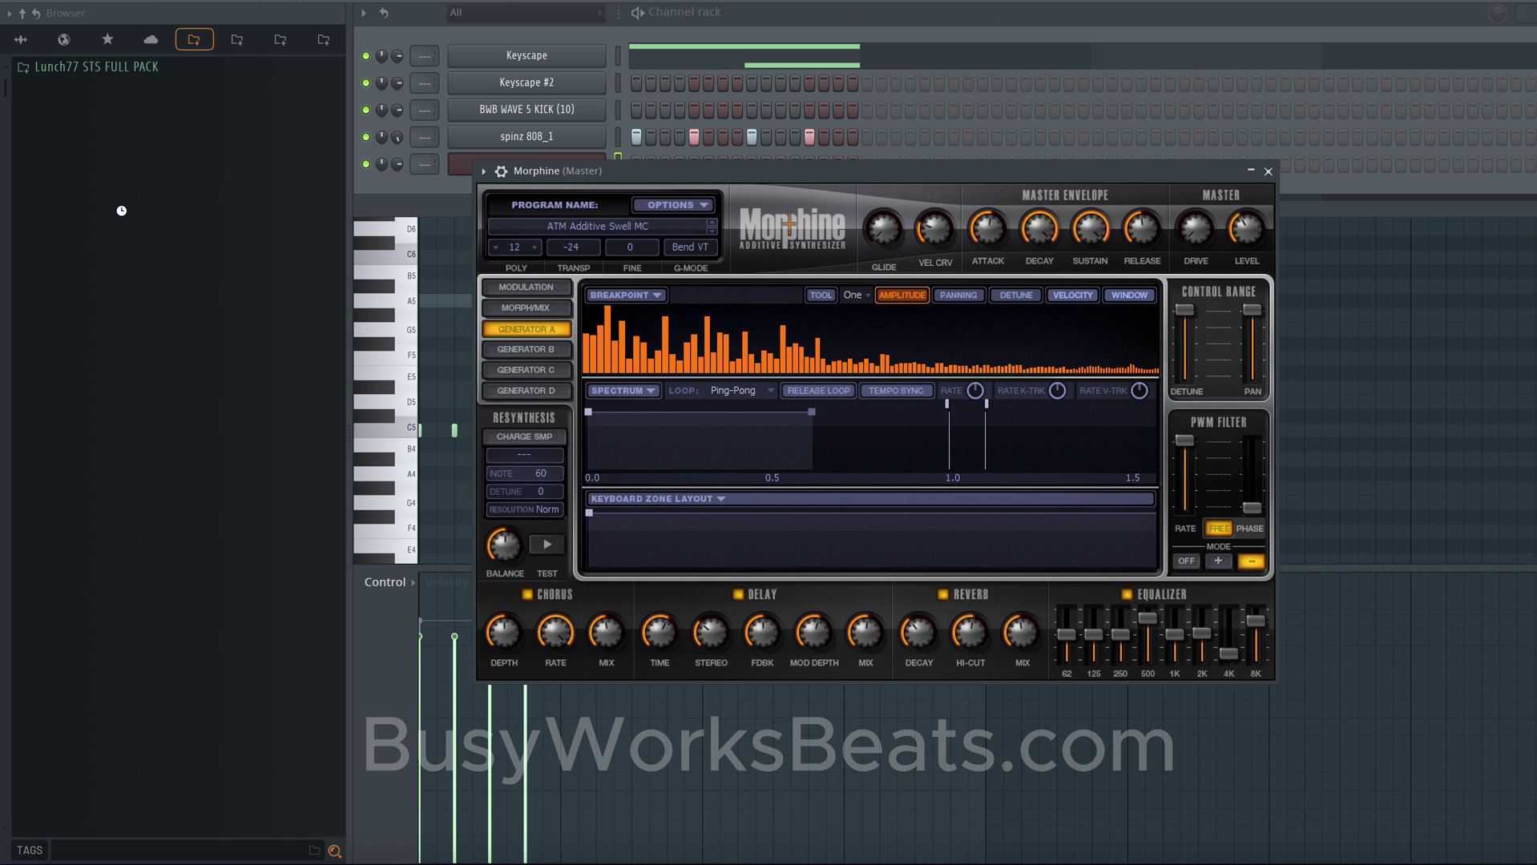
click(21, 14)
key(alt+F8)
key(alt+F8)
click(607, 223)
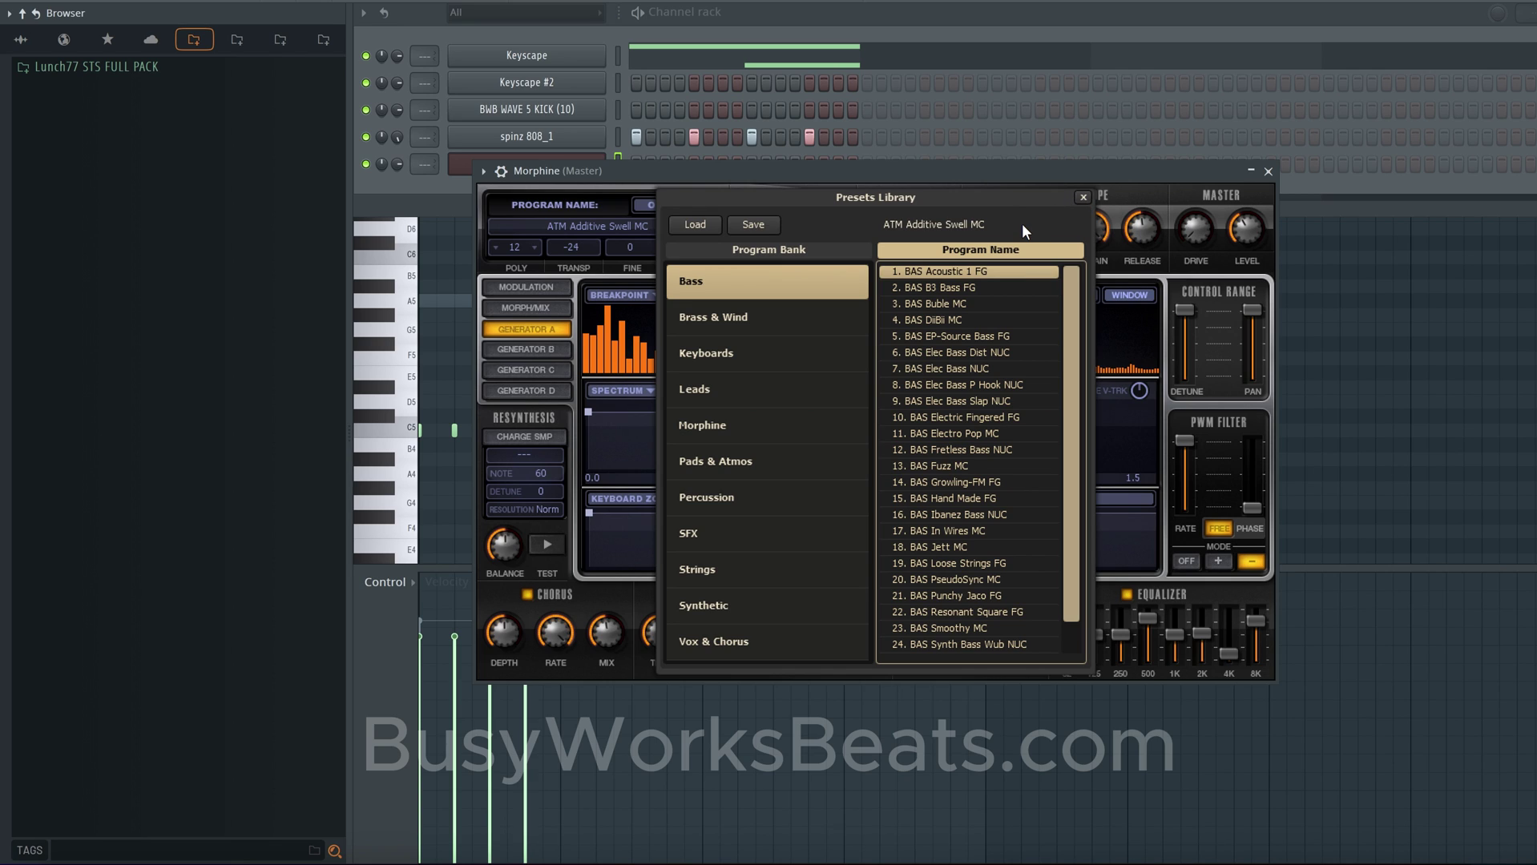
Step: Load the VOX Vowels NUC preset from the Vox & Chorus bank and close the Morphine window
click(727, 644)
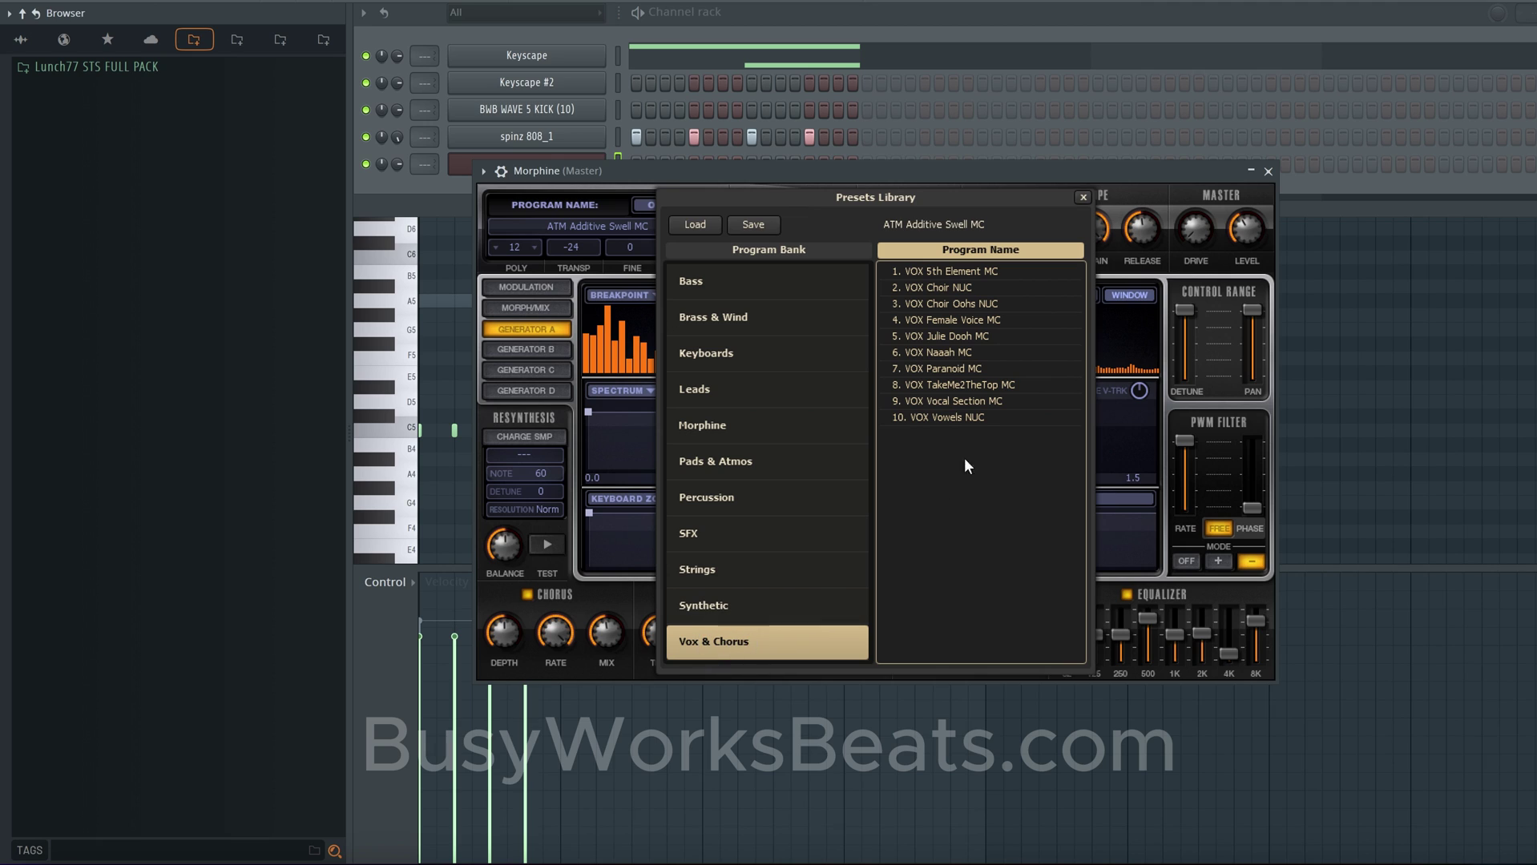
double_click(970, 420)
click(1267, 171)
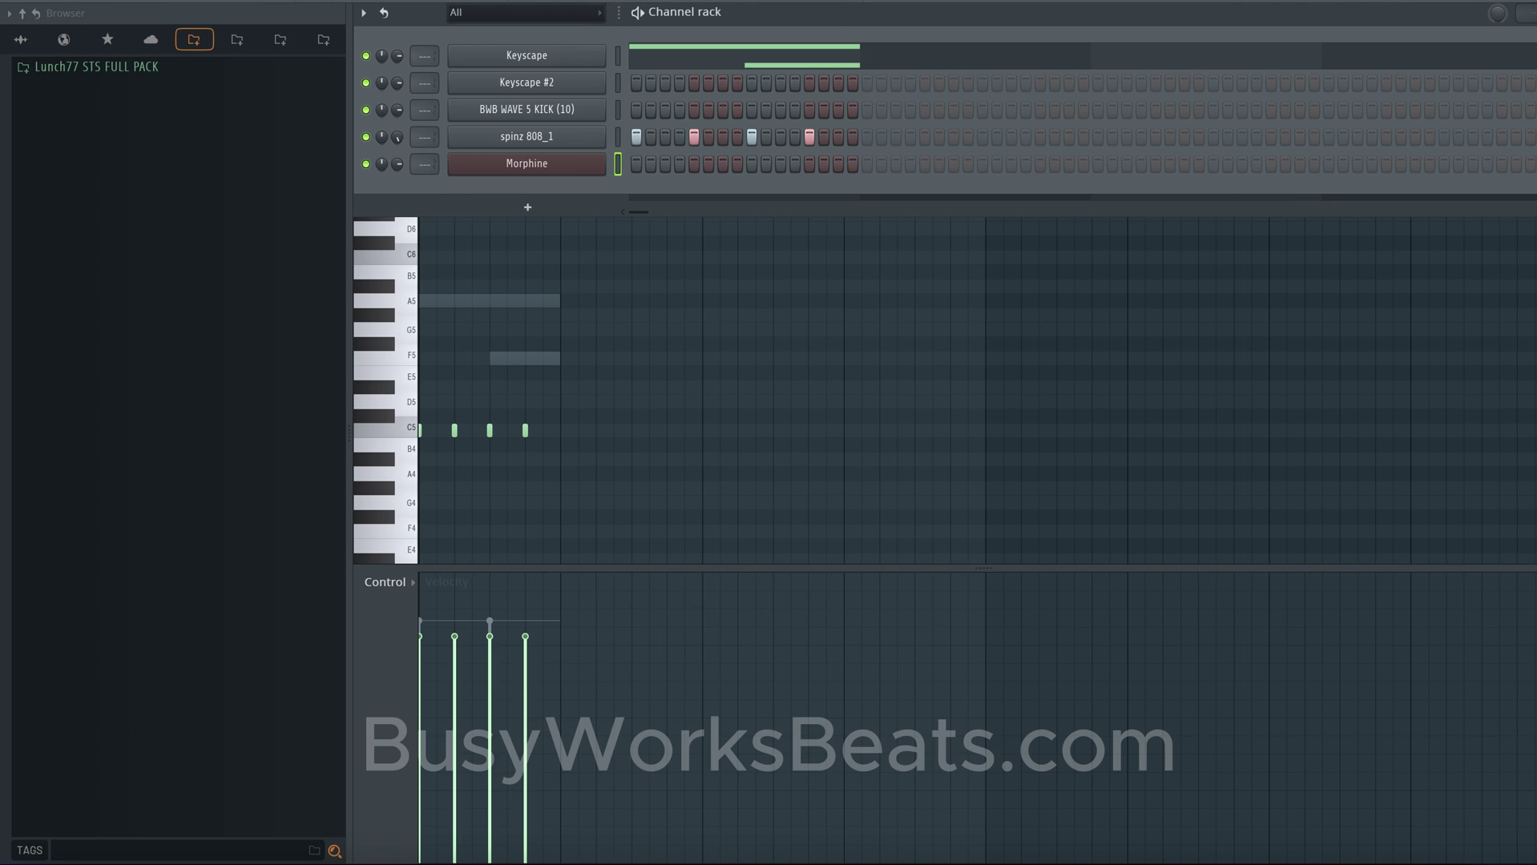
Step: Open the Morphine channel's piano roll, hide the browser and maximize the piano roll
click(813, 0)
right_click(603, 154)
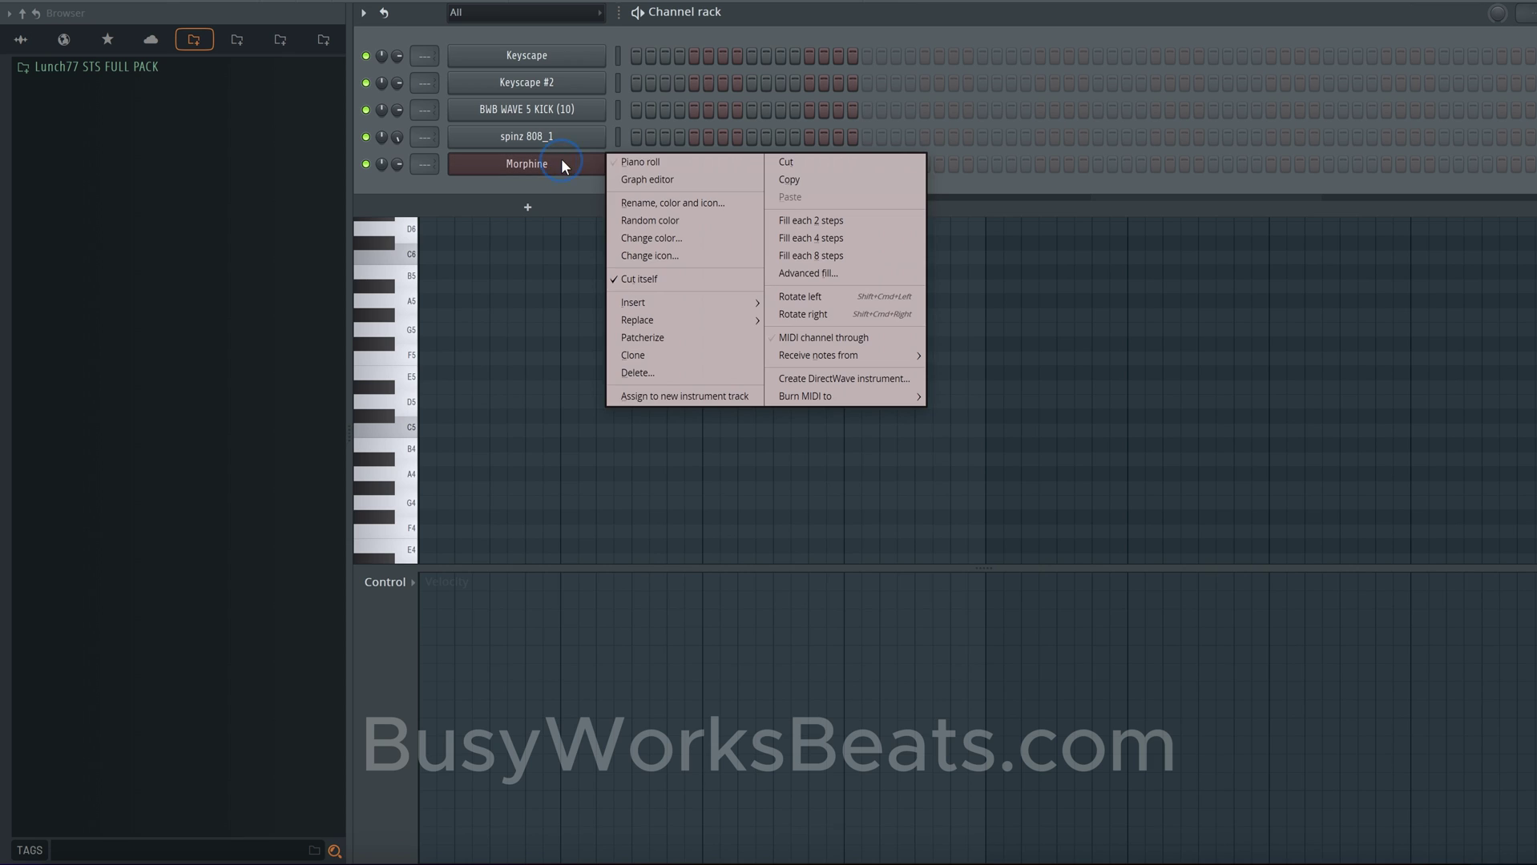
click(624, 163)
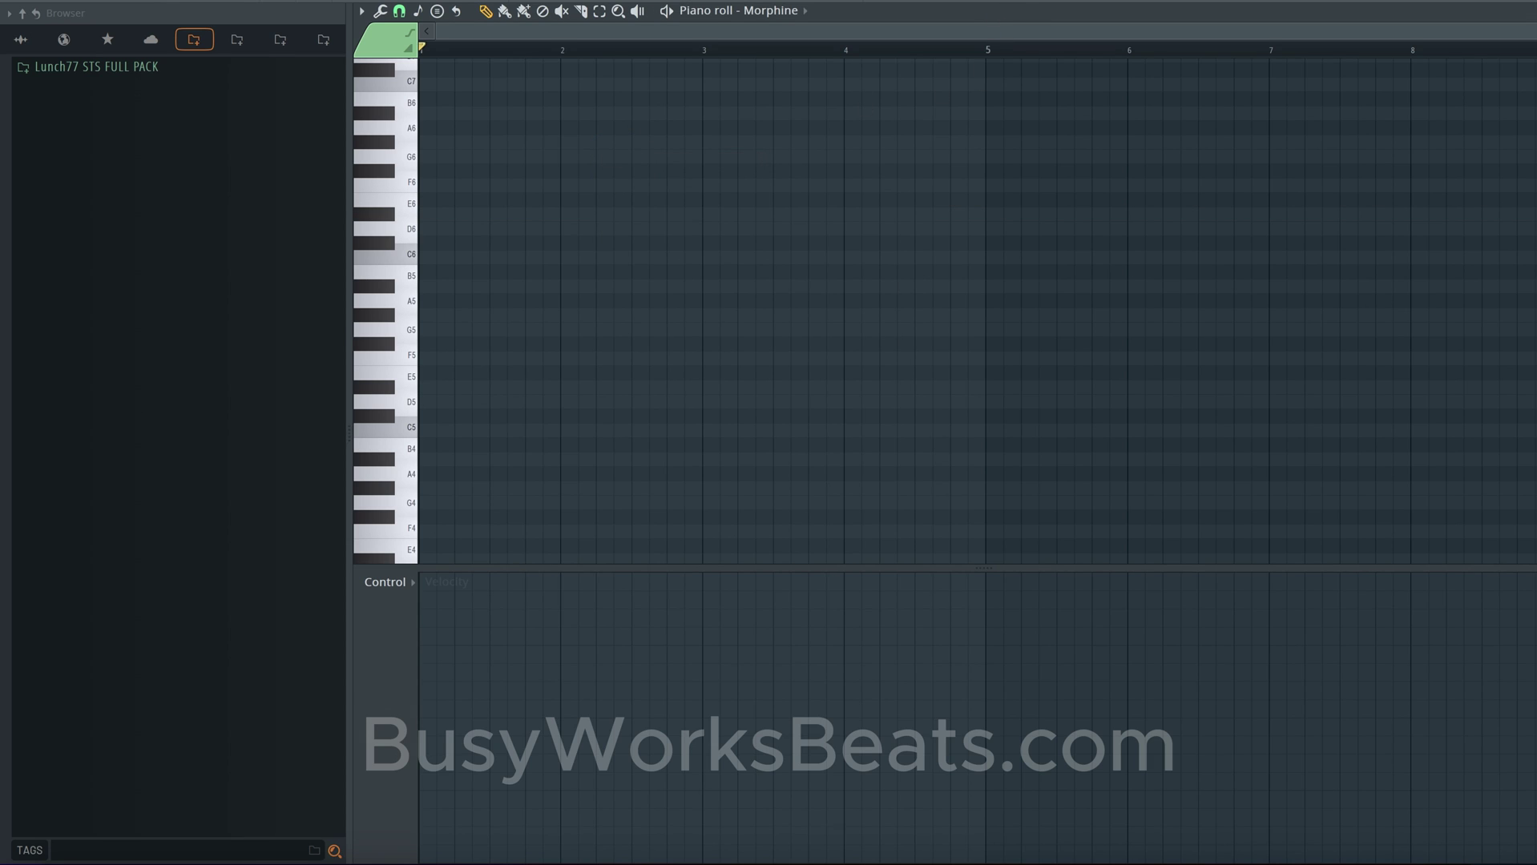
key(alt+F8)
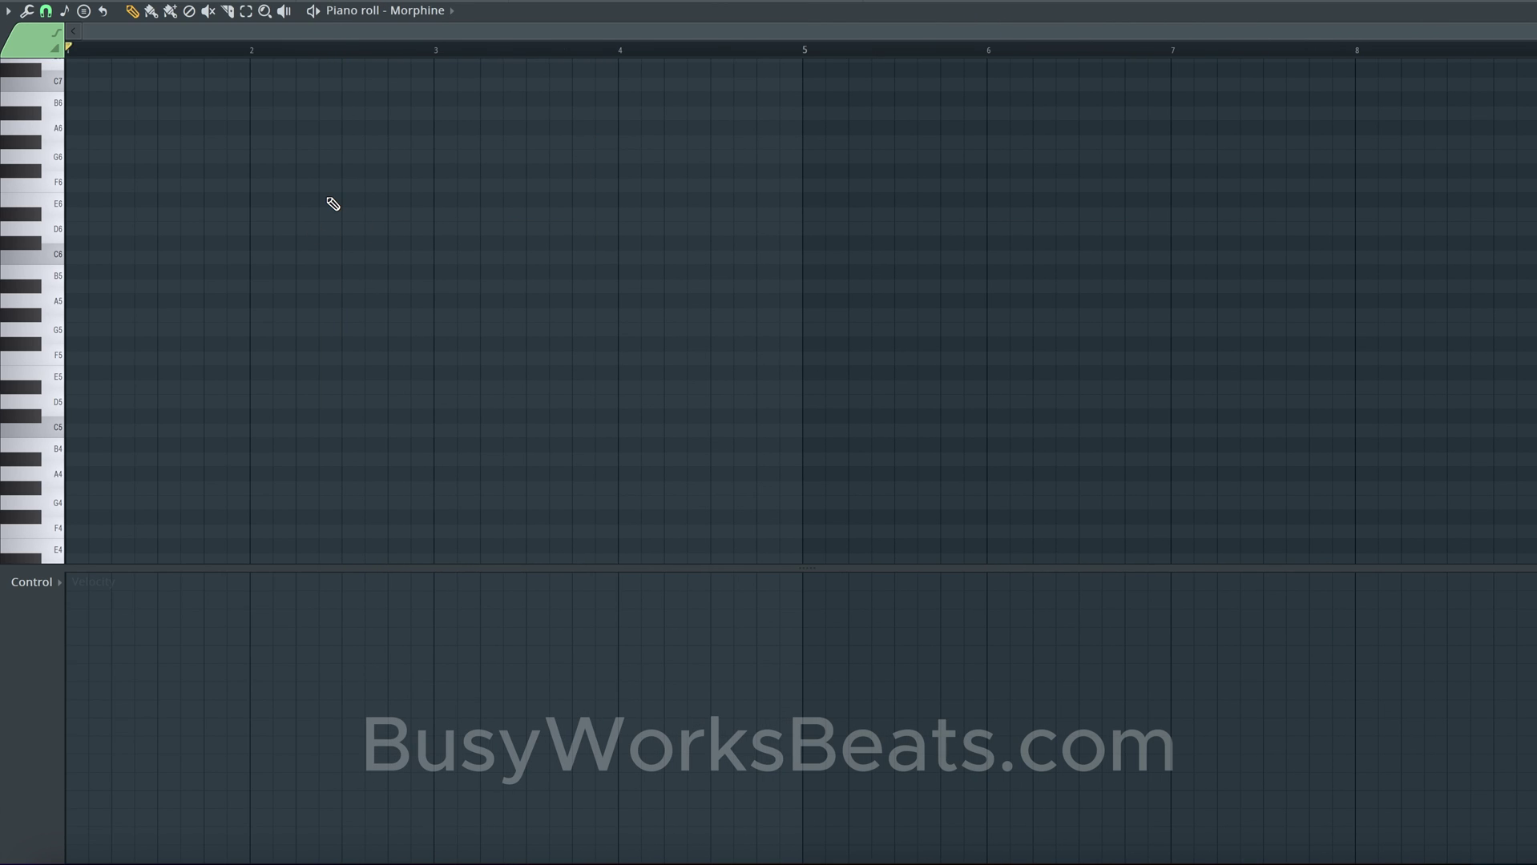
double_click(767, 15)
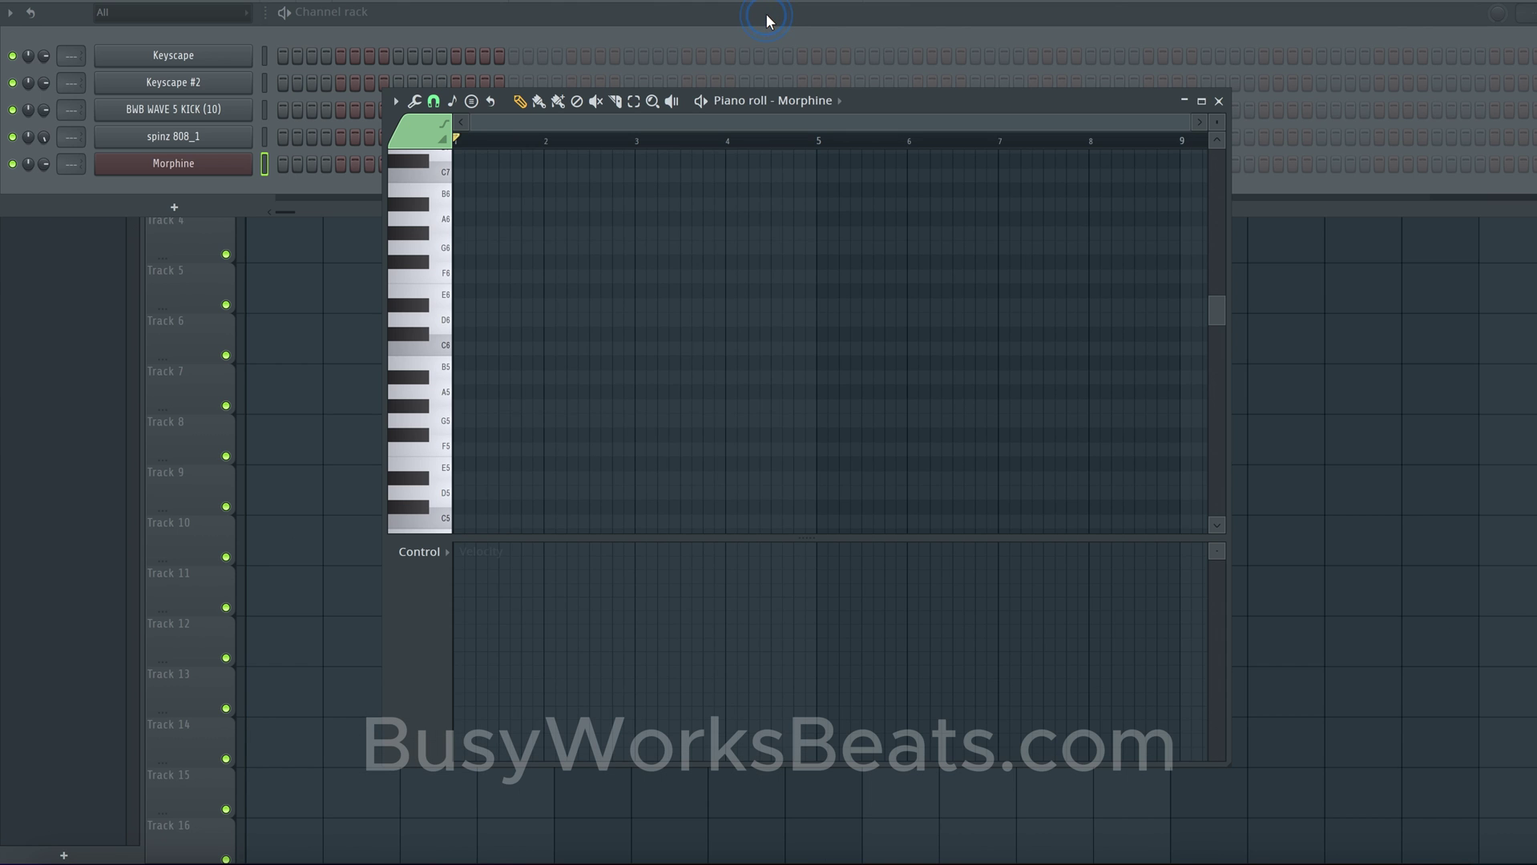
double_click(872, 106)
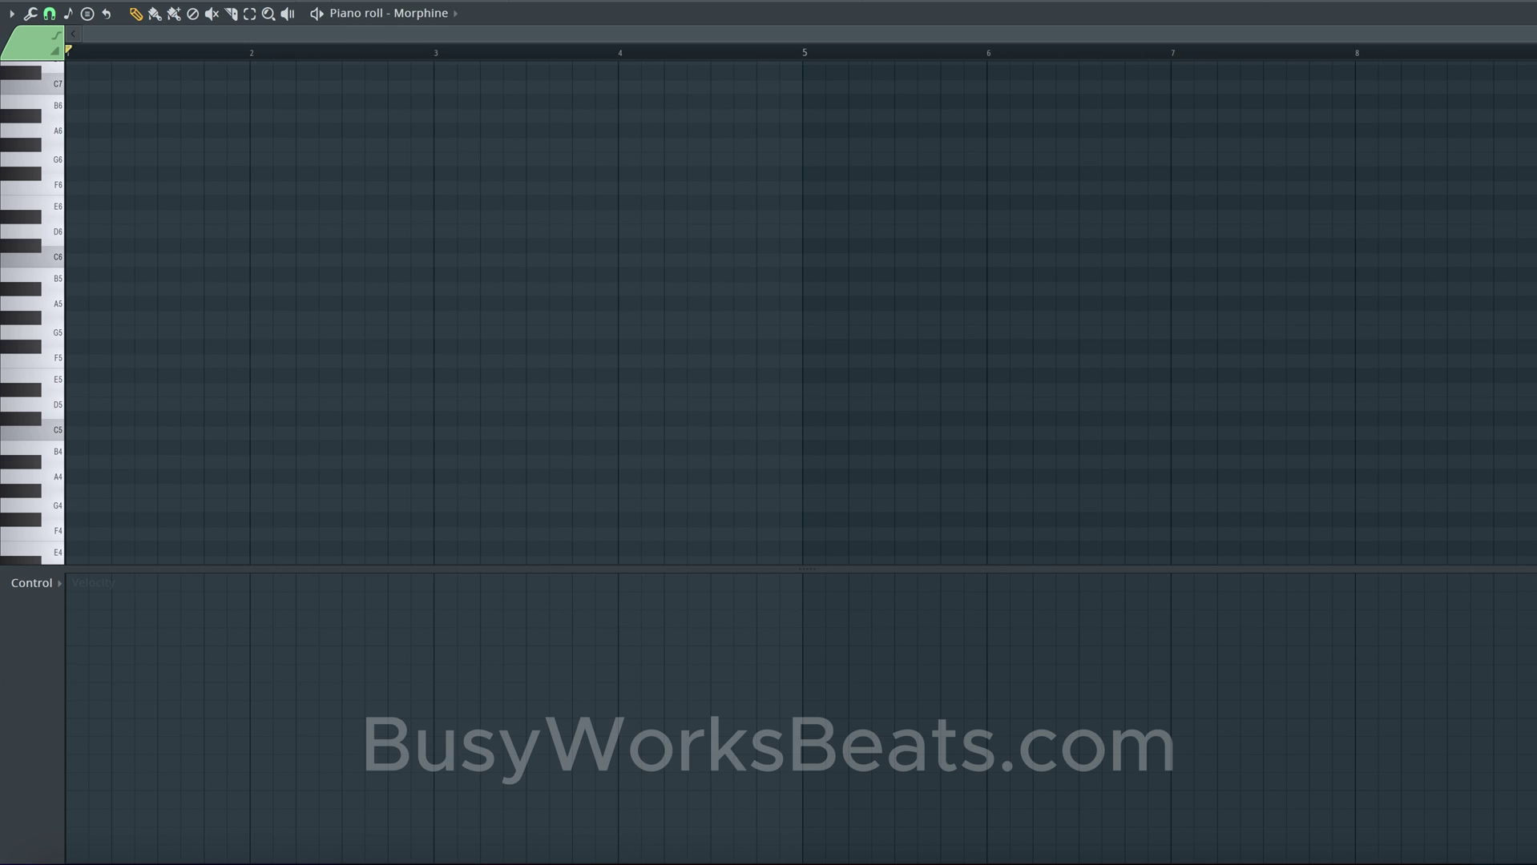
Step: Draw a one-bar A5 note at the start of bar 1 and set scale highlighting to Black notes
drag(83, 305, 31, 305)
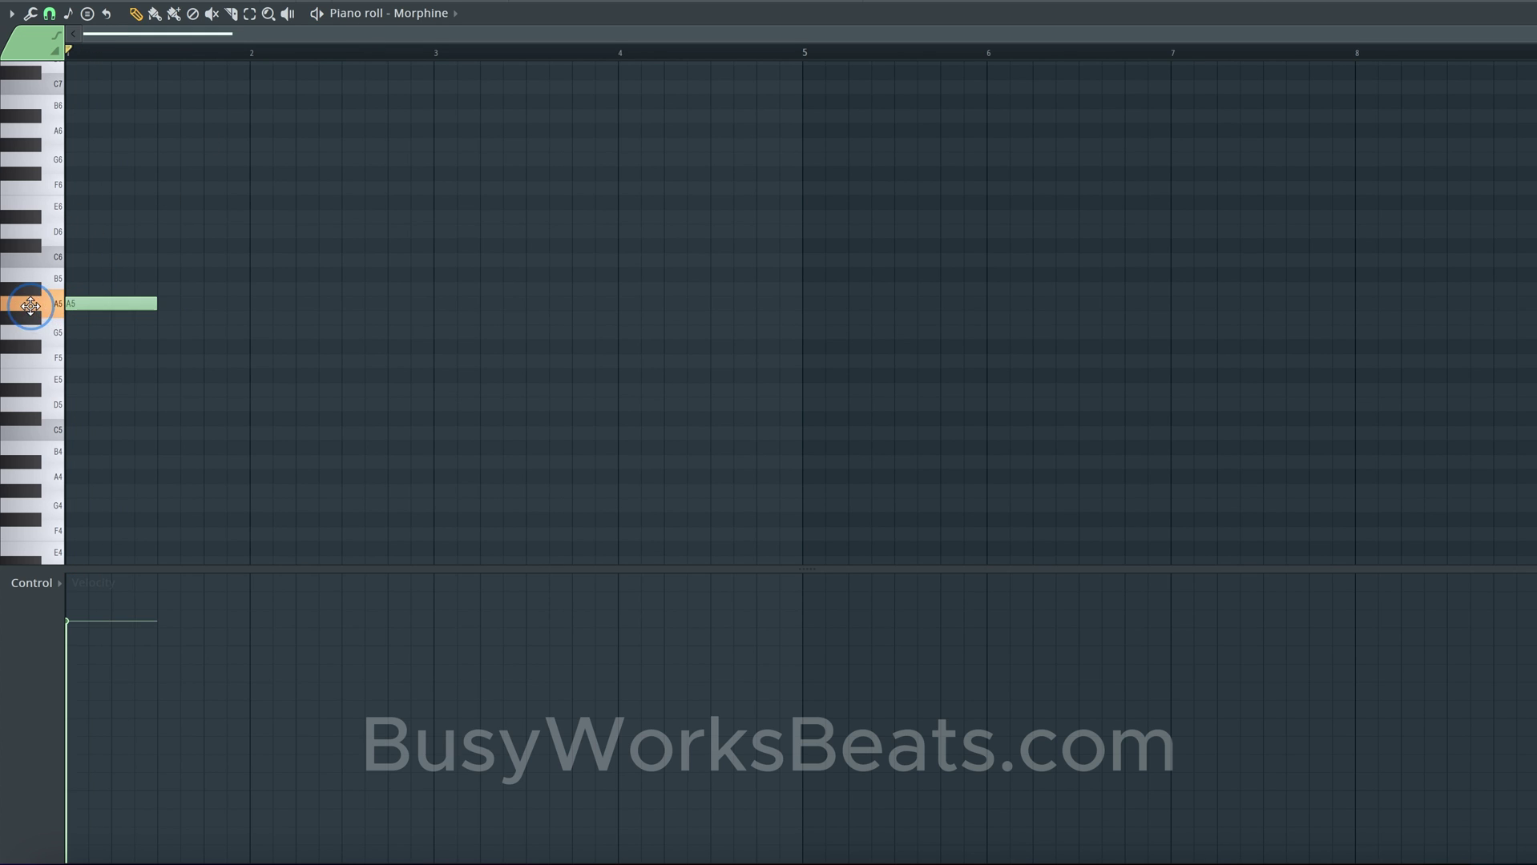
drag(156, 304, 248, 304)
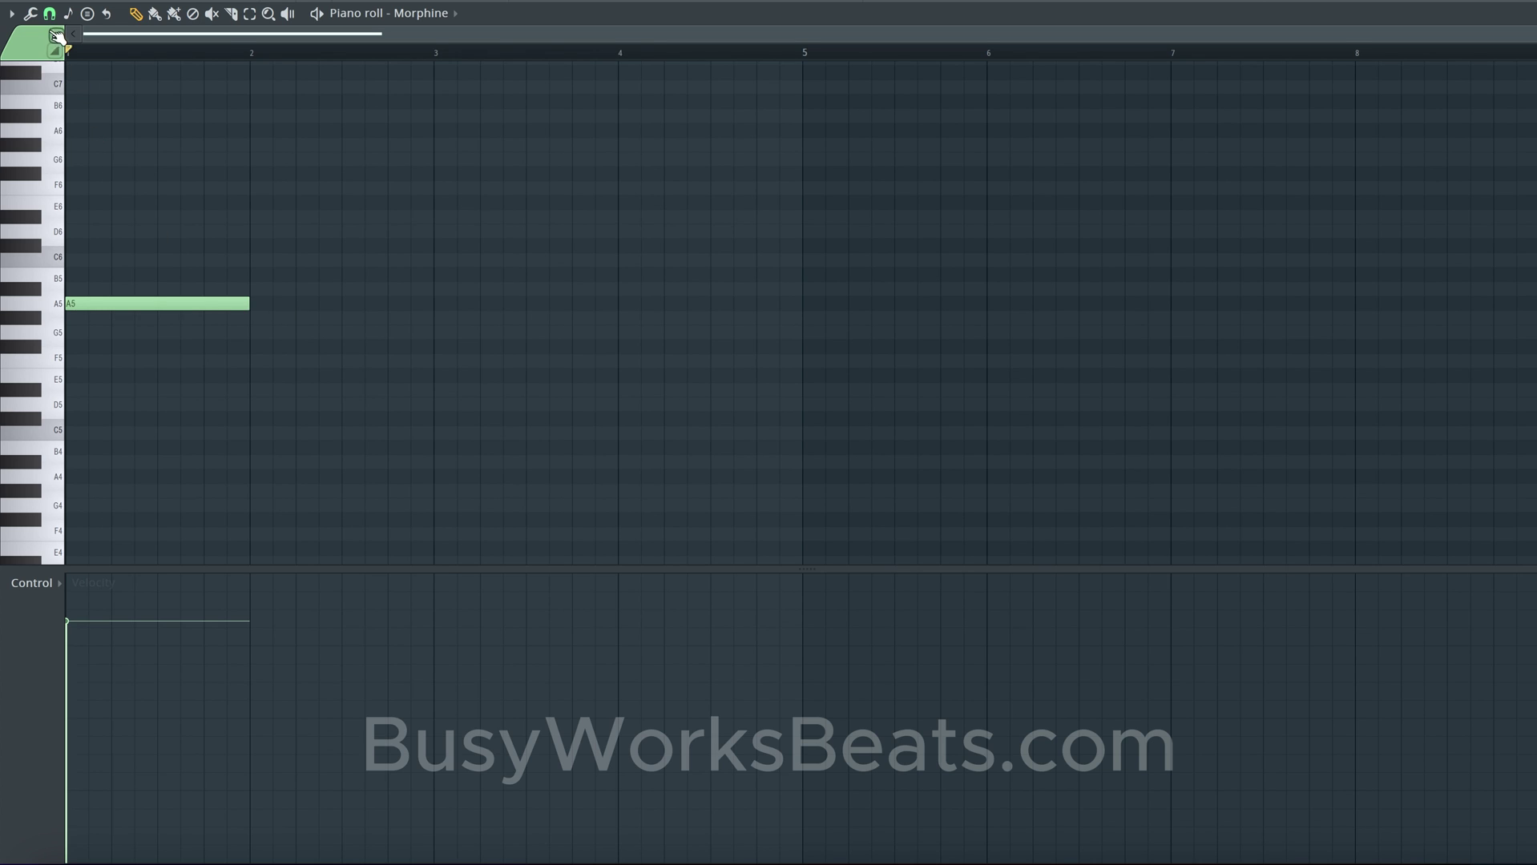
click(11, 12)
mouse_move(51, 104)
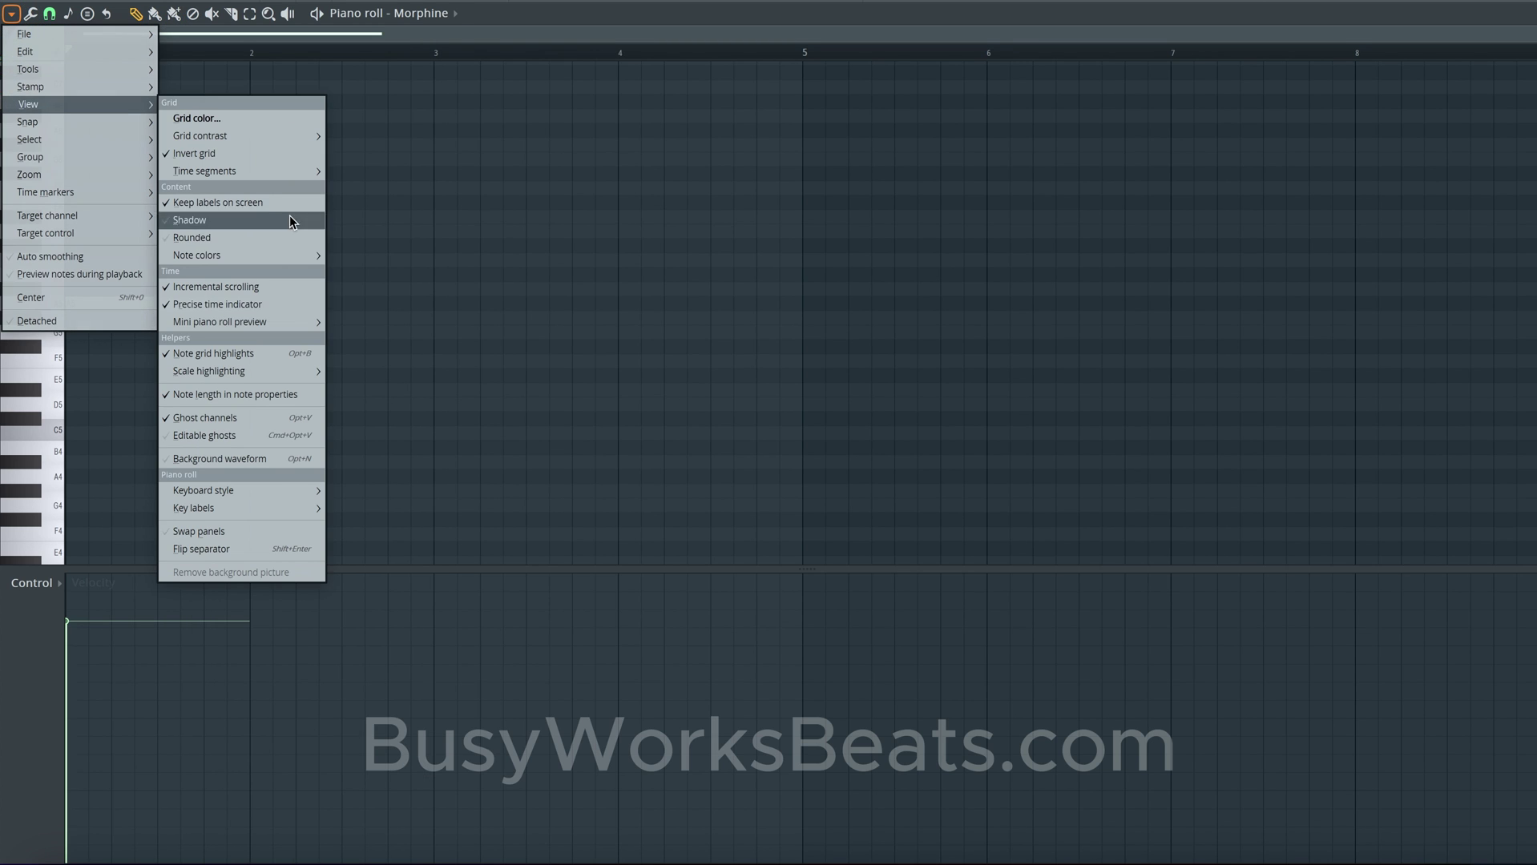
mouse_move(252, 371)
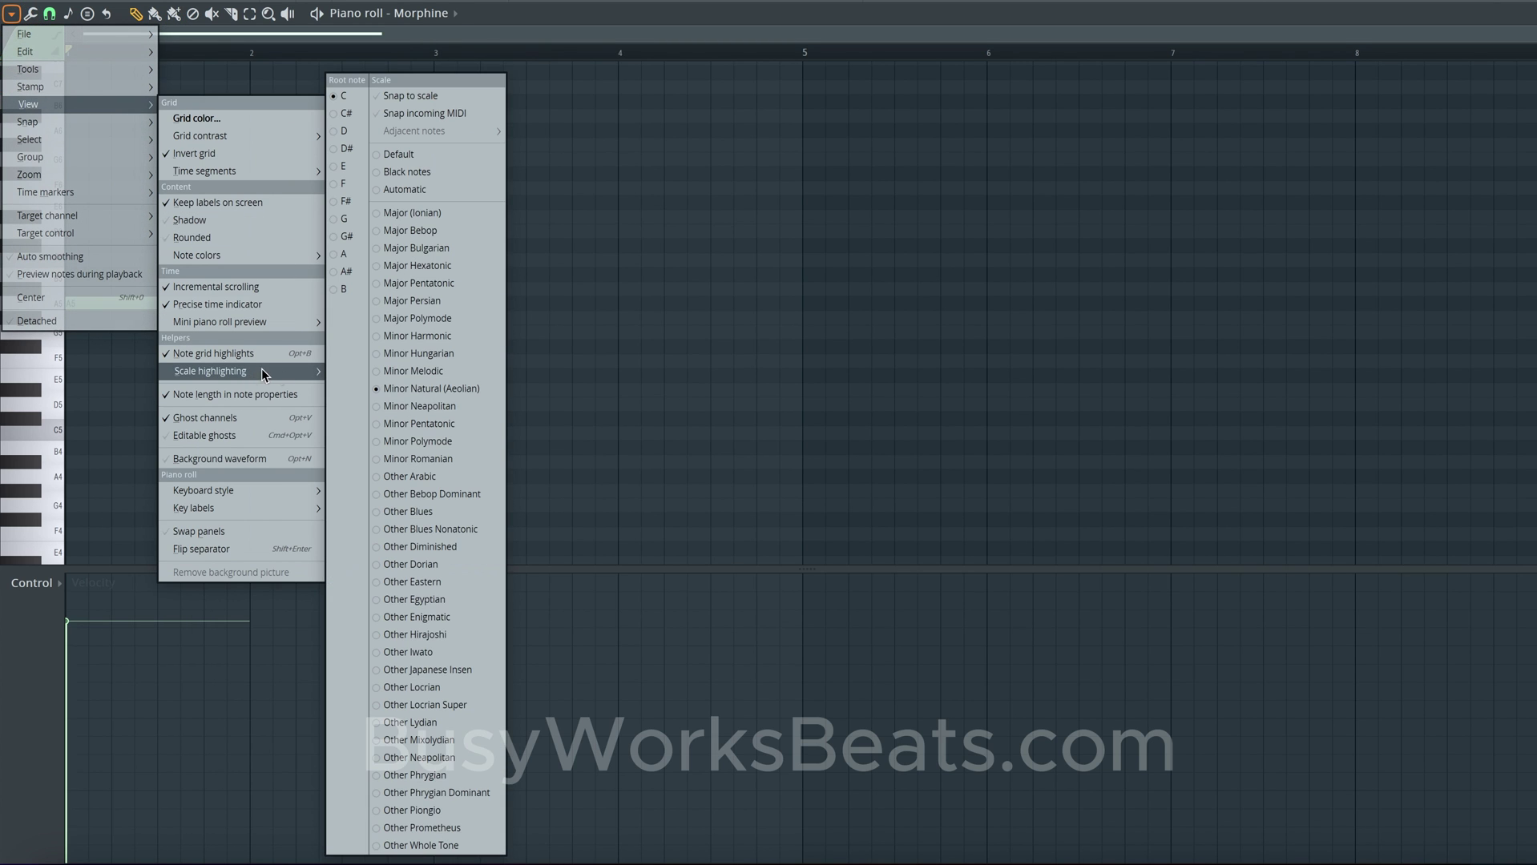
click(439, 170)
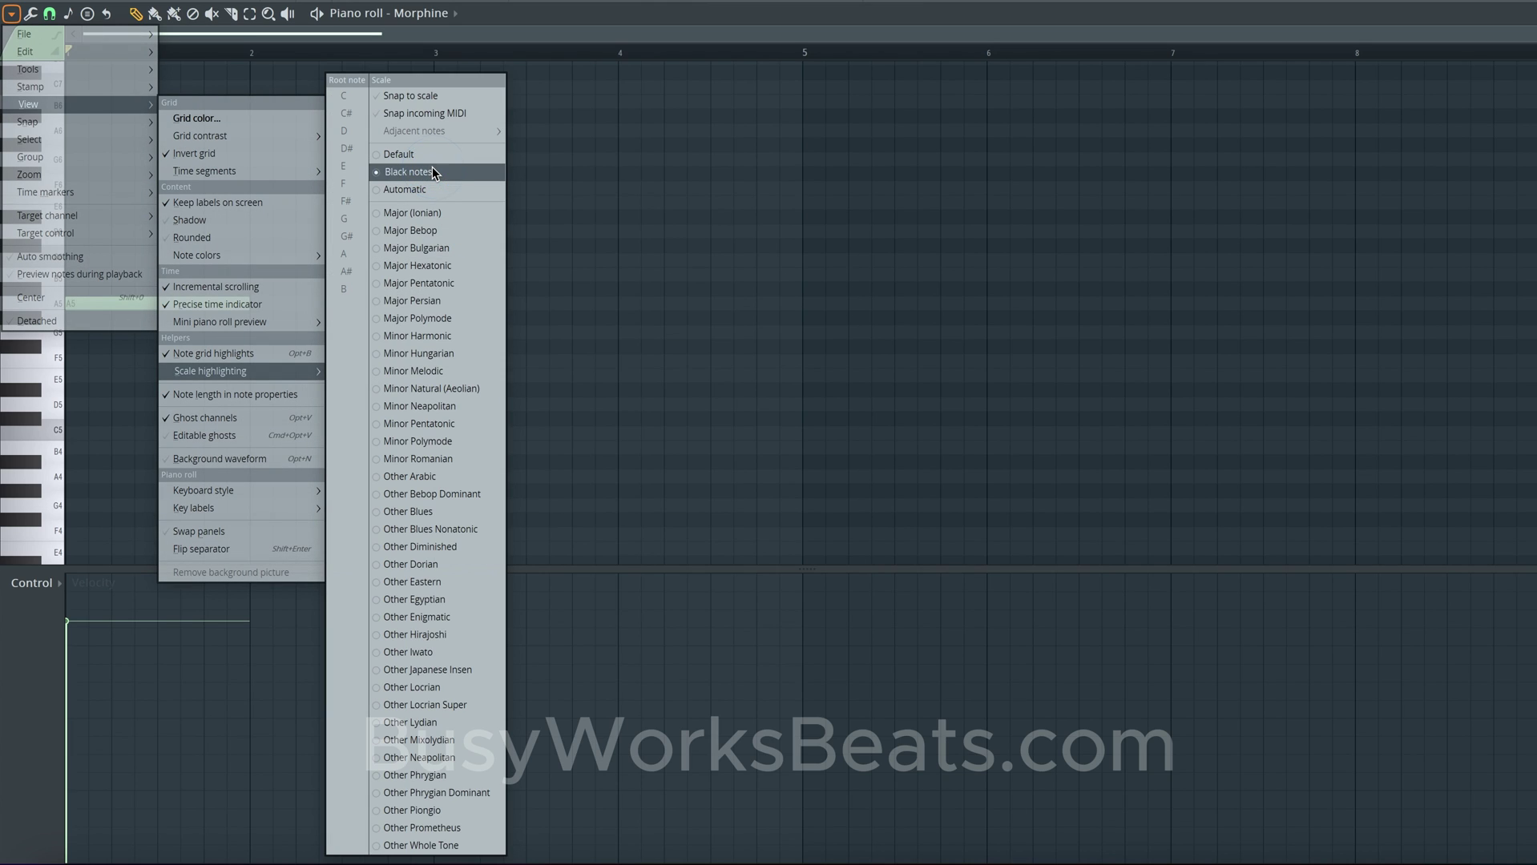
click(621, 257)
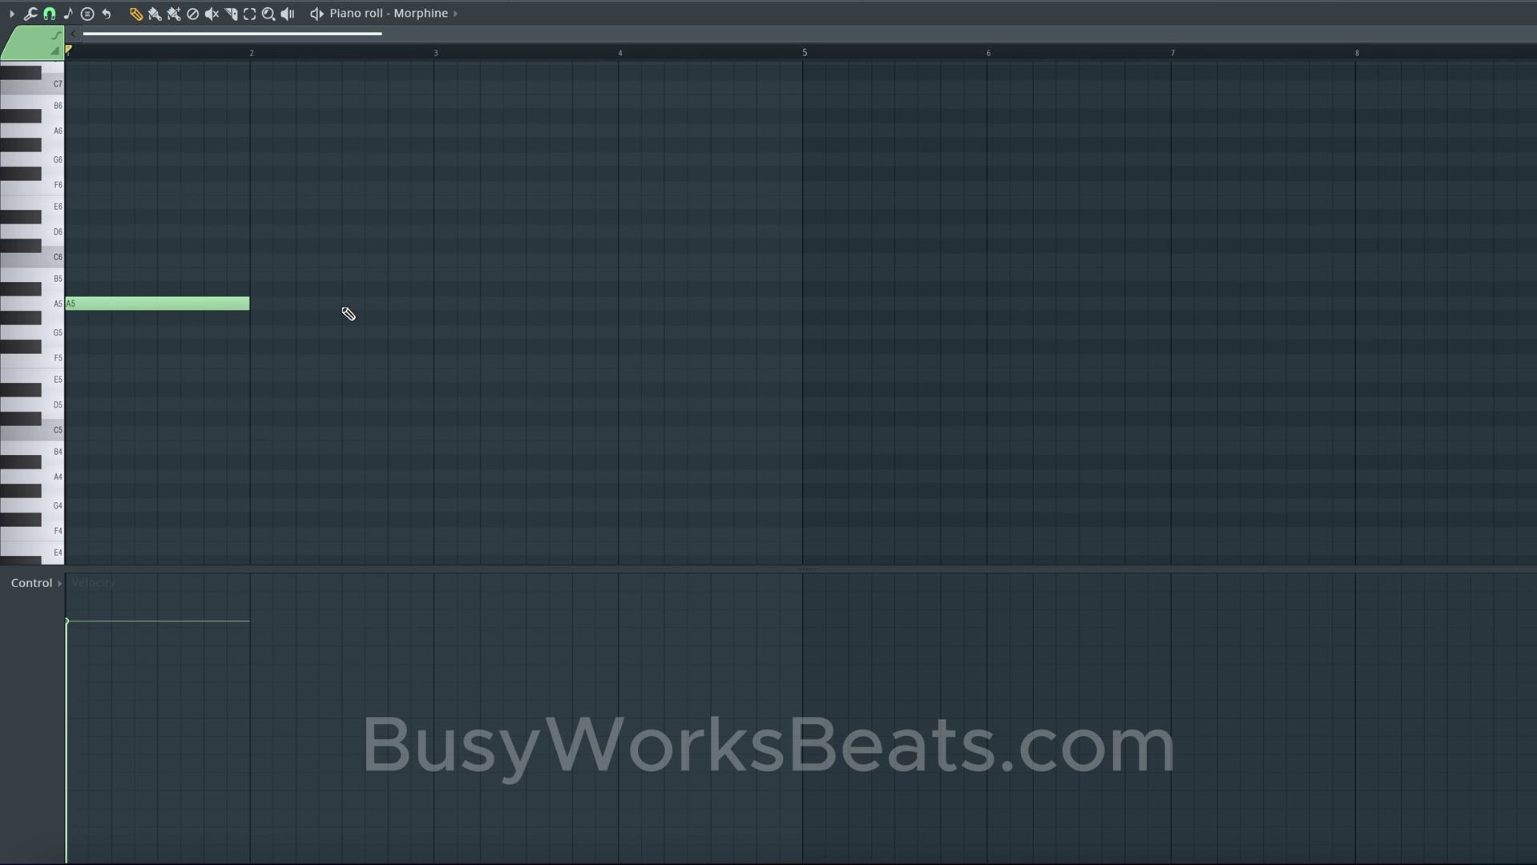
Step: Stack one-bar C6, E6 and G6 notes above the A5 note and transpose the chord down an octave
click(99, 262)
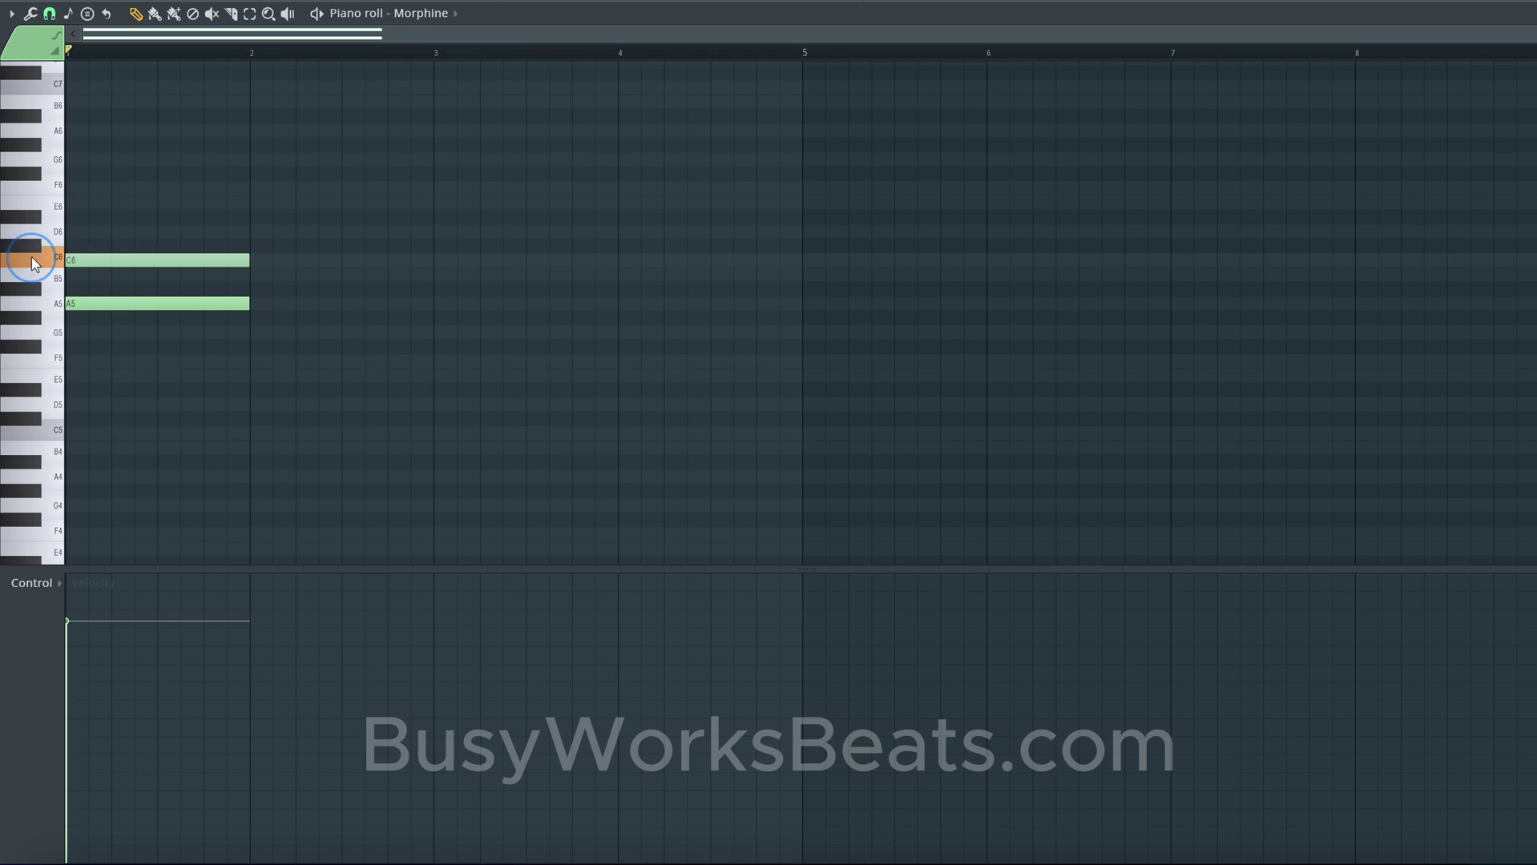
click(93, 208)
click(73, 162)
key(super+Down)
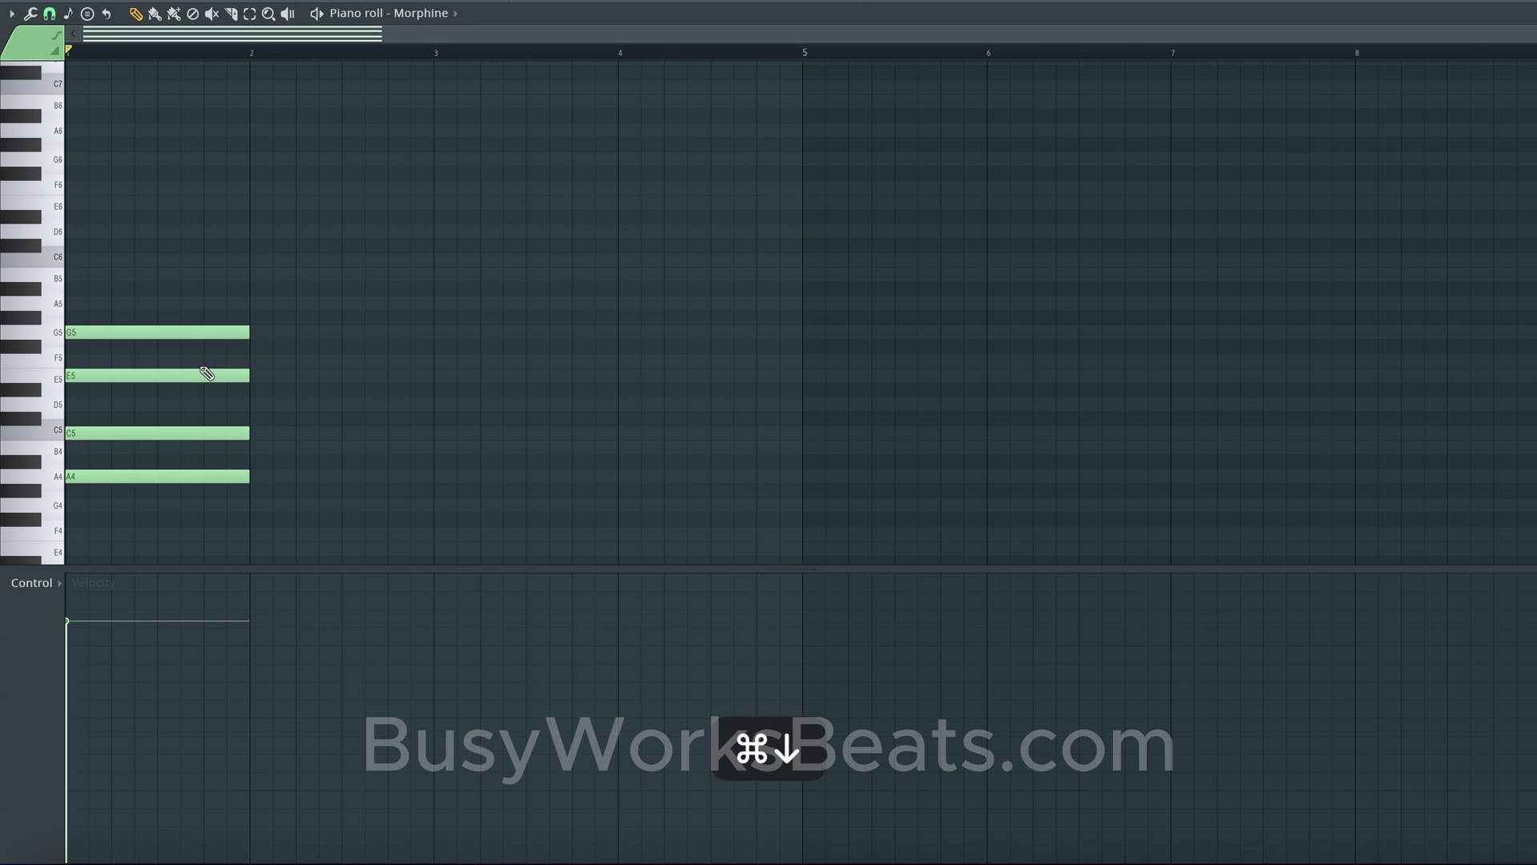
Step: Raise the chord's C5 note by an octave and transpose the whole chord down an octave
click(130, 433)
key(super+Up)
key(space)
click(355, 318)
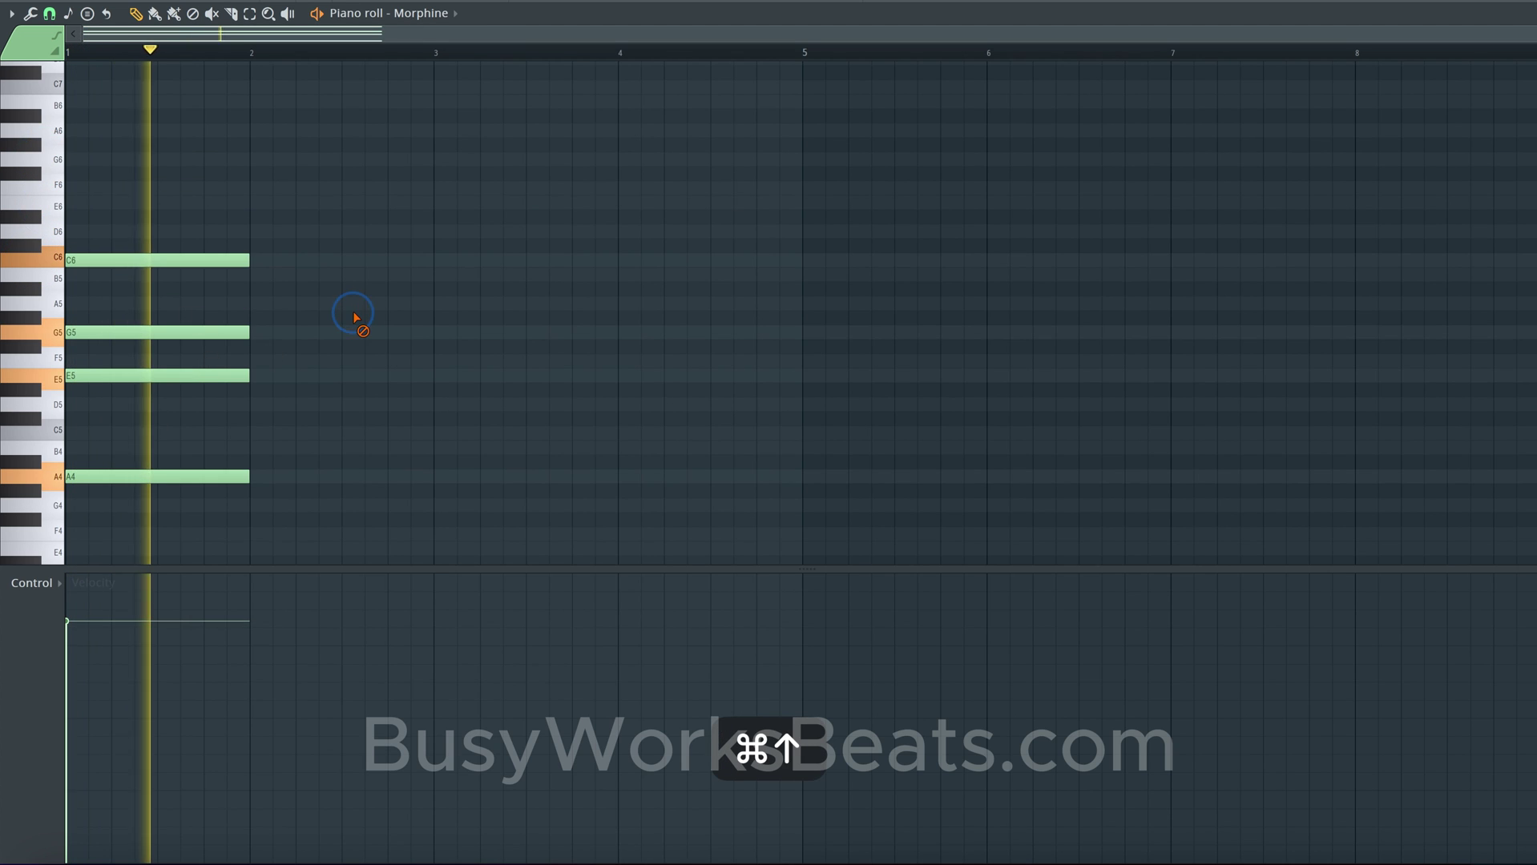
key(super+Down)
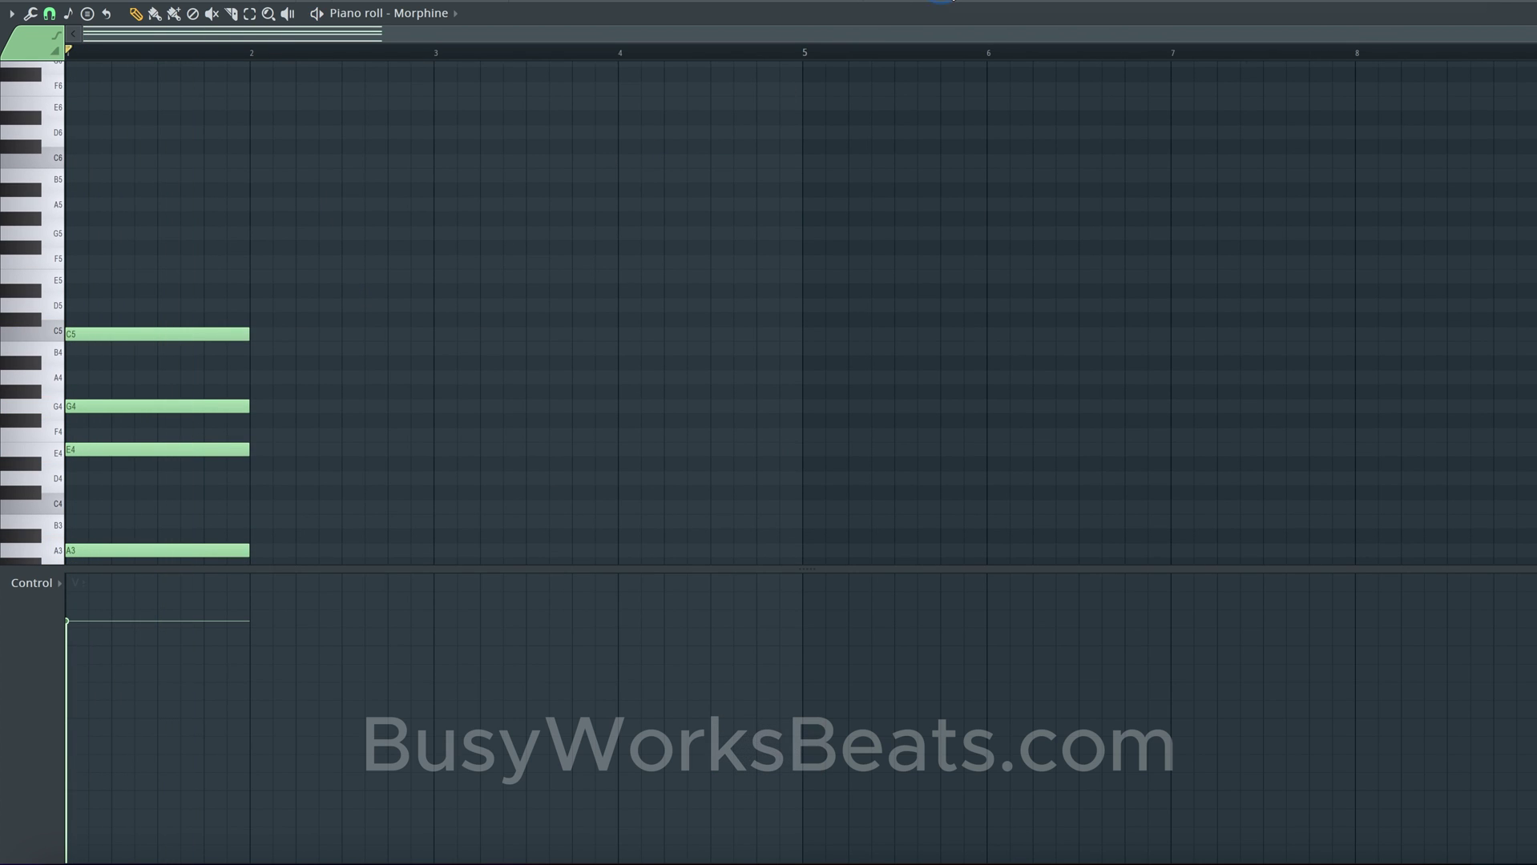
click(939, 1)
right_click(457, 299)
scroll(149, 320, down, 2)
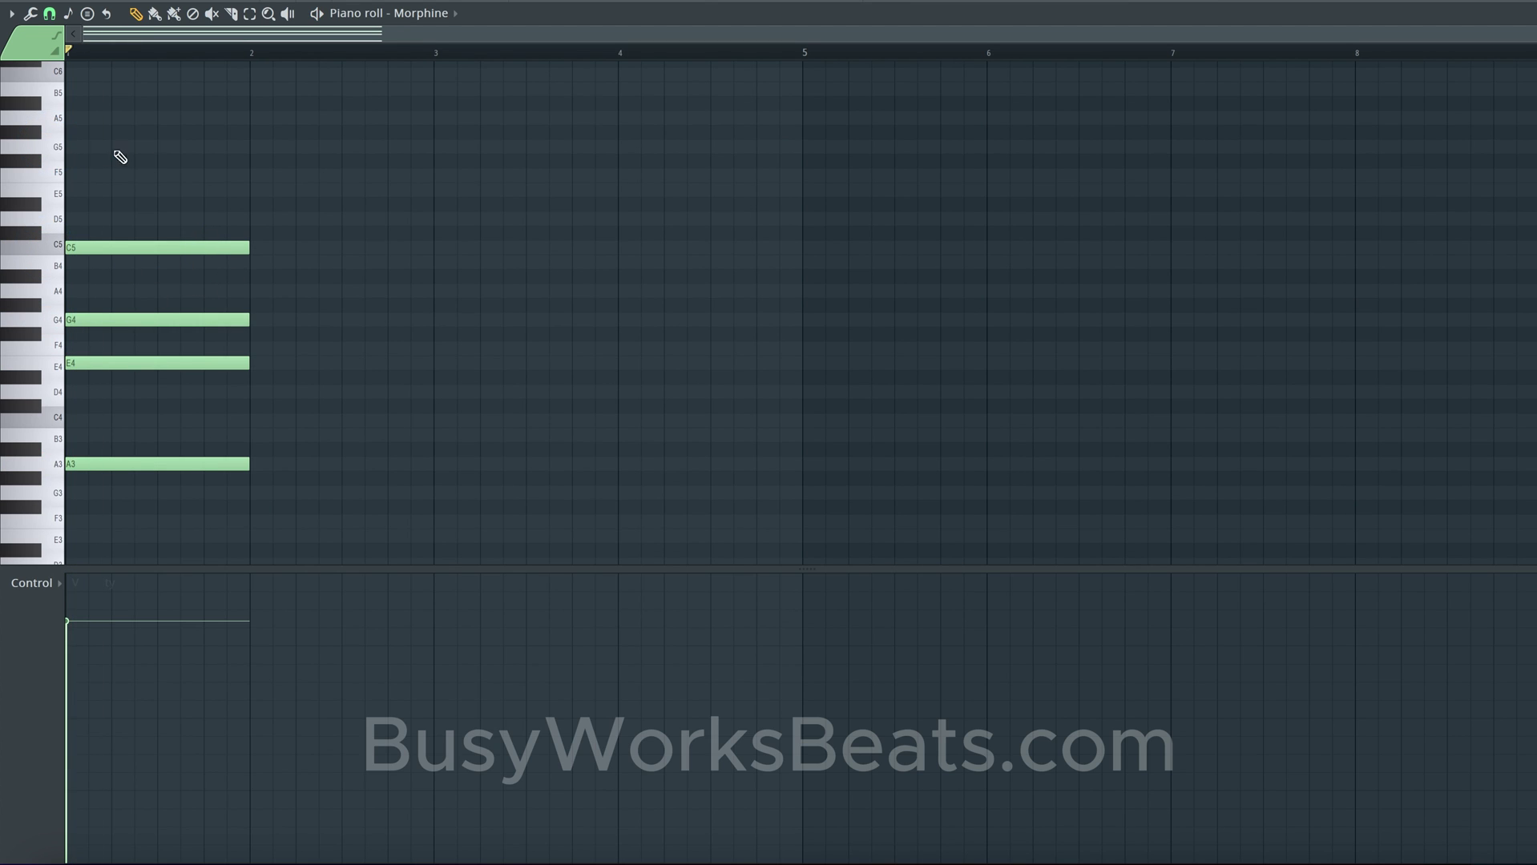
Step: Add a G5 slide note from the middle of bar 1 to the start of bar 2 and play it back
click(164, 147)
double_click(226, 147)
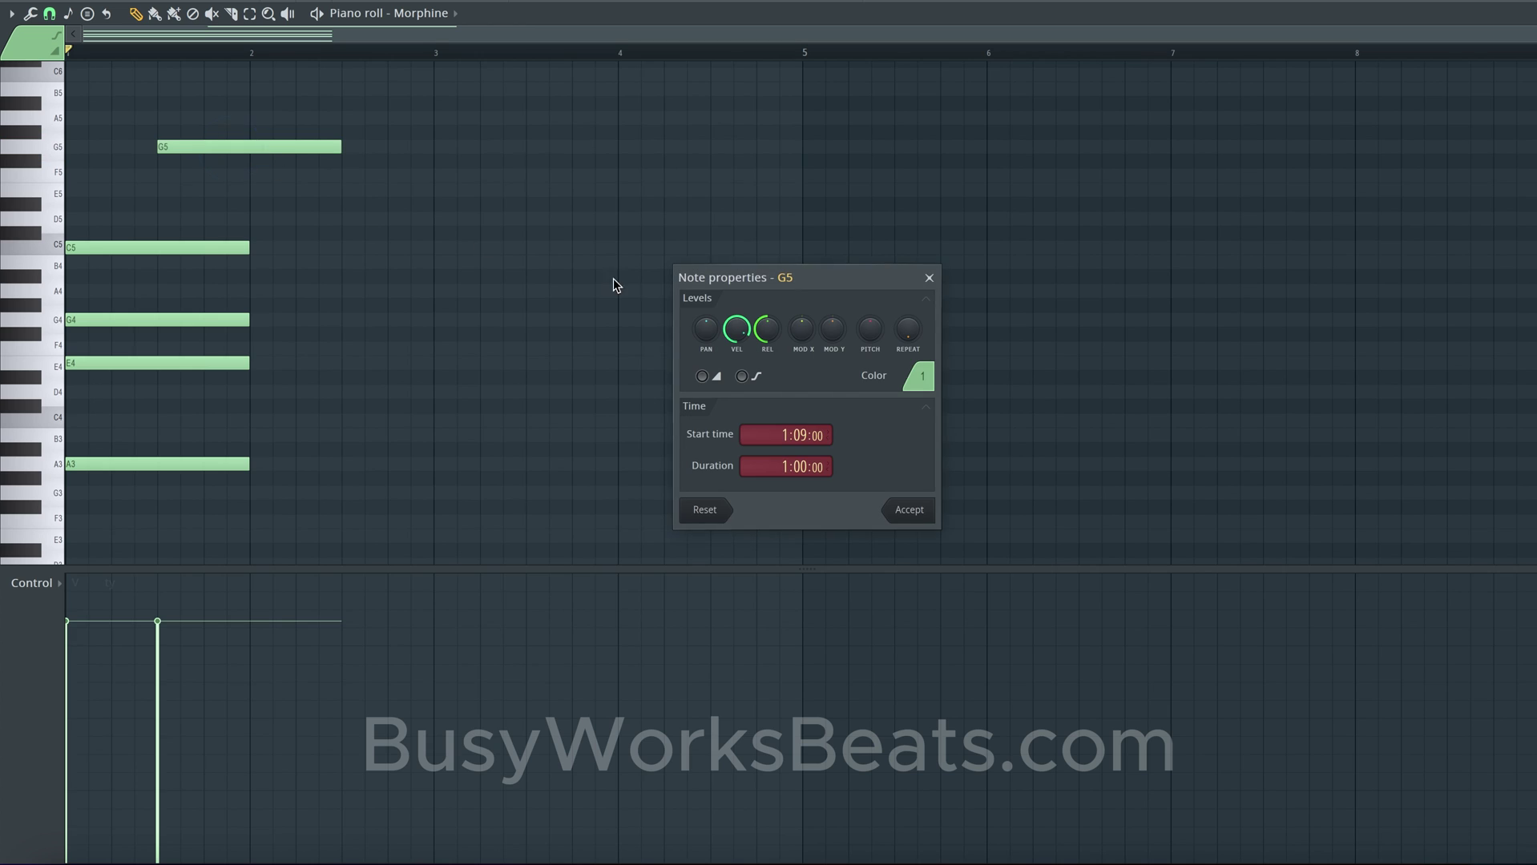
click(921, 506)
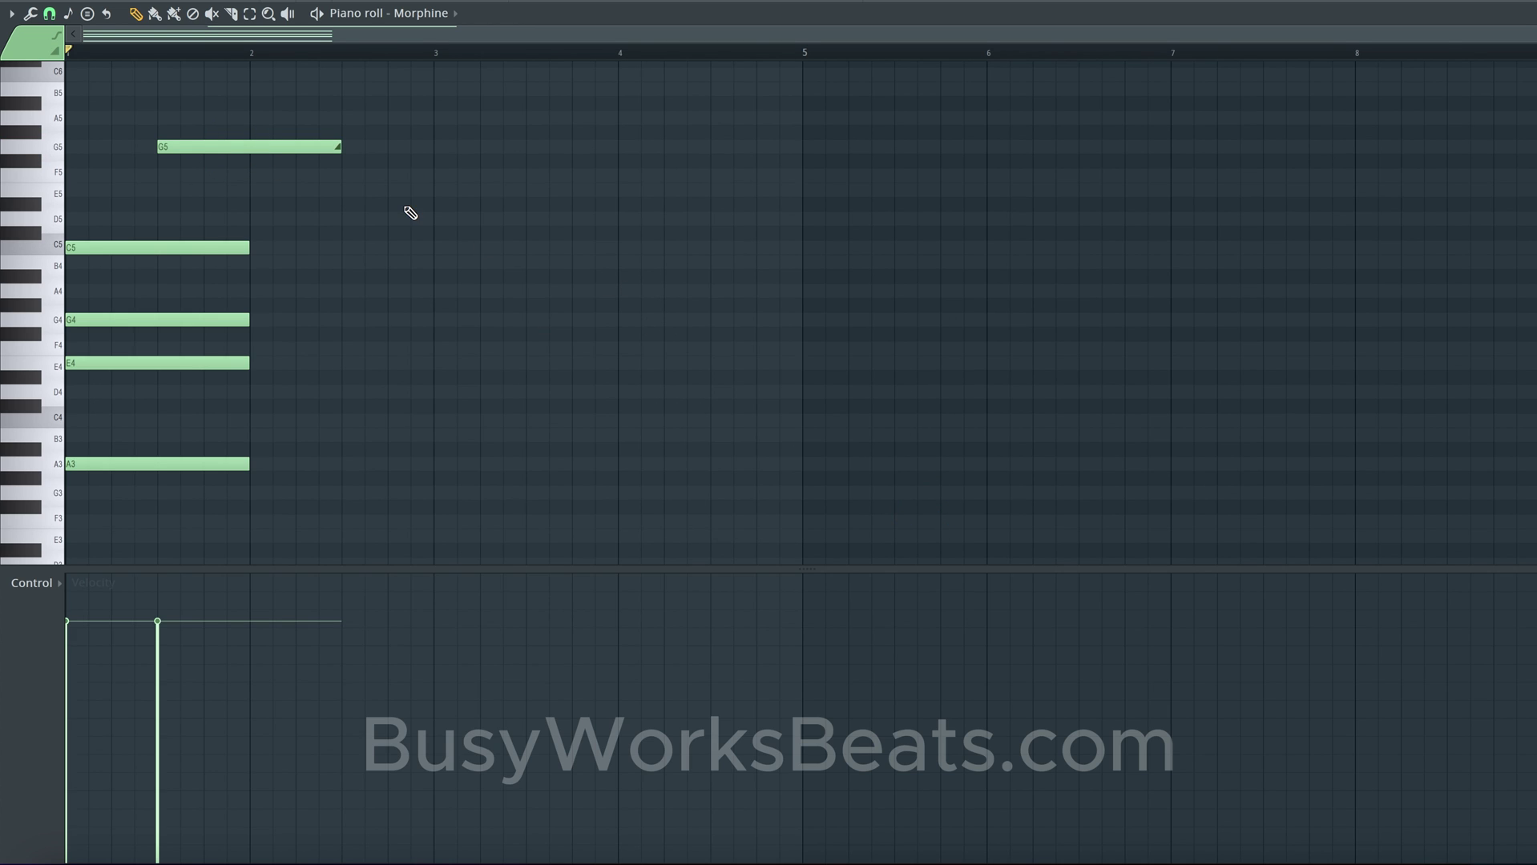
drag(338, 144, 250, 147)
key(space)
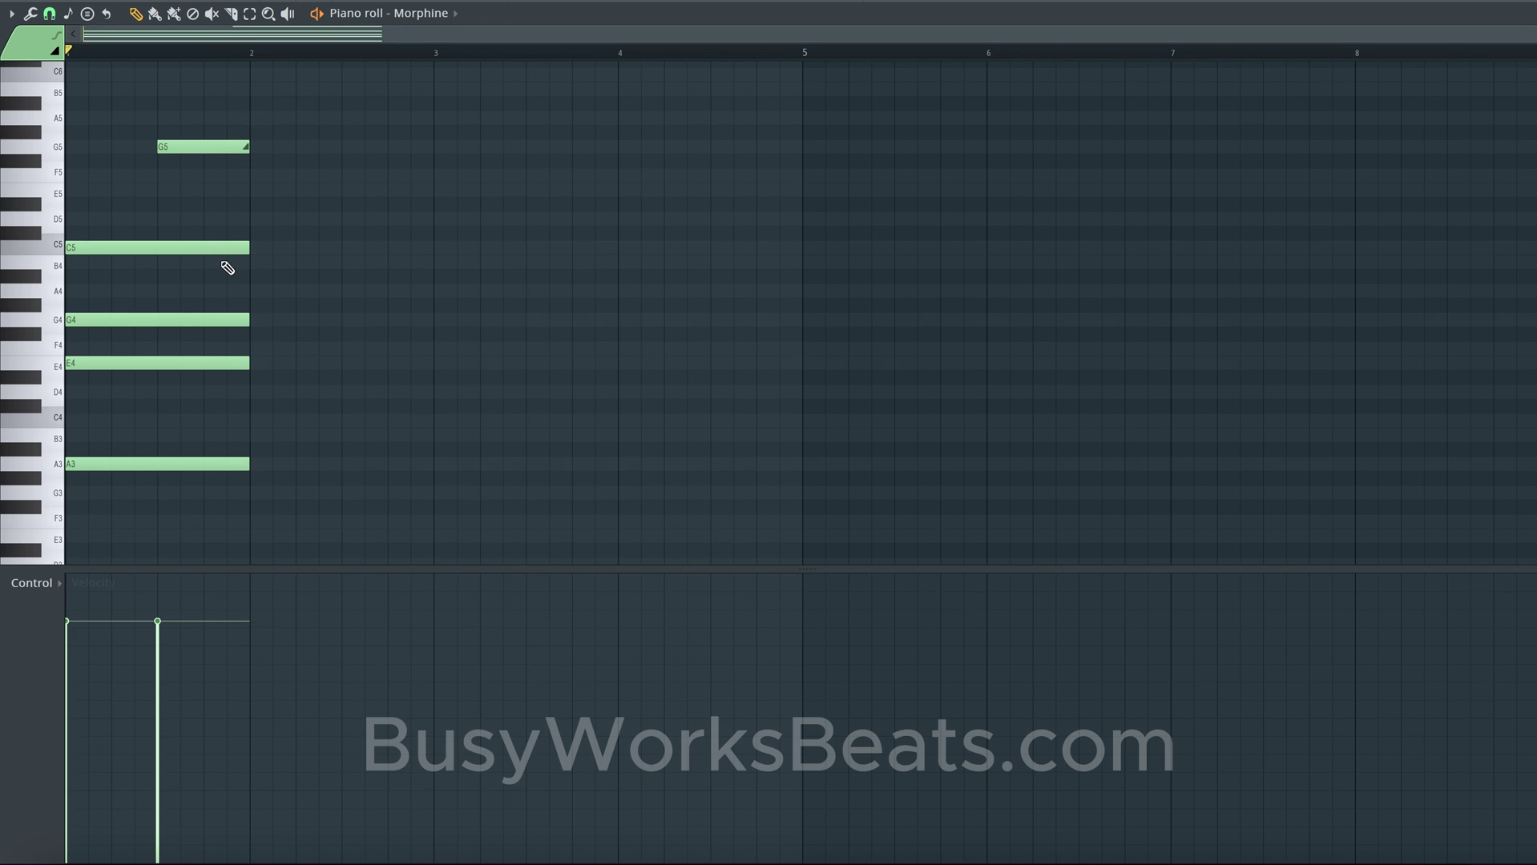
key(space)
drag(150, 248, 233, 101)
right_click(211, 225)
double_click(183, 243)
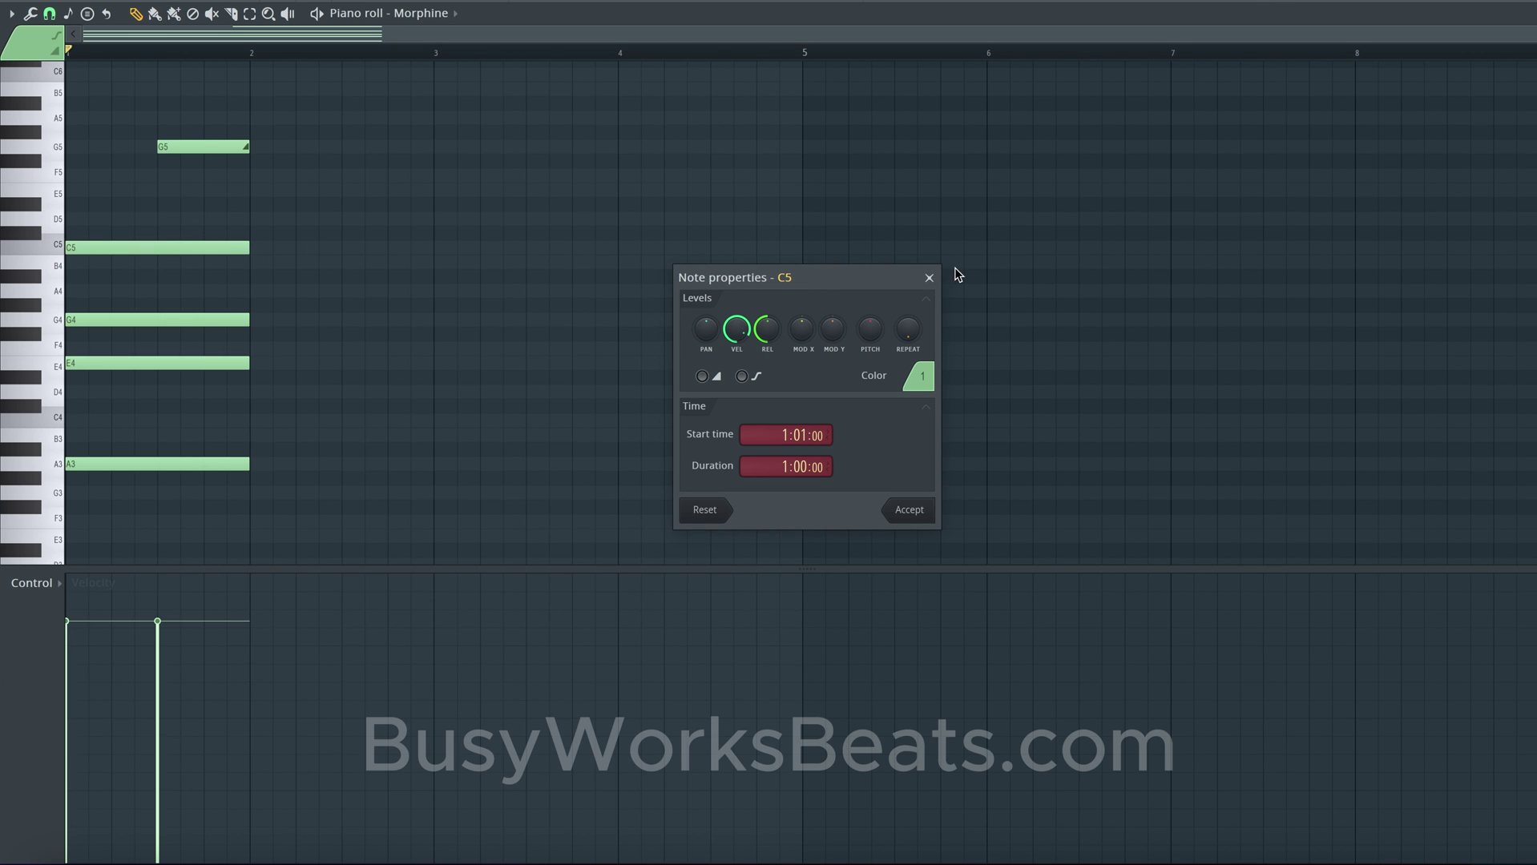
click(928, 278)
Step: Set the C5 note's color to 5 in its note properties
double_click(196, 250)
click(920, 377)
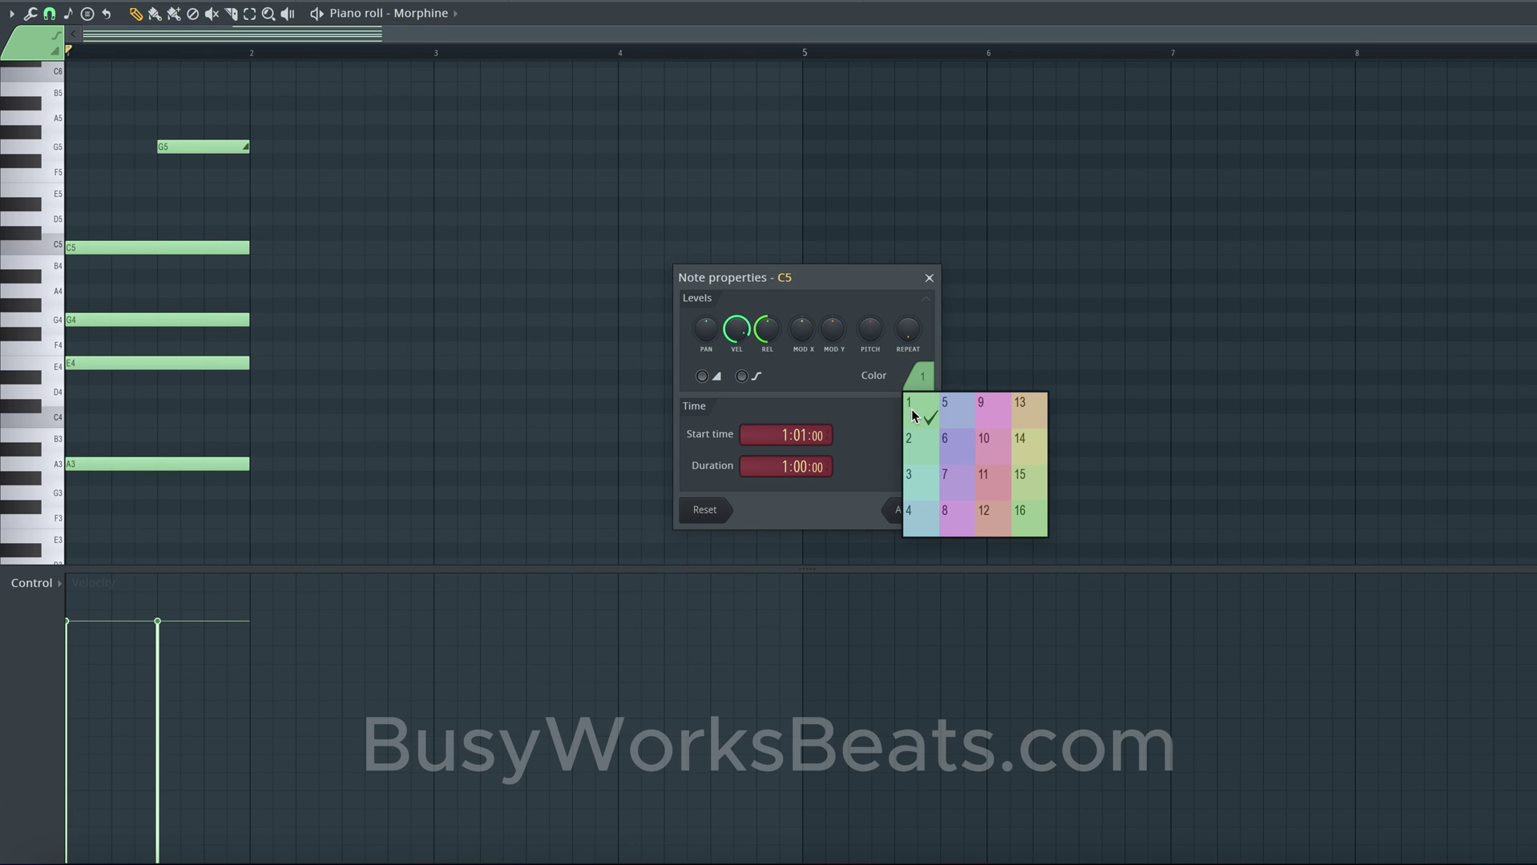
click(964, 415)
click(907, 508)
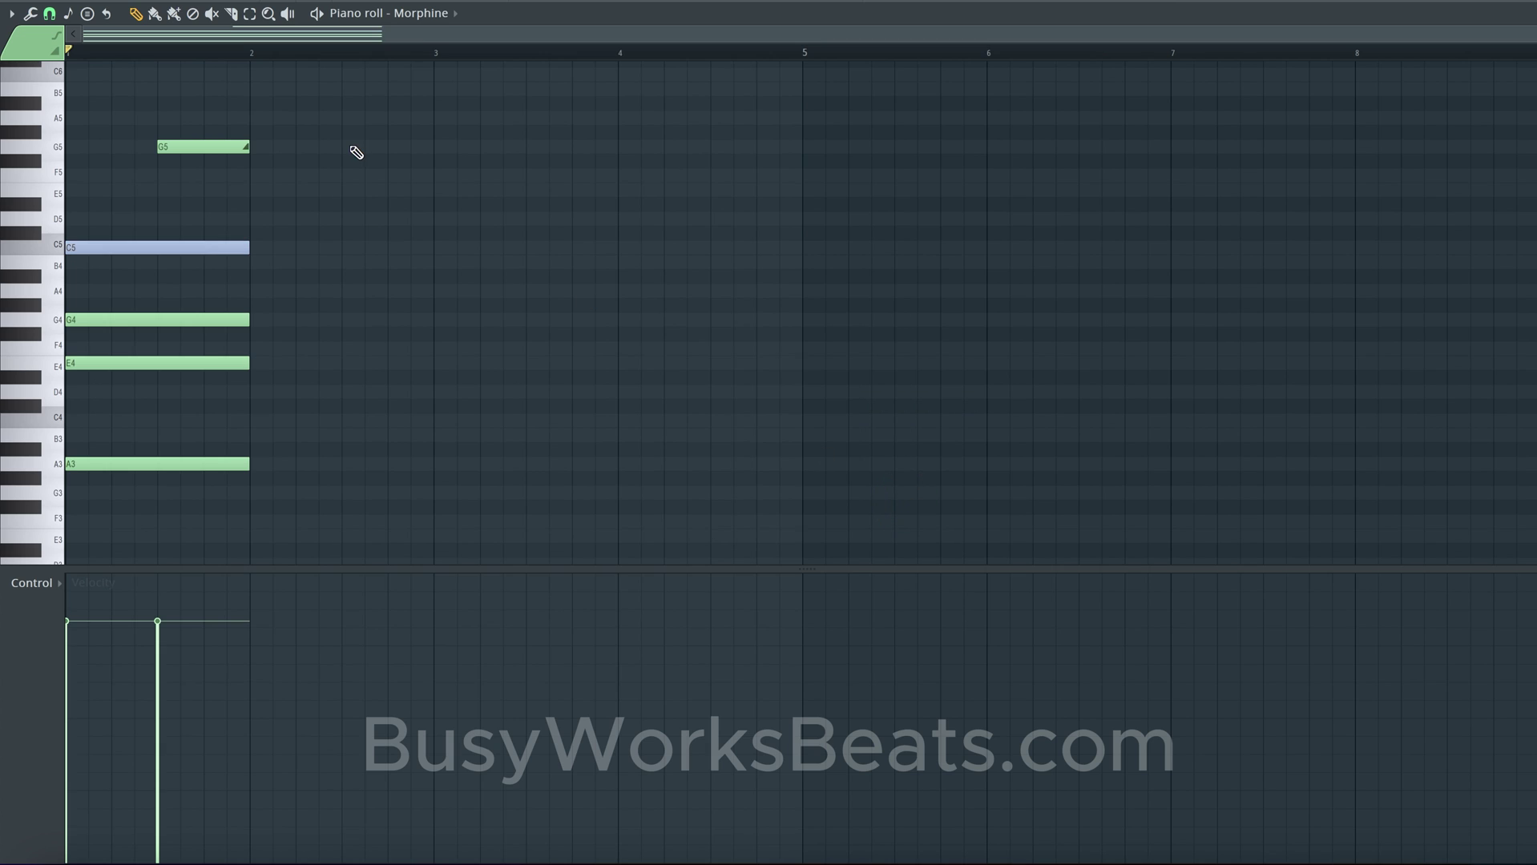
Step: Set the G5 slide note's color to 5 to match the C5 note
double_click(224, 147)
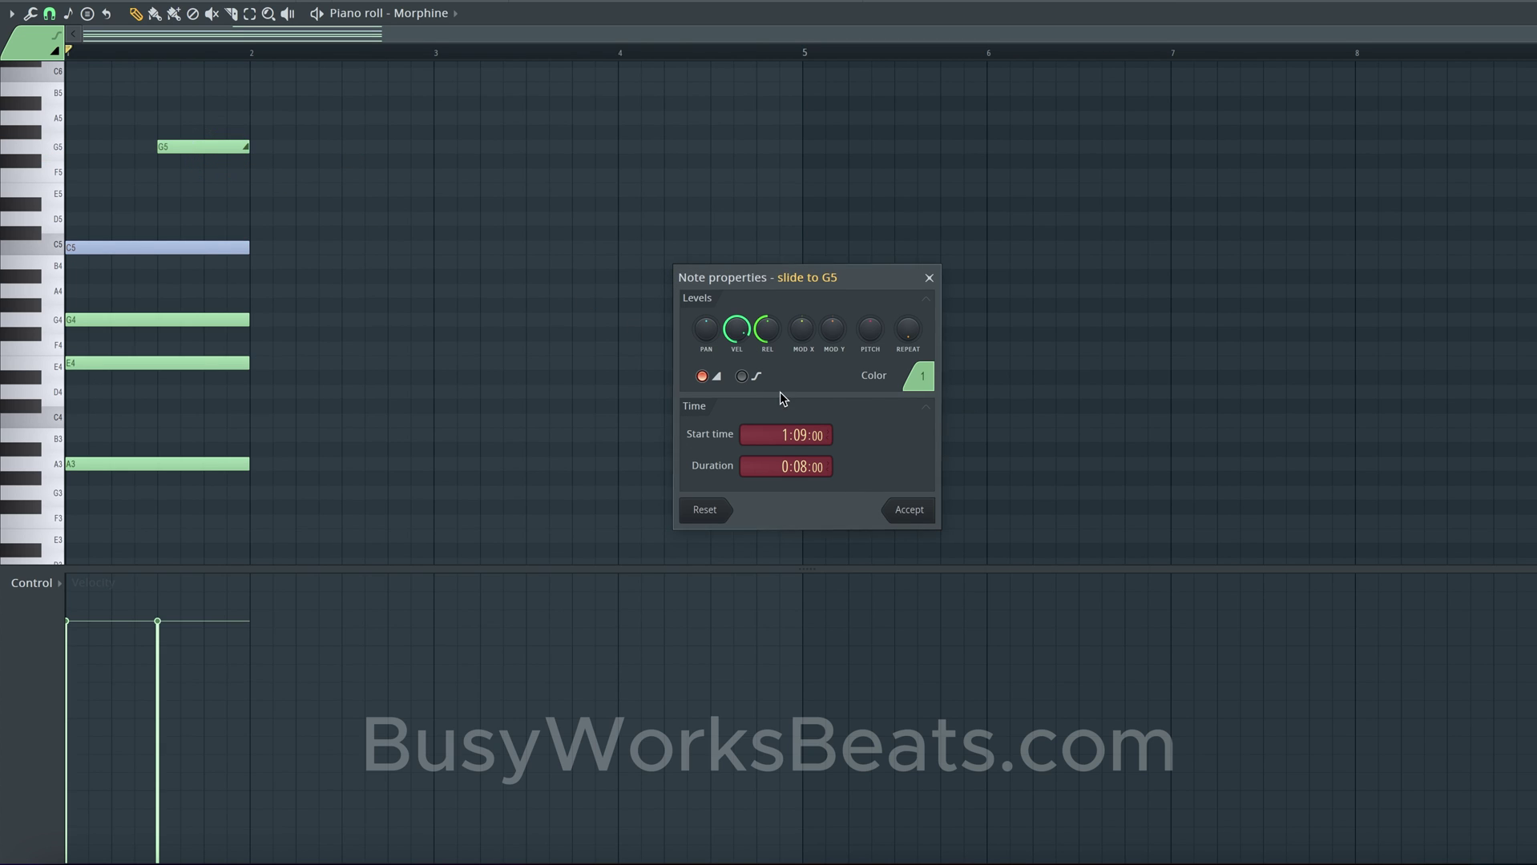
click(915, 376)
click(964, 415)
click(908, 510)
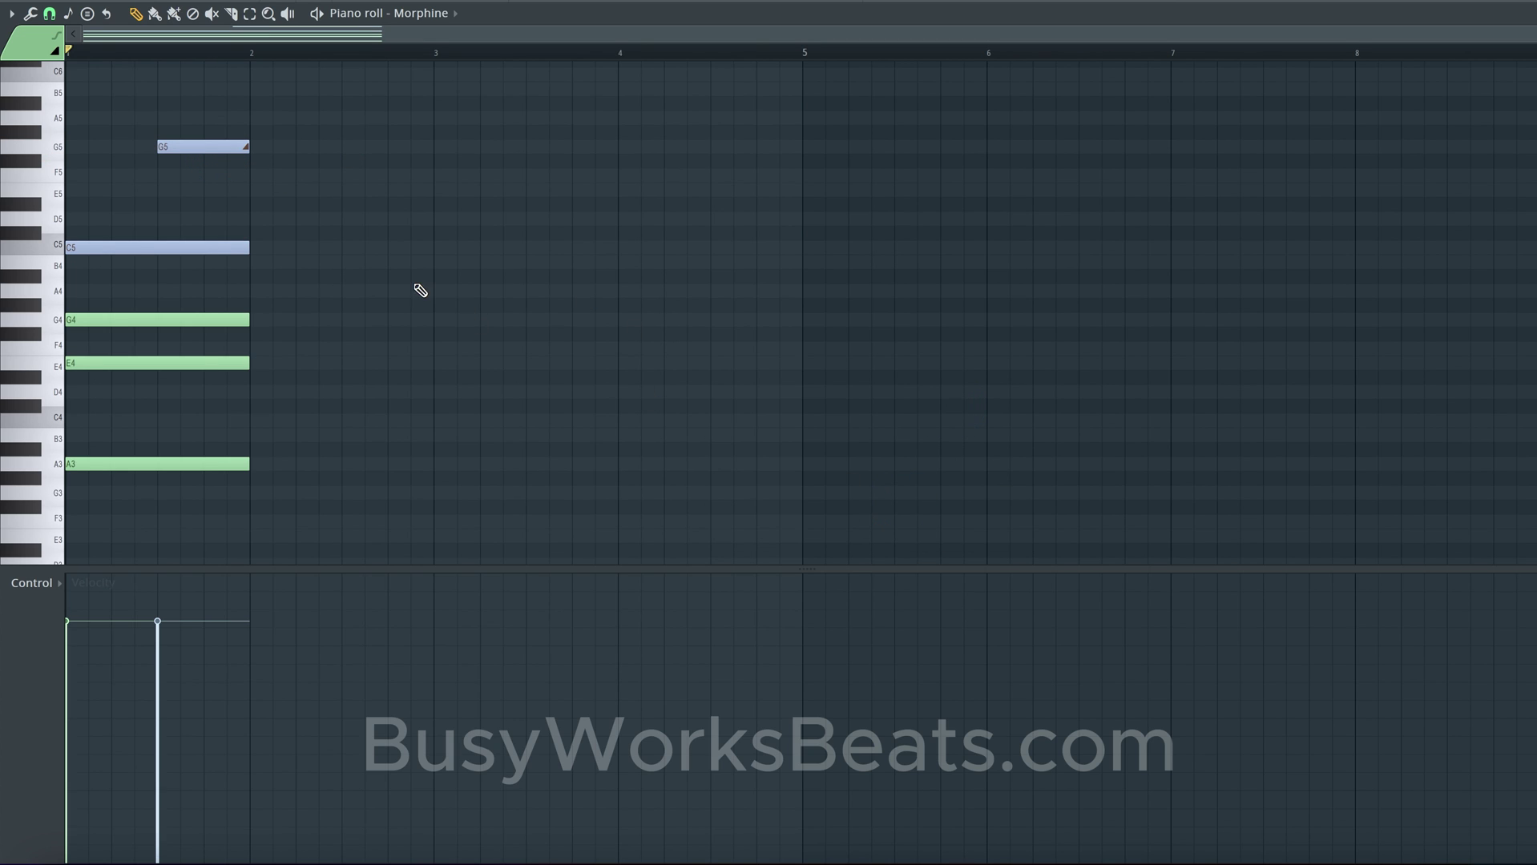
Step: Highlight the C5 and G5 notes, clear the selection, and play the chord repeatedly to hear the color-matched slide
drag(302, 281, 192, 120)
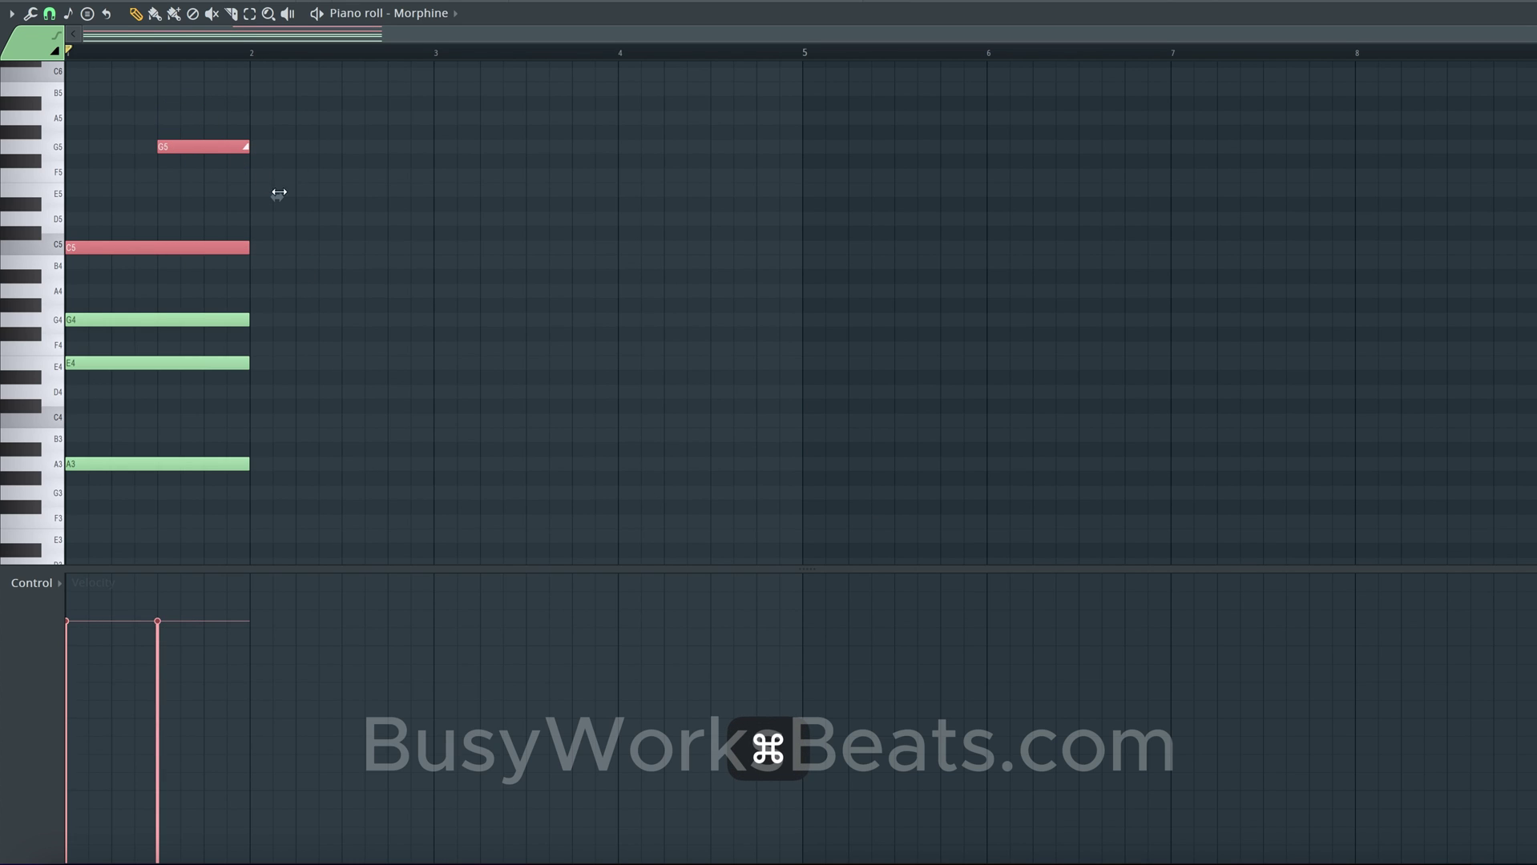
click(343, 248)
drag(270, 282, 228, 245)
drag(233, 193, 261, 227)
key(space)
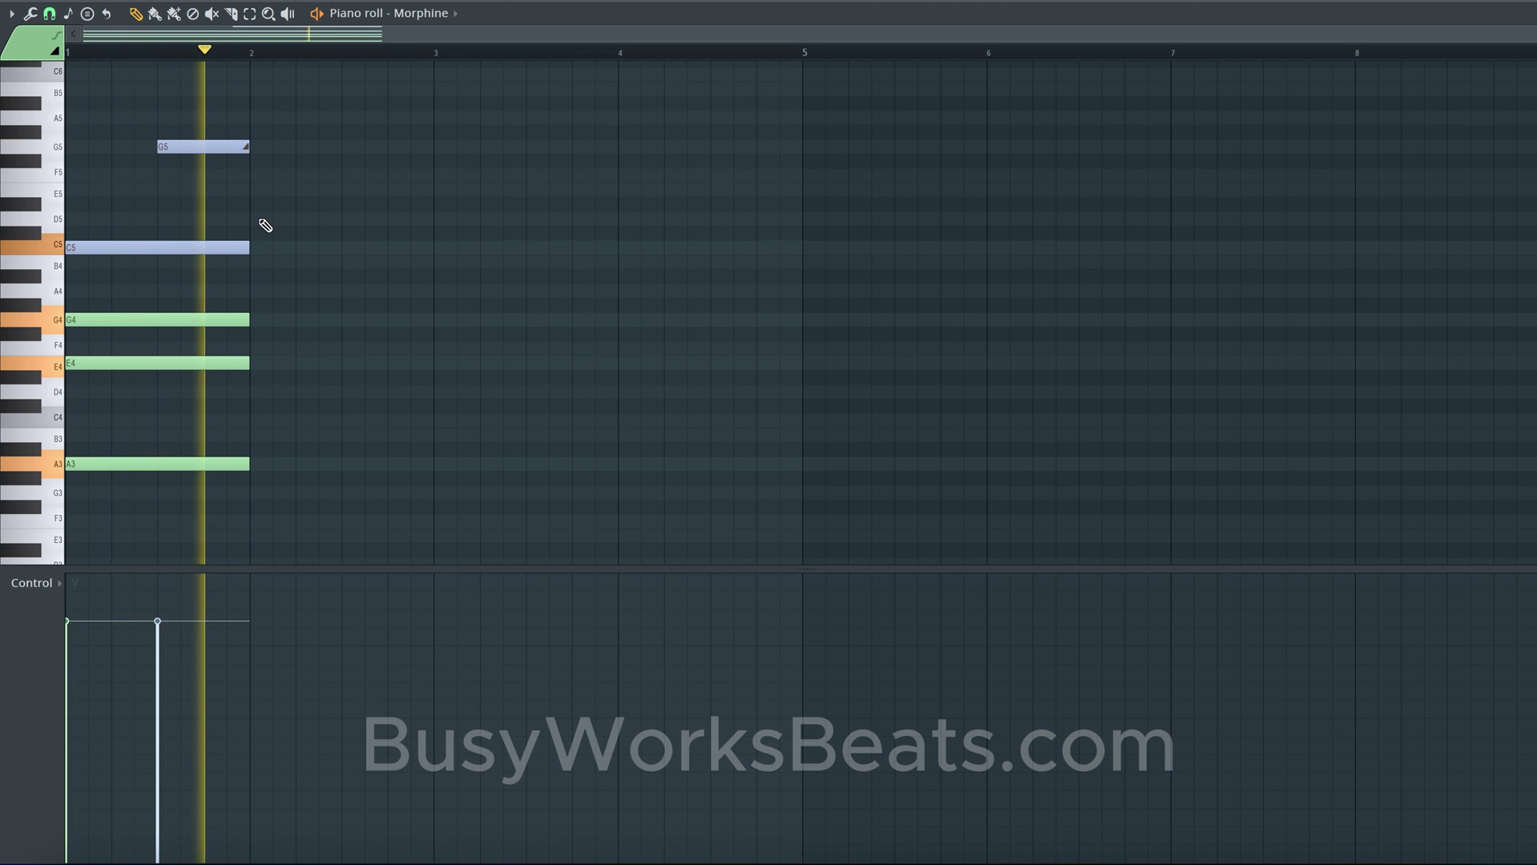
key(space)
mouse_move(260, 118)
mouse_down()
mouse_move(241, 175)
mouse_move(224, 467)
mouse_up()
right_click(280, 466)
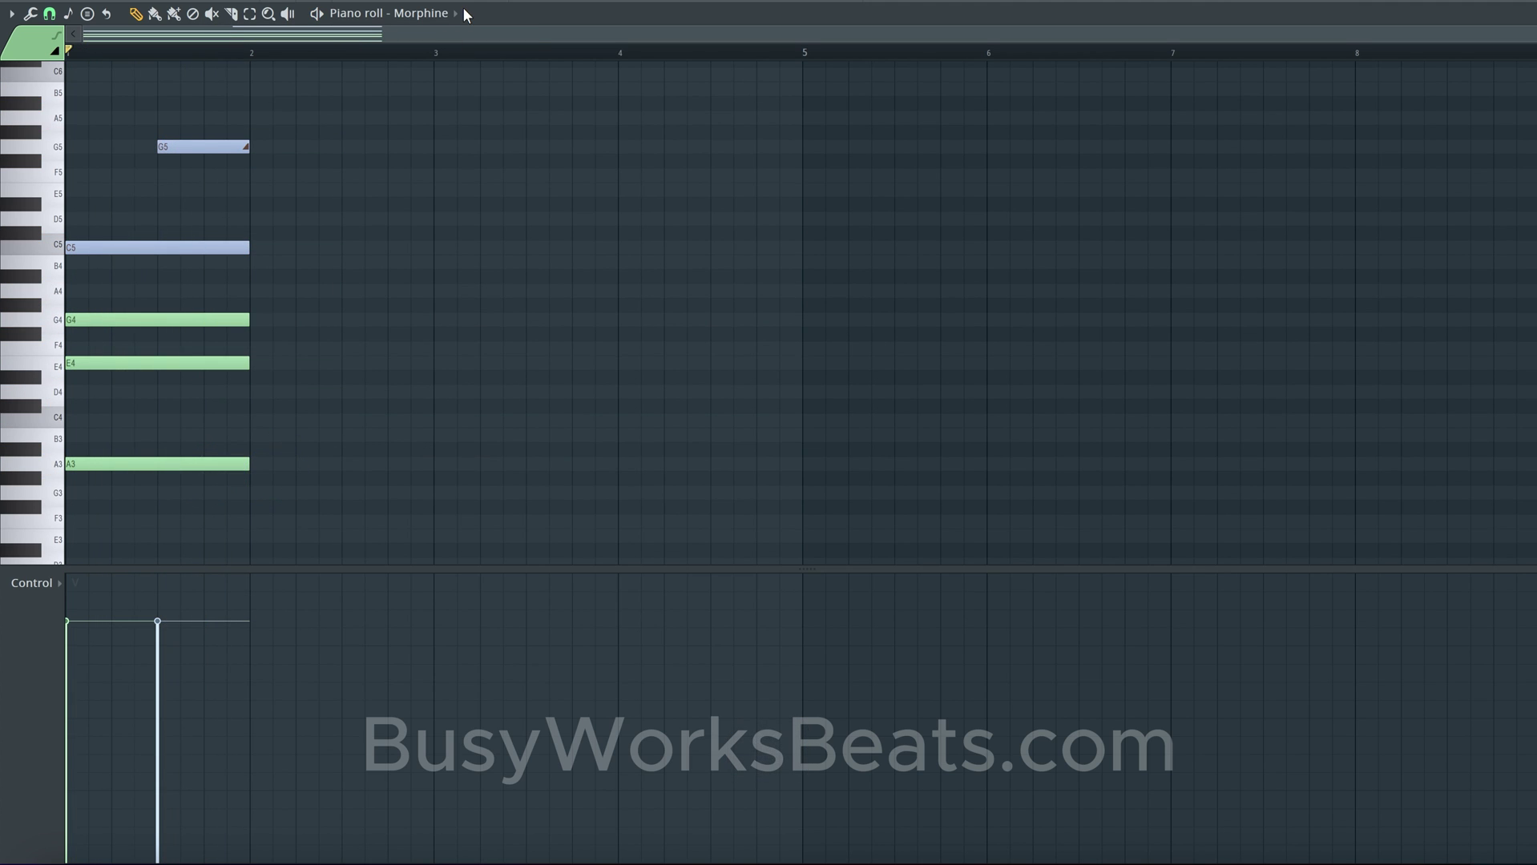
key(space)
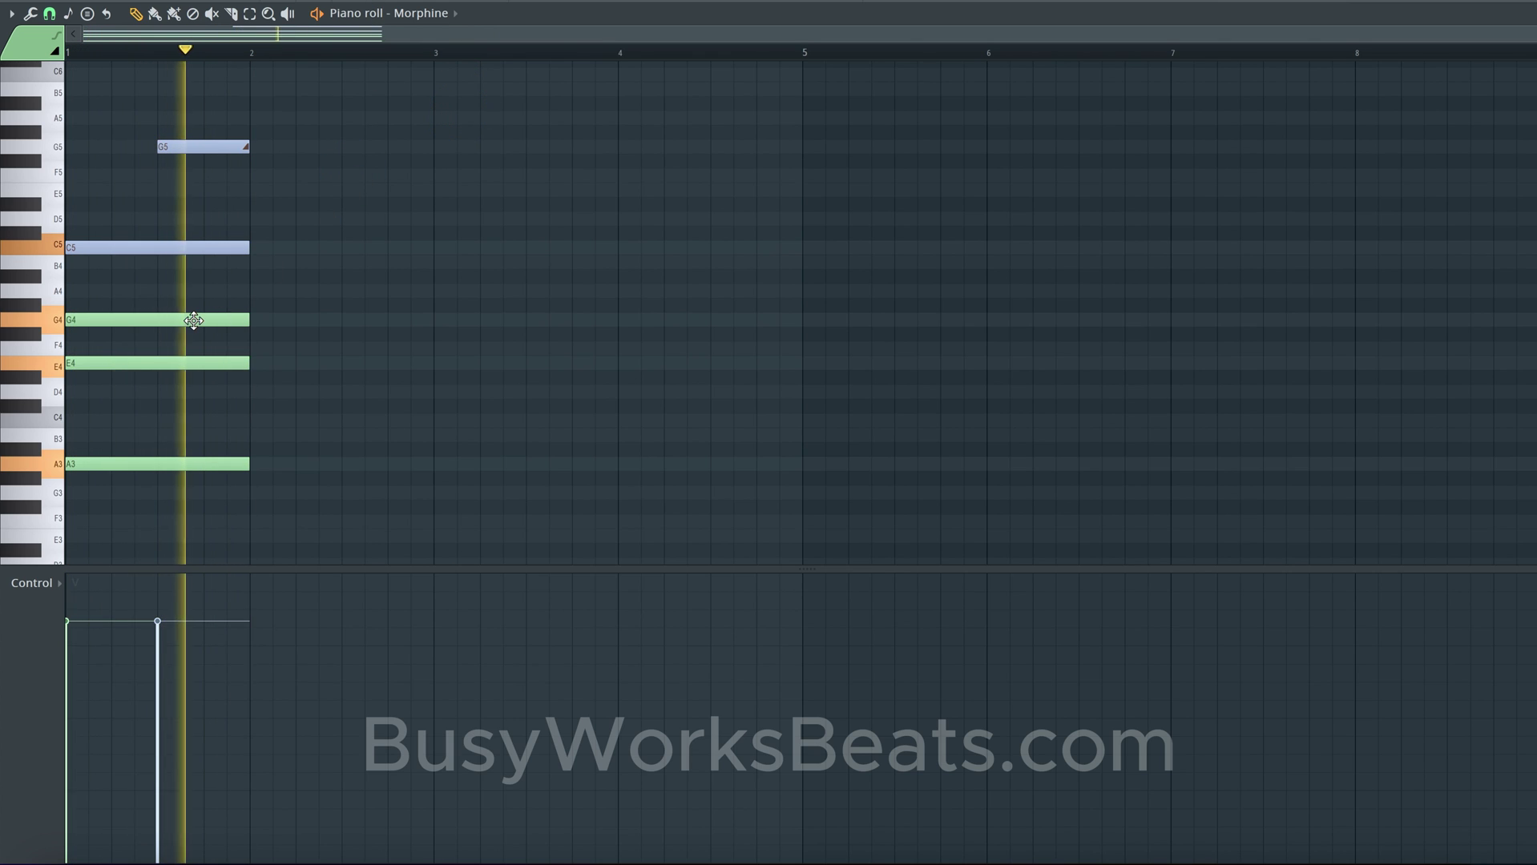
key(space)
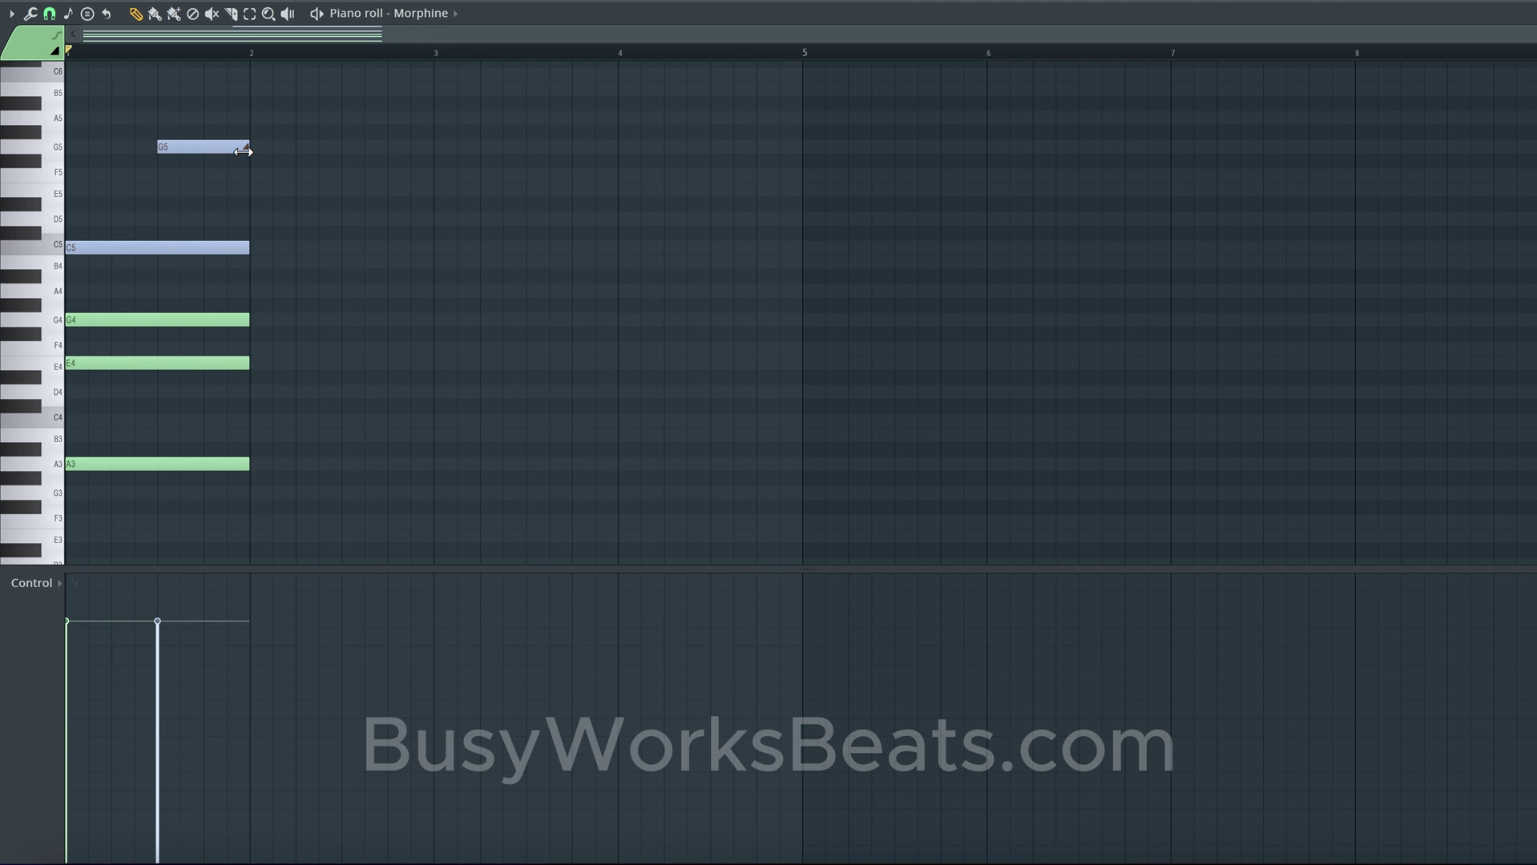
key(space)
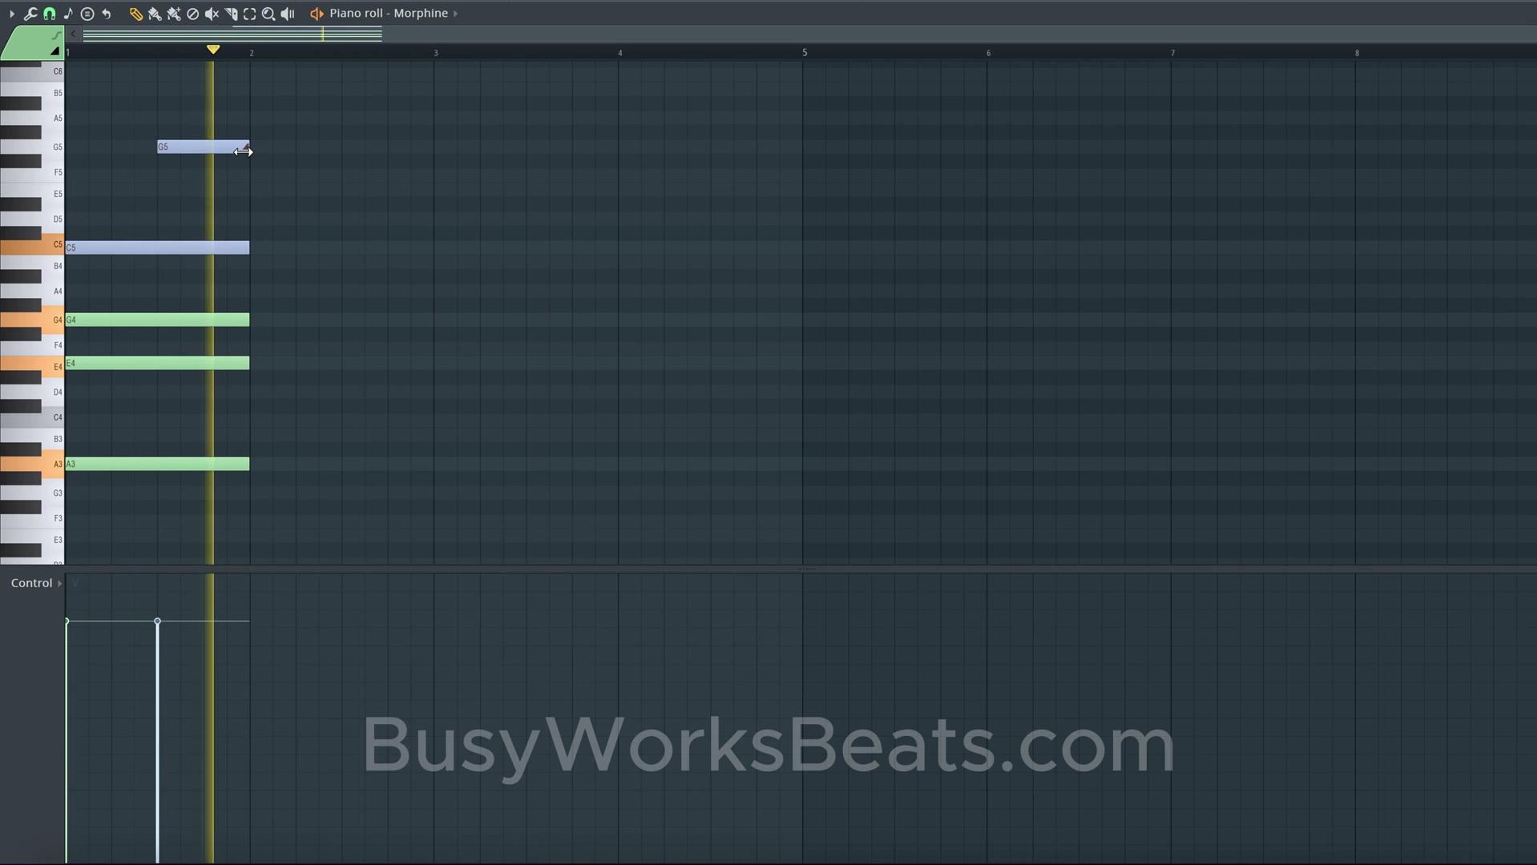
key(space)
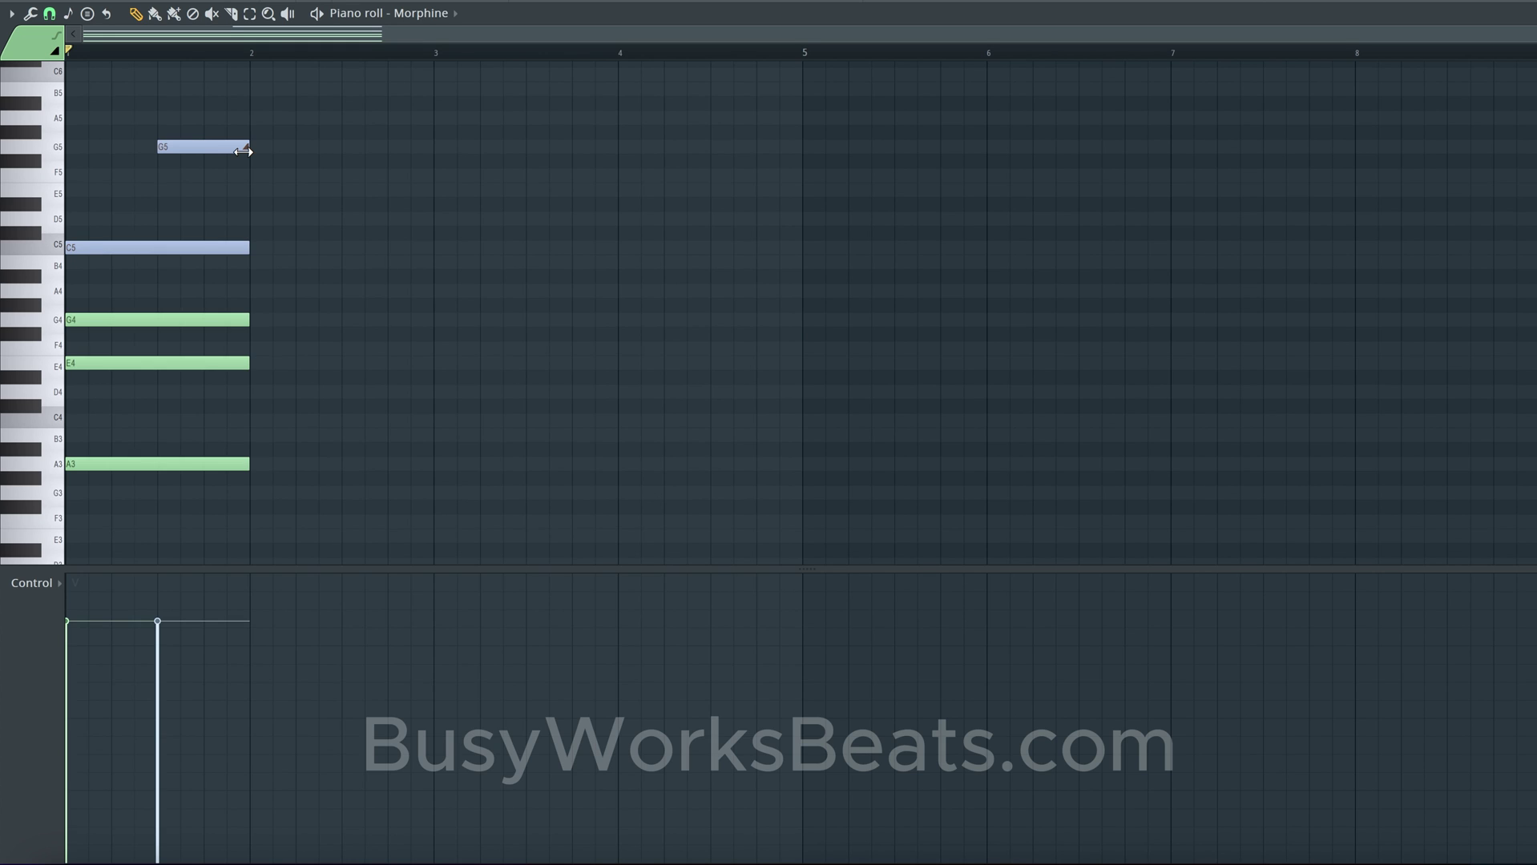
Step: Set the C5 note's color to 1 in its note properties
double_click(194, 247)
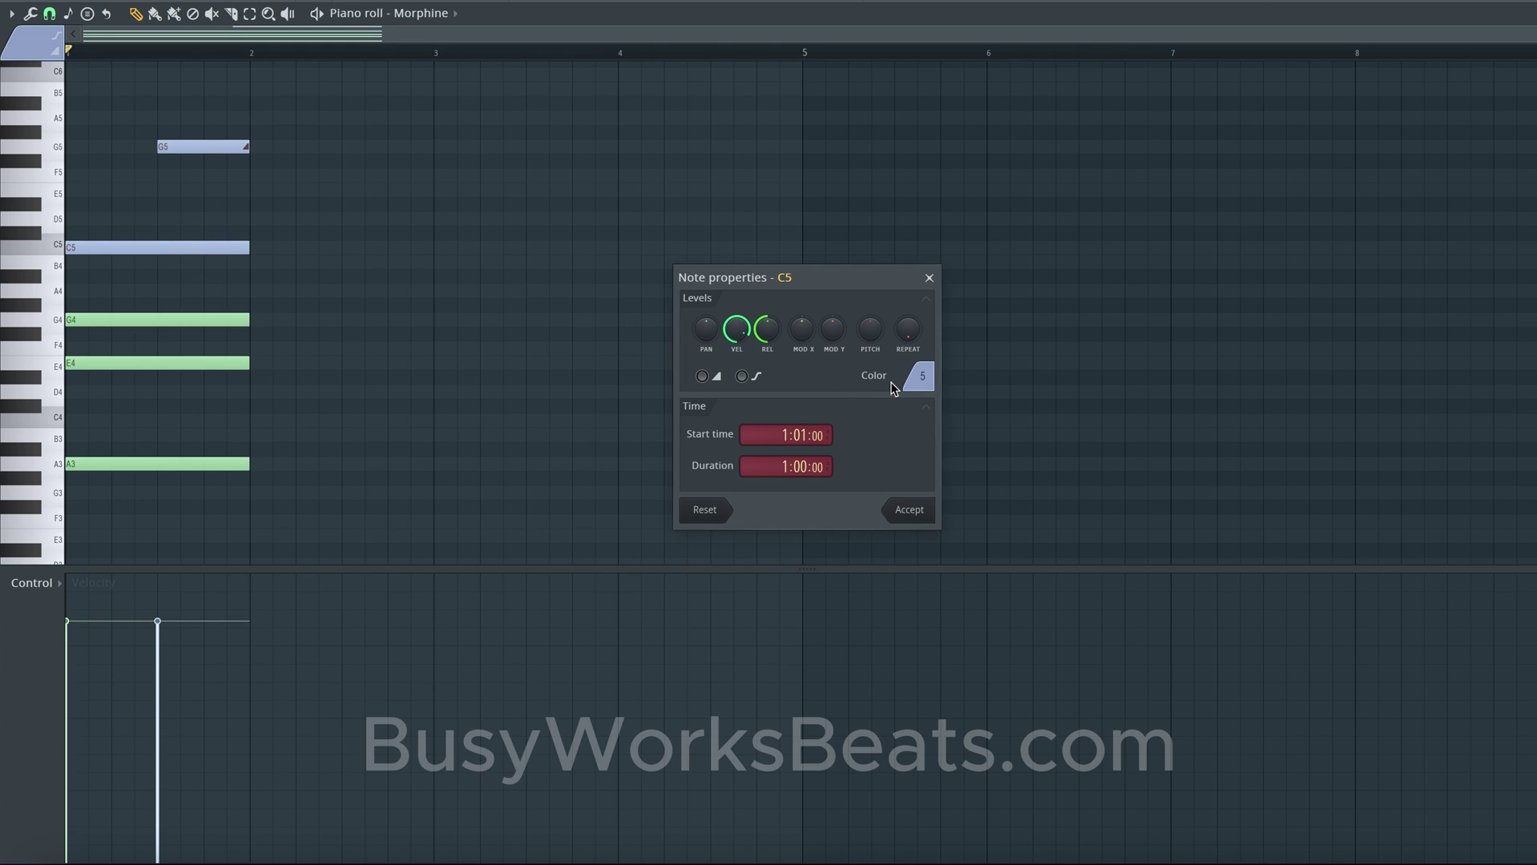
click(914, 378)
click(909, 411)
click(915, 509)
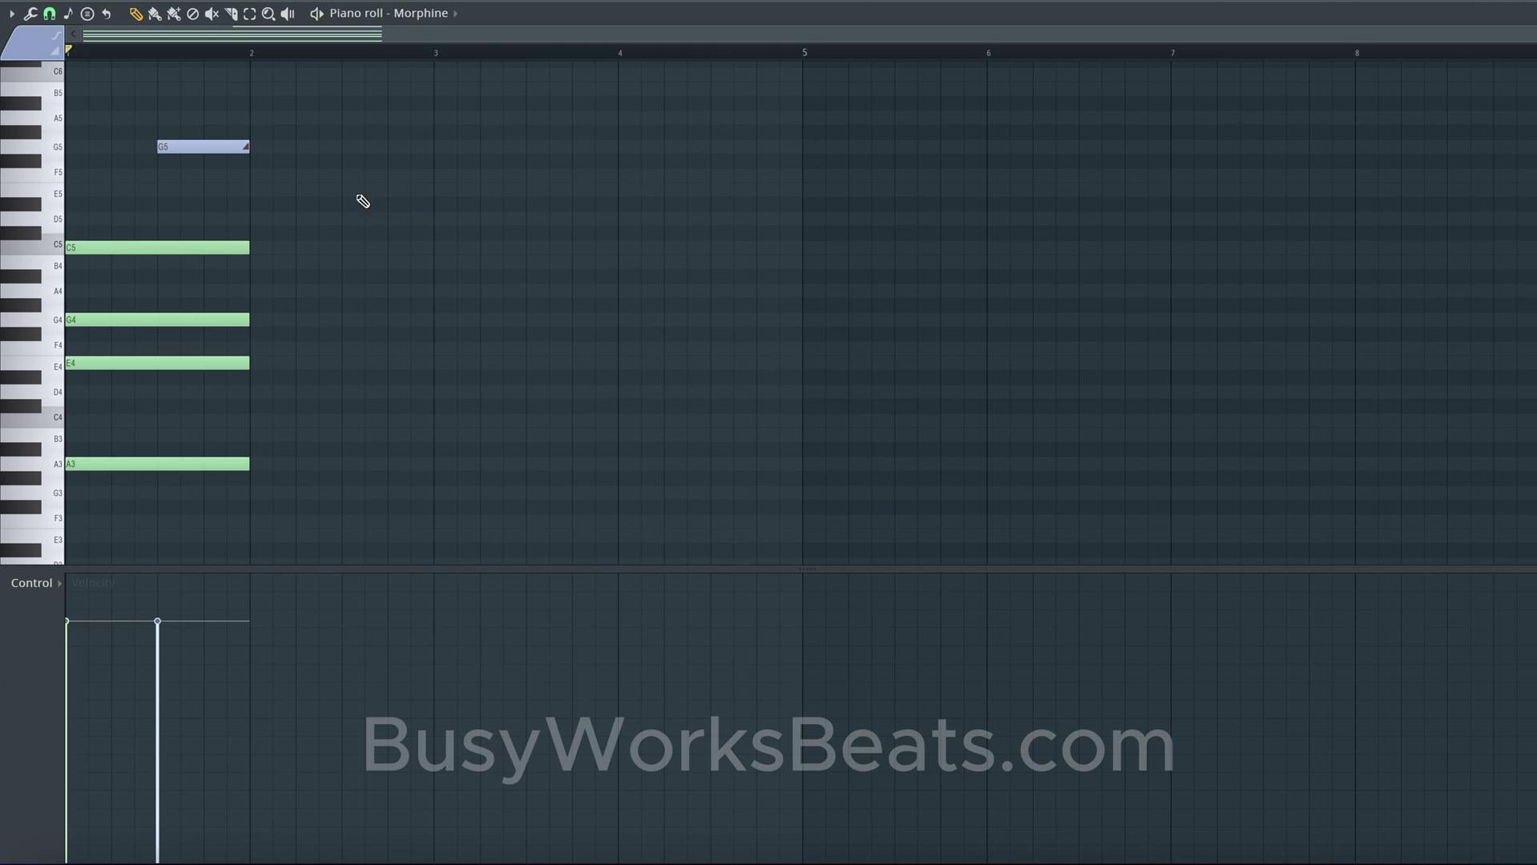
Step: Set the G5 slide note's color to 1 in its note properties
click(197, 147)
double_click(197, 148)
click(915, 377)
click(908, 411)
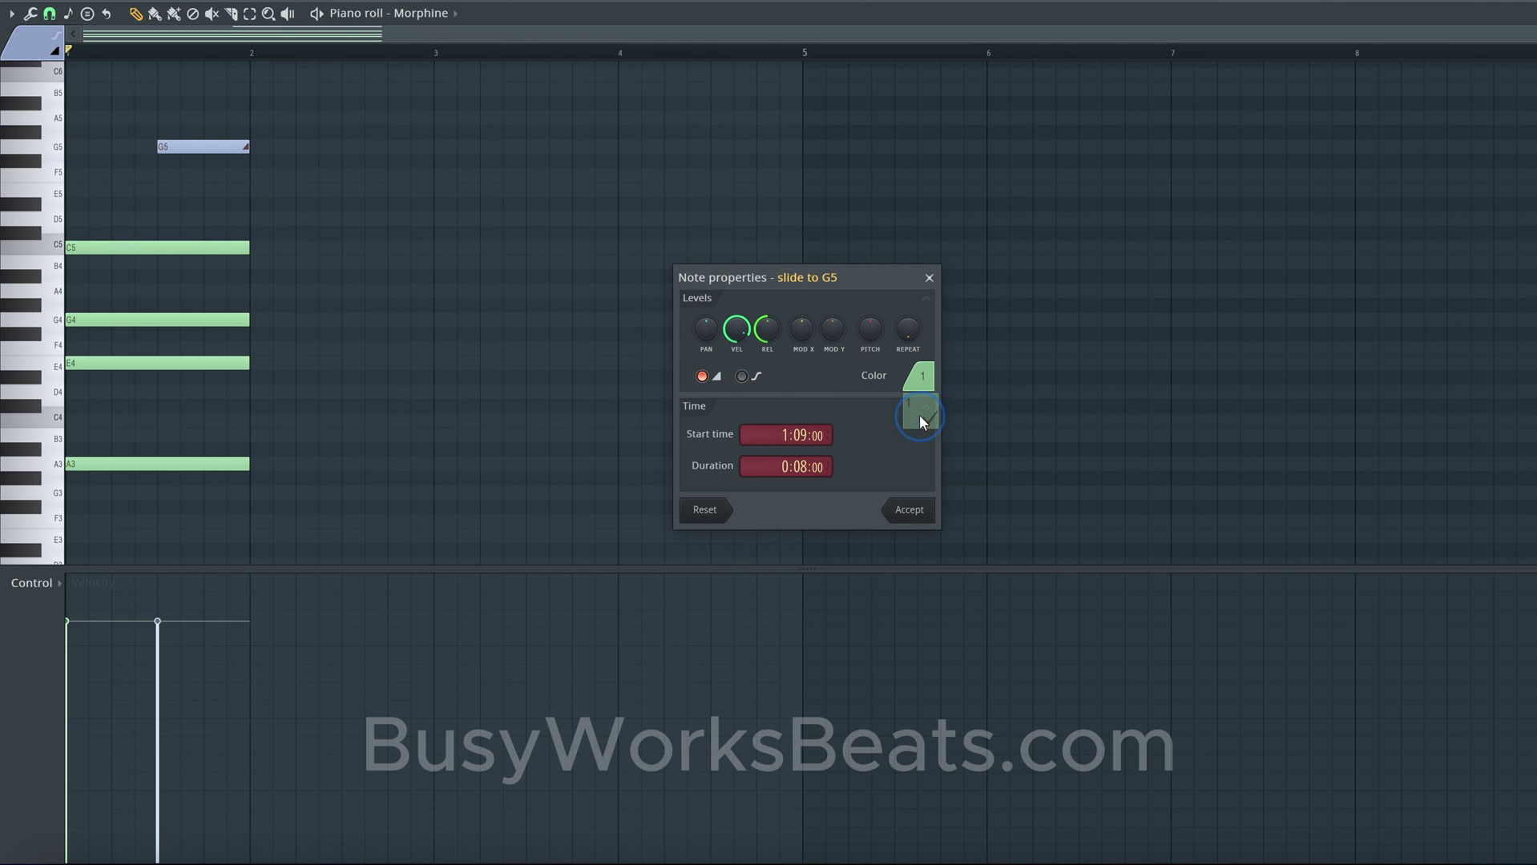
click(915, 509)
Step: Save the project and play the Morphine chord to hear the slide with all notes in color 1
key(super+s)
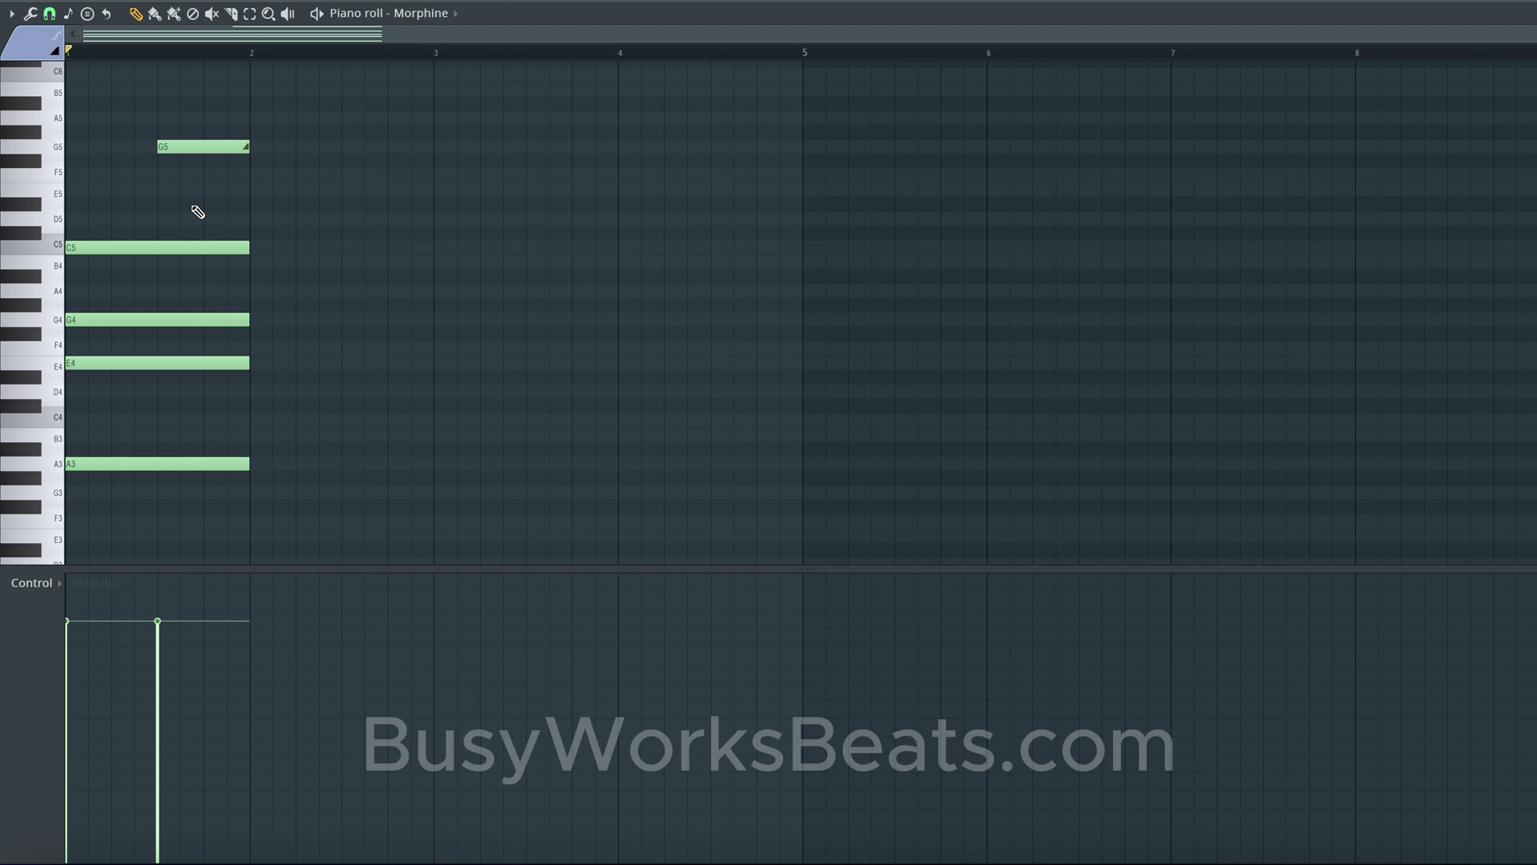
key(space)
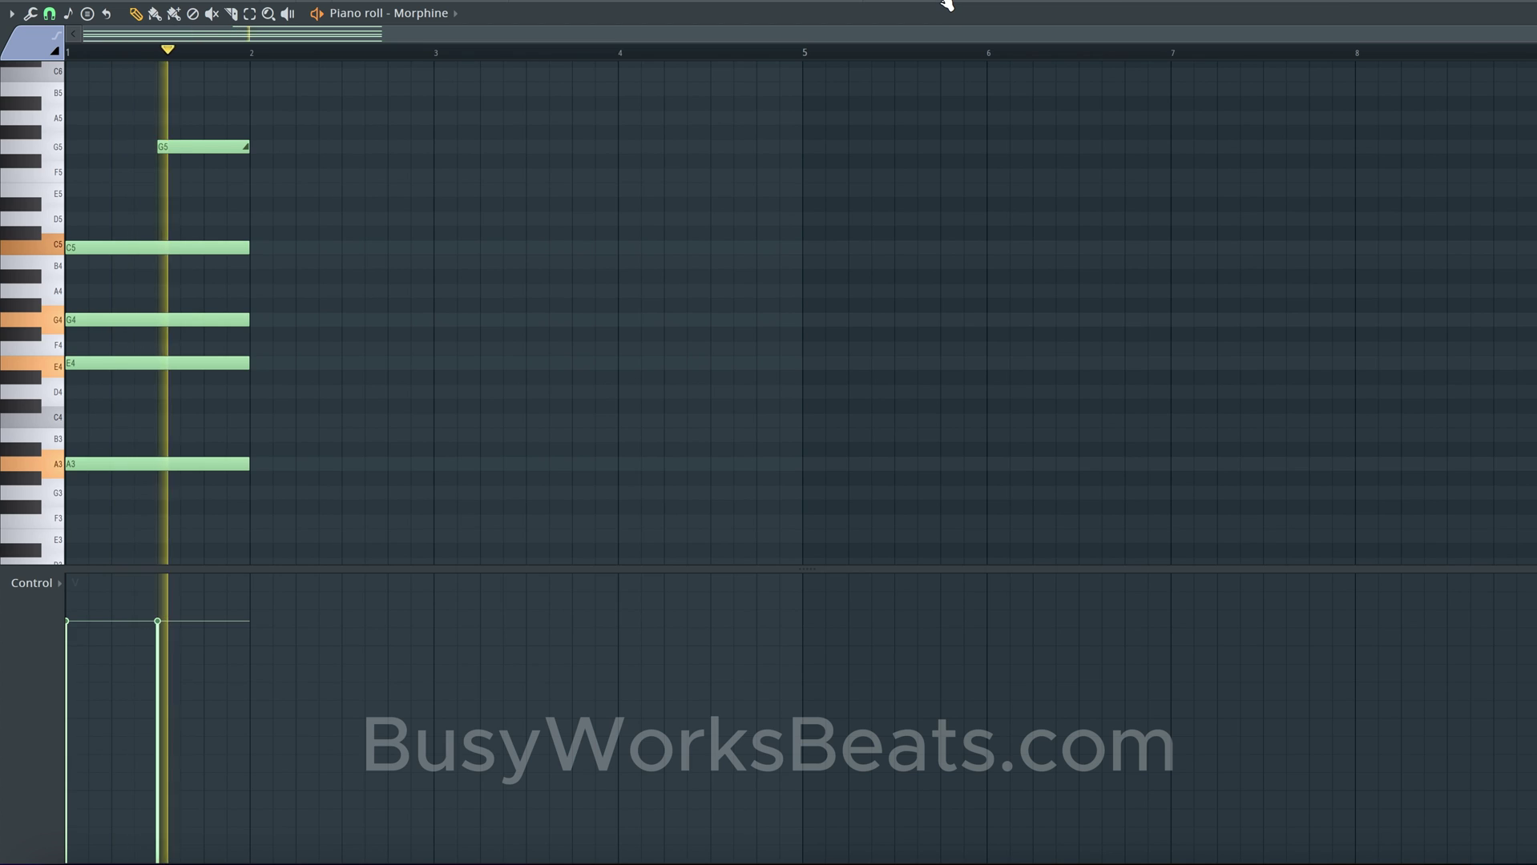
key(space)
Step: Copy the Morphine chord and slide notes to the first Keyscape channel and mute the Morphine channel
key(F6)
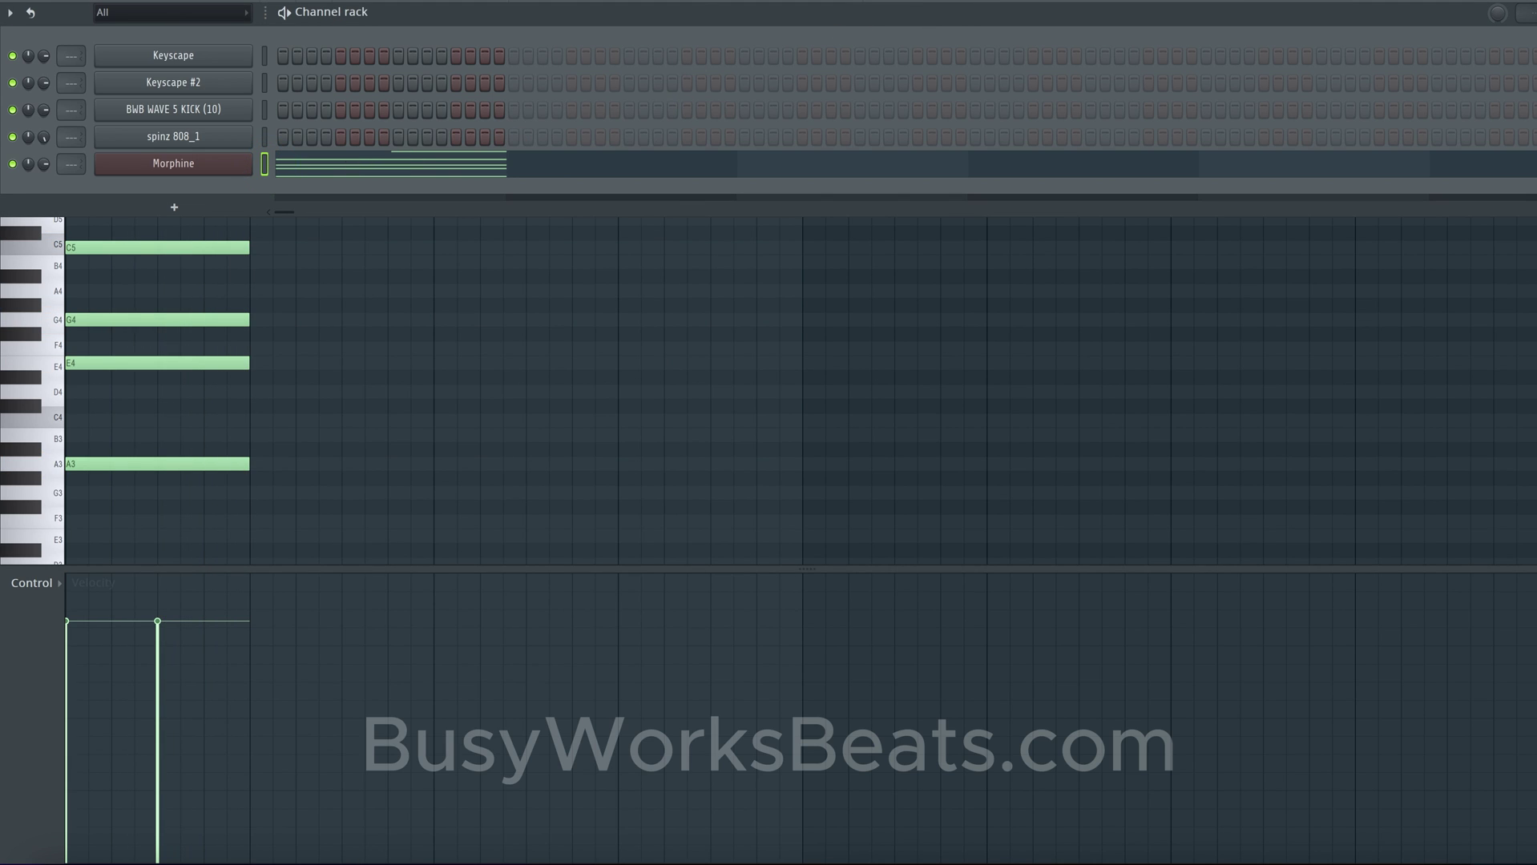
key(super+c)
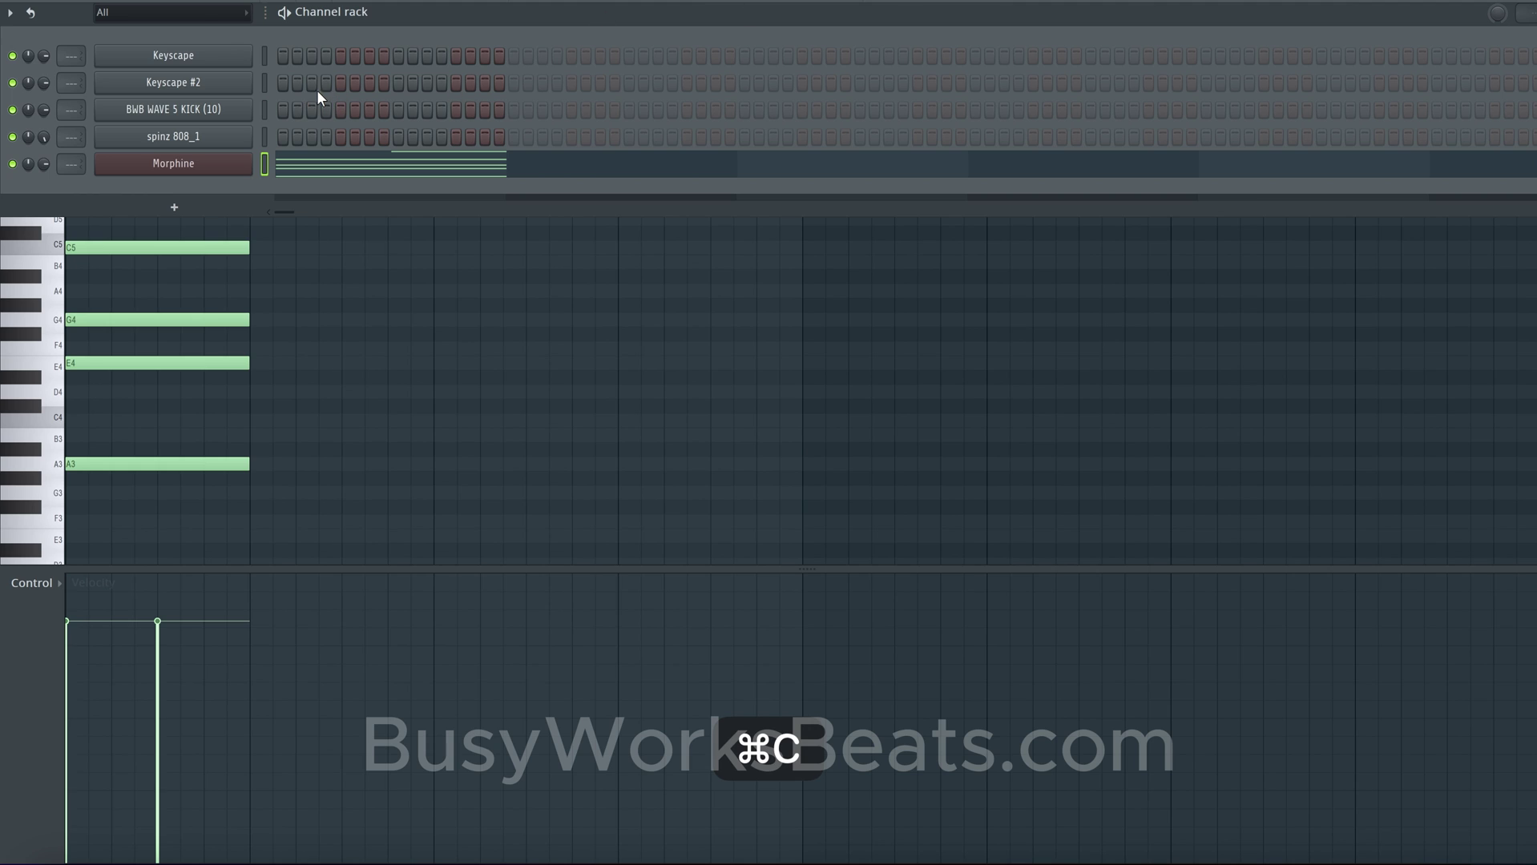
click(266, 56)
key(super+v)
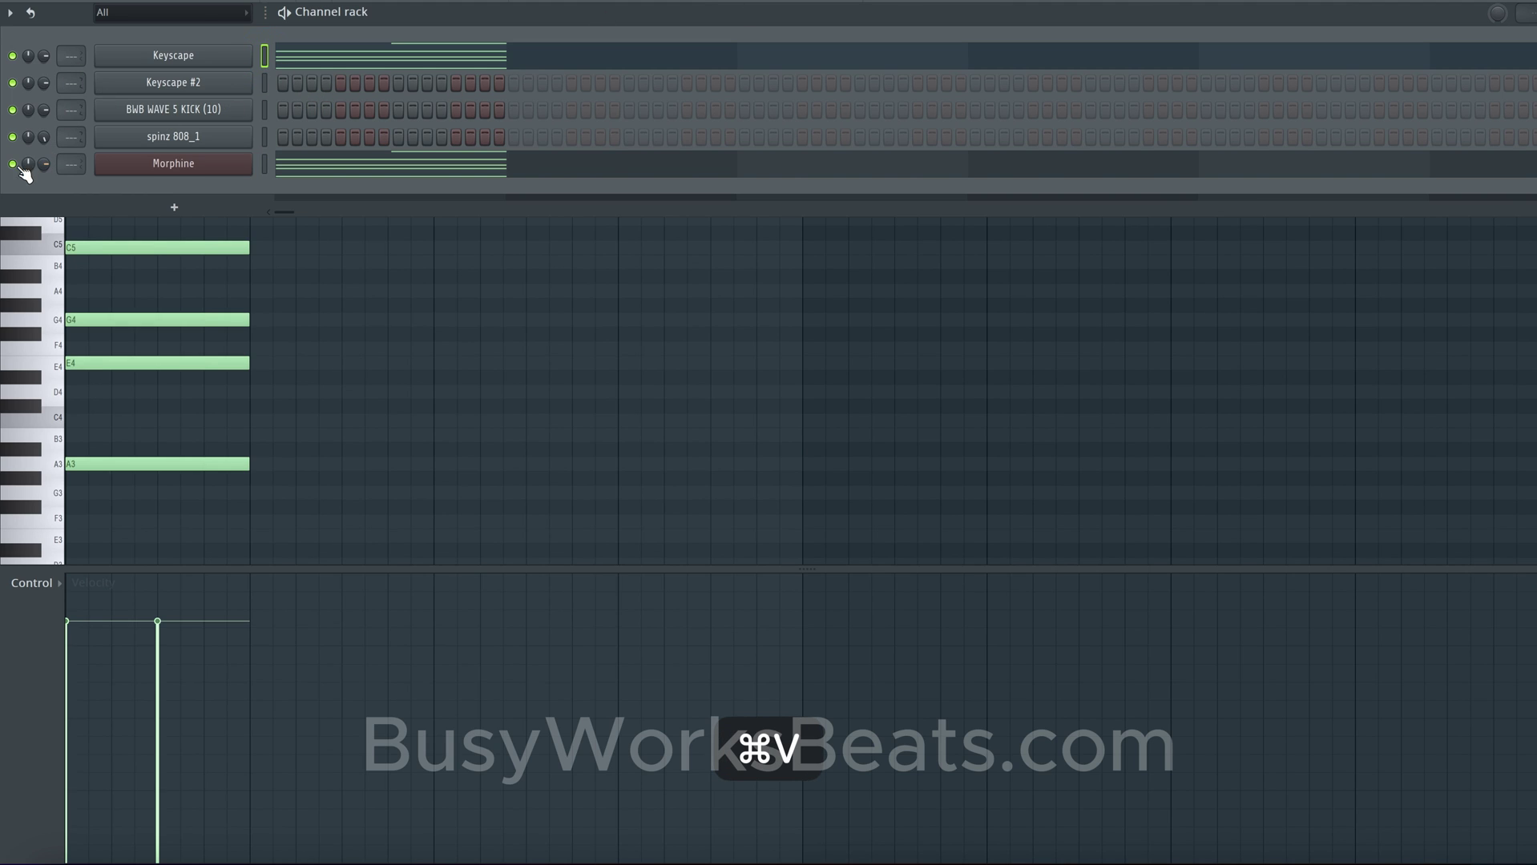
click(13, 164)
Step: Open the Keyscape channel's notes in the piano roll and close the Keyscape plugin window
click(292, 62)
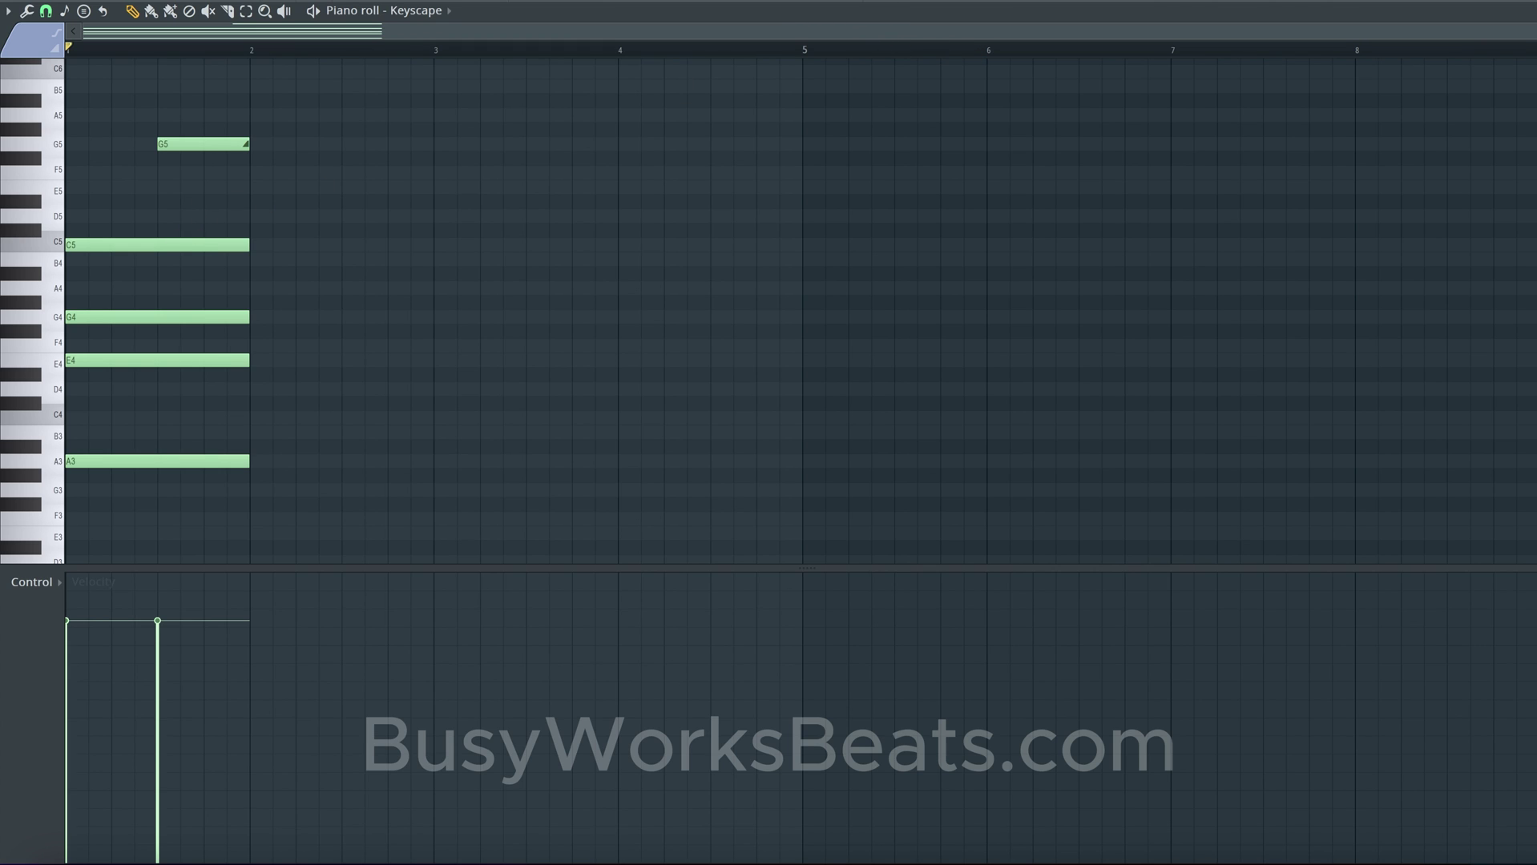
key(F6)
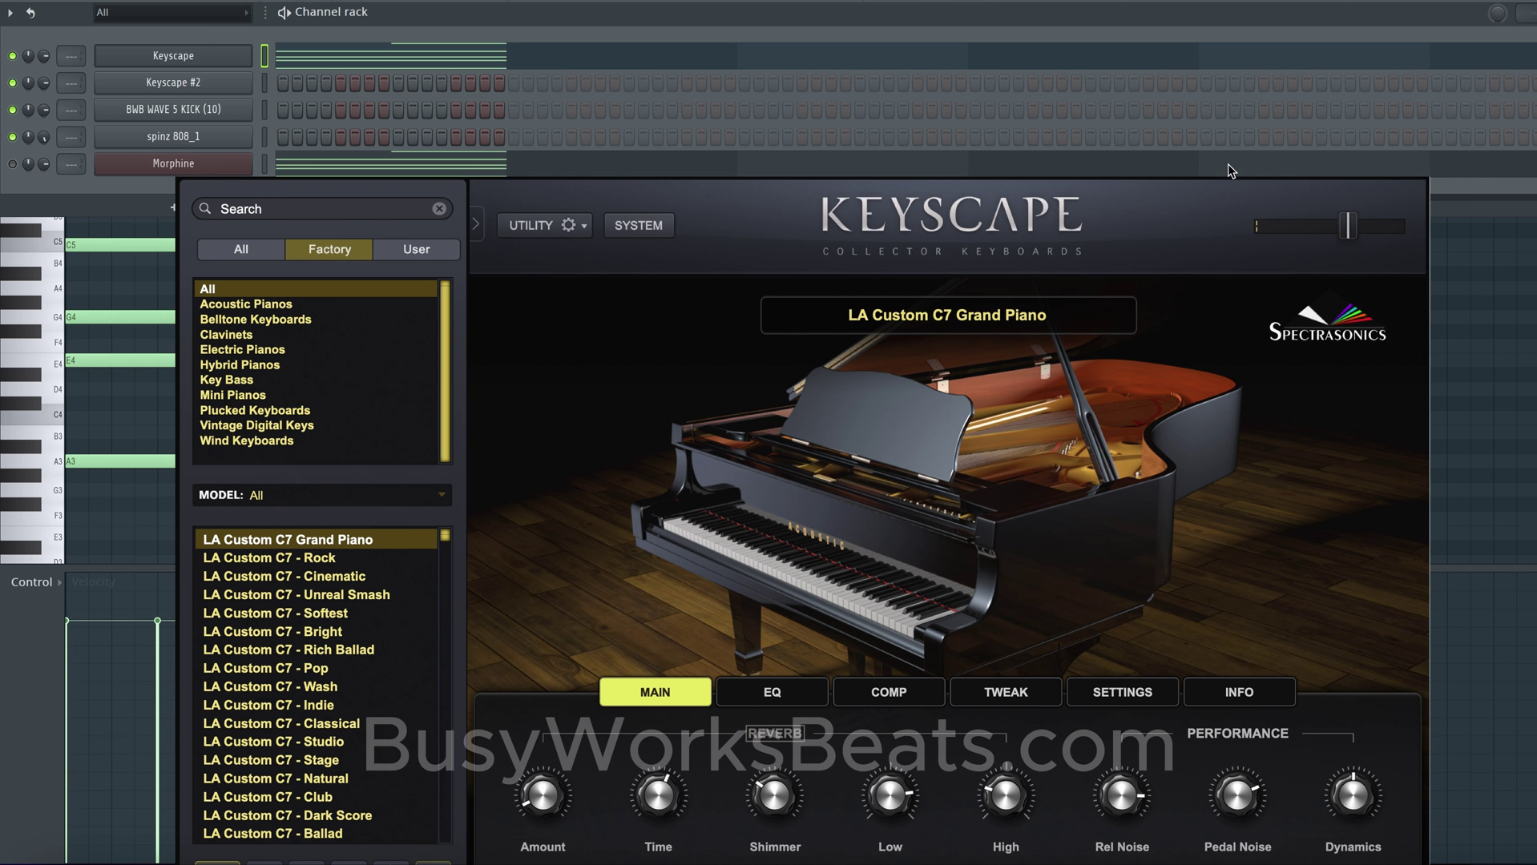
click(1424, 166)
key(F6)
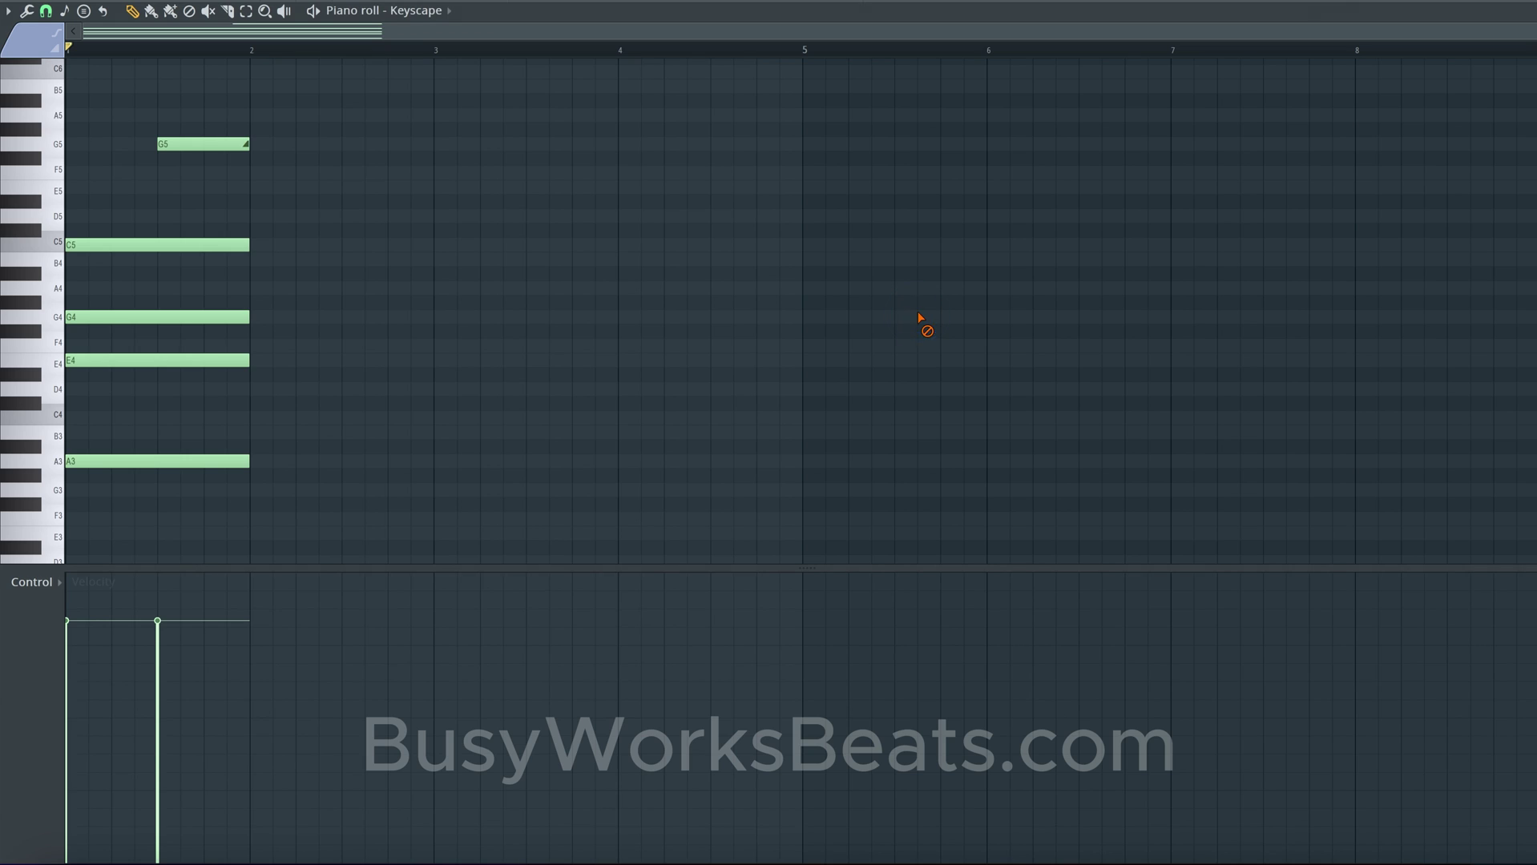
Step: Play the Keyscape chord to test the slide, highlighting the G5 slide note and clearing the selection
key(space)
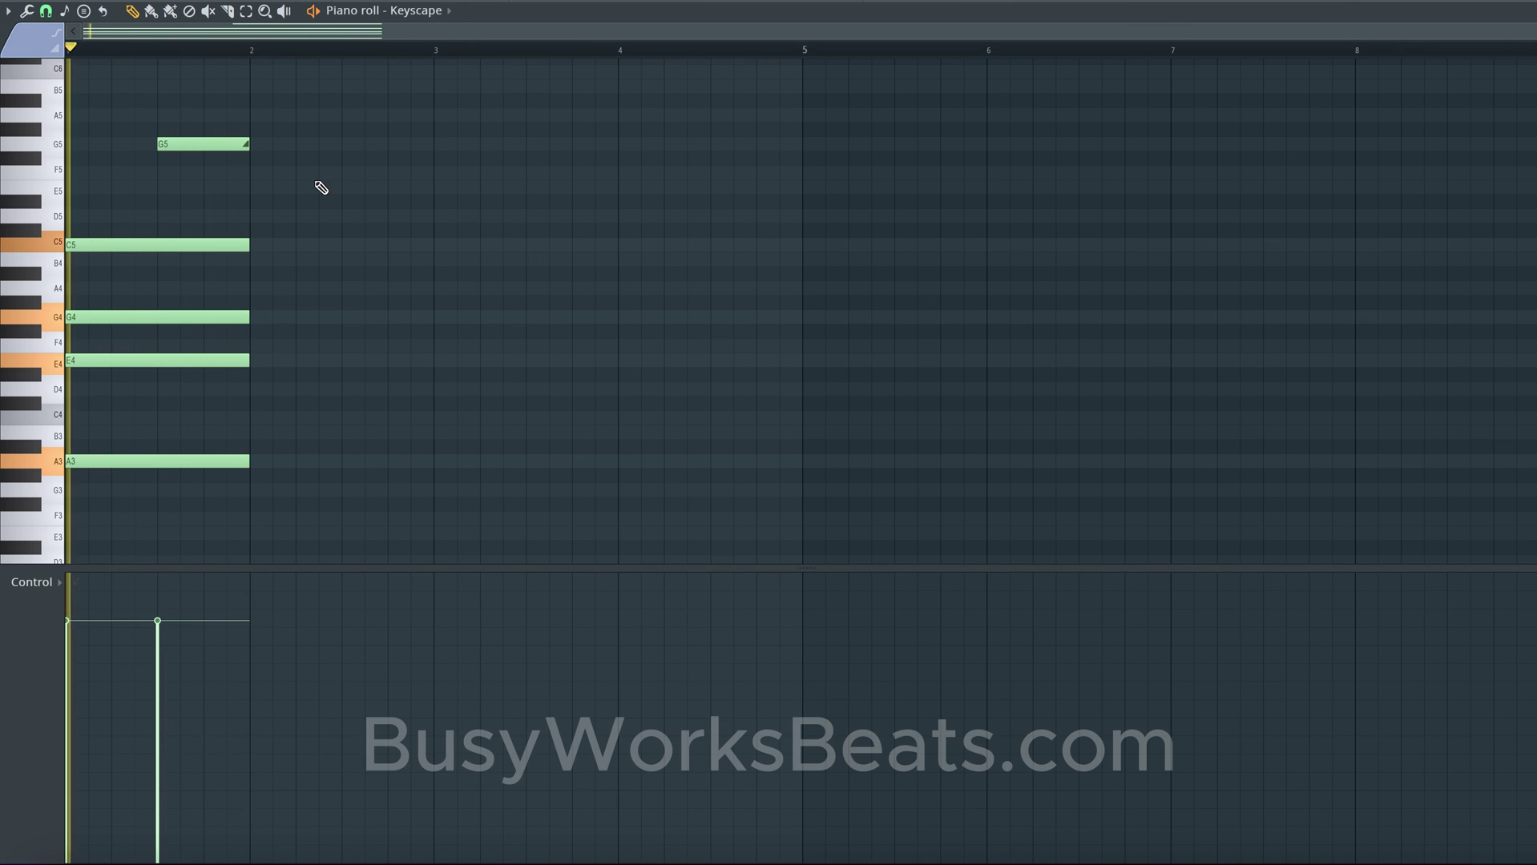
super+click(218, 145)
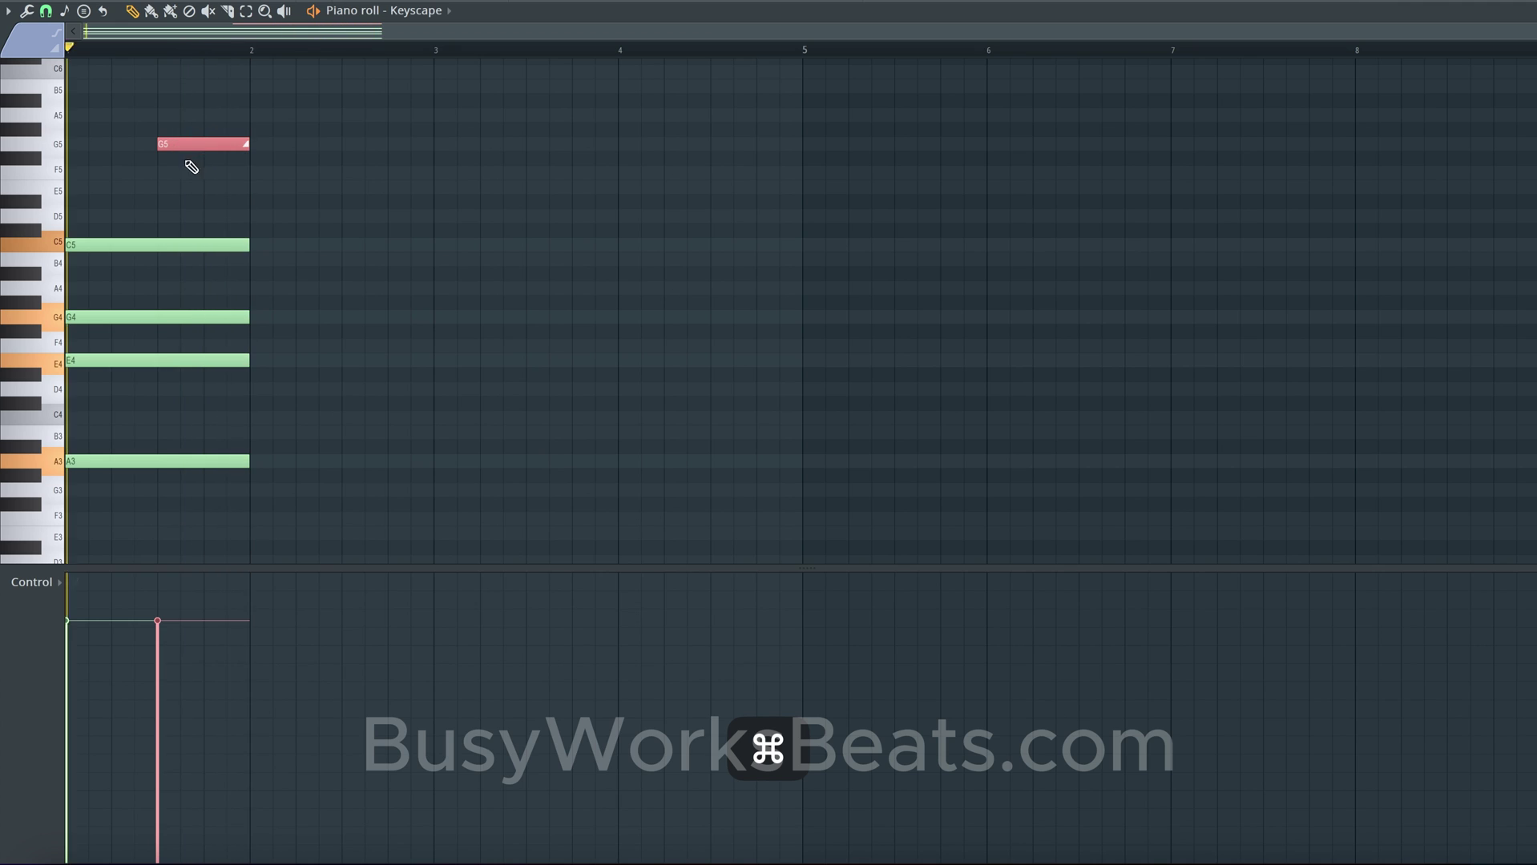
right_click(303, 210)
key(space)
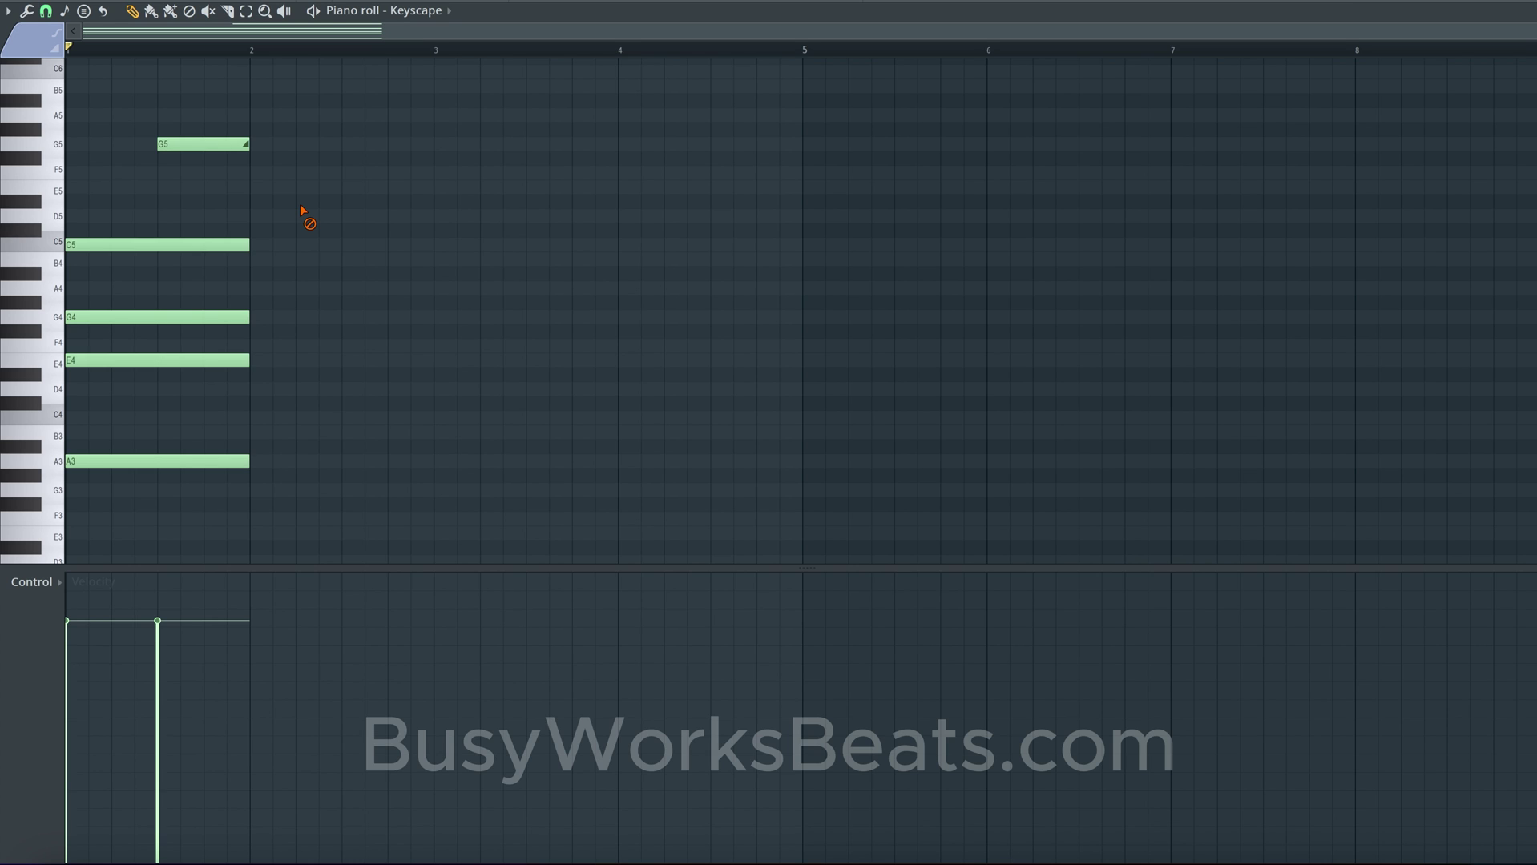
Step: Move ahead two patterns to the one with the spinz 808_1 notes and play it
key(F6)
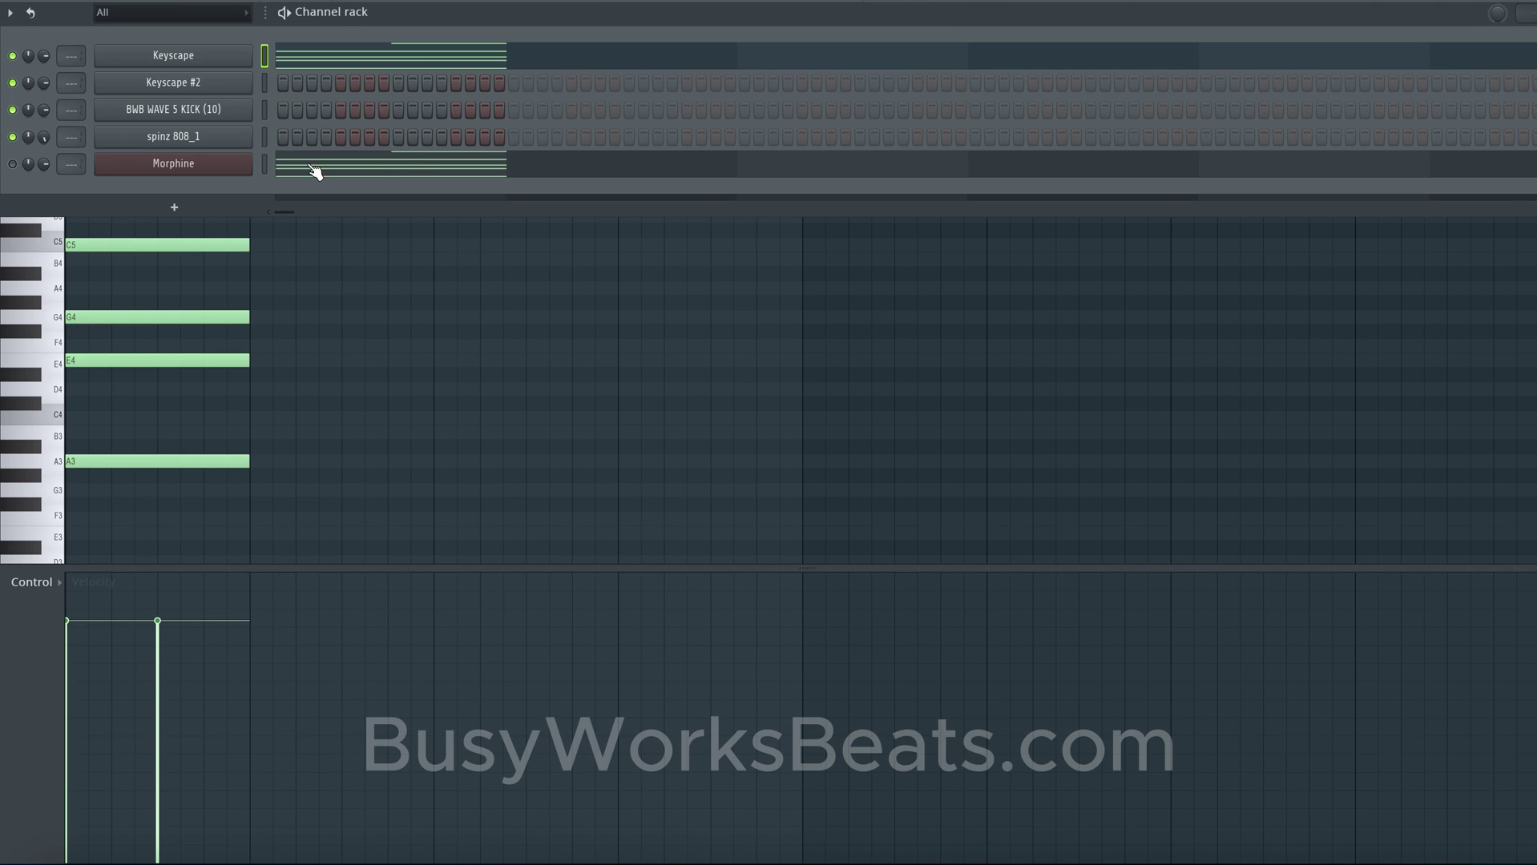
key(KP_Add)
key(KP_Add)
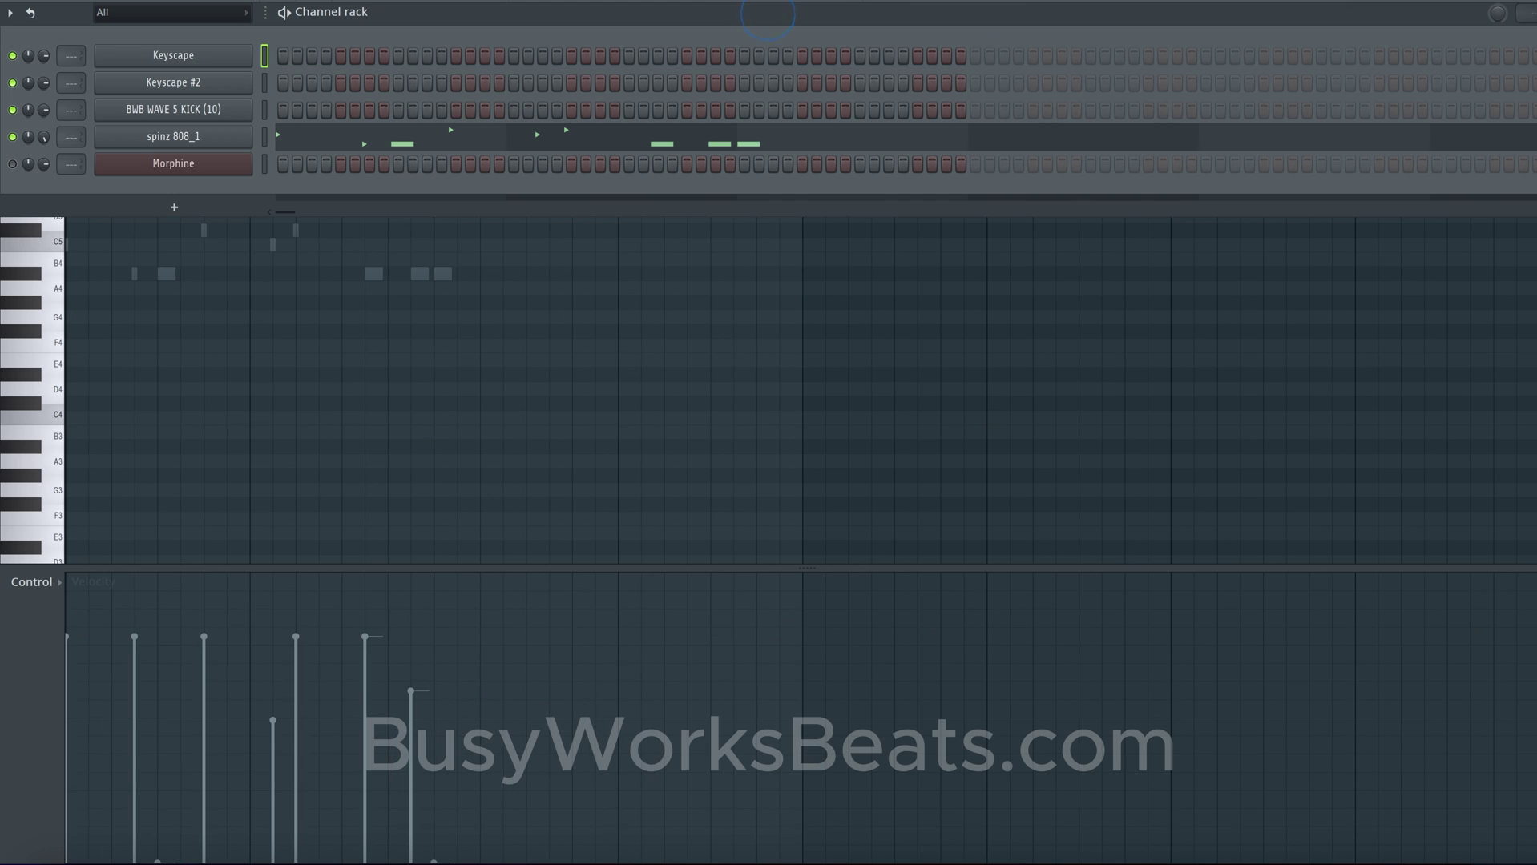
key(space)
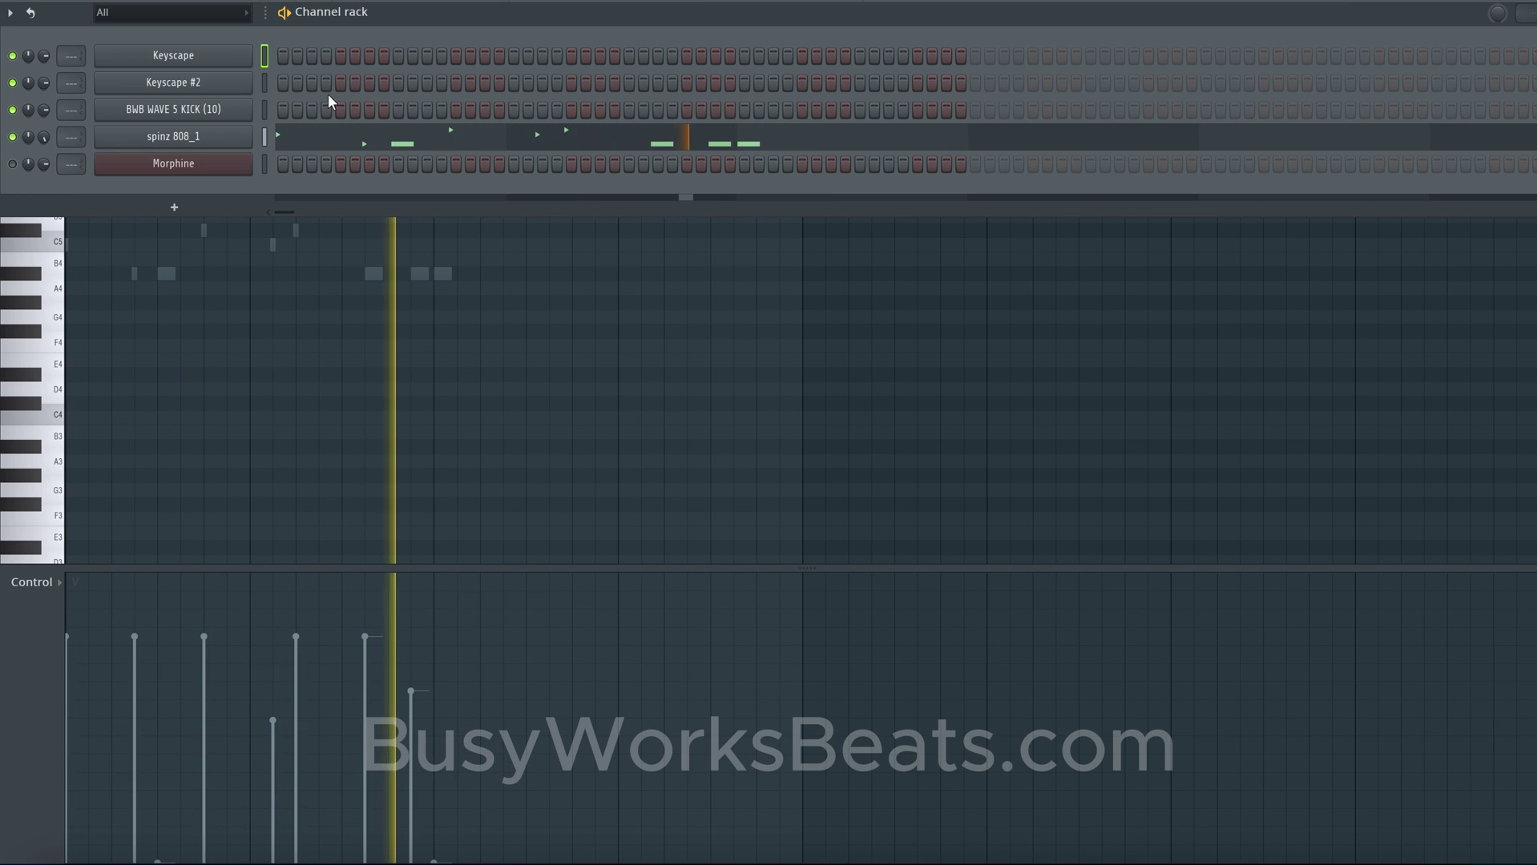
key(space)
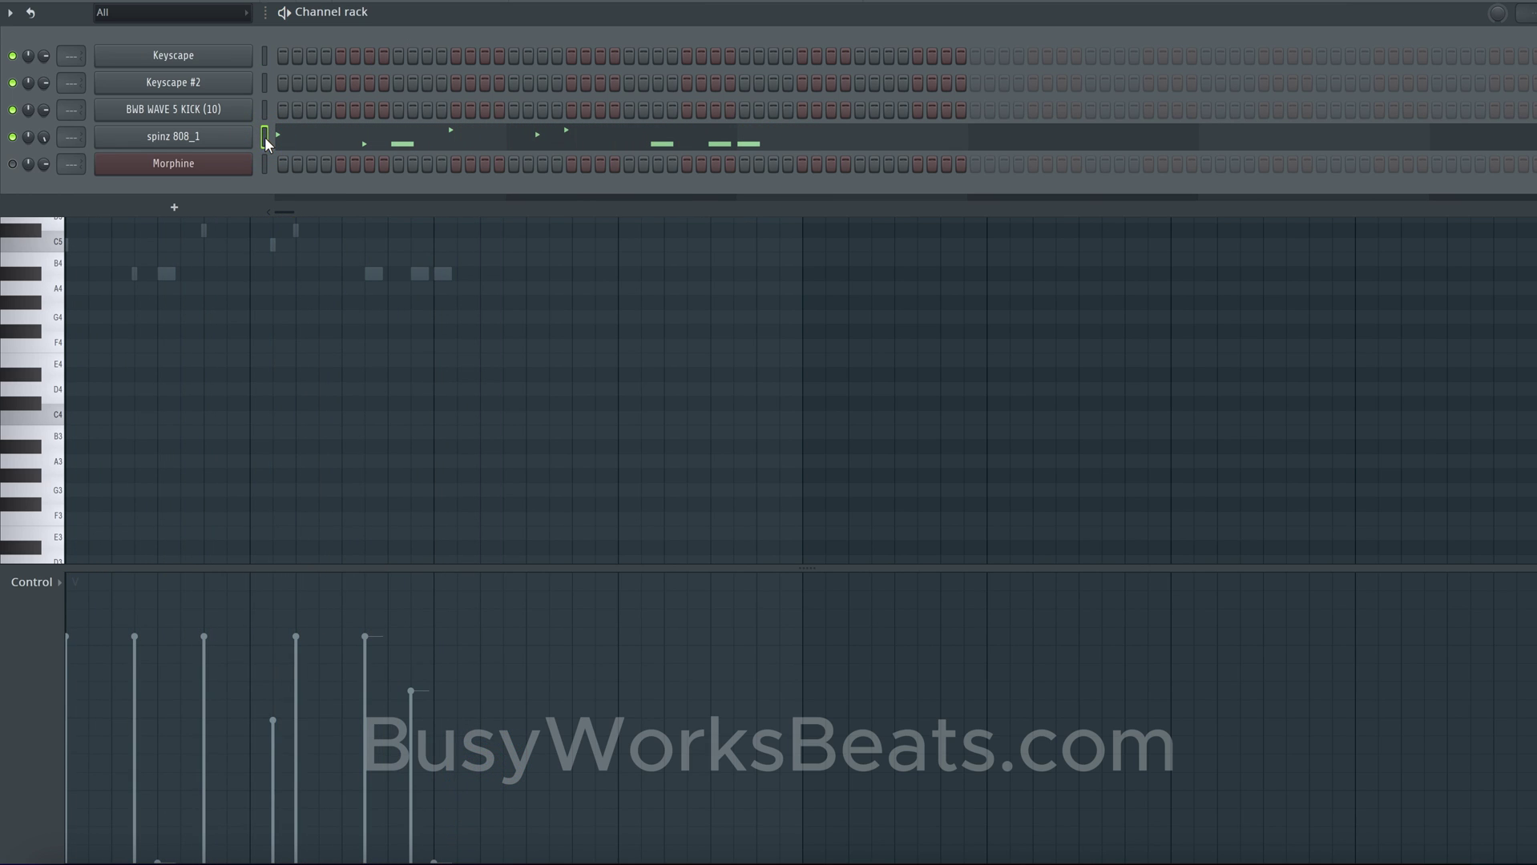
Step: Copy the spinz 808_1 notes to the BWB WAVE 5 KICK (10) channel and mute spinz 808_1
key(super+c)
key(super+c)
key(super+c)
click(264, 110)
key(super+v)
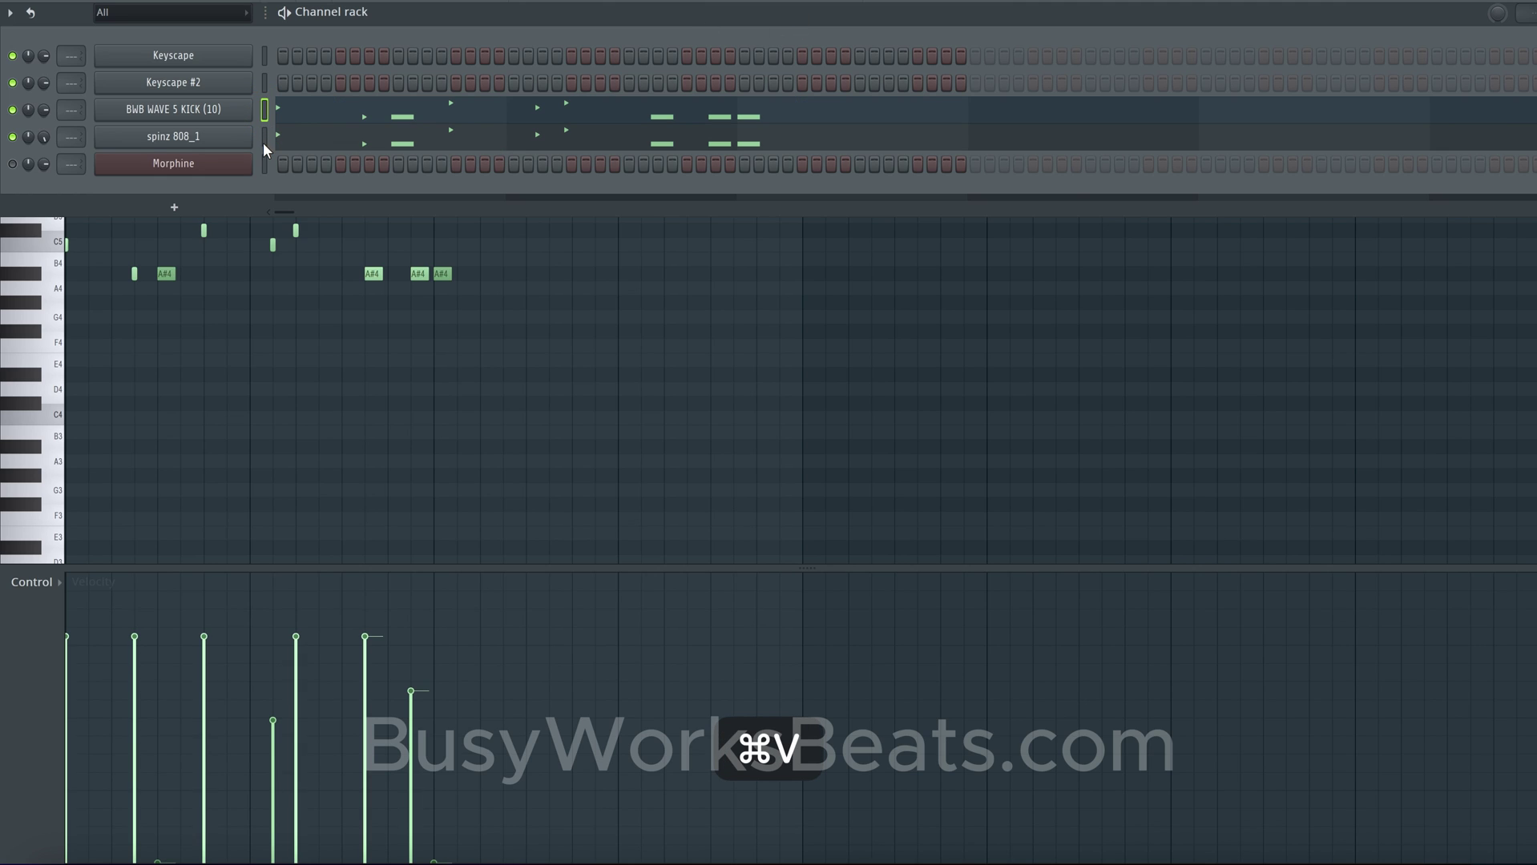
click(12, 137)
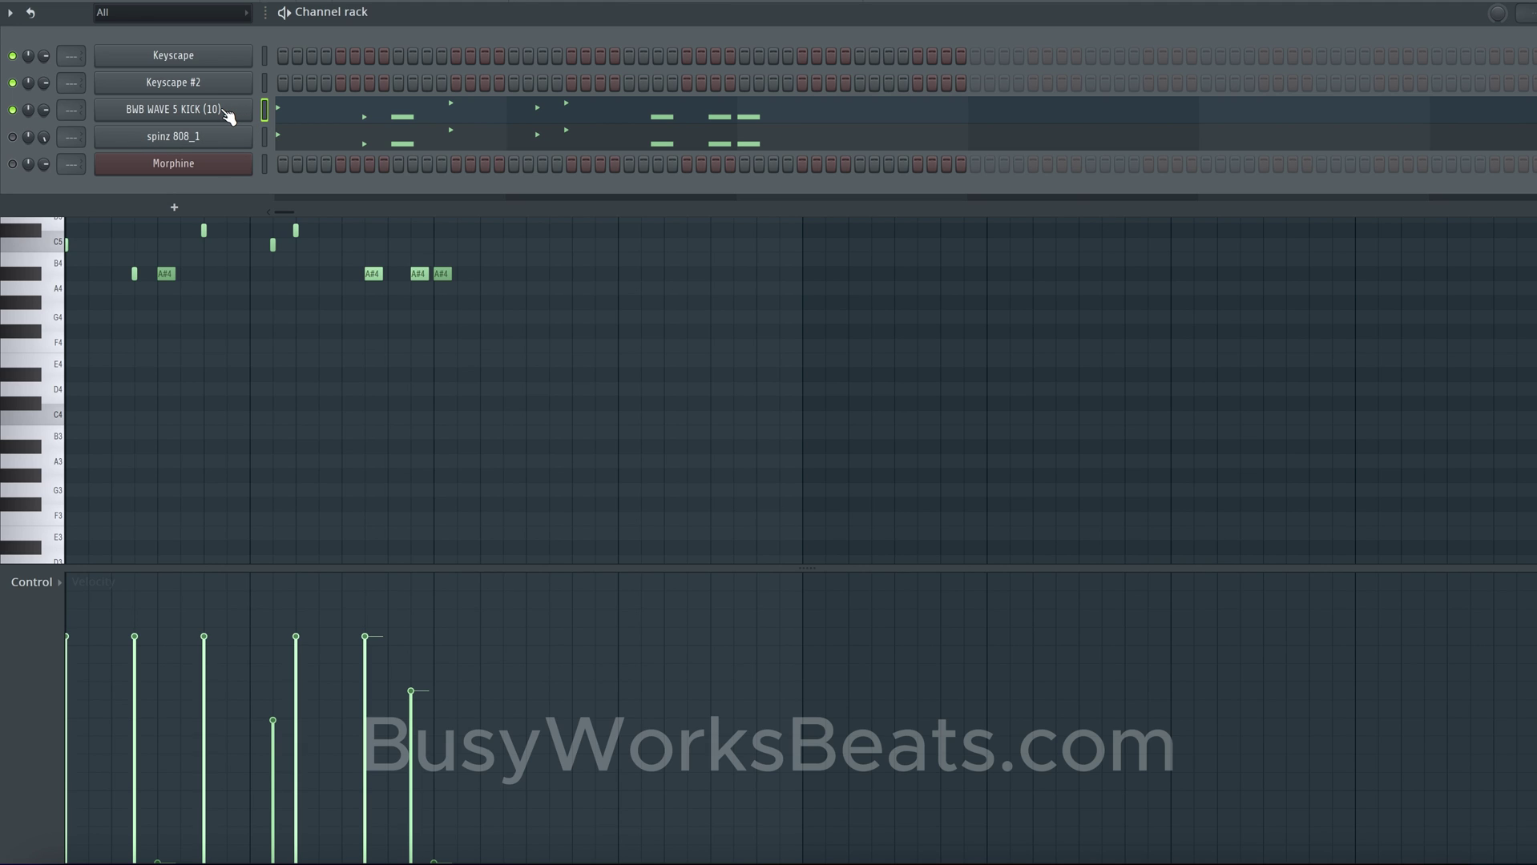
Step: Open the BWB WAVE 5 KICK (10) notes in the piano roll and bring up the limiter / transposer
click(224, 113)
click(324, 101)
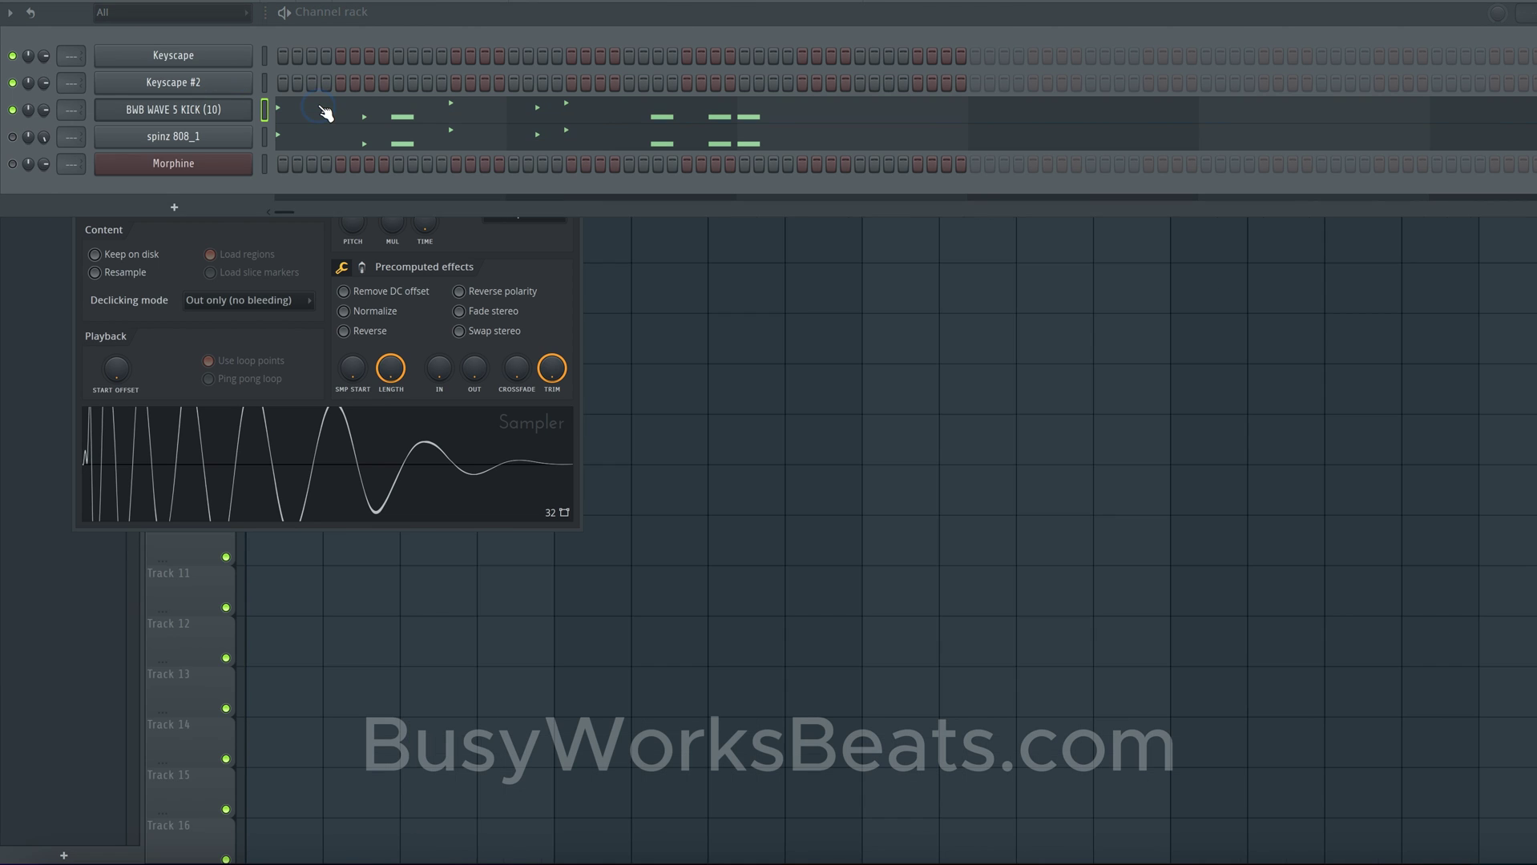
click(325, 104)
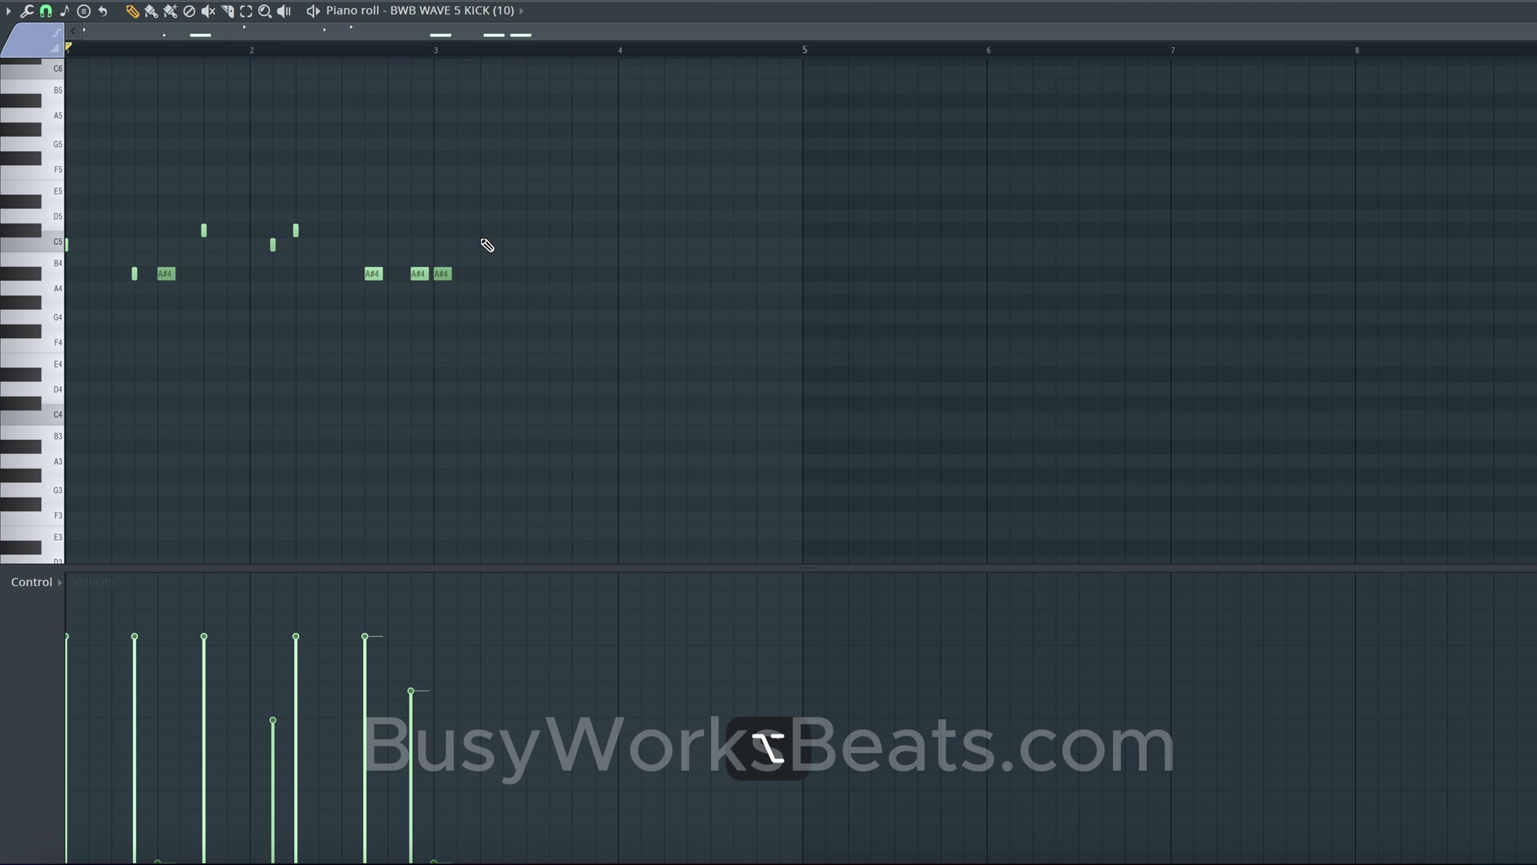
key(alt+k)
Step: Look through the limiter's key and scale choices, leaving the key at C with no scale restriction
click(697, 324)
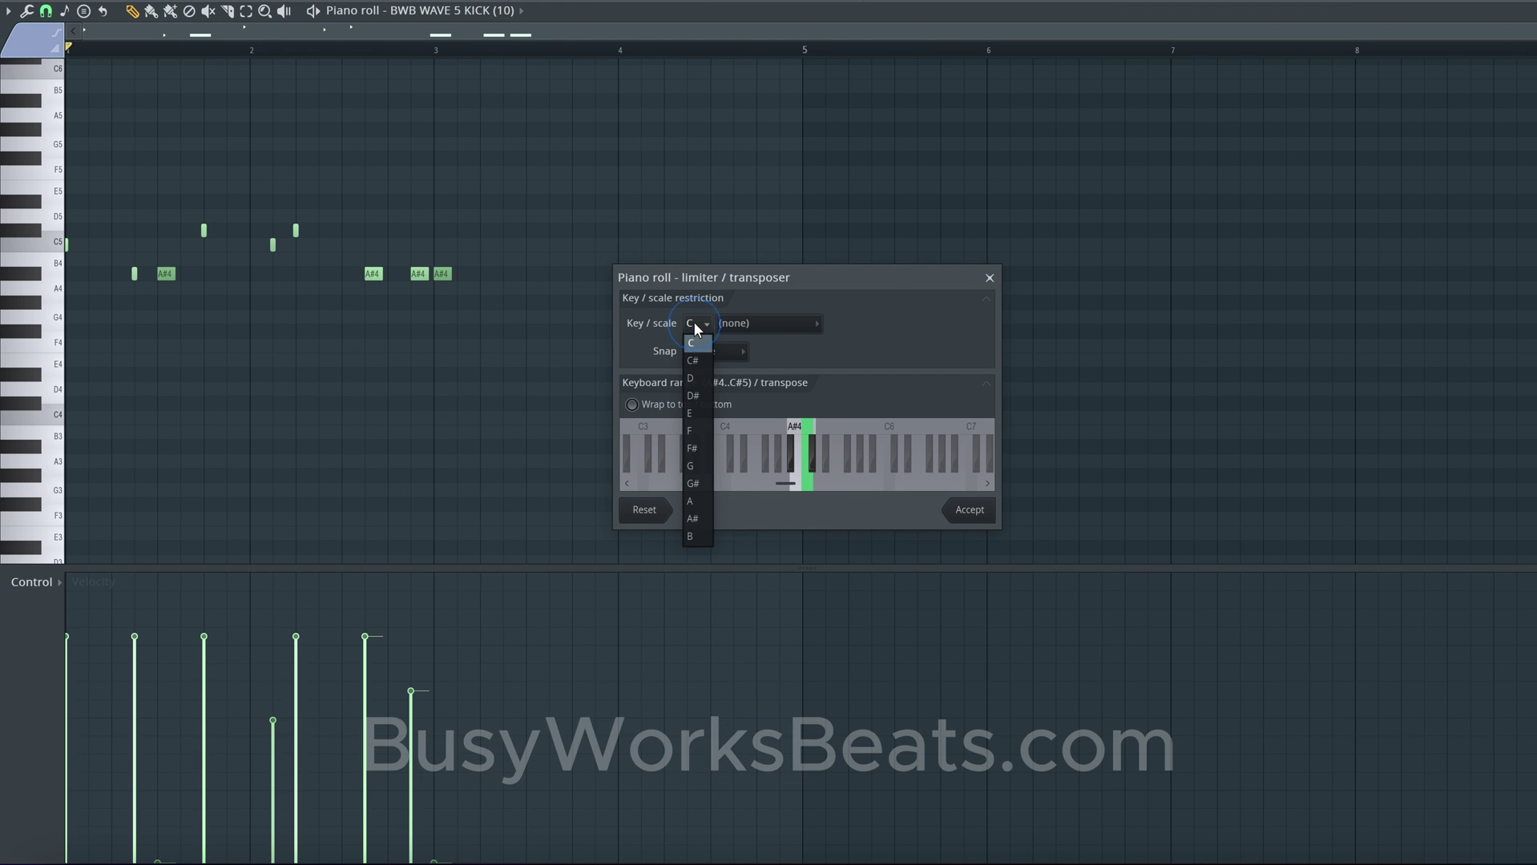
click(700, 345)
click(765, 324)
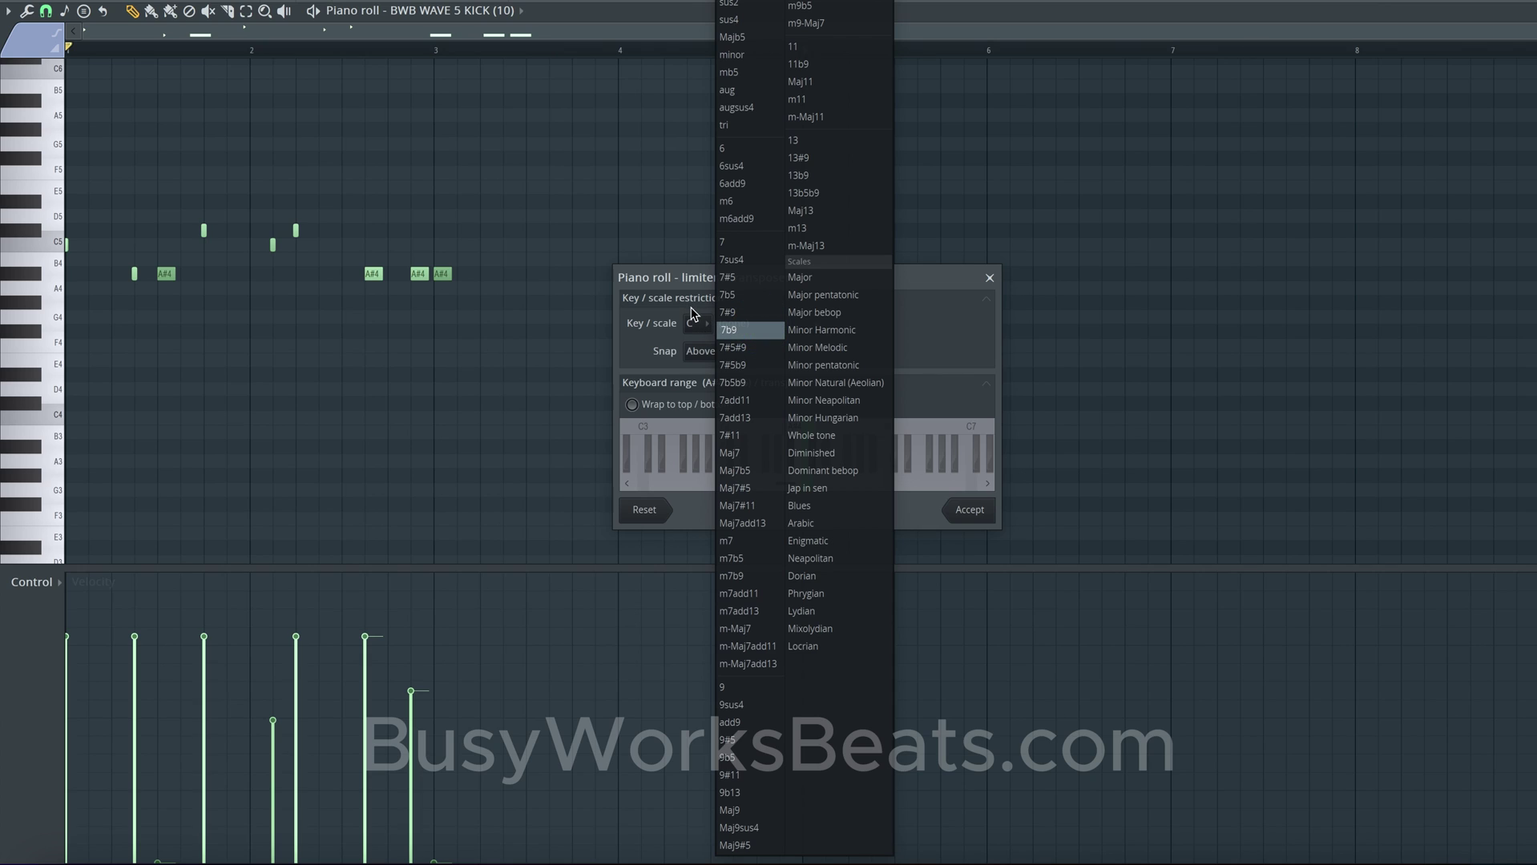
click(941, 304)
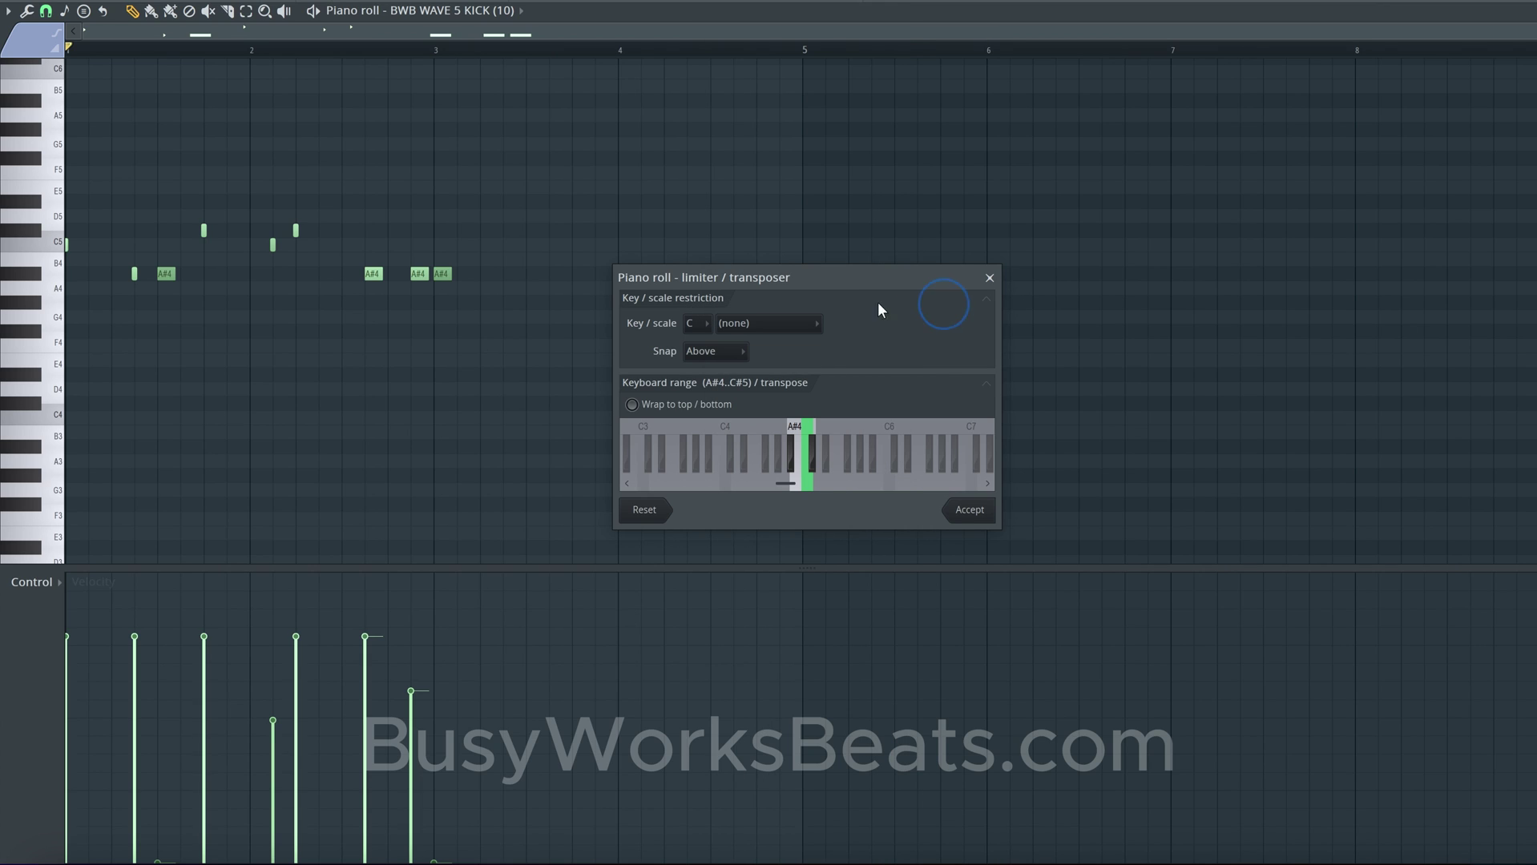
click(774, 325)
click(927, 312)
Step: Try different keyboard ranges and a -1 transpose on the kick notes in the limiter
click(825, 429)
click(825, 430)
click(802, 437)
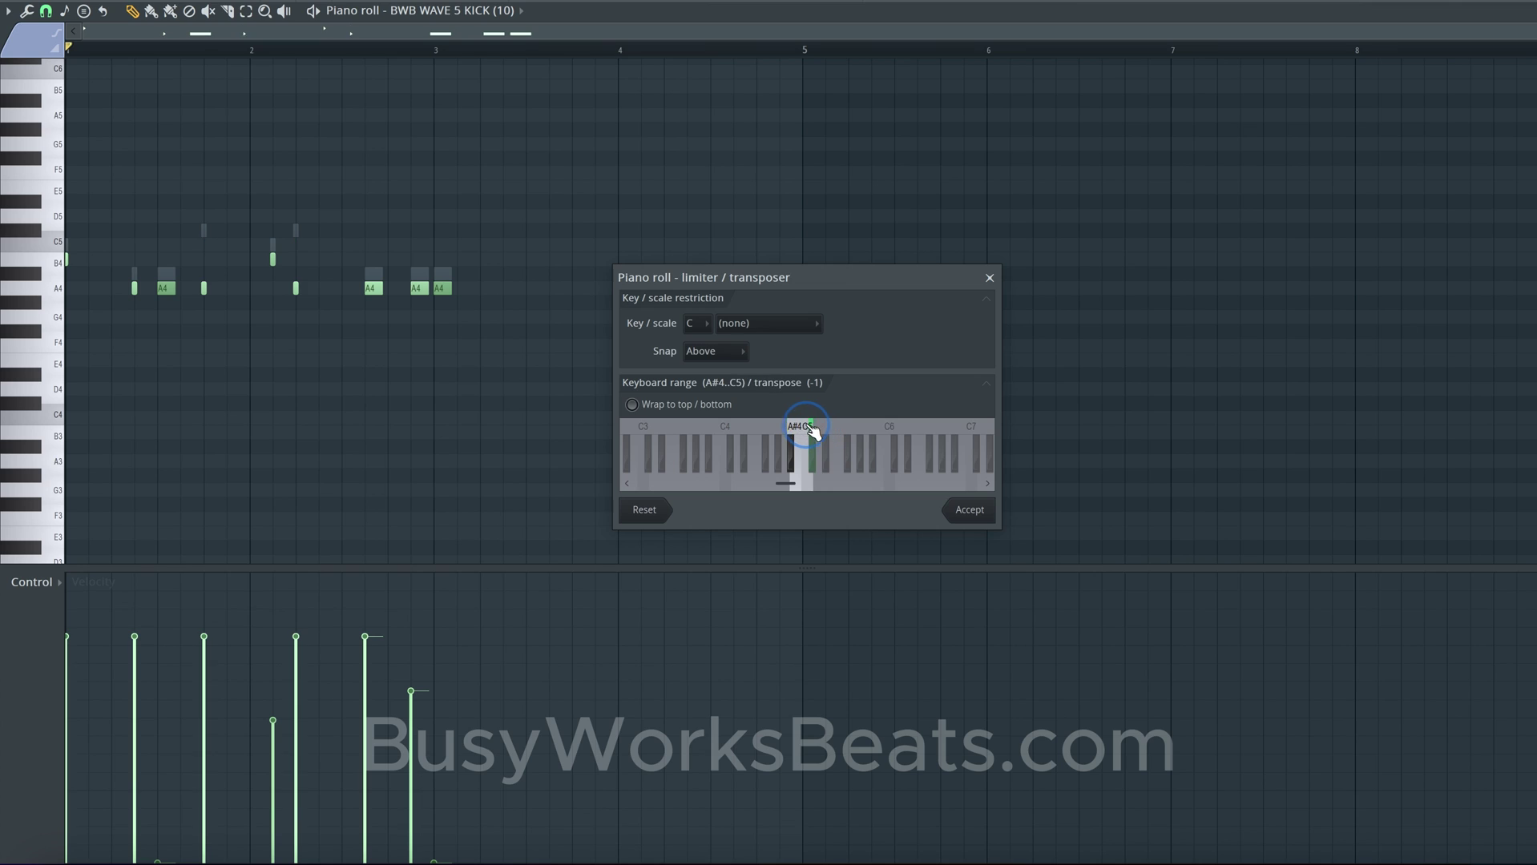
click(812, 430)
click(814, 433)
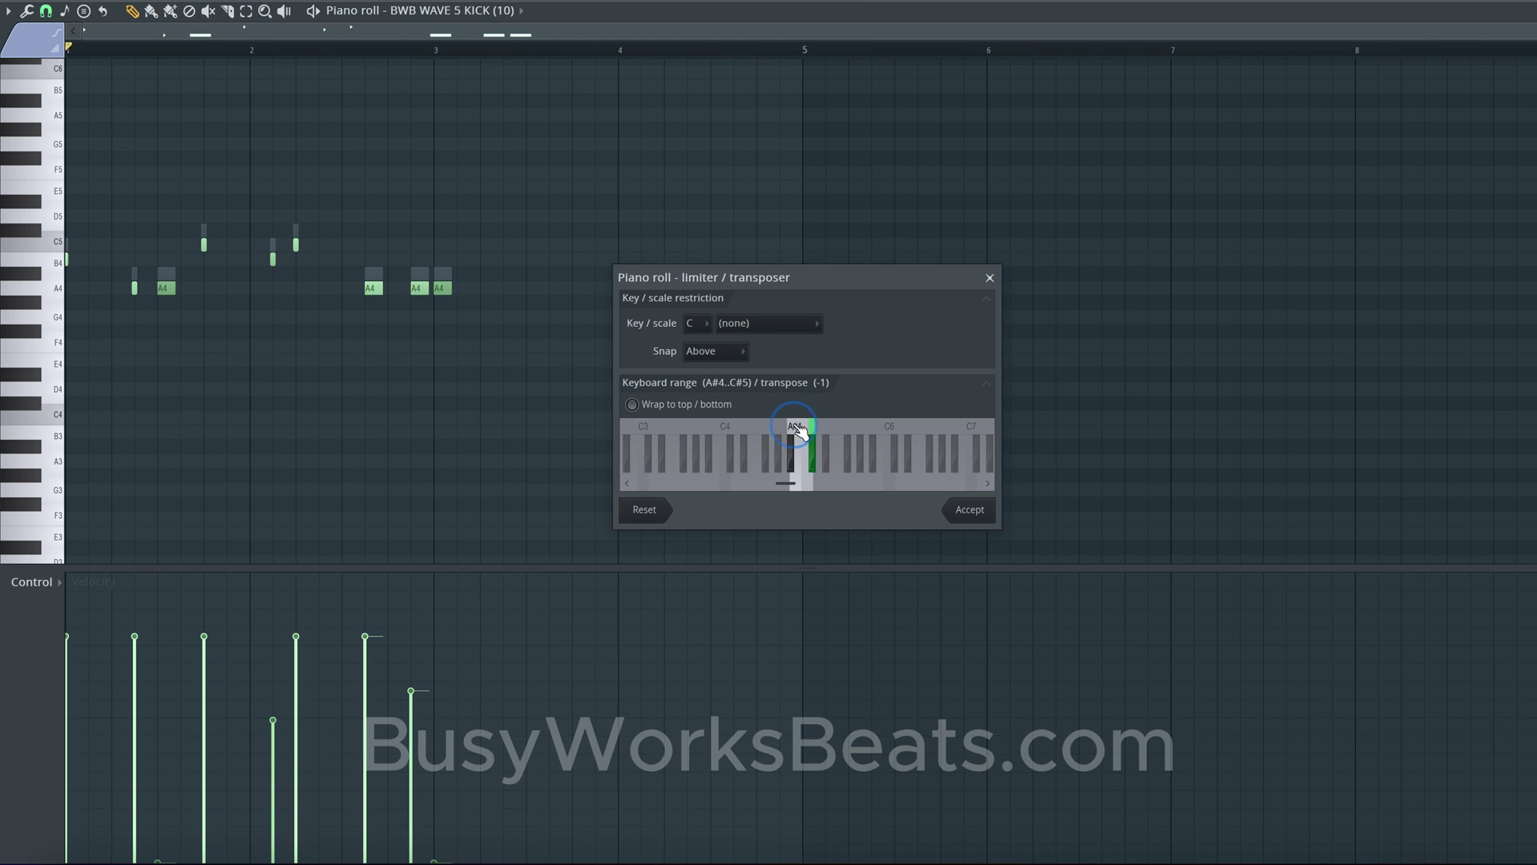
click(816, 433)
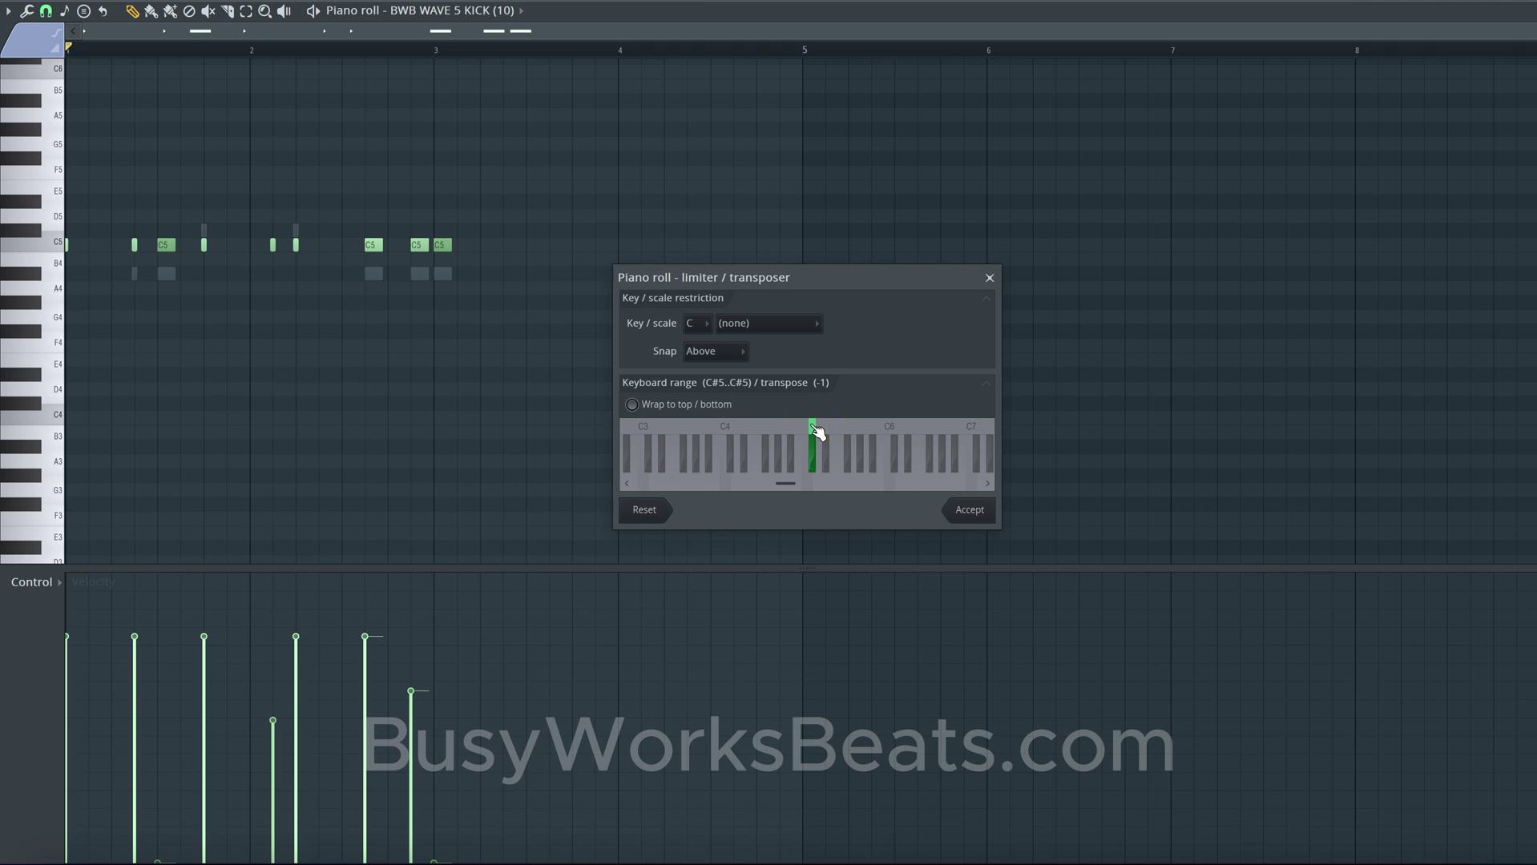
click(811, 428)
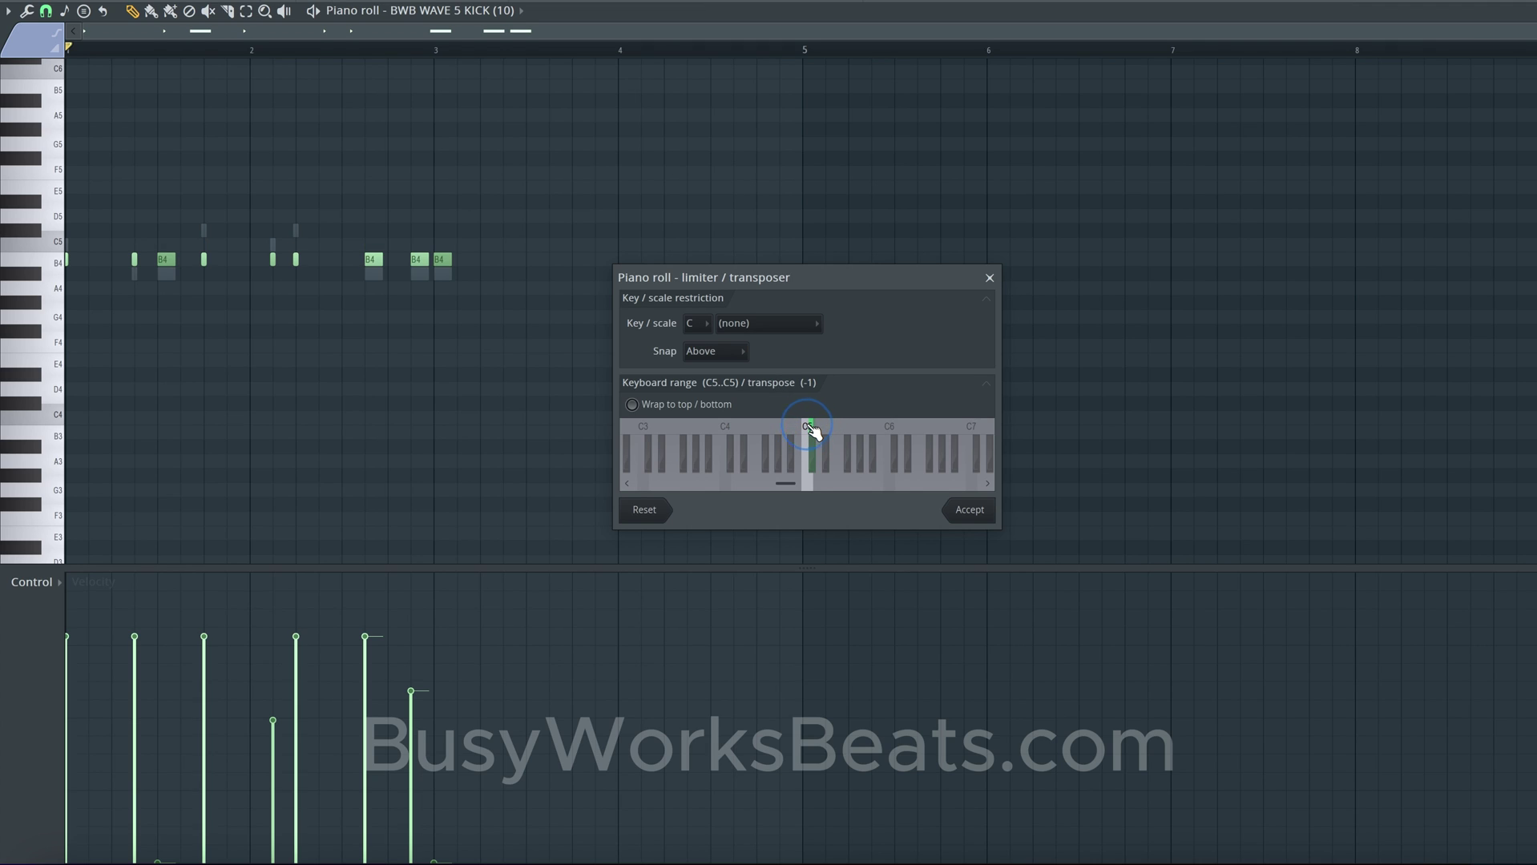
click(810, 428)
Step: Restrict the kick notes' keyboard range to C5 only, accept it, and play the pattern
click(811, 430)
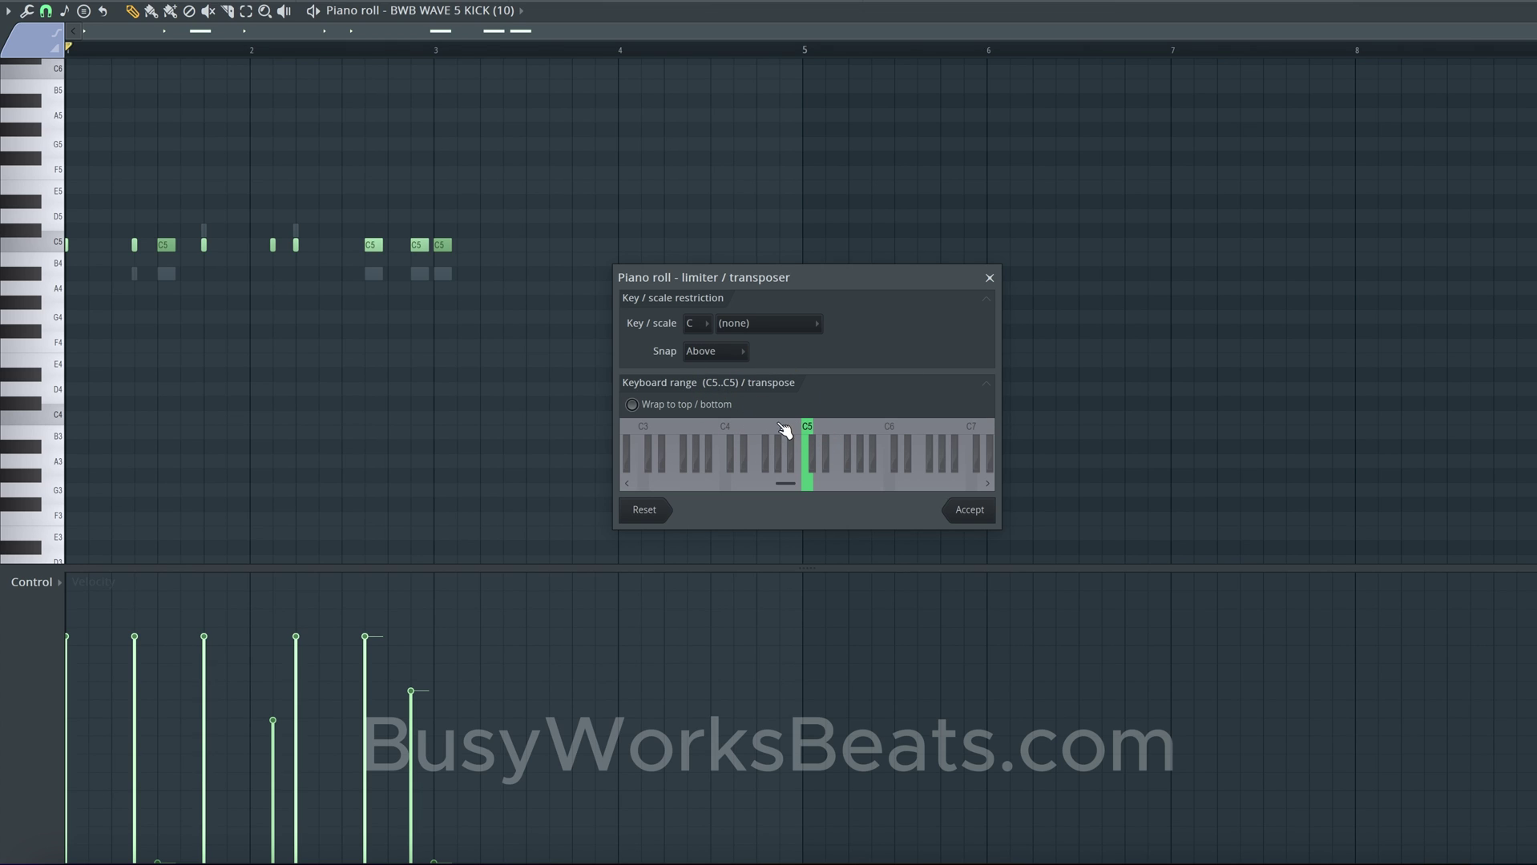
click(738, 427)
drag(737, 428, 809, 443)
click(970, 510)
key(space)
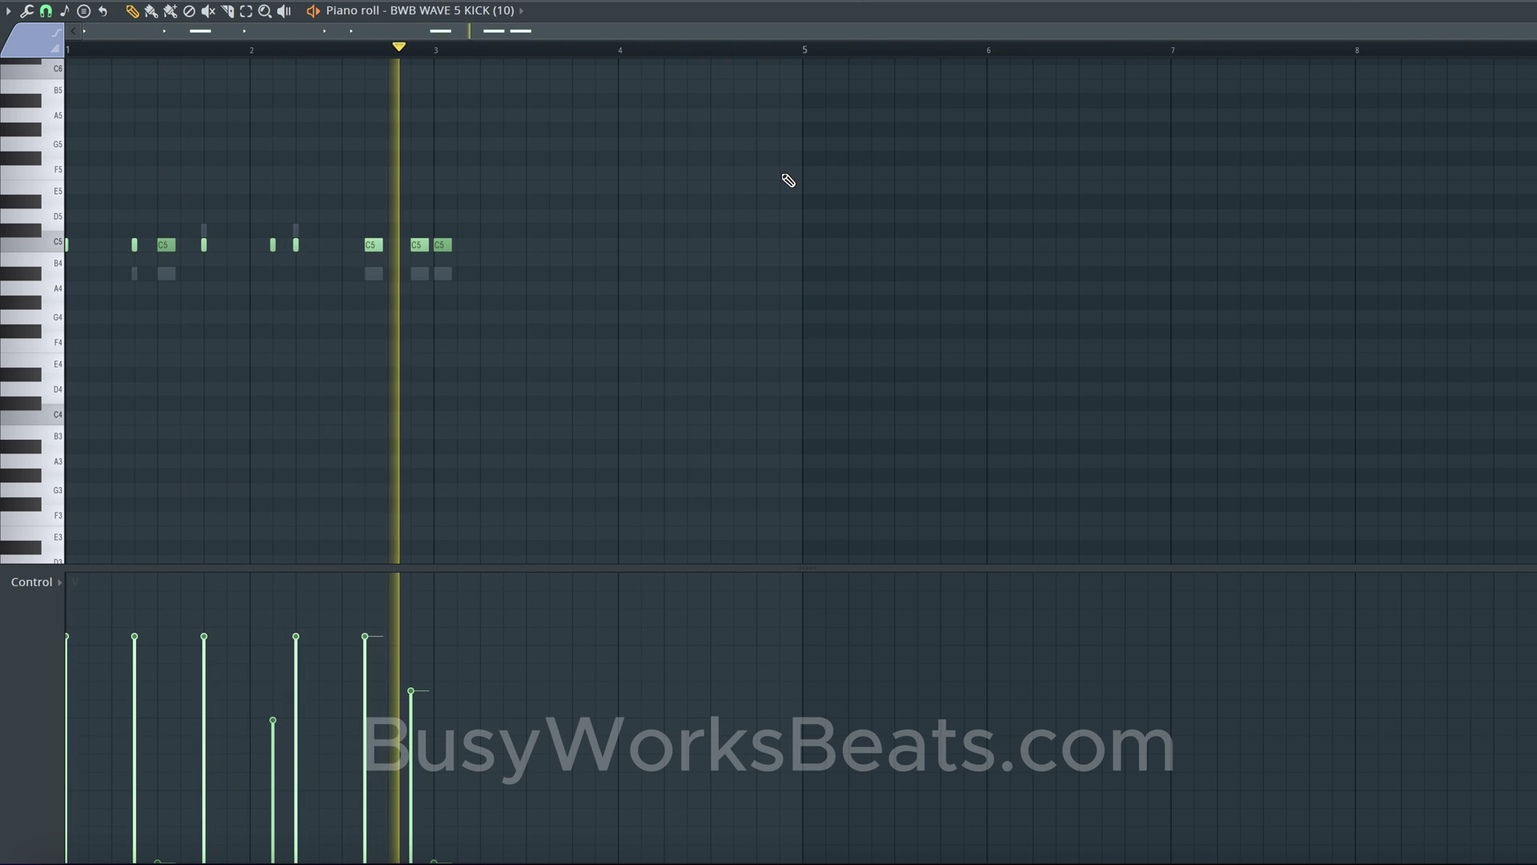
key(space)
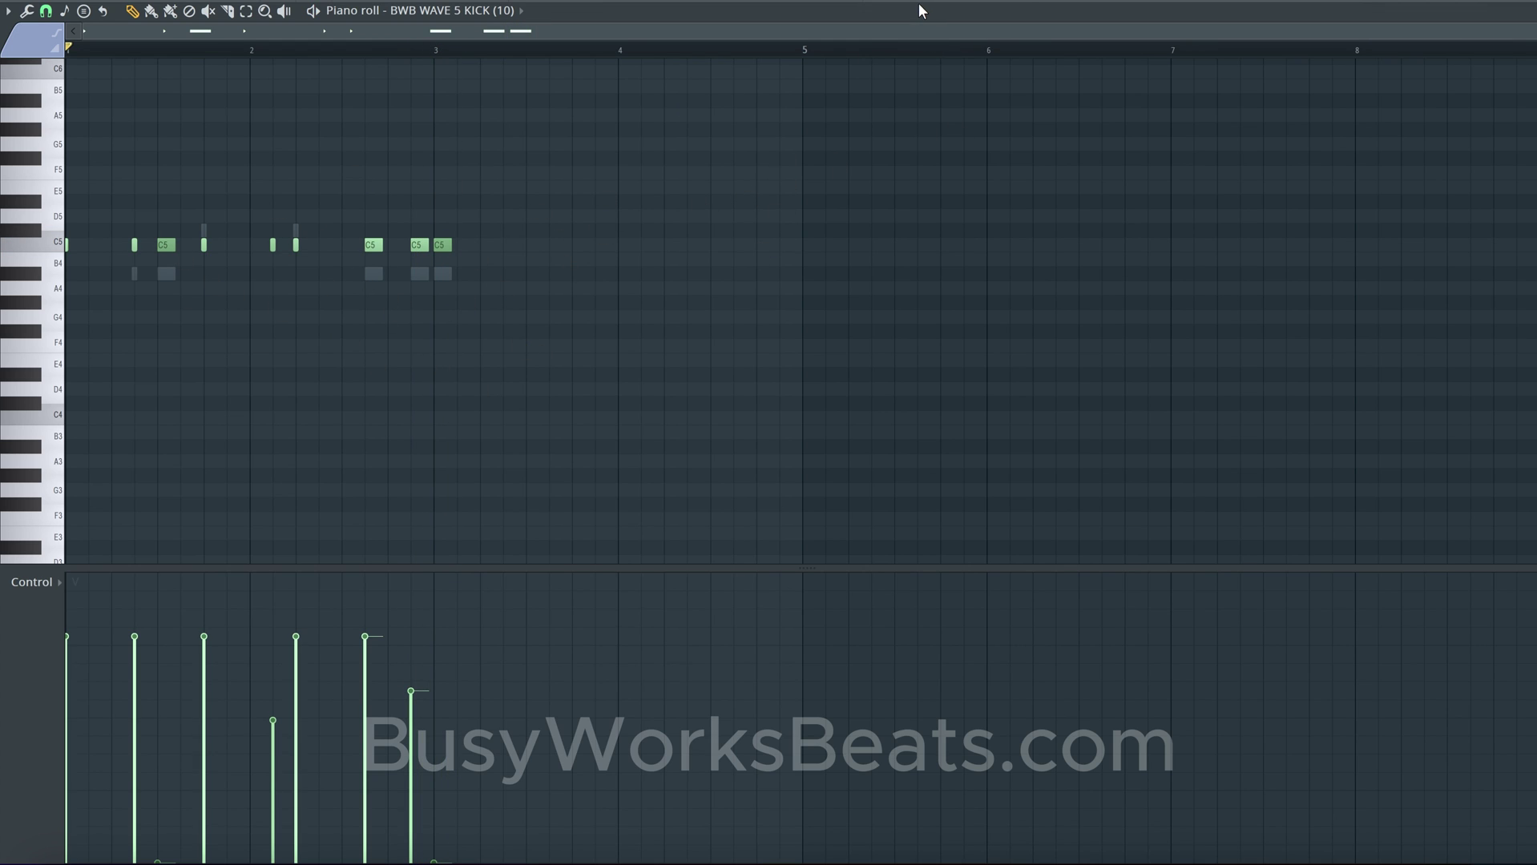
Step: Undo the C5 restriction, play the kick at its original pitches, and redo the restriction
key(super+z)
key(space)
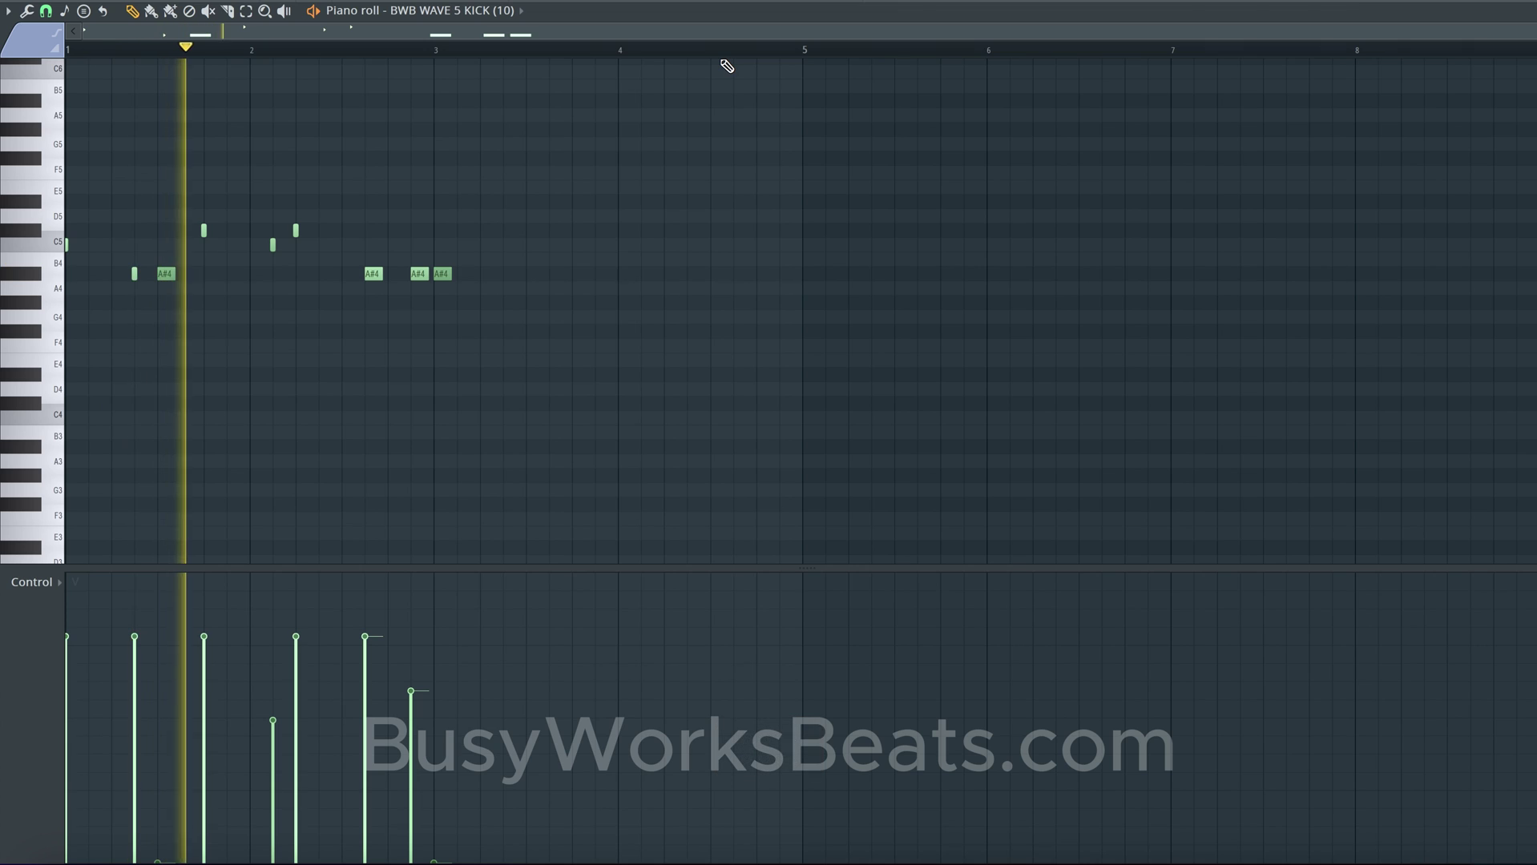
key(space)
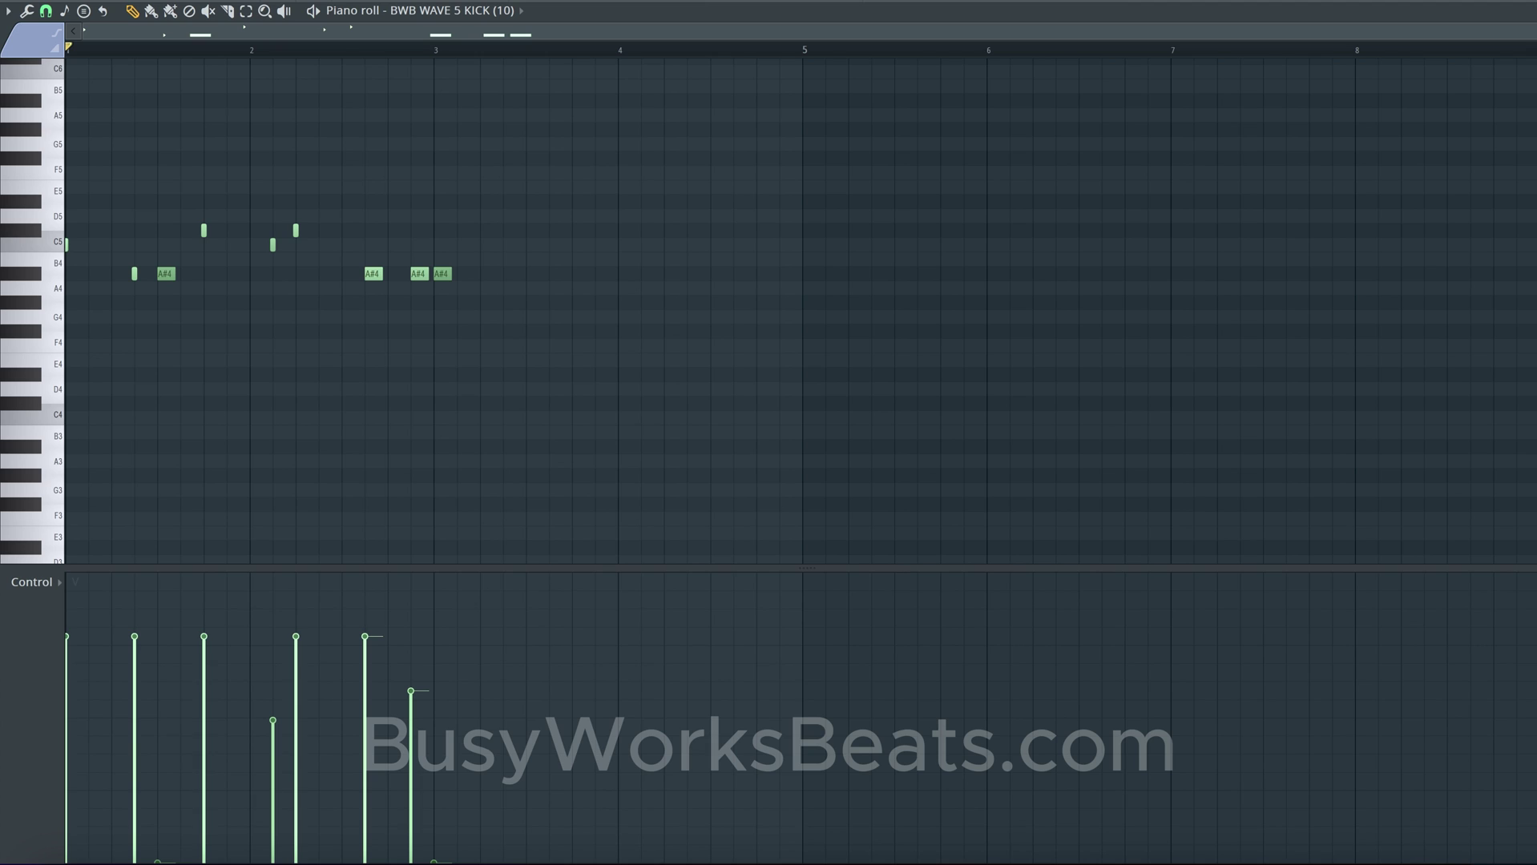
click(111, 0)
click(128, 0)
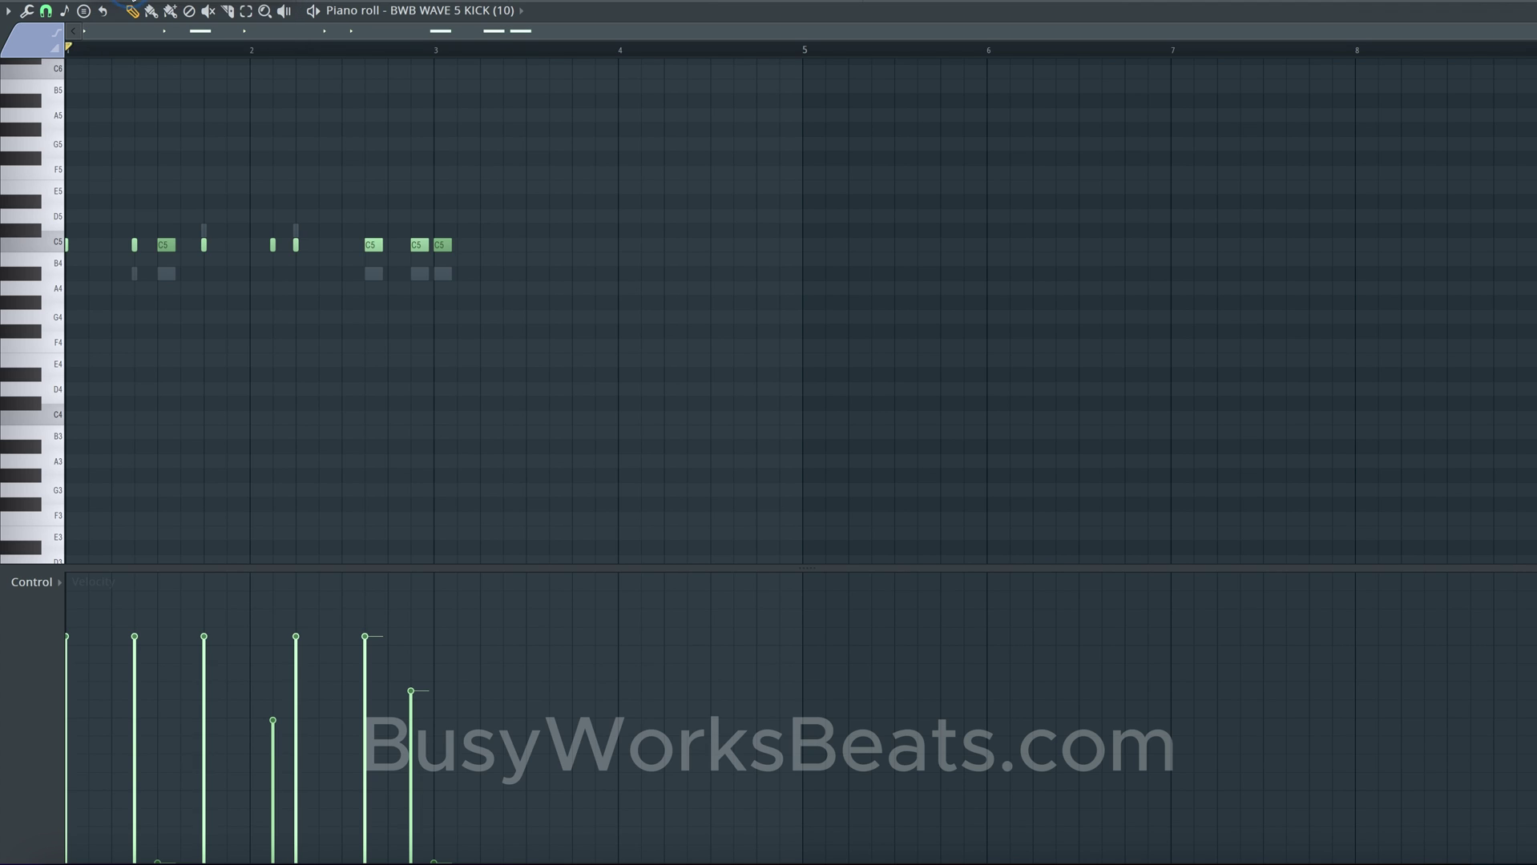
Step: Select all the kick notes on C5 and play the pattern
drag(483, 242, 64, 248)
key(space)
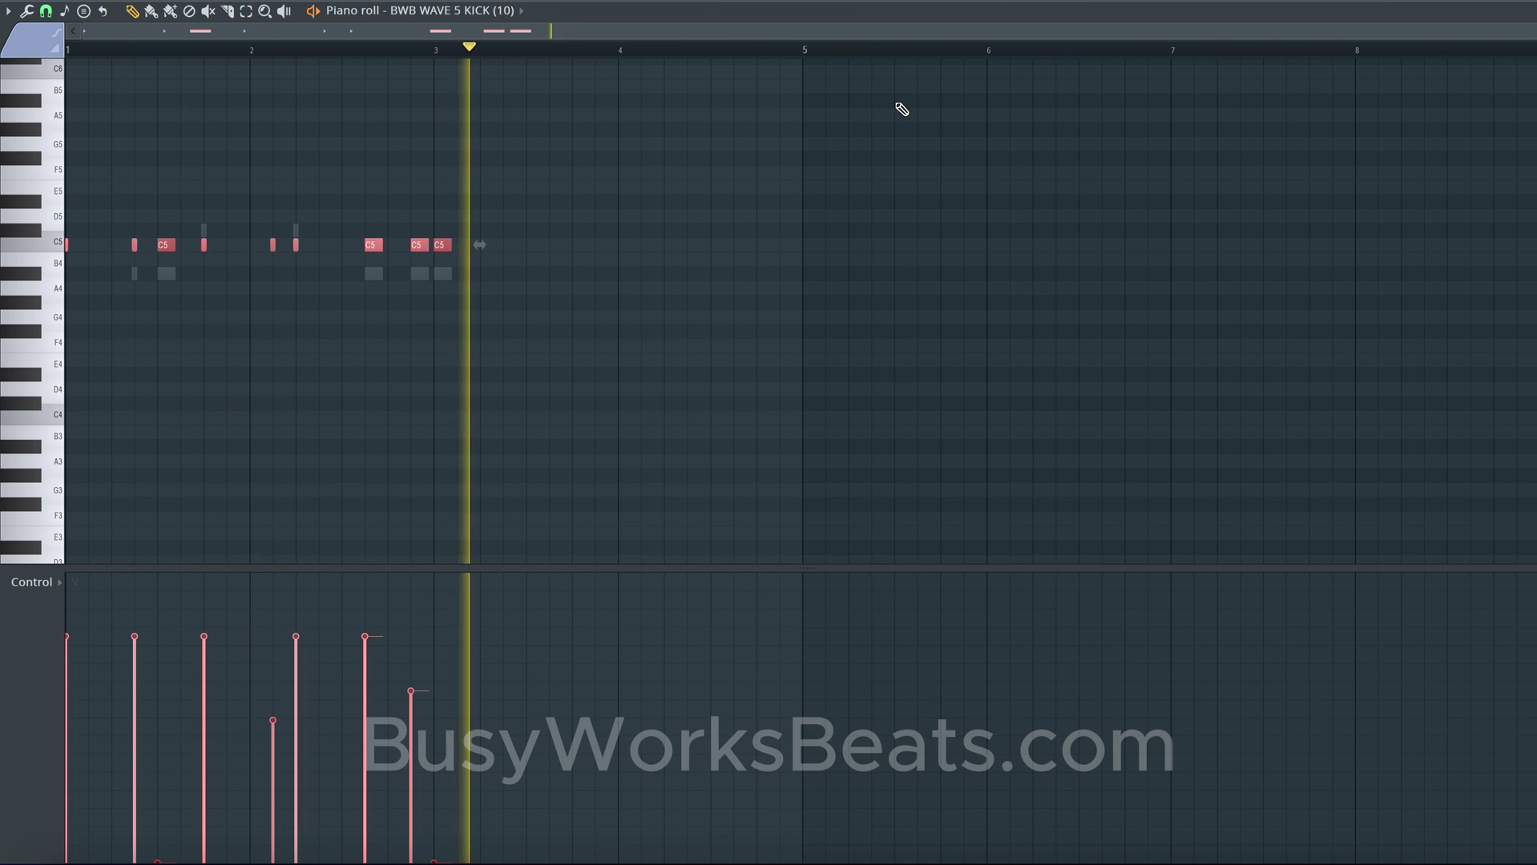
key(space)
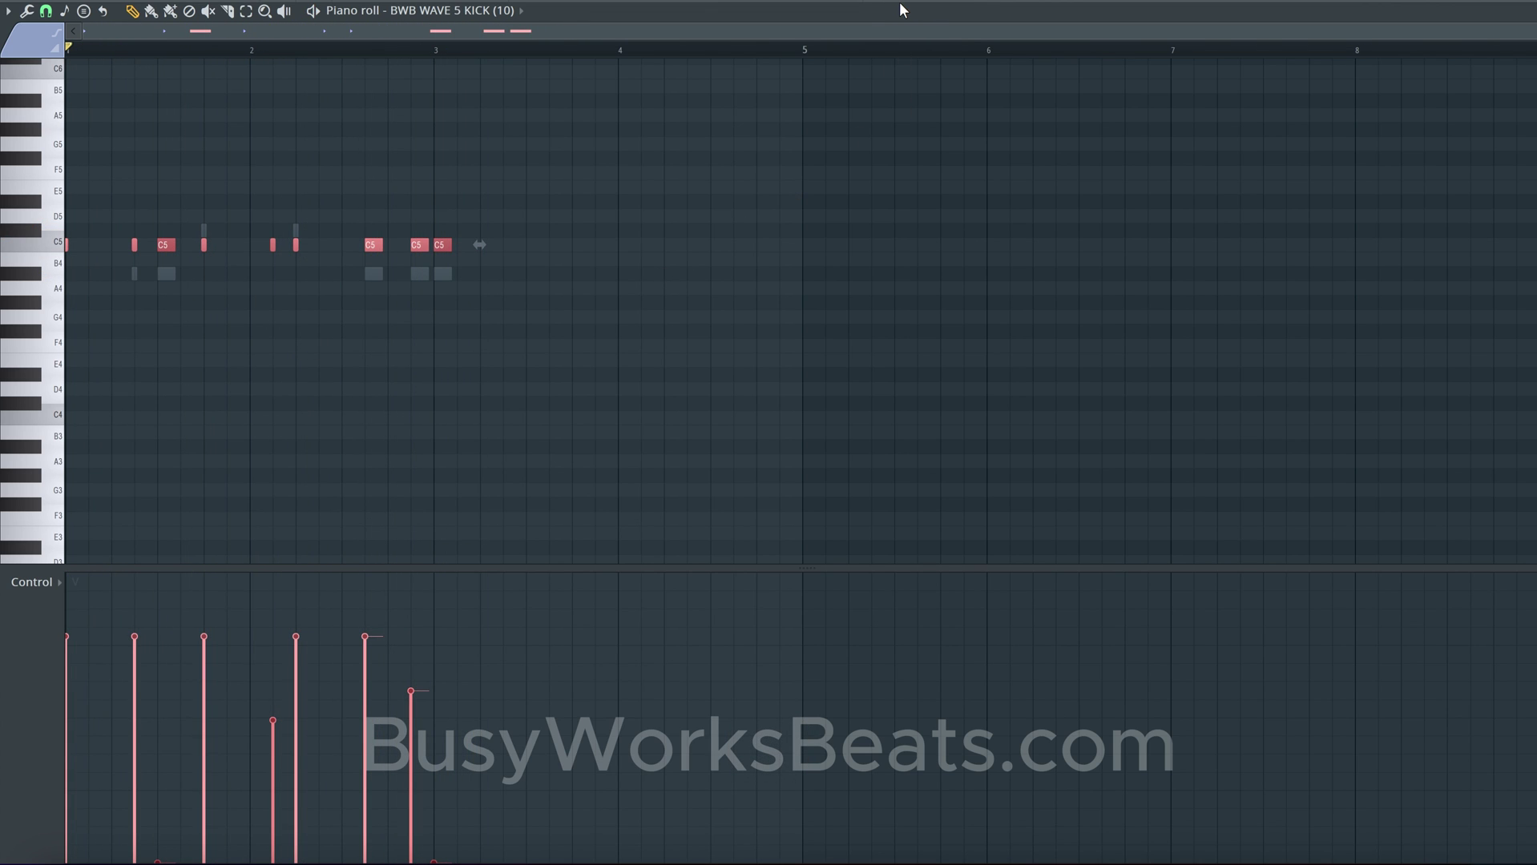